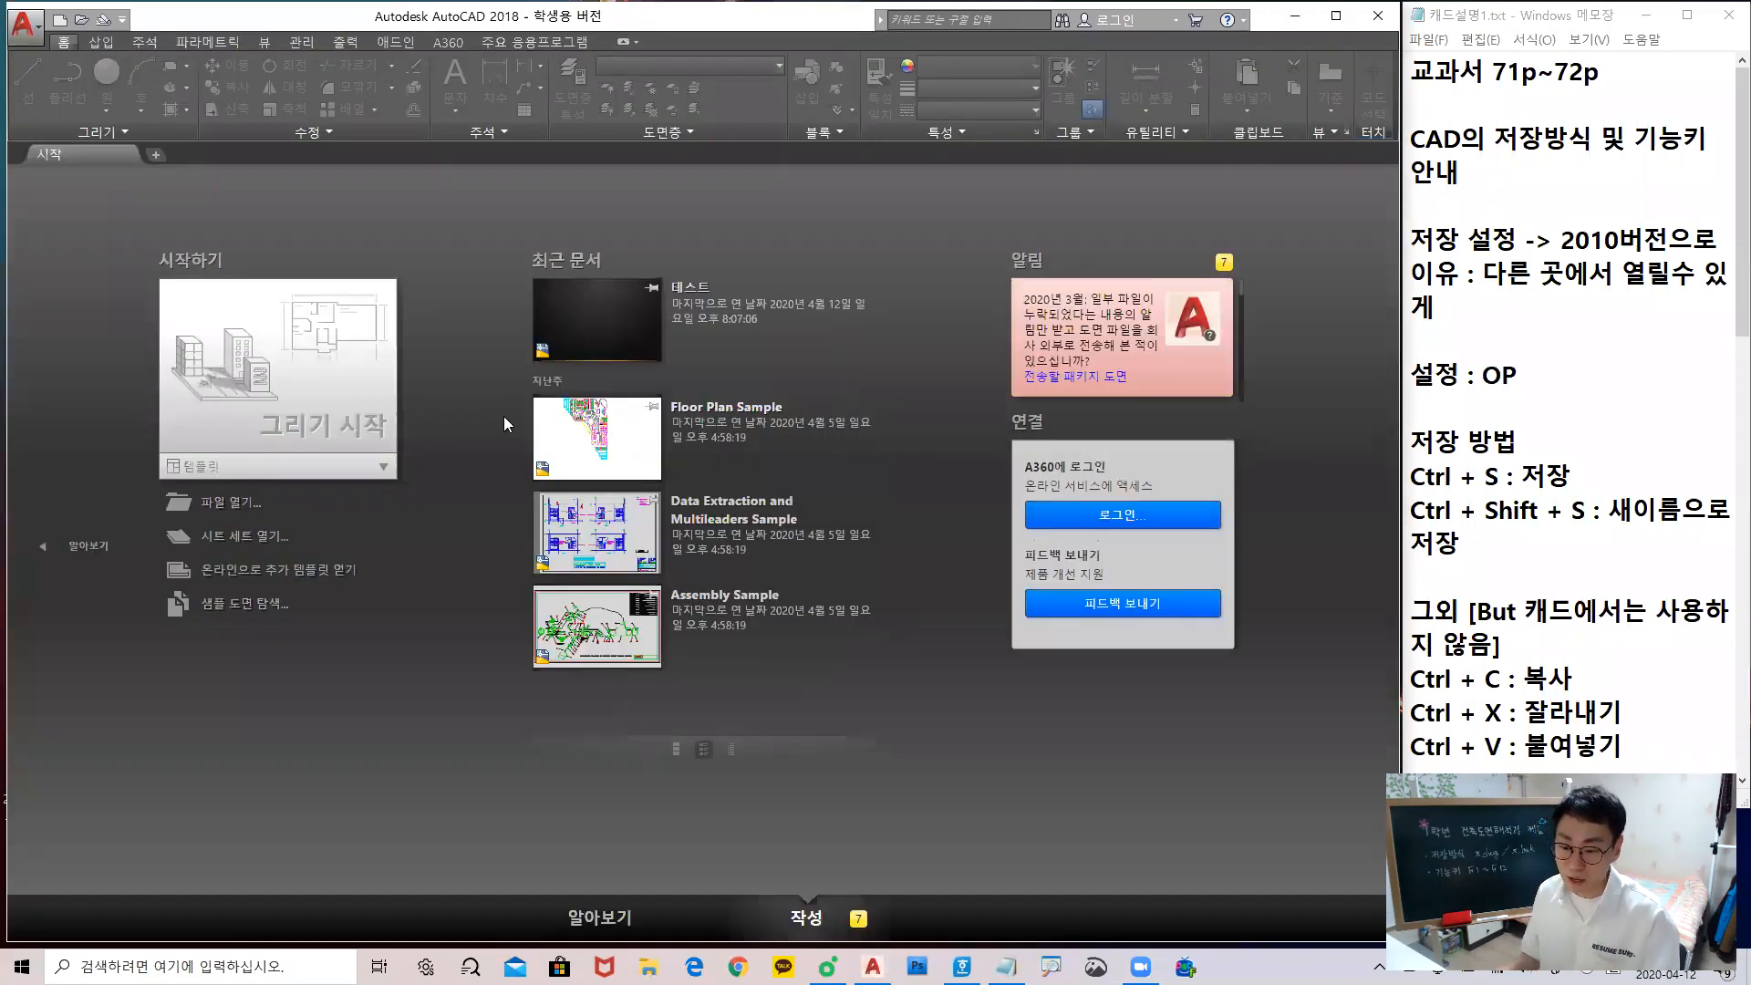
# Create a new blank drawing and turn off the background grid
pyautogui.hotkey('ctrl', 'n')
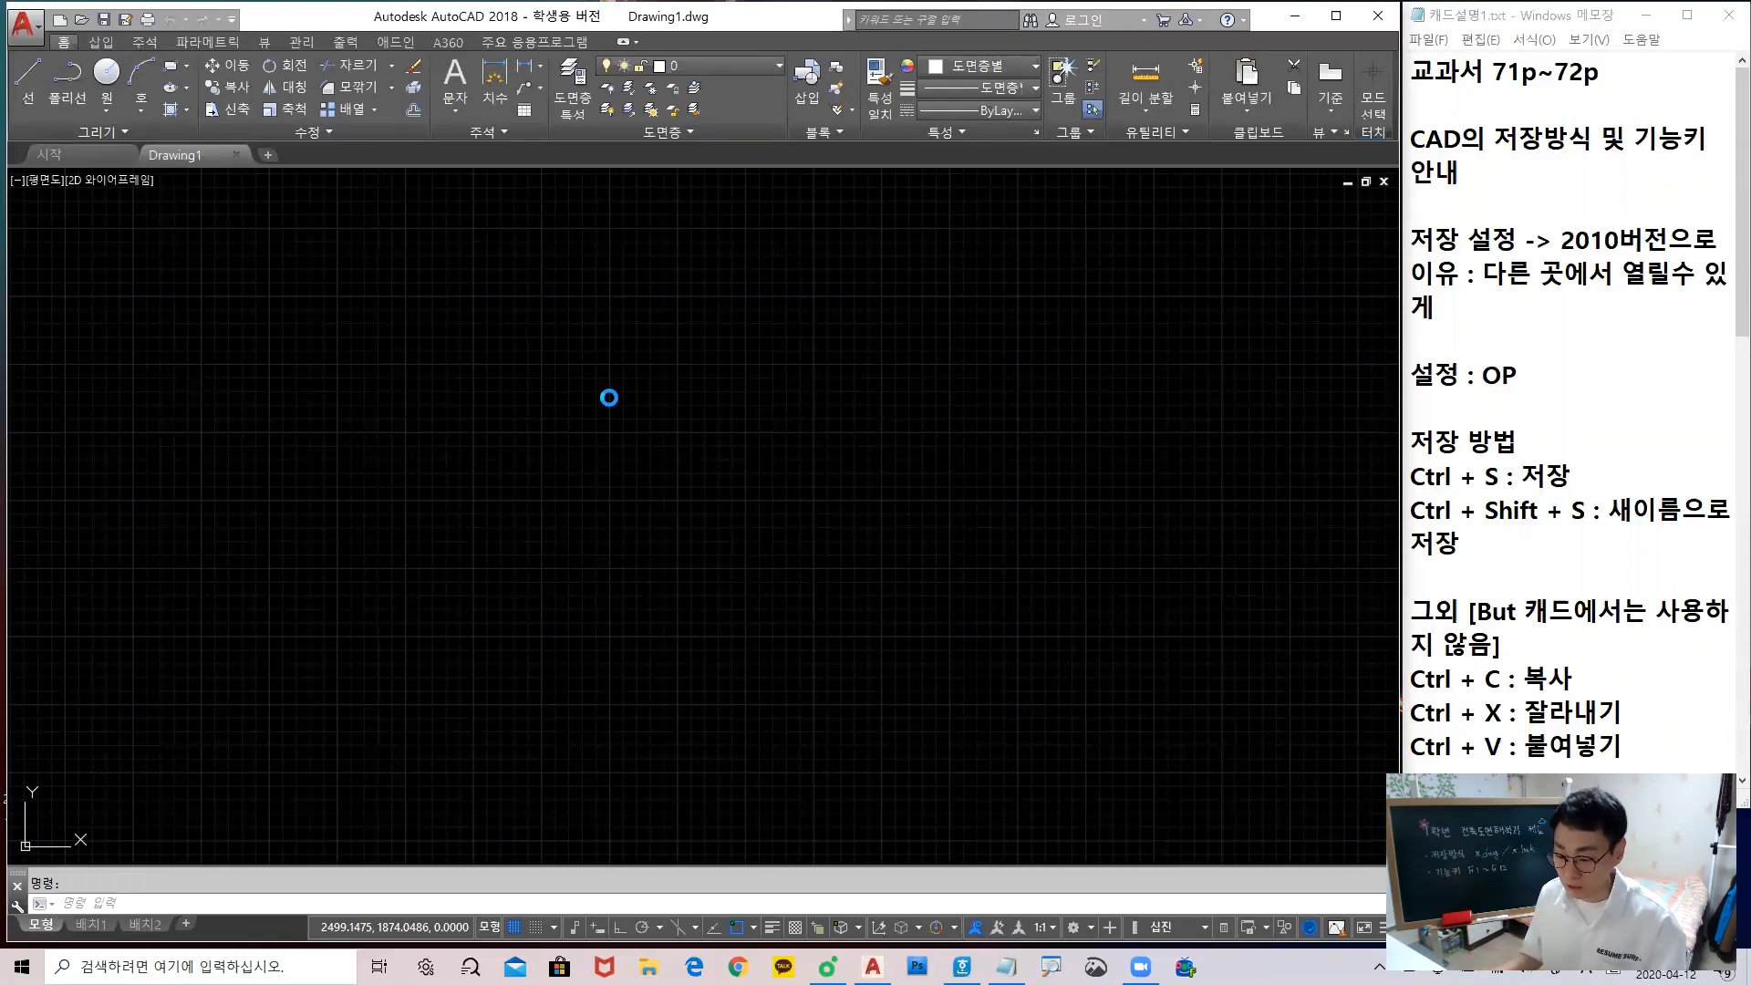
pyautogui.click(1293, 17)
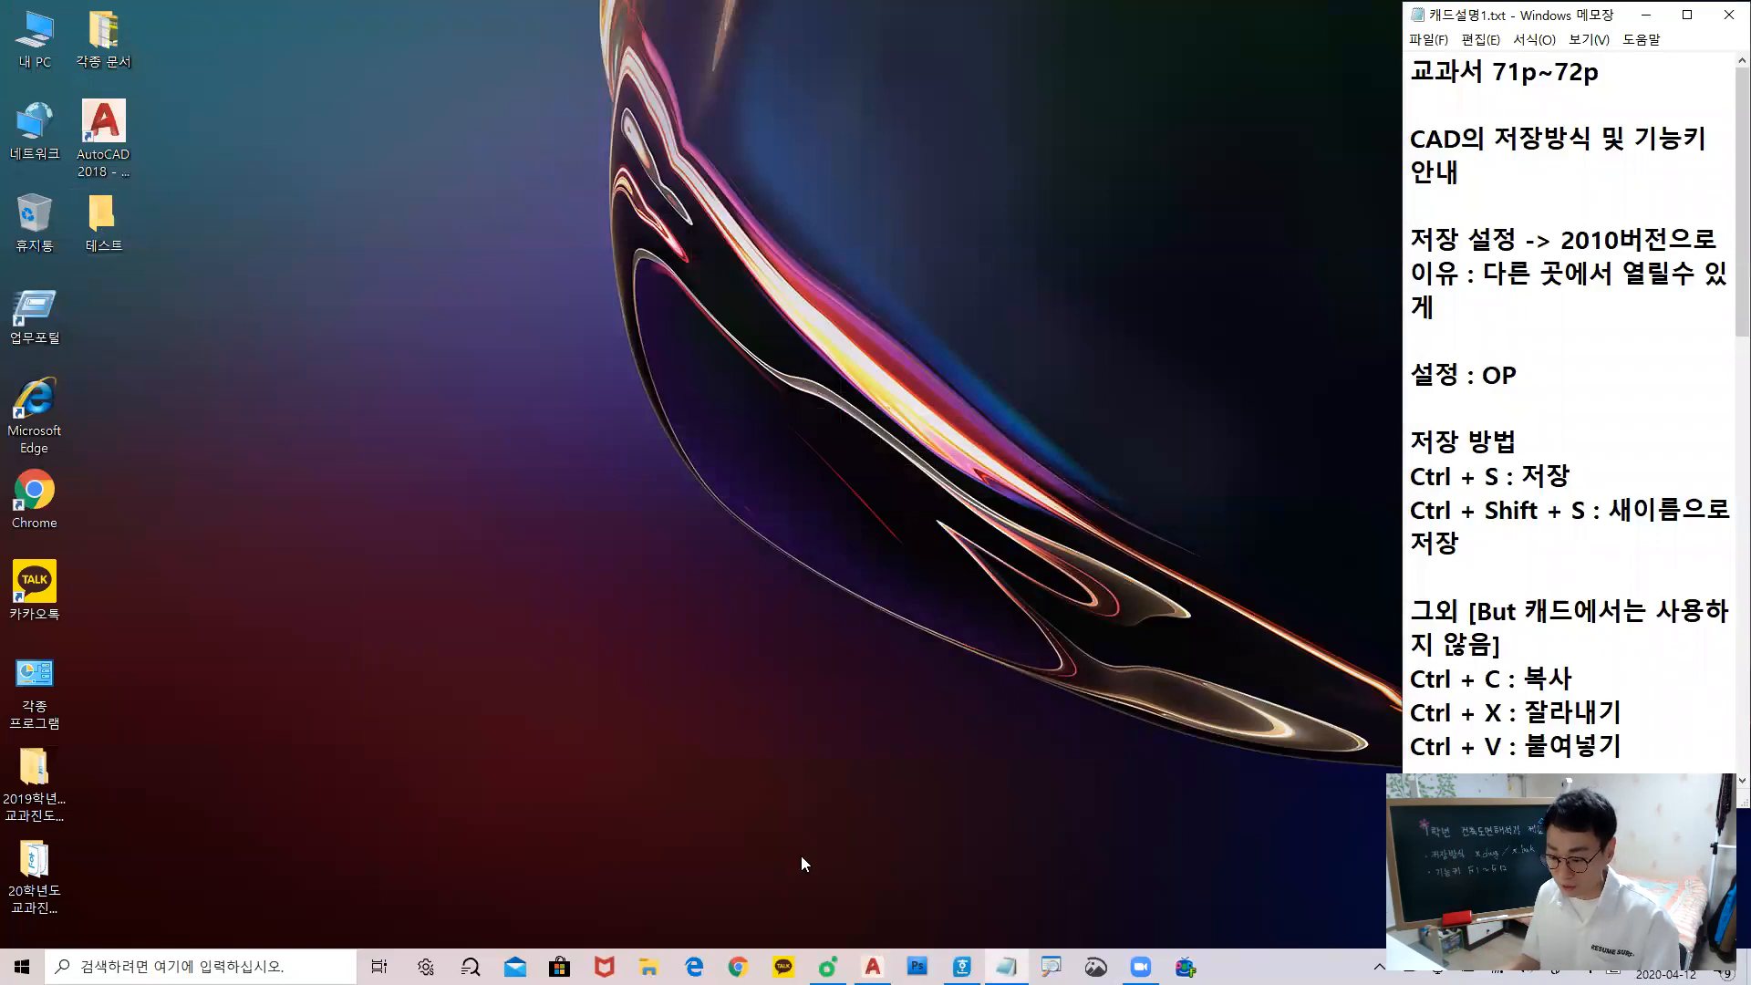
pyautogui.click(873, 967)
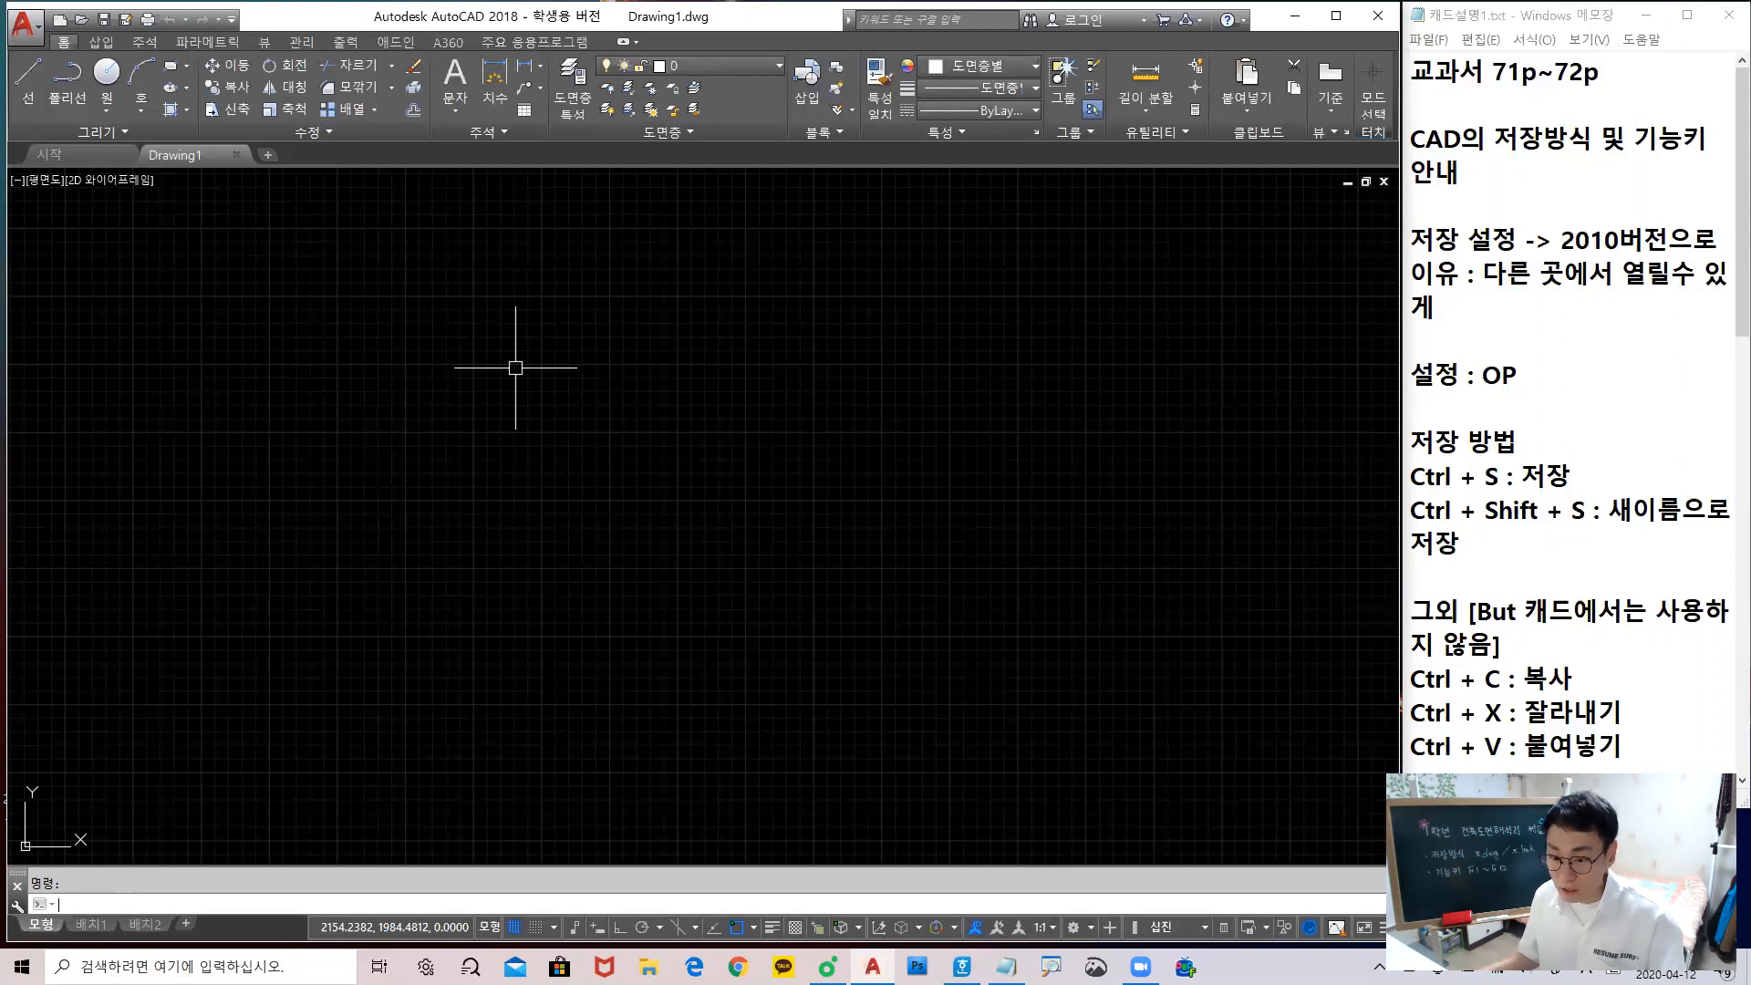
pyautogui.press('F7')
pyautogui.click(606, 374)
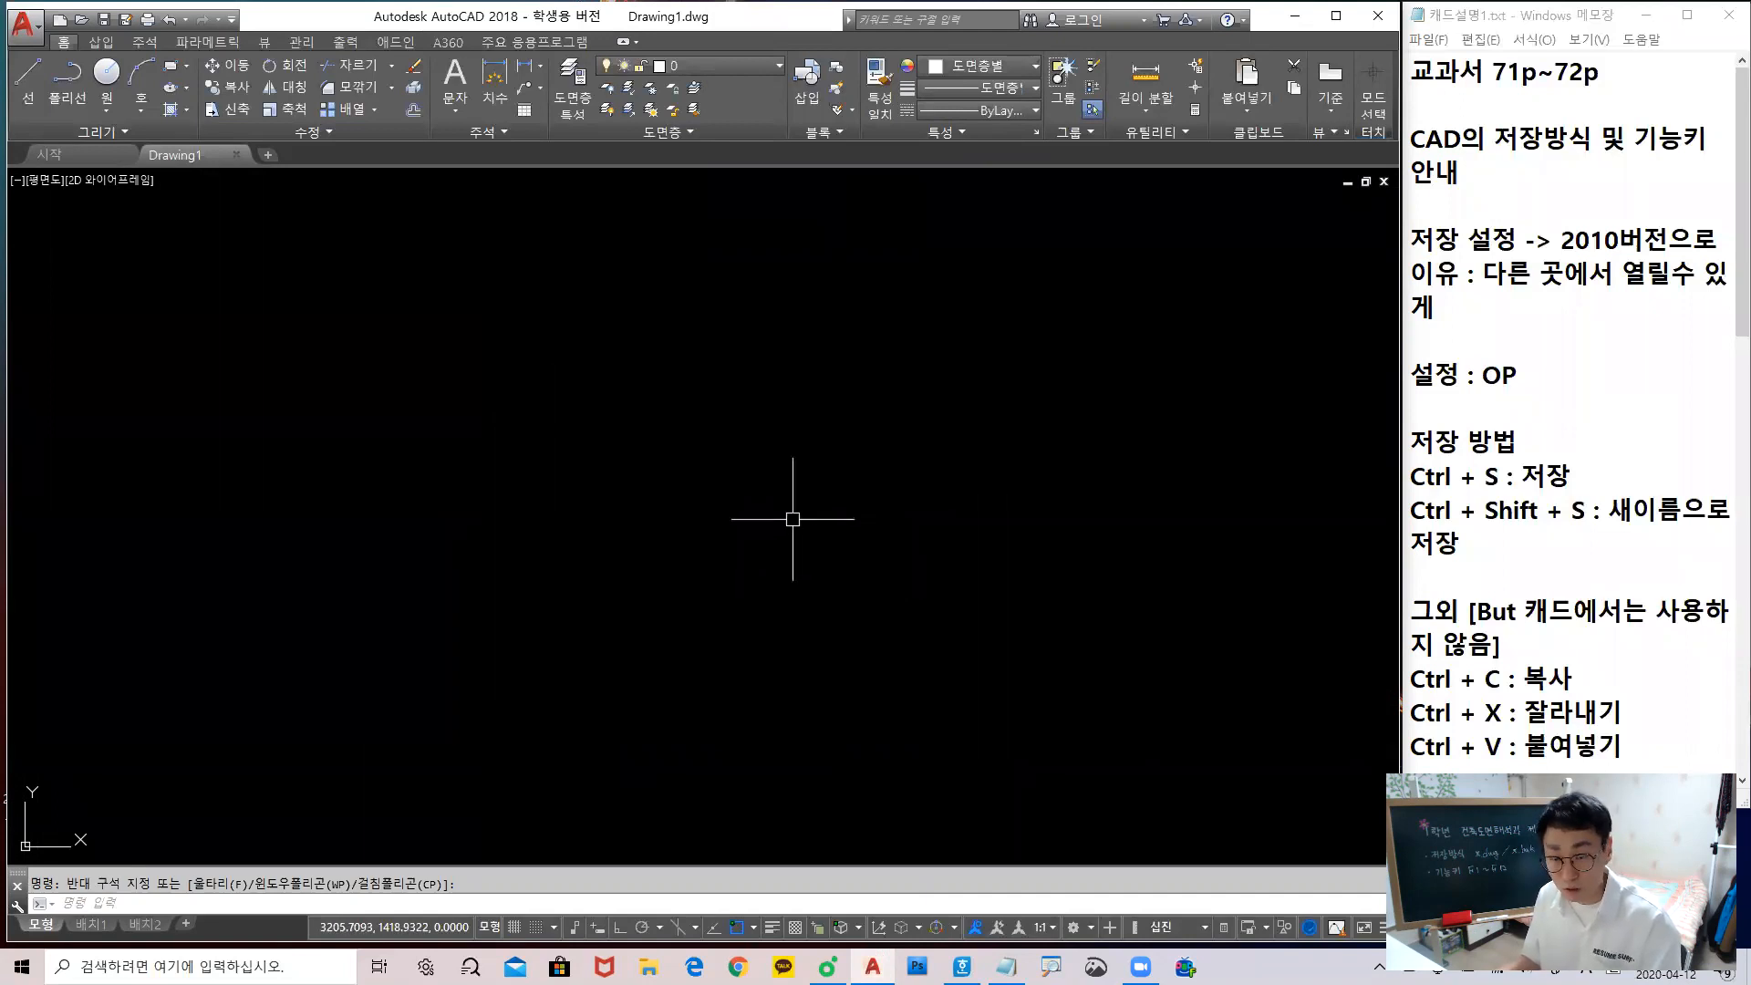
# Examine the default save-as format in the Open and Save options, then close the options without changing anything
pyautogui.write('OP')
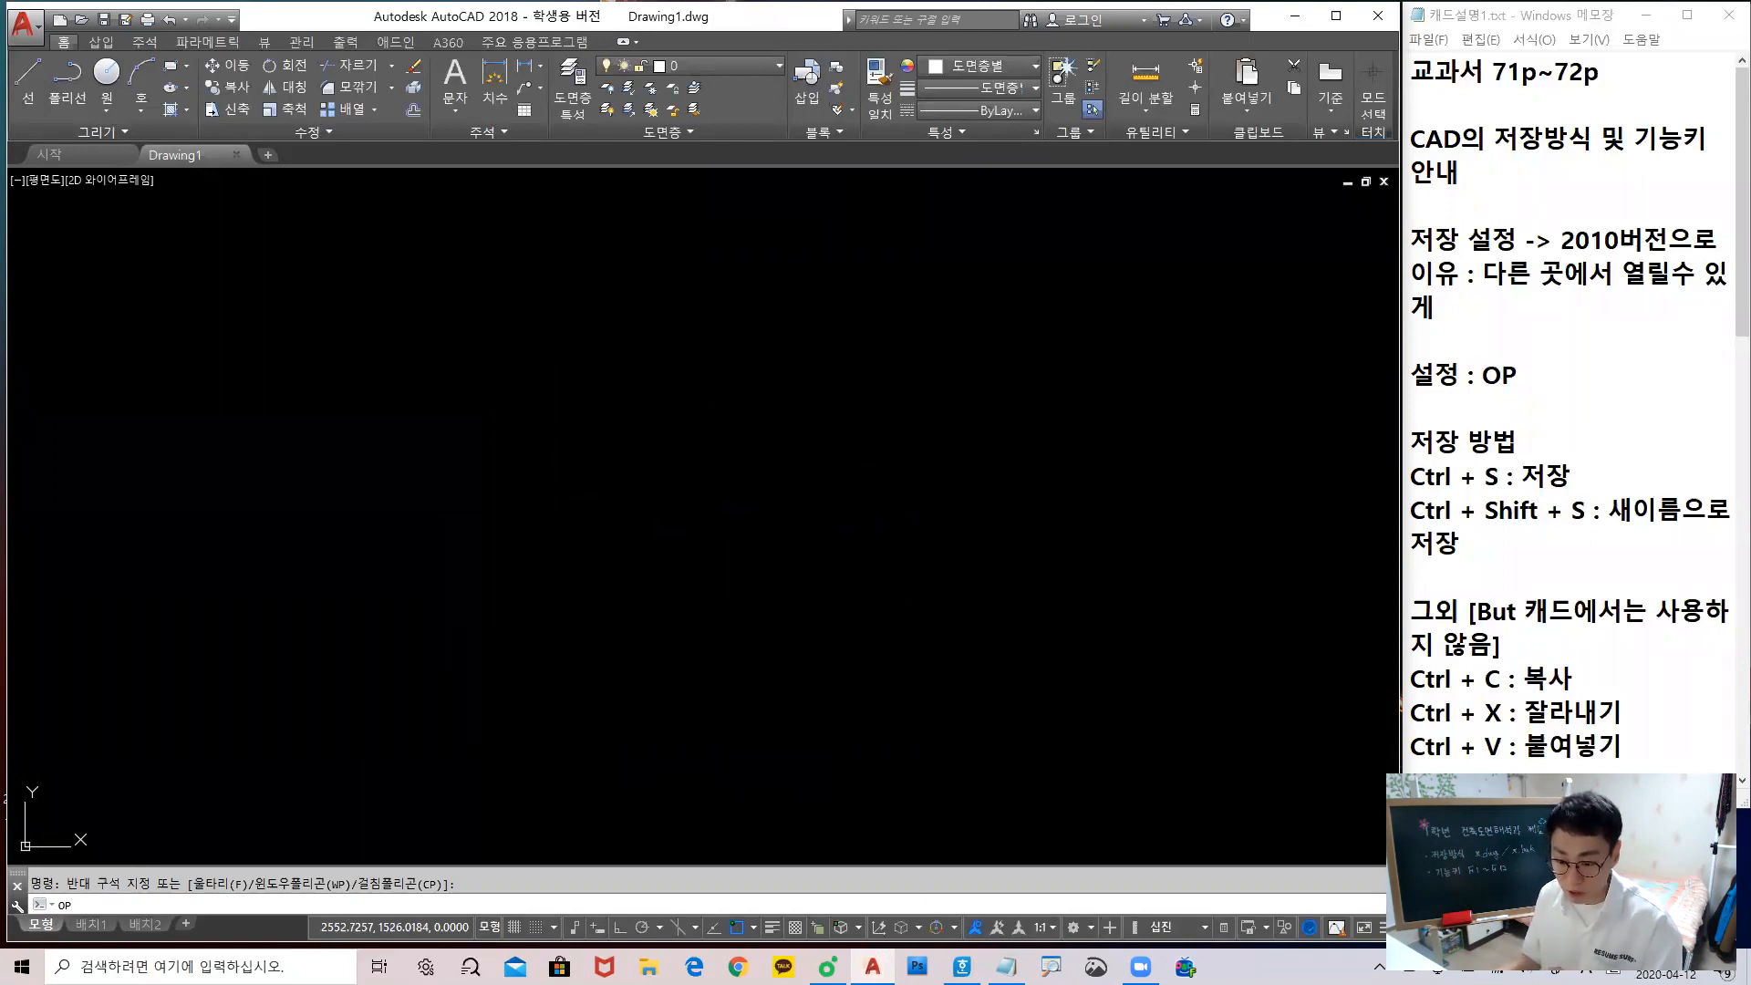
pyautogui.press('Return')
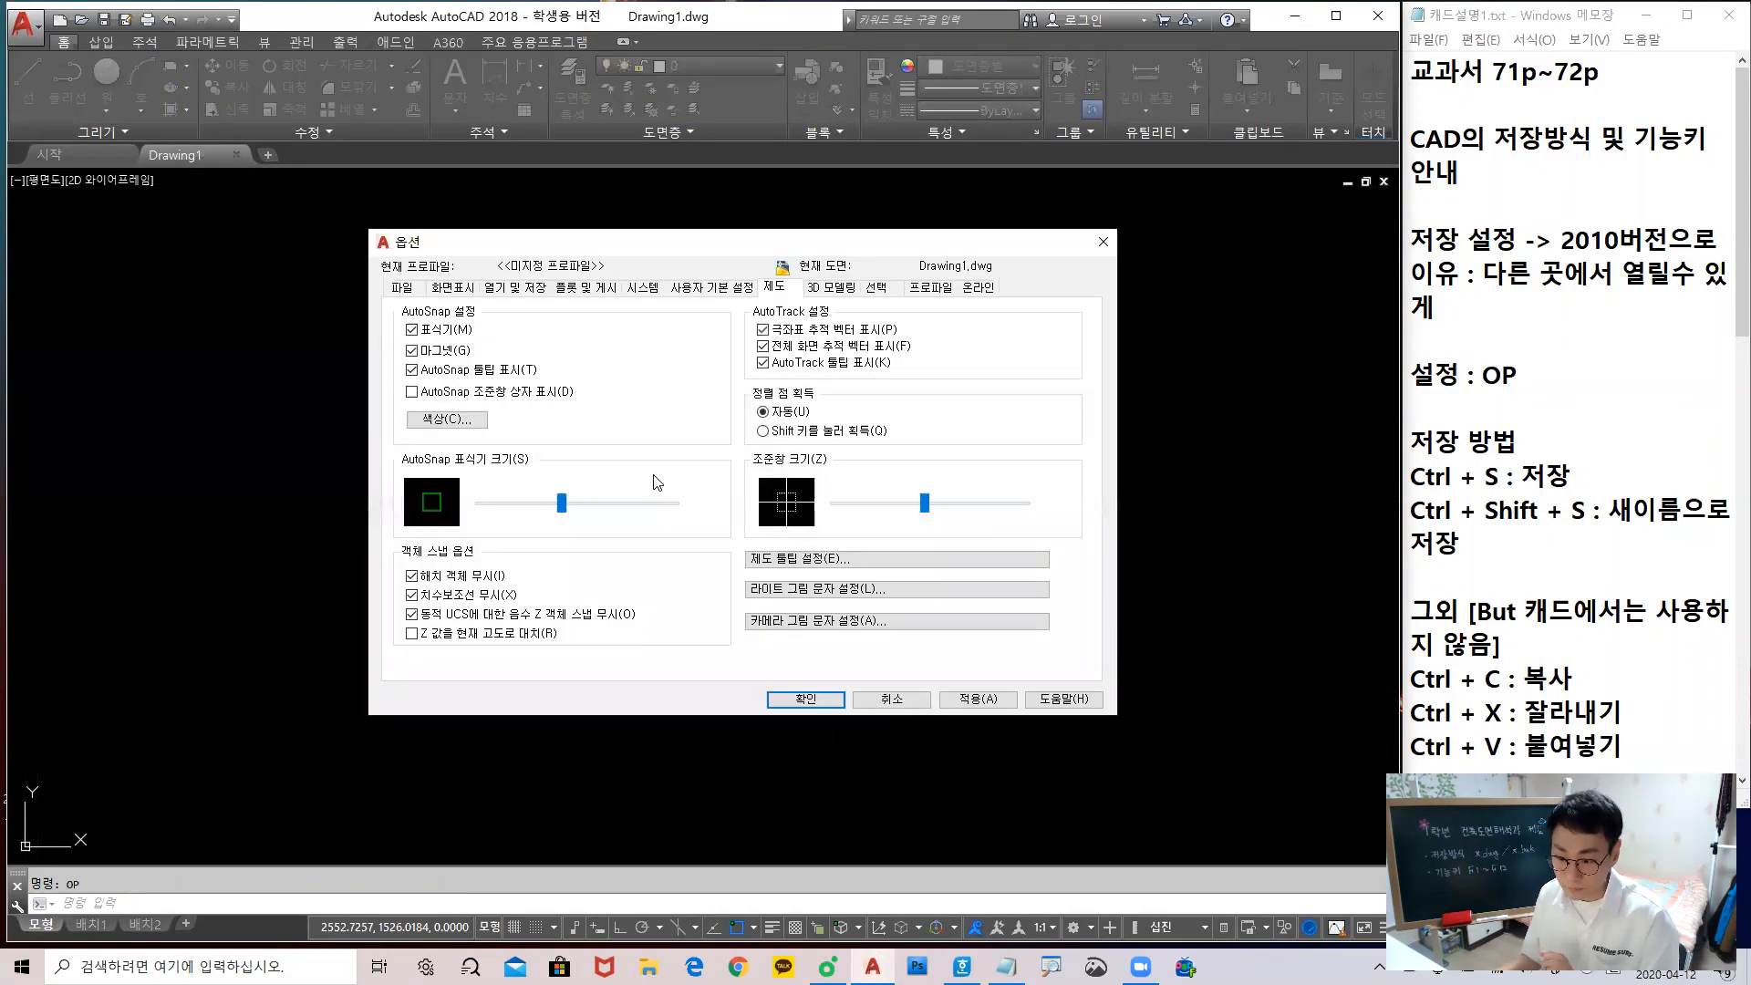
pyautogui.press('ctrl')
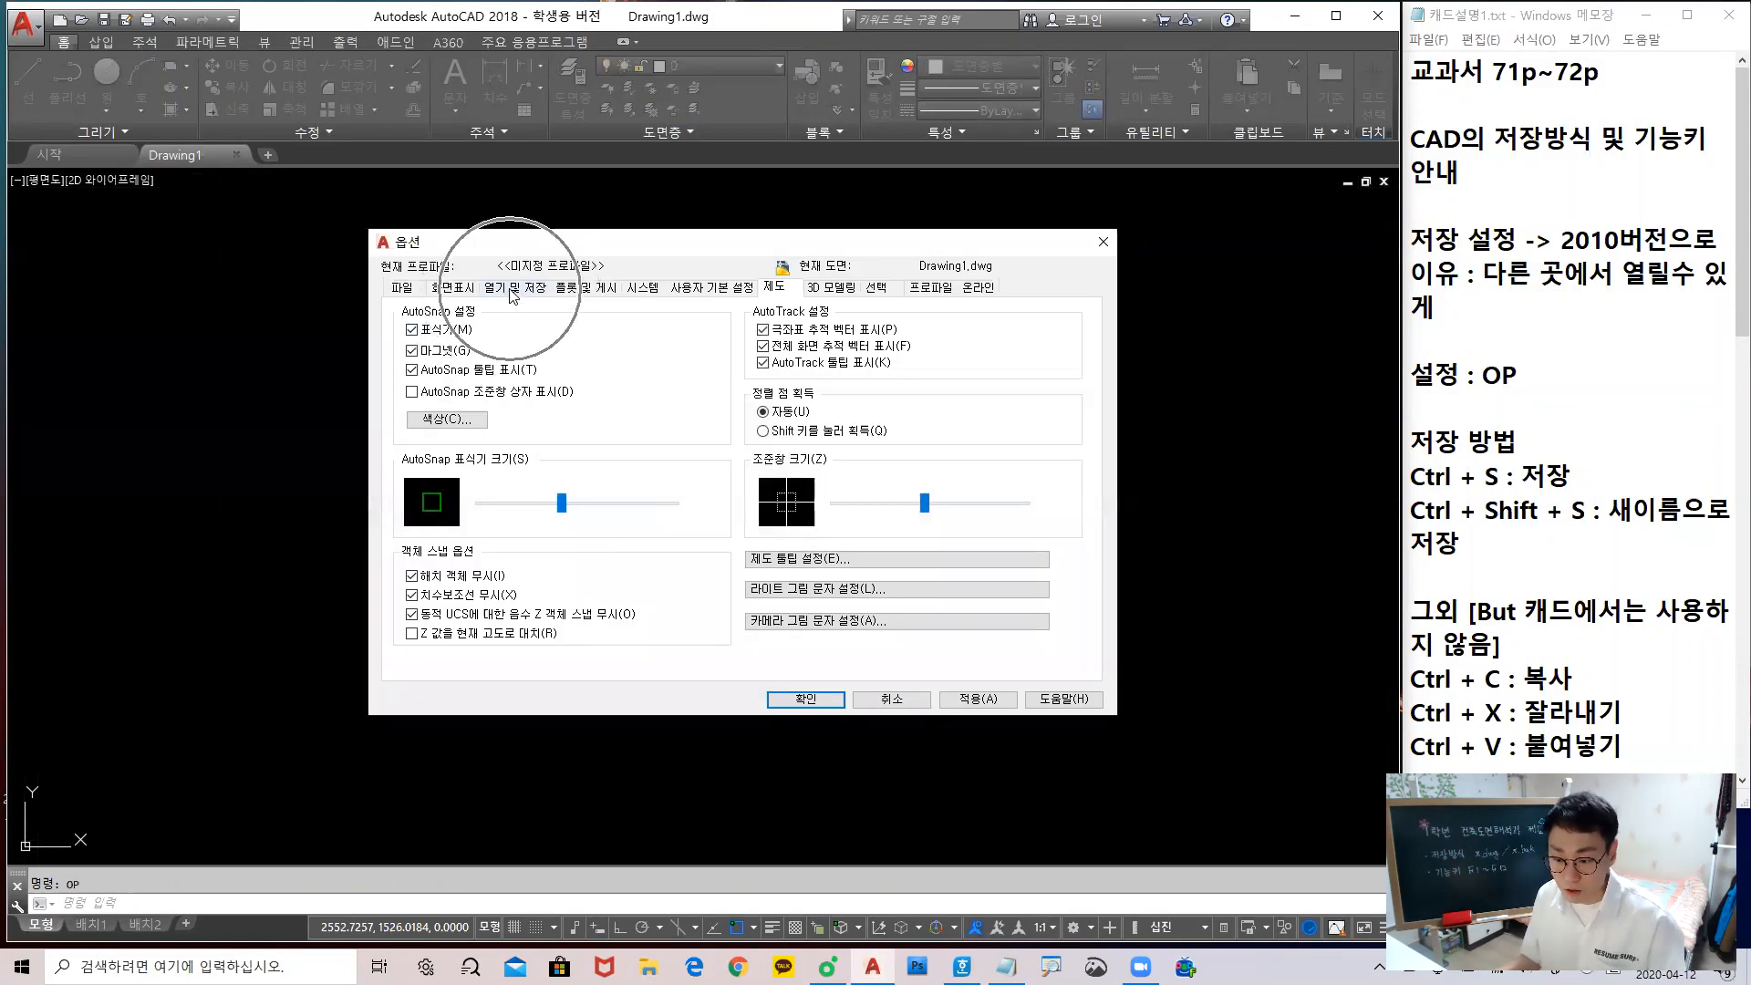
pyautogui.click(512, 290)
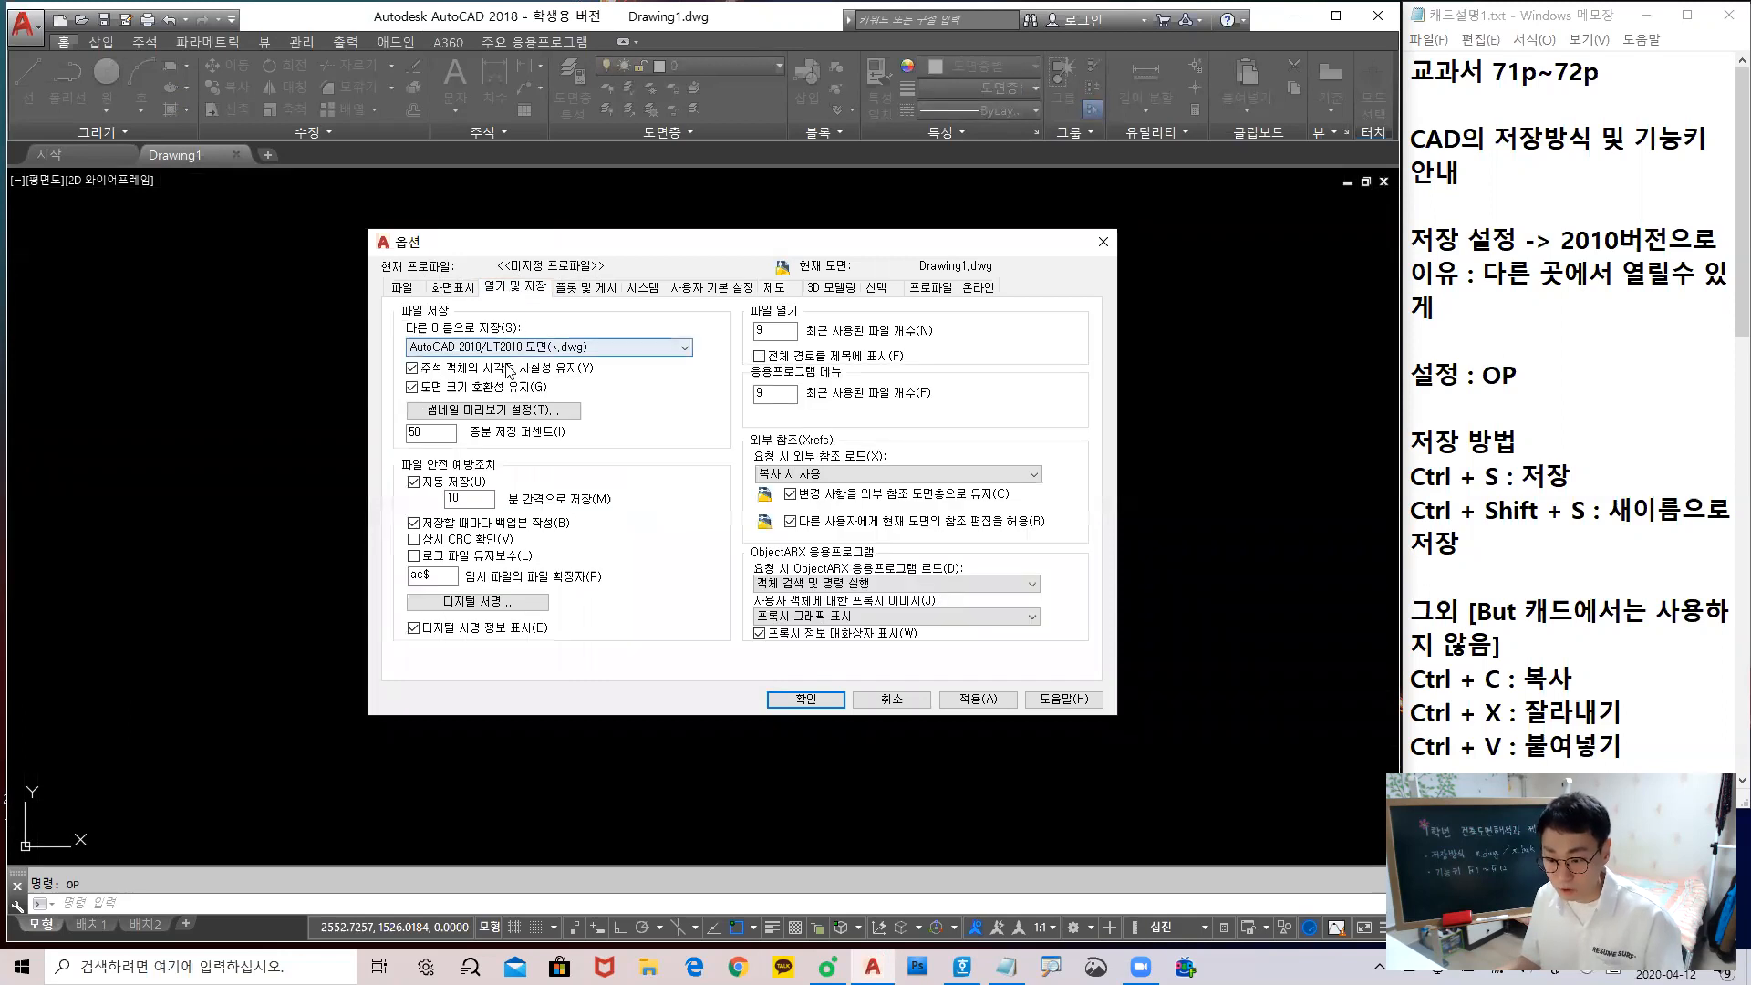
pyautogui.moveTo(508, 368)
pyautogui.mouseDown()
pyautogui.moveTo(401, 316)
pyautogui.moveTo(649, 363)
pyautogui.moveTo(527, 374)
pyautogui.mouseUp()
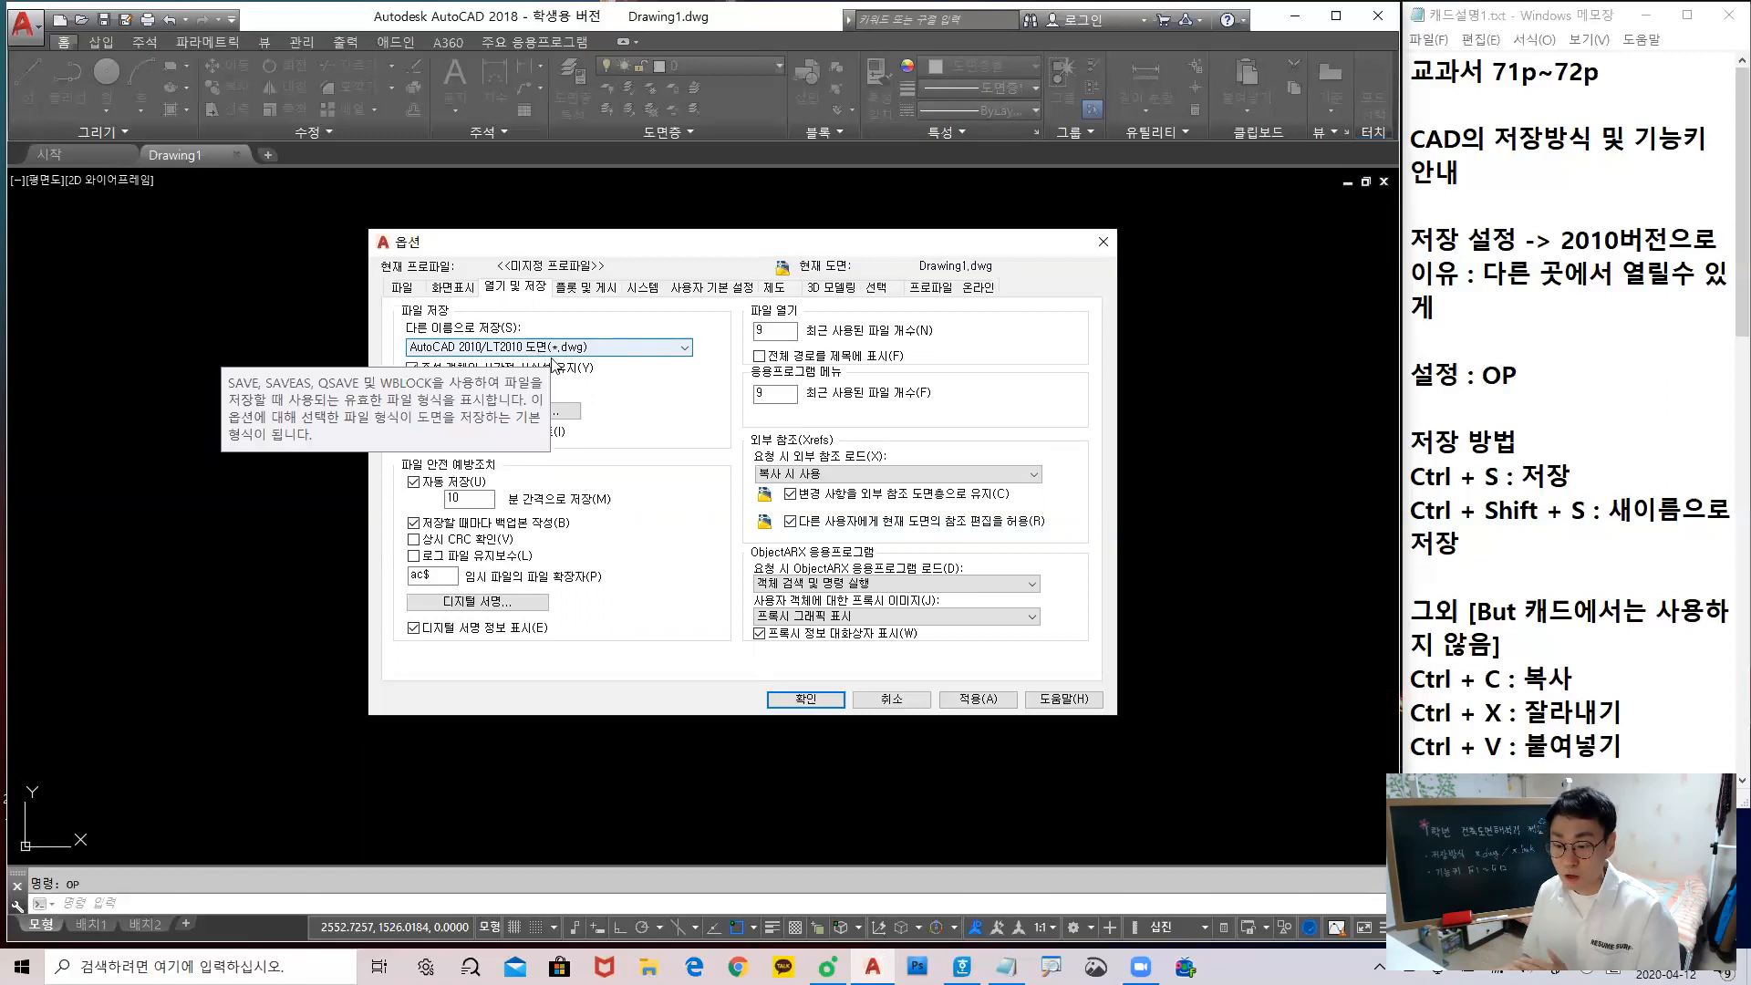
pyautogui.click(903, 703)
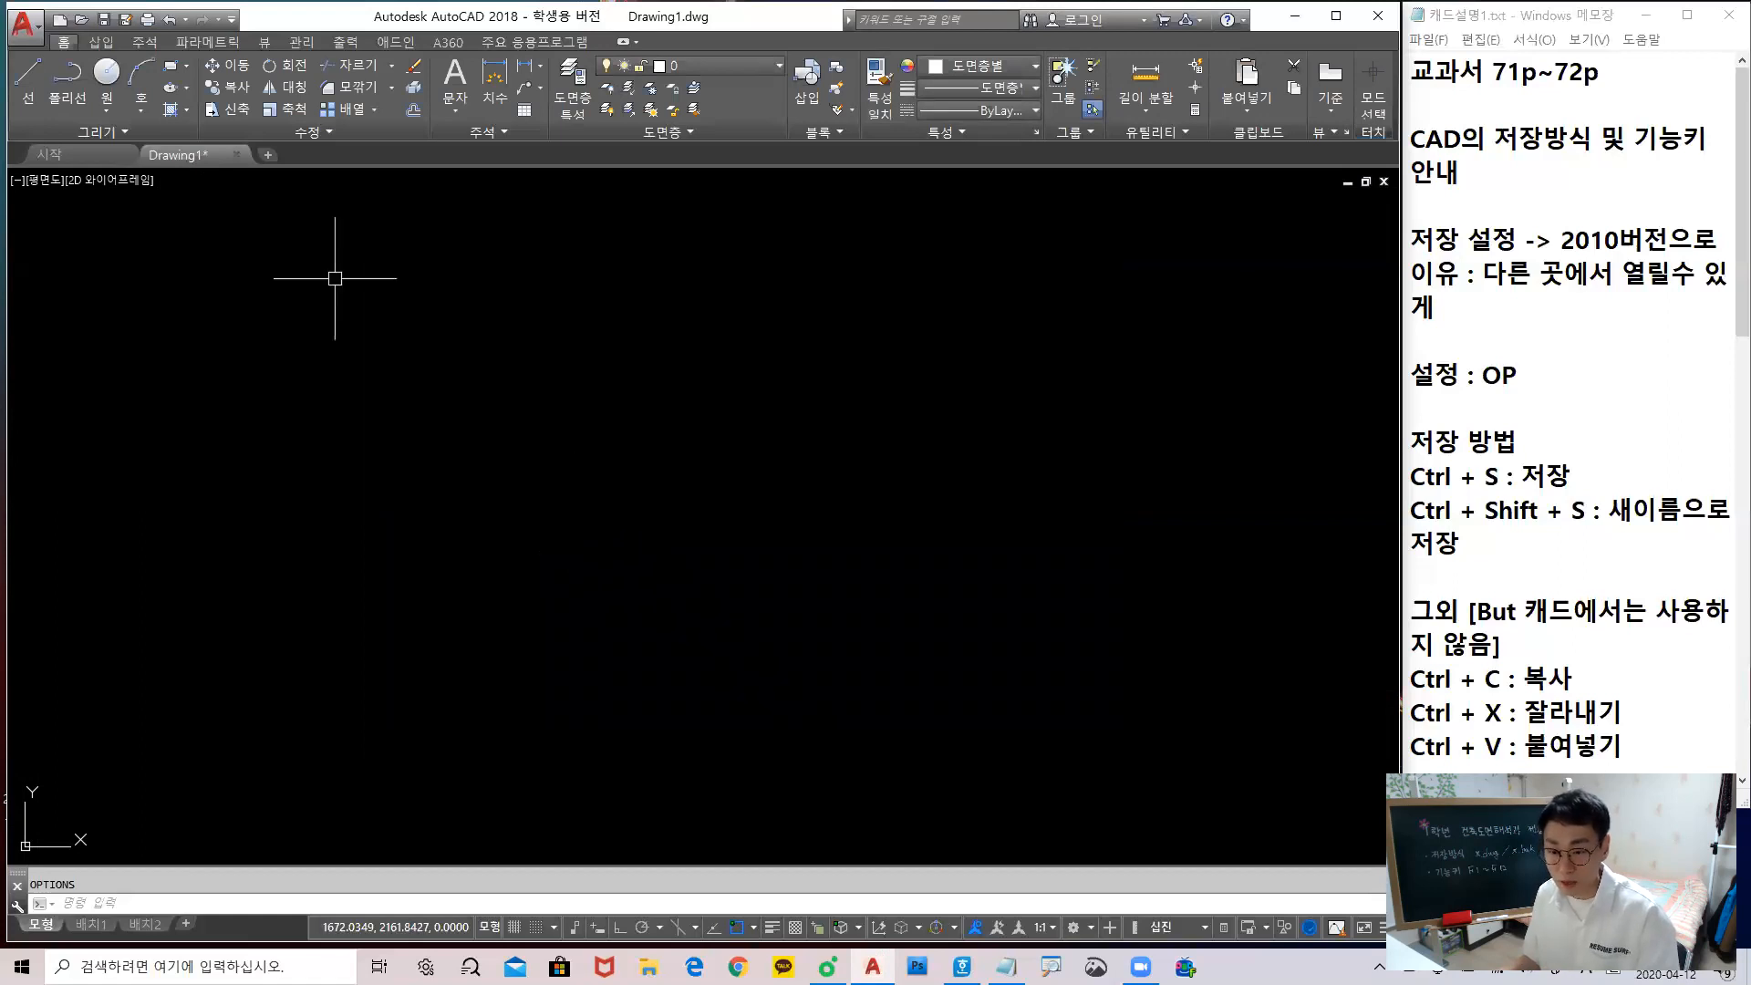
# Examine the save commands in the application menu, then read the Notepad notes on save, copy, cut and paste shortcuts
pyautogui.click(23, 30)
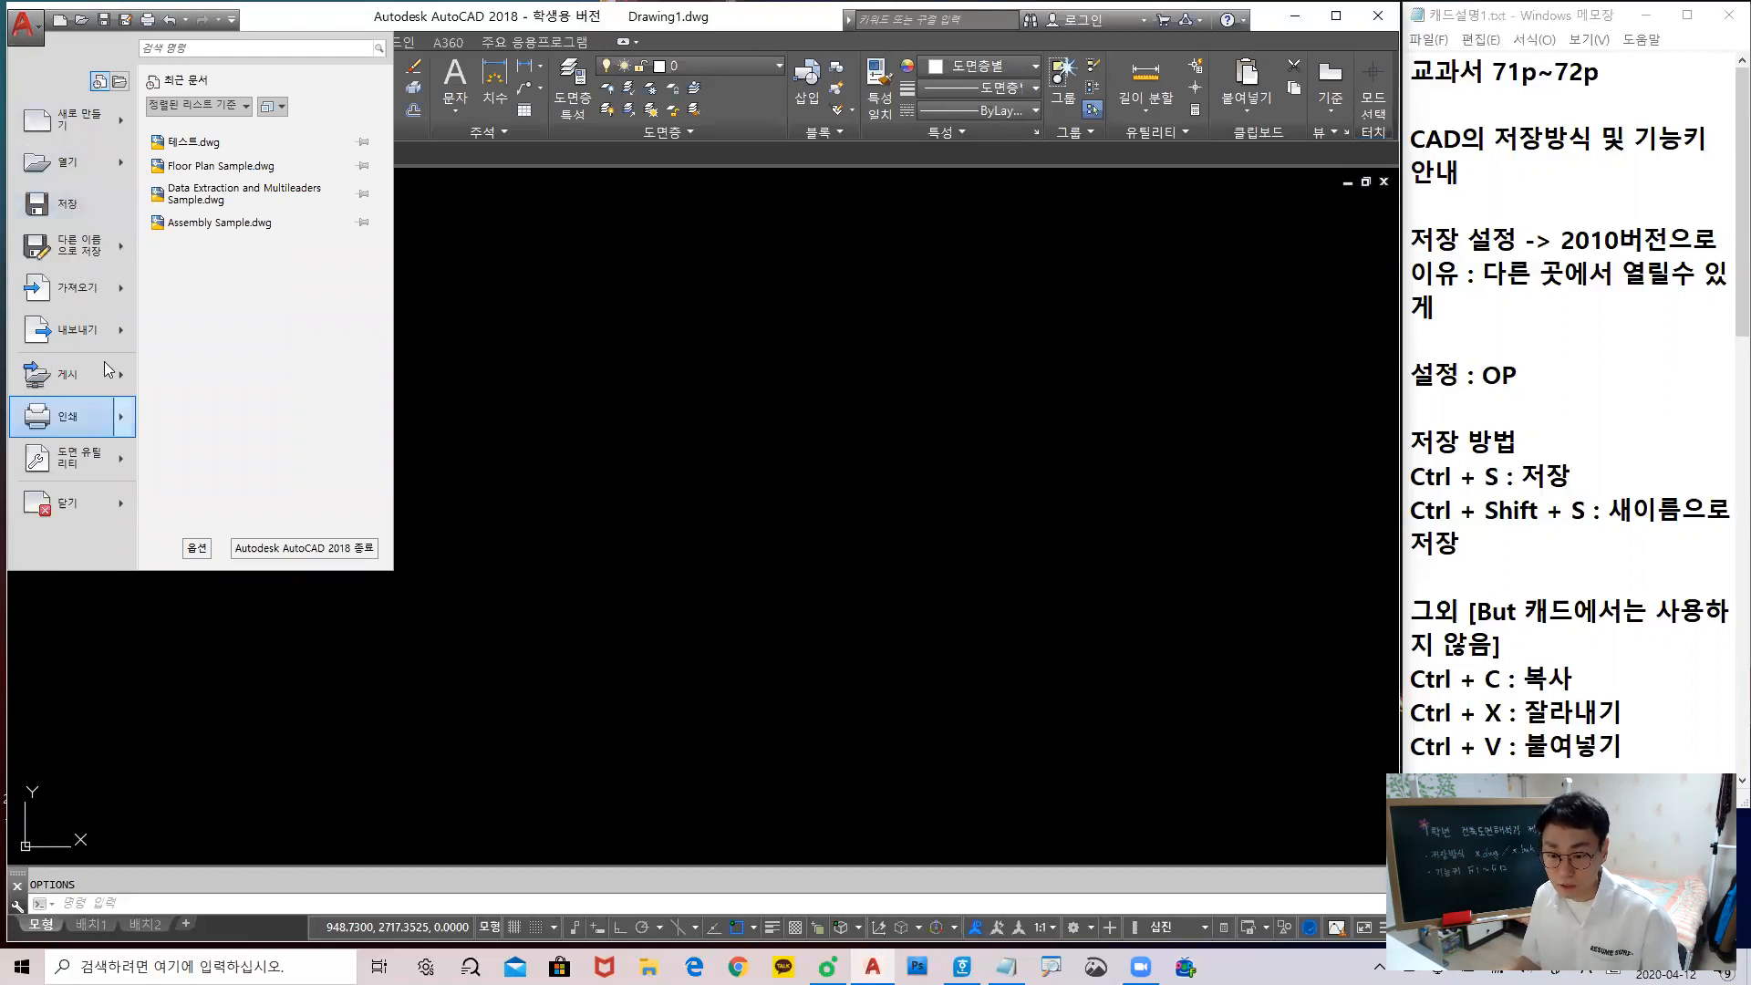
pyautogui.moveTo(82, 262)
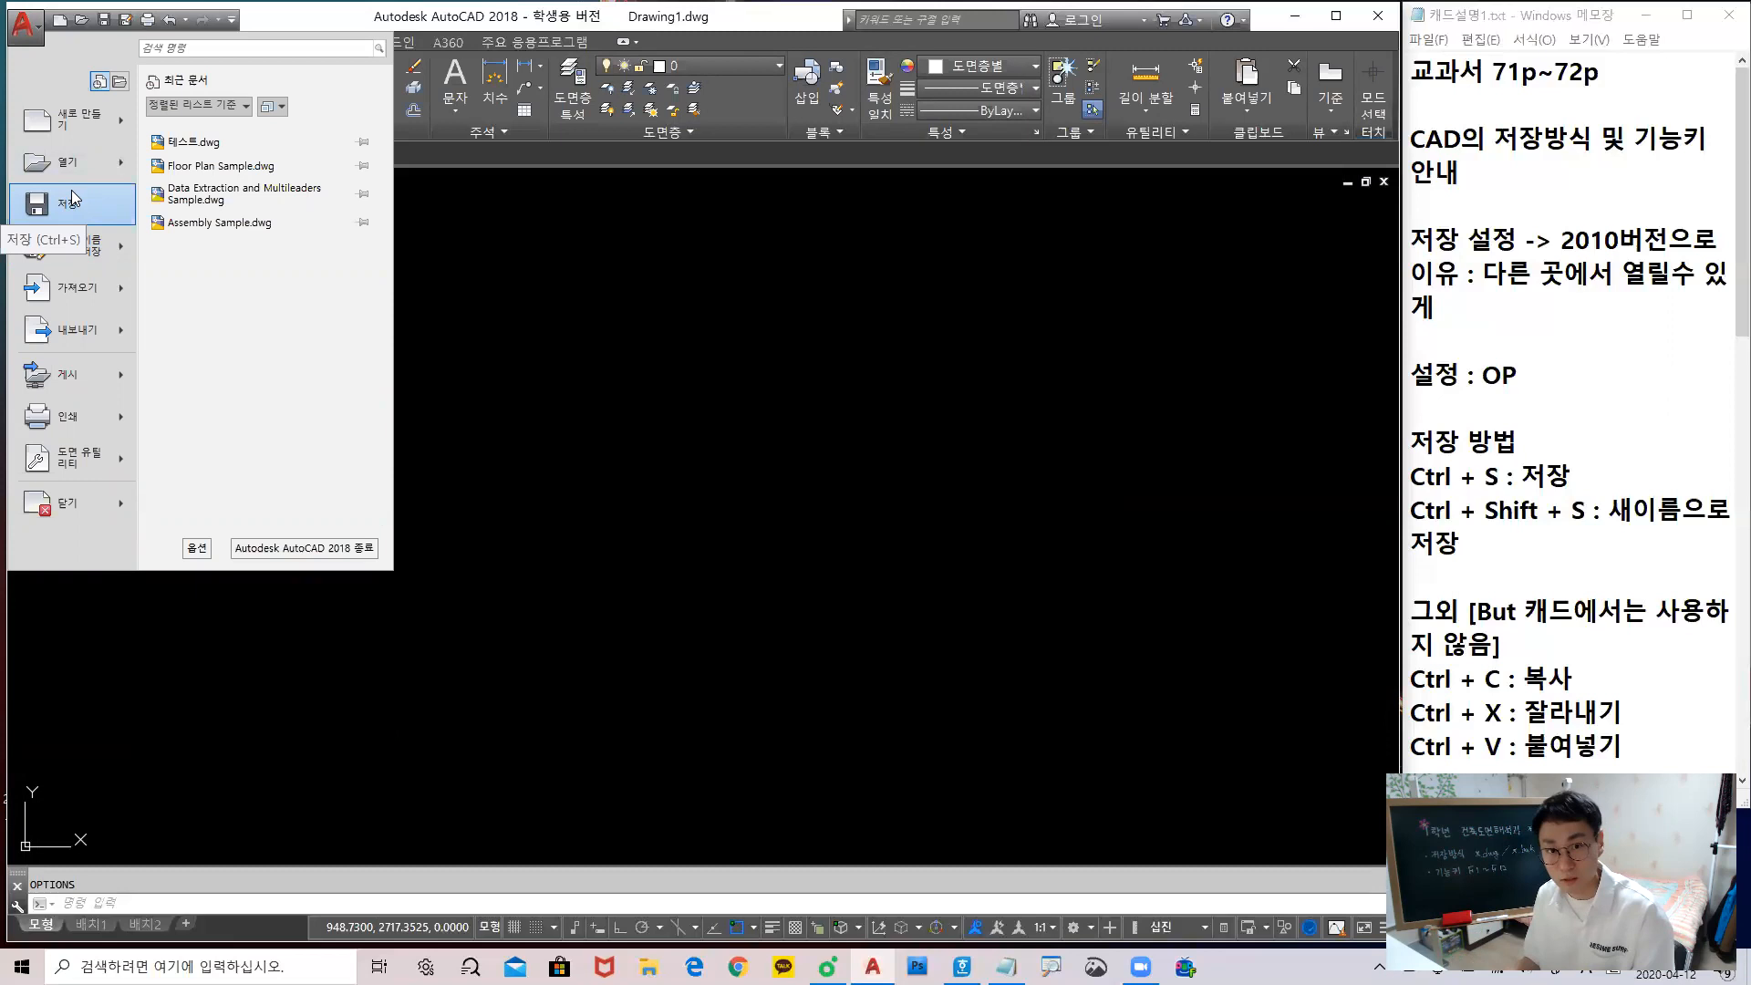
pyautogui.click(1503, 546)
pyautogui.scroll(-1, 1505, 540)
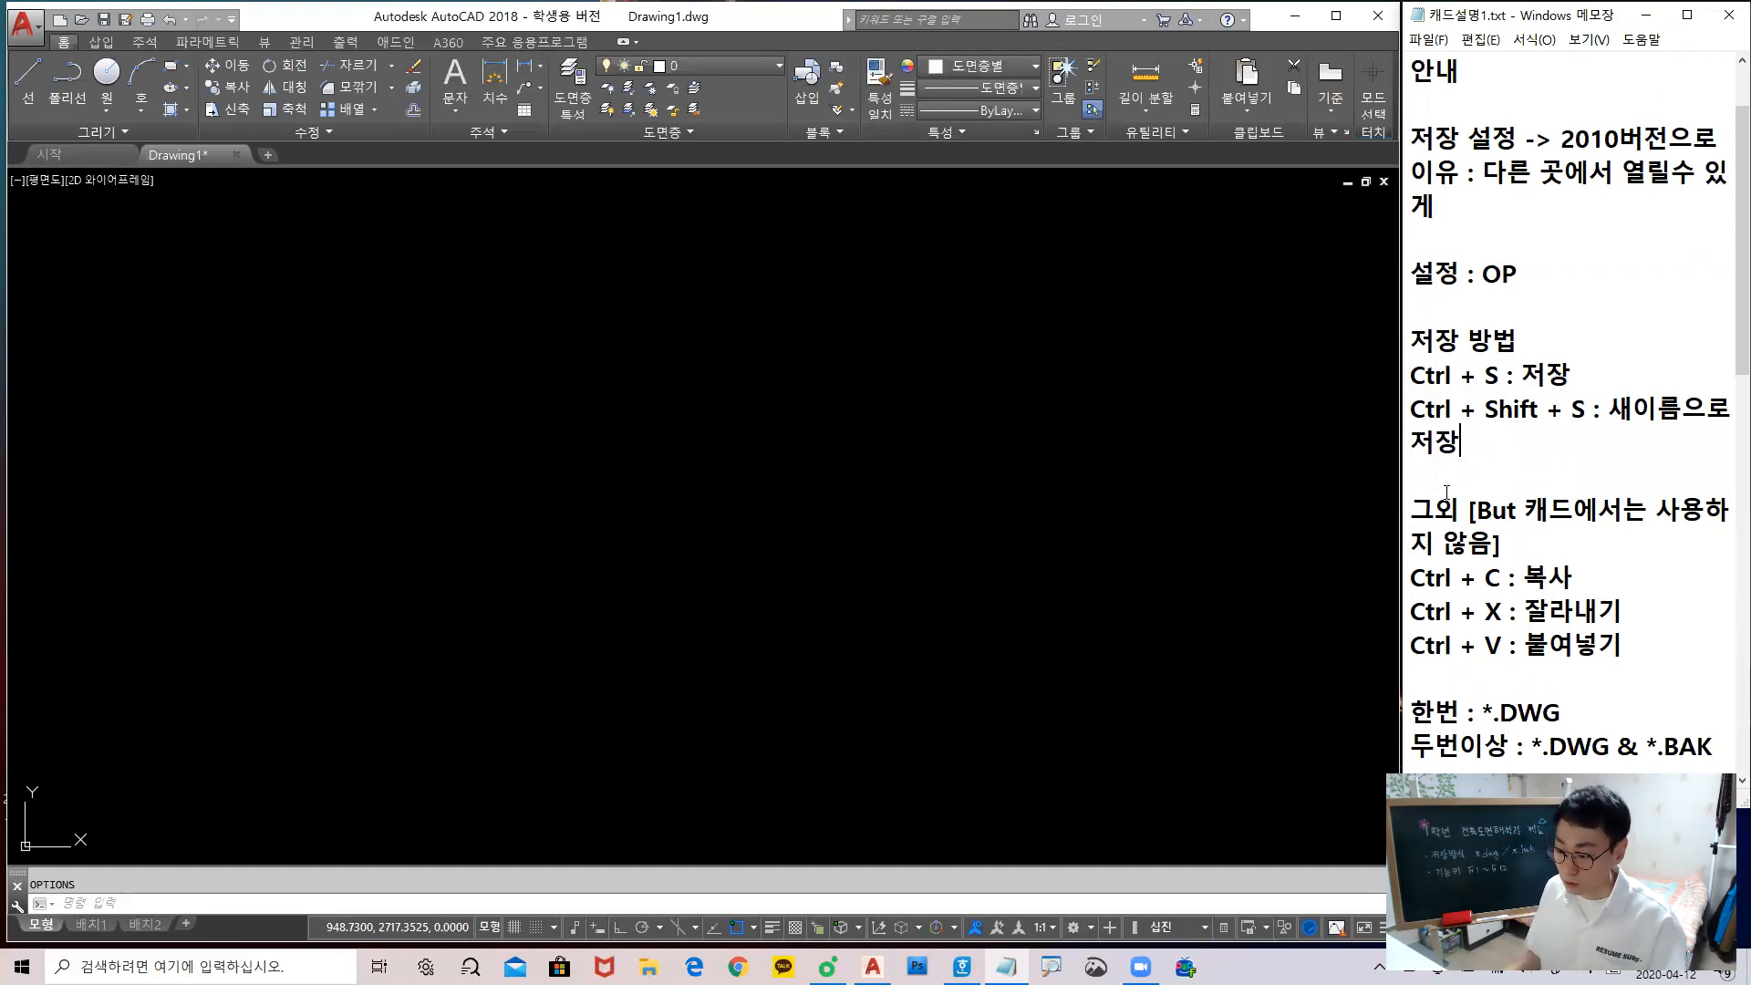
pyautogui.scroll(-1, 1520, 497)
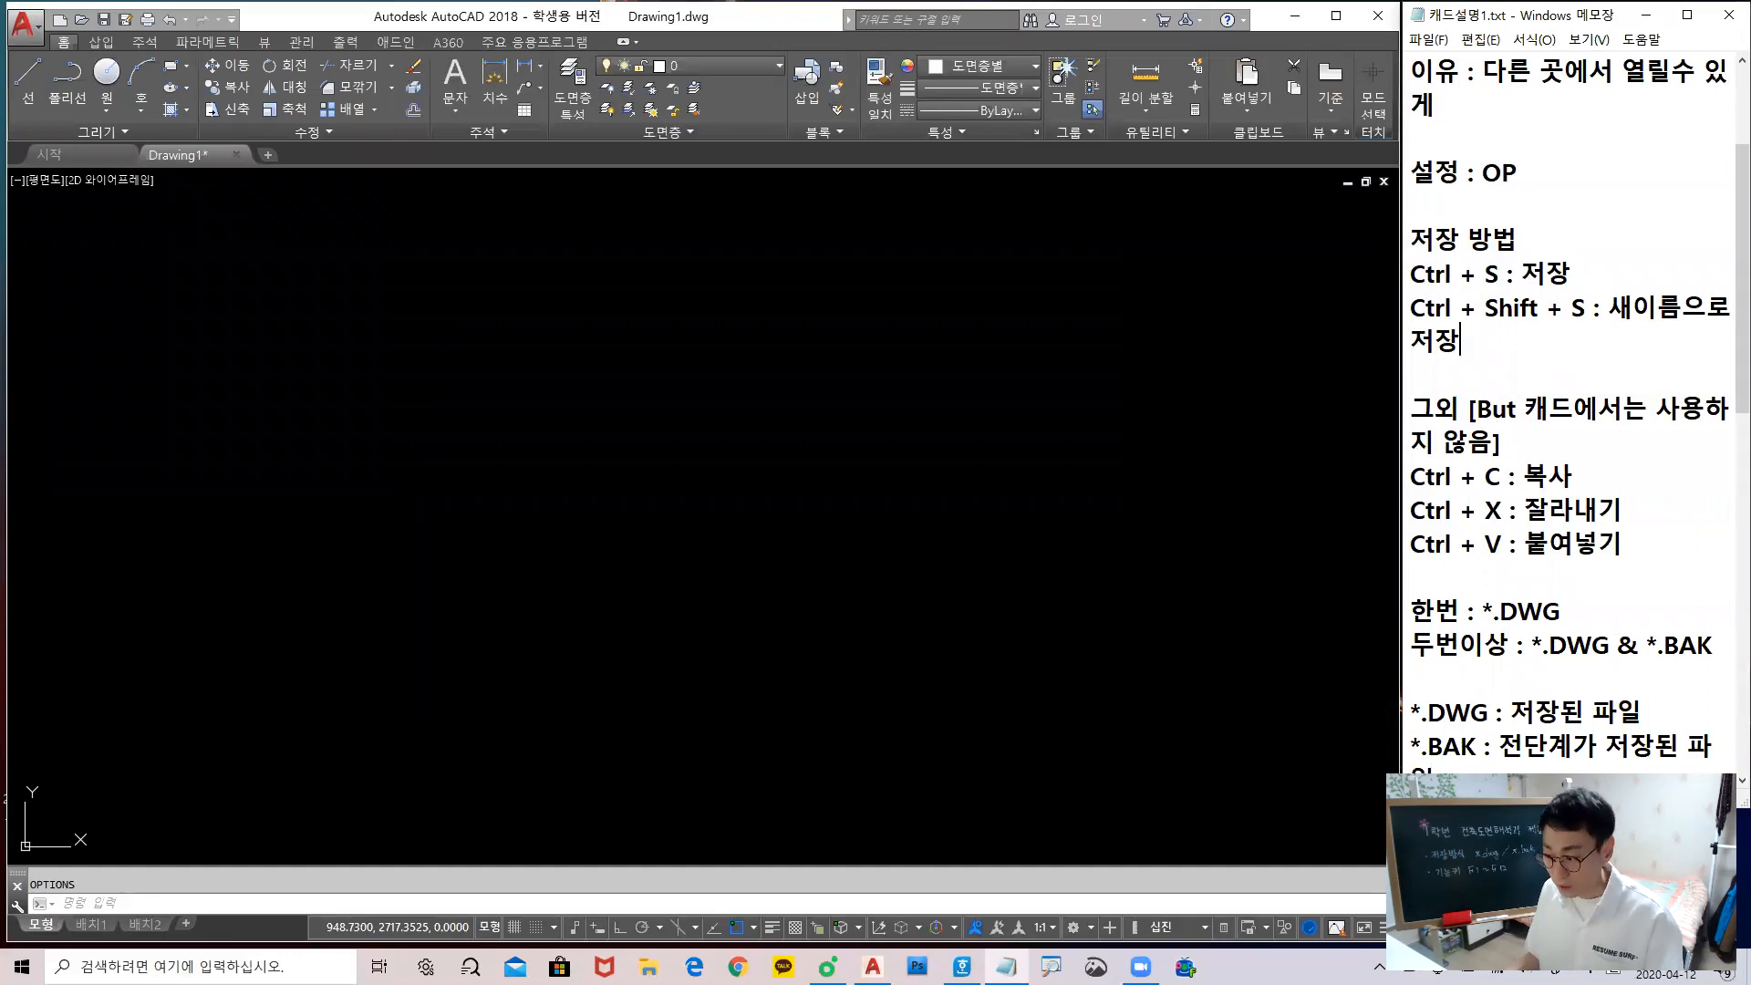
pyautogui.moveTo(1617, 392); pyautogui.dragTo(1420, 538)
pyautogui.moveTo(1435, 402); pyautogui.dragTo(1664, 568)
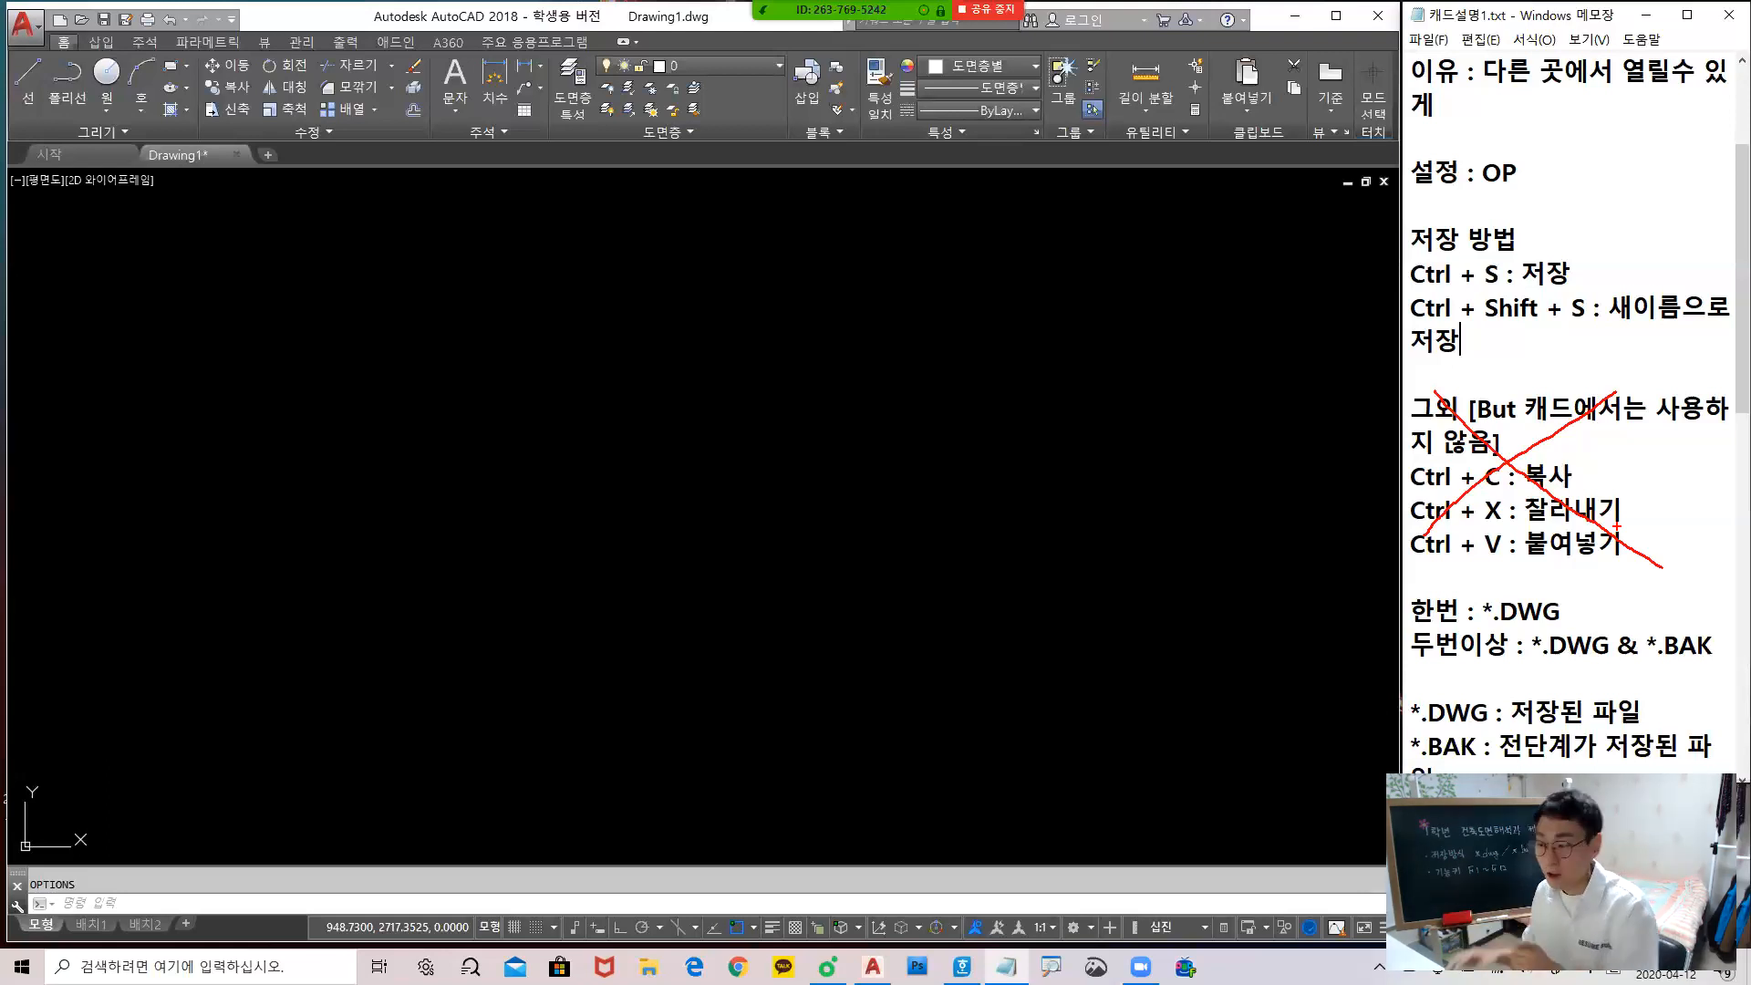
pyautogui.press('Escape')
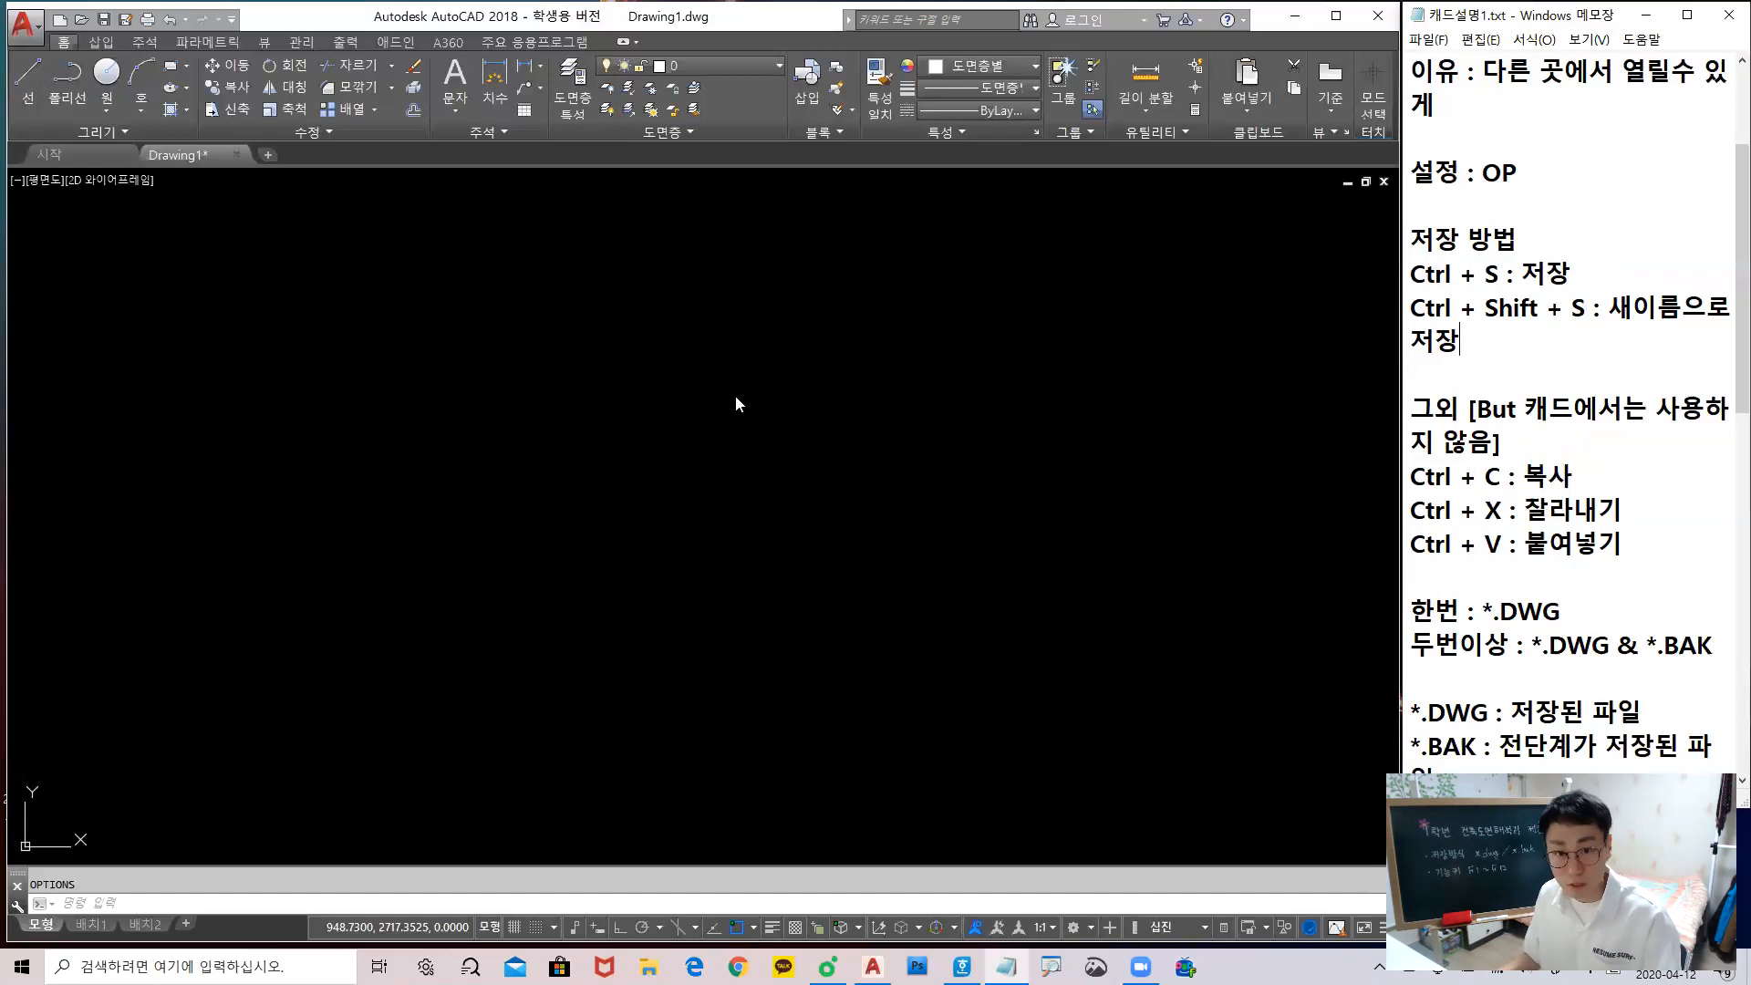
# Return to AutoCAD and draw an open, self-crossing chain of nine connected line segments in the middle of the drawing area
pyautogui.write('ㅣ')
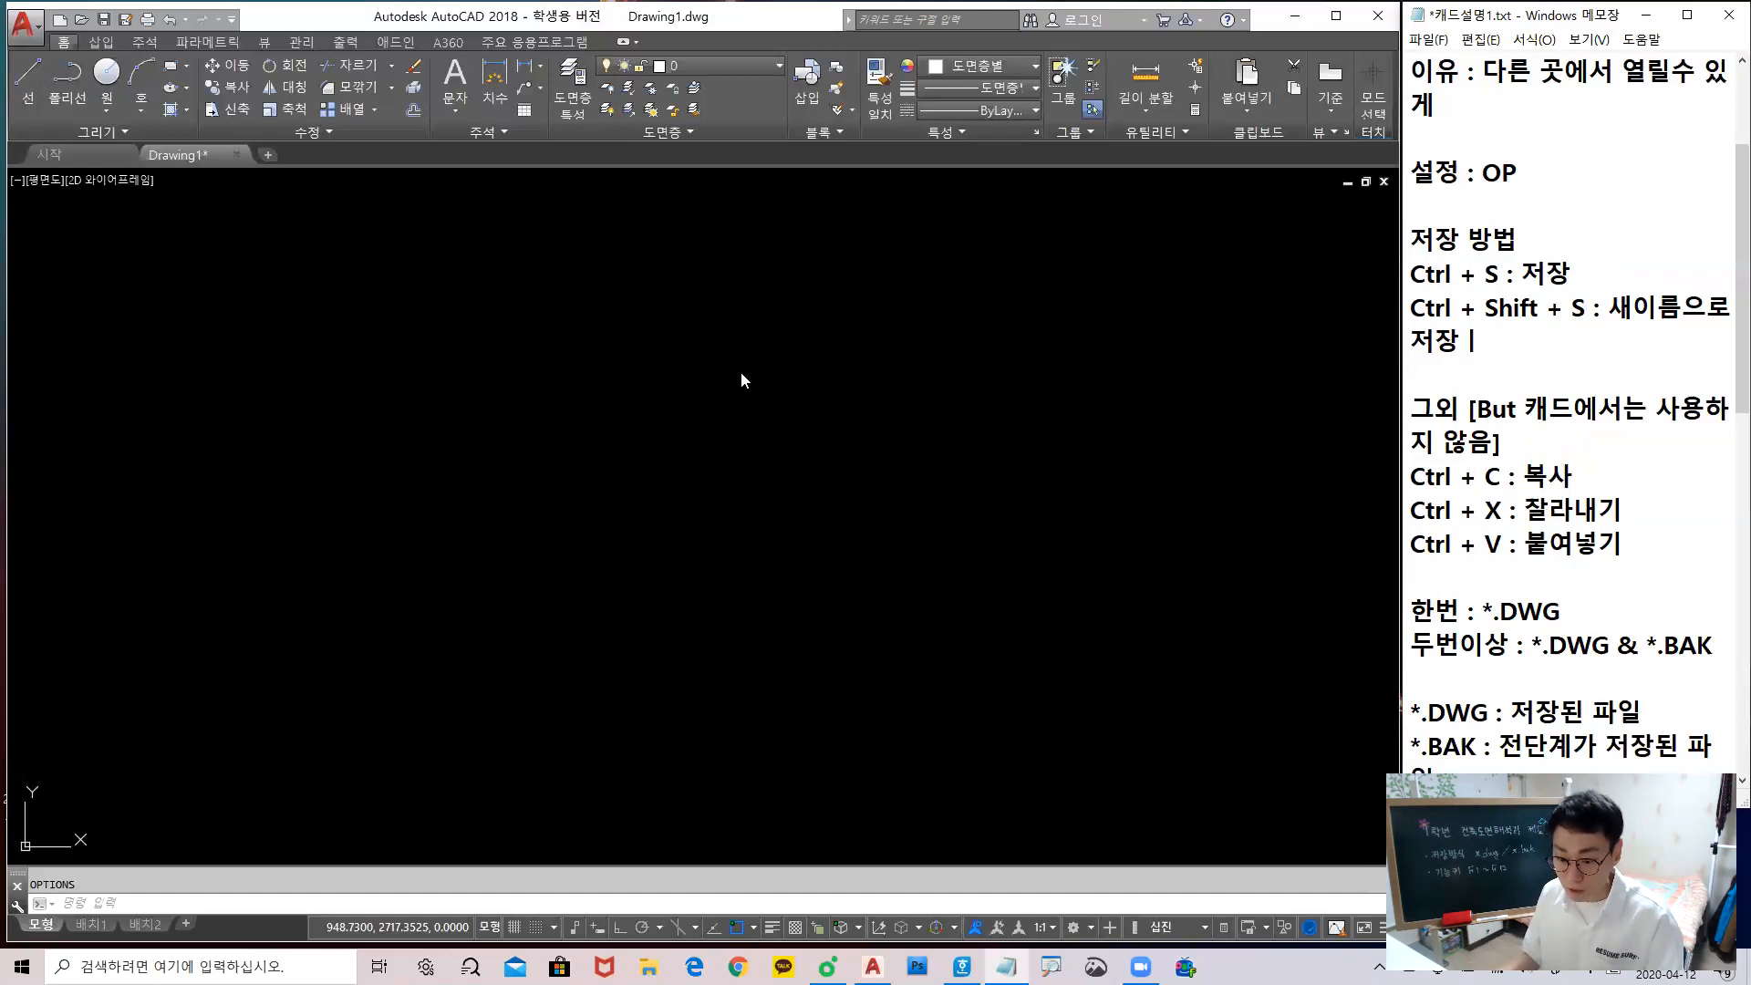
pyautogui.click(744, 370)
pyautogui.click(273, 643)
pyautogui.write('ㄴ')
pyautogui.press('Return')
pyautogui.click(716, 362)
pyautogui.click(499, 563)
pyautogui.click(764, 698)
pyautogui.click(1036, 448)
pyautogui.click(830, 317)
pyautogui.click(458, 418)
pyautogui.click(825, 571)
pyautogui.click(857, 407)
pyautogui.click(790, 377)
pyautogui.press('Escape')
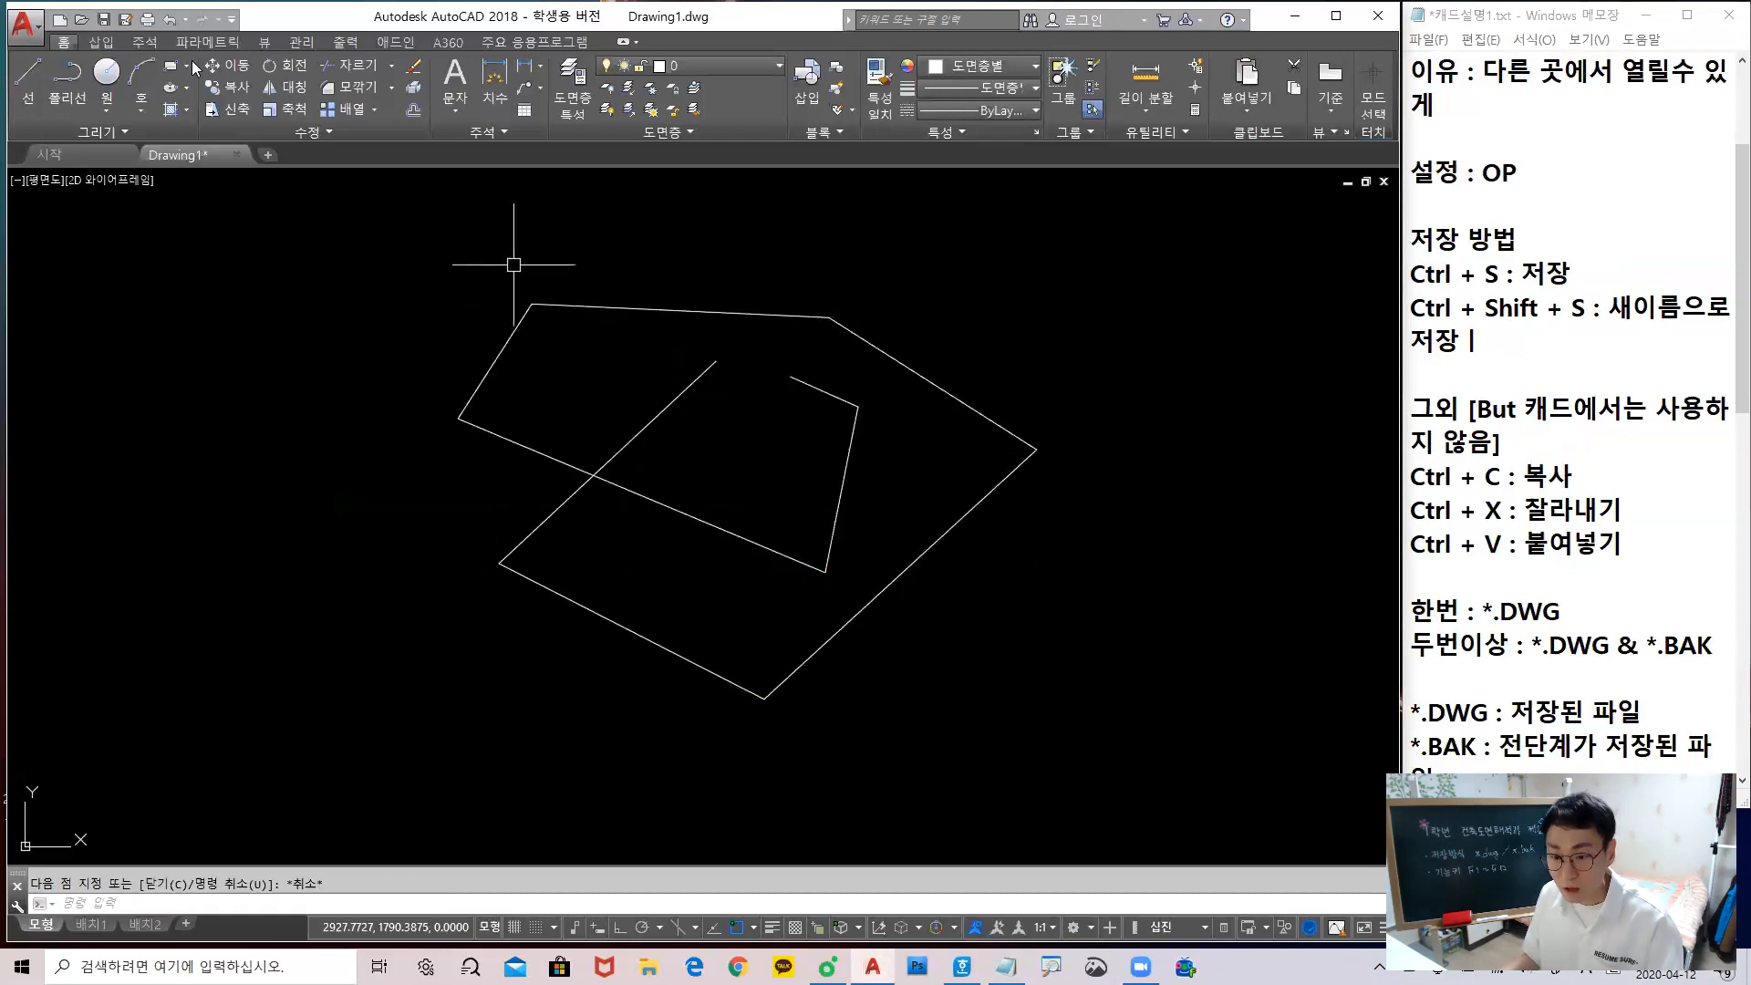
pyautogui.click(24, 26)
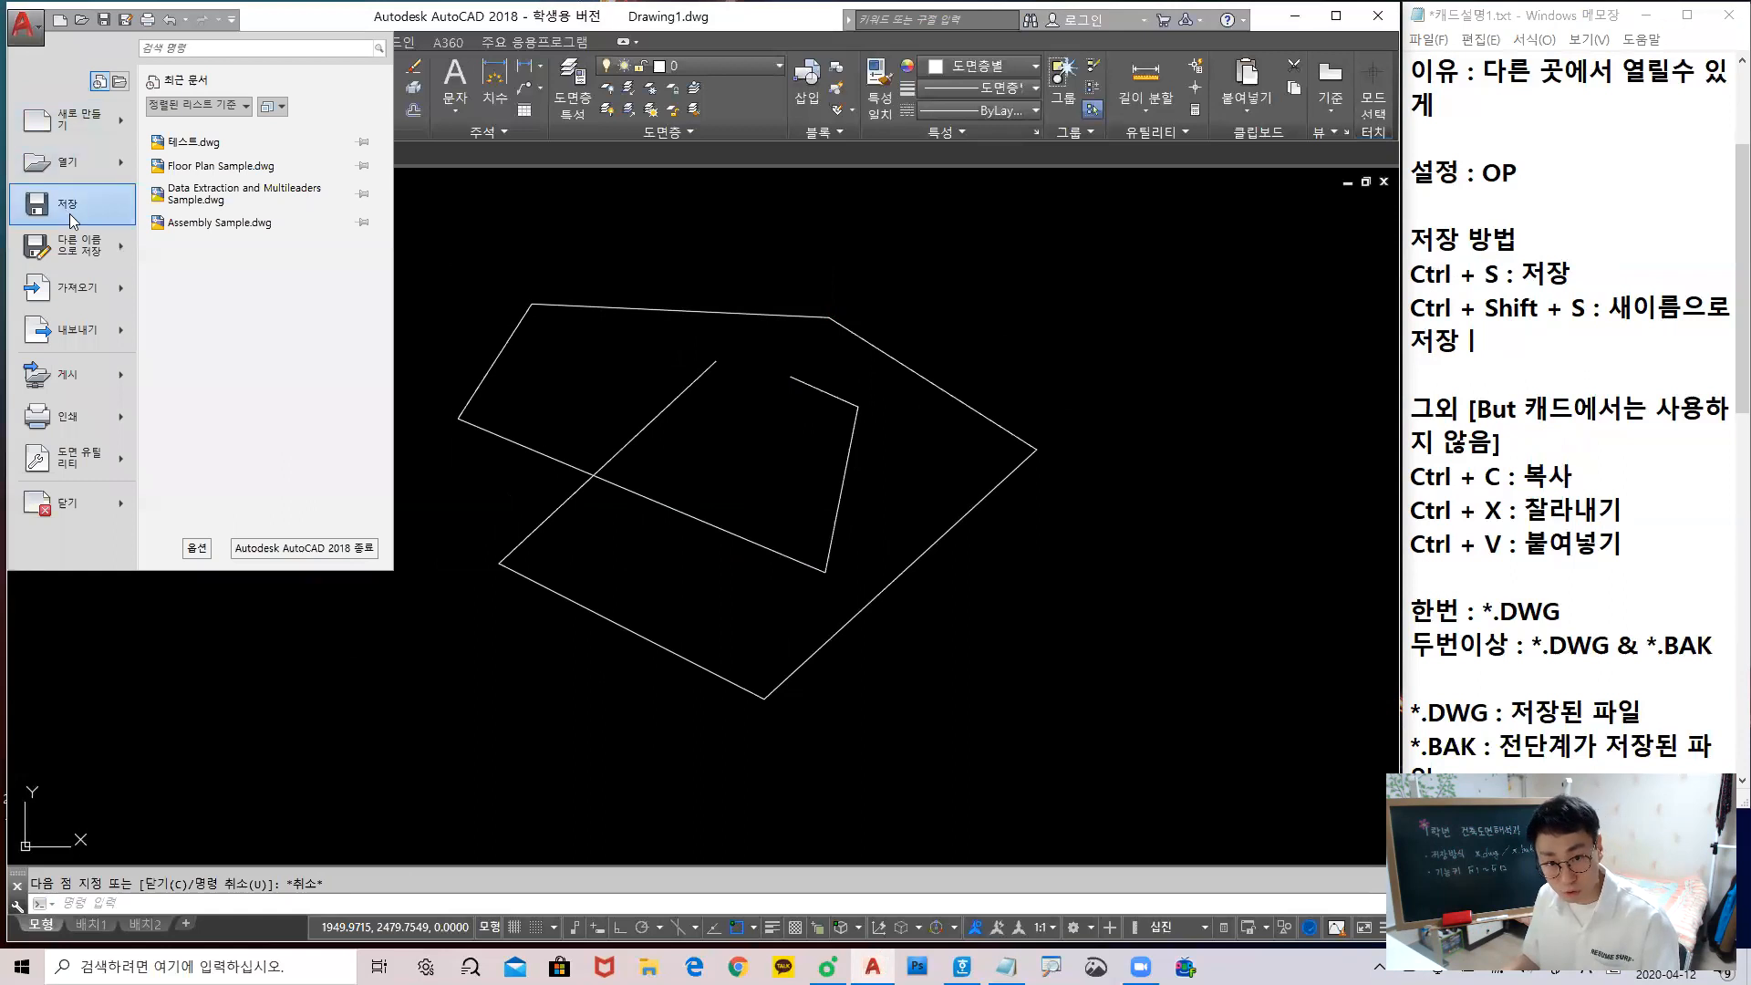
pyautogui.click(89, 191)
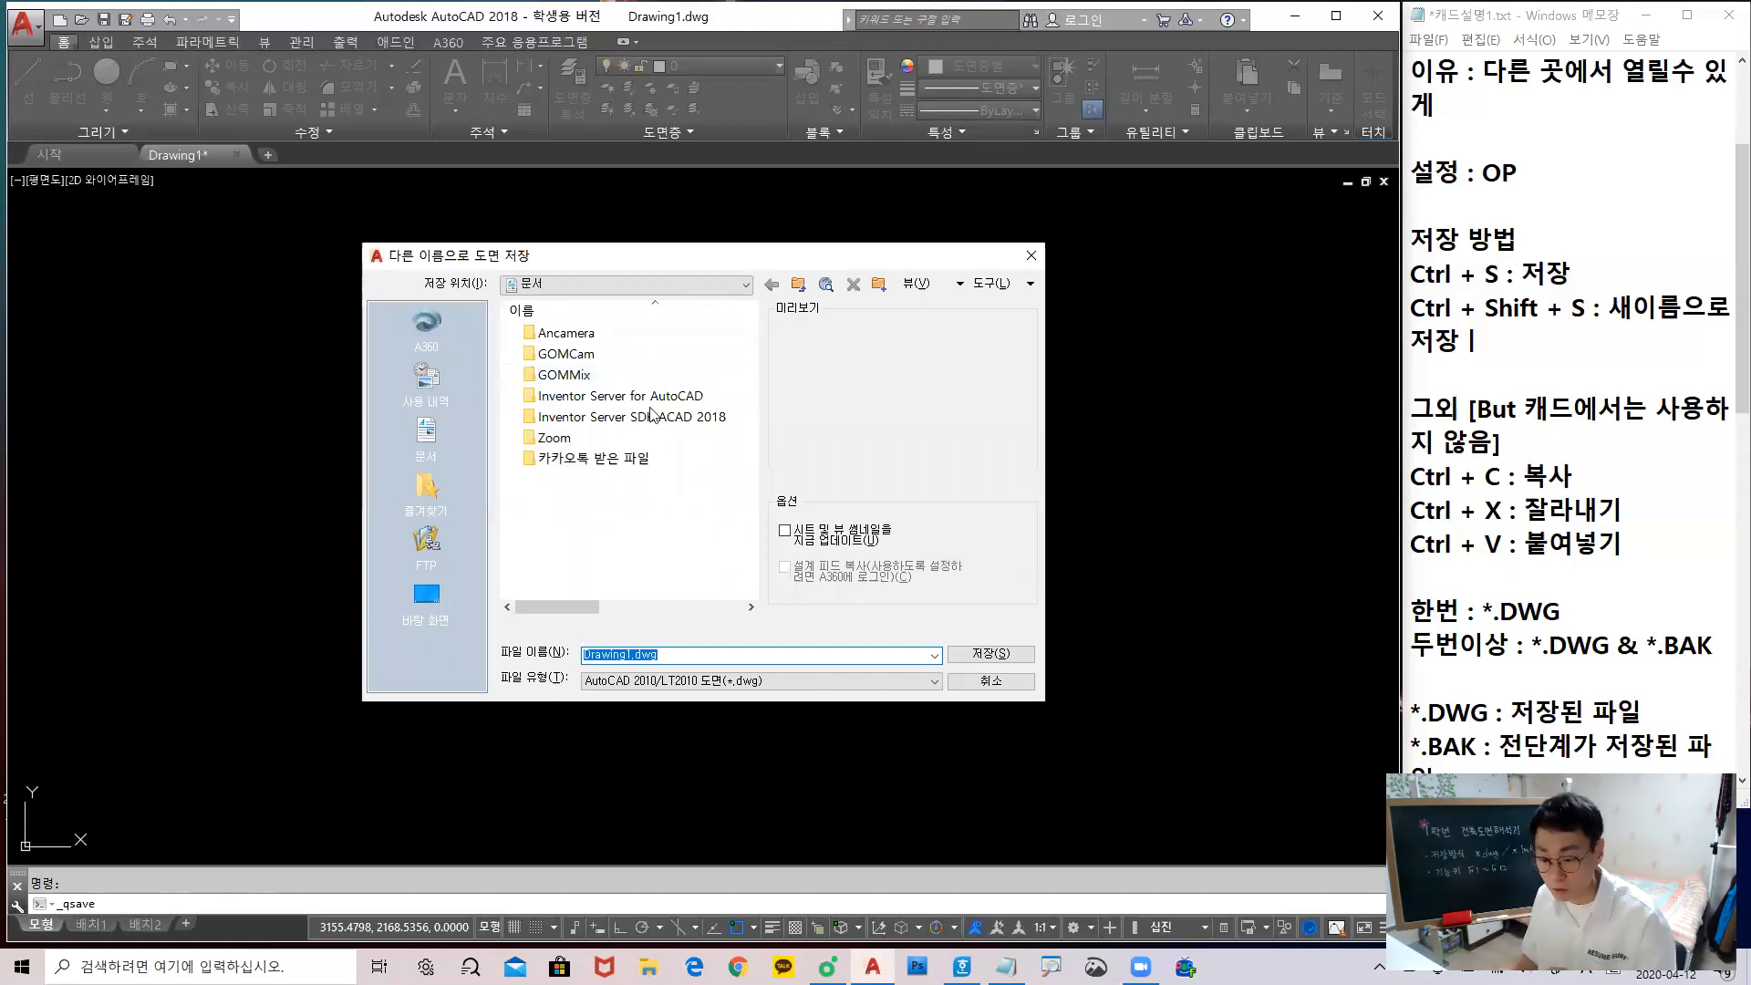
pyautogui.click(426, 597)
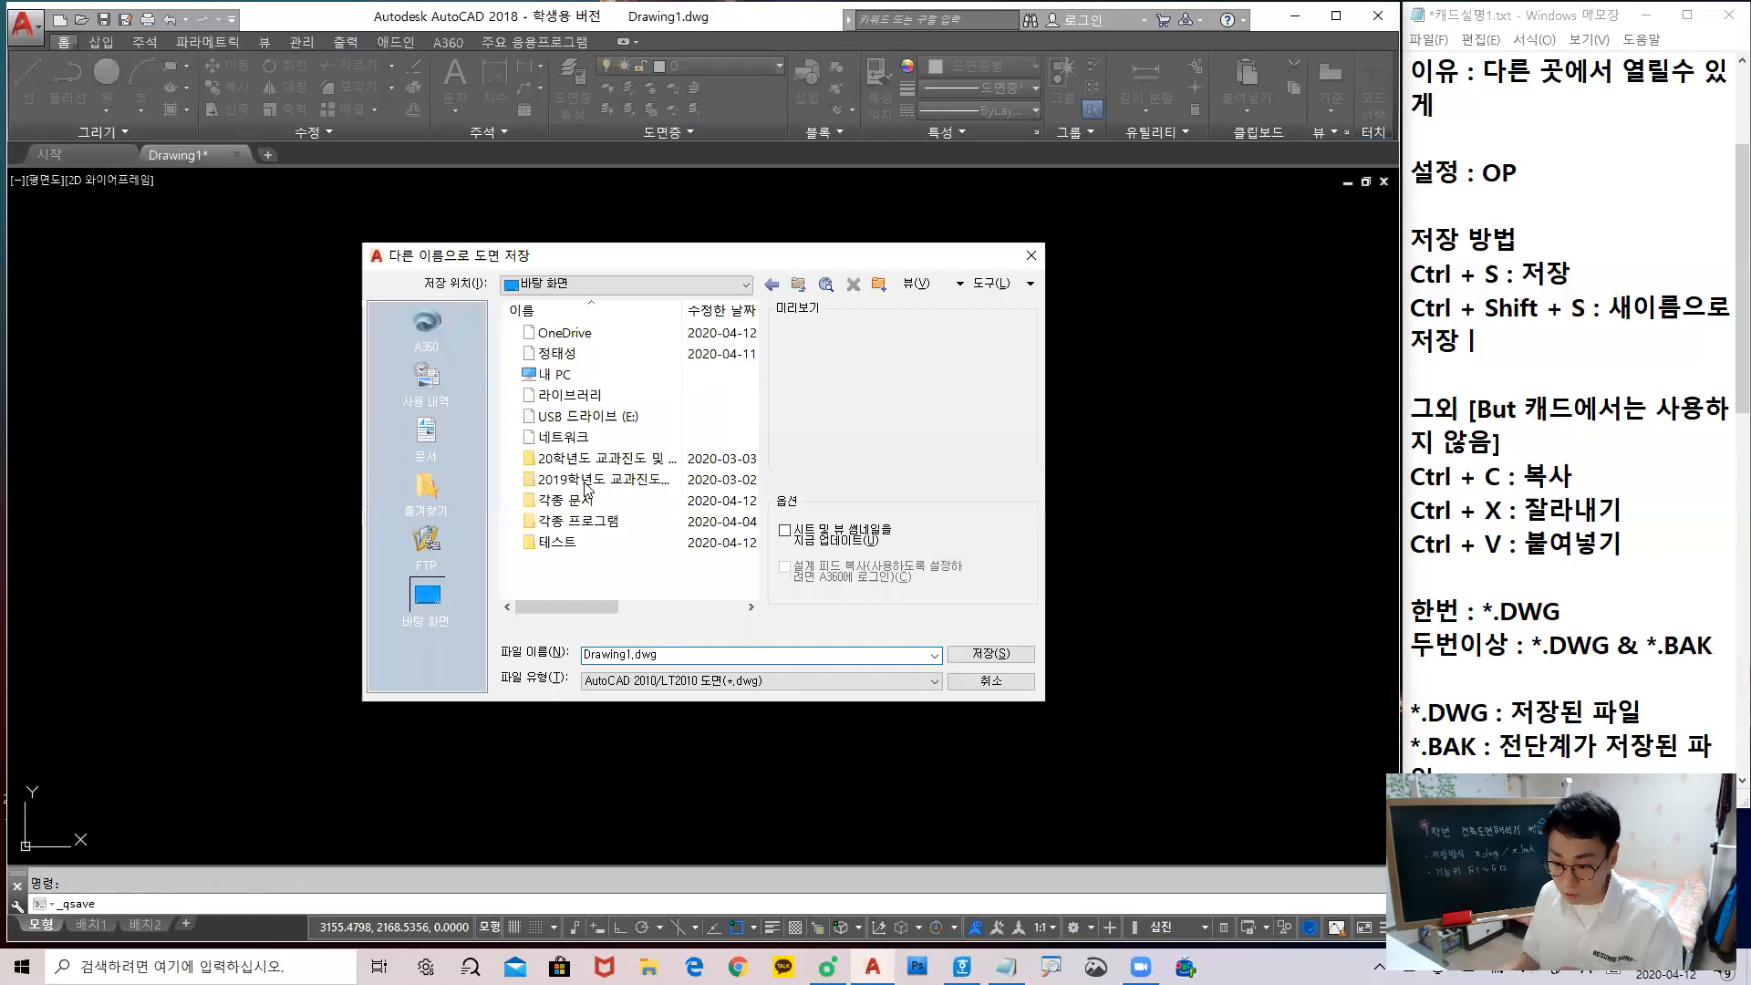
pyautogui.click(588, 547)
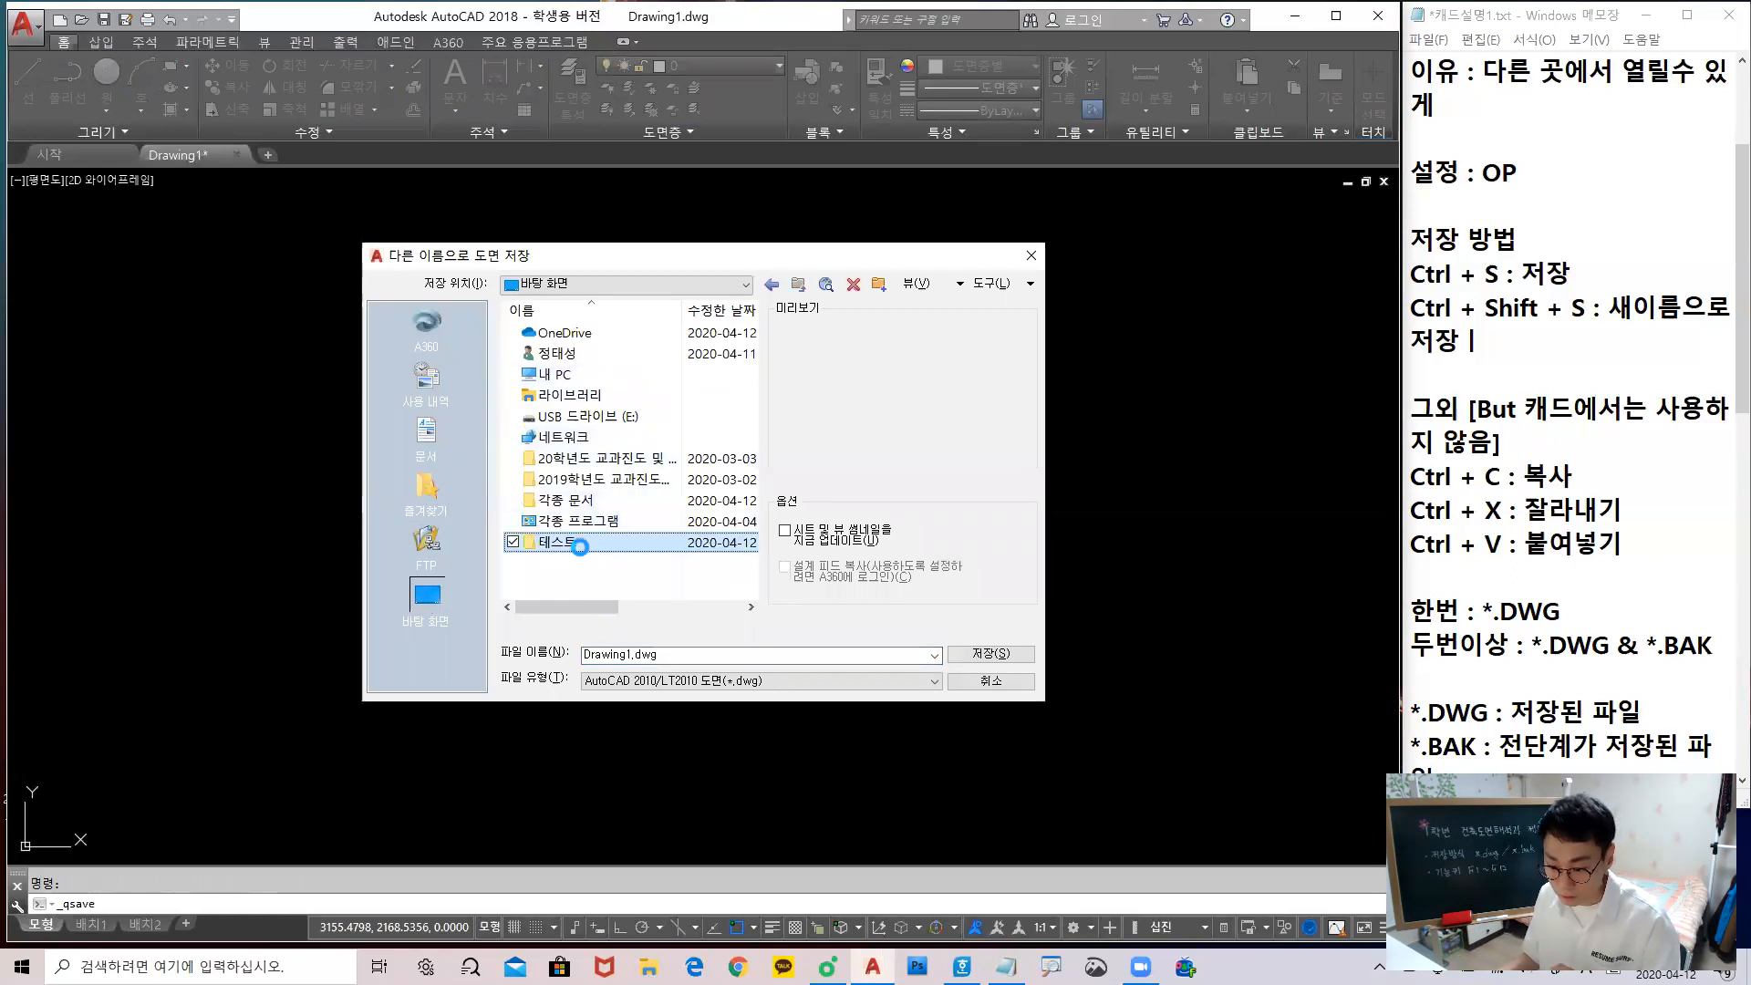
pyautogui.doubleClick(580, 544)
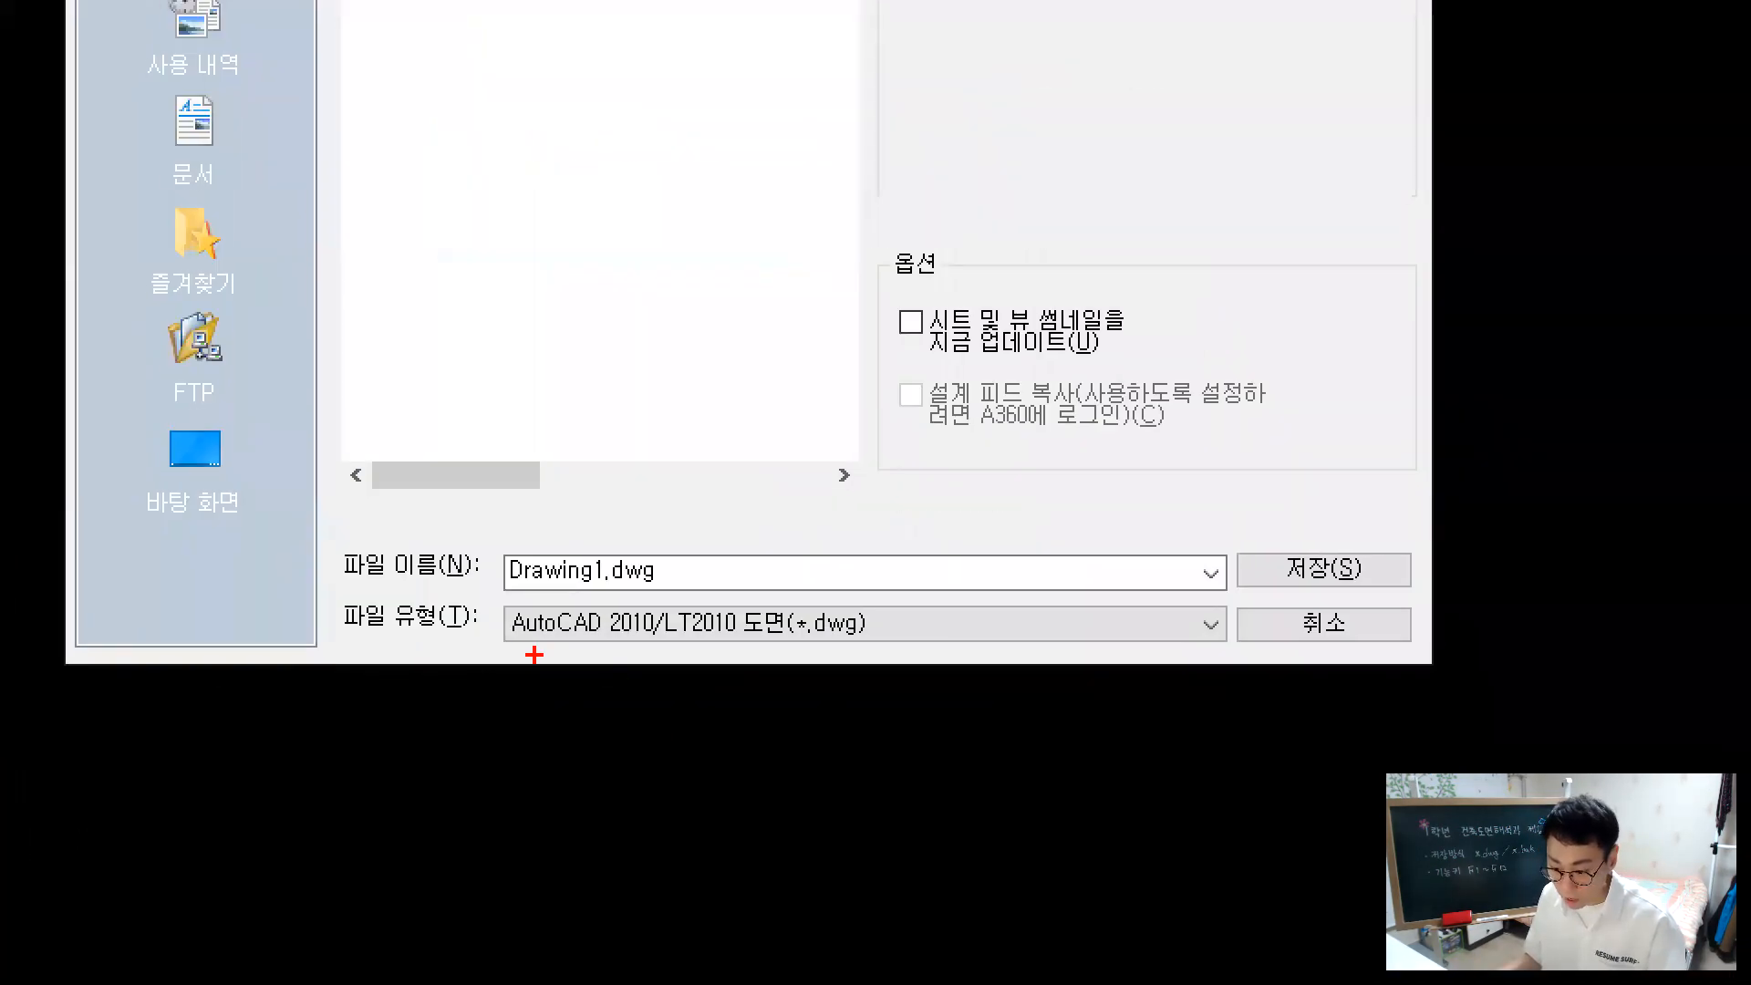
pyautogui.moveTo(504, 653); pyautogui.dragTo(960, 650)
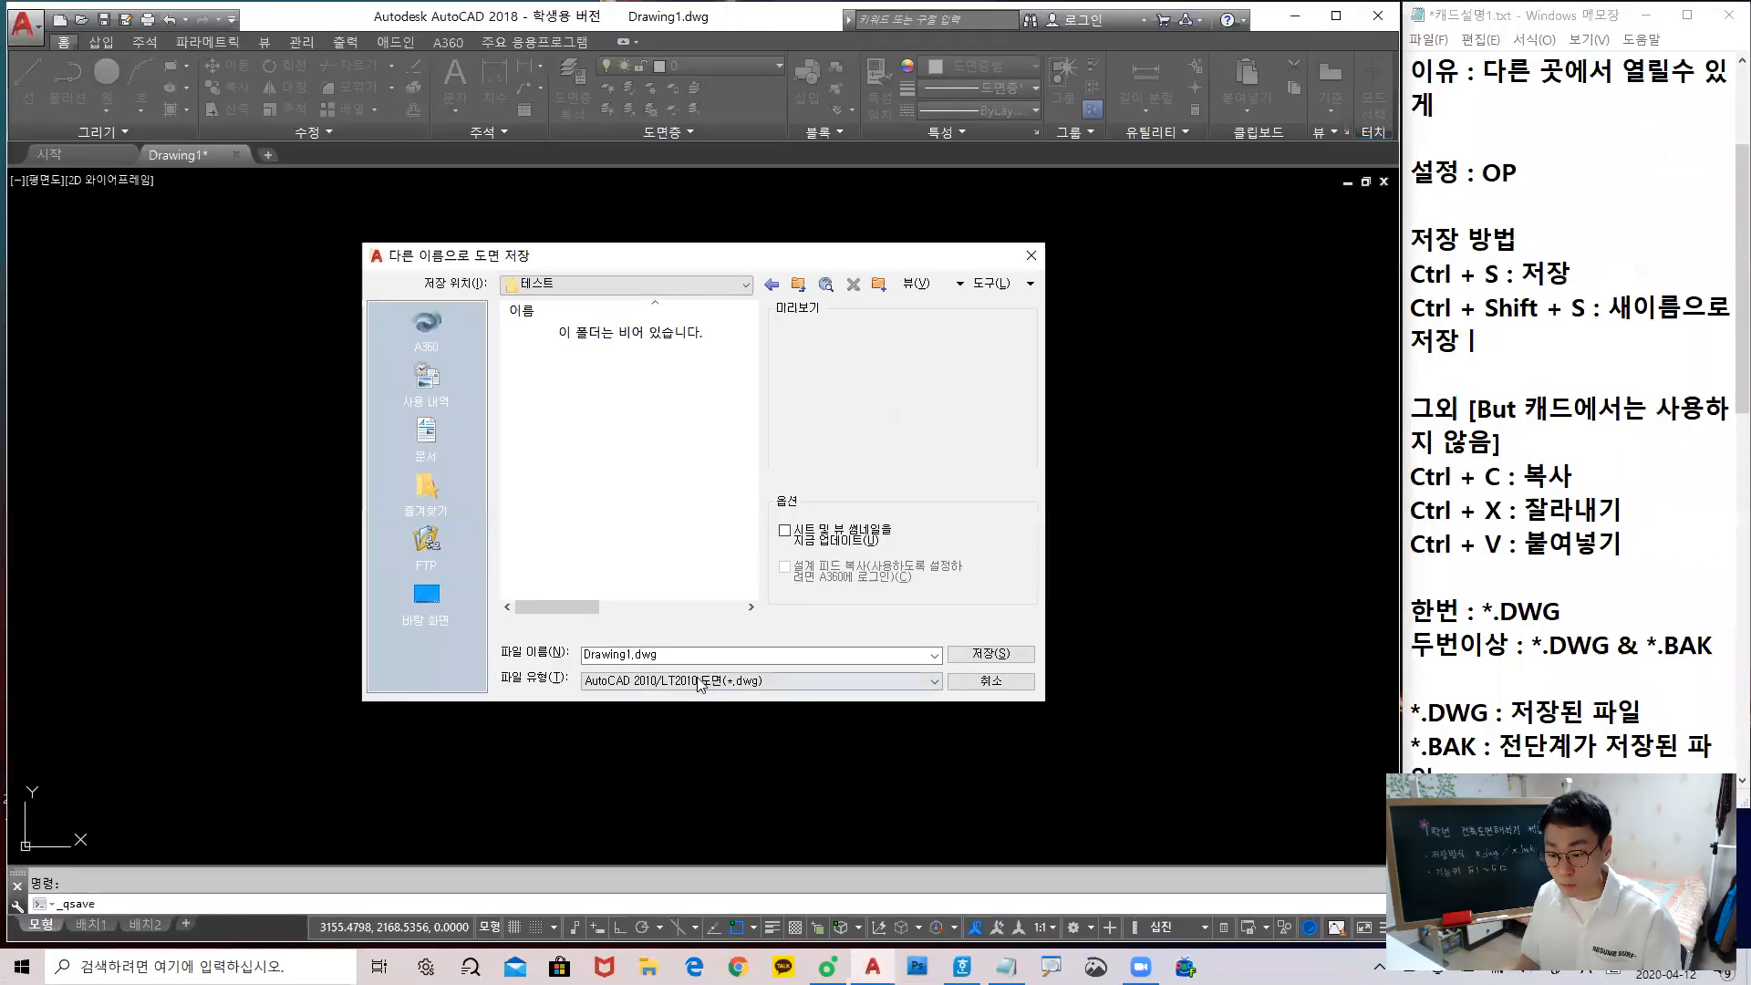
pyautogui.click(738, 624)
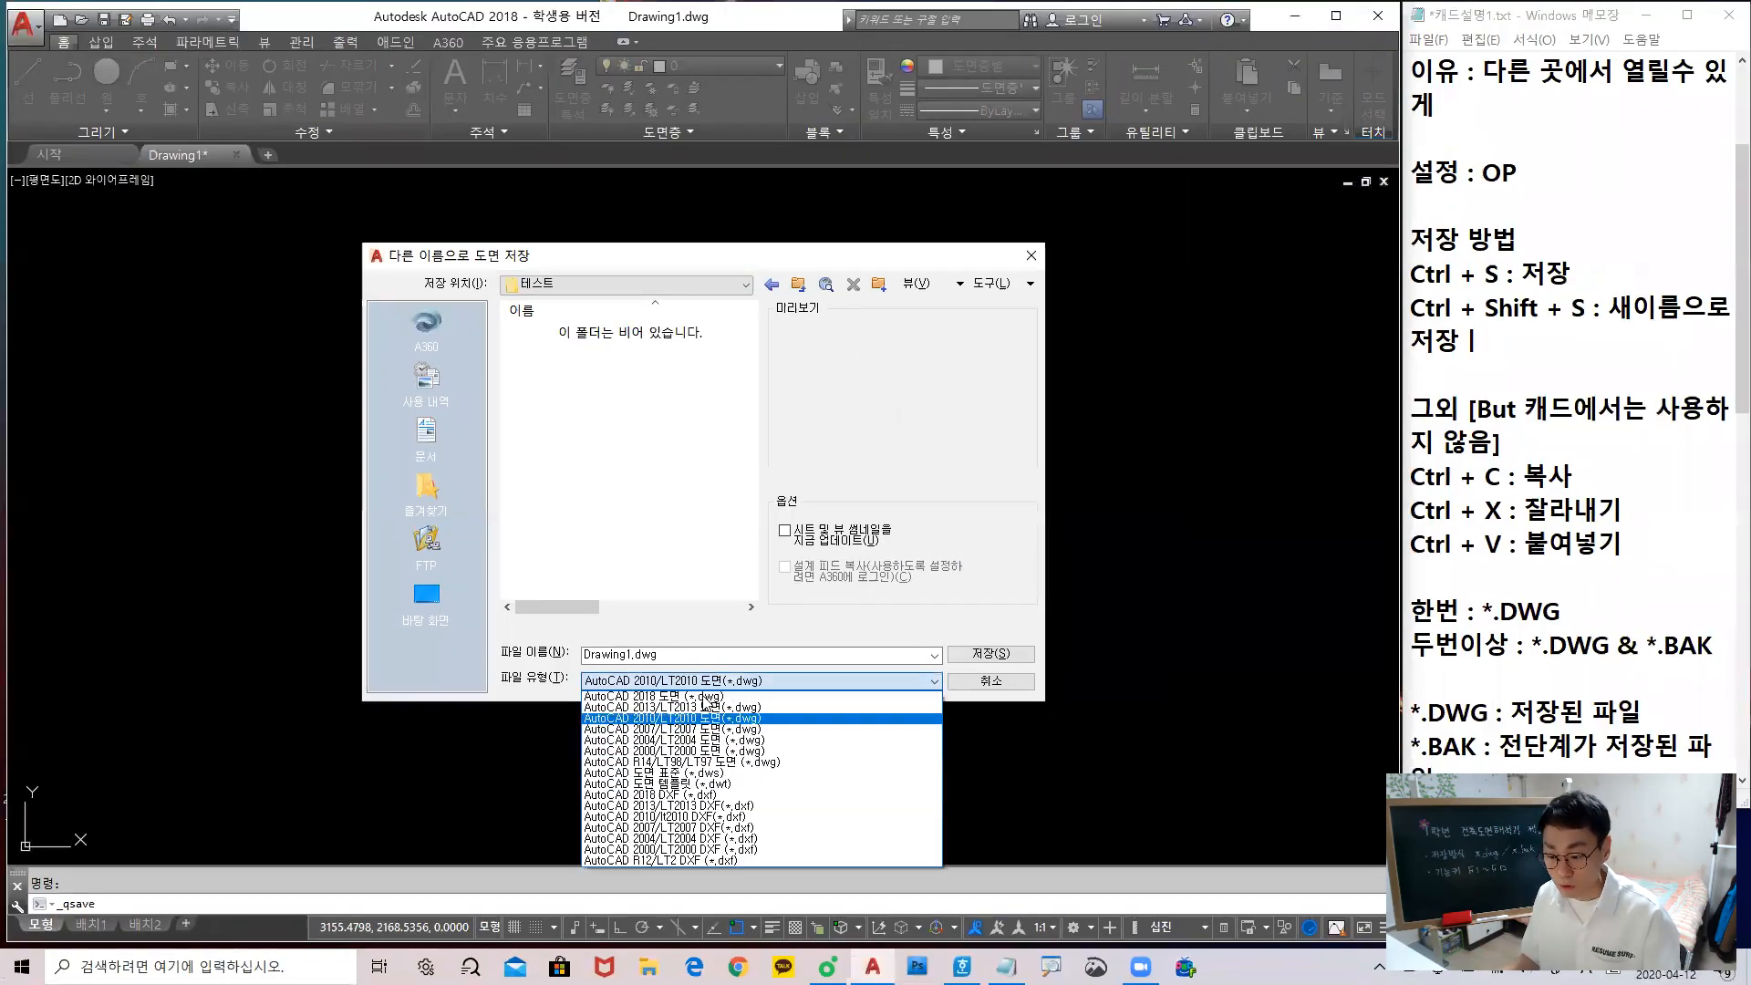
pyautogui.click(695, 719)
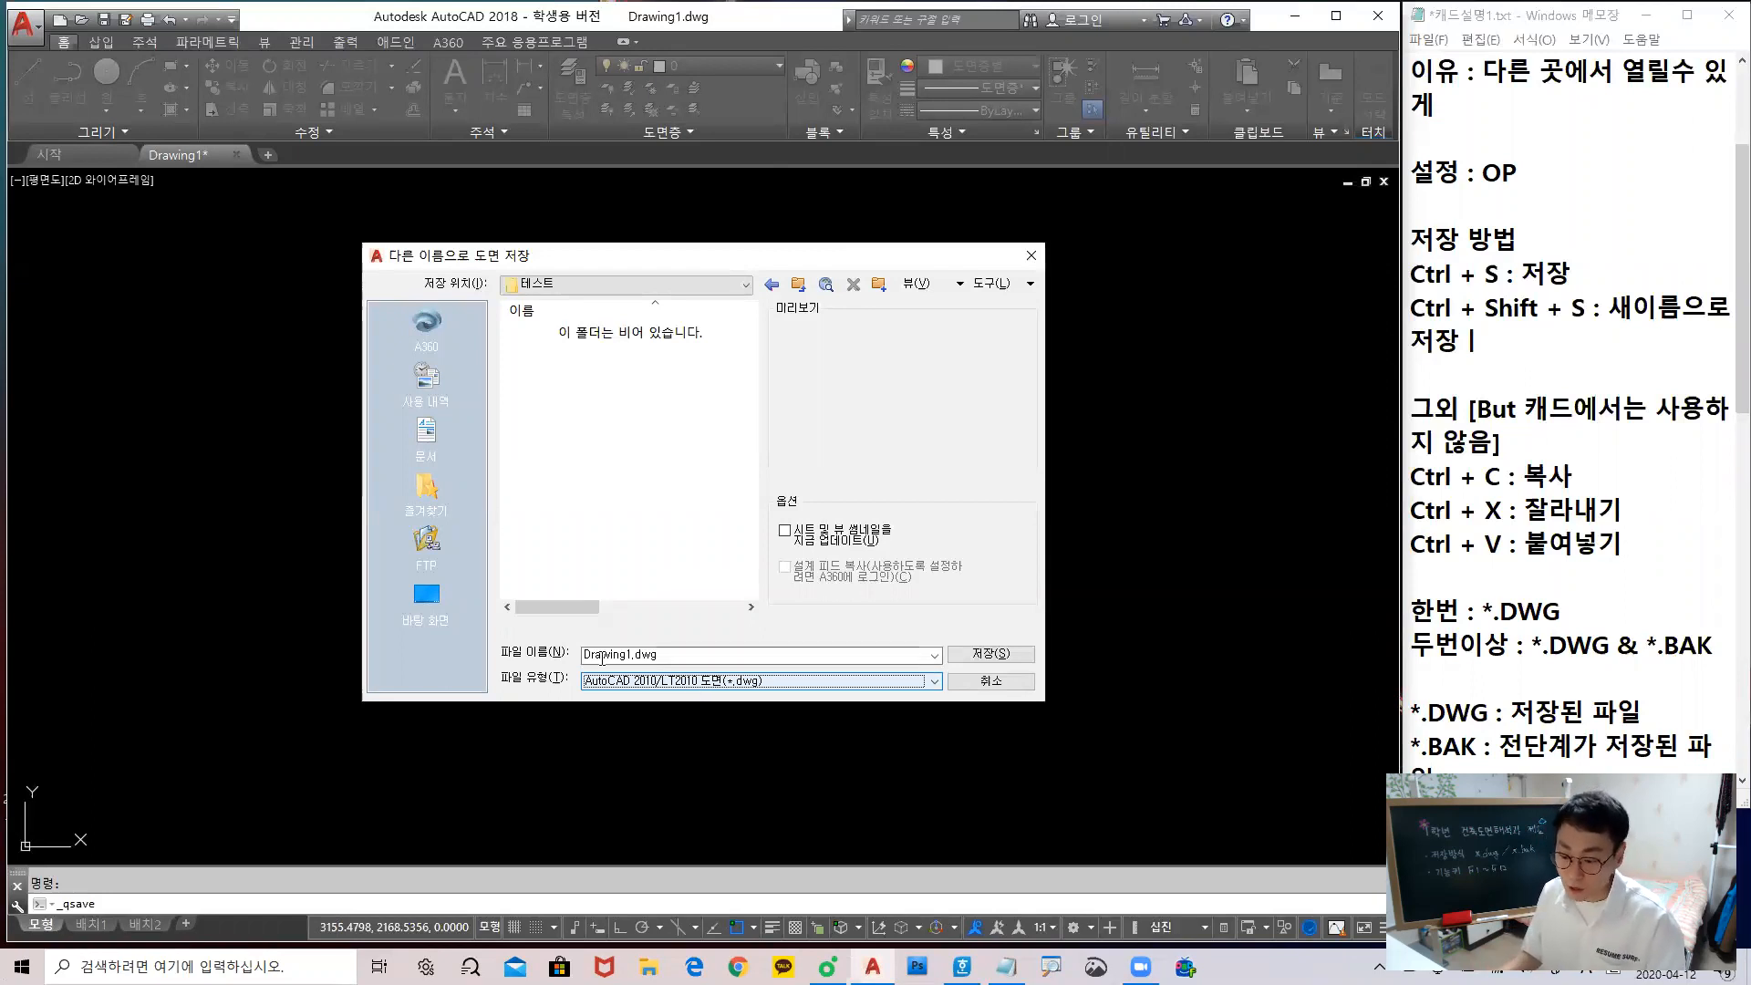
pyautogui.click(680, 655)
pyautogui.click(681, 655)
pyautogui.moveTo(681, 655); pyautogui.dragTo(582, 657)
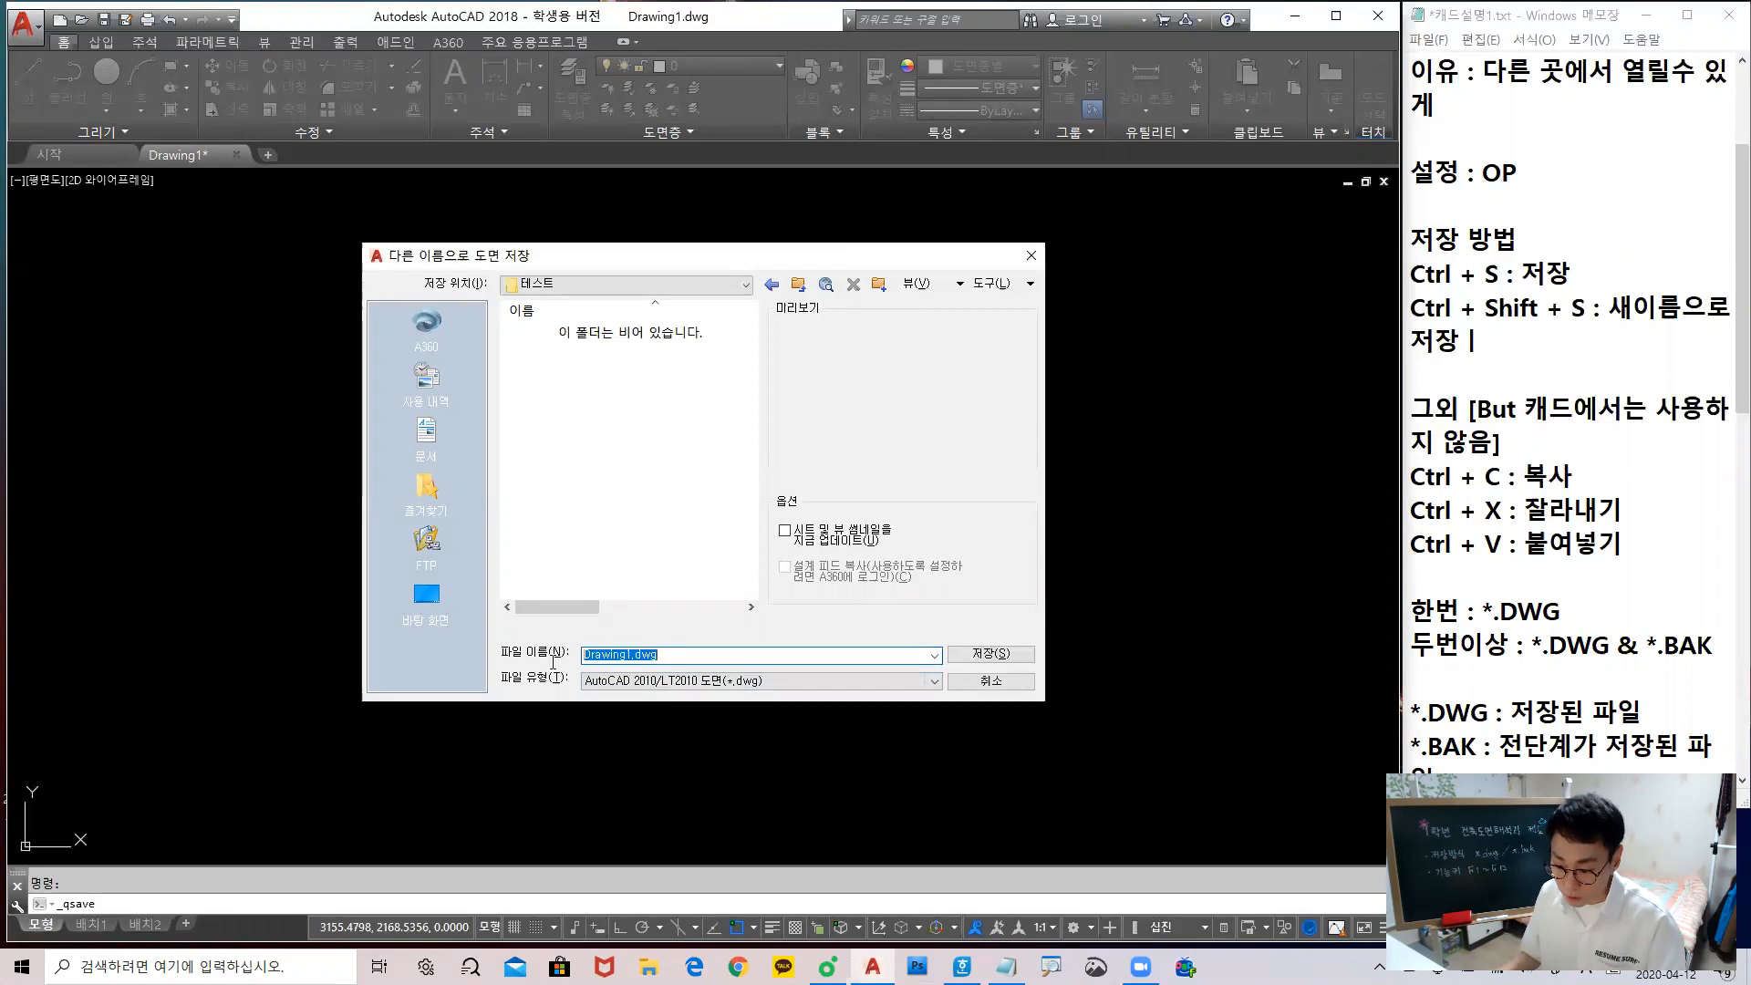
pyautogui.press('Escape')
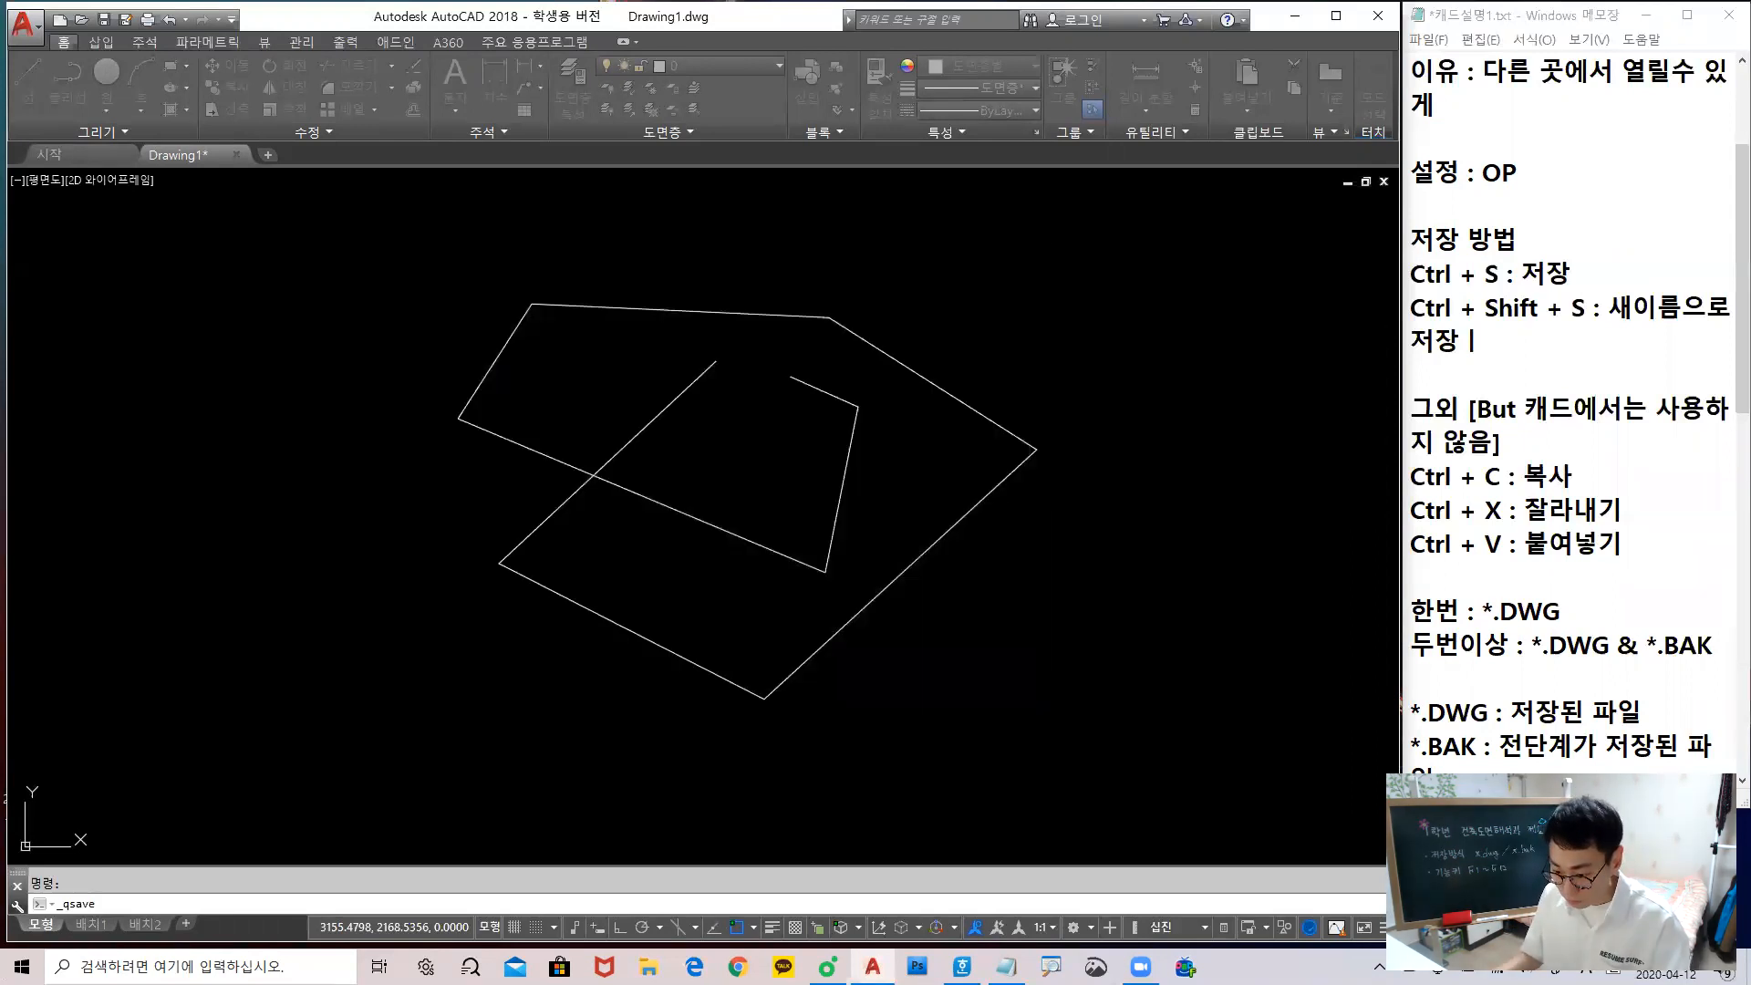
# Start saving the drawing under a new name and choose the 테스트 folder on the desktop as the location
pyautogui.hotkey('ctrl', 'shift', 's')
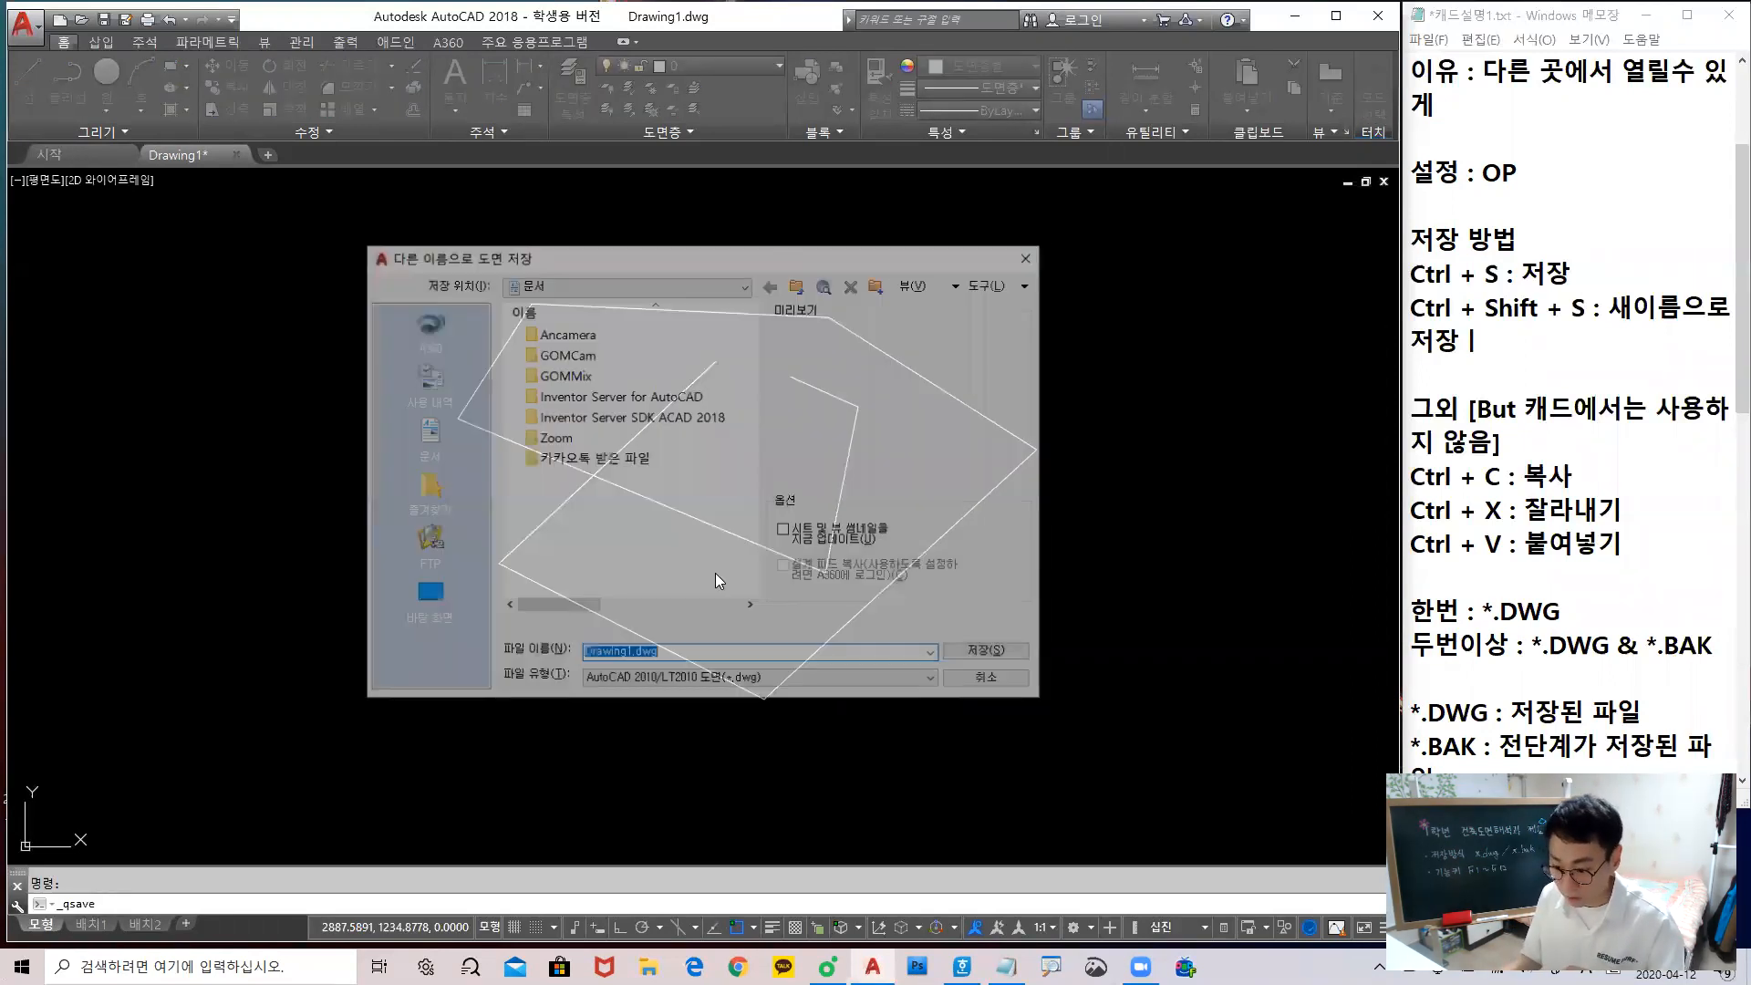
pyautogui.click(426, 597)
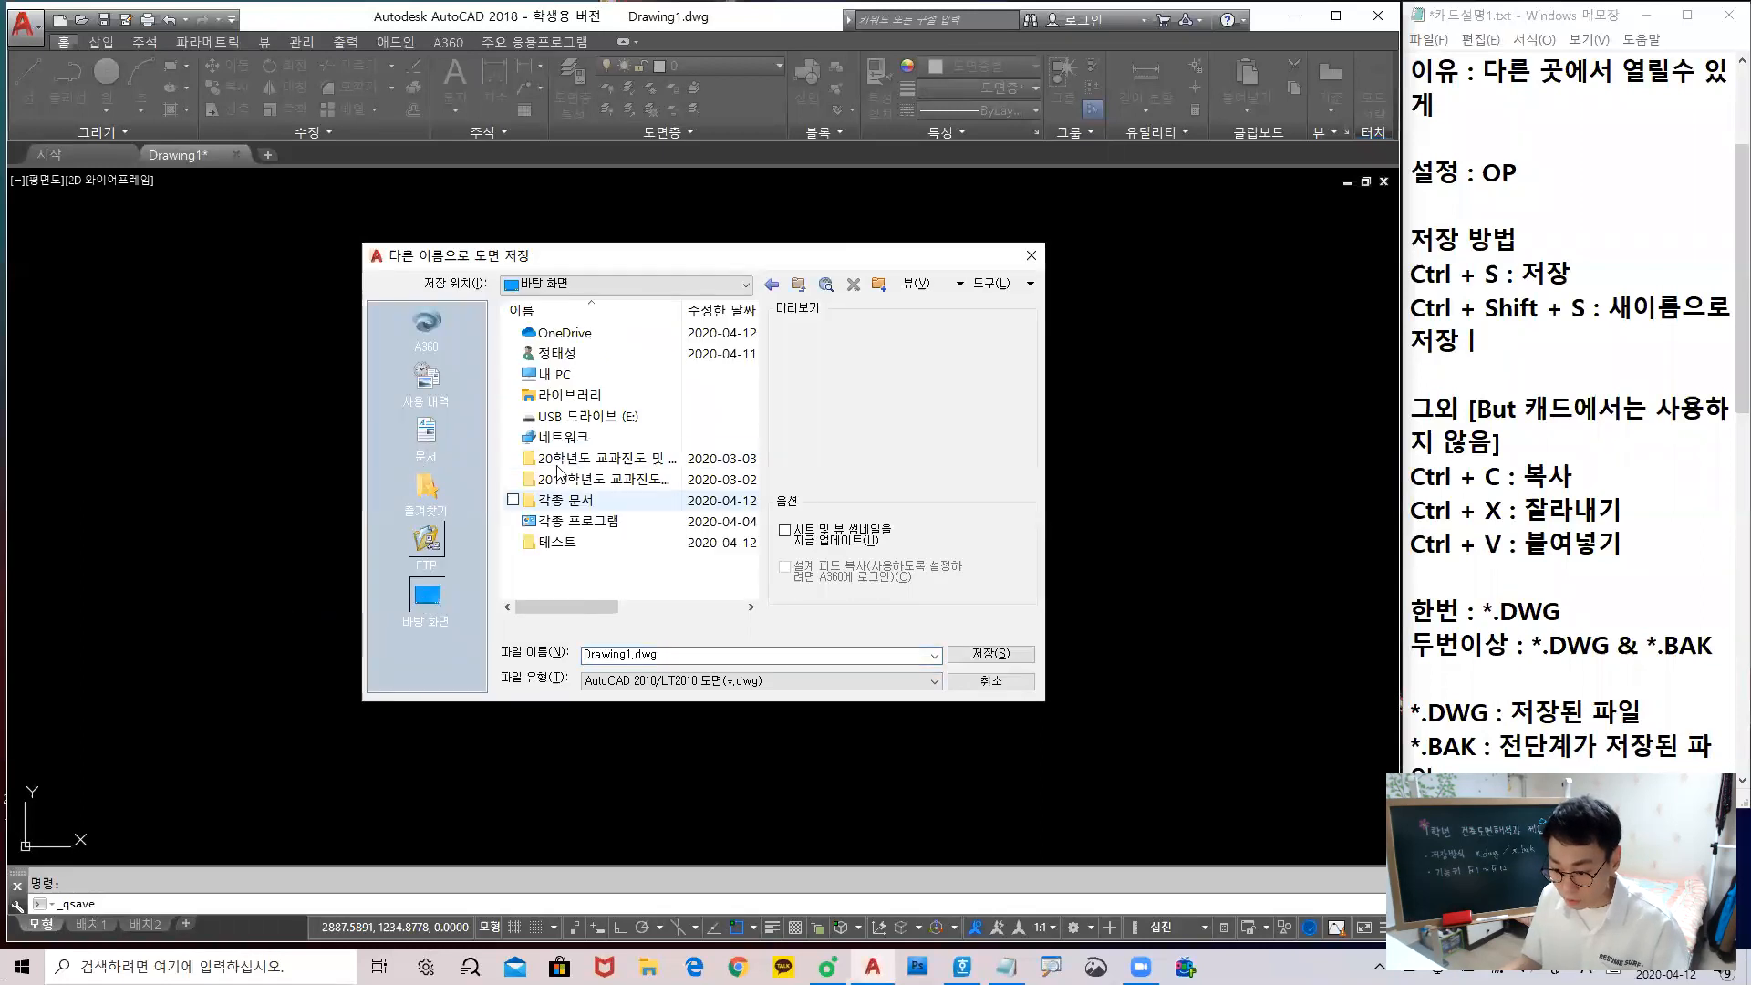
pyautogui.doubleClick(557, 541)
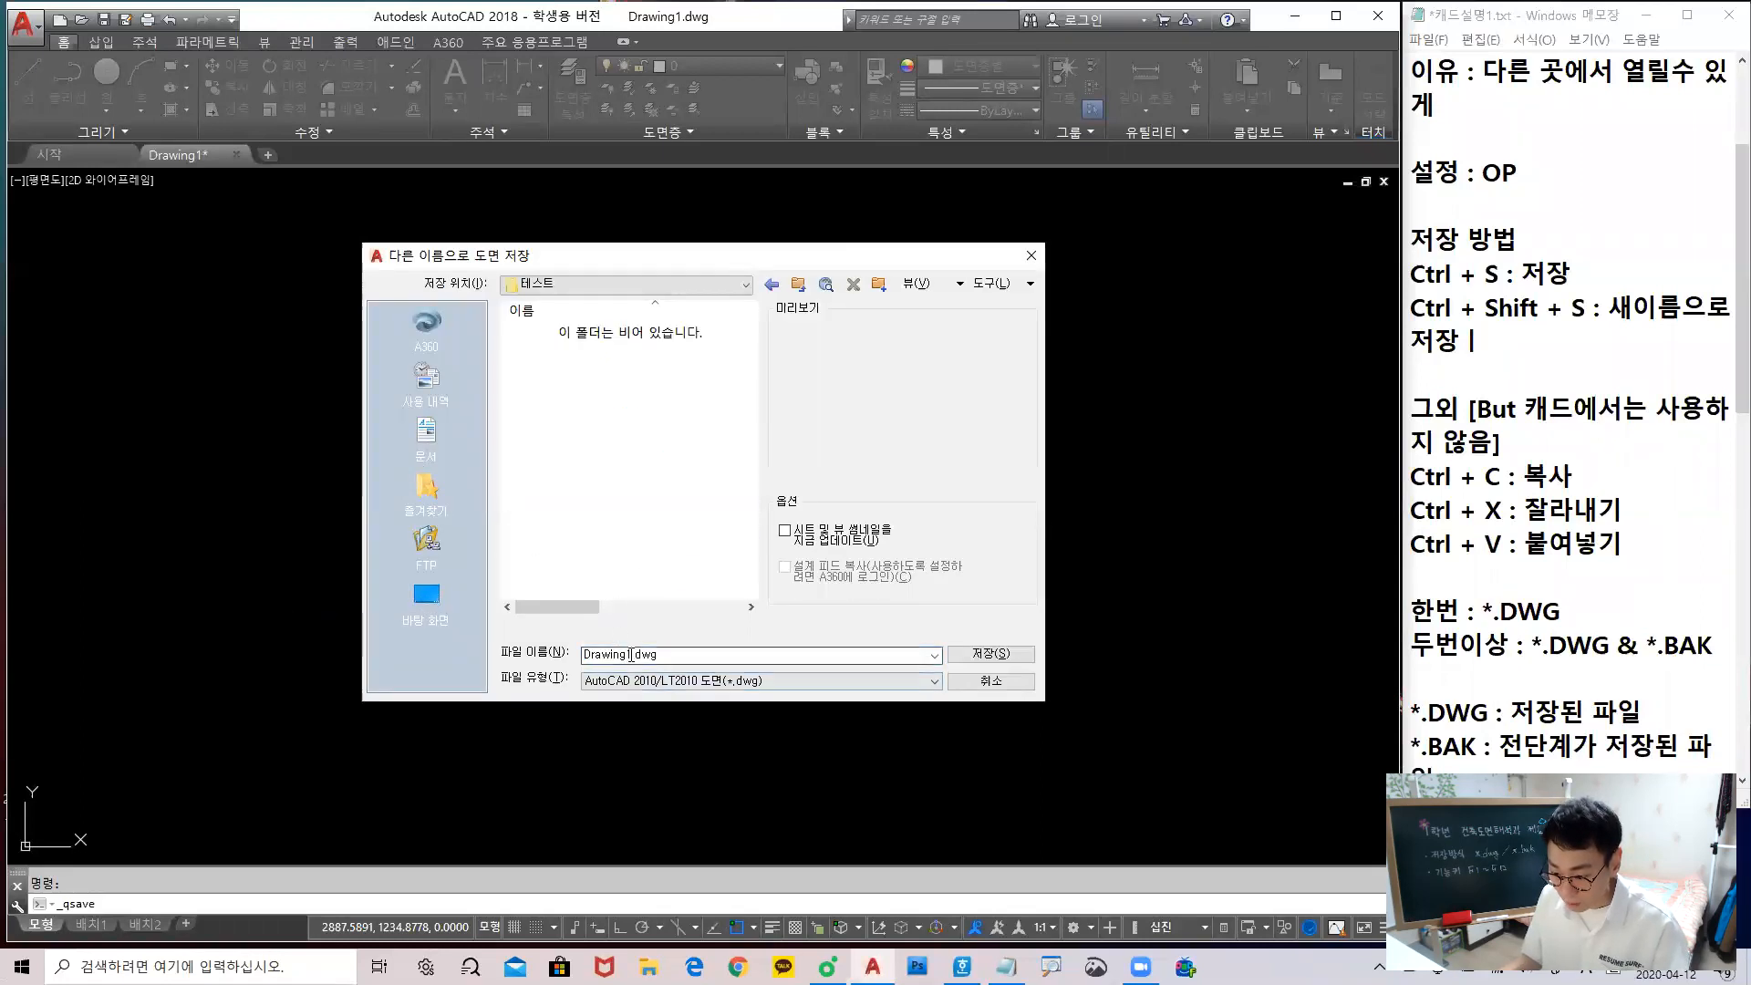
# Name the file 연습1.dwg and save it in the AutoCAD 2010/LT2010 drawing format
pyautogui.moveTo(626, 654); pyautogui.dragTo(576, 648)
pyautogui.write('xptm')
pyautogui.press('BackSpace')
pyautogui.press('BackSpace')
pyautogui.press('BackSpace')
pyautogui.press('BackSpace')
pyautogui.press('Hangul')
pyautogui.write('테연습')
pyautogui.write('1')
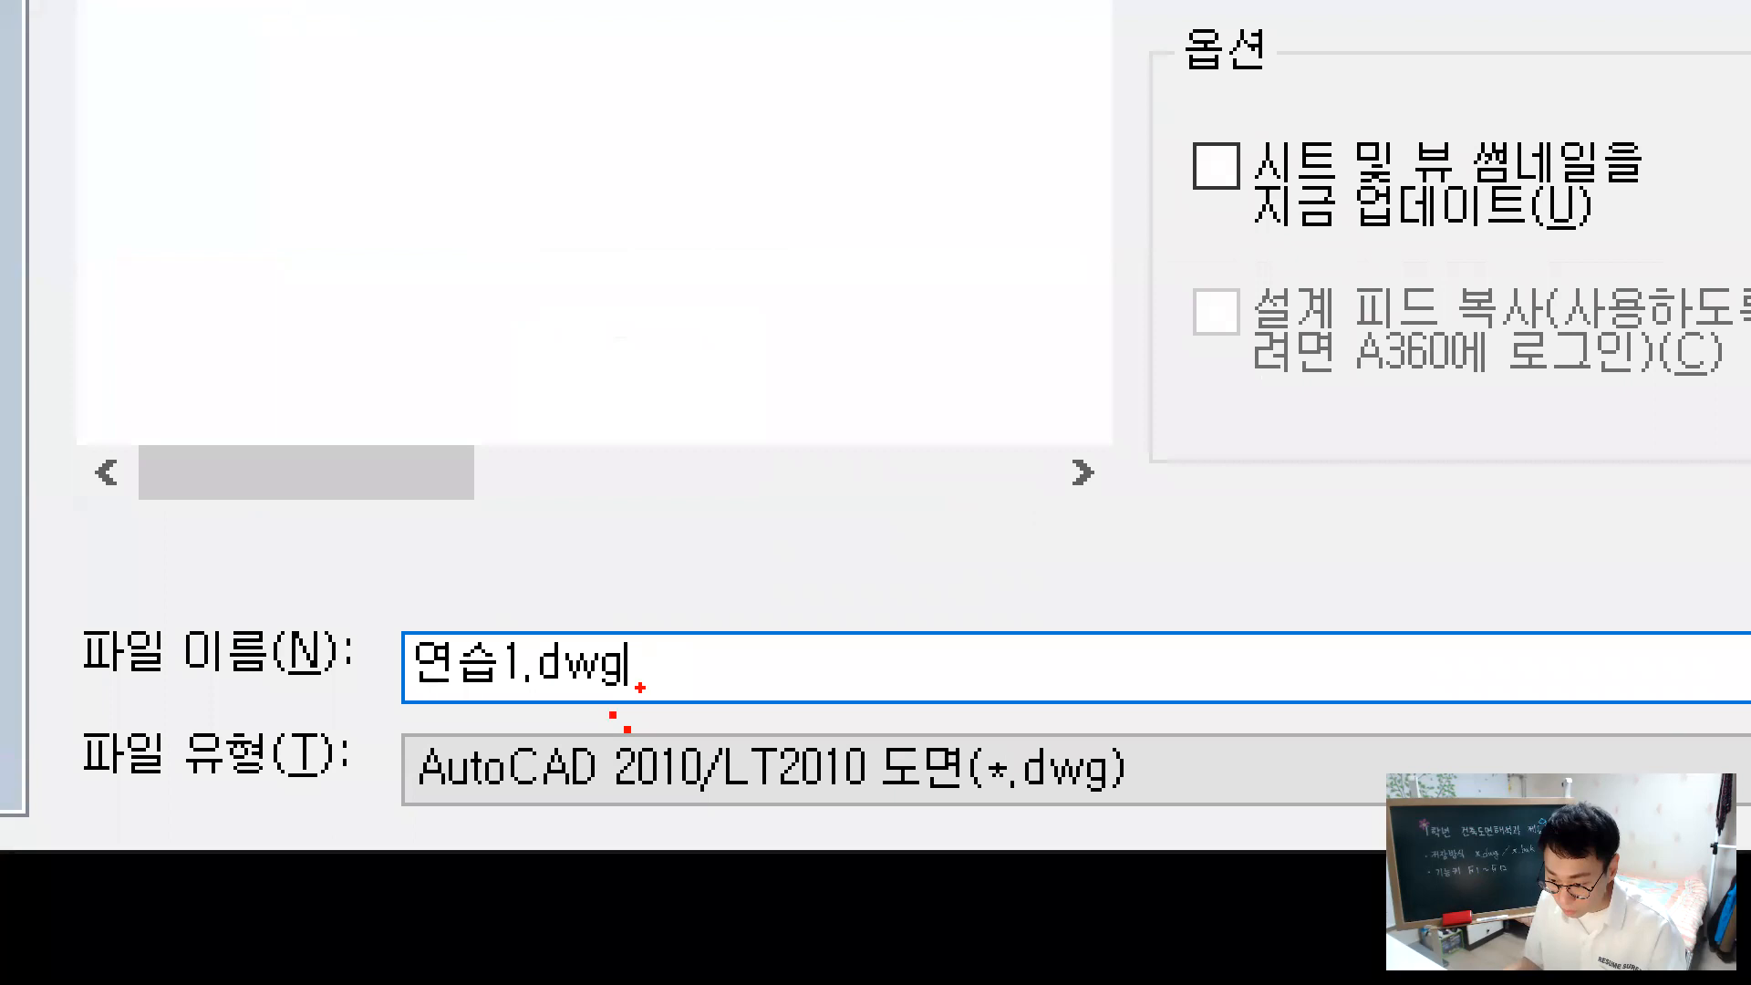
pyautogui.moveTo(639, 687)
pyautogui.mouseDown()
pyautogui.moveTo(549, 705)
pyautogui.moveTo(478, 629)
pyautogui.moveTo(659, 620)
pyautogui.moveTo(597, 699)
pyautogui.mouseUp()
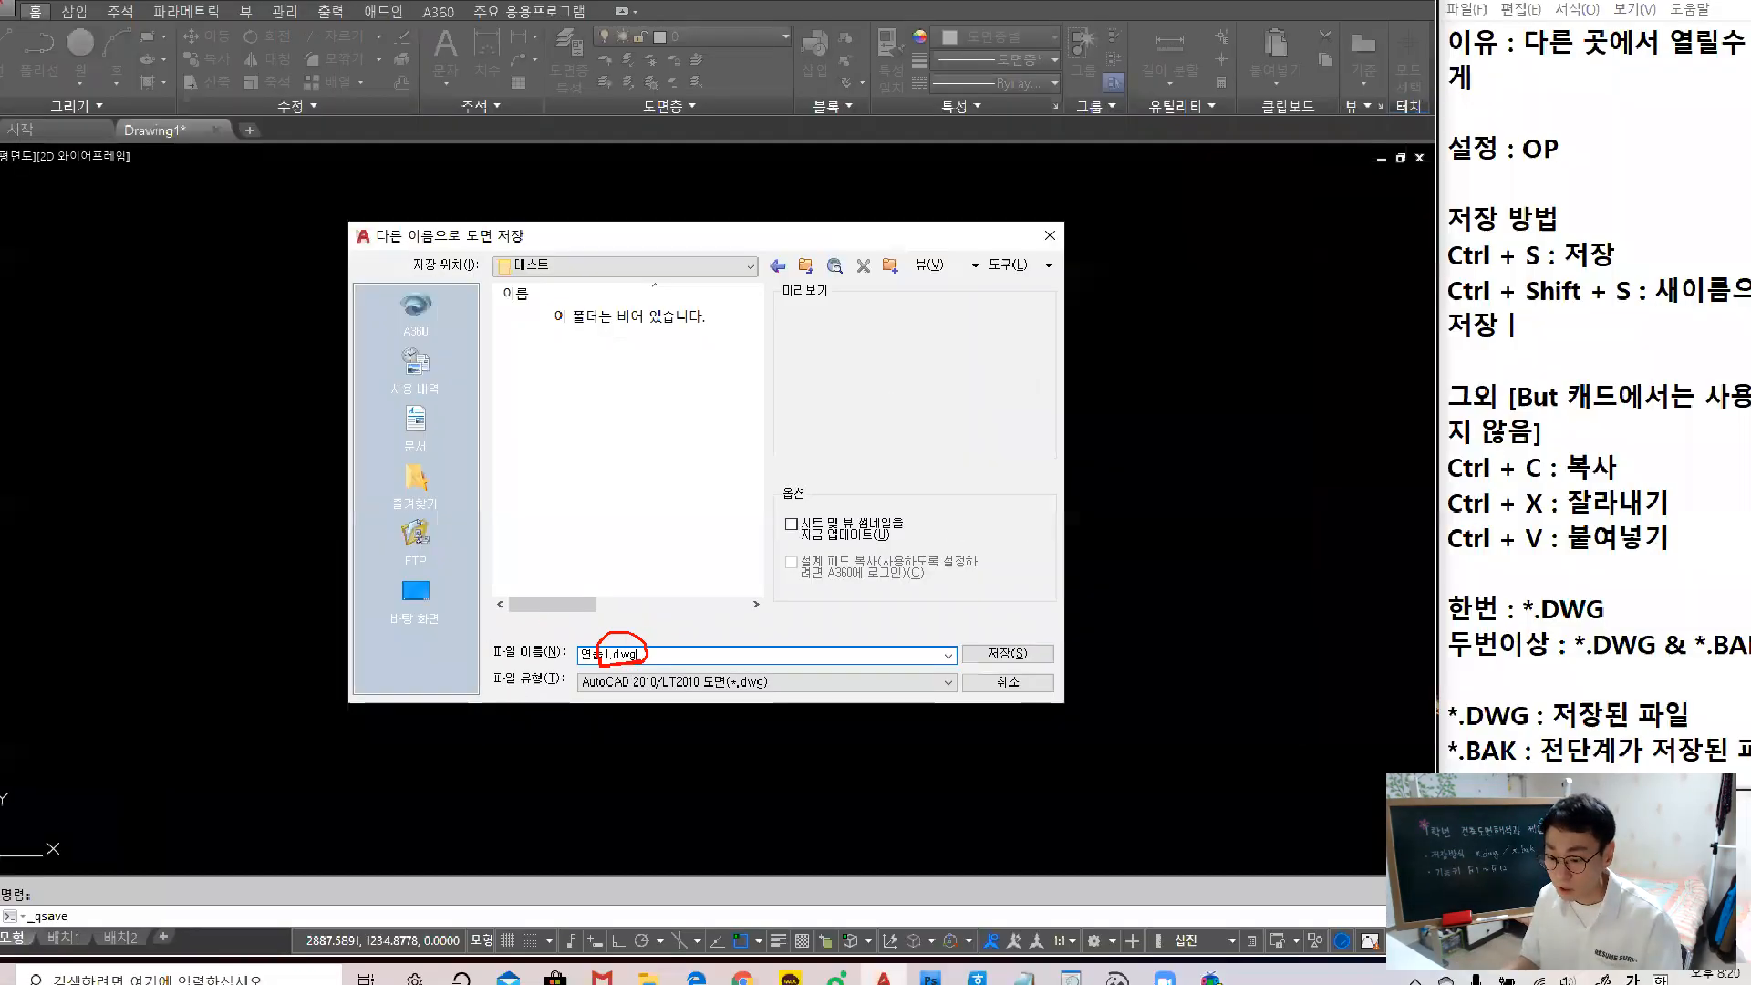
pyautogui.click(1008, 654)
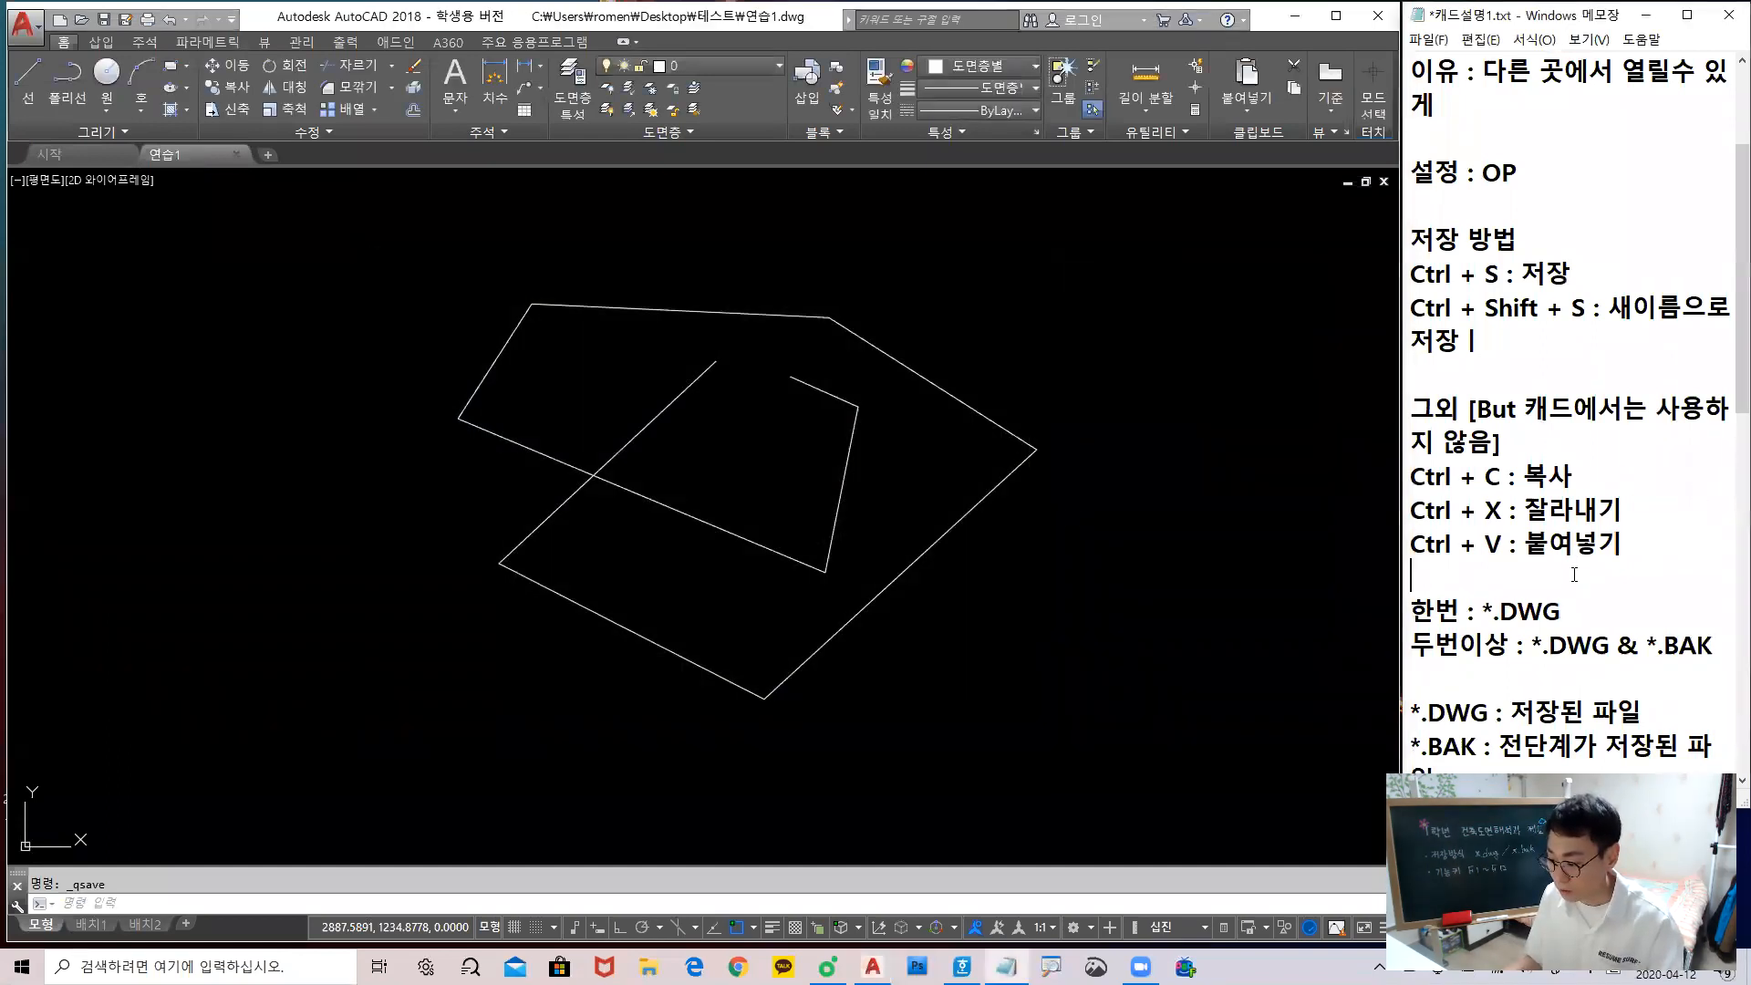
# Switch to the Notepad notes and highlight *.DWG in the line about saving once
pyautogui.scroll(-2, 1561, 538)
pyautogui.moveTo(1567, 410); pyautogui.dragTo(1486, 406)
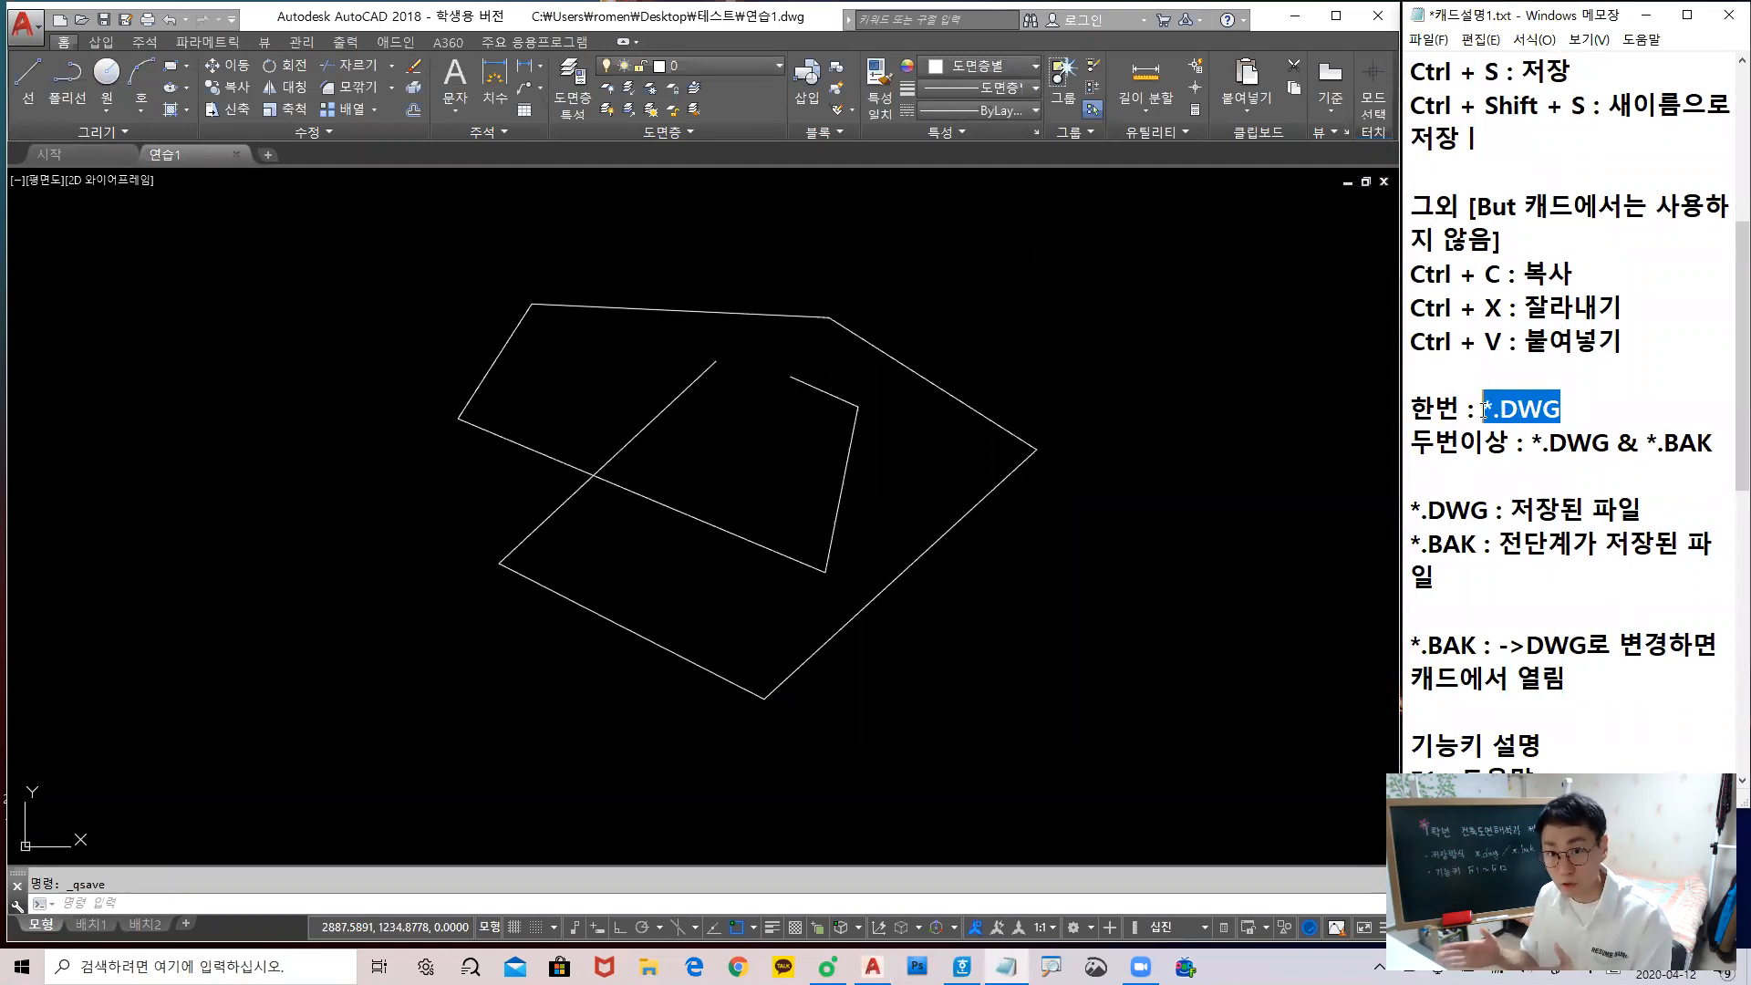
# Minimize AutoCAD, open the 테스트 folder on the desktop and display its files as a list
pyautogui.click(1296, 16)
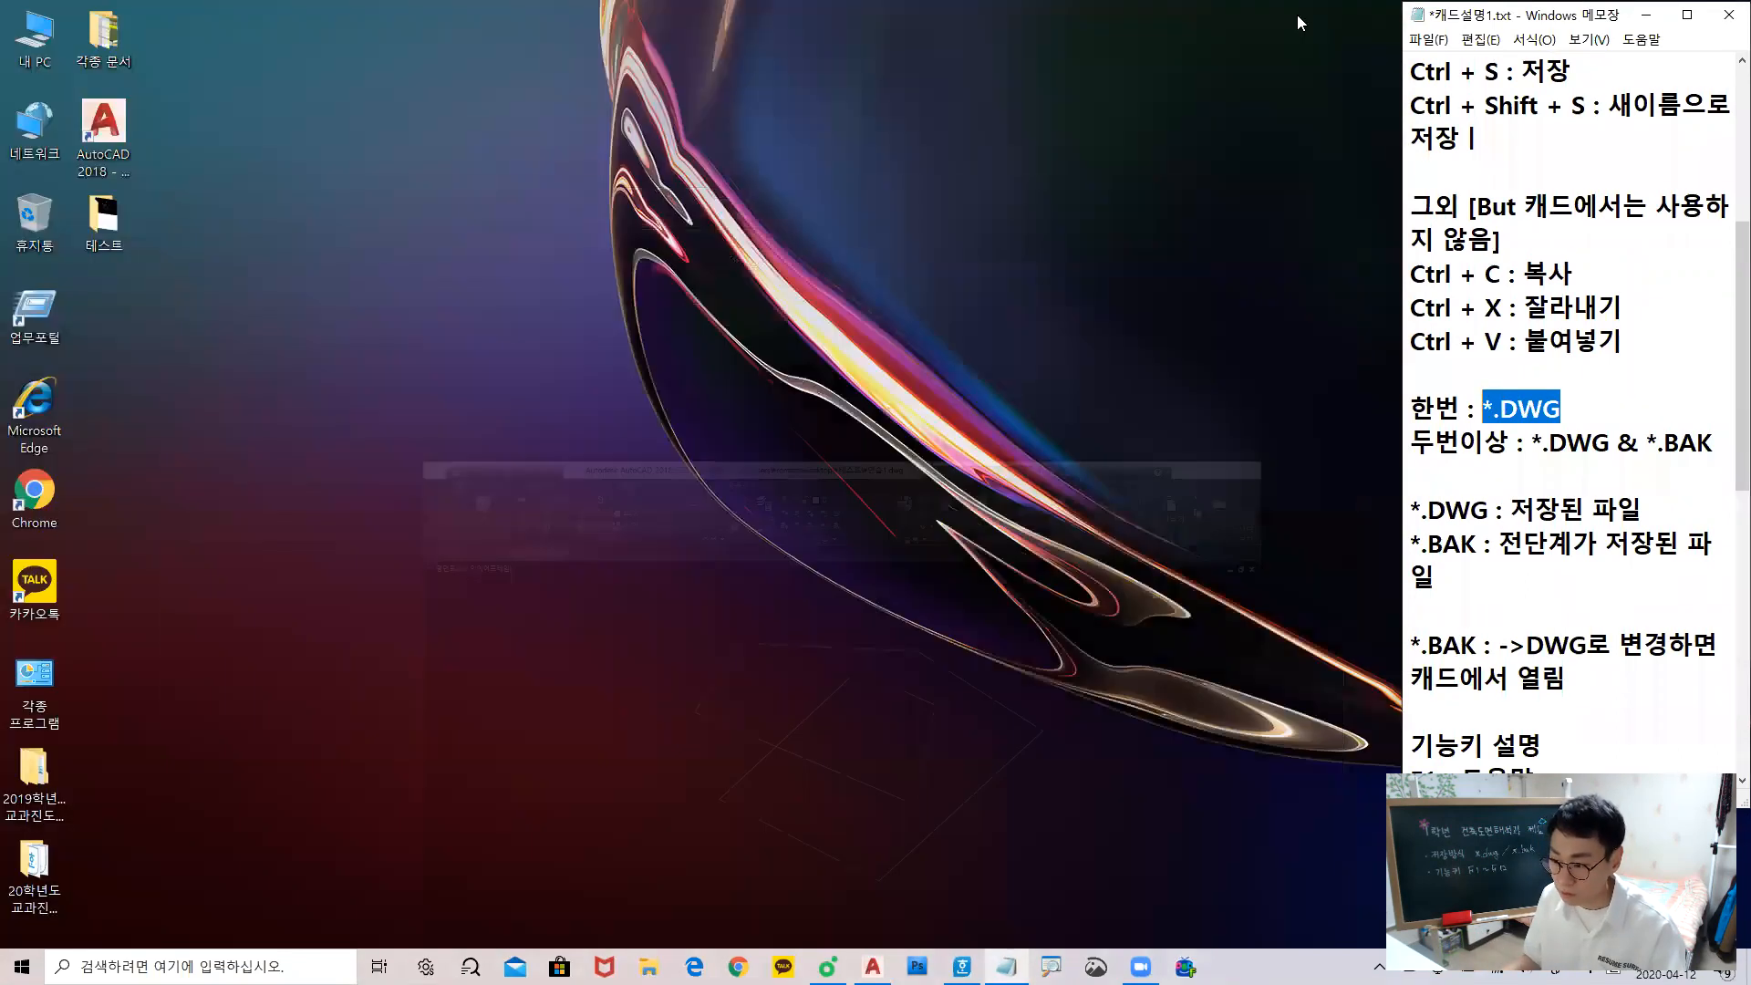
pyautogui.doubleClick(93, 215)
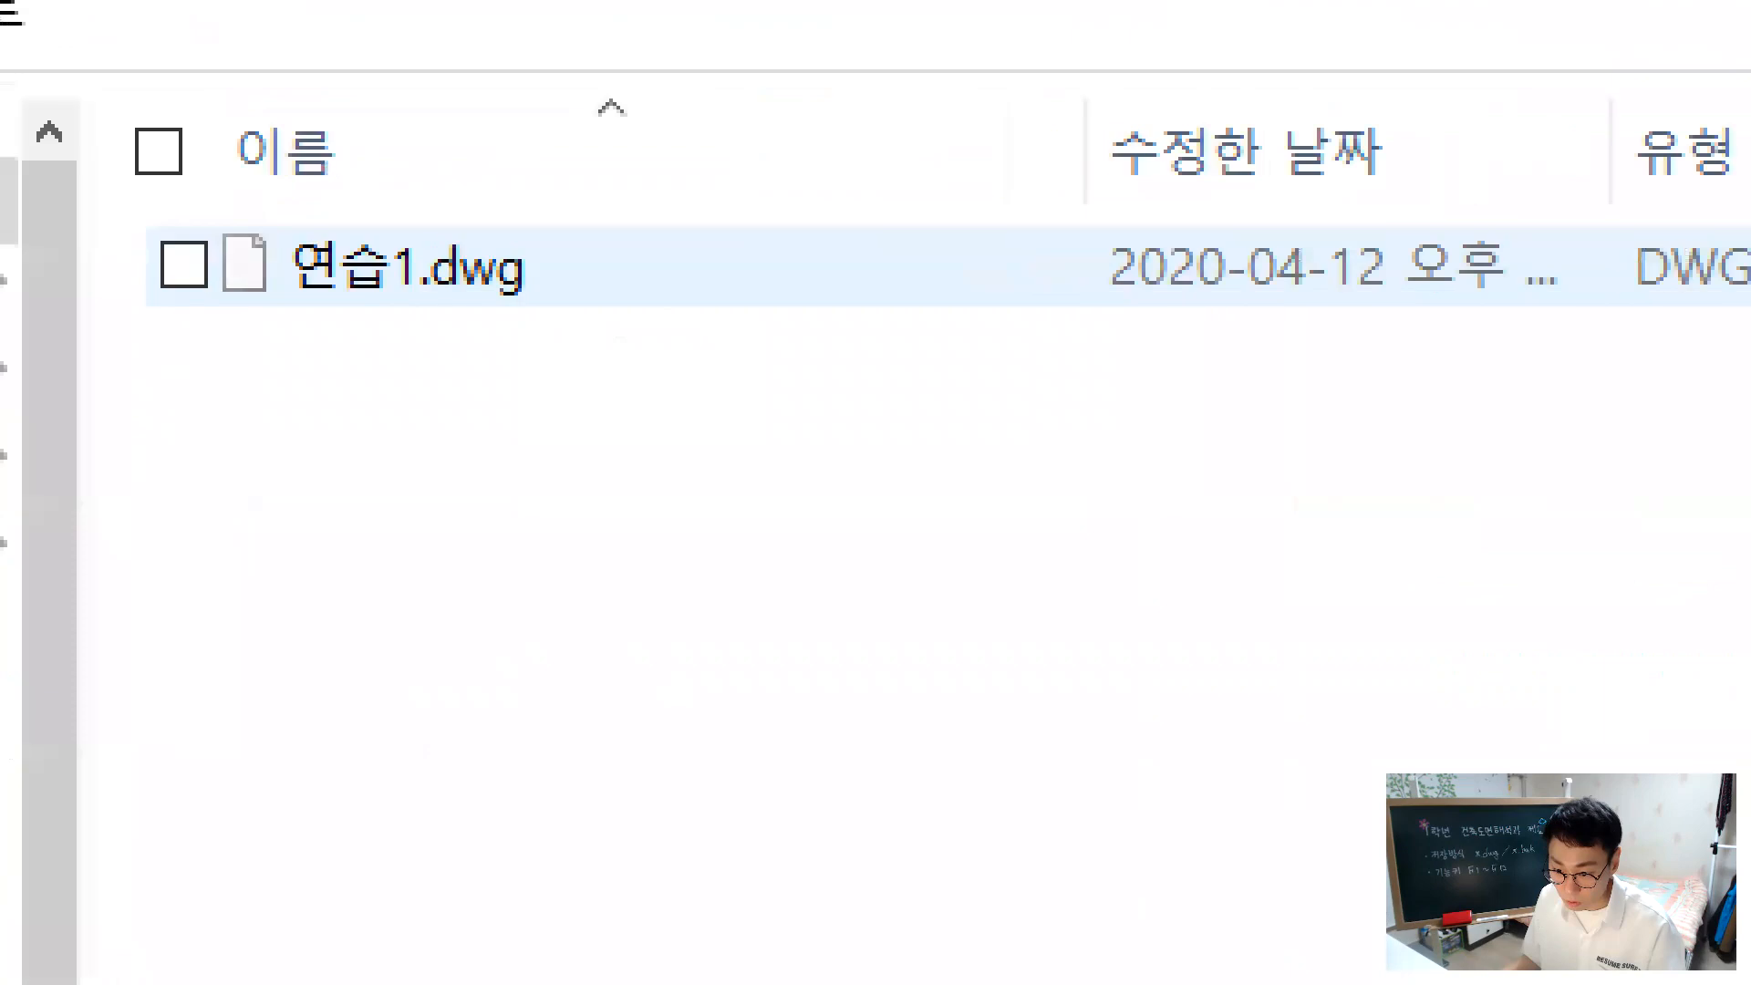
pyautogui.moveTo(574, 280)
pyautogui.mouseDown()
pyautogui.moveTo(401, 266)
pyautogui.moveTo(529, 96)
pyautogui.moveTo(351, 261)
pyautogui.moveTo(507, 107)
pyautogui.moveTo(535, 186)
pyautogui.mouseUp()
pyautogui.press('Escape')
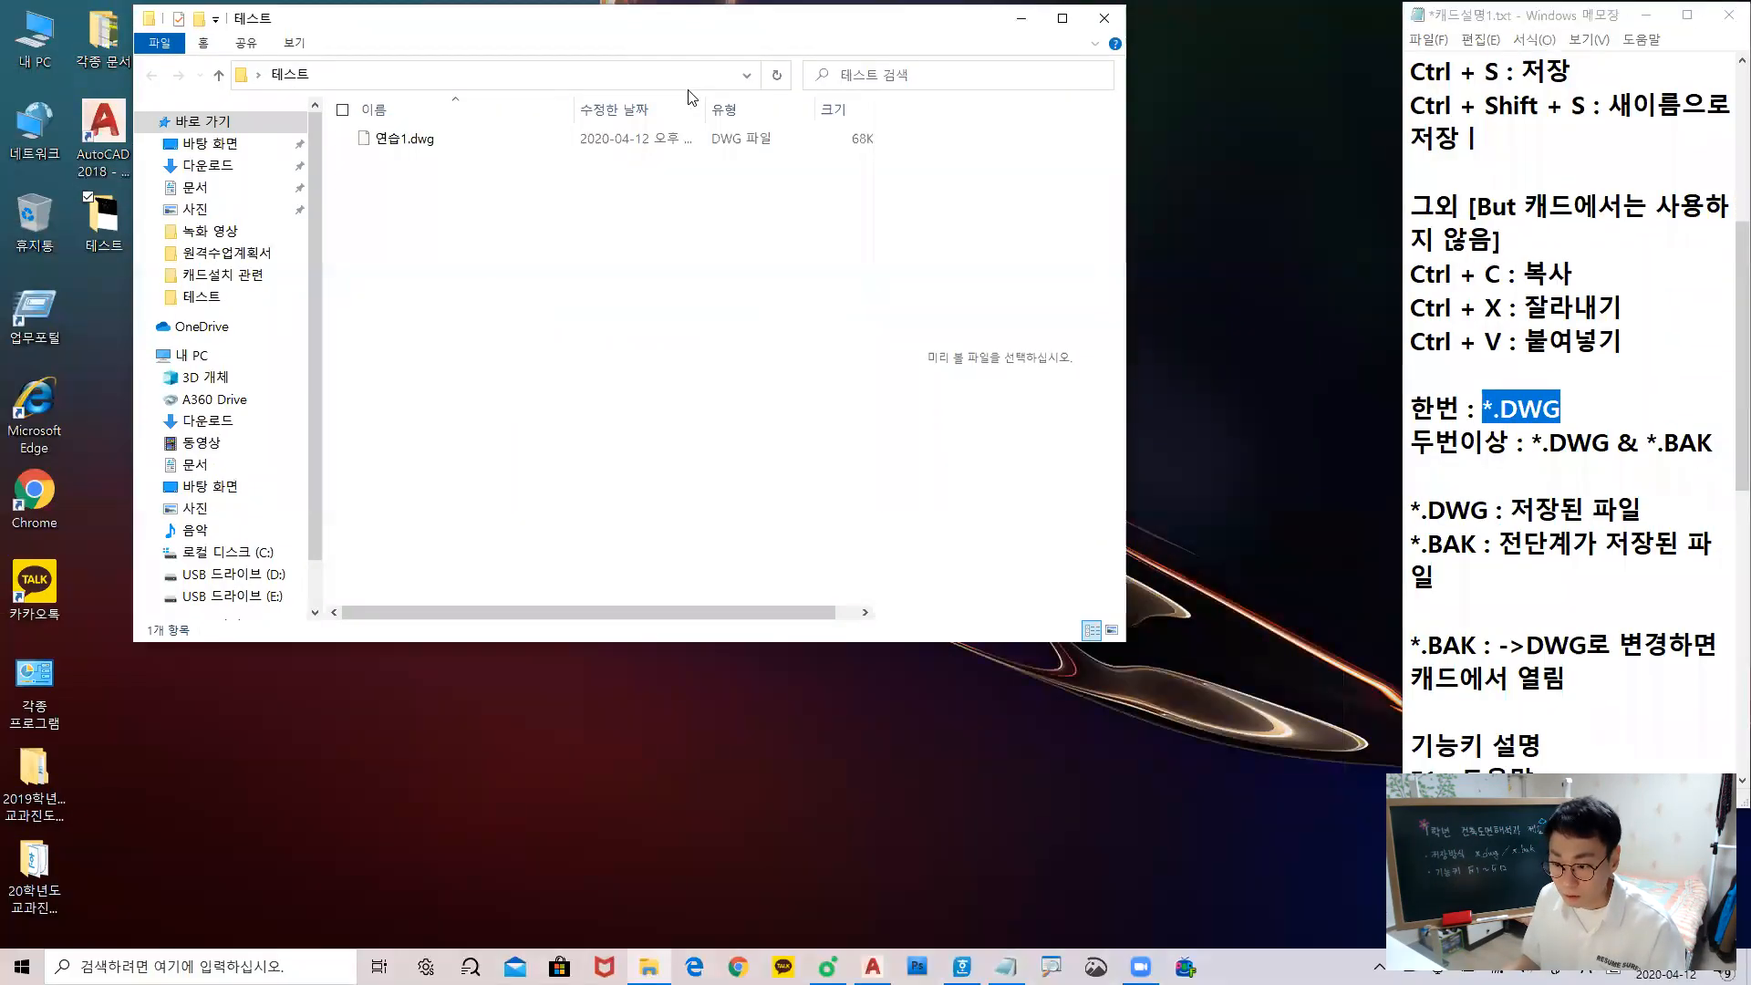
pyautogui.click(294, 42)
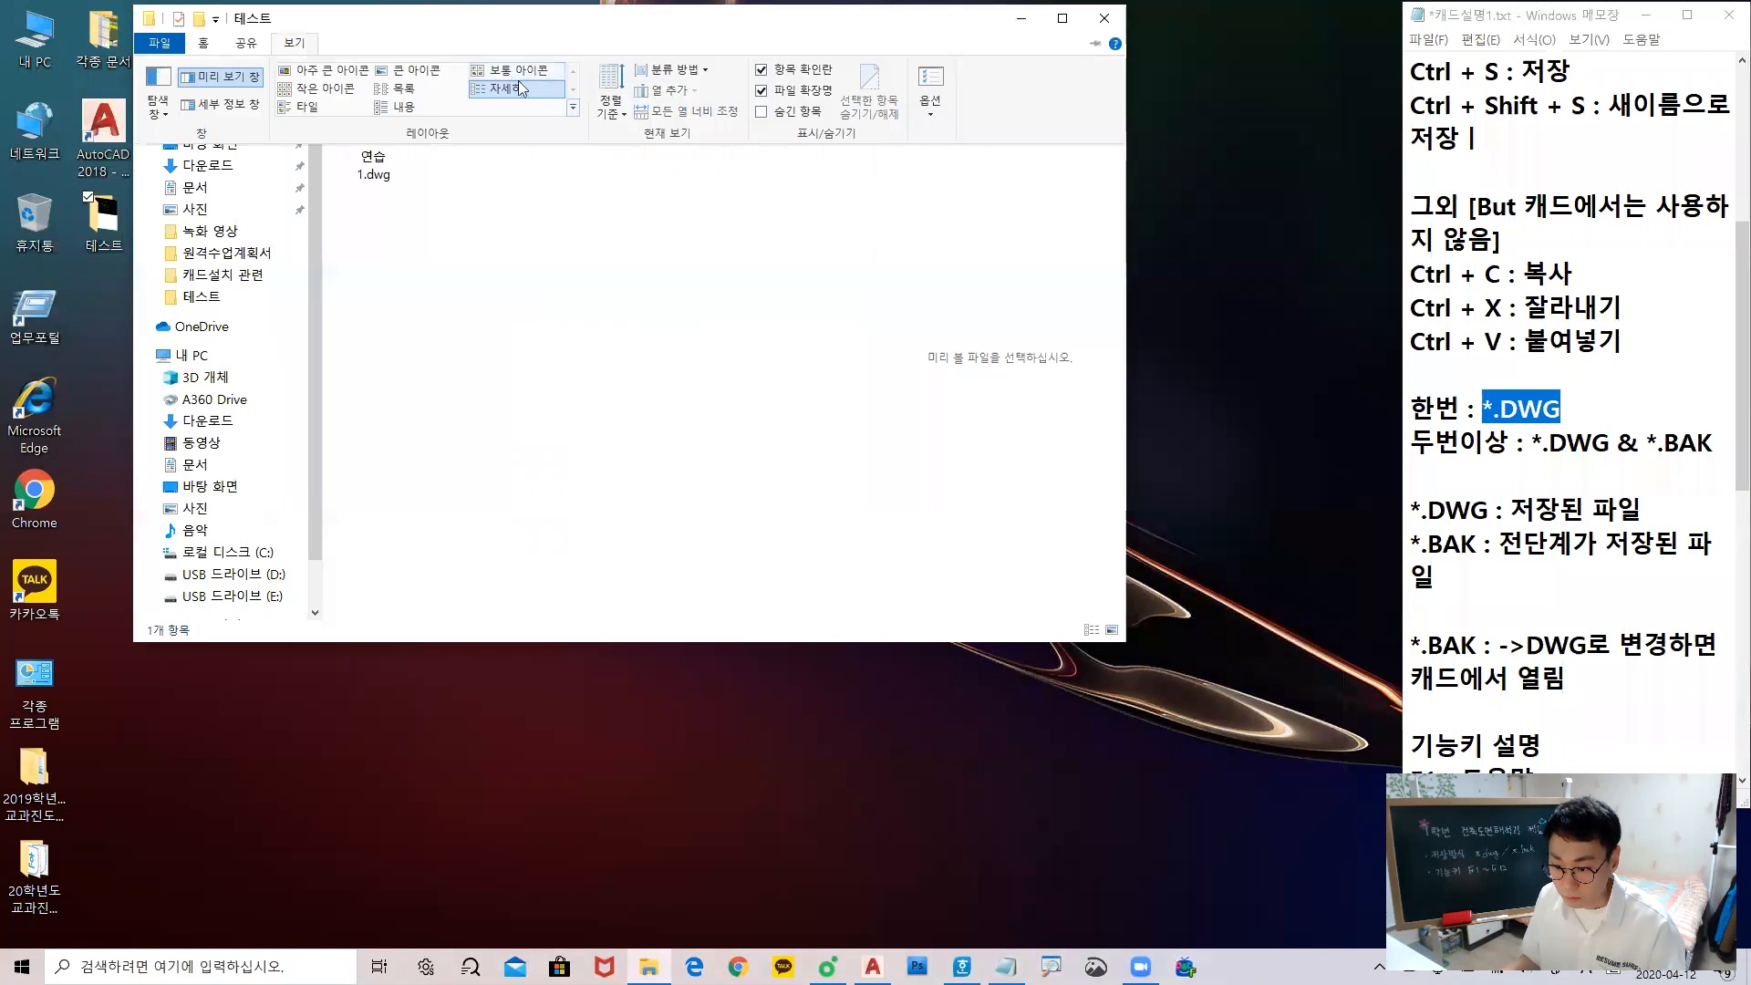
pyautogui.click(416, 99)
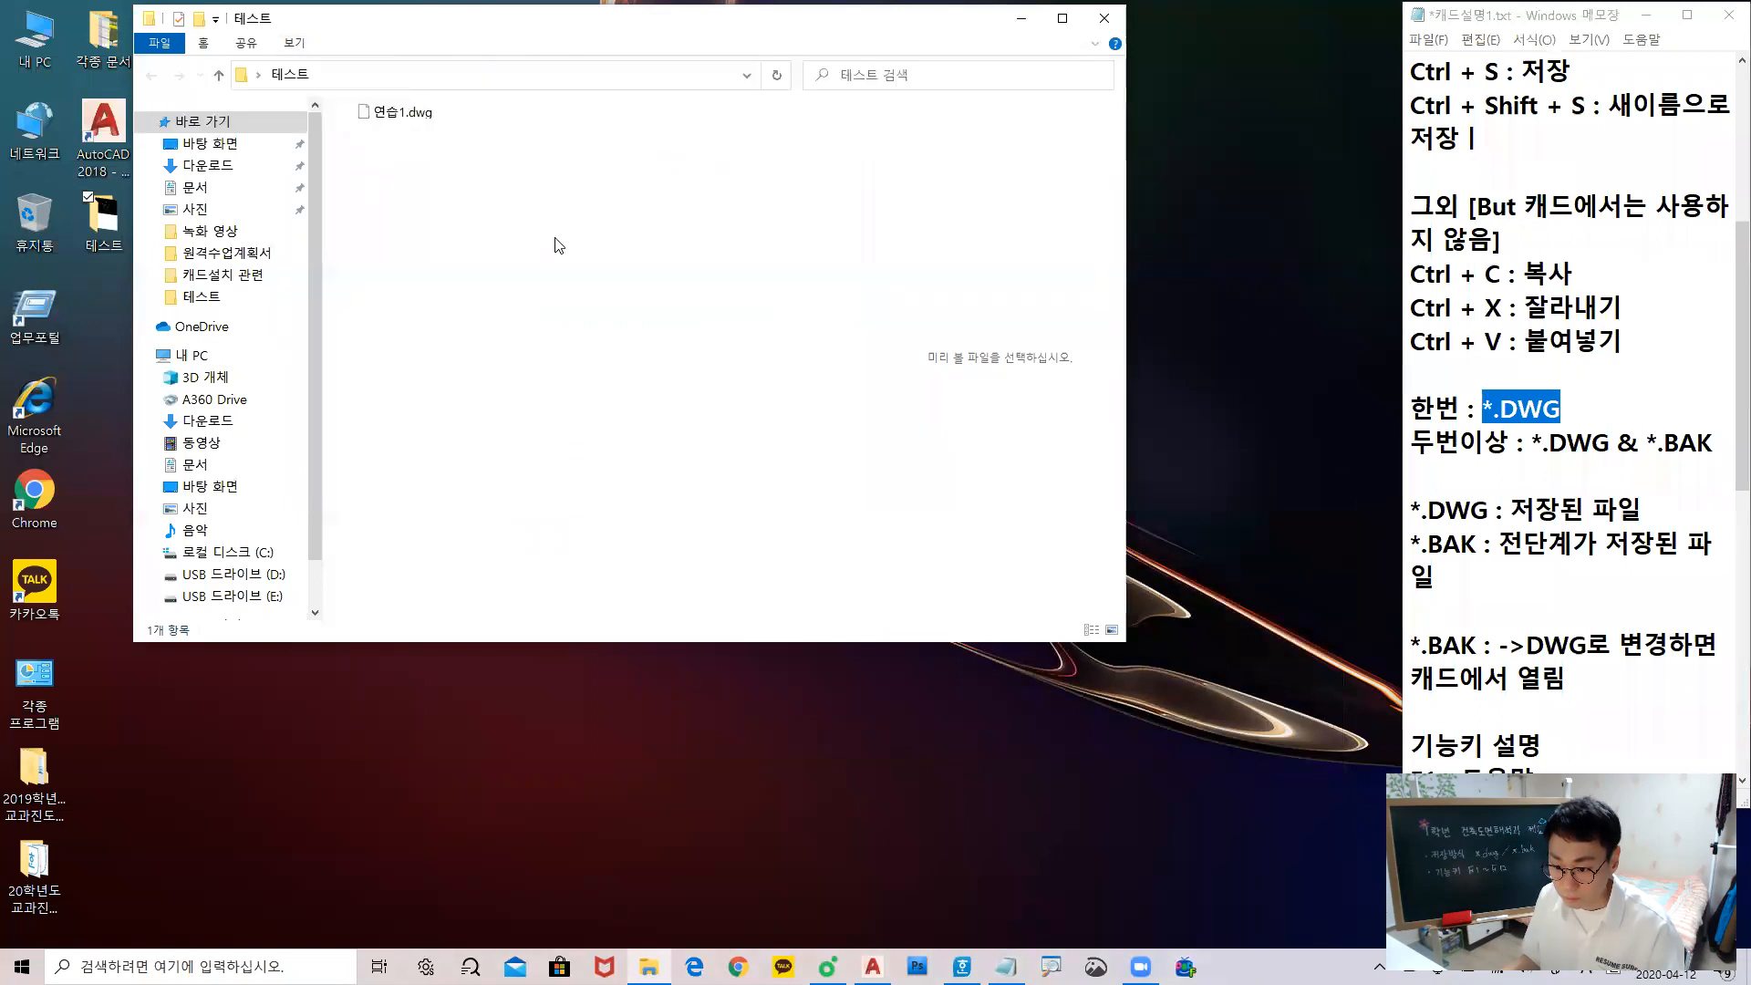
# Return to the 연습1.dwg drawing in AutoCAD and pan it to free space beside the line chain
pyautogui.doubleClick(402, 112)
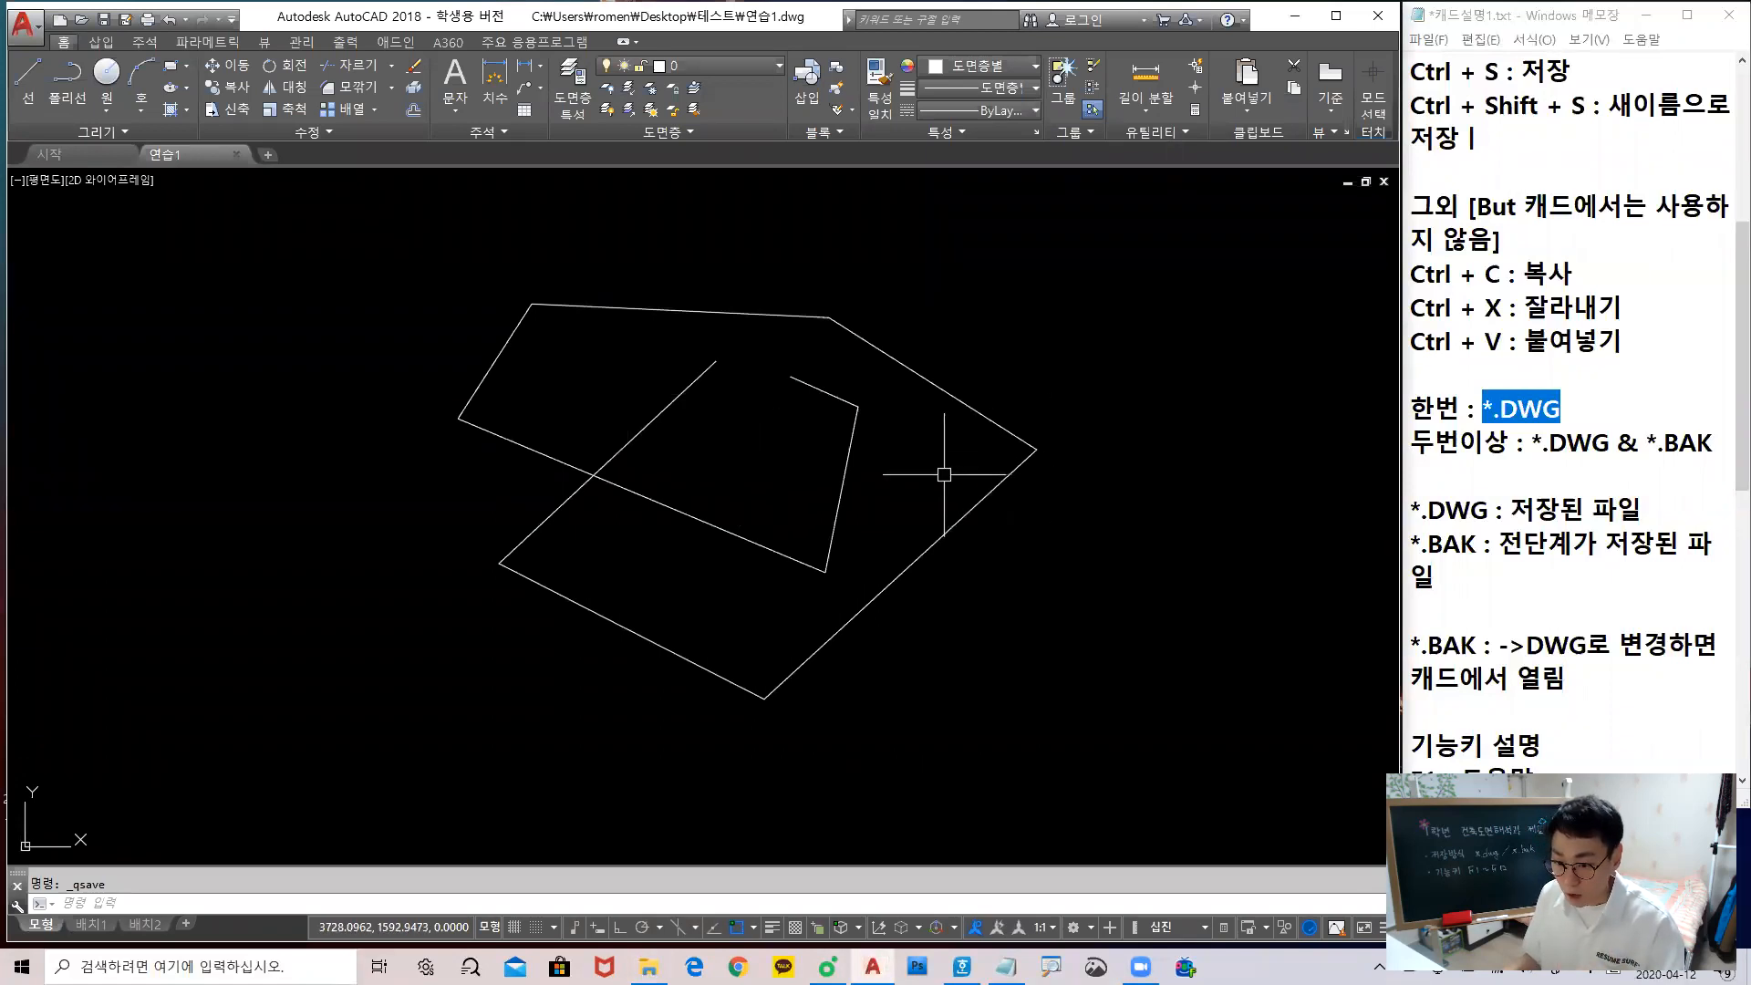
pyautogui.moveTo(958, 453); pyautogui.dragTo(697, 520, button='middle')
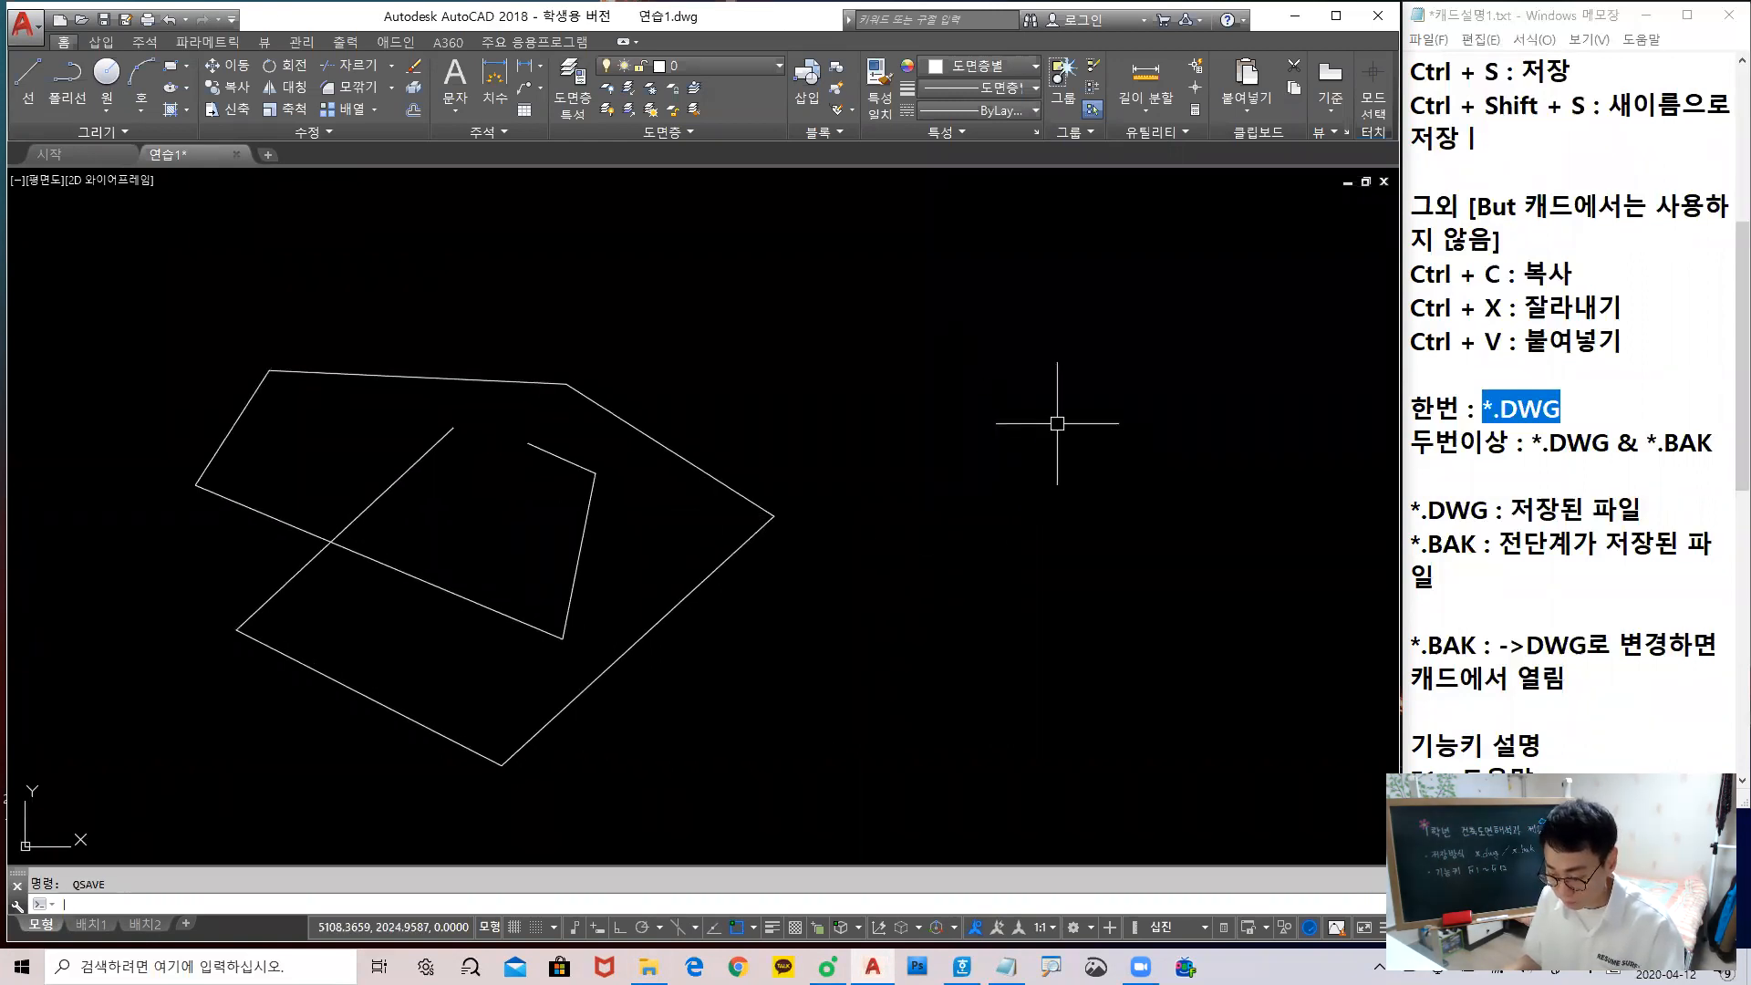
pyautogui.click(944, 374)
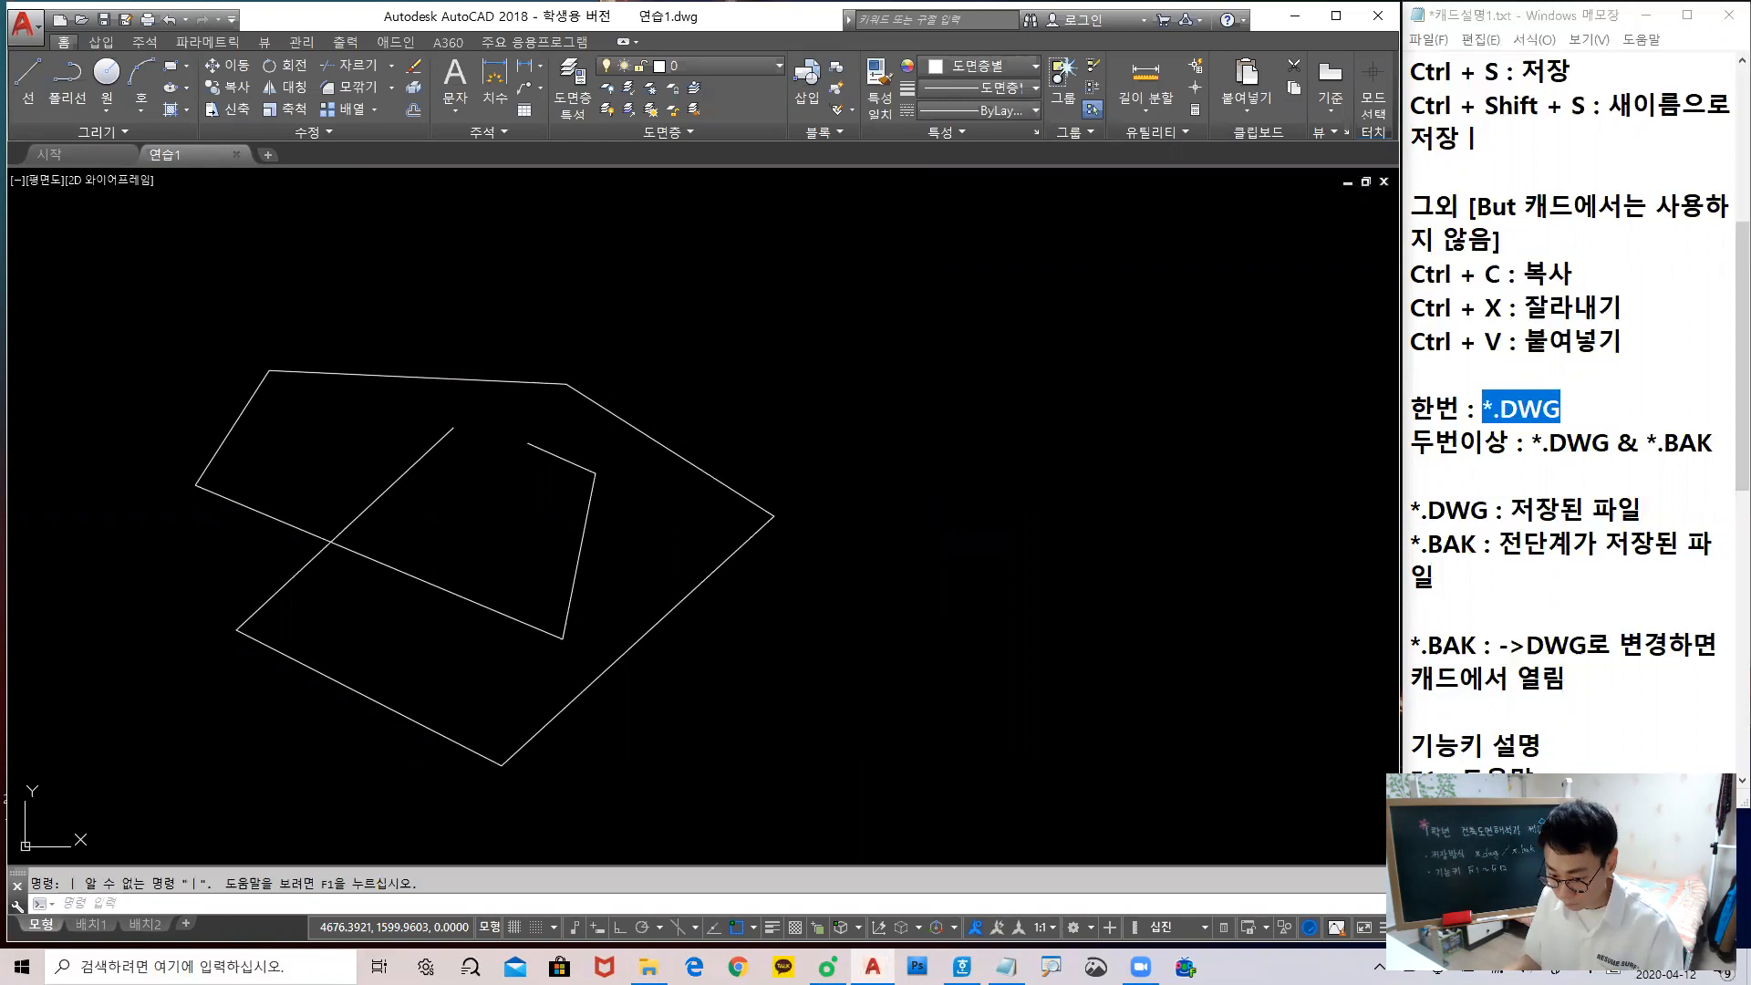
pyautogui.press('Escape')
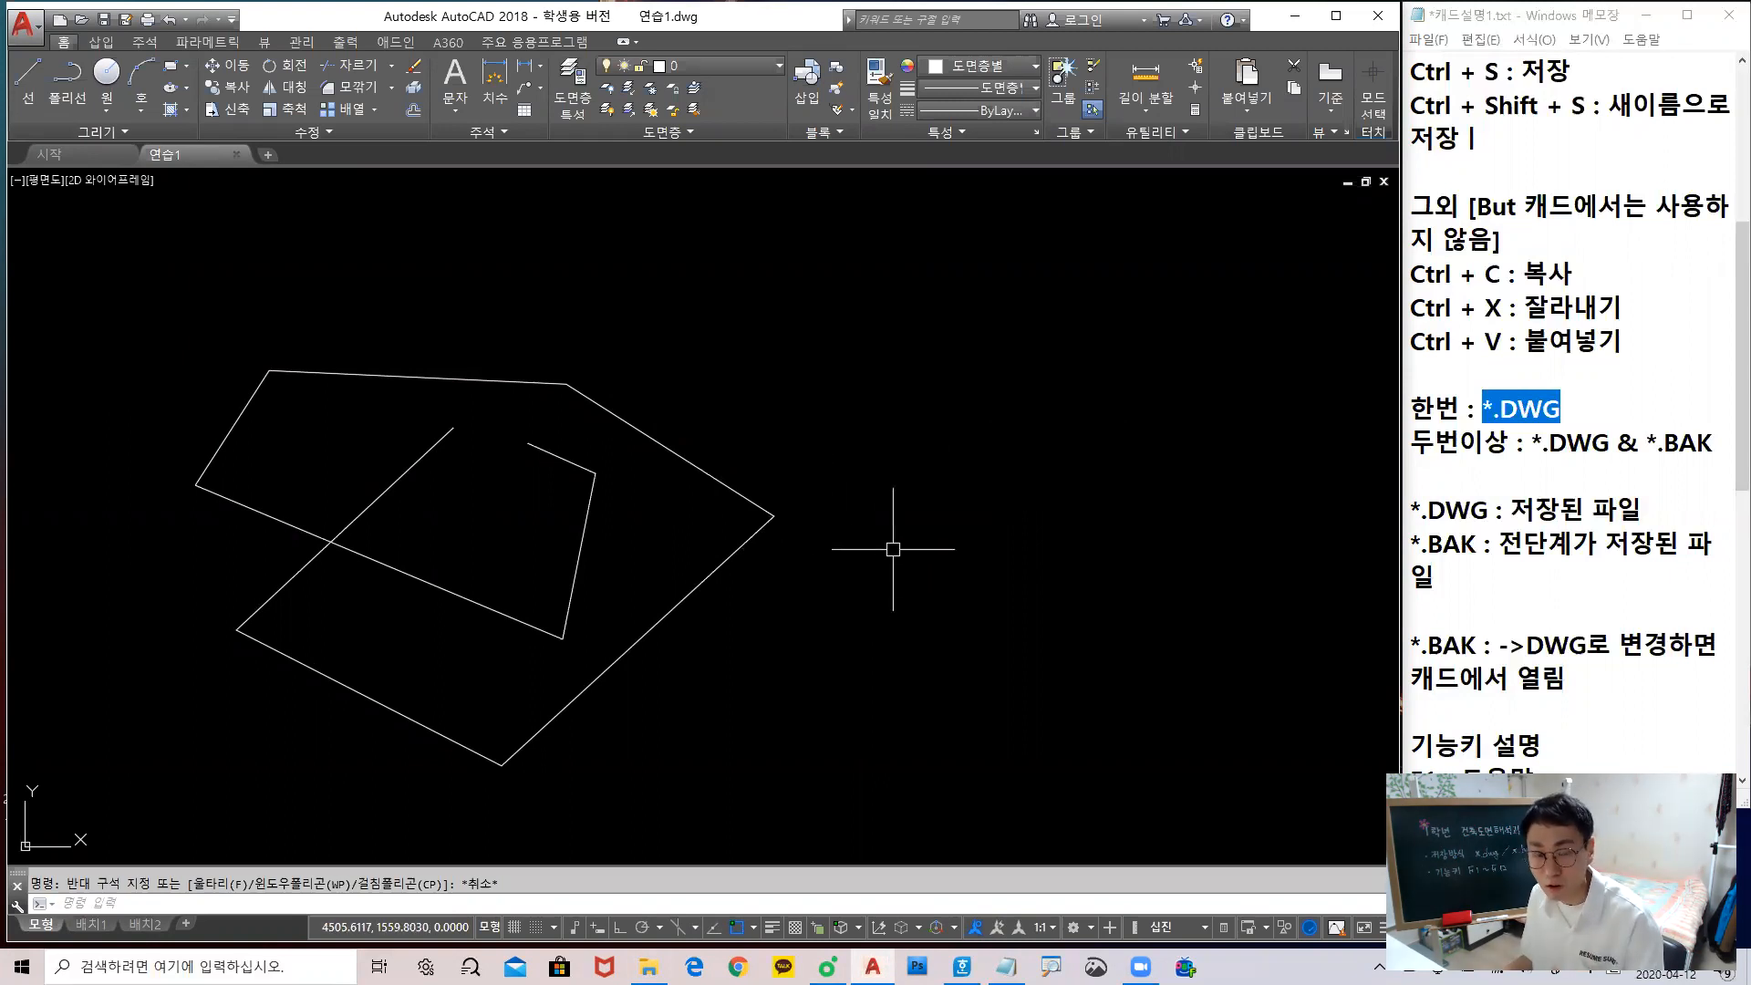
# Try to run the Korean character ㅣ as a command from the command line
pyautogui.click(146, 904)
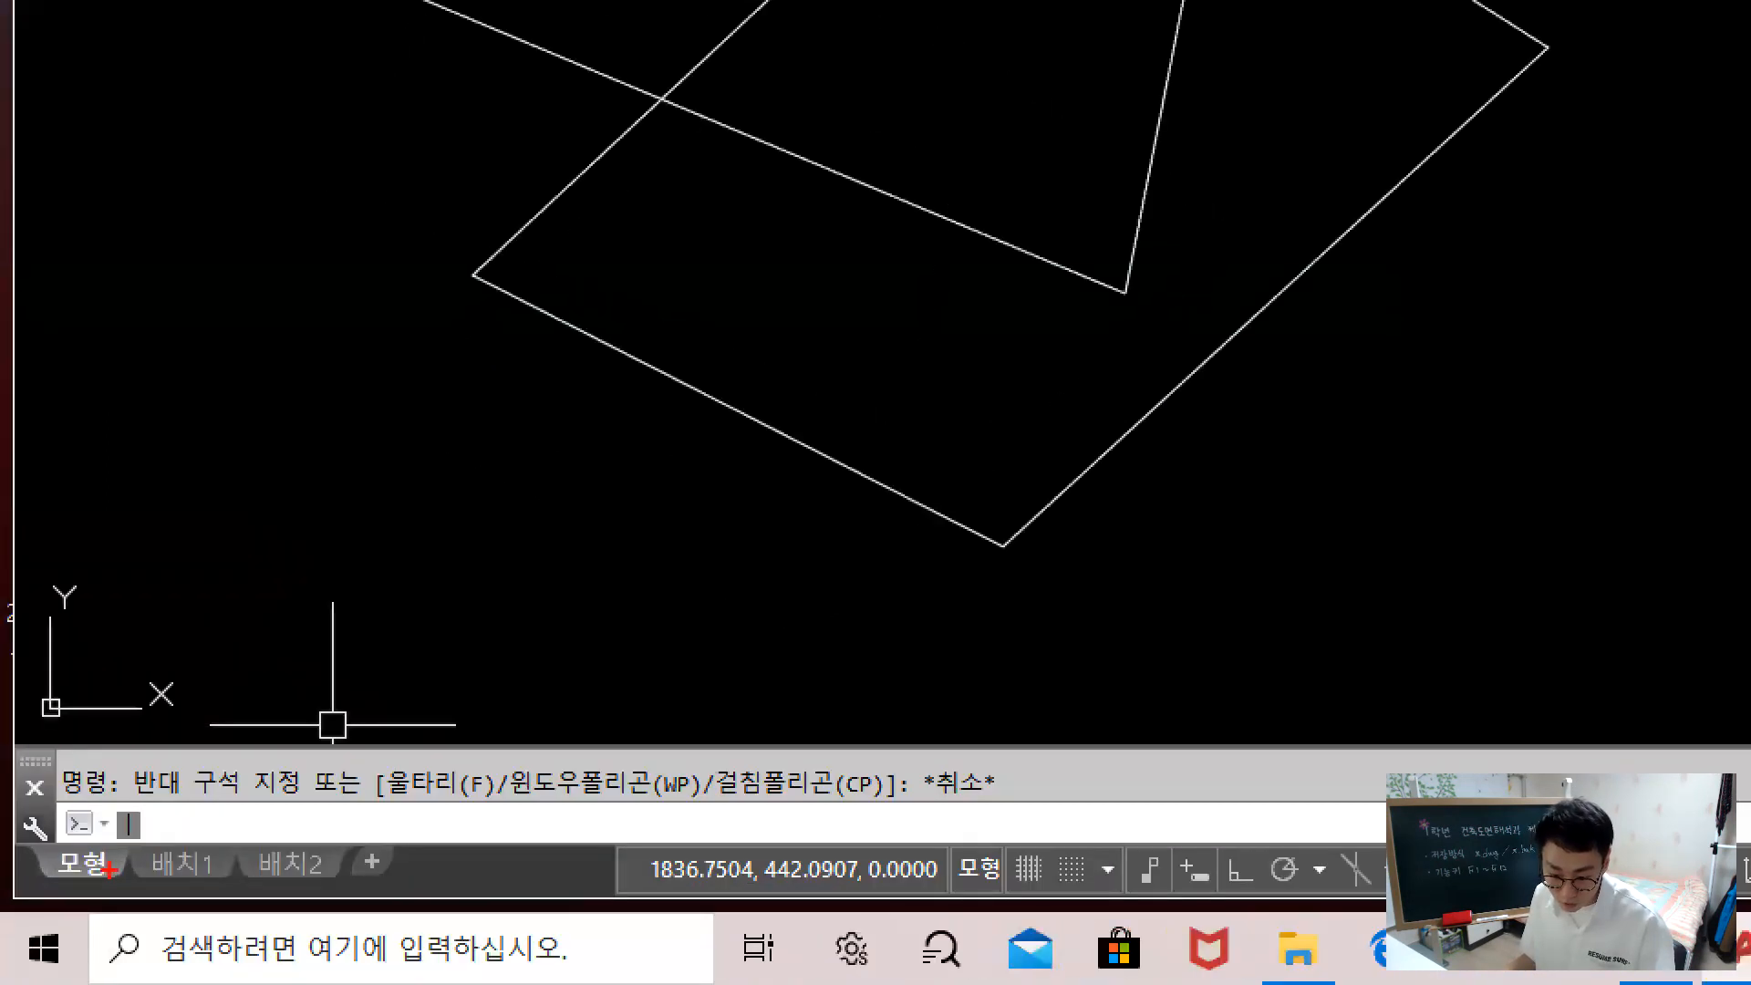
pyautogui.moveTo(164, 859)
pyautogui.mouseDown()
pyautogui.moveTo(173, 764)
pyautogui.moveTo(215, 843)
pyautogui.moveTo(155, 860)
pyautogui.mouseUp()
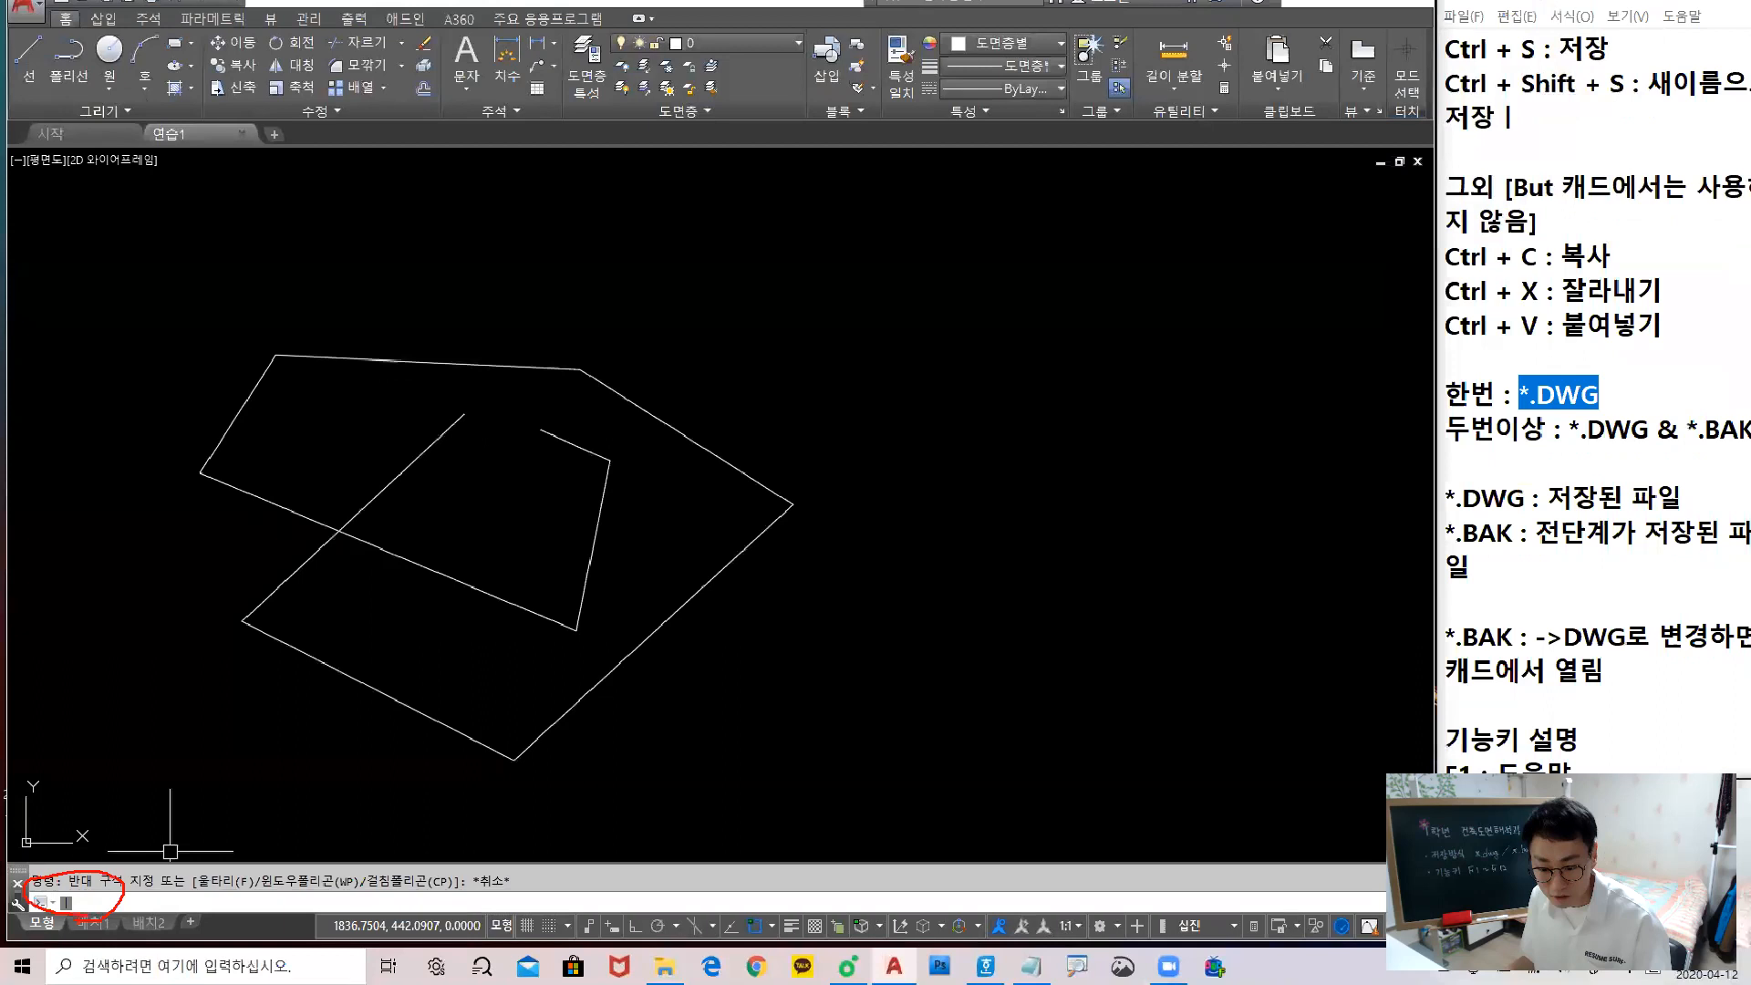
pyautogui.write('ㅣ')
pyautogui.press('Return')
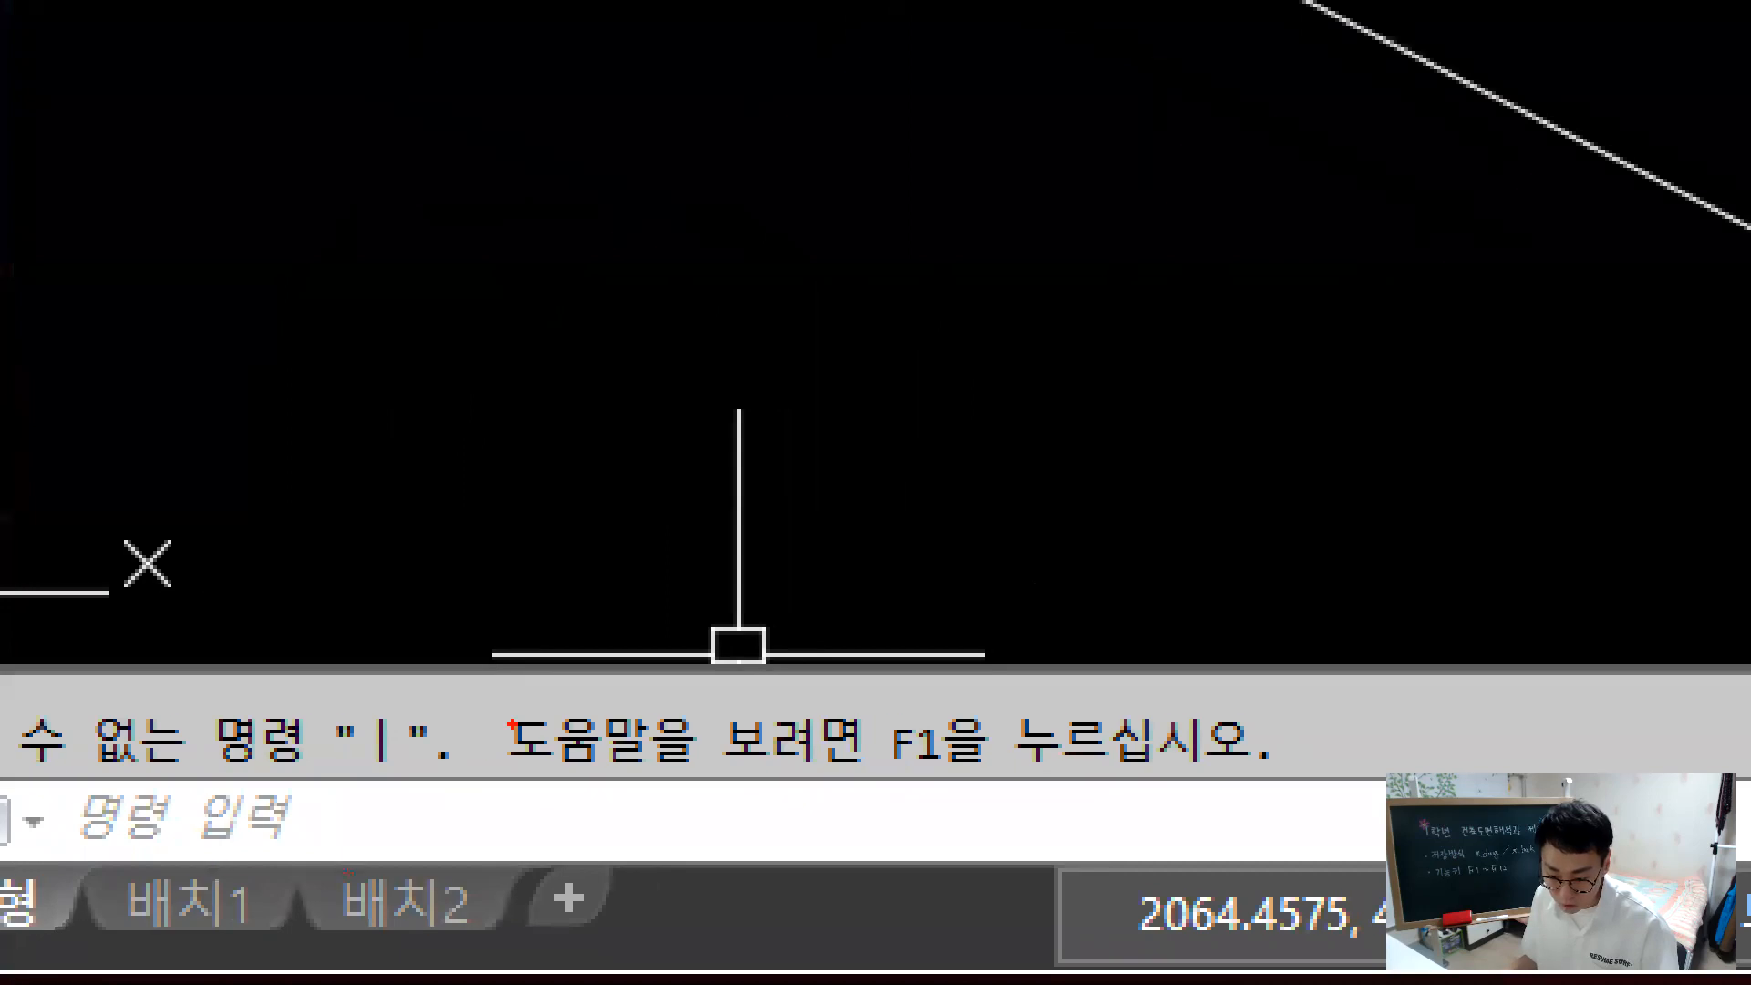
pyautogui.moveTo(512, 723)
pyautogui.mouseDown()
pyautogui.moveTo(242, 774)
pyautogui.moveTo(37, 625)
pyautogui.moveTo(1181, 757)
pyautogui.moveTo(347, 792)
pyautogui.mouseUp()
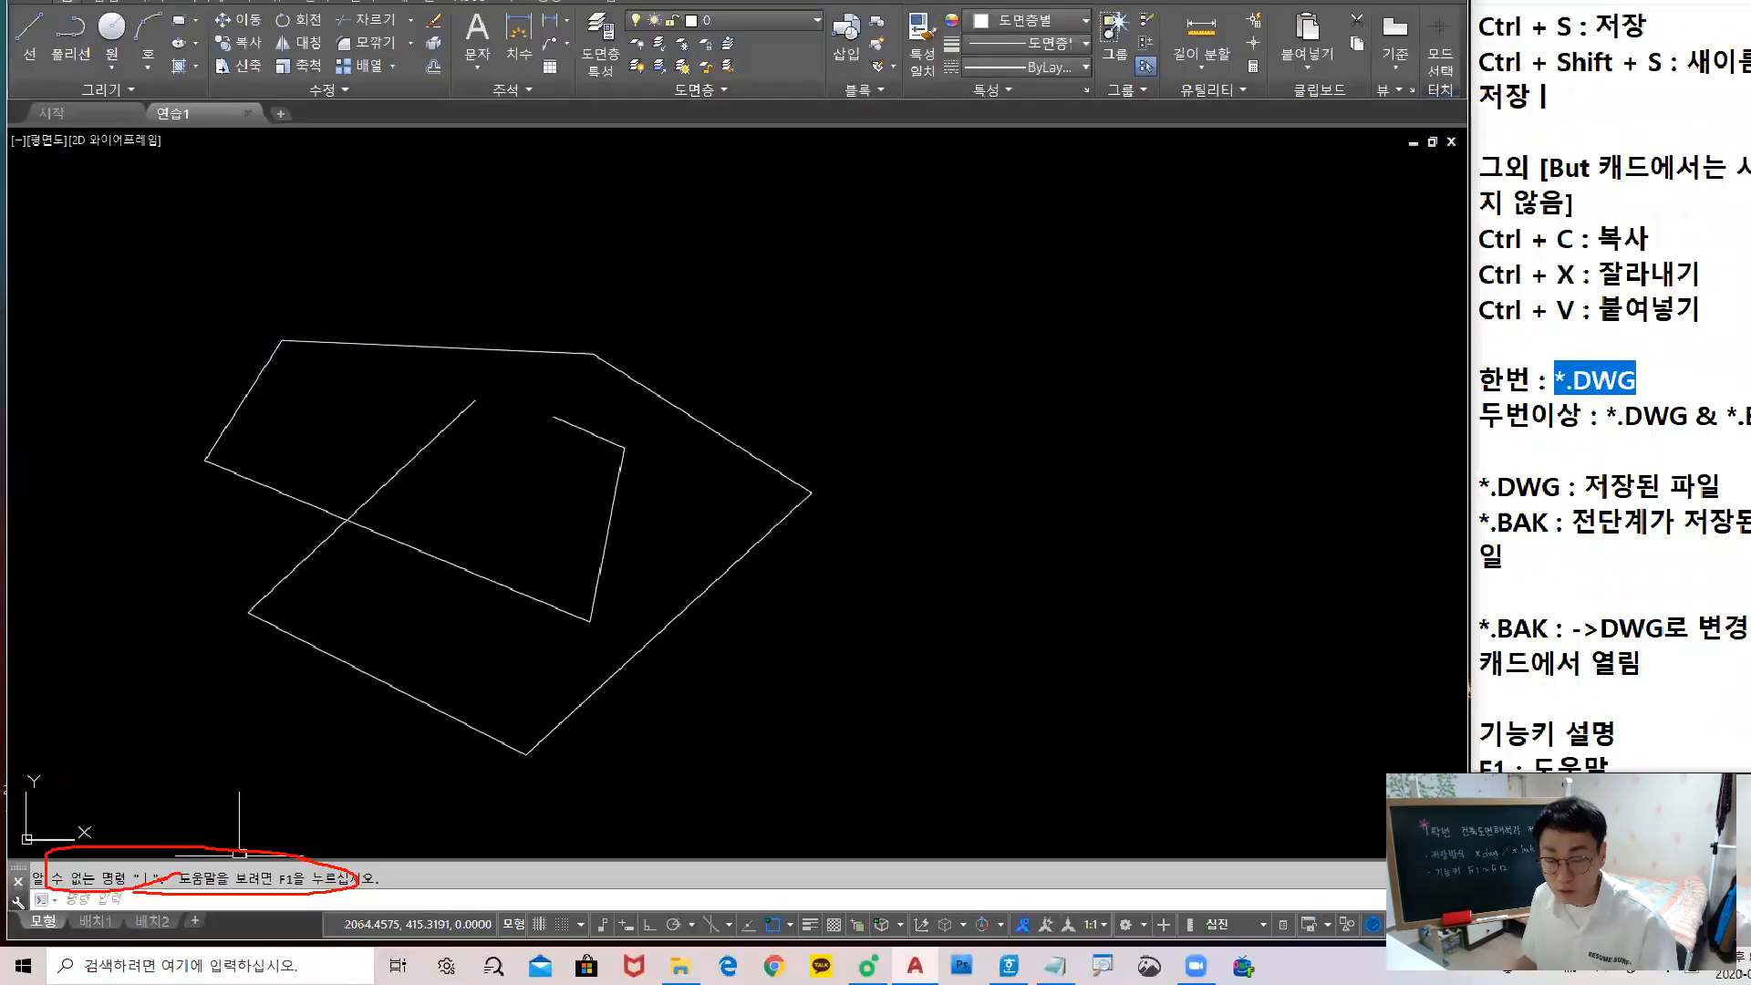
# Draw a single steep line in the empty area beside the line chain with the L command, and save the drawing again
pyautogui.click(161, 903)
pyautogui.write('ㄴ')
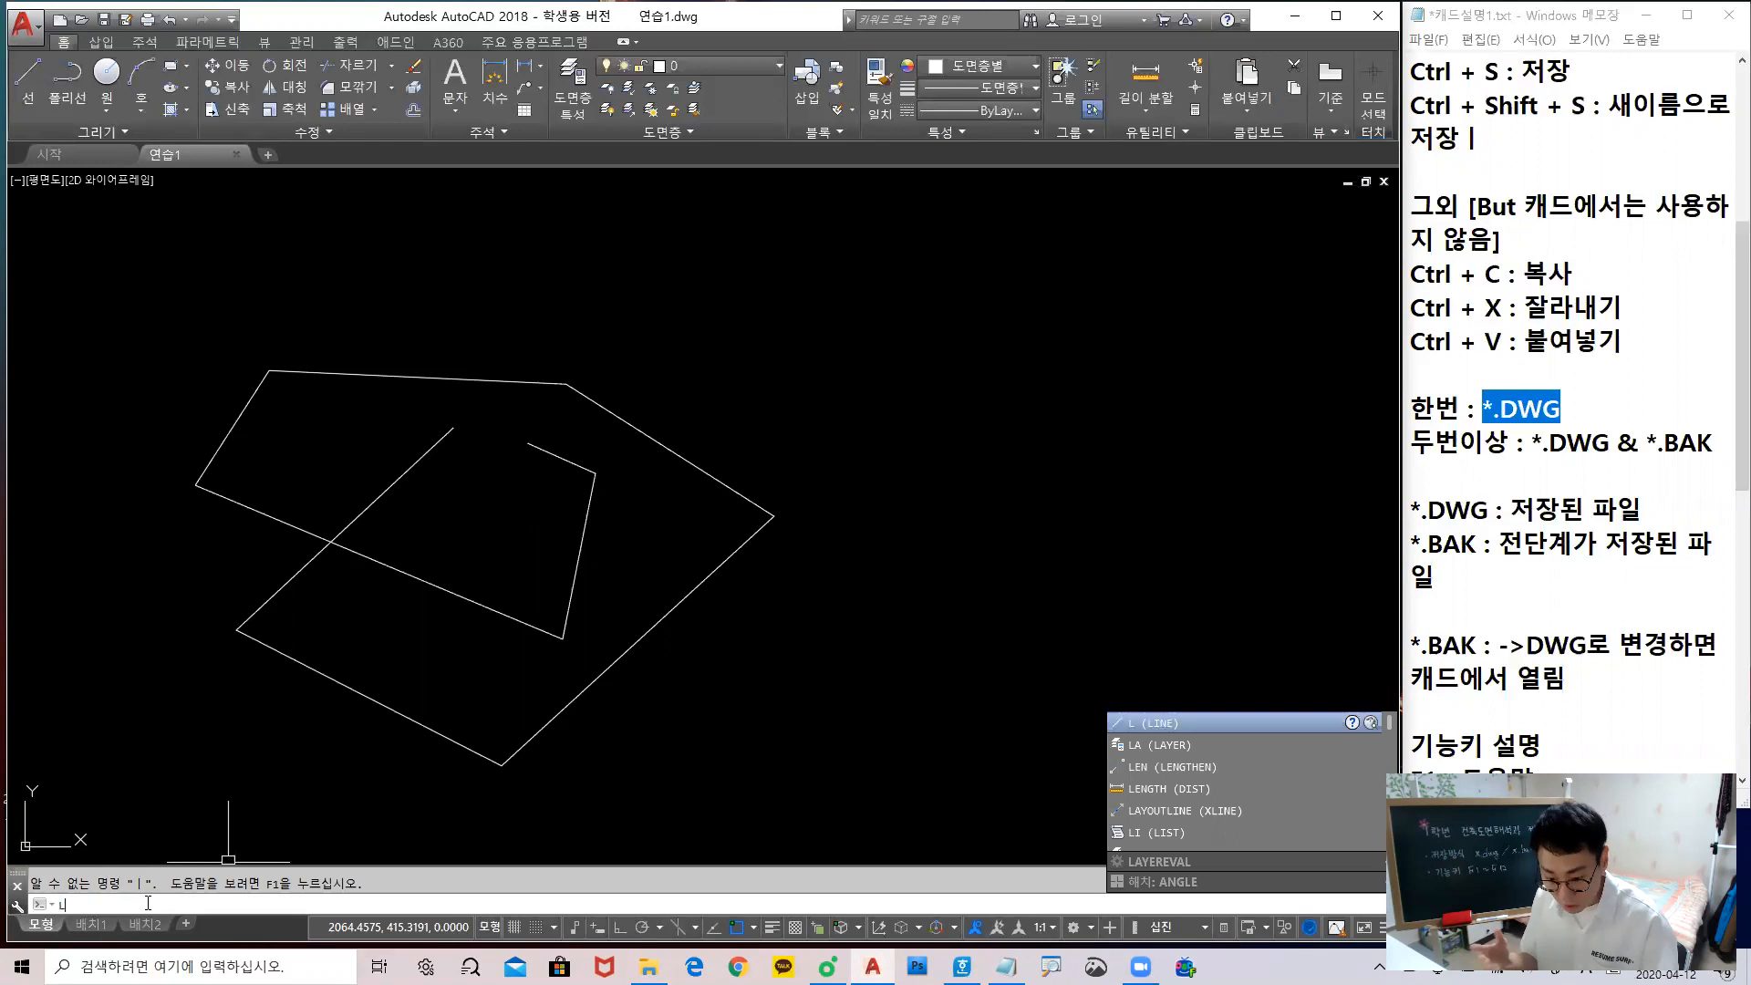
pyautogui.press('BackSpace')
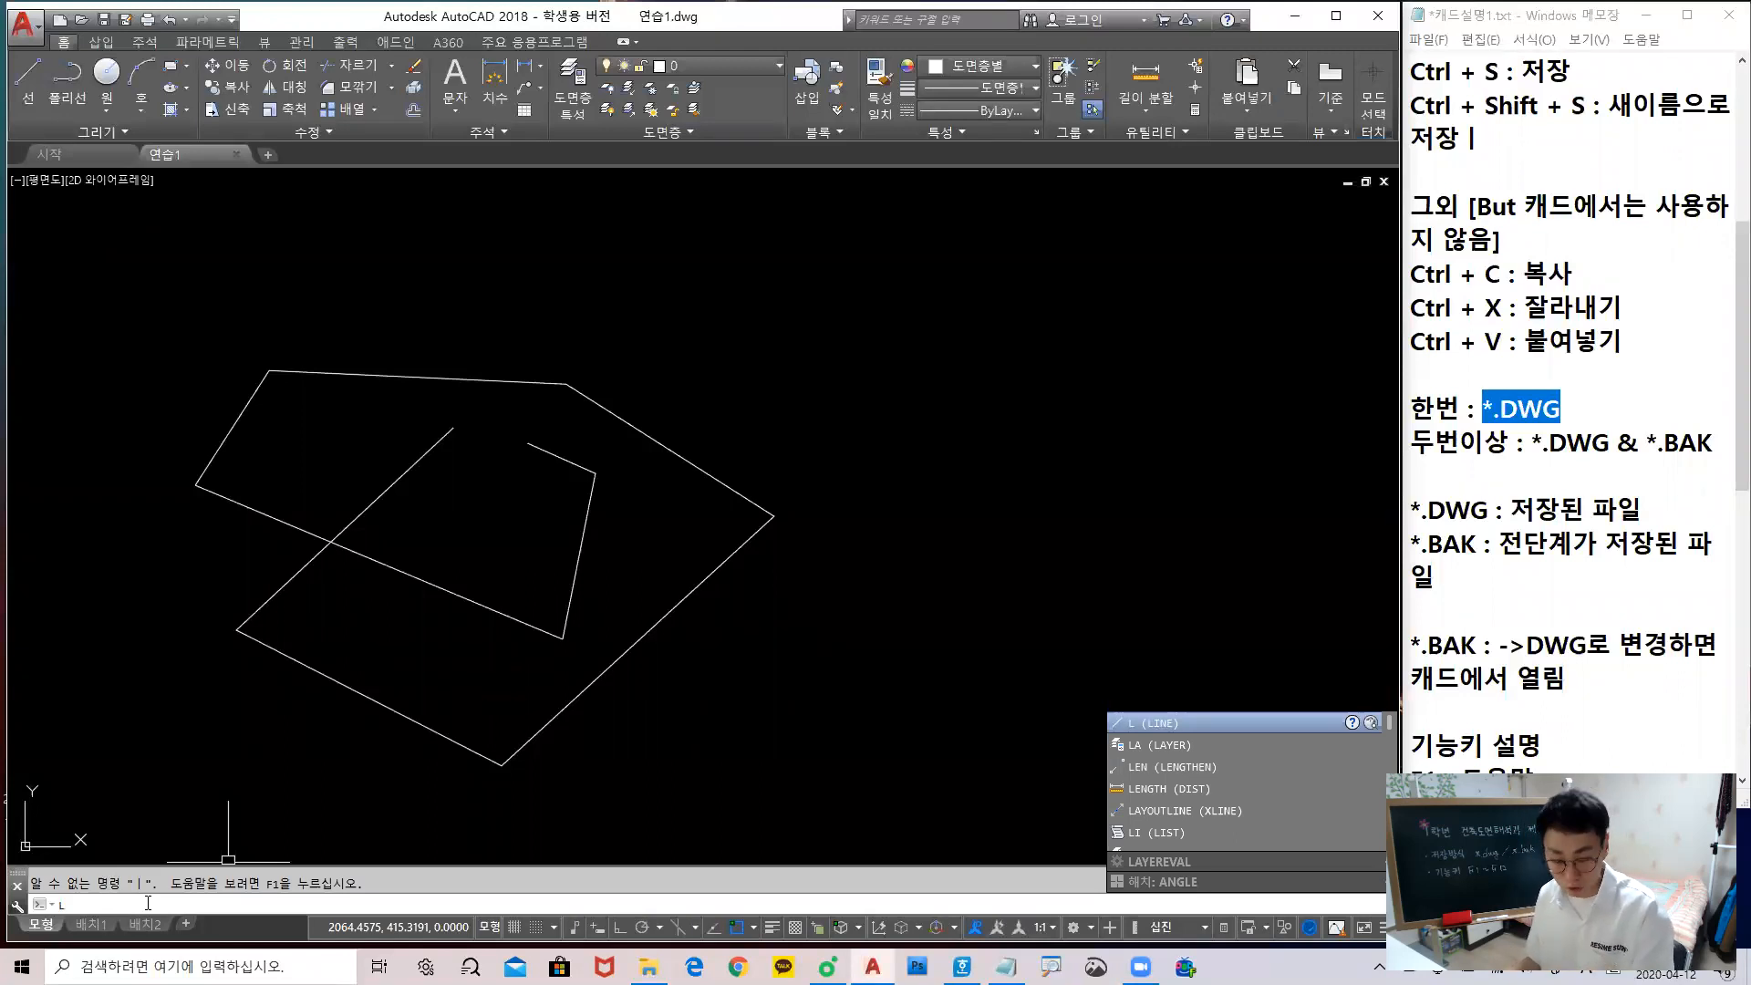
pyautogui.click(148, 903)
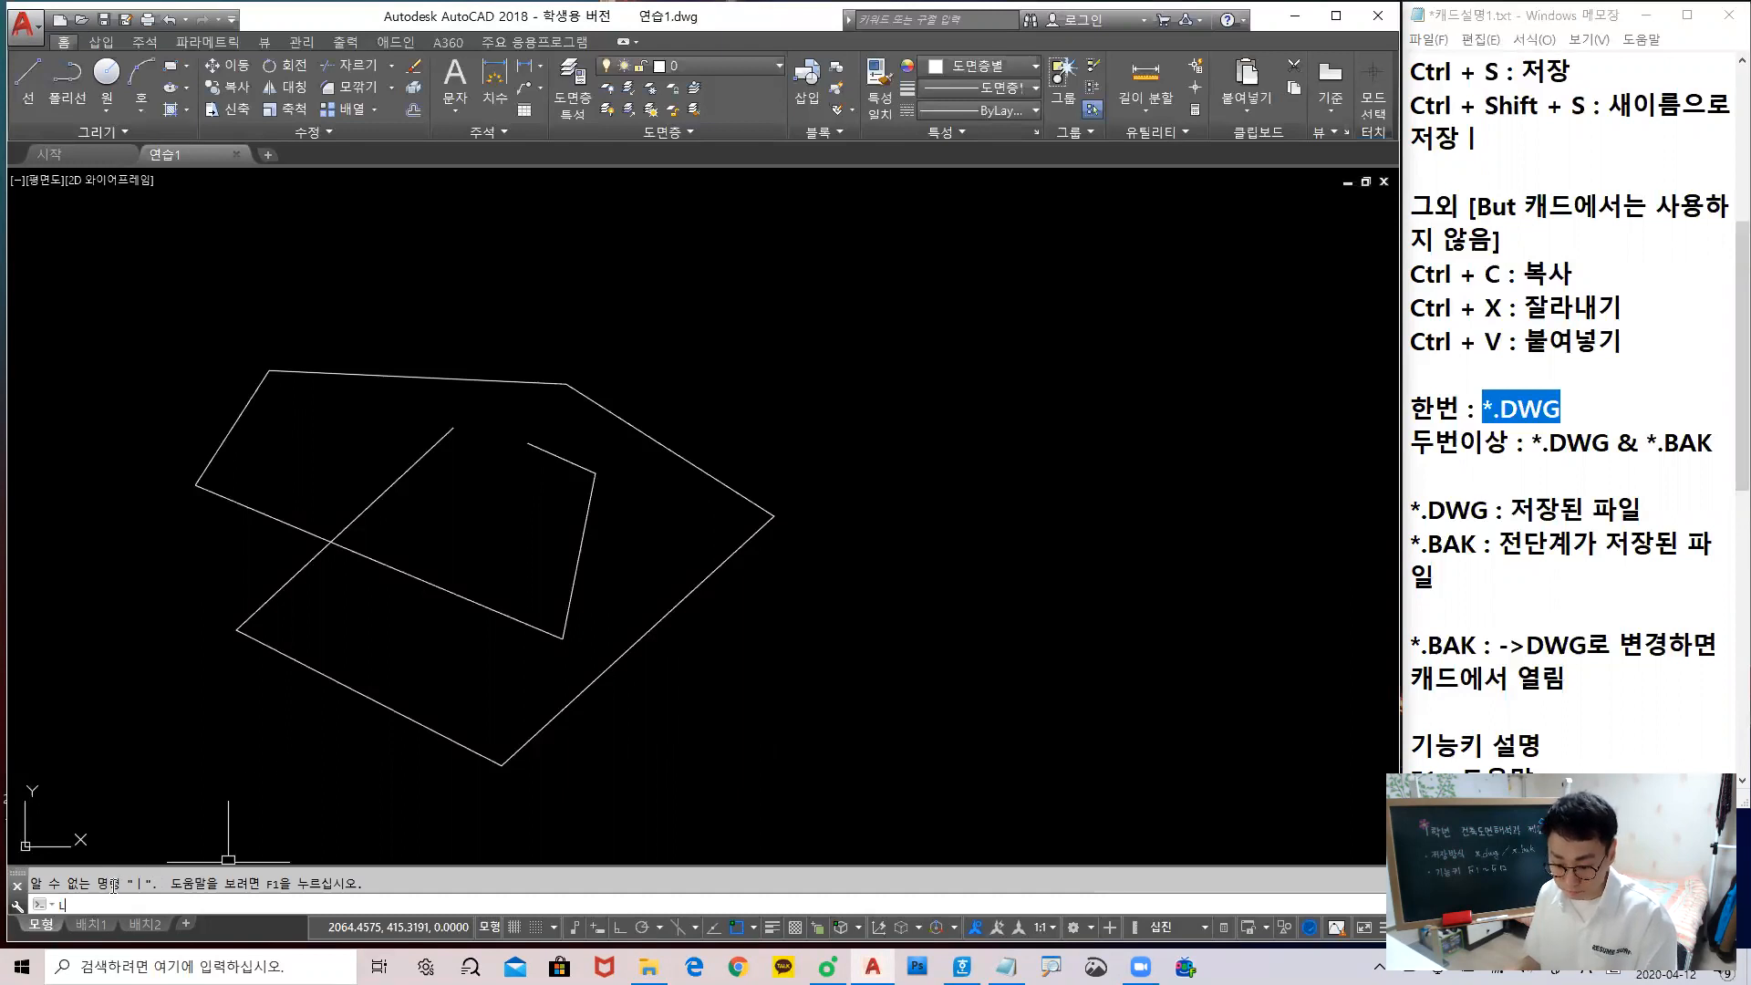
pyautogui.press('BackSpace')
pyautogui.write('l')
pyautogui.press('Return')
pyautogui.click(968, 324)
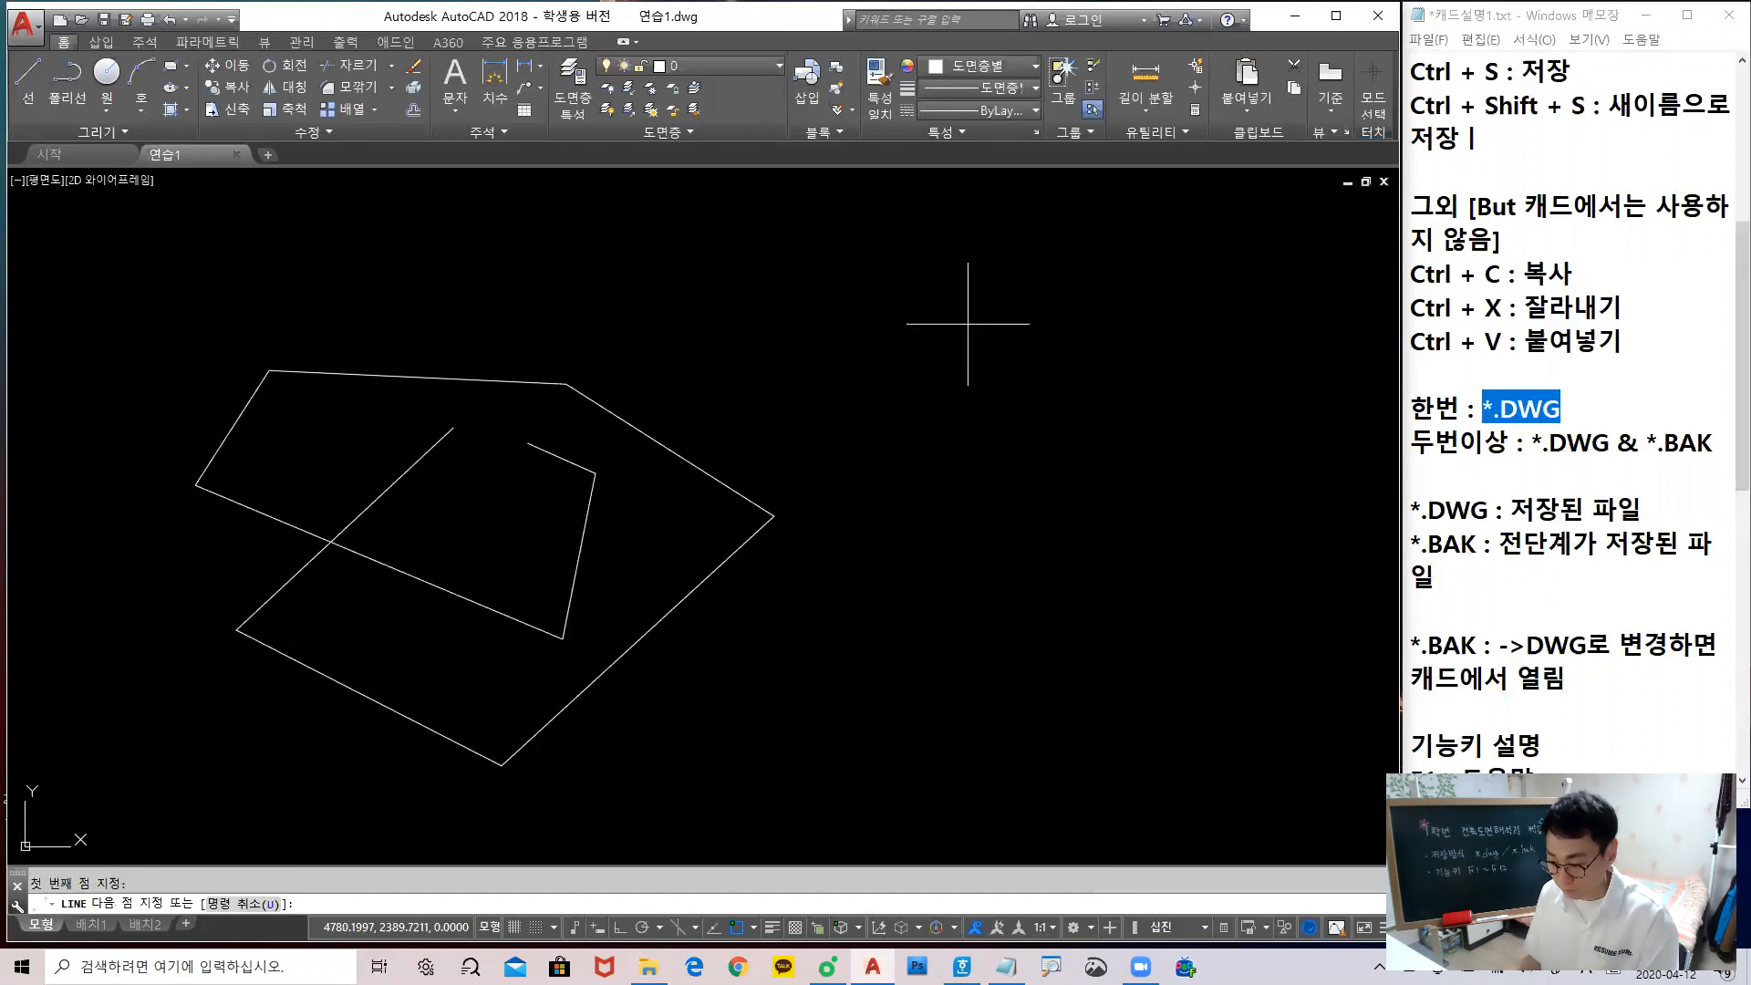
pyautogui.click(993, 629)
pyautogui.press('Return')
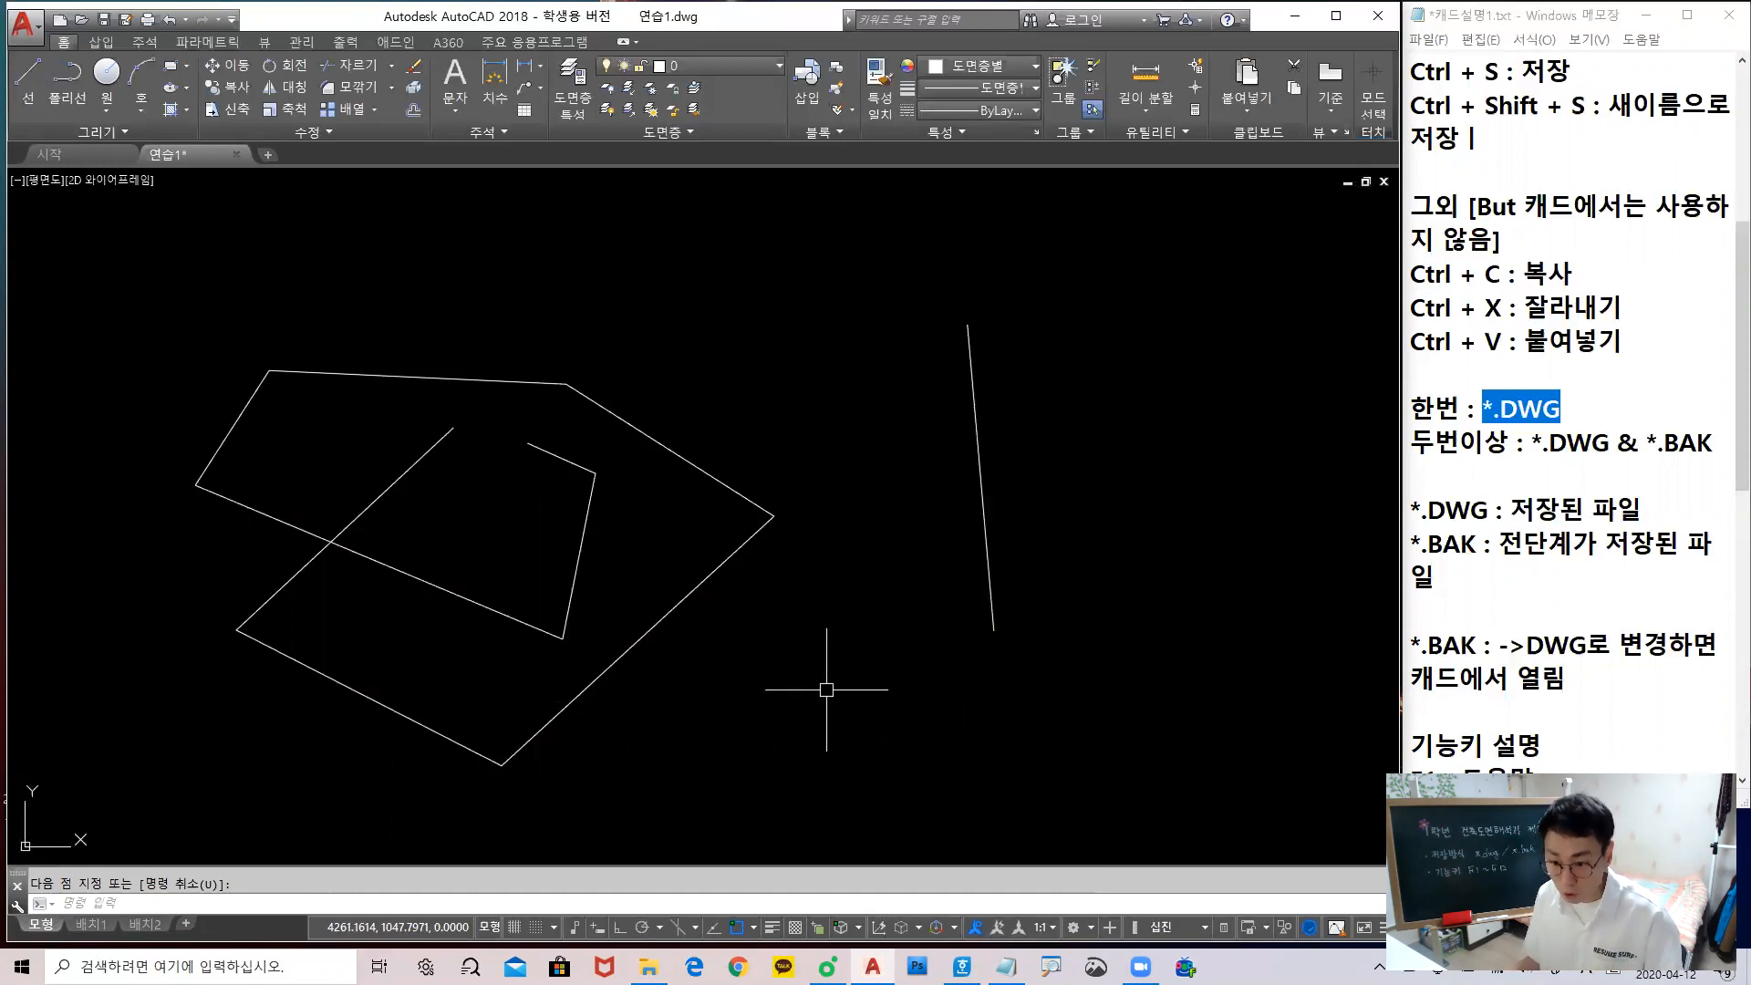
pyautogui.hotkey('ctrl', 's')
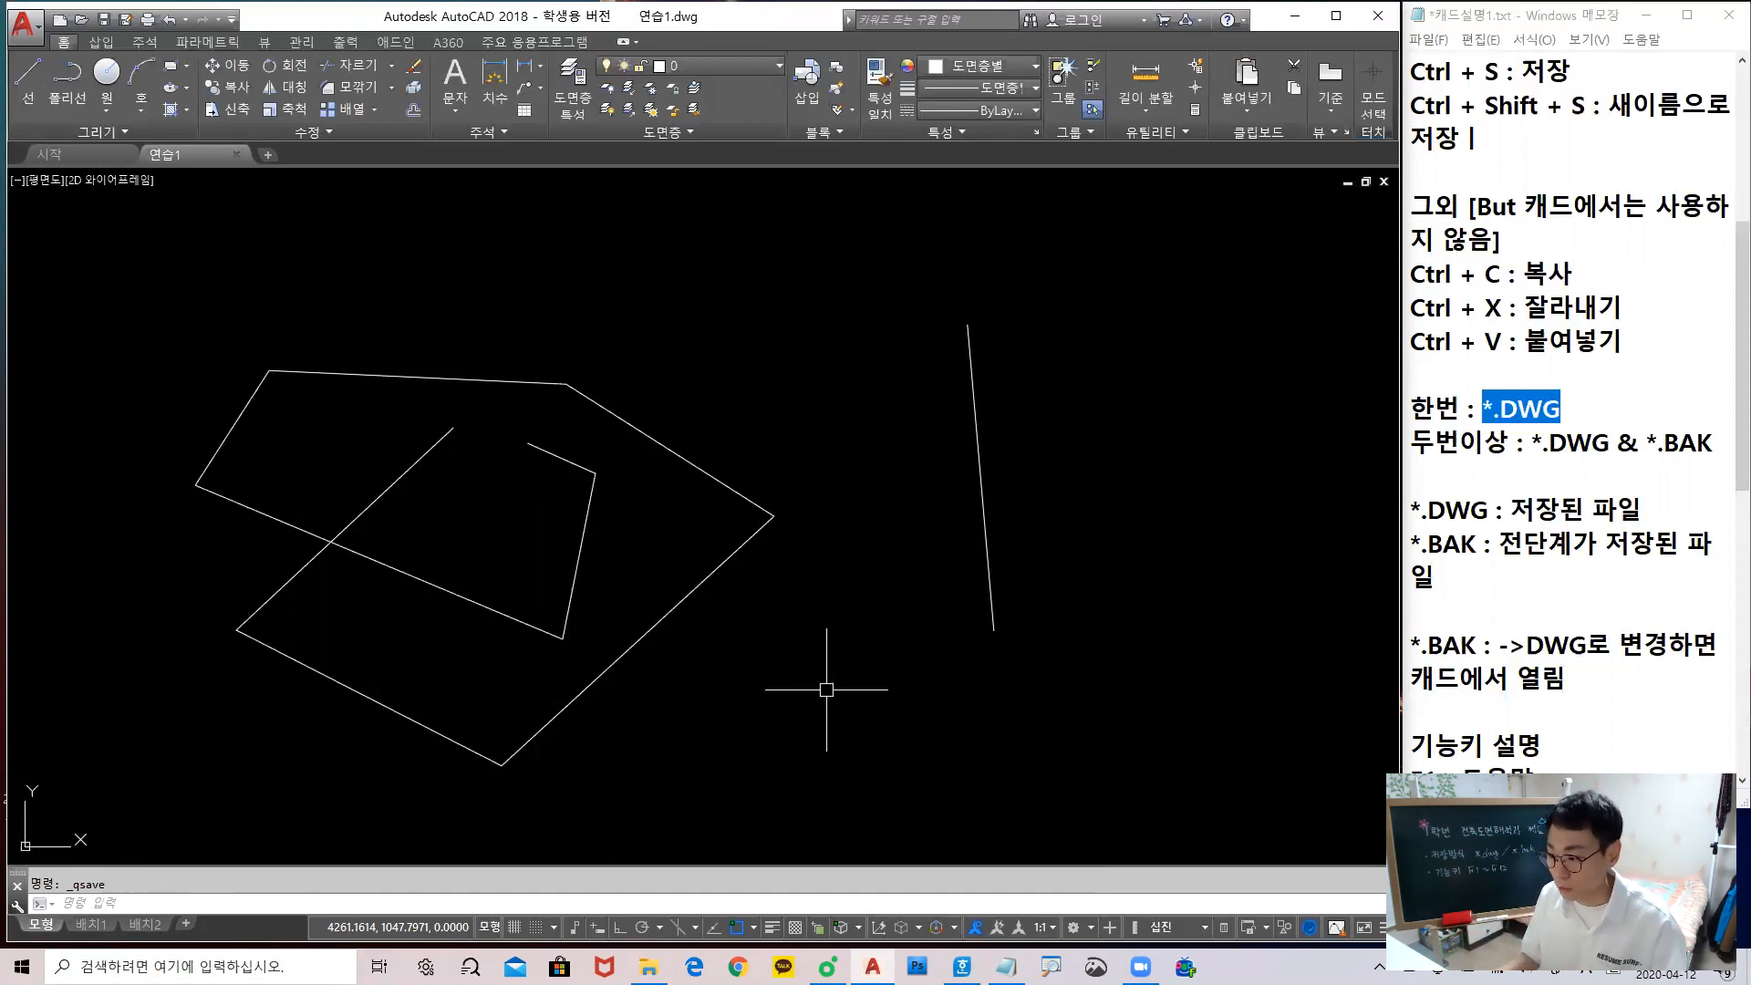
# Return to the 테스트 folder and examine the 연습1.bak and 연습1.dwg files and the option that shows file extensions
pyautogui.click(1295, 16)
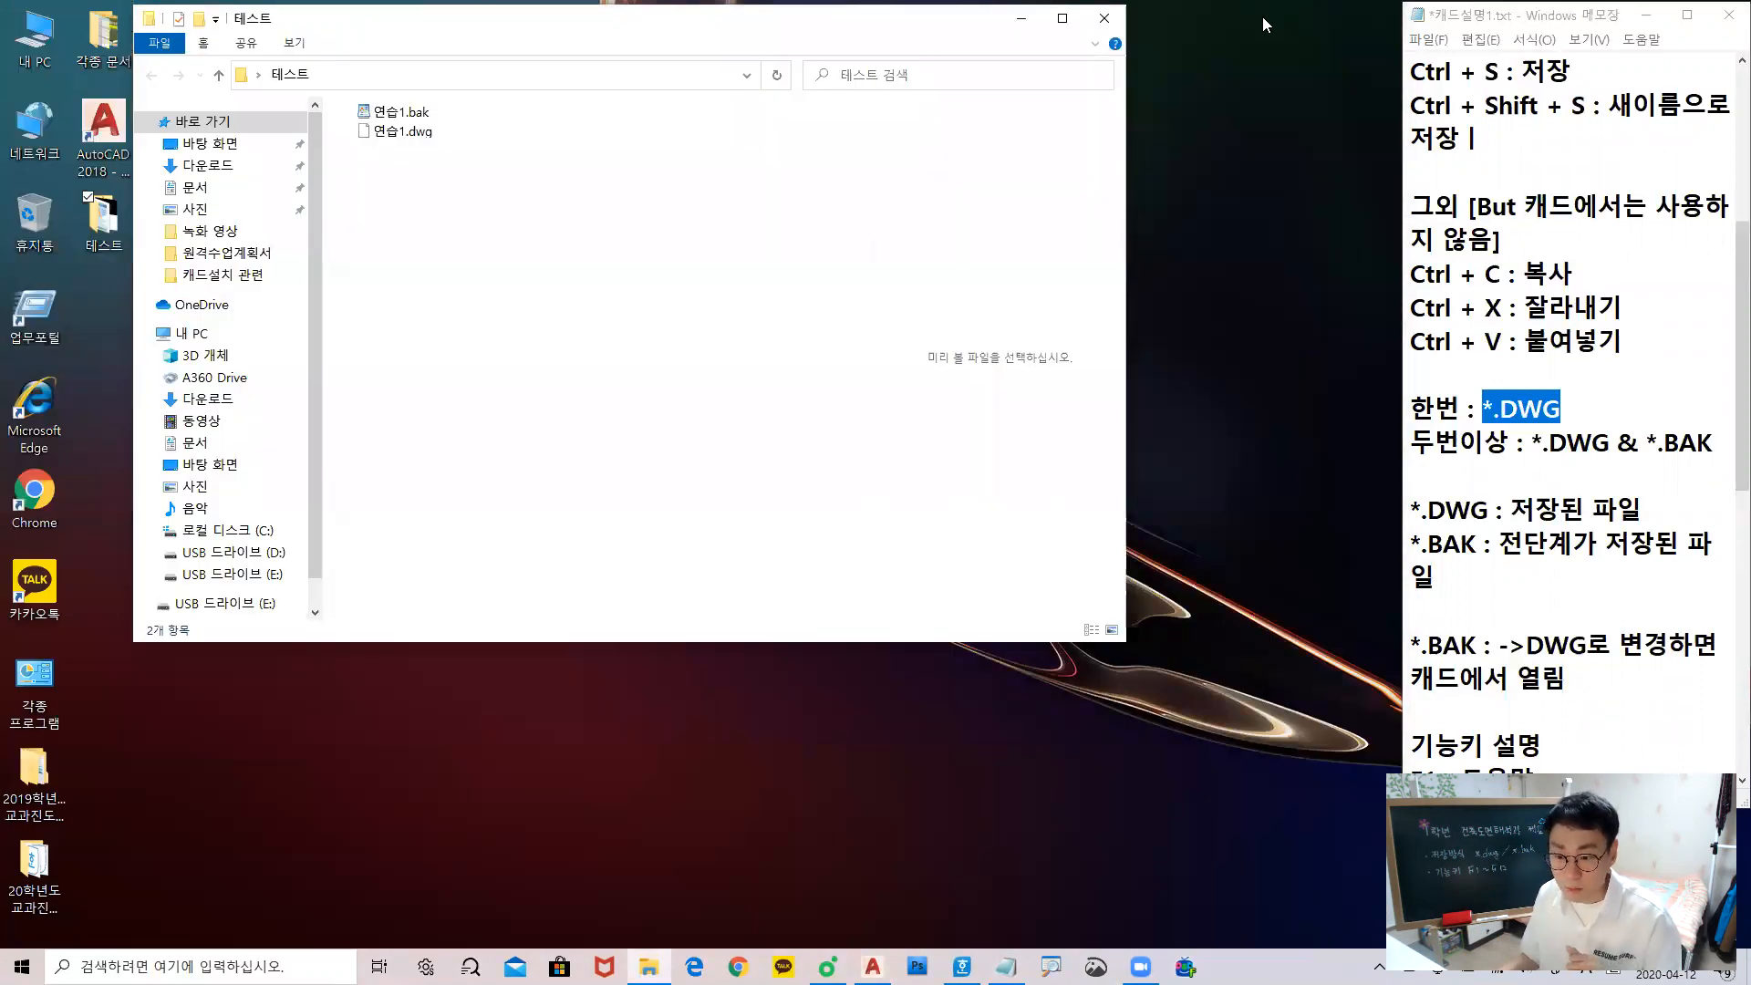
pyautogui.moveTo(426, 118)
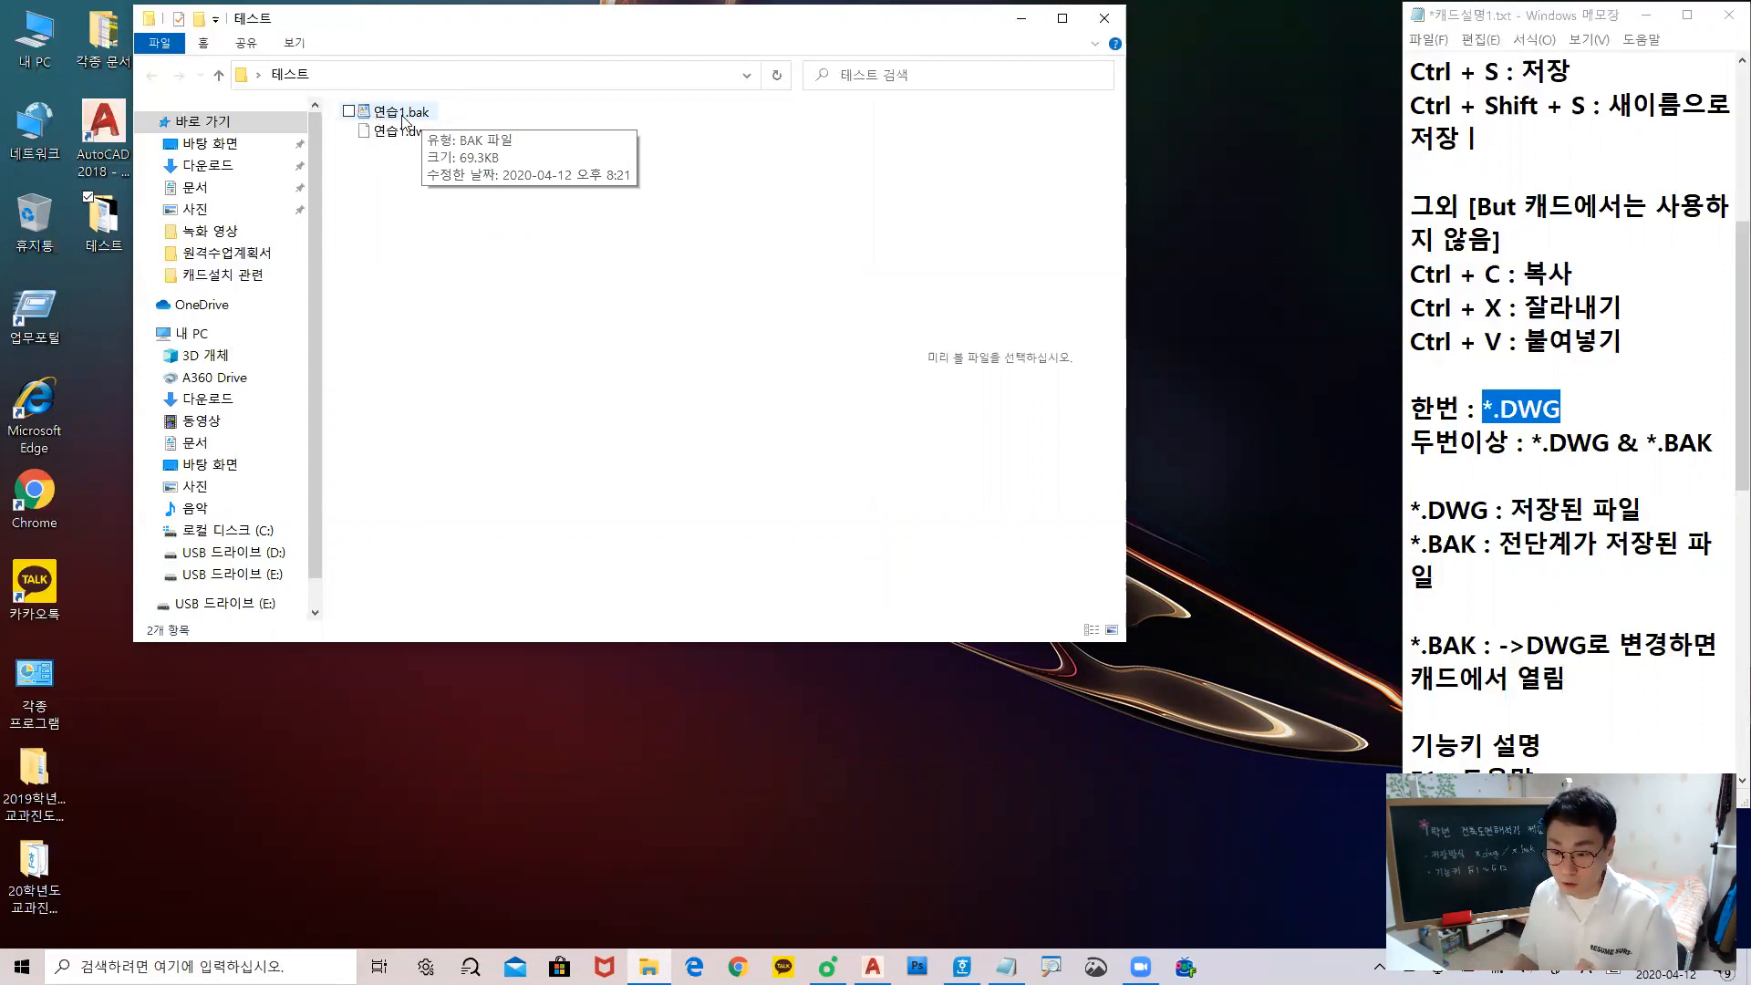
pyautogui.click(295, 48)
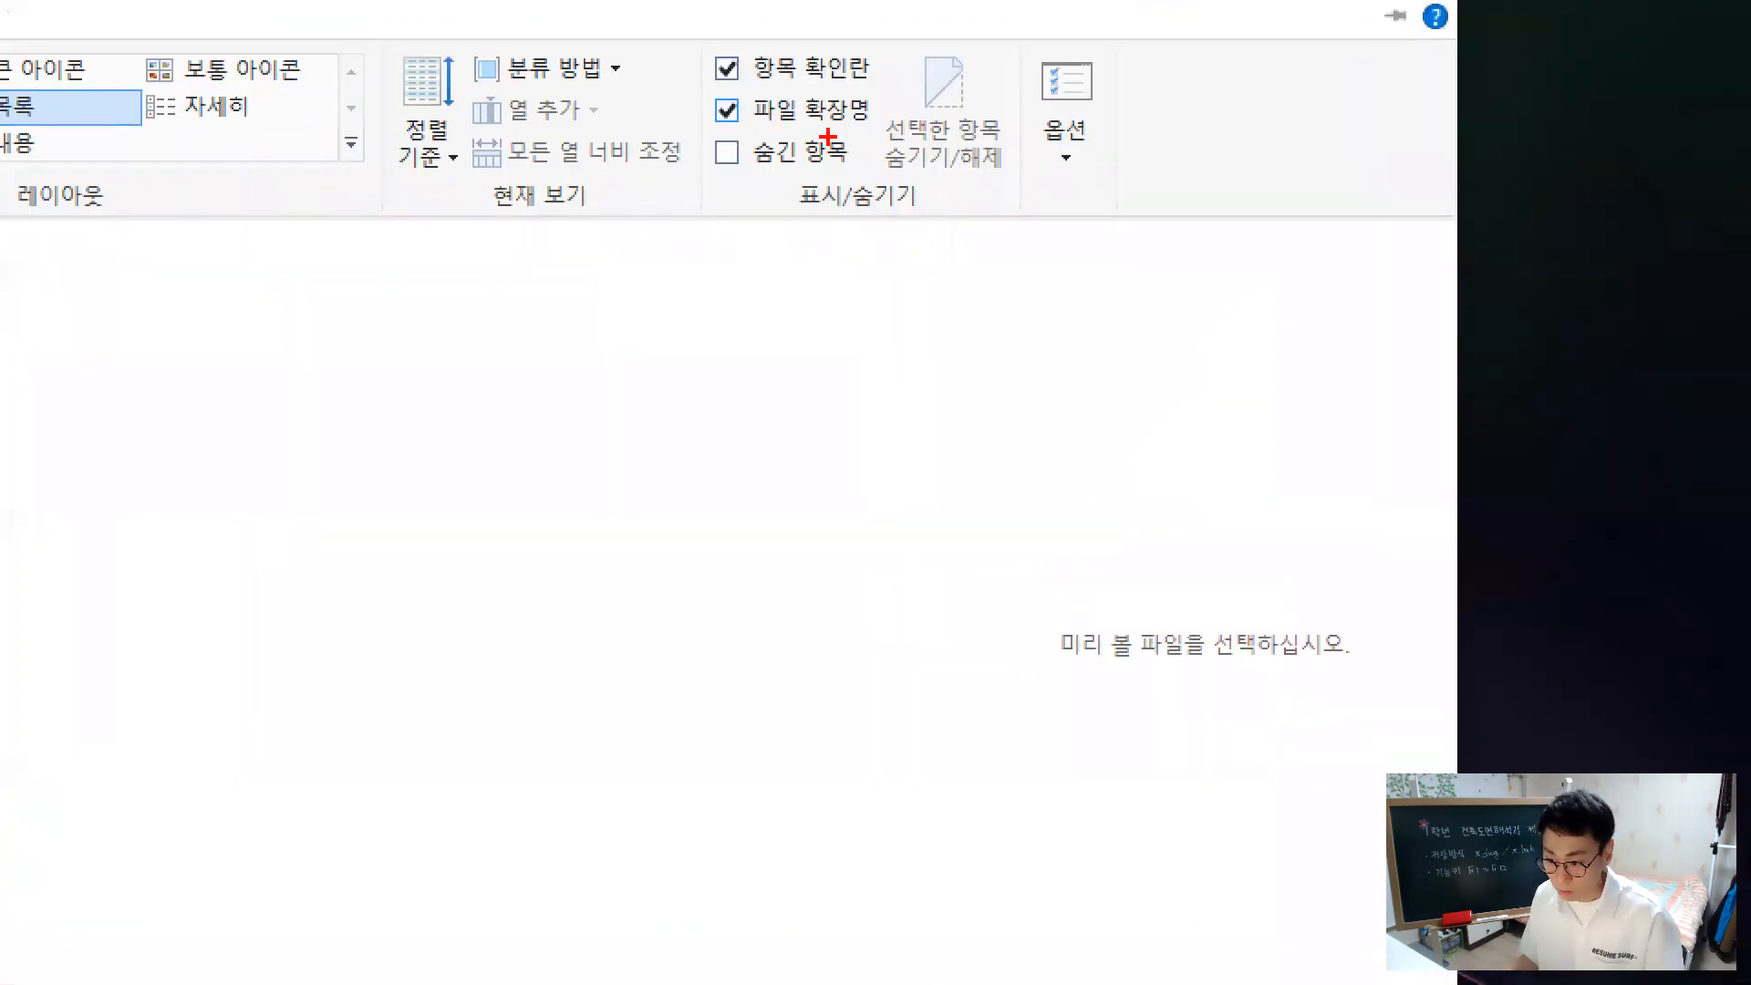
pyautogui.moveTo(817, 104)
pyautogui.mouseDown()
pyautogui.moveTo(725, 100)
pyautogui.moveTo(807, 95)
pyautogui.moveTo(871, 126)
pyautogui.moveTo(764, 133)
pyautogui.mouseUp()
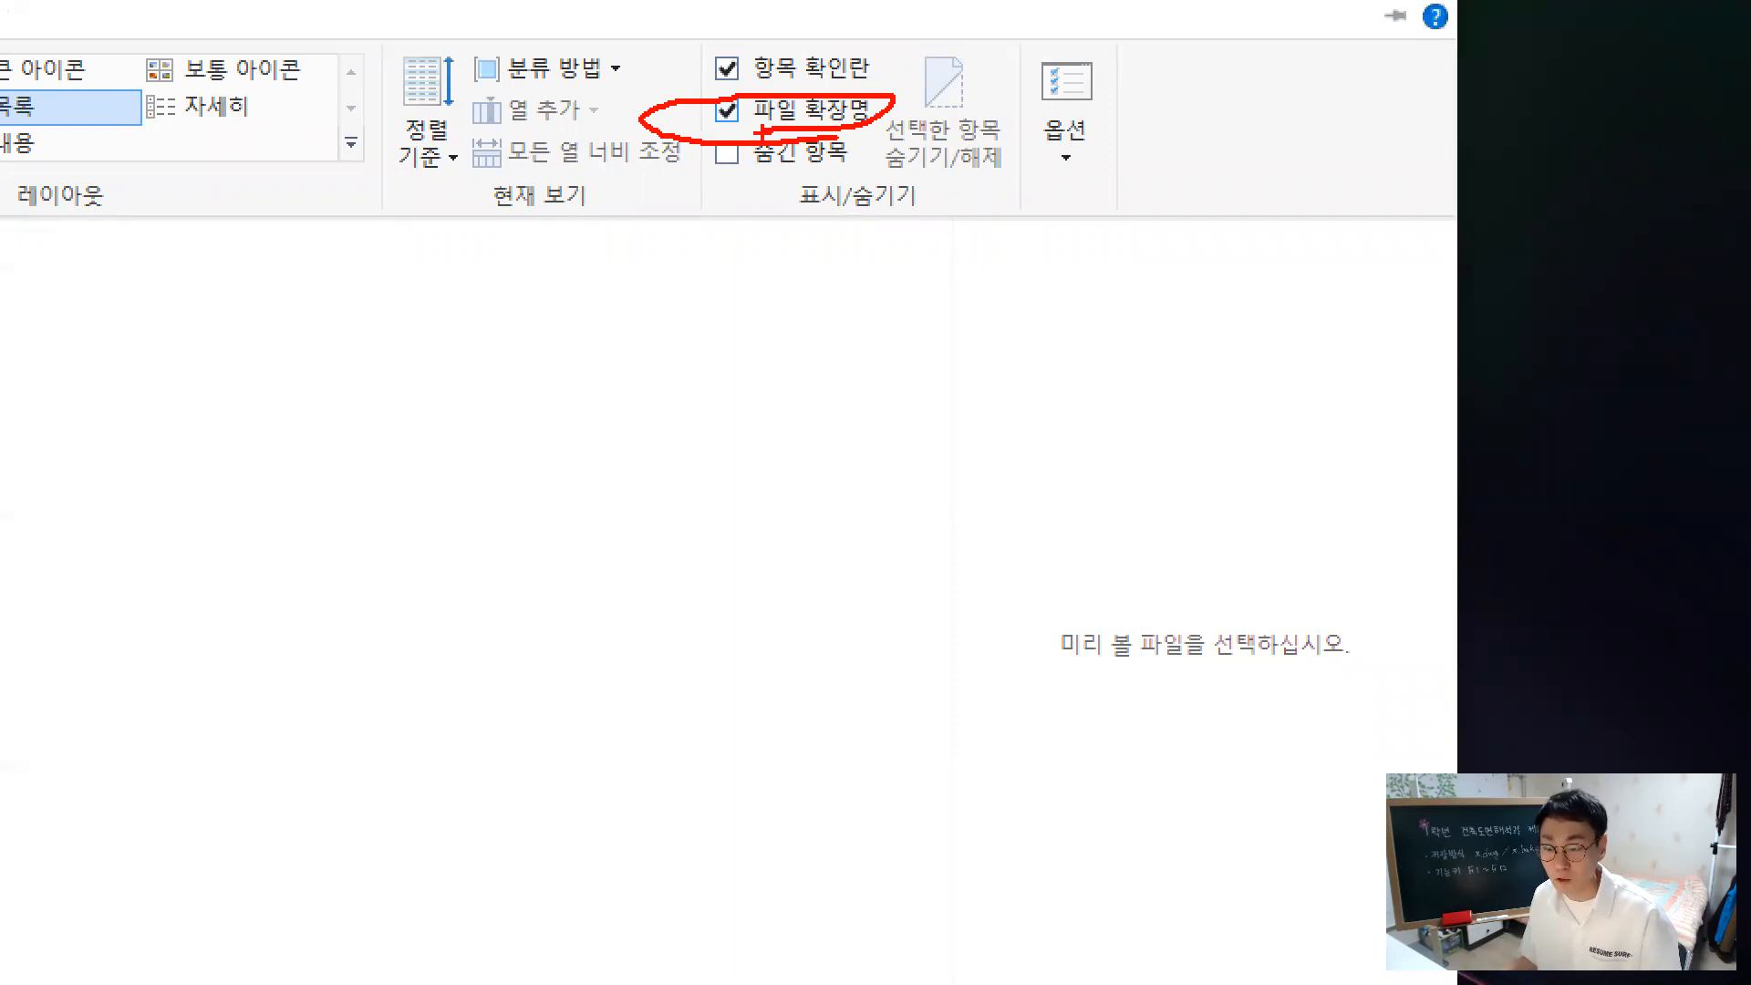
pyautogui.press('Escape')
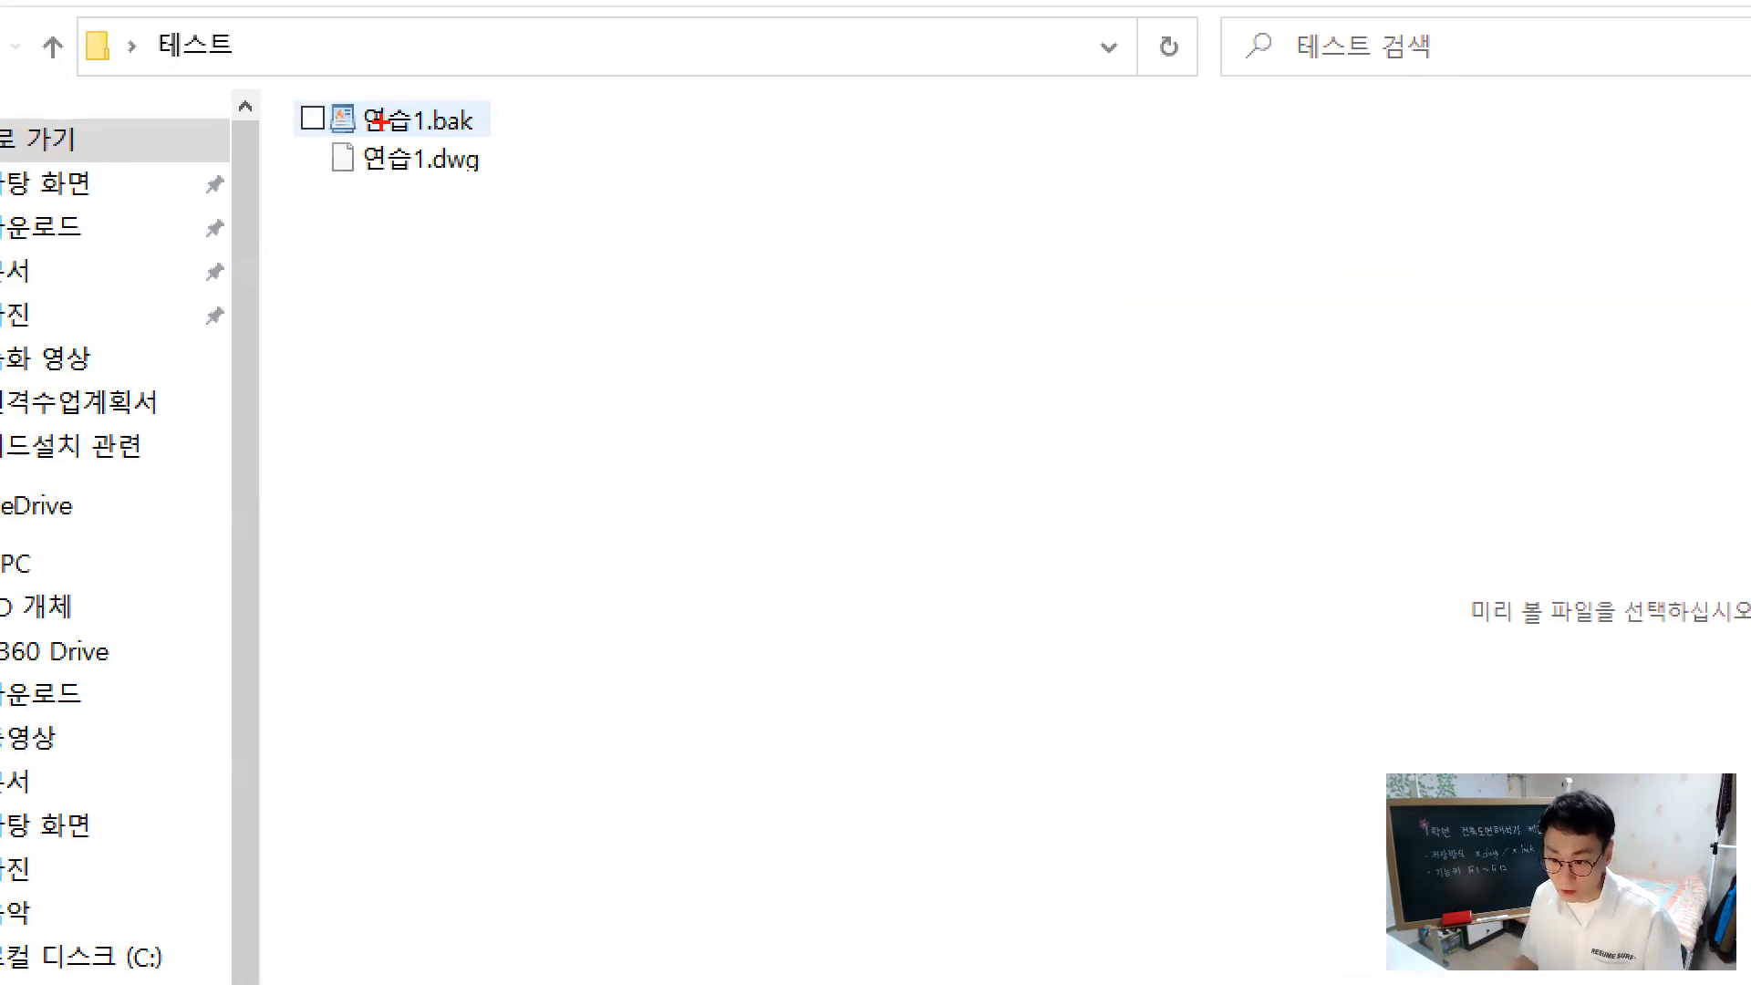
pyautogui.moveTo(384, 114)
pyautogui.mouseDown()
pyautogui.moveTo(349, 125)
pyautogui.moveTo(370, 91)
pyautogui.mouseUp()
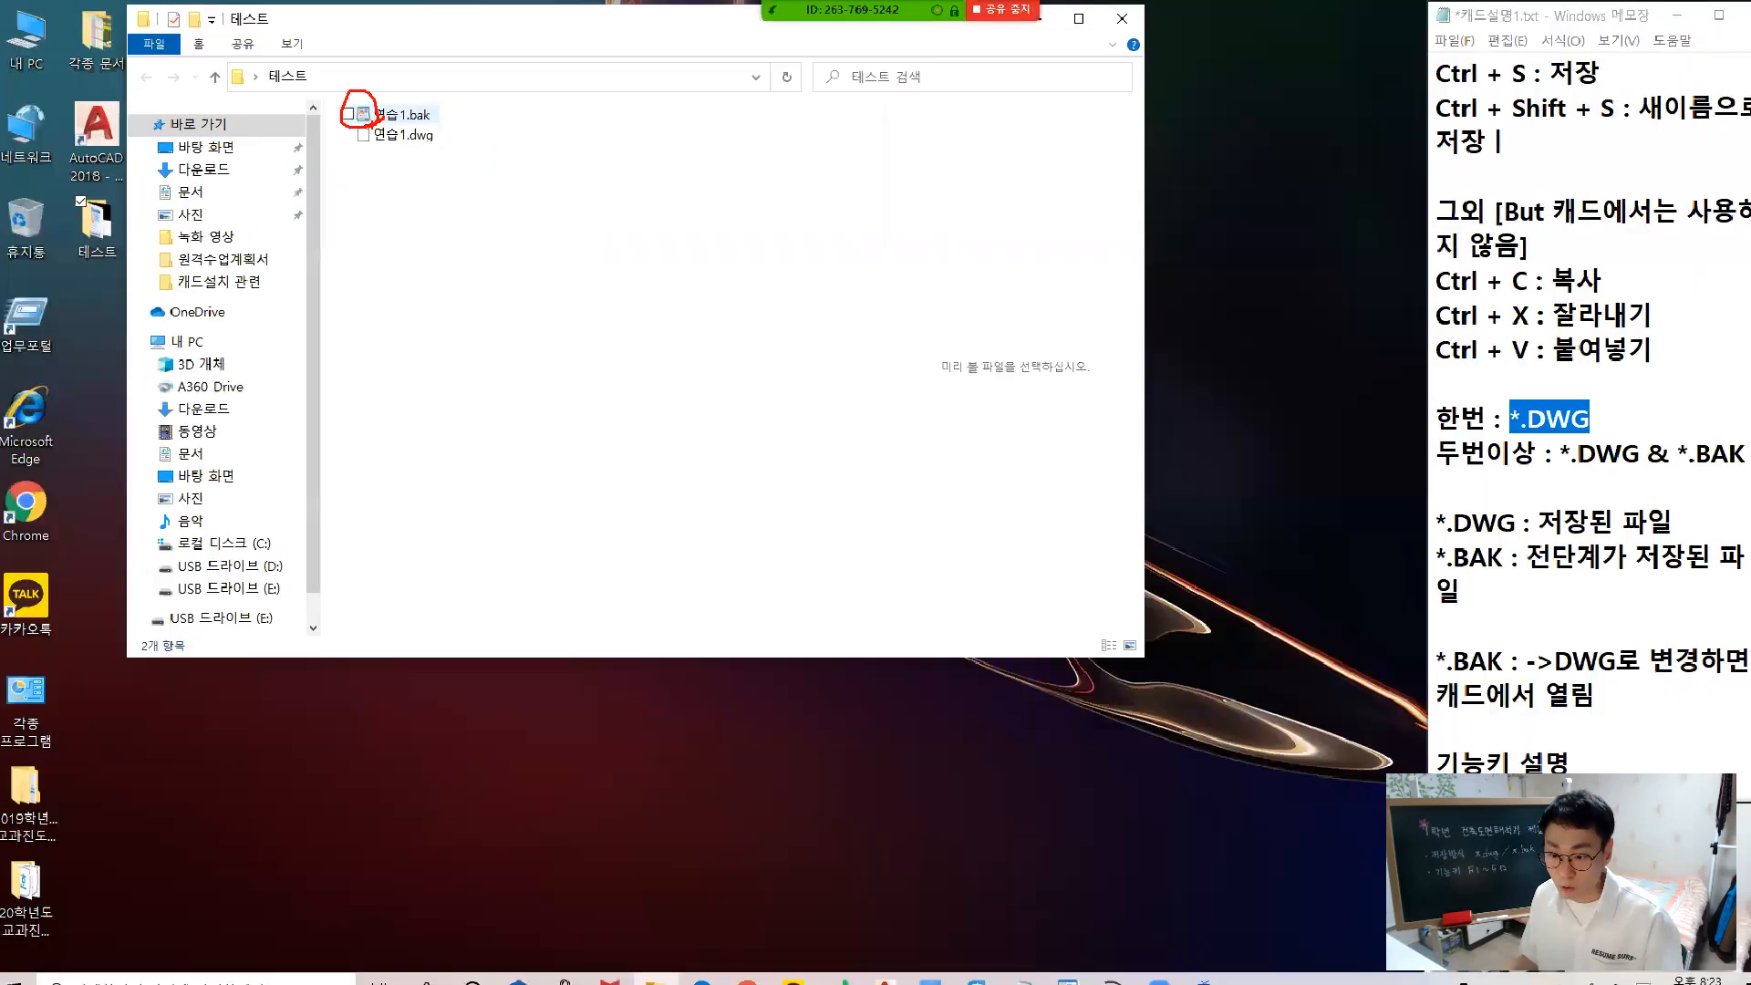
pyautogui.press('Escape')
pyautogui.click(419, 117)
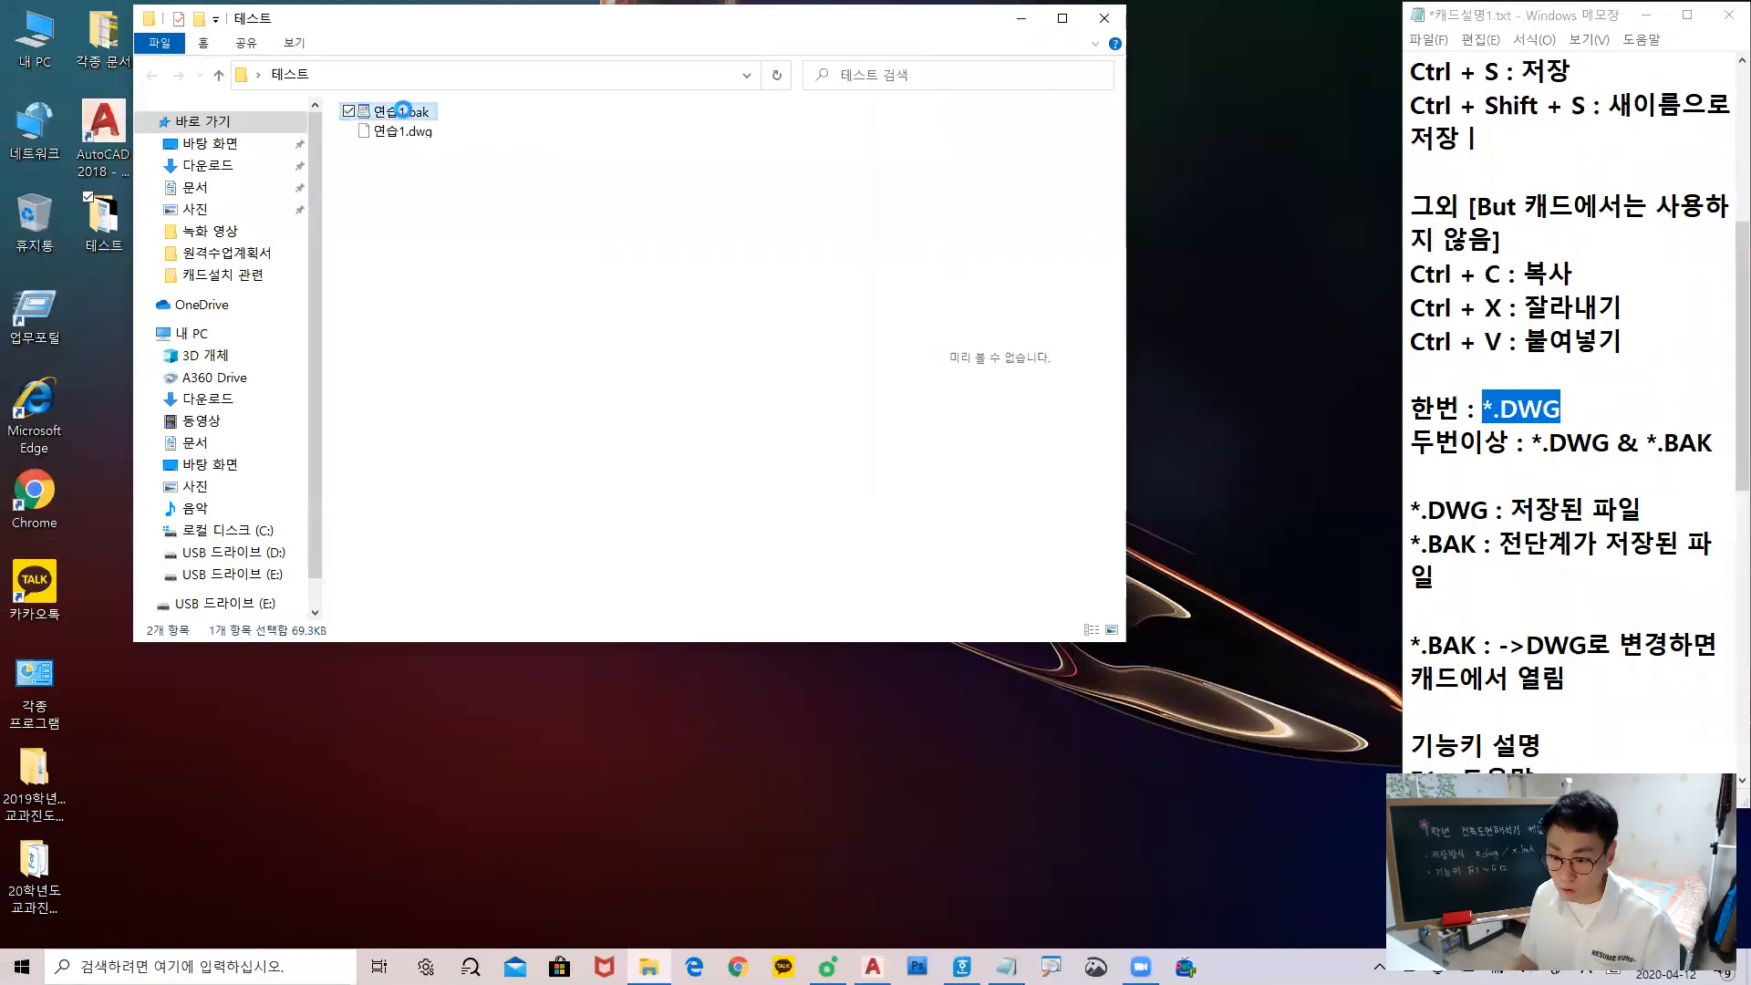
pyautogui.rightClick(402, 111)
pyautogui.moveTo(296, 352)
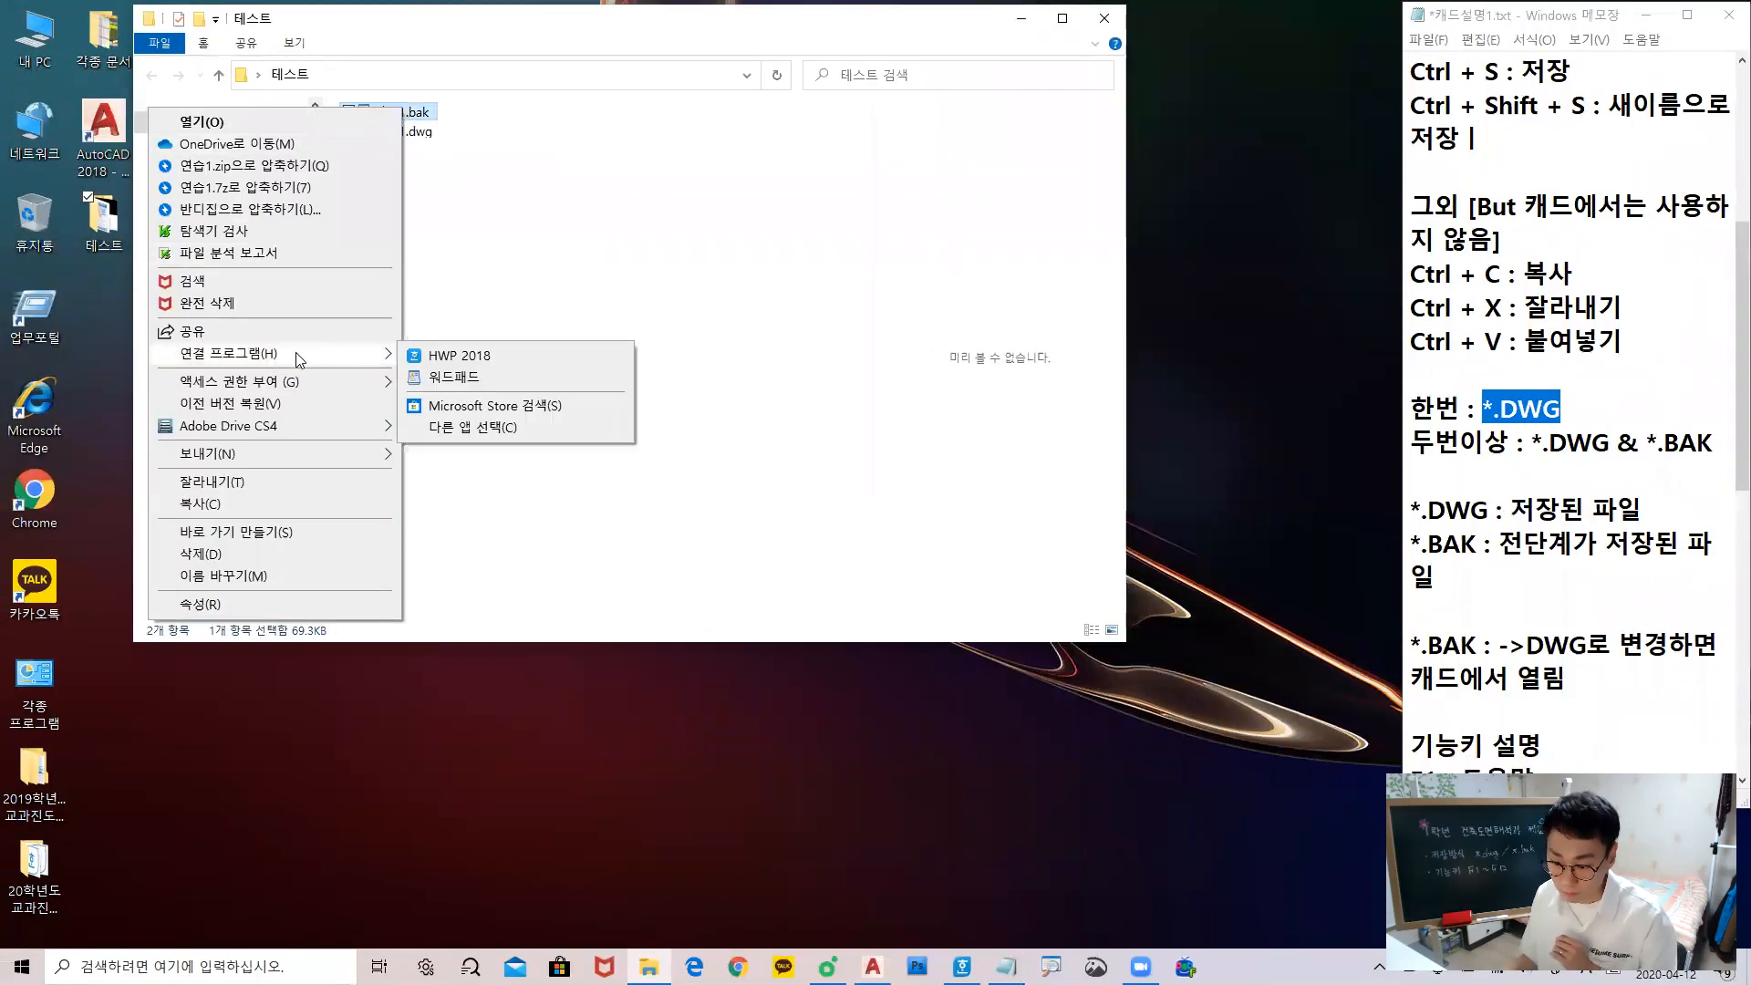
pyautogui.click(450, 266)
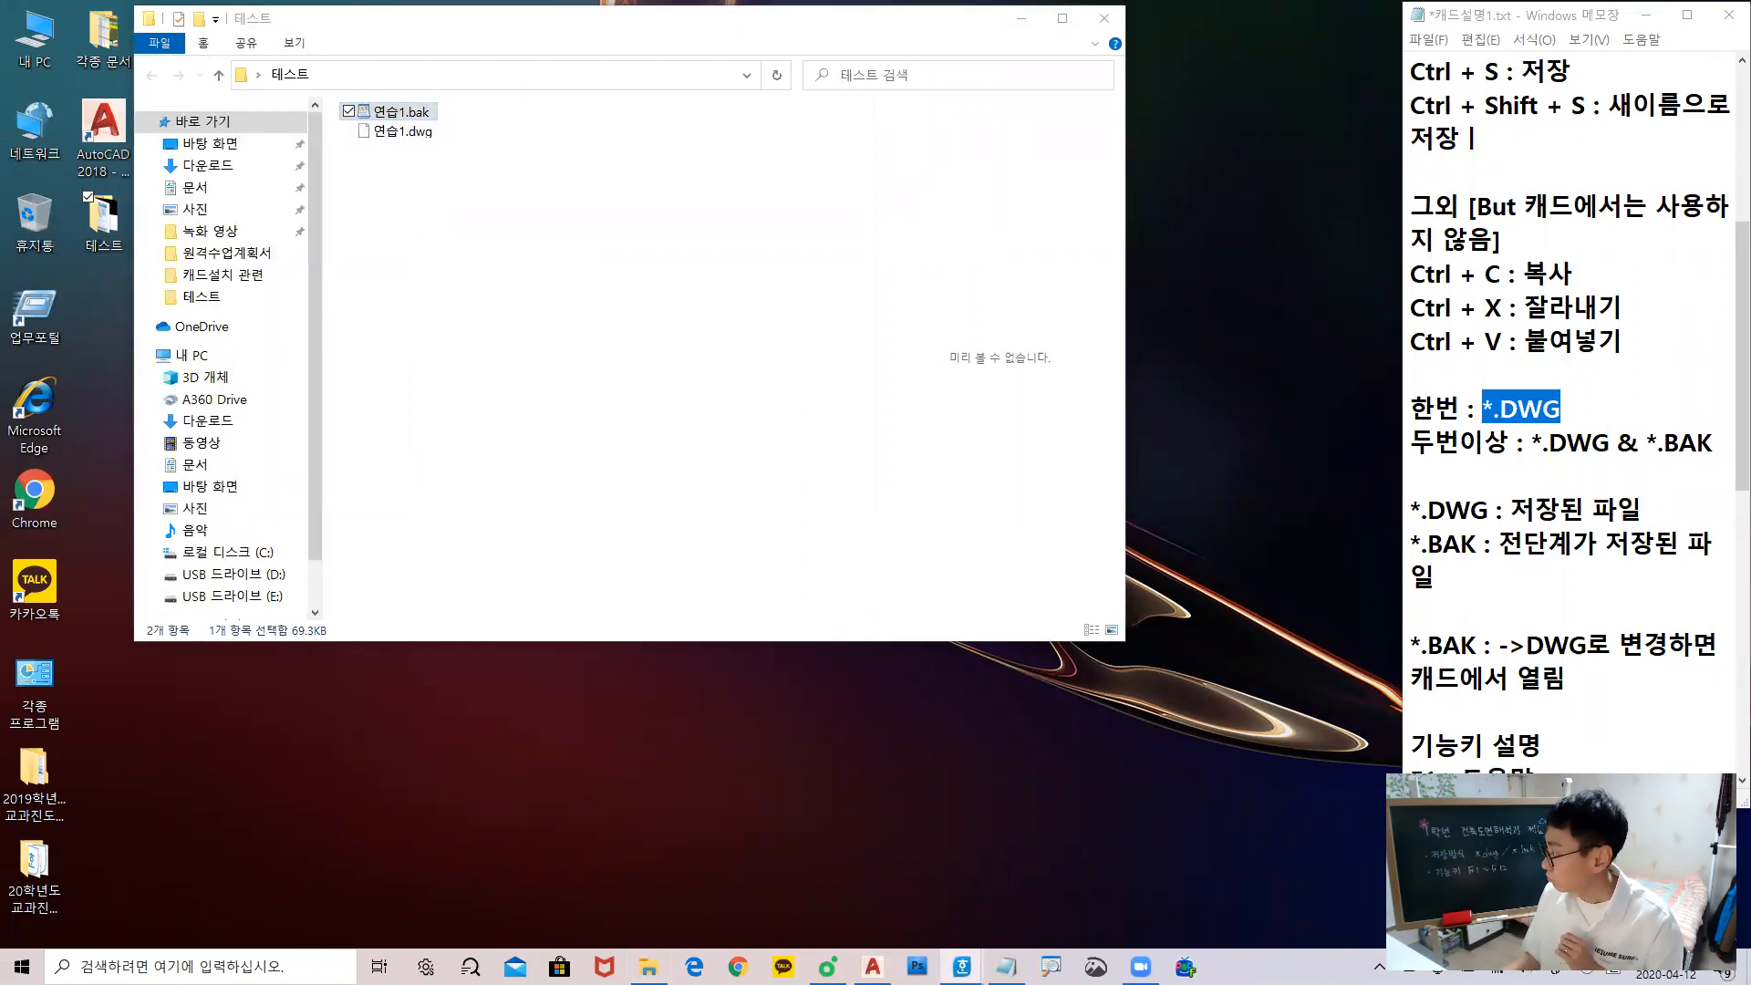
# Make HWP 2018 the app that always opens .bak files, using 연습1.bak
pyautogui.rightClick(415, 122)
pyautogui.moveTo(405, 366)
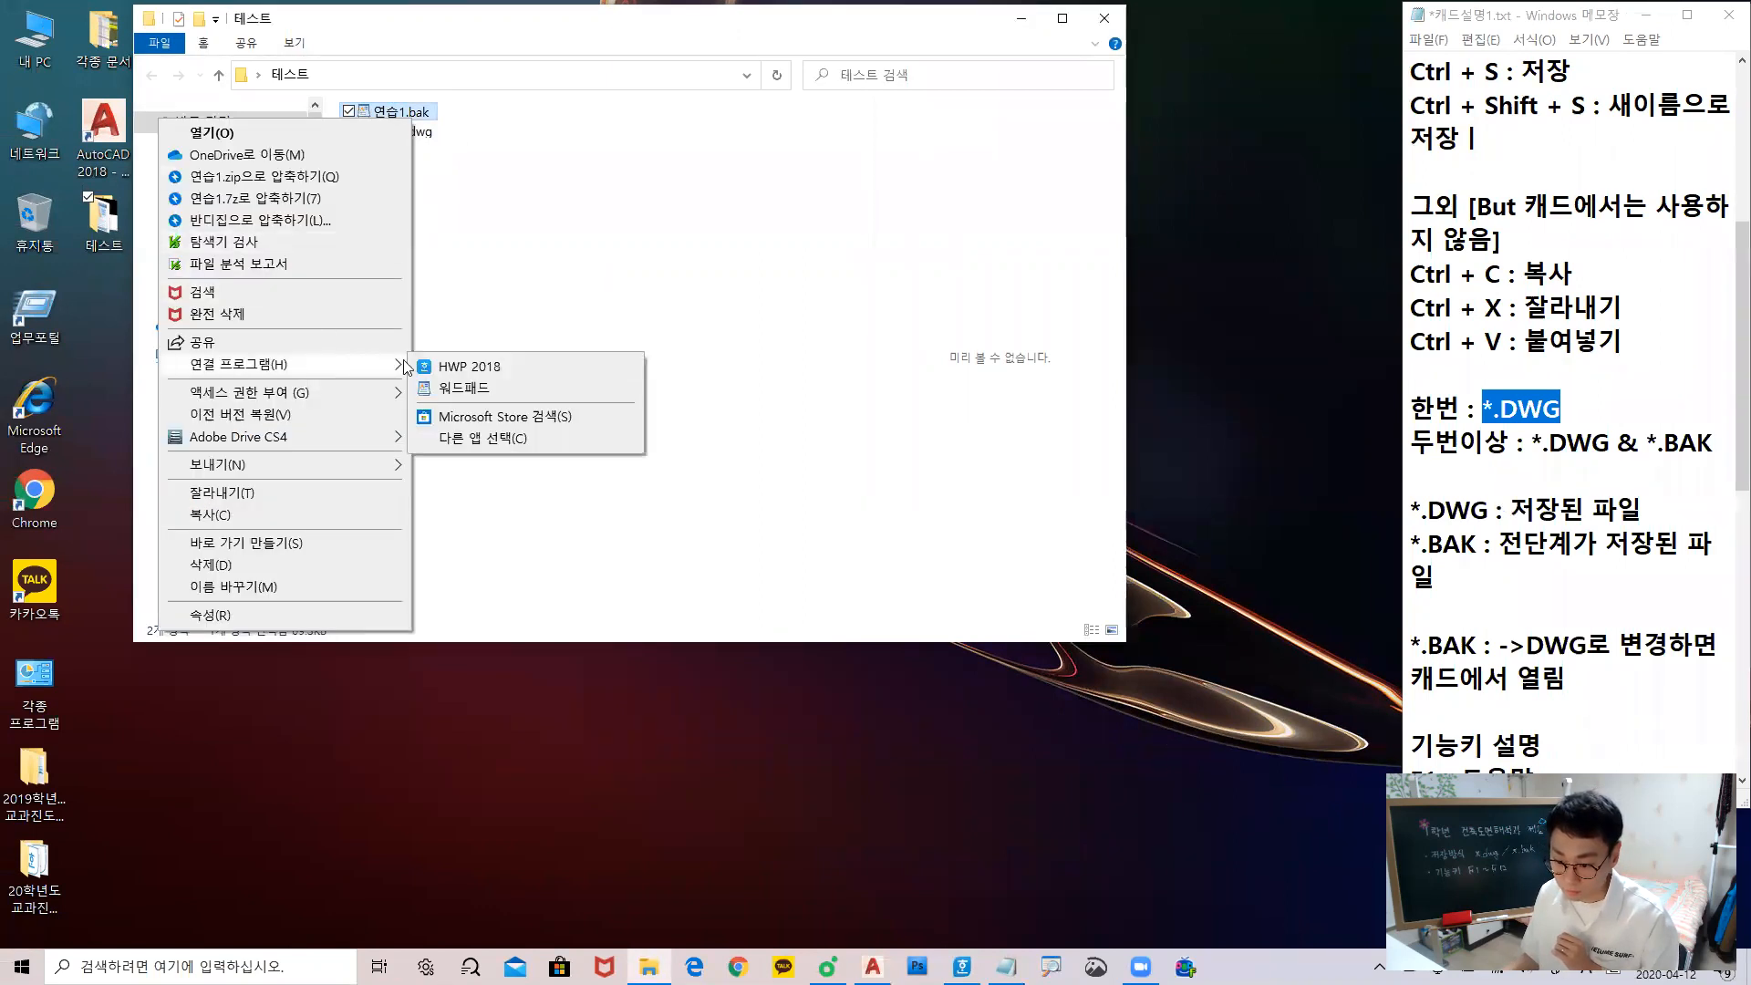
pyautogui.click(488, 438)
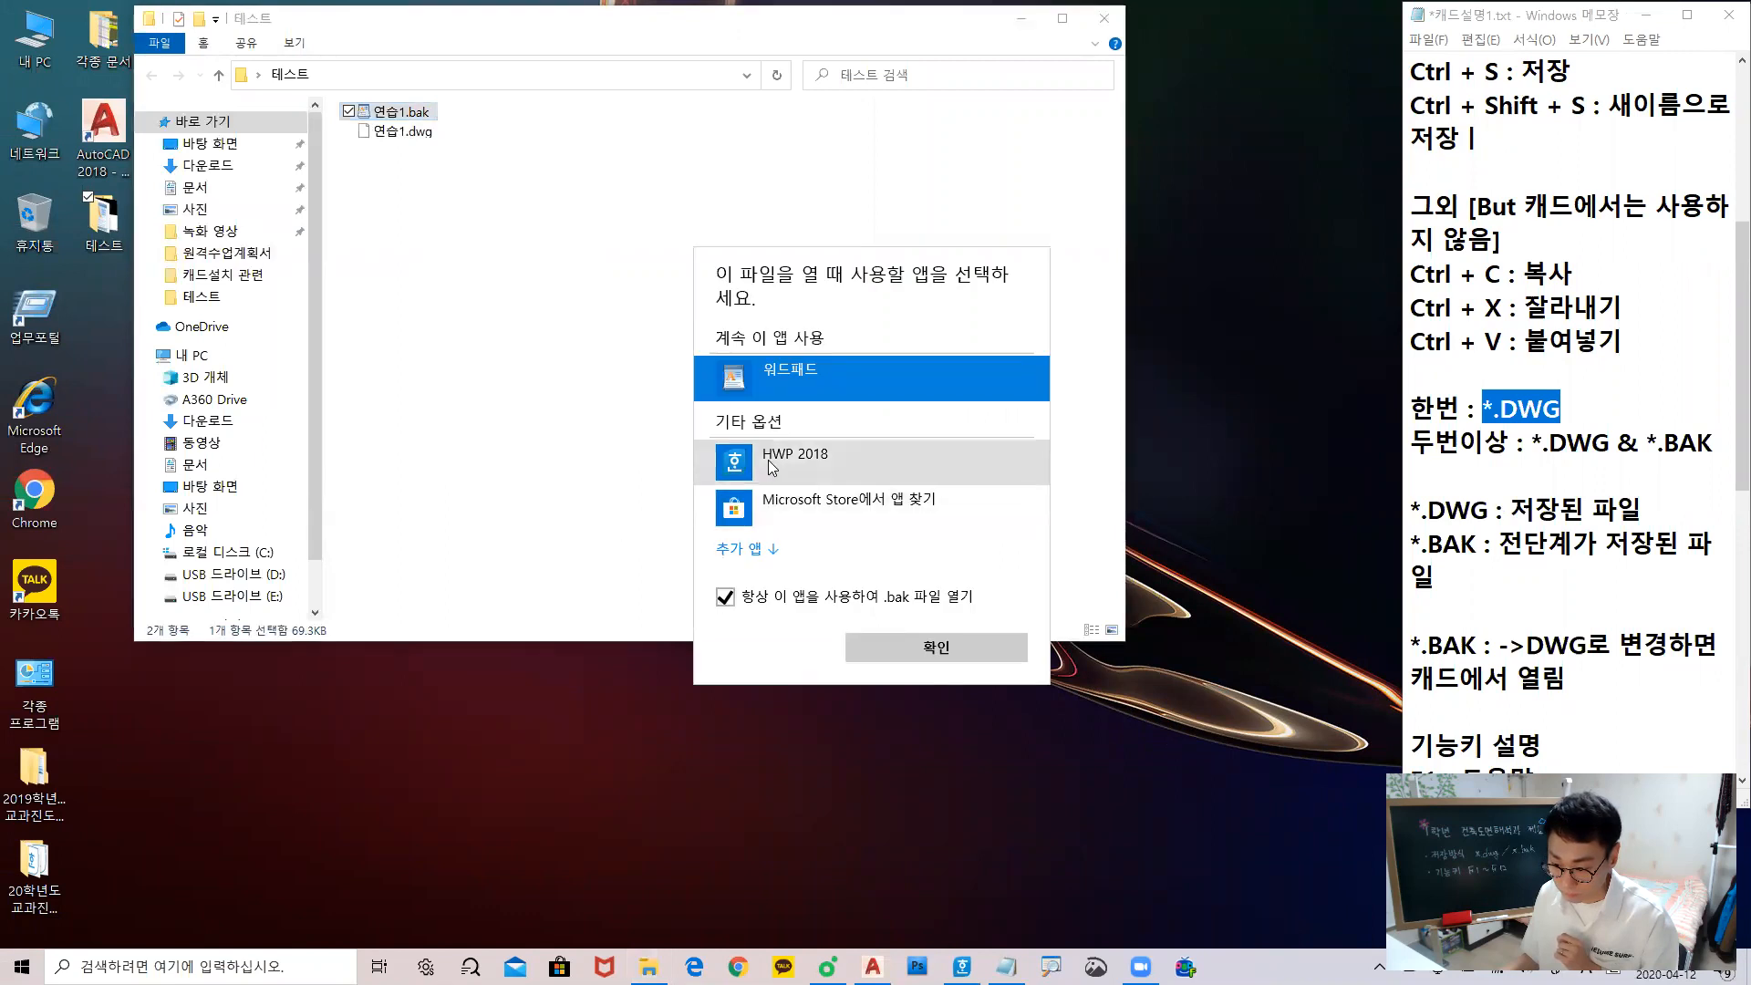
pyautogui.click(771, 462)
pyautogui.click(930, 645)
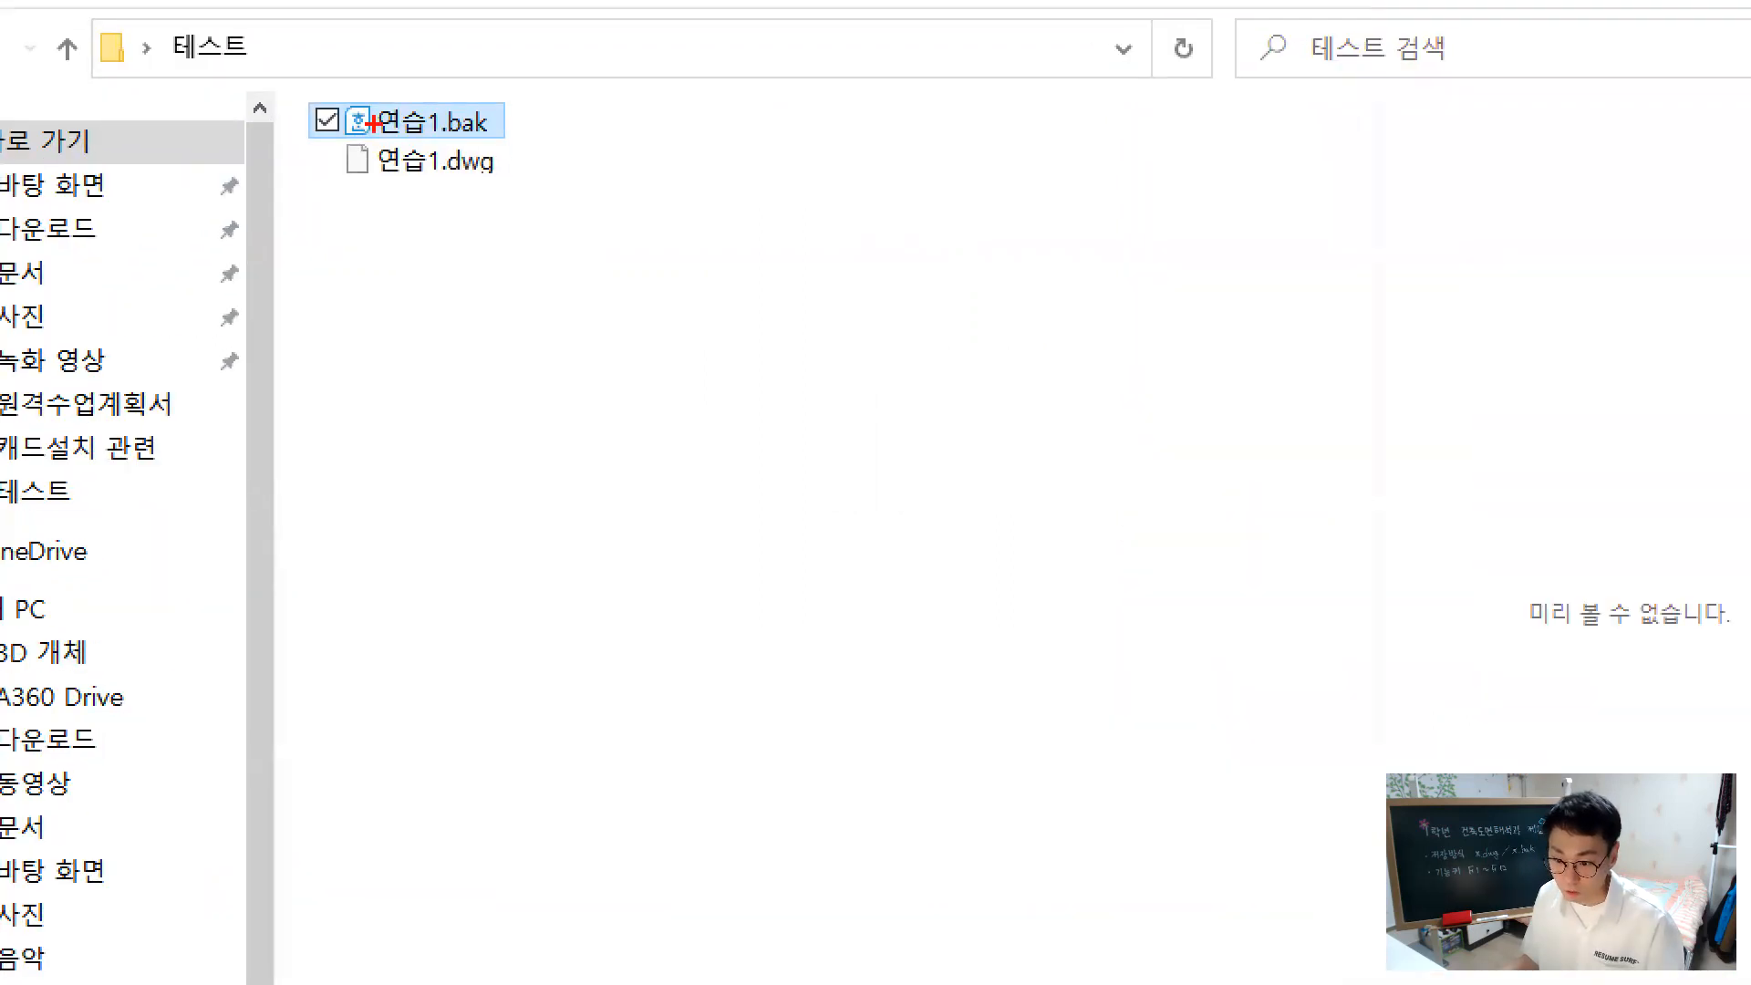
pyautogui.moveTo(394, 136)
pyautogui.mouseDown()
pyautogui.moveTo(364, 143)
pyautogui.moveTo(333, 84)
pyautogui.moveTo(383, 163)
pyautogui.mouseUp()
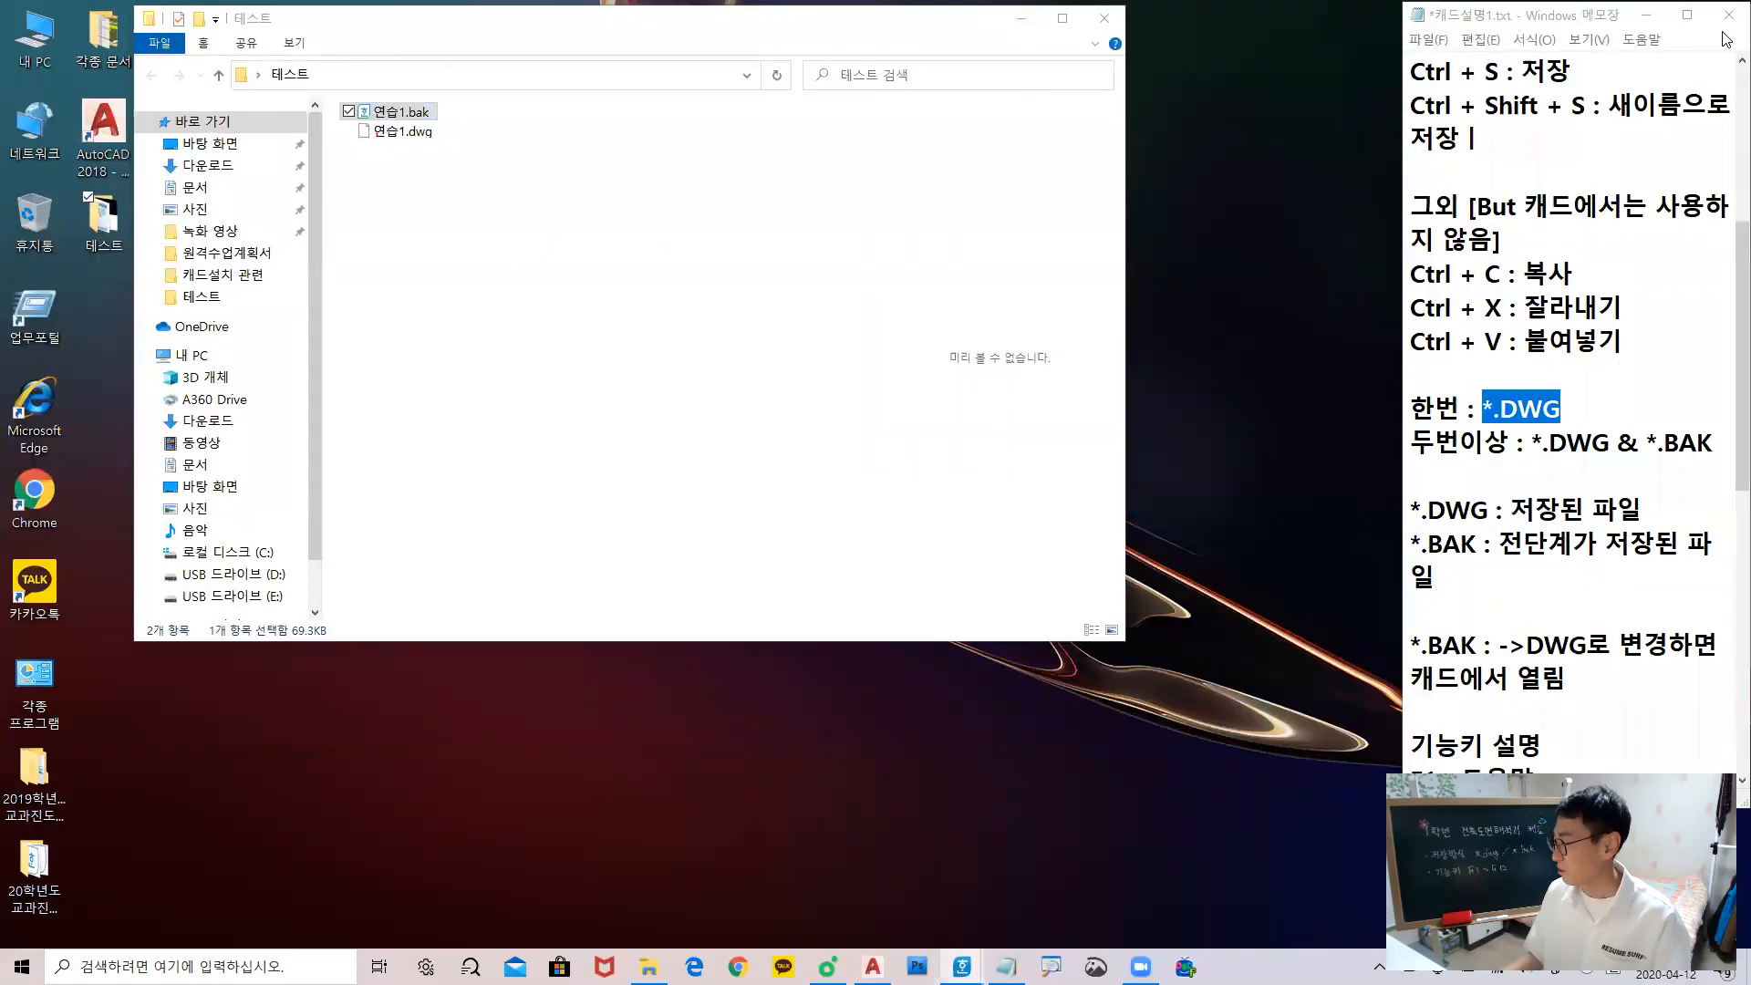
# Make 워드패드 the app that always opens .bak files, using 연습1.bak, and close the opened document
pyautogui.click(648, 967)
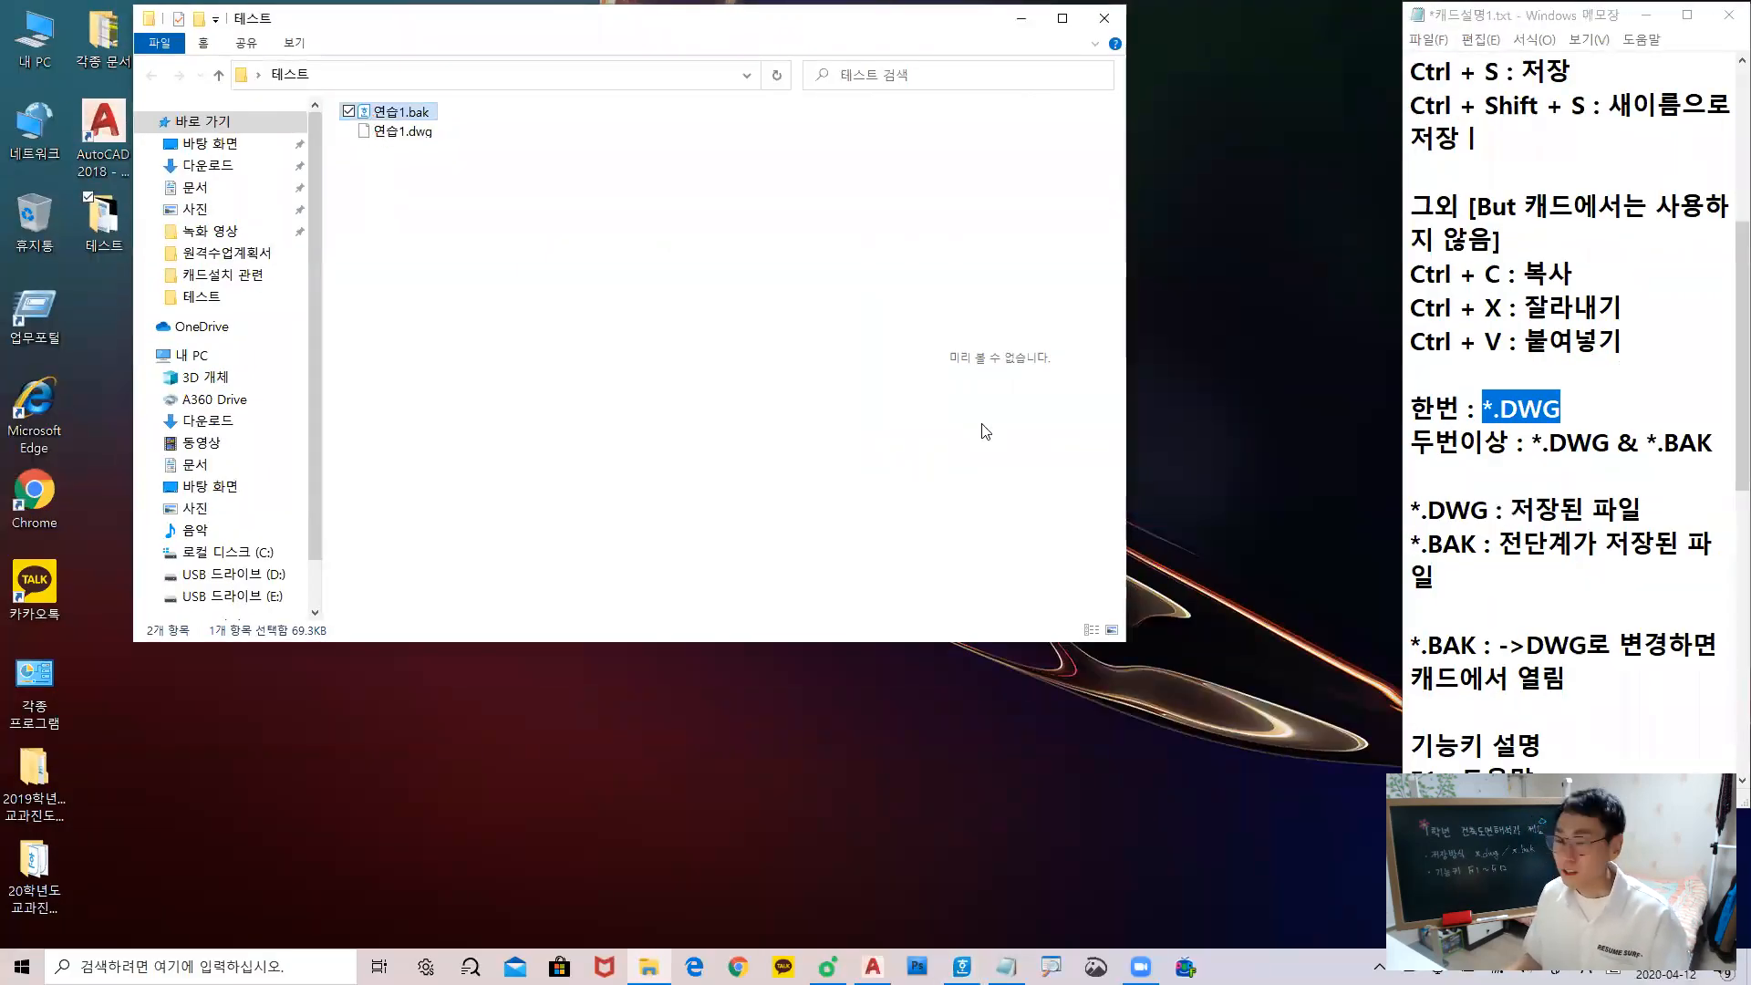
pyautogui.rightClick(381, 116)
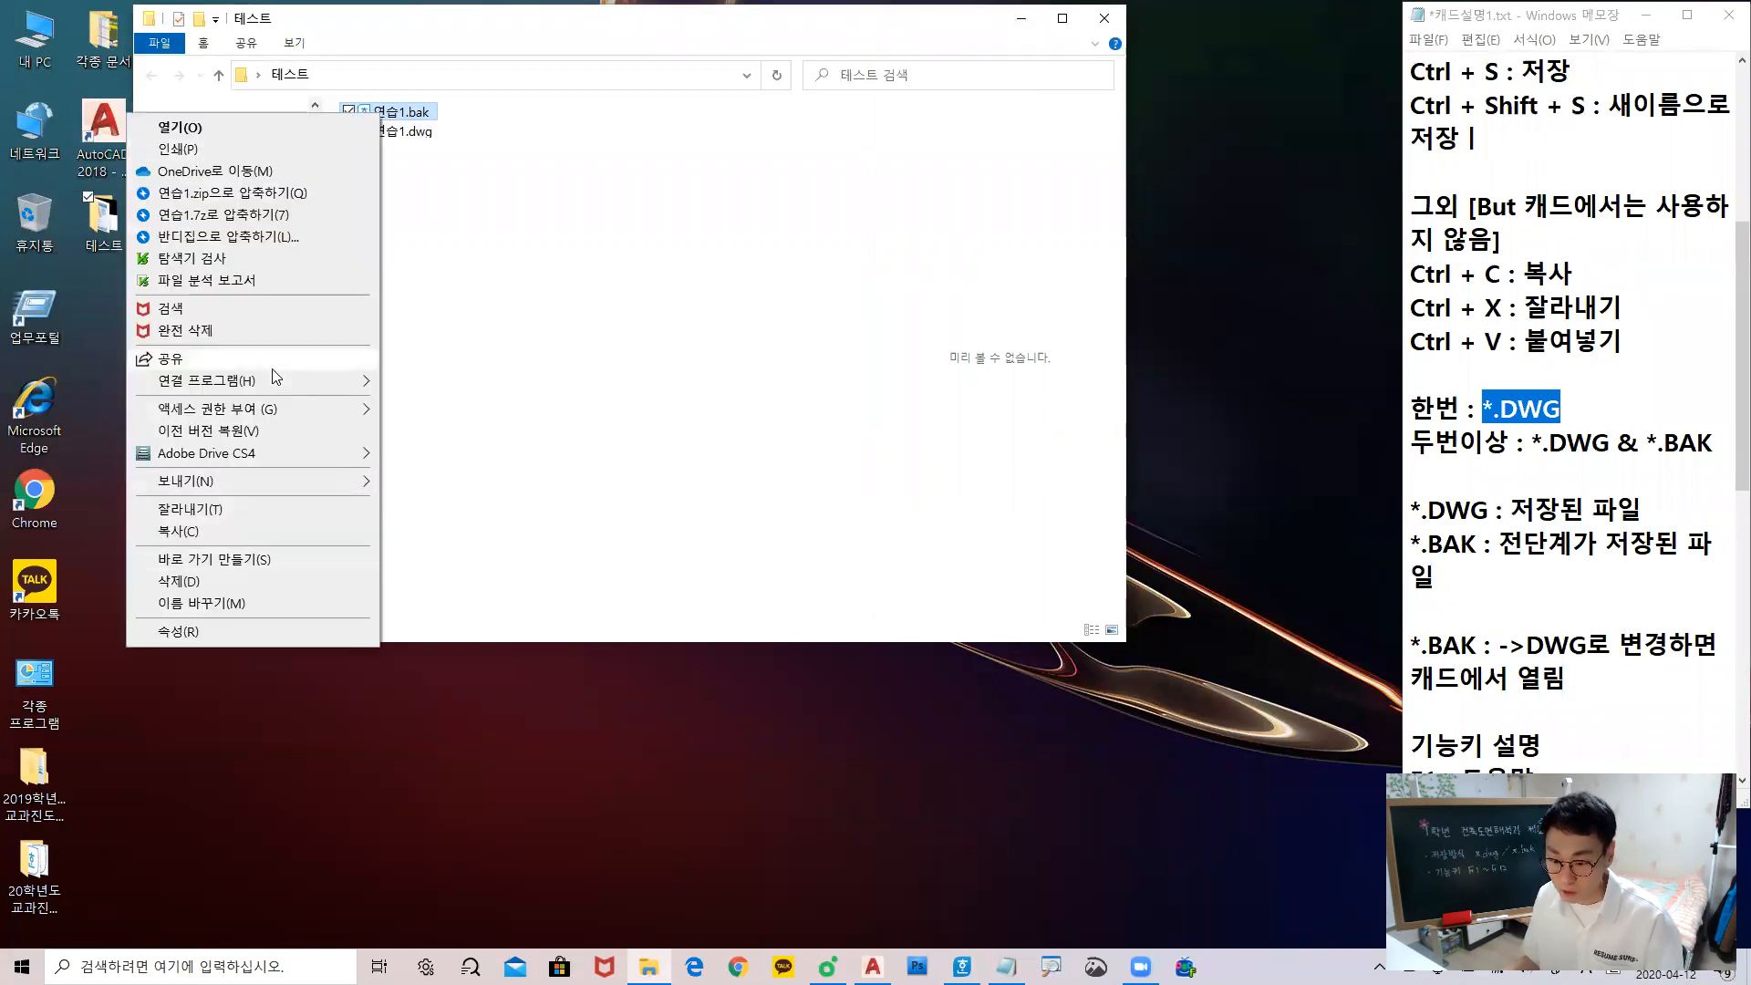
pyautogui.moveTo(278, 379)
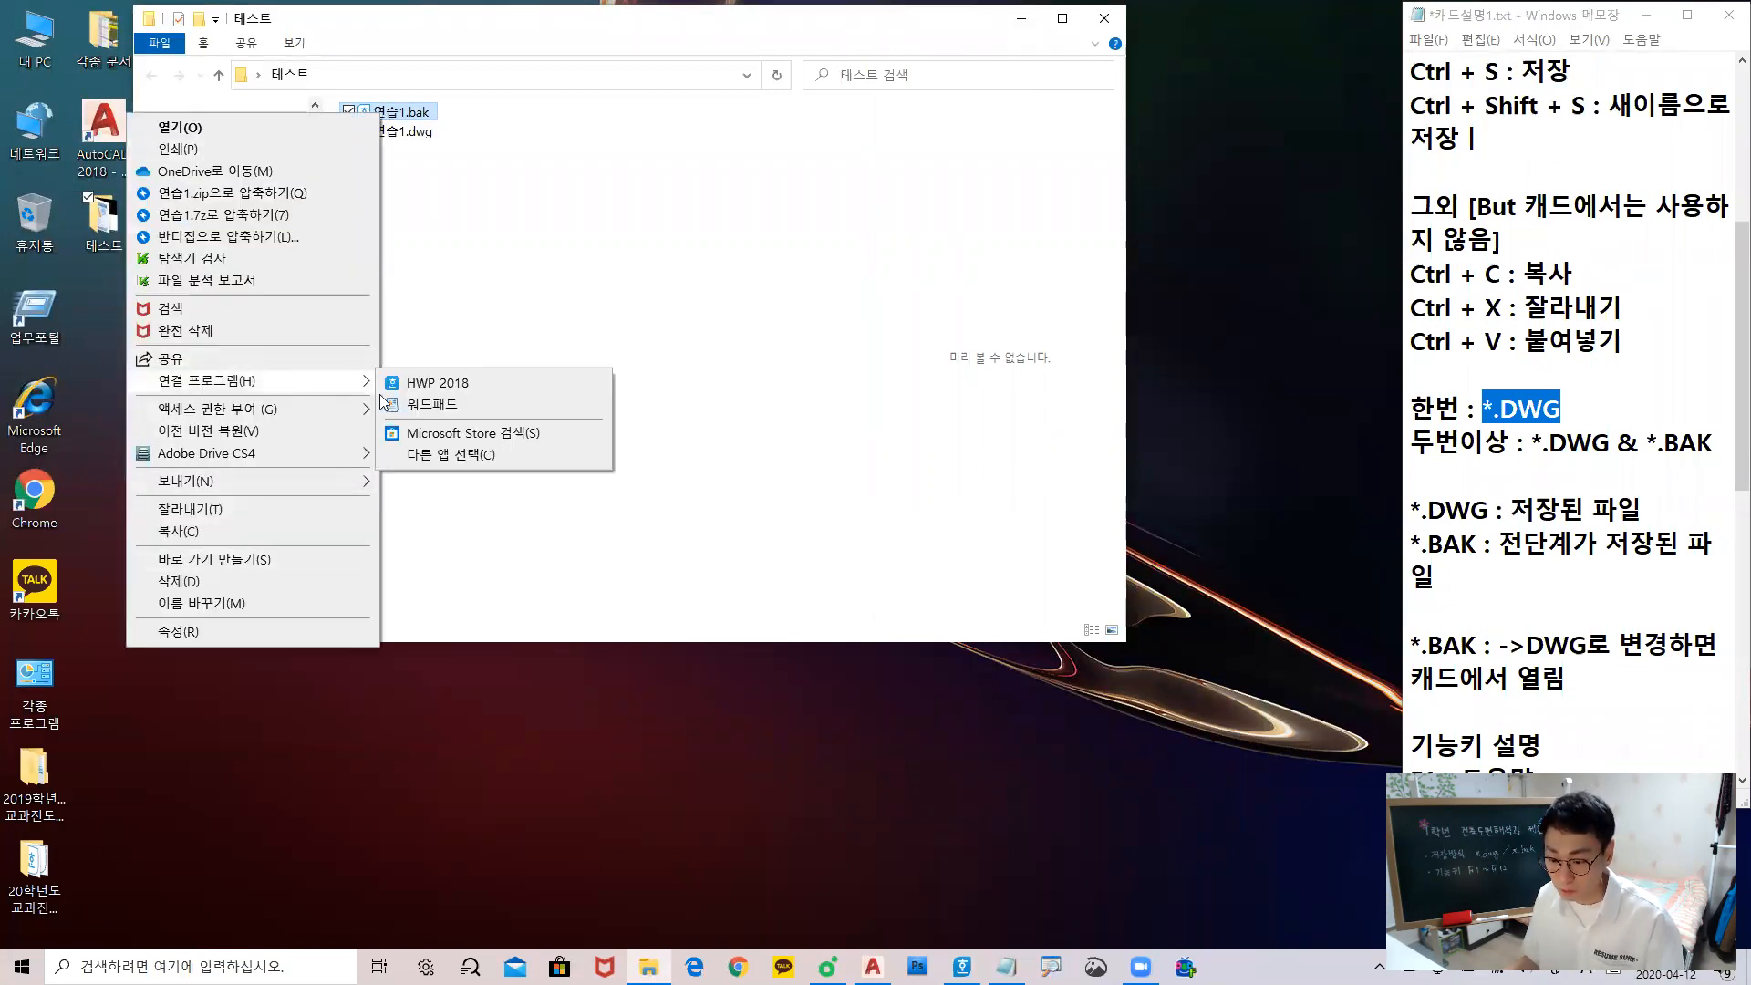
pyautogui.click(458, 464)
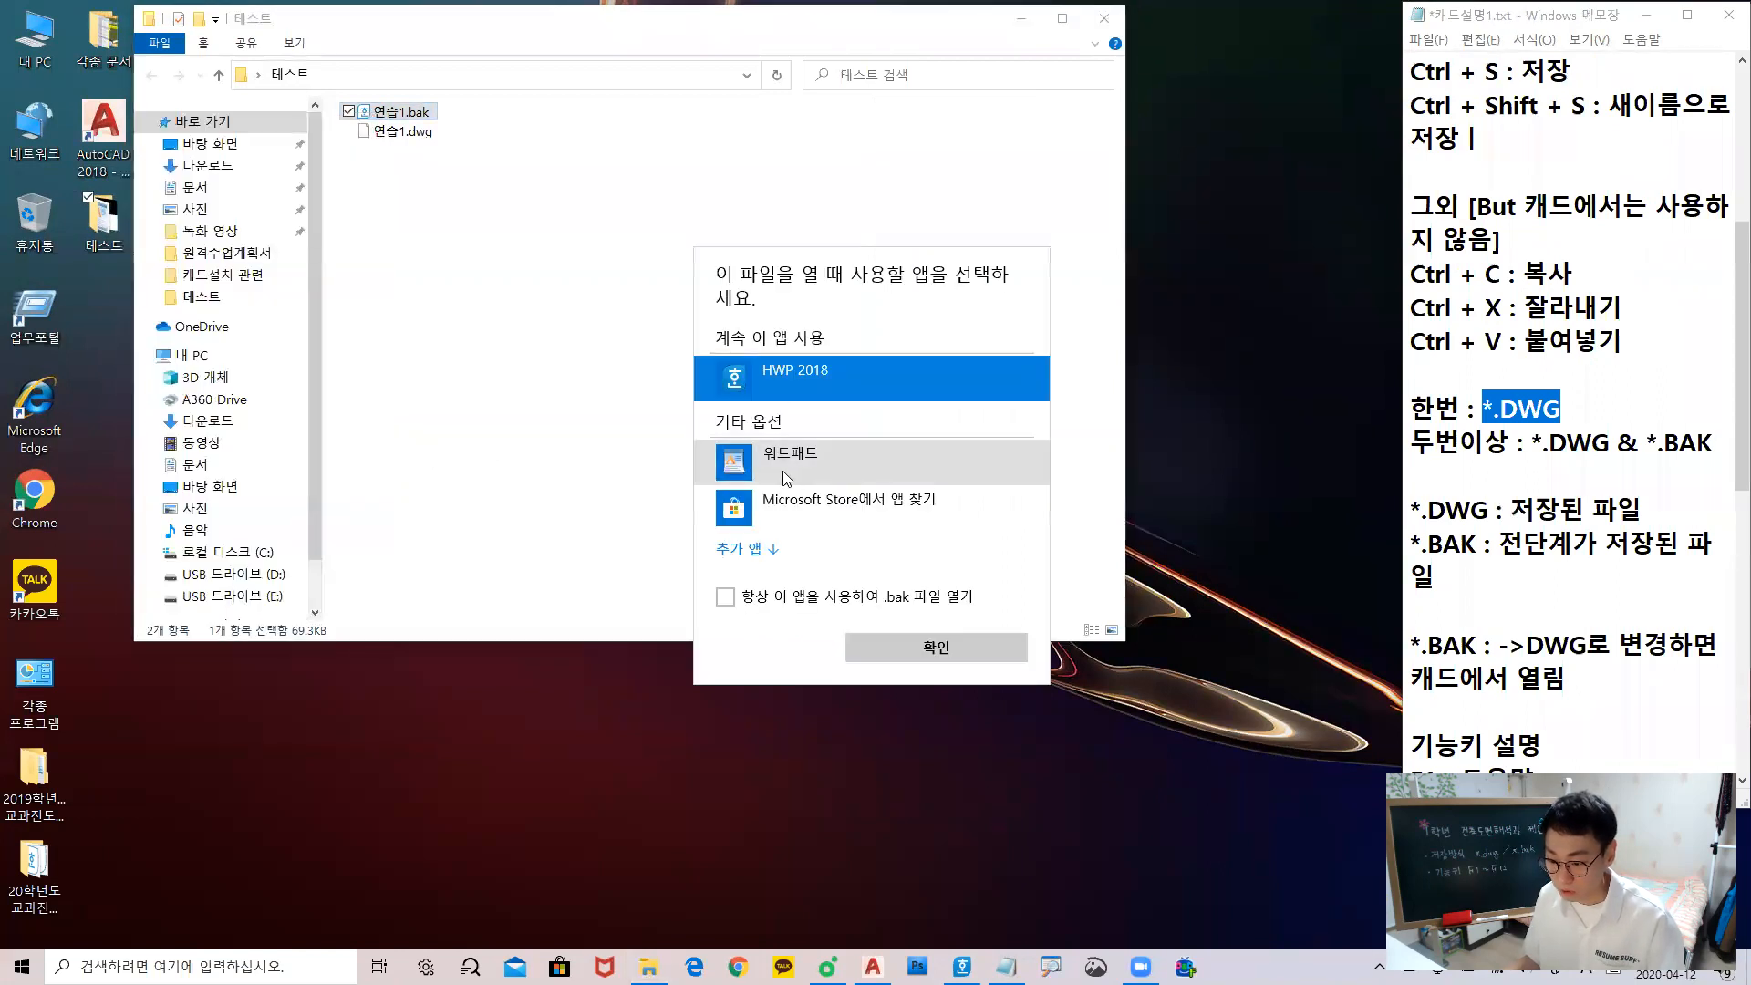
pyautogui.click(727, 594)
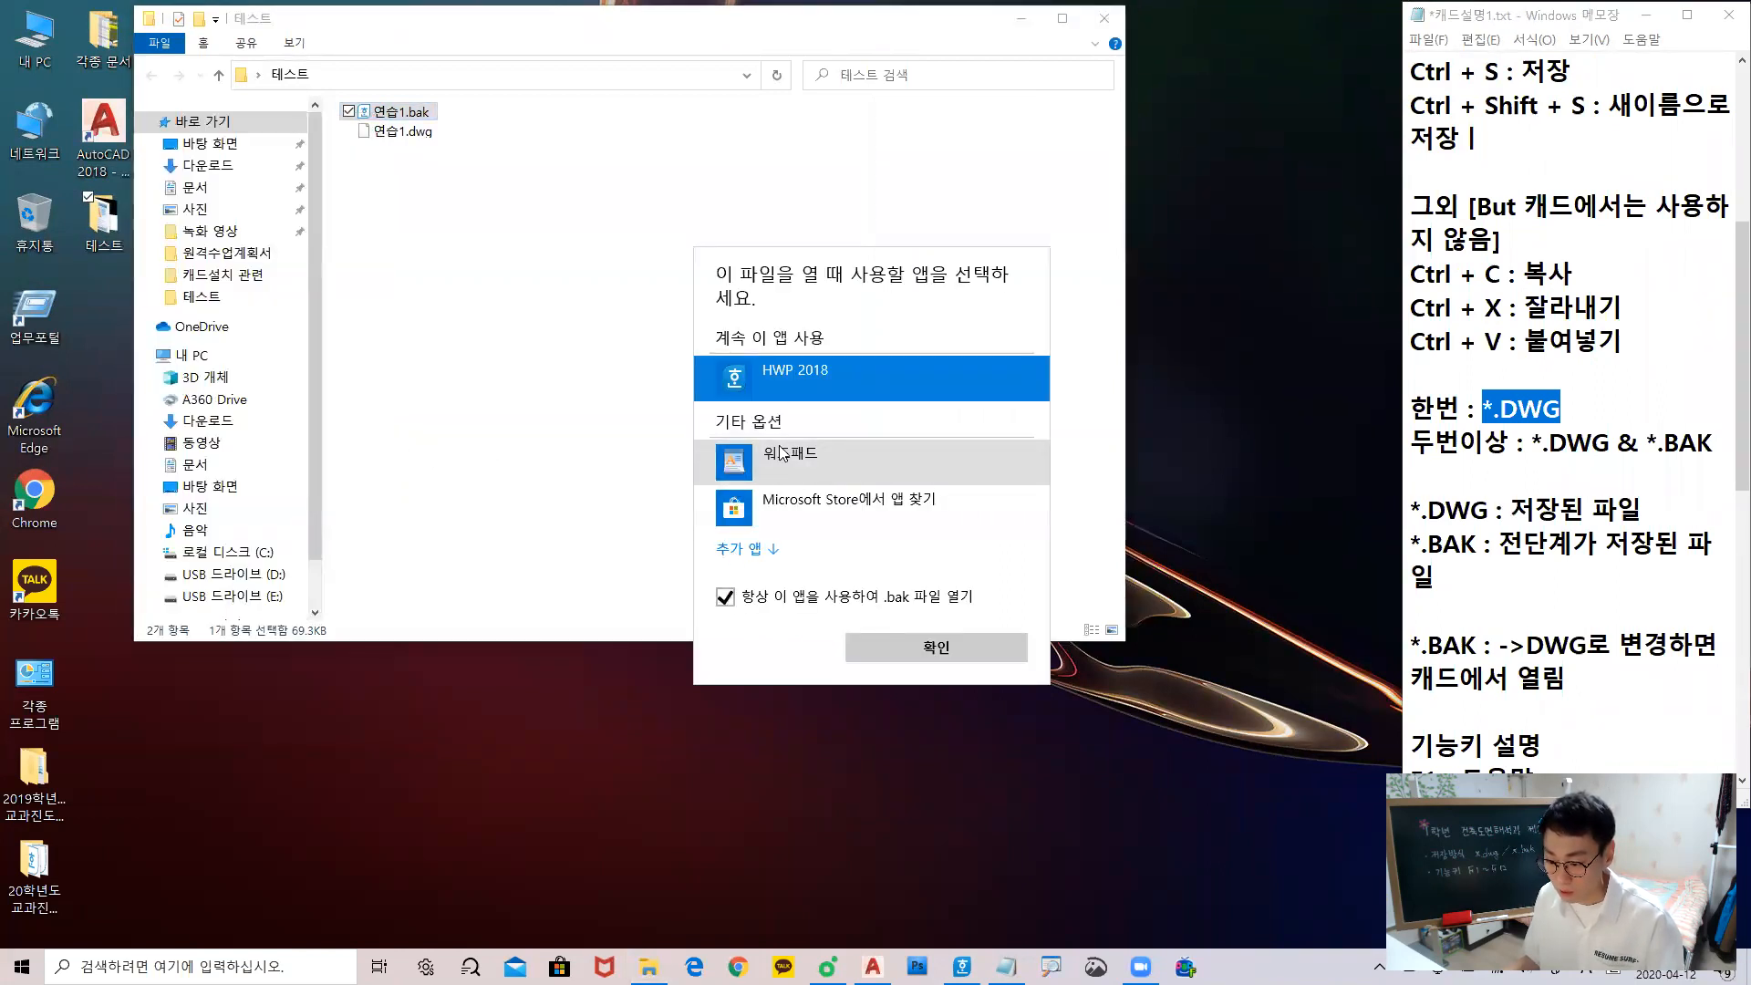
pyautogui.click(812, 476)
pyautogui.click(940, 646)
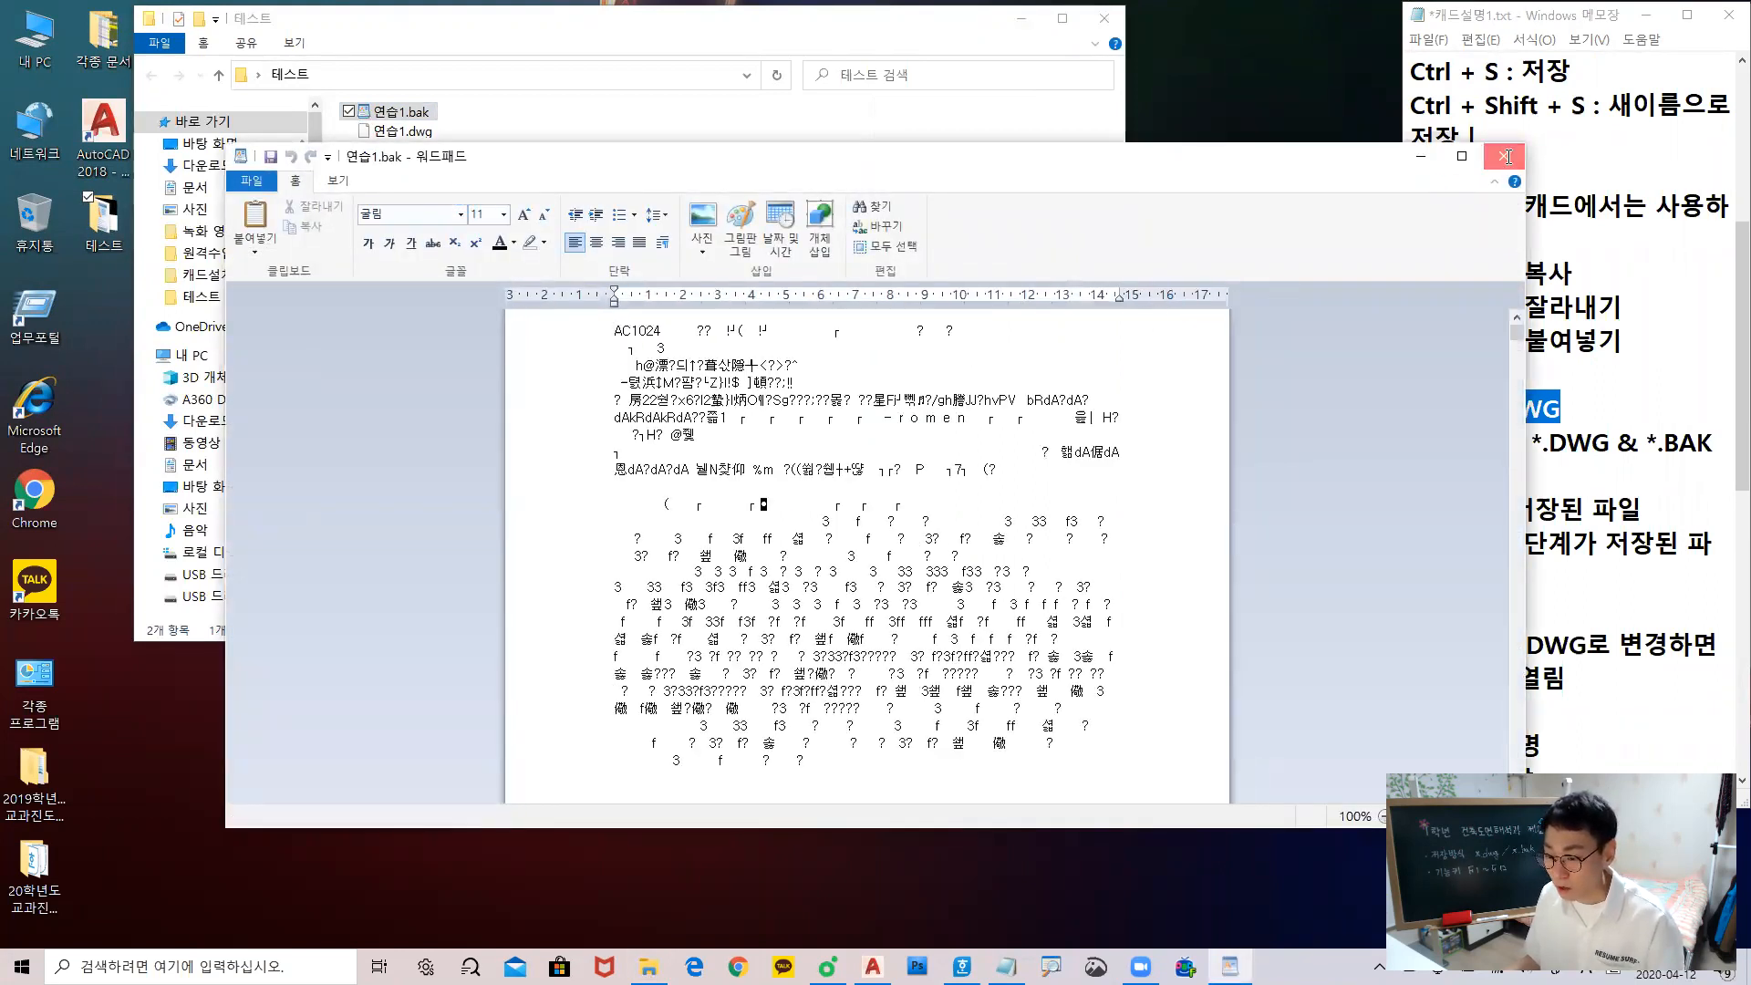
pyautogui.click(1504, 156)
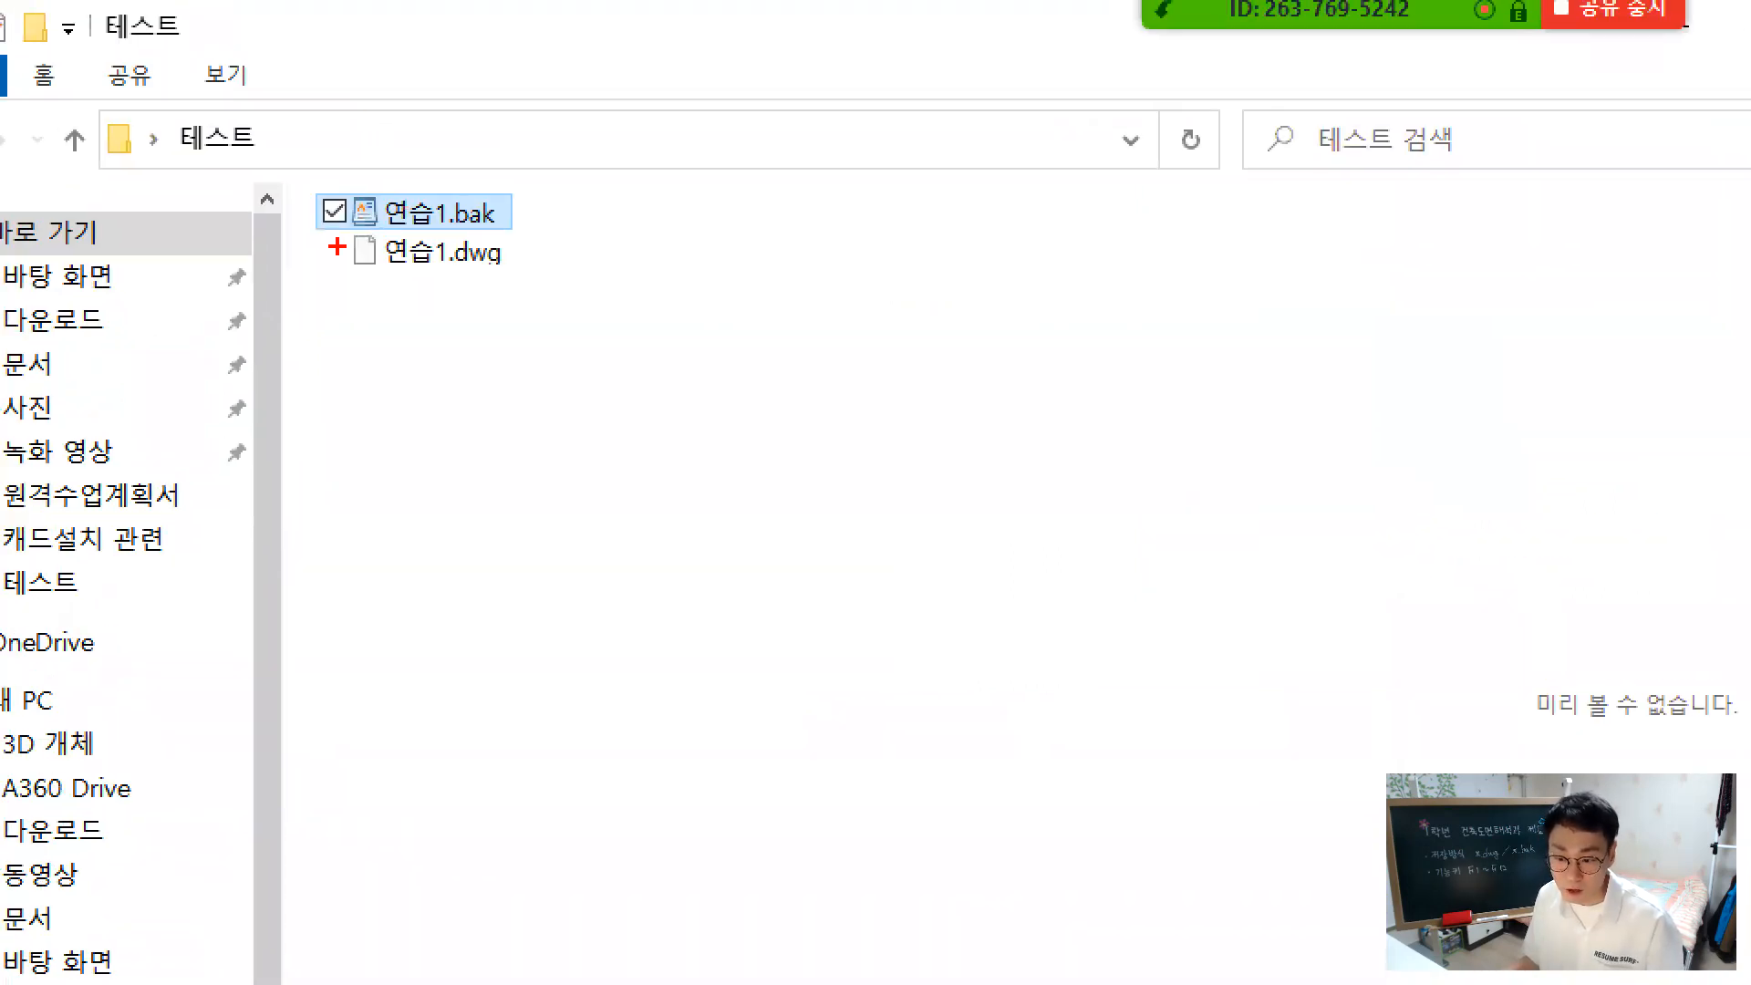
# Examine the 연습1.dwg and 연습1.bak files and the preview, check the 연습1 drawing in AutoCAD, and return to the 테스트 folder
pyautogui.moveTo(349, 252)
pyautogui.mouseDown()
pyautogui.moveTo(508, 242)
pyautogui.moveTo(310, 244)
pyautogui.moveTo(516, 237)
pyautogui.moveTo(425, 232)
pyautogui.moveTo(525, 187)
pyautogui.moveTo(483, 226)
pyautogui.mouseUp()
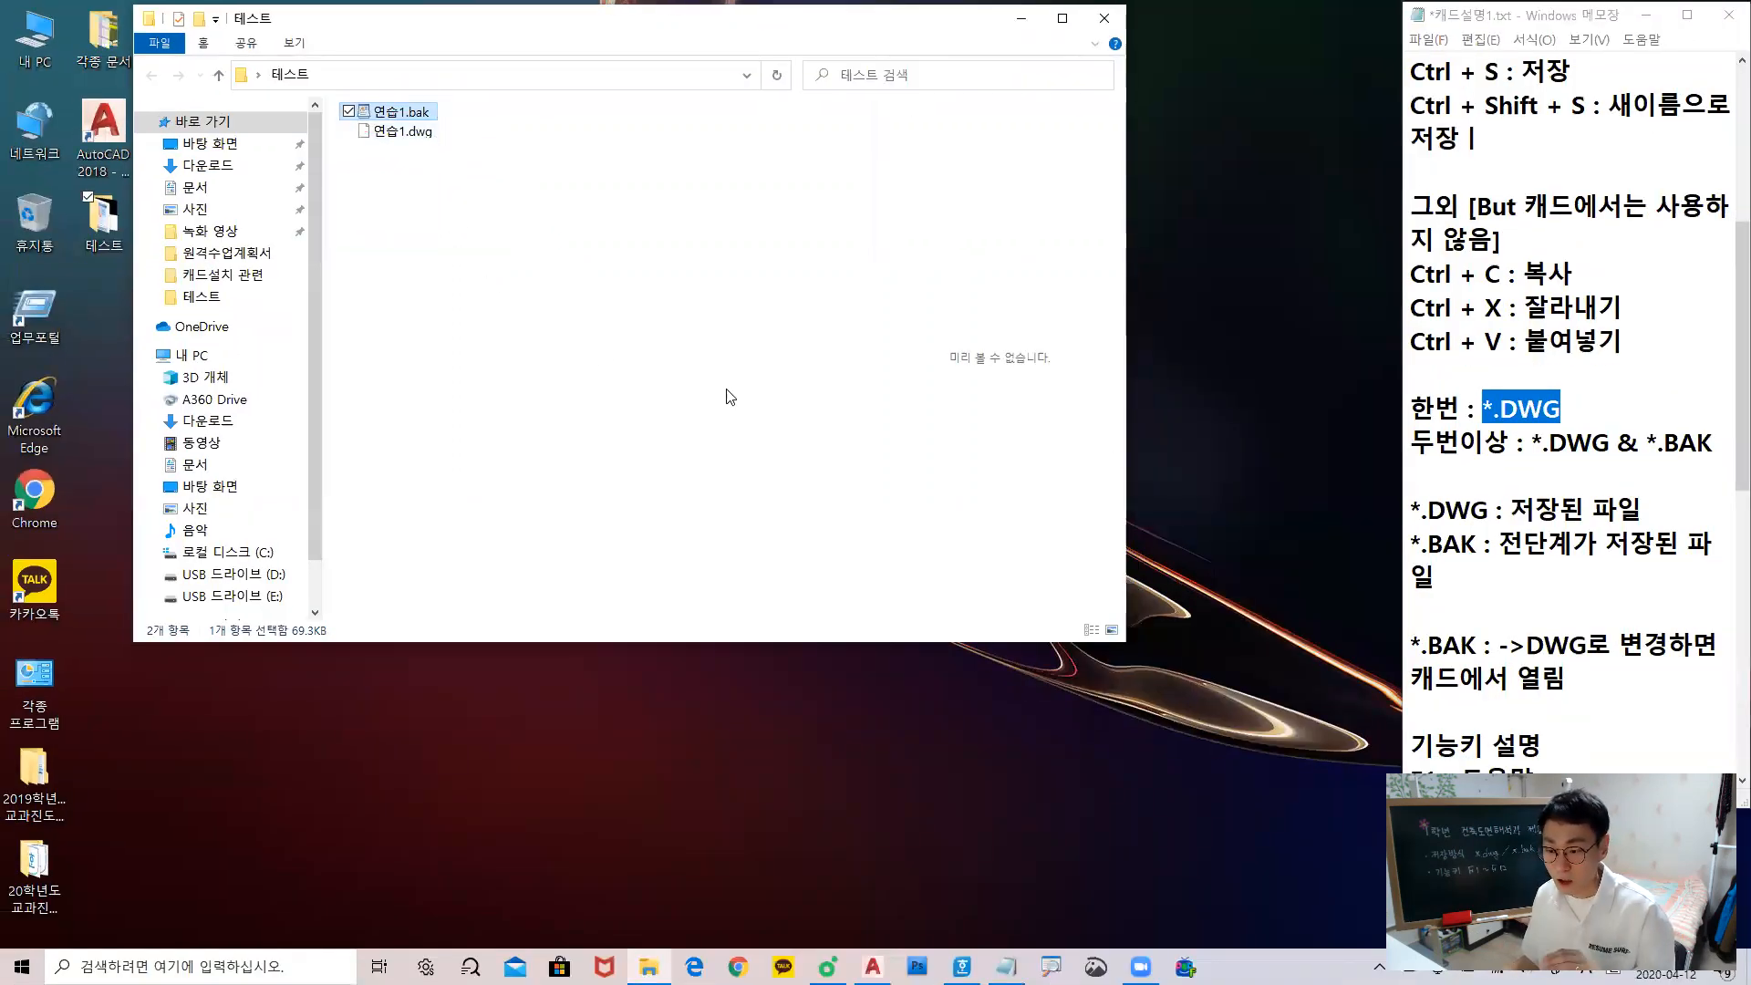
pyautogui.click(1551, 379)
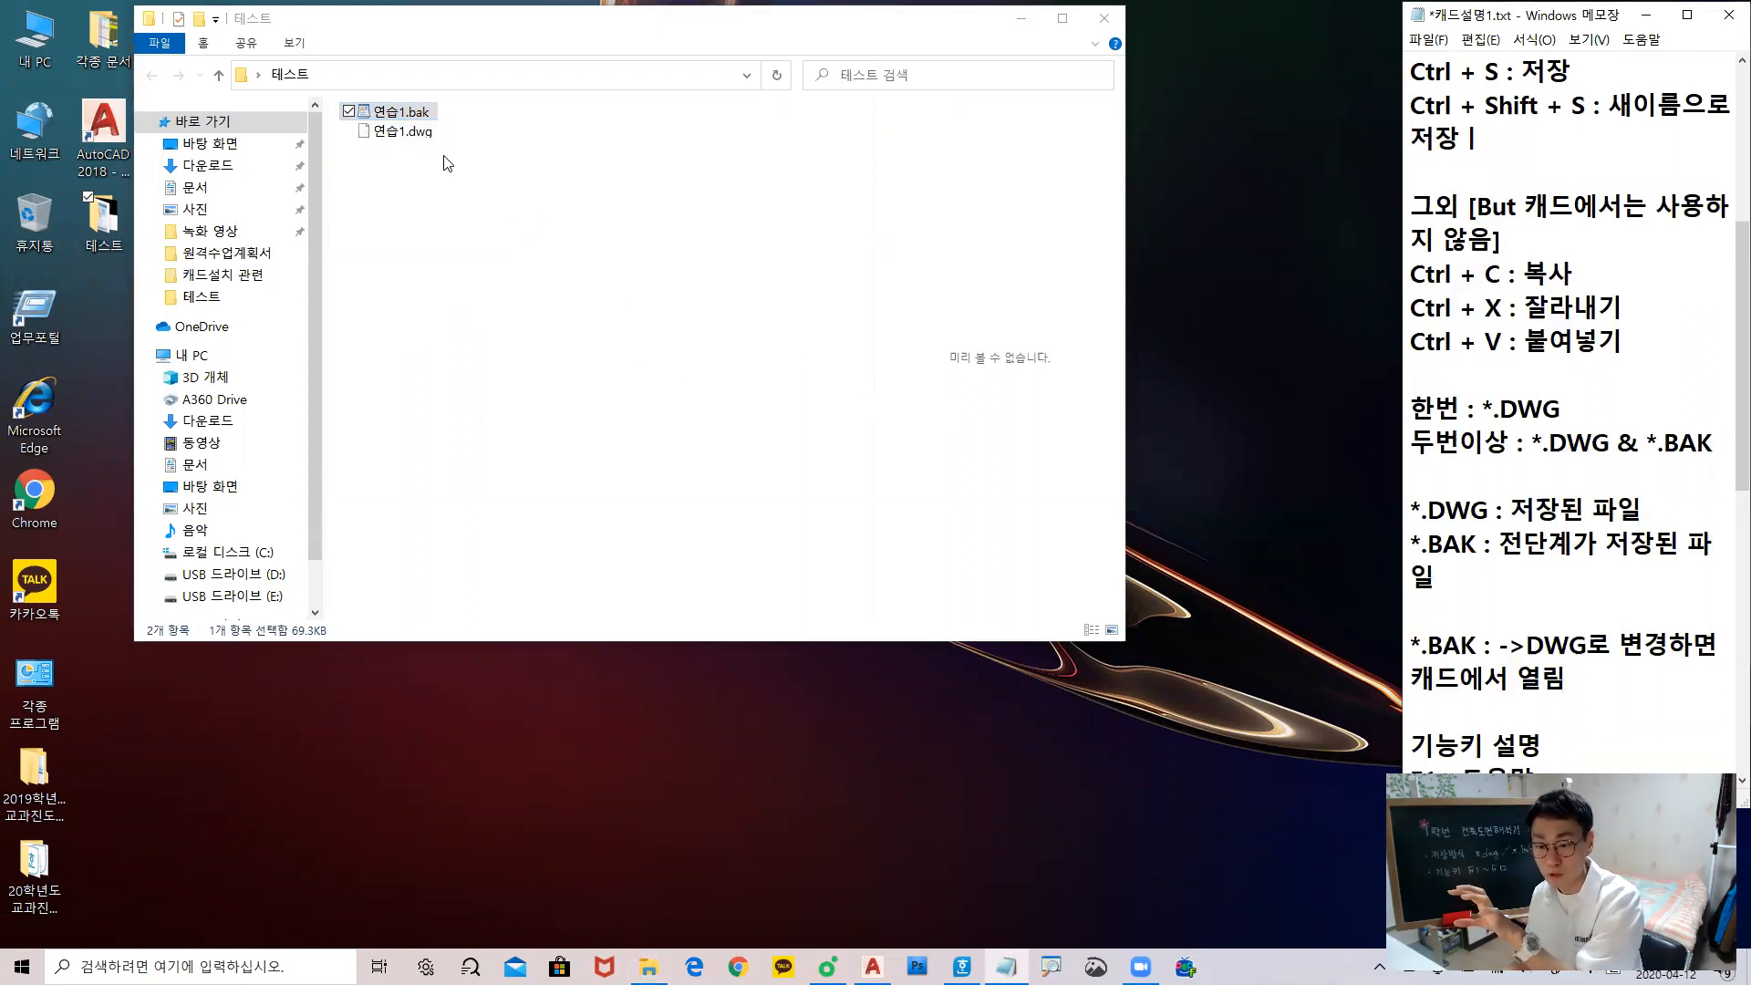
pyautogui.click(417, 135)
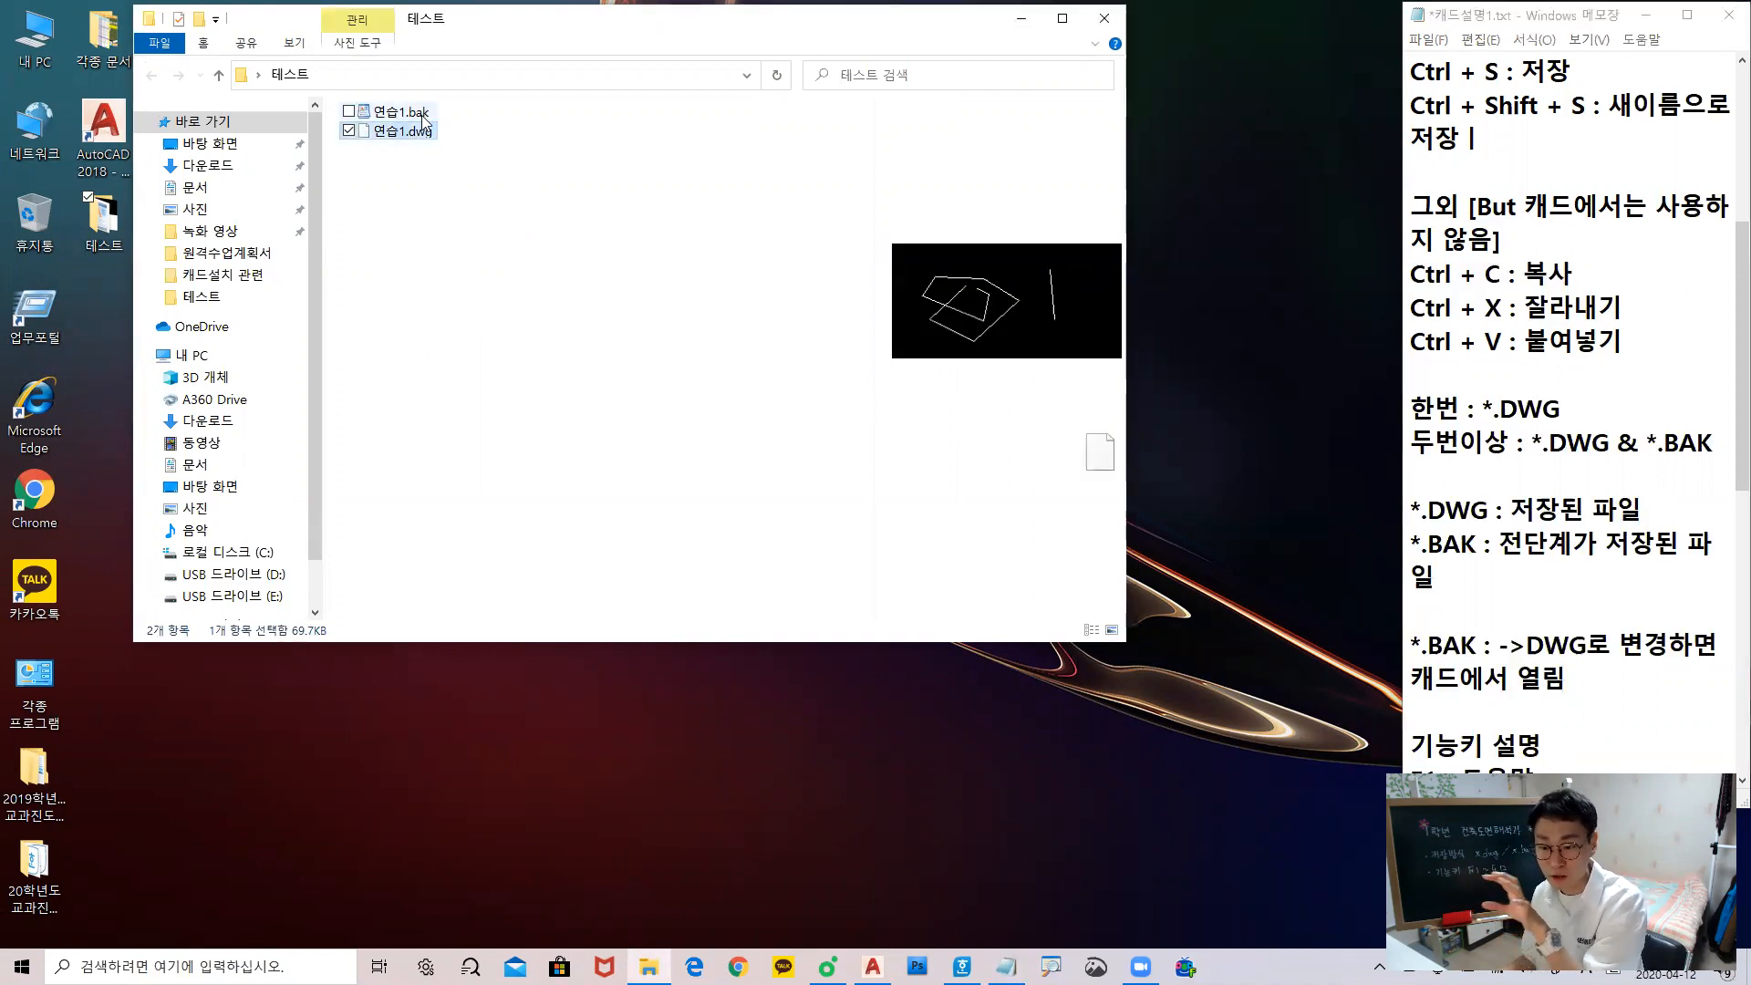
pyautogui.click(422, 115)
pyautogui.click(420, 133)
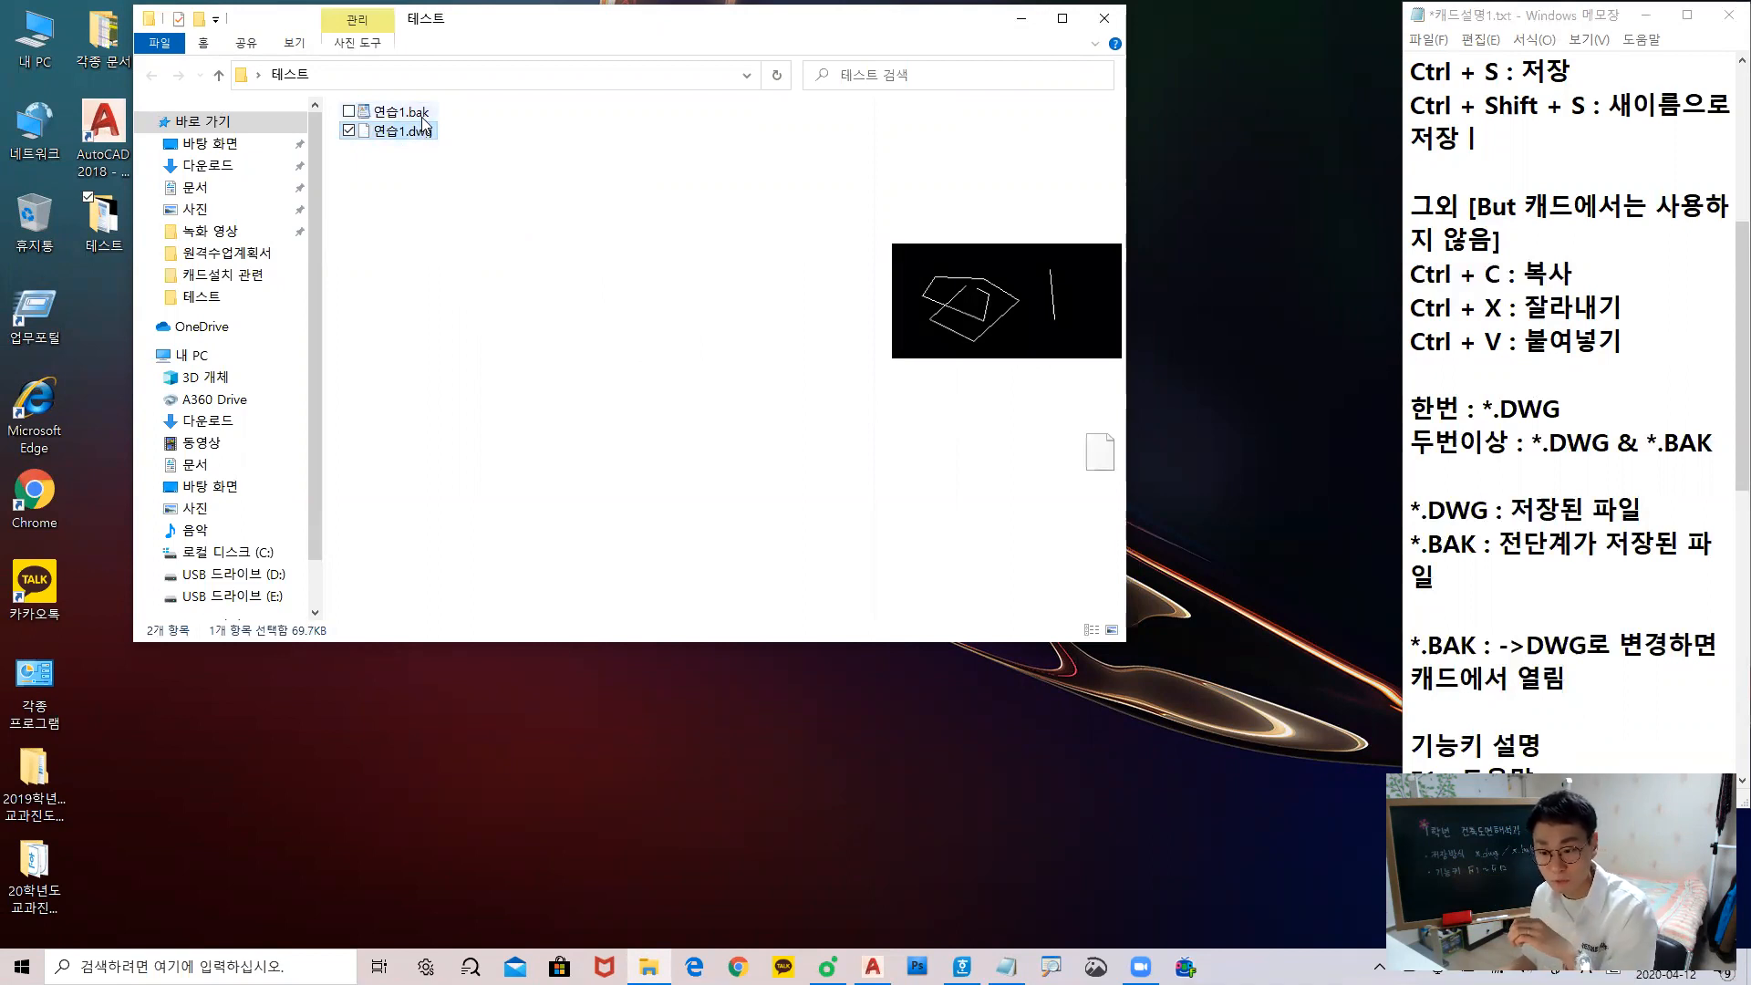
pyautogui.moveTo(423, 121)
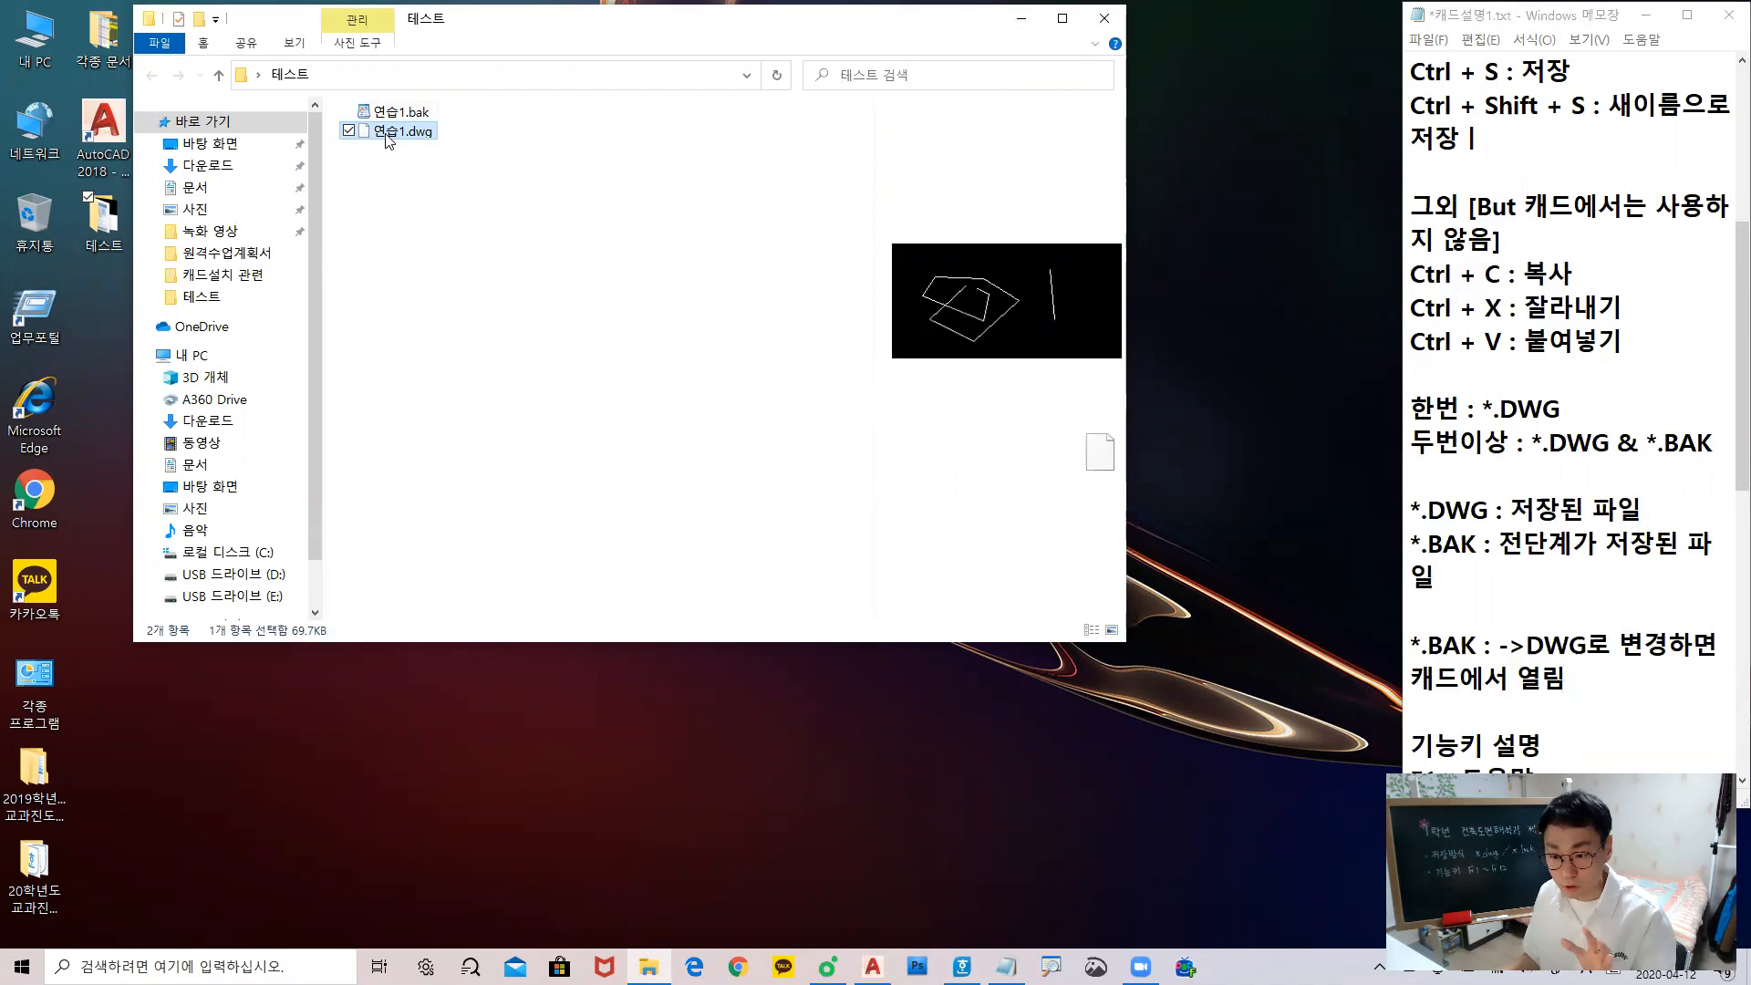
pyautogui.moveTo(388, 141)
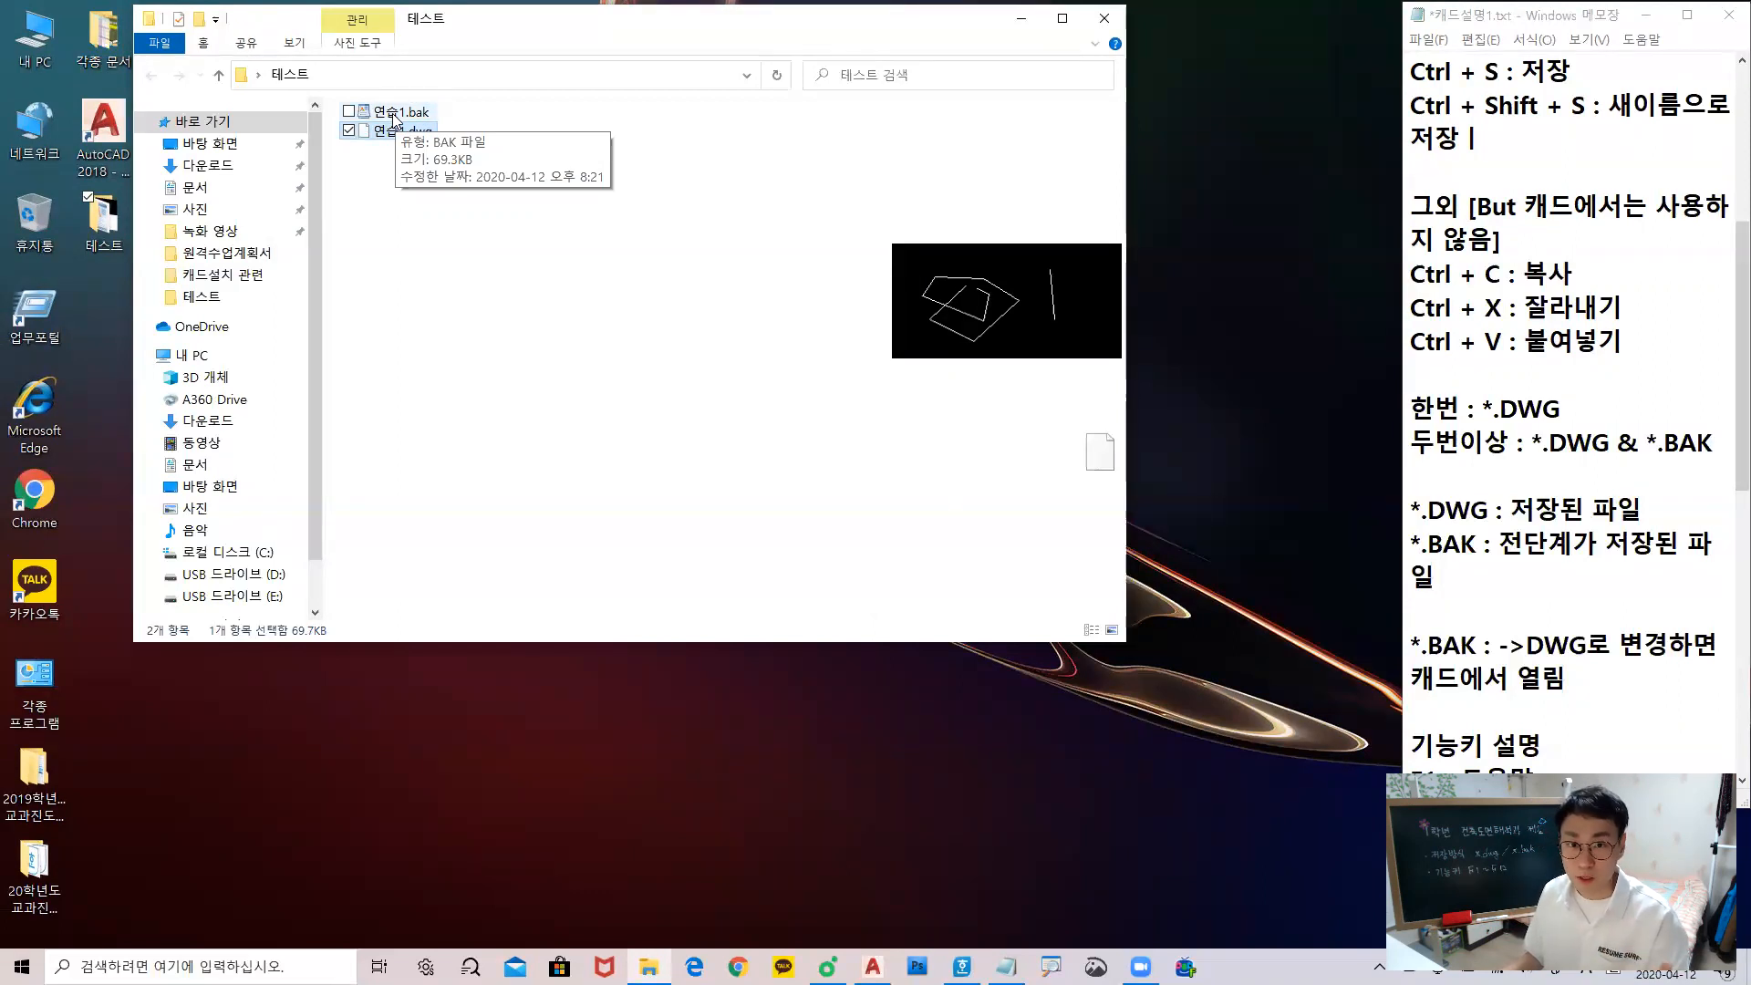
pyautogui.click(398, 216)
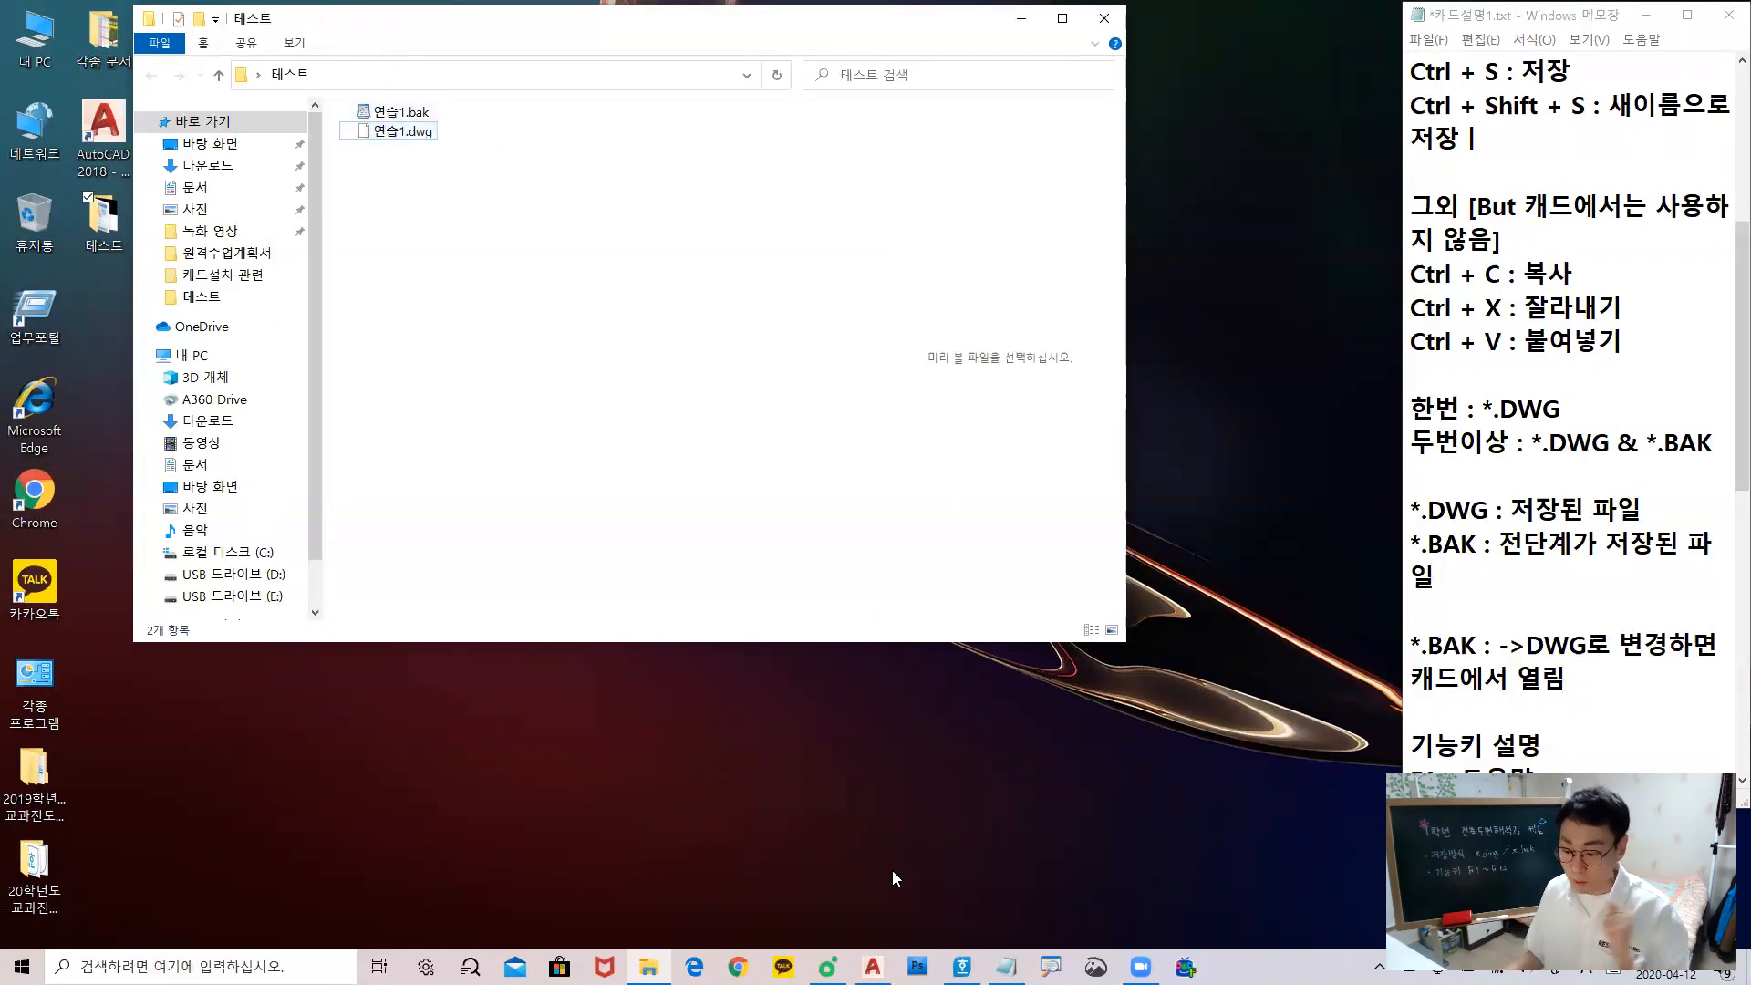
pyautogui.click(873, 966)
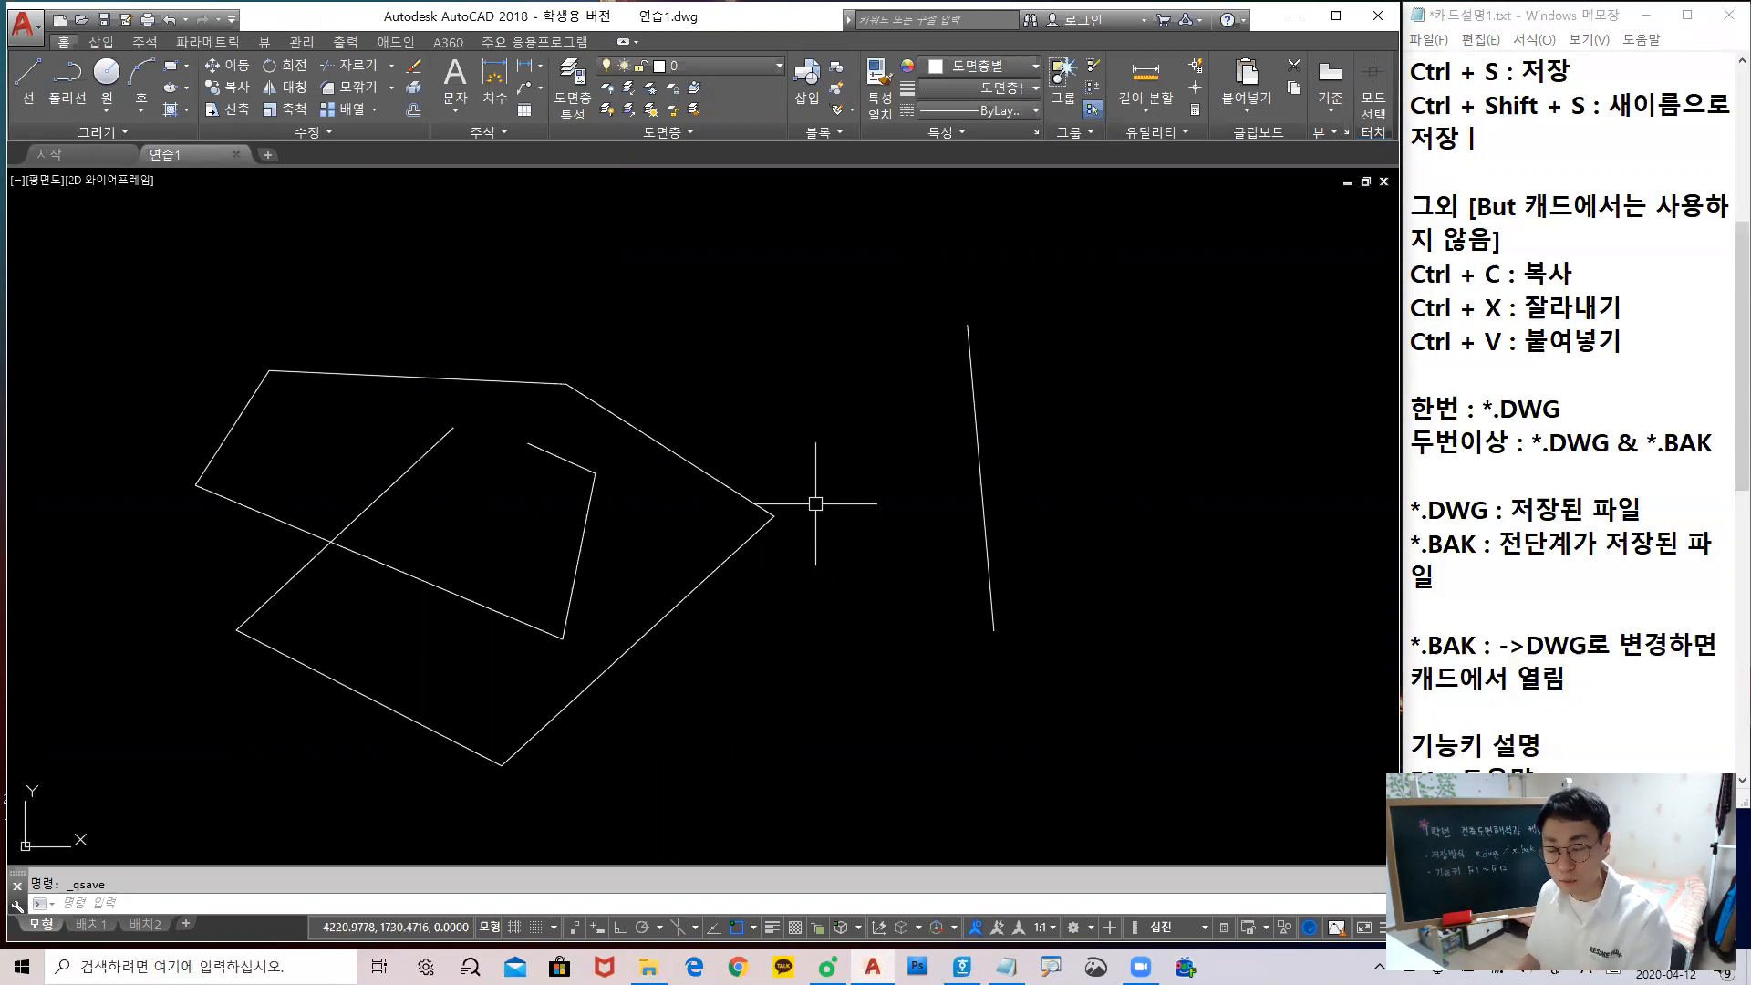
pyautogui.click(1294, 16)
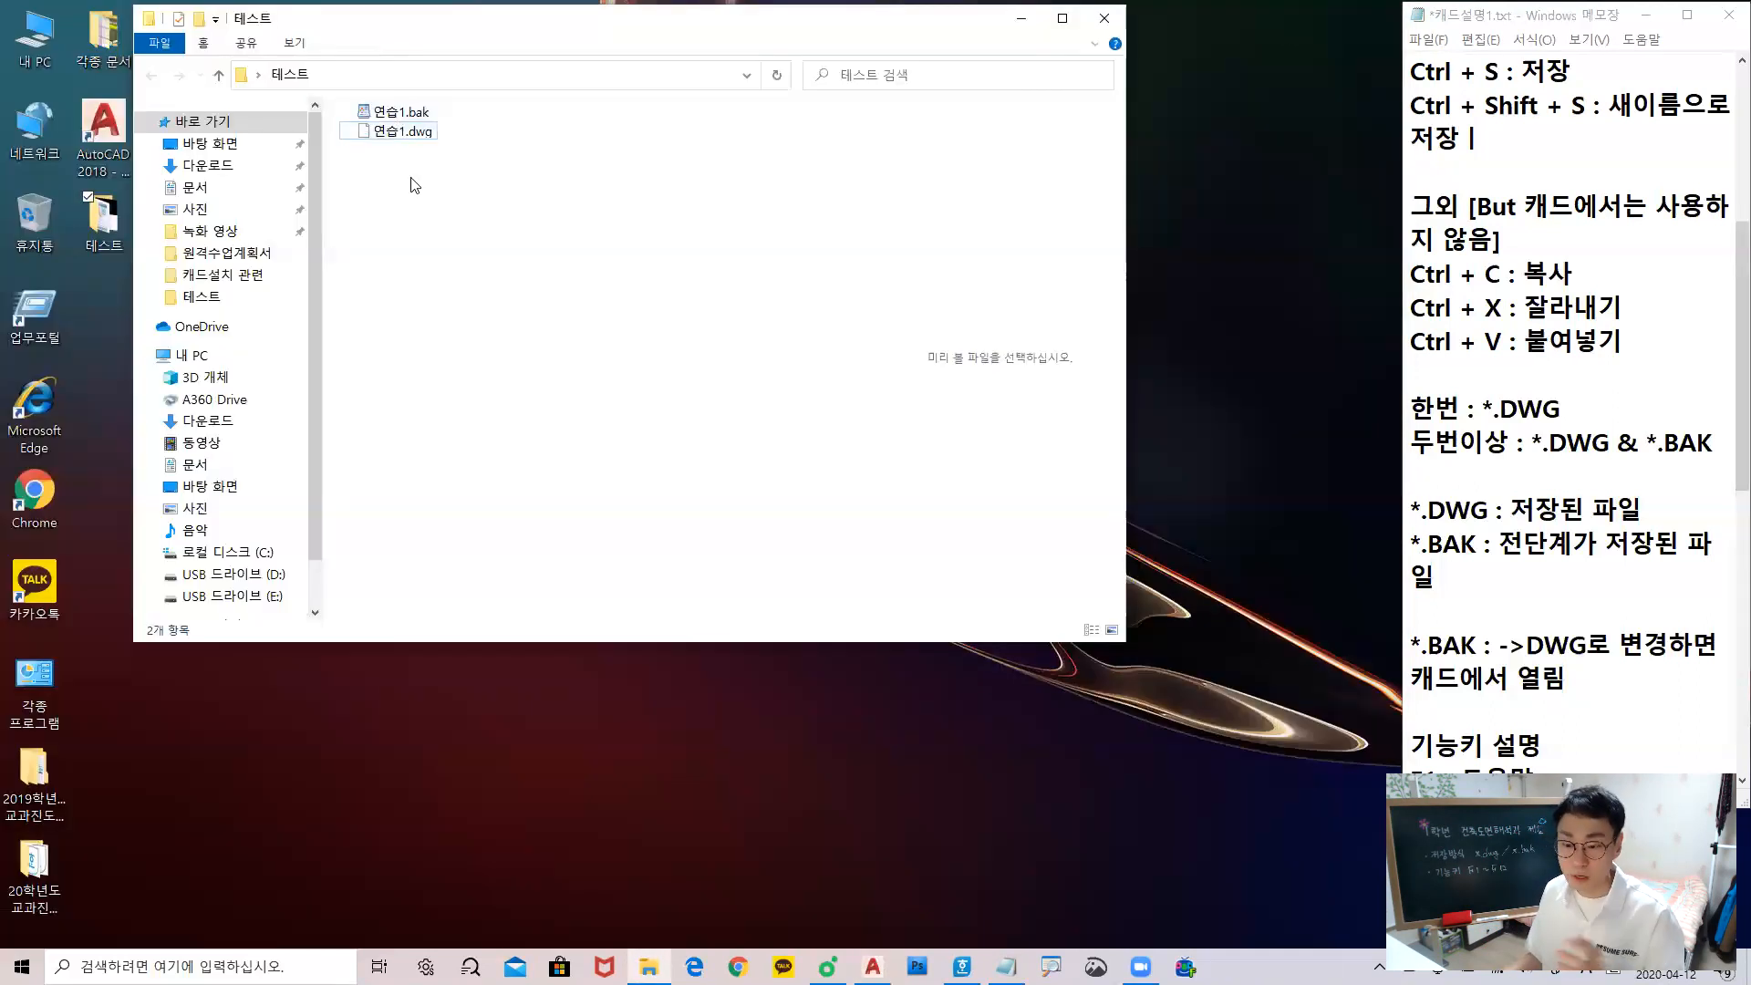
# Rename the file 연습1.bak as 연습2.dwg and accept the extension change
pyautogui.rightClick(415, 113)
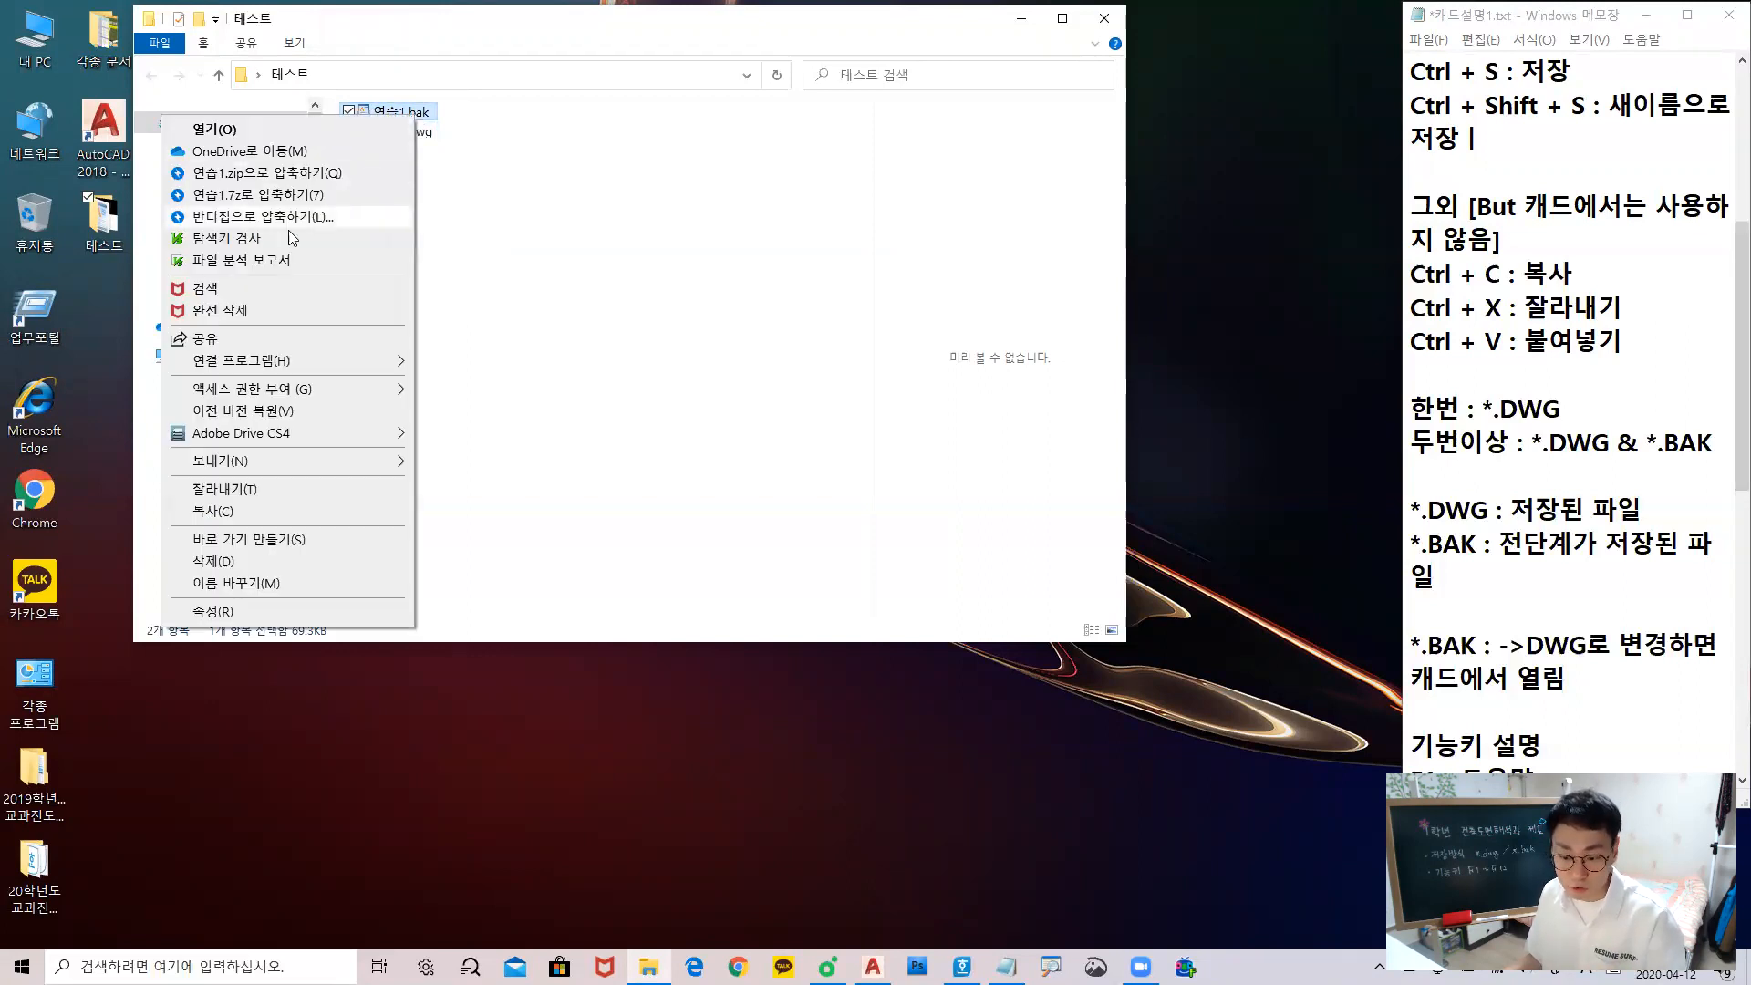
pyautogui.click(258, 584)
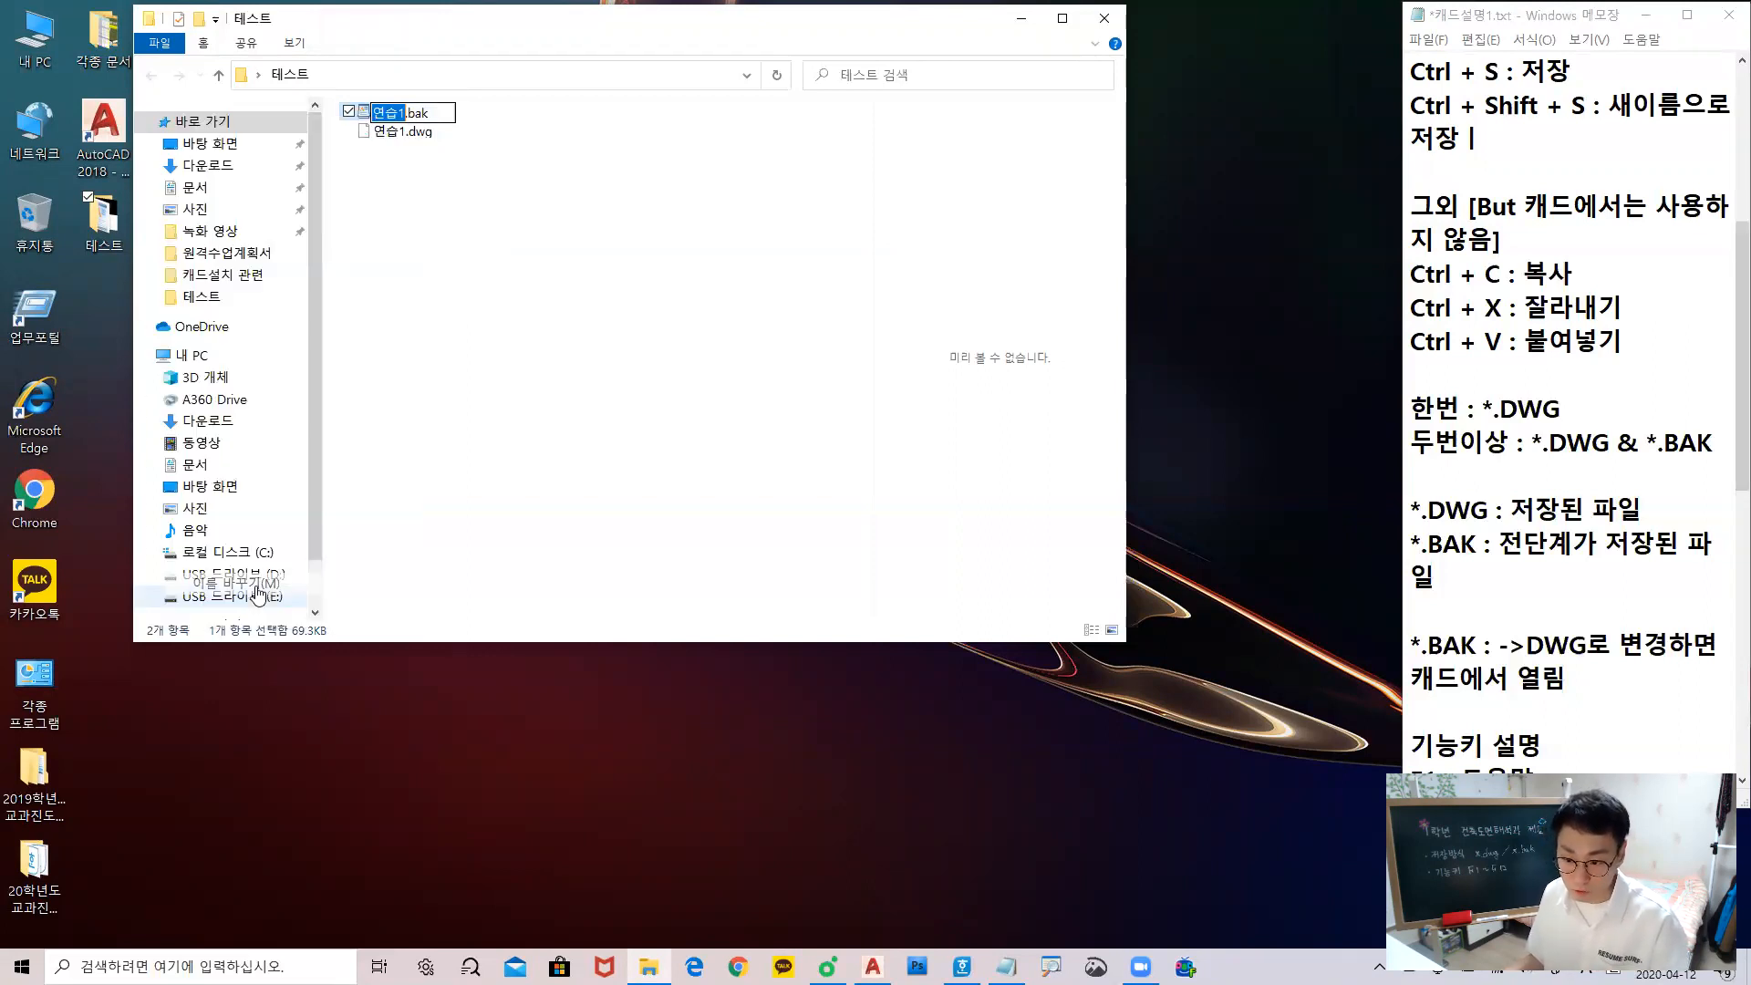
pyautogui.click(402, 113)
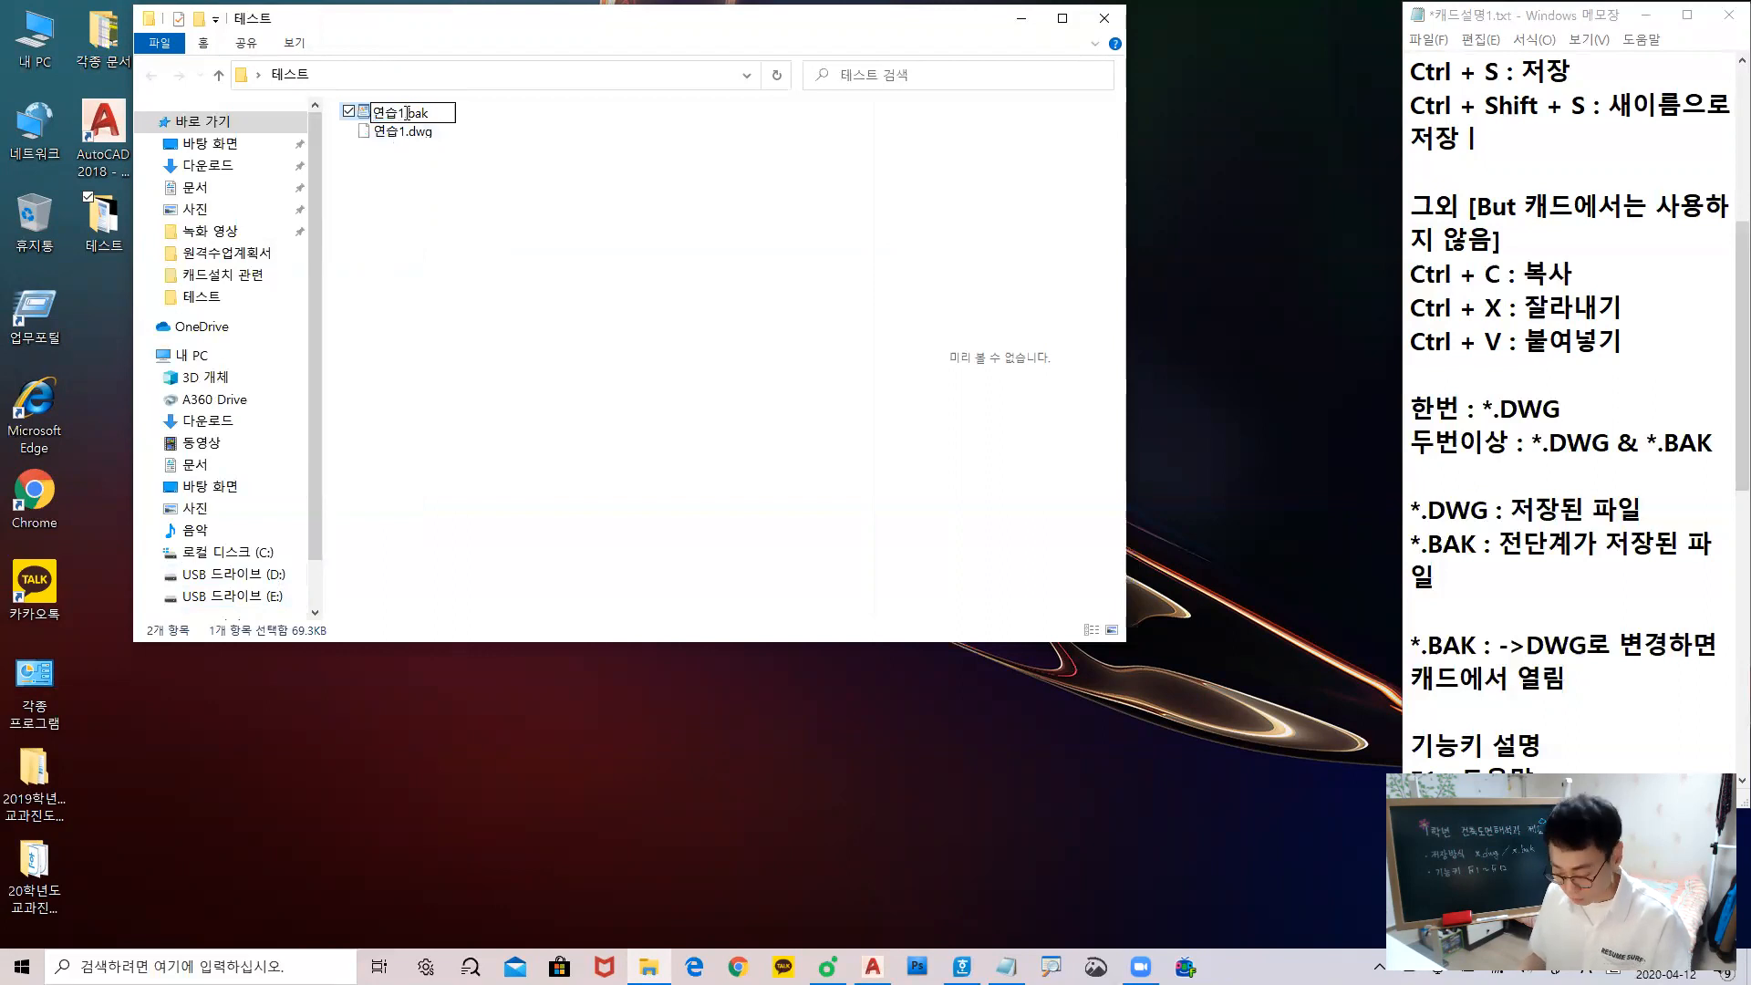
pyautogui.press('BackSpace')
pyautogui.write('2')
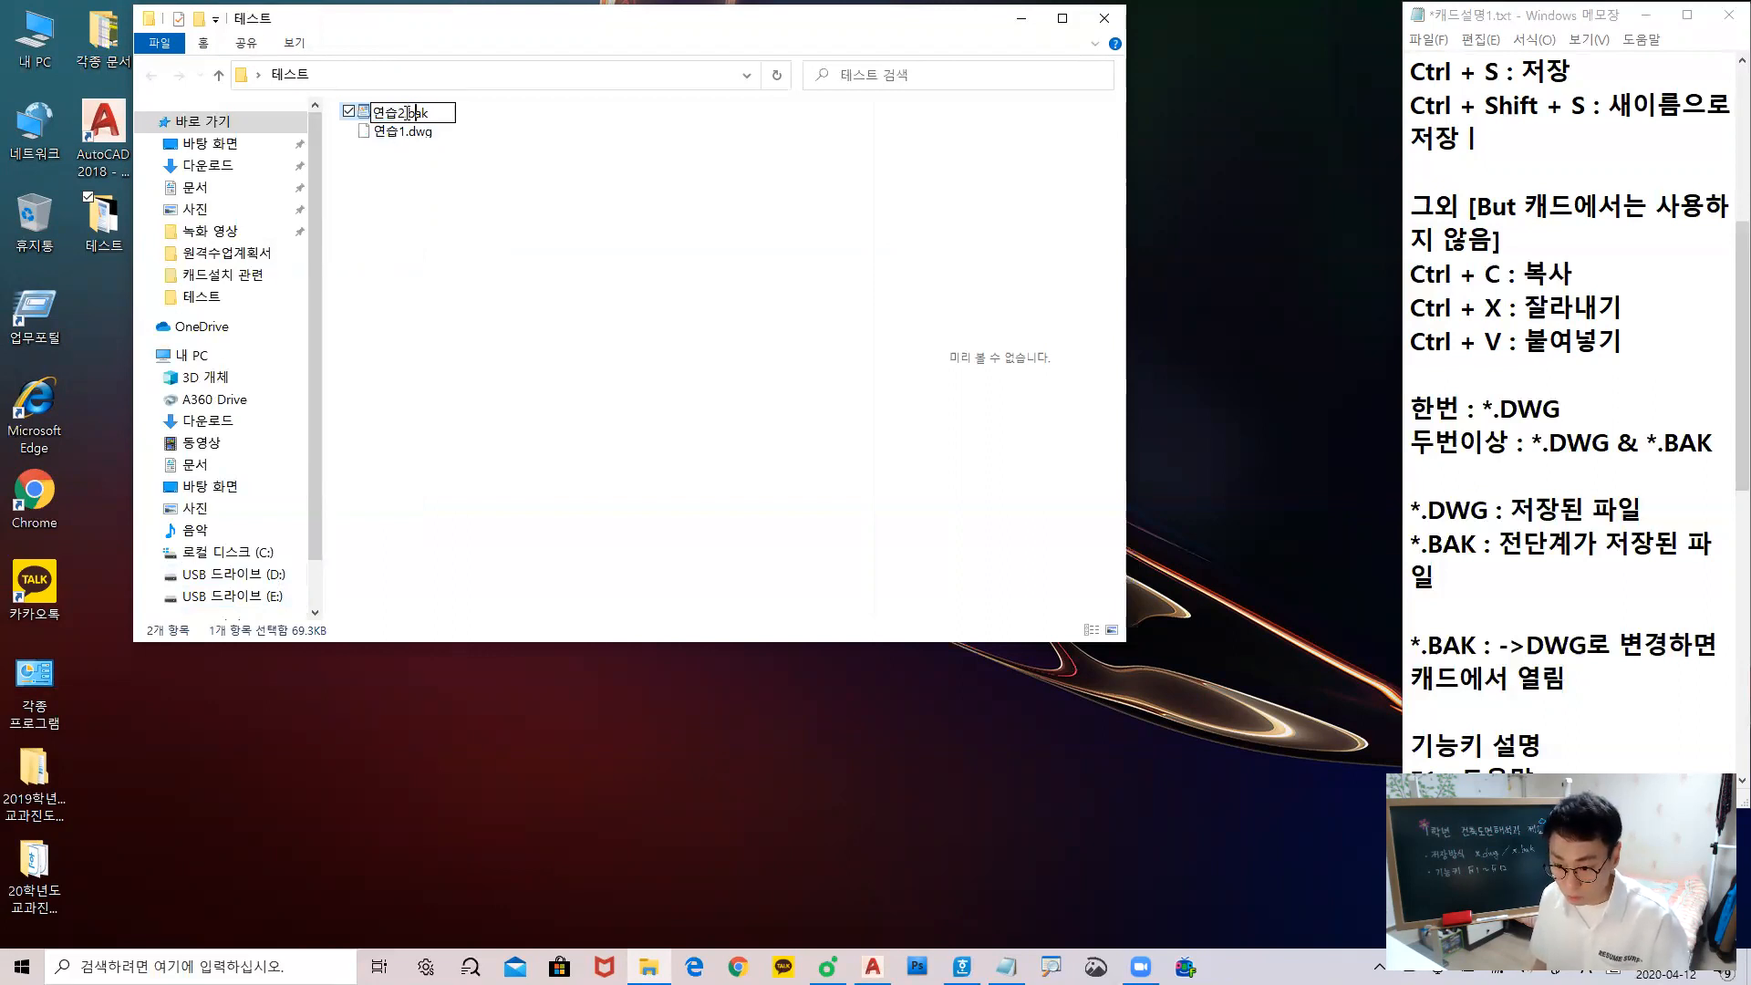
pyautogui.press('Delete')
pyautogui.press('Delete')
pyautogui.press('Delete')
pyautogui.press('Delete')
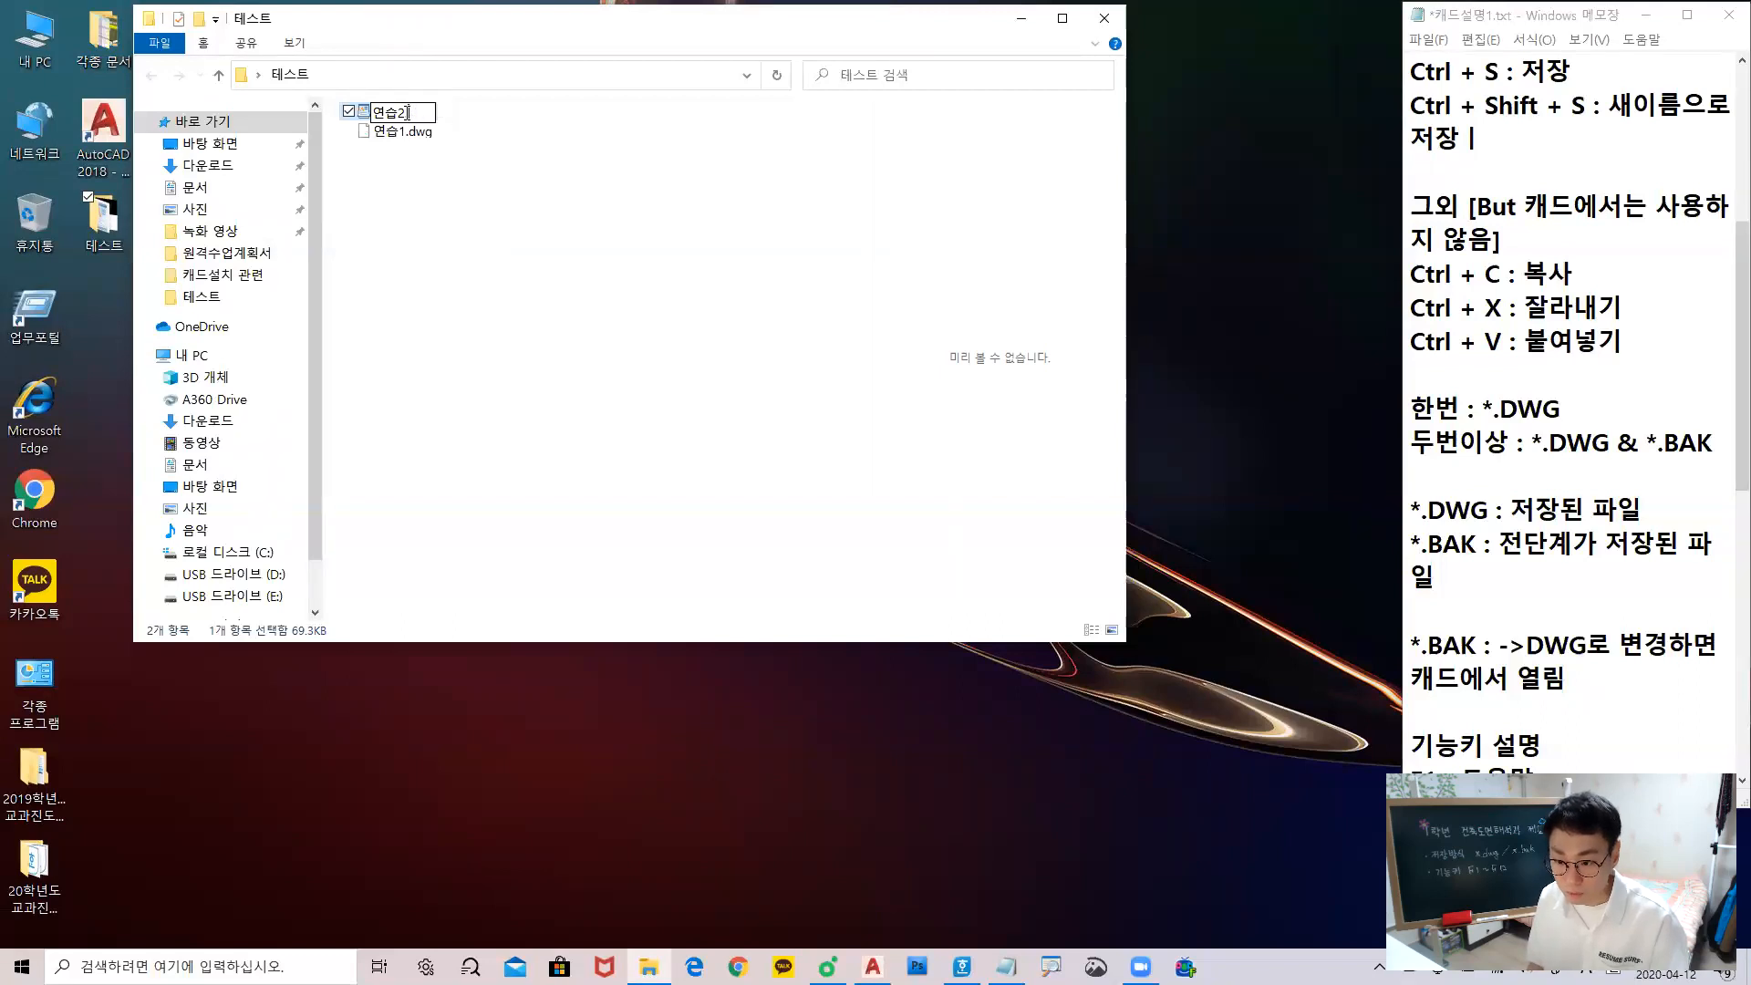
pyautogui.write('.d')
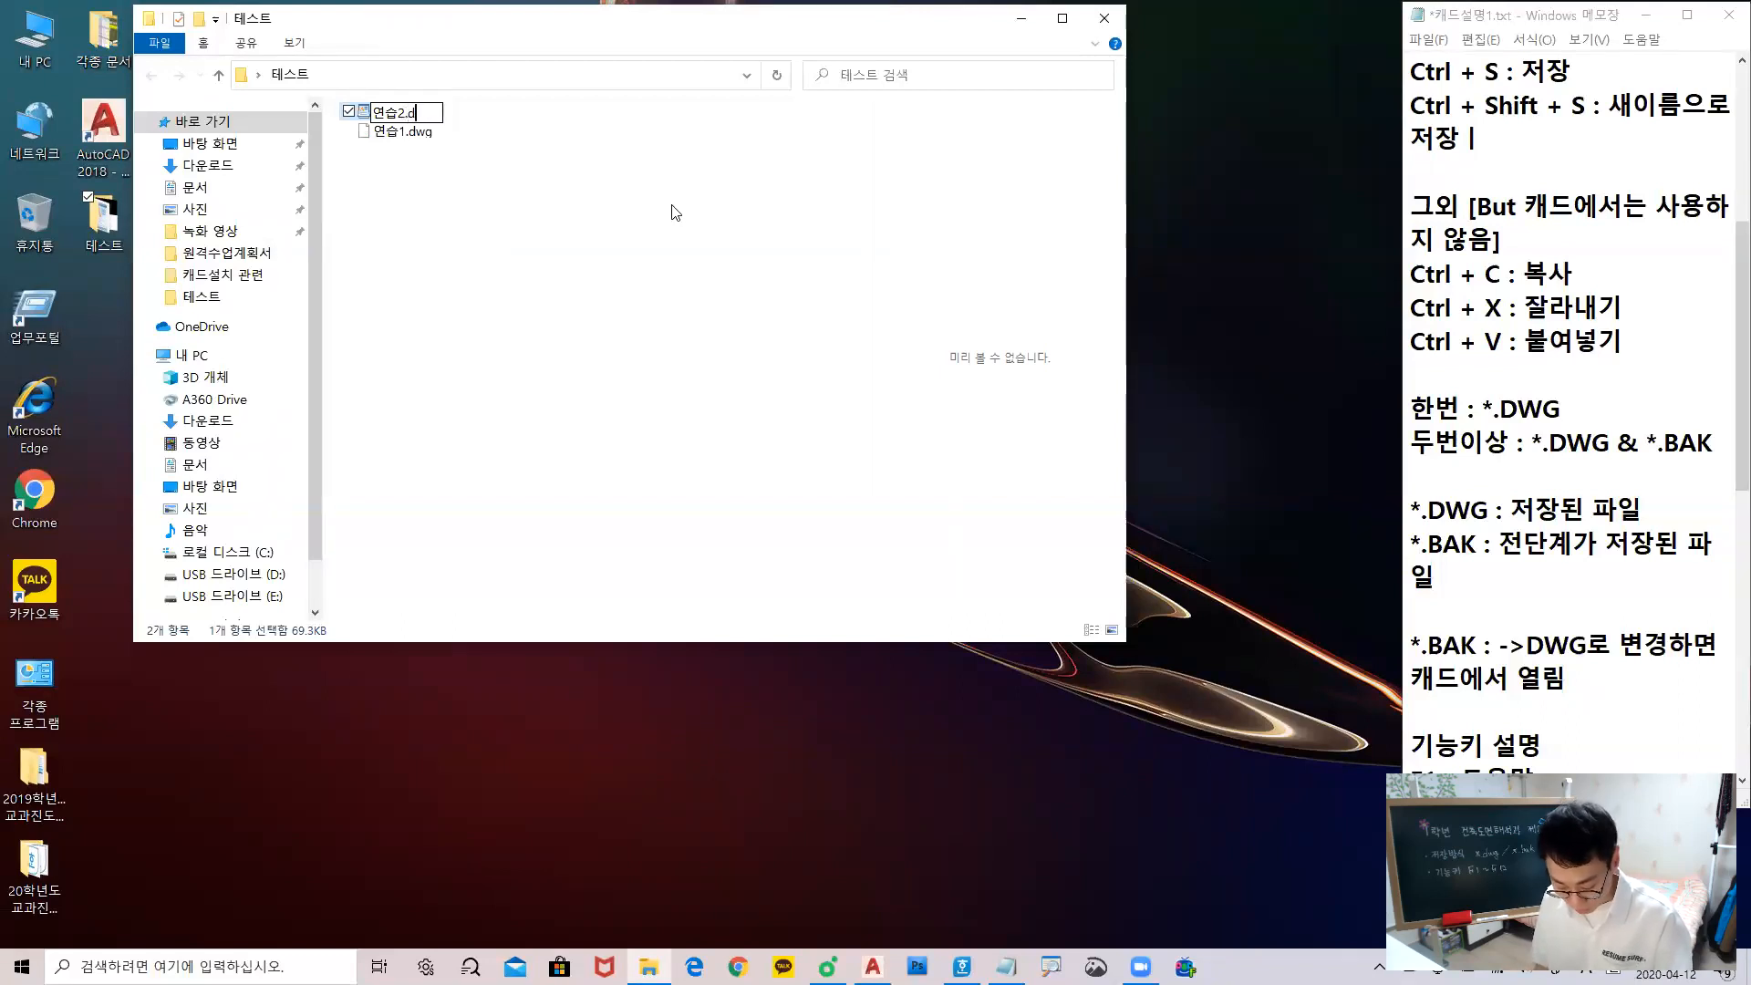
pyautogui.write('wg')
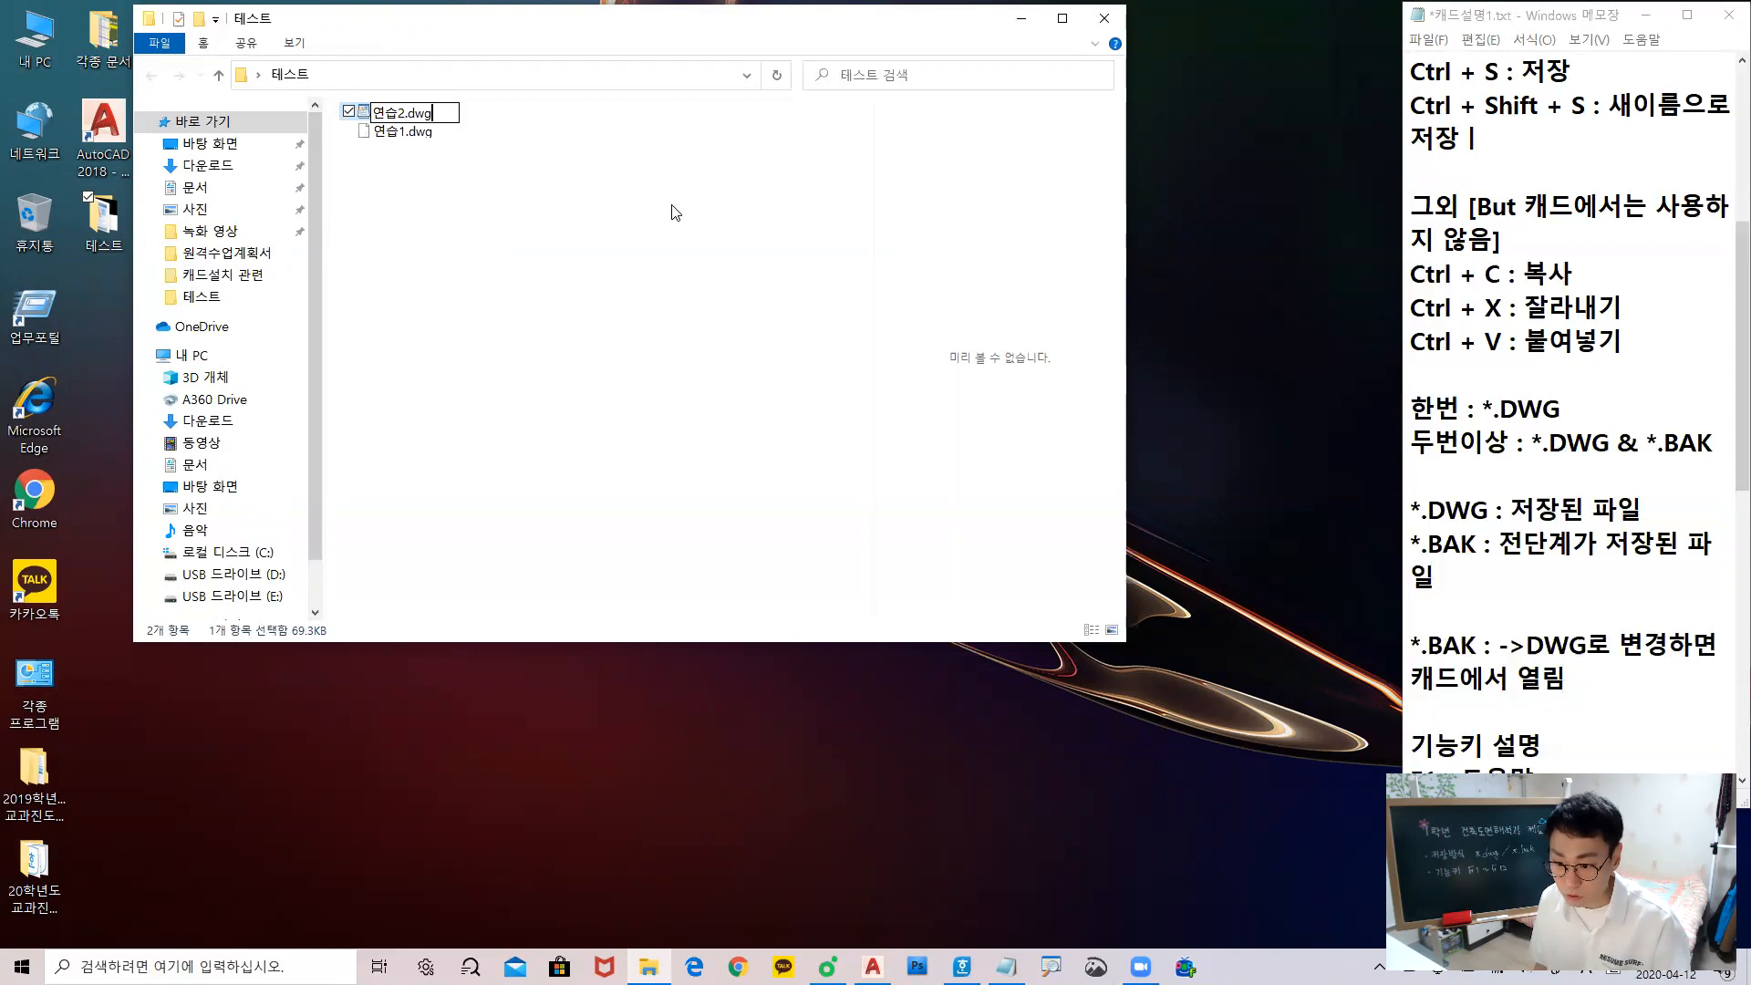
pyautogui.press('Return')
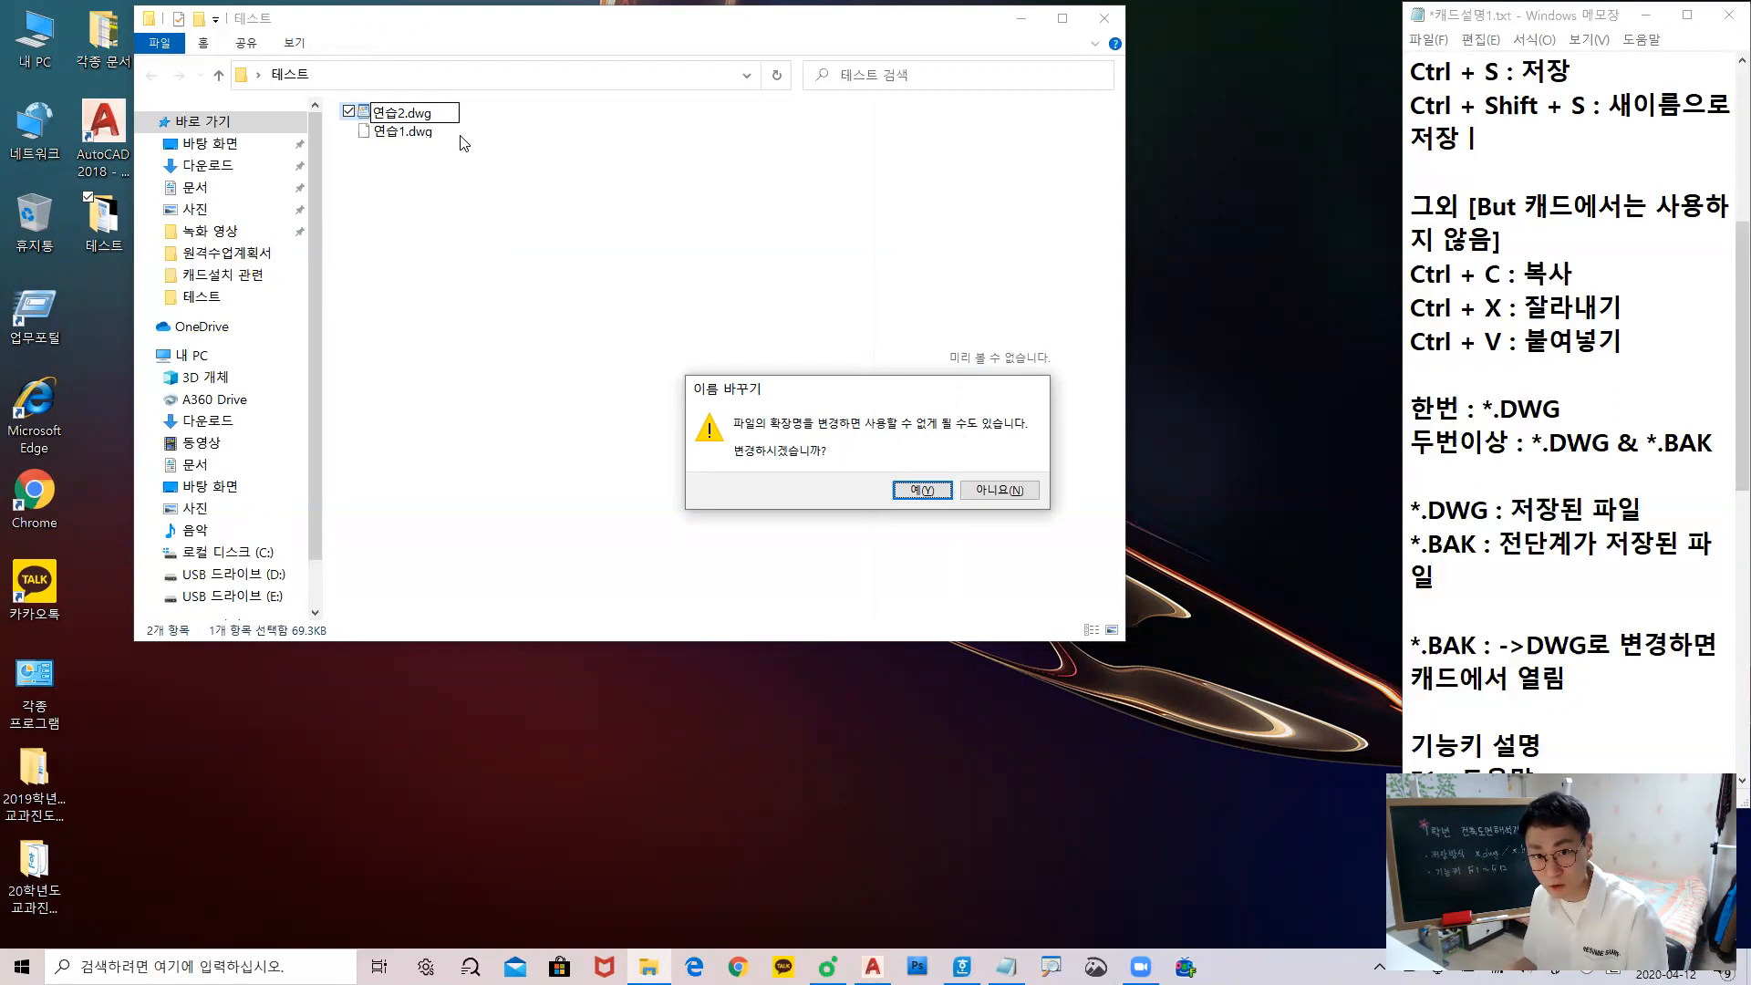
pyautogui.click(940, 495)
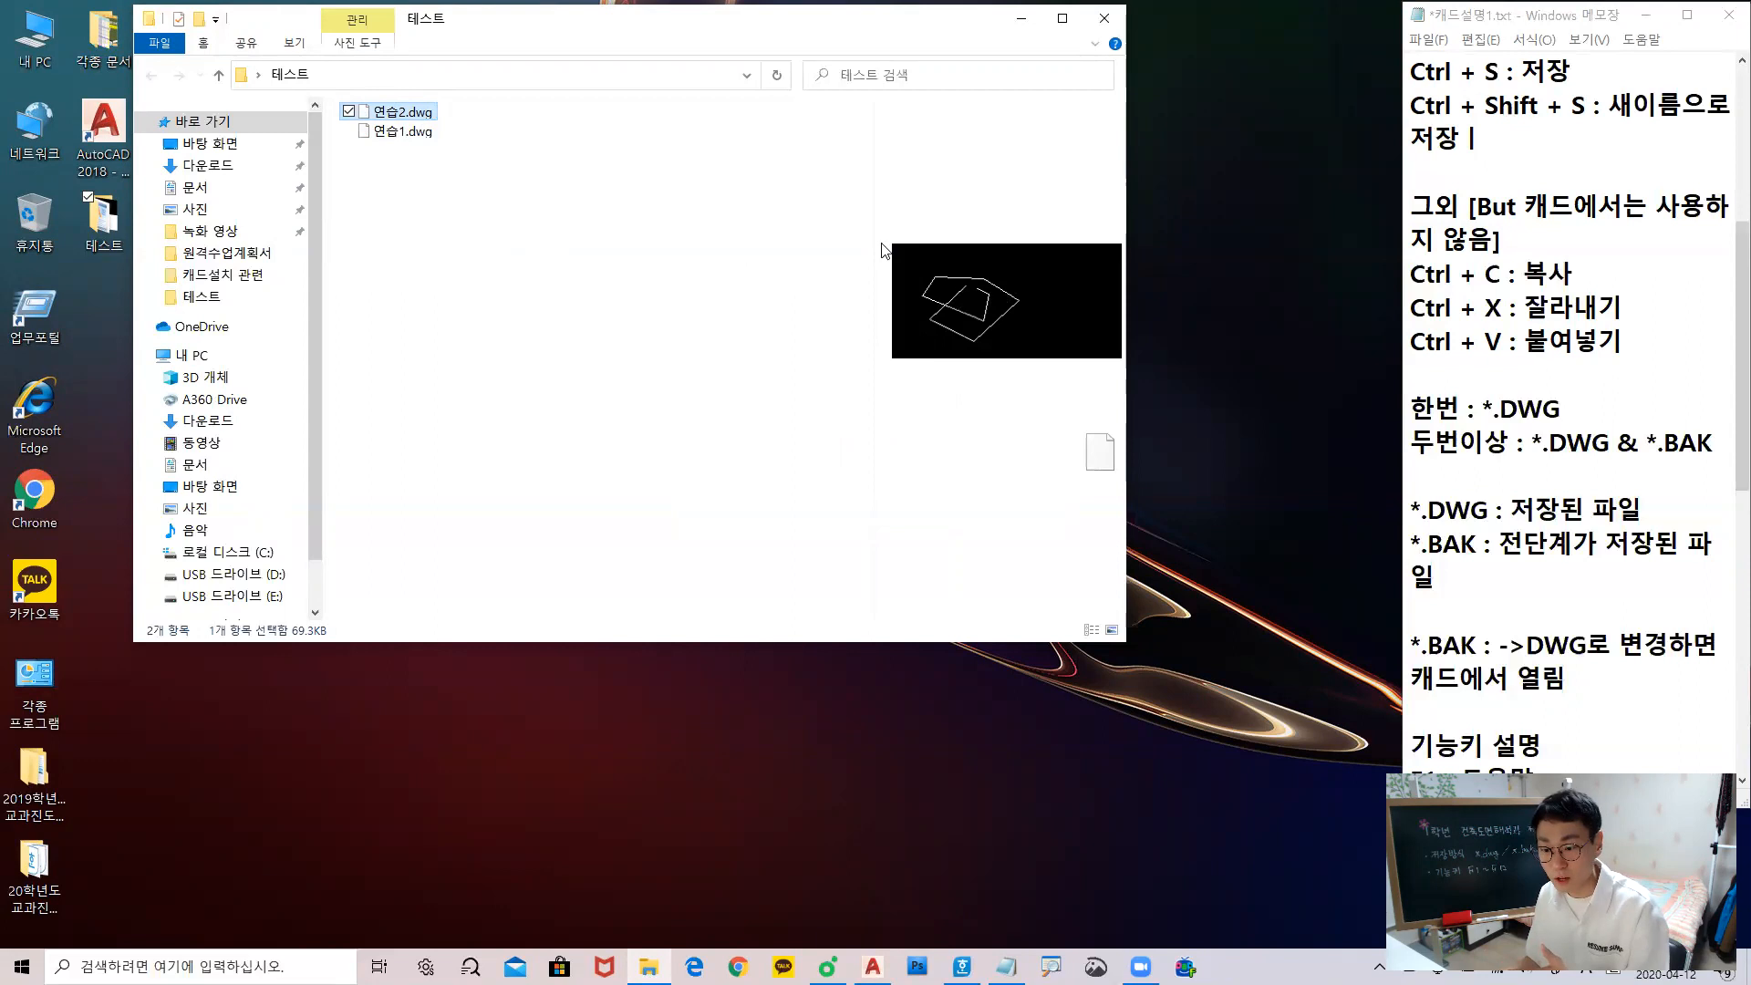
# Open 연습2.dwg with AutoCAD Application and make it the app that always opens .dwg files
pyautogui.doubleClick(393, 113)
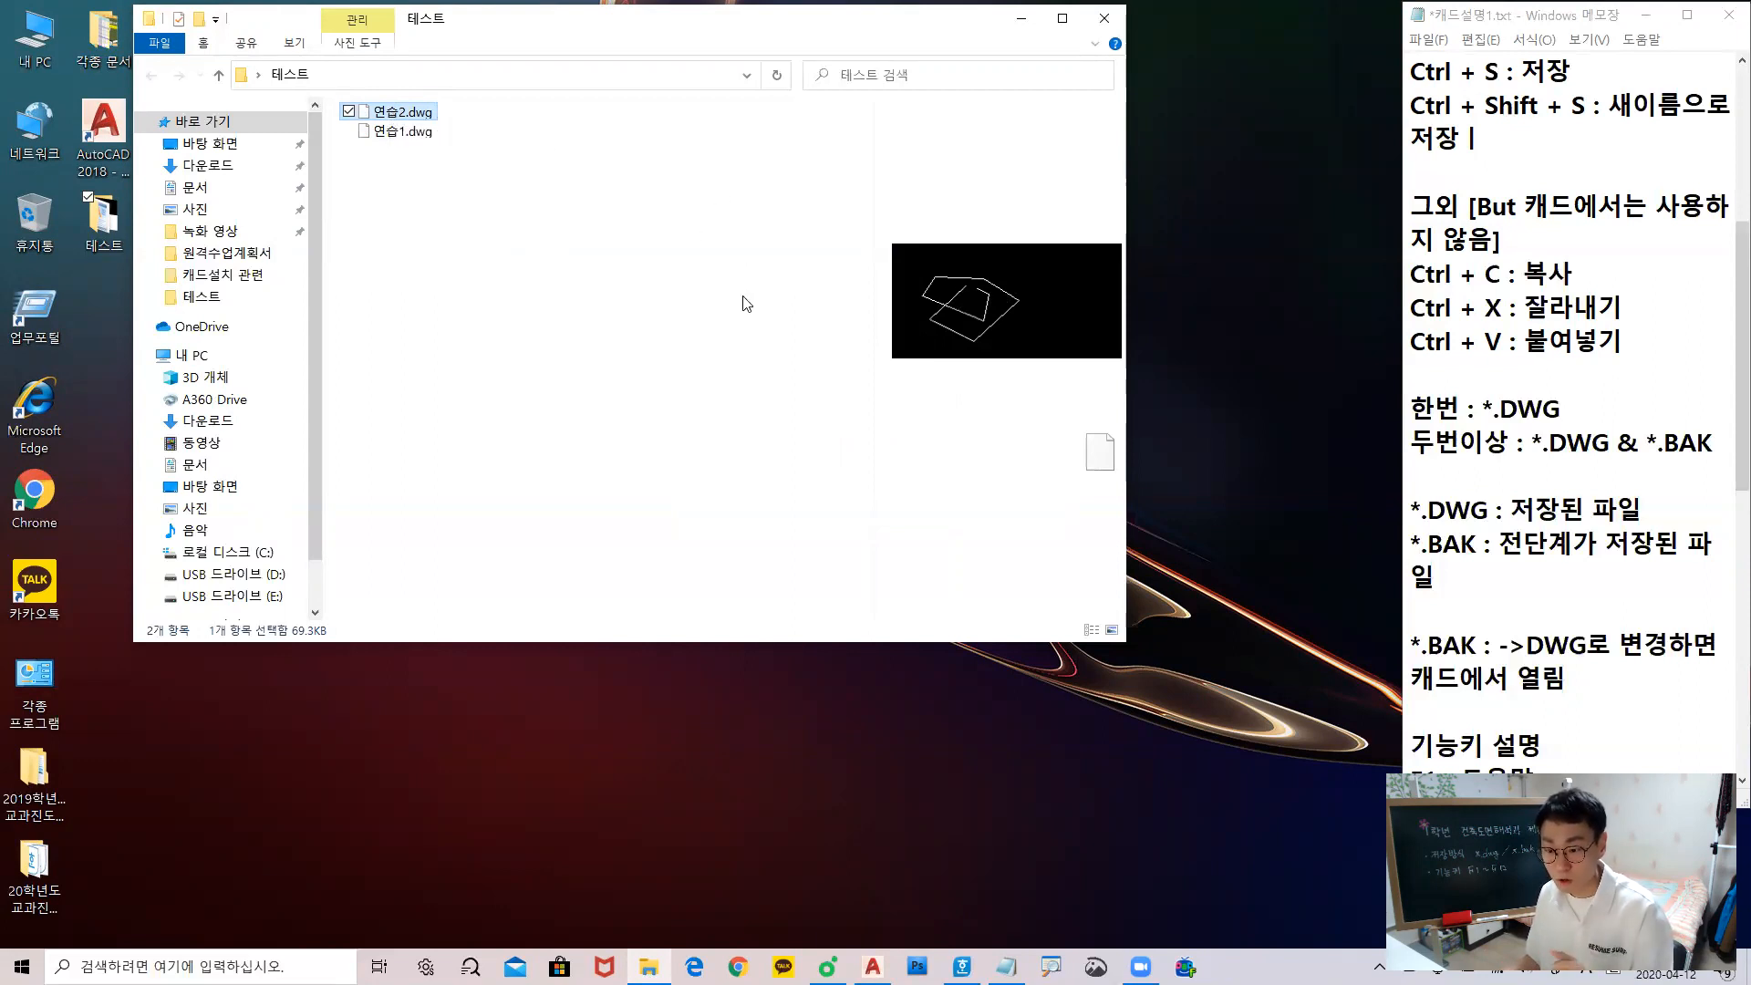
pyautogui.click(800, 355)
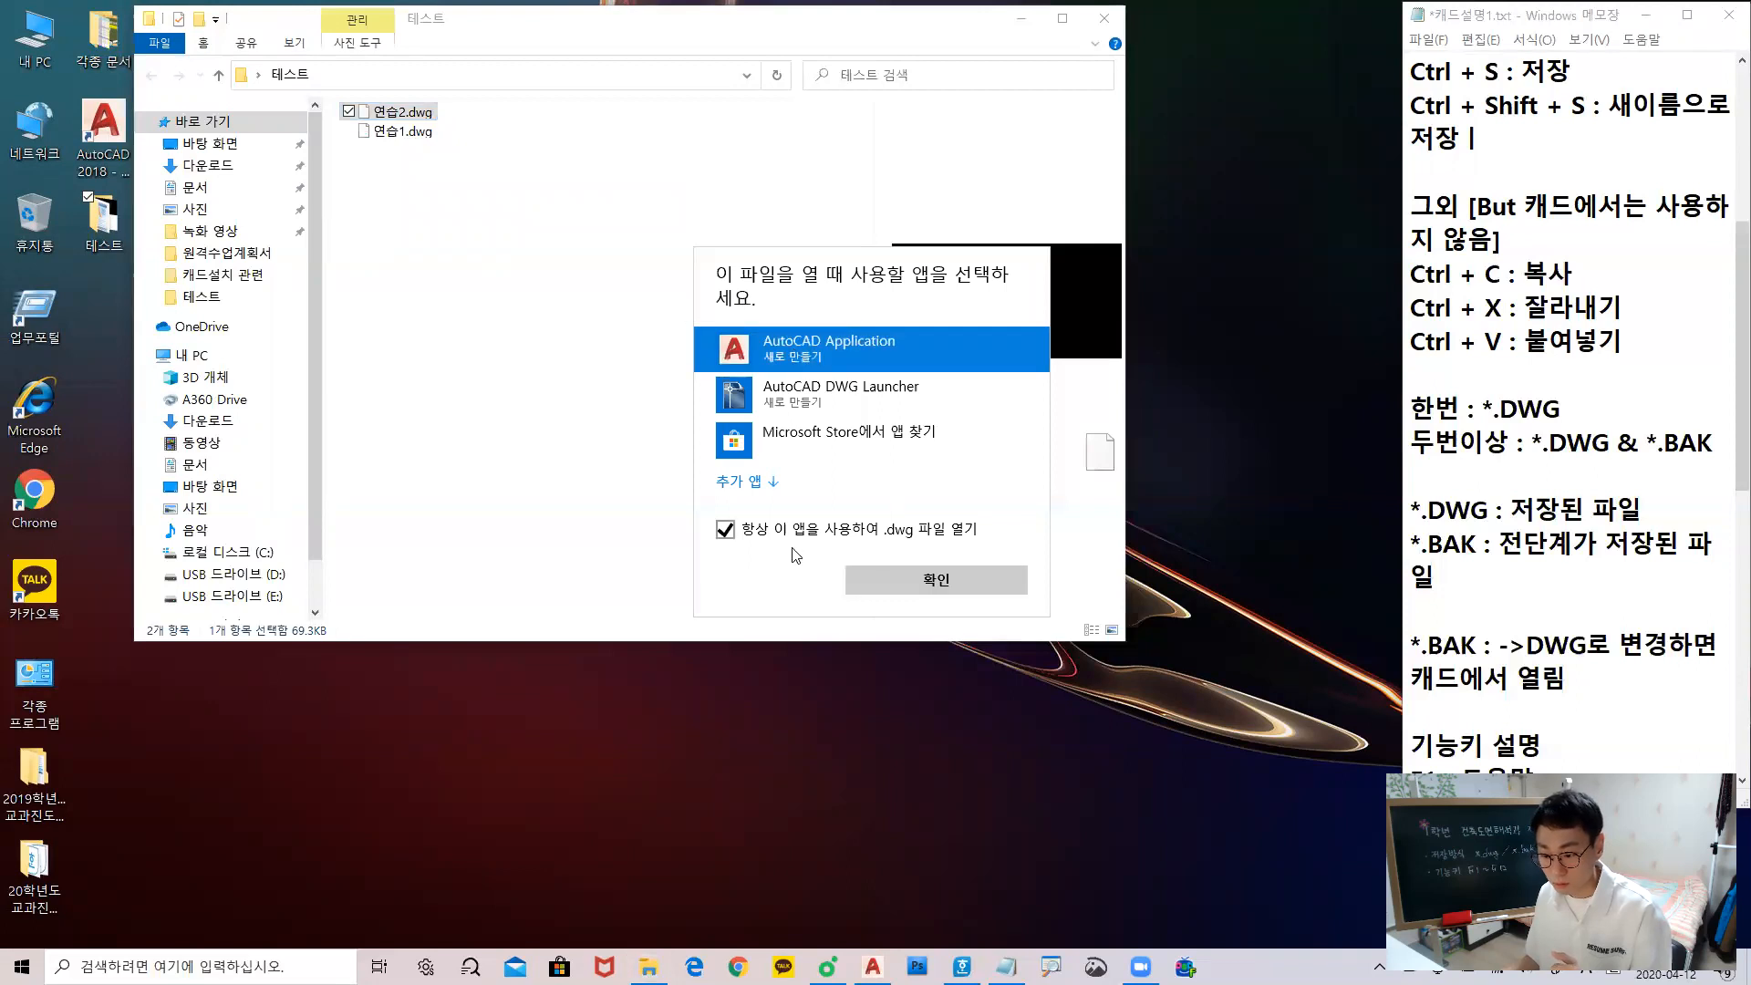
pyautogui.click(727, 531)
pyautogui.click(727, 531)
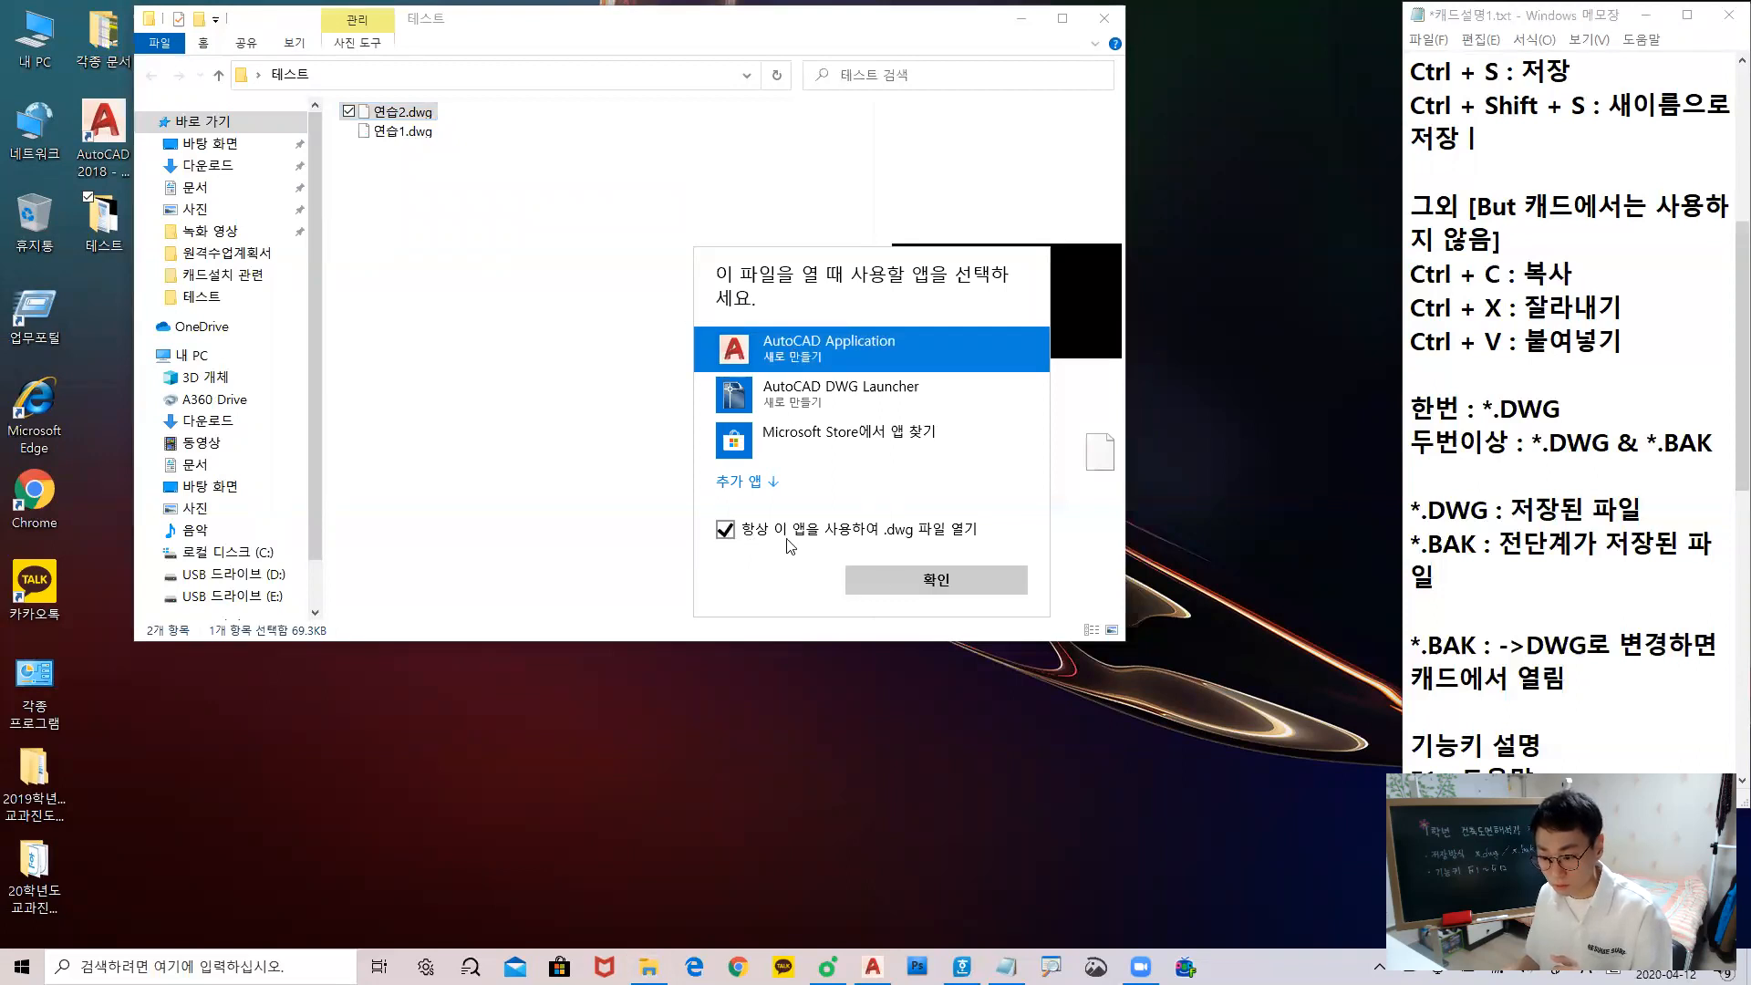
pyautogui.click(923, 584)
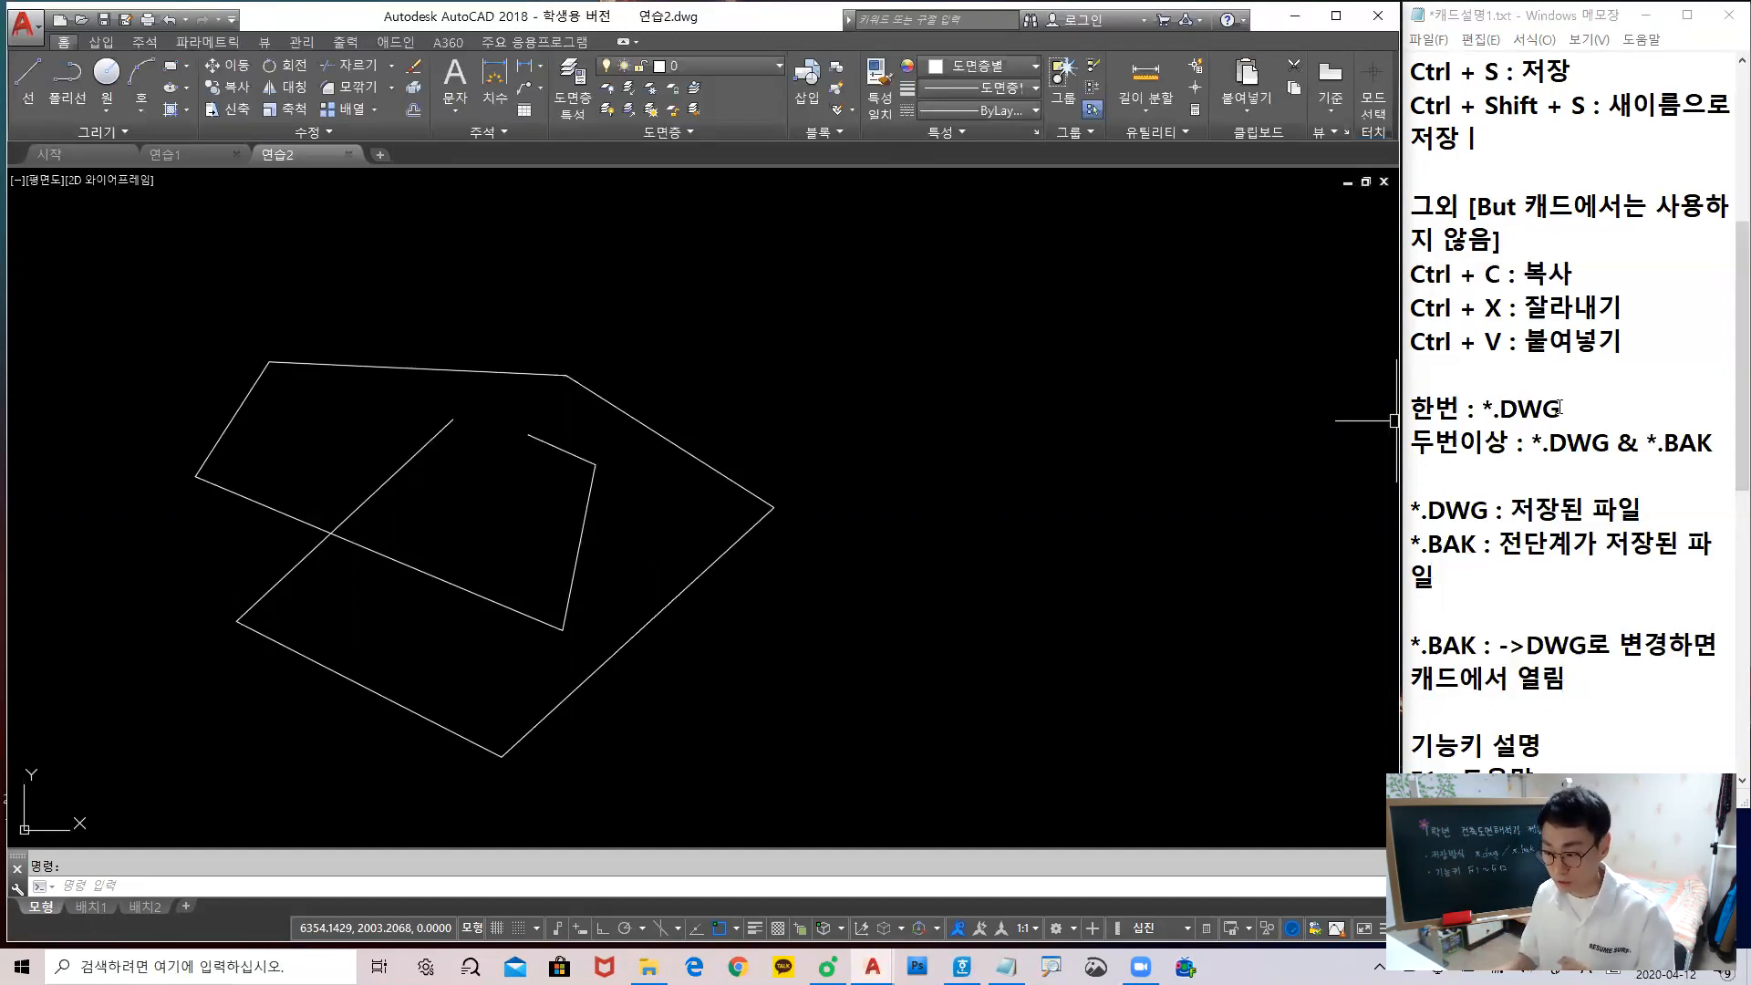
# Review the DWG and BAK save notes in 캐드설명1.txt and open AutoCAD's file path options with the OP command
pyautogui.scroll(-1, 1544, 497)
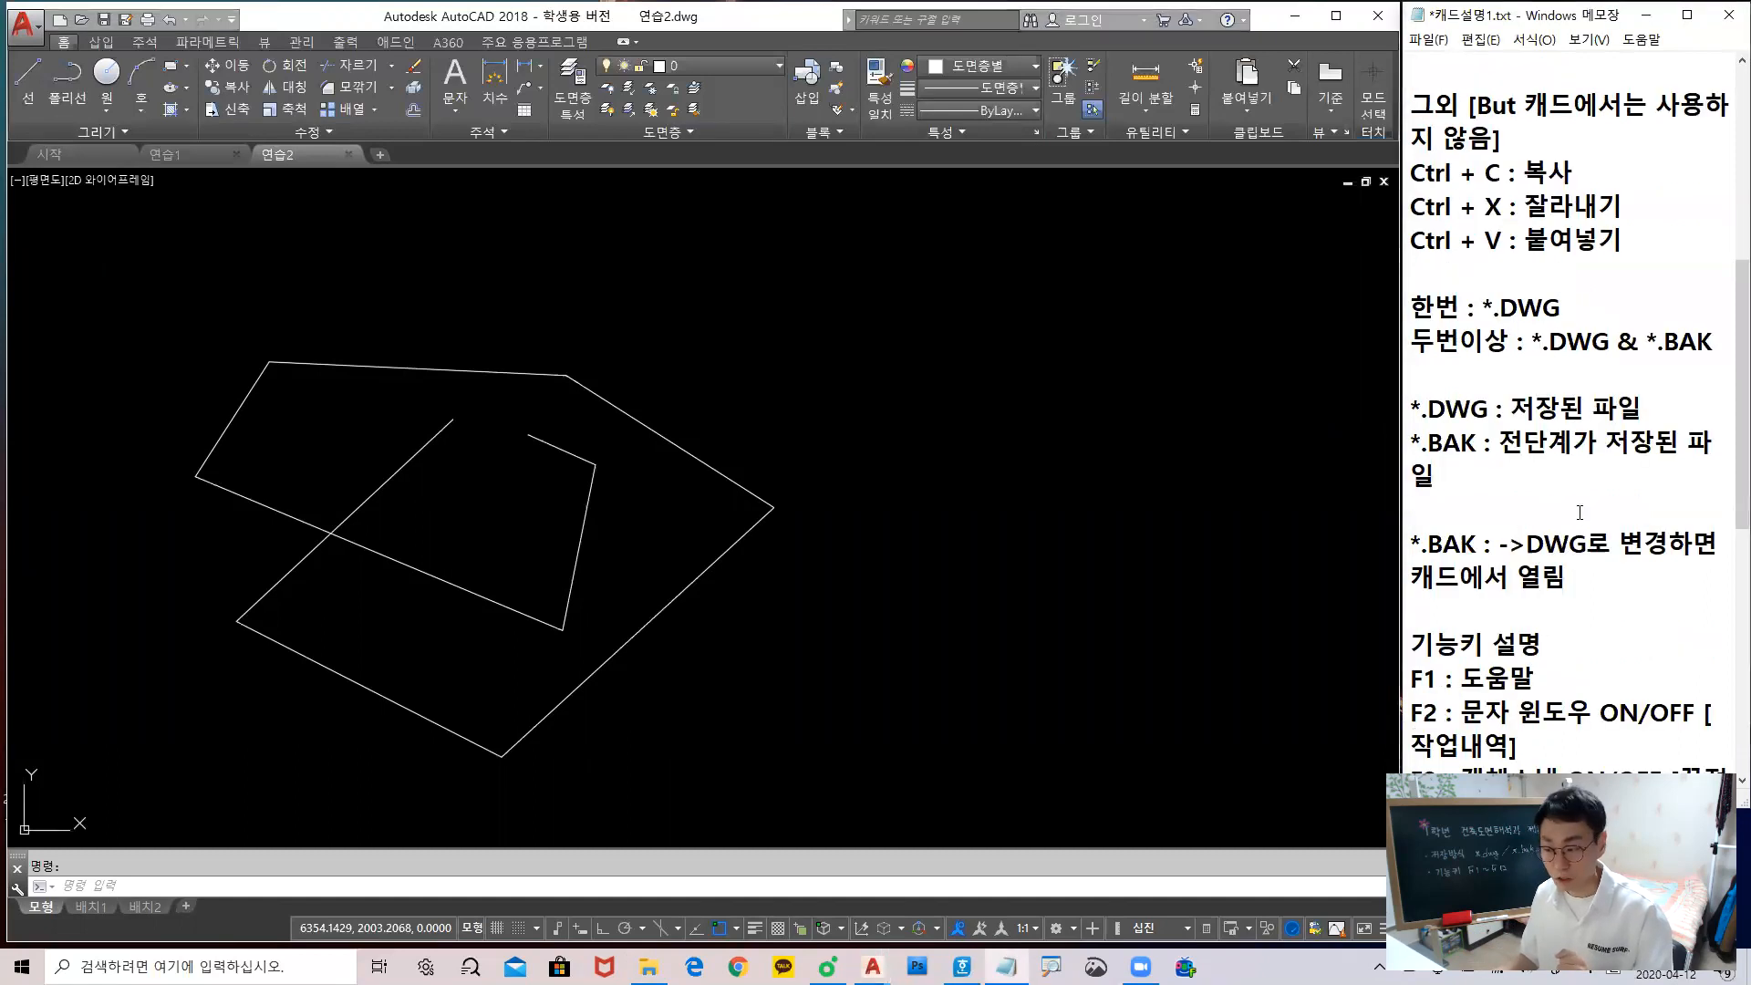
pyautogui.scroll(2, 1580, 507)
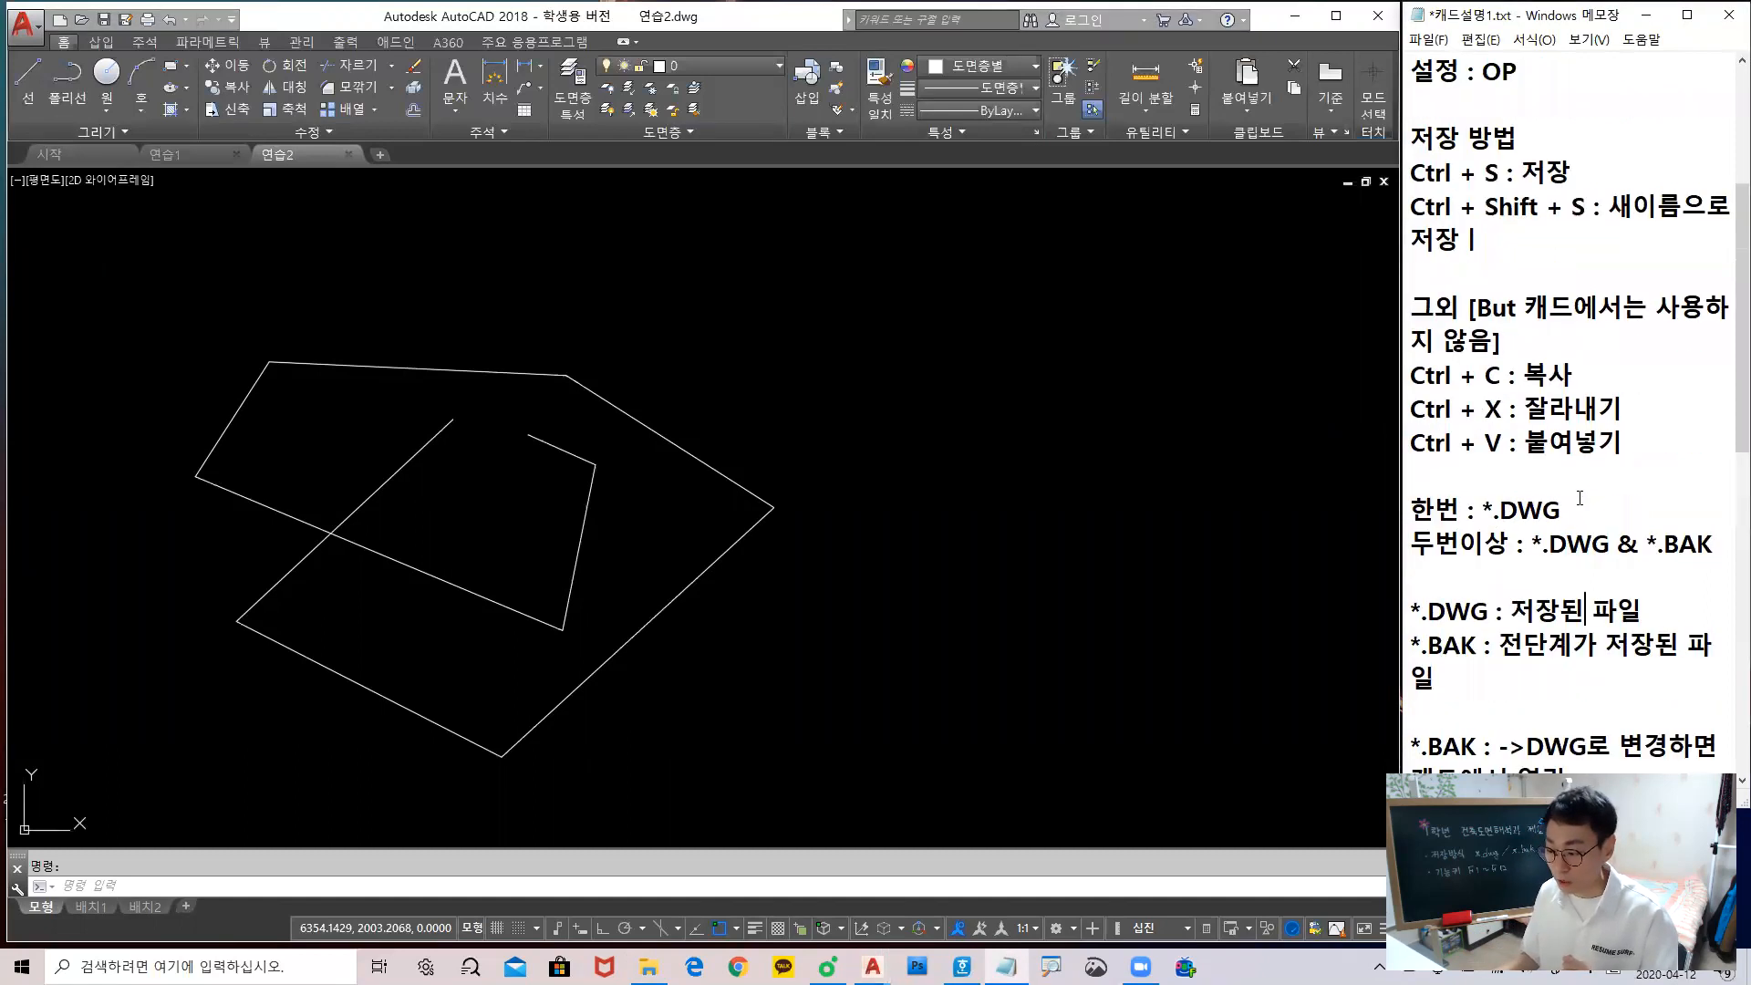
pyautogui.scroll(-2, 1582, 507)
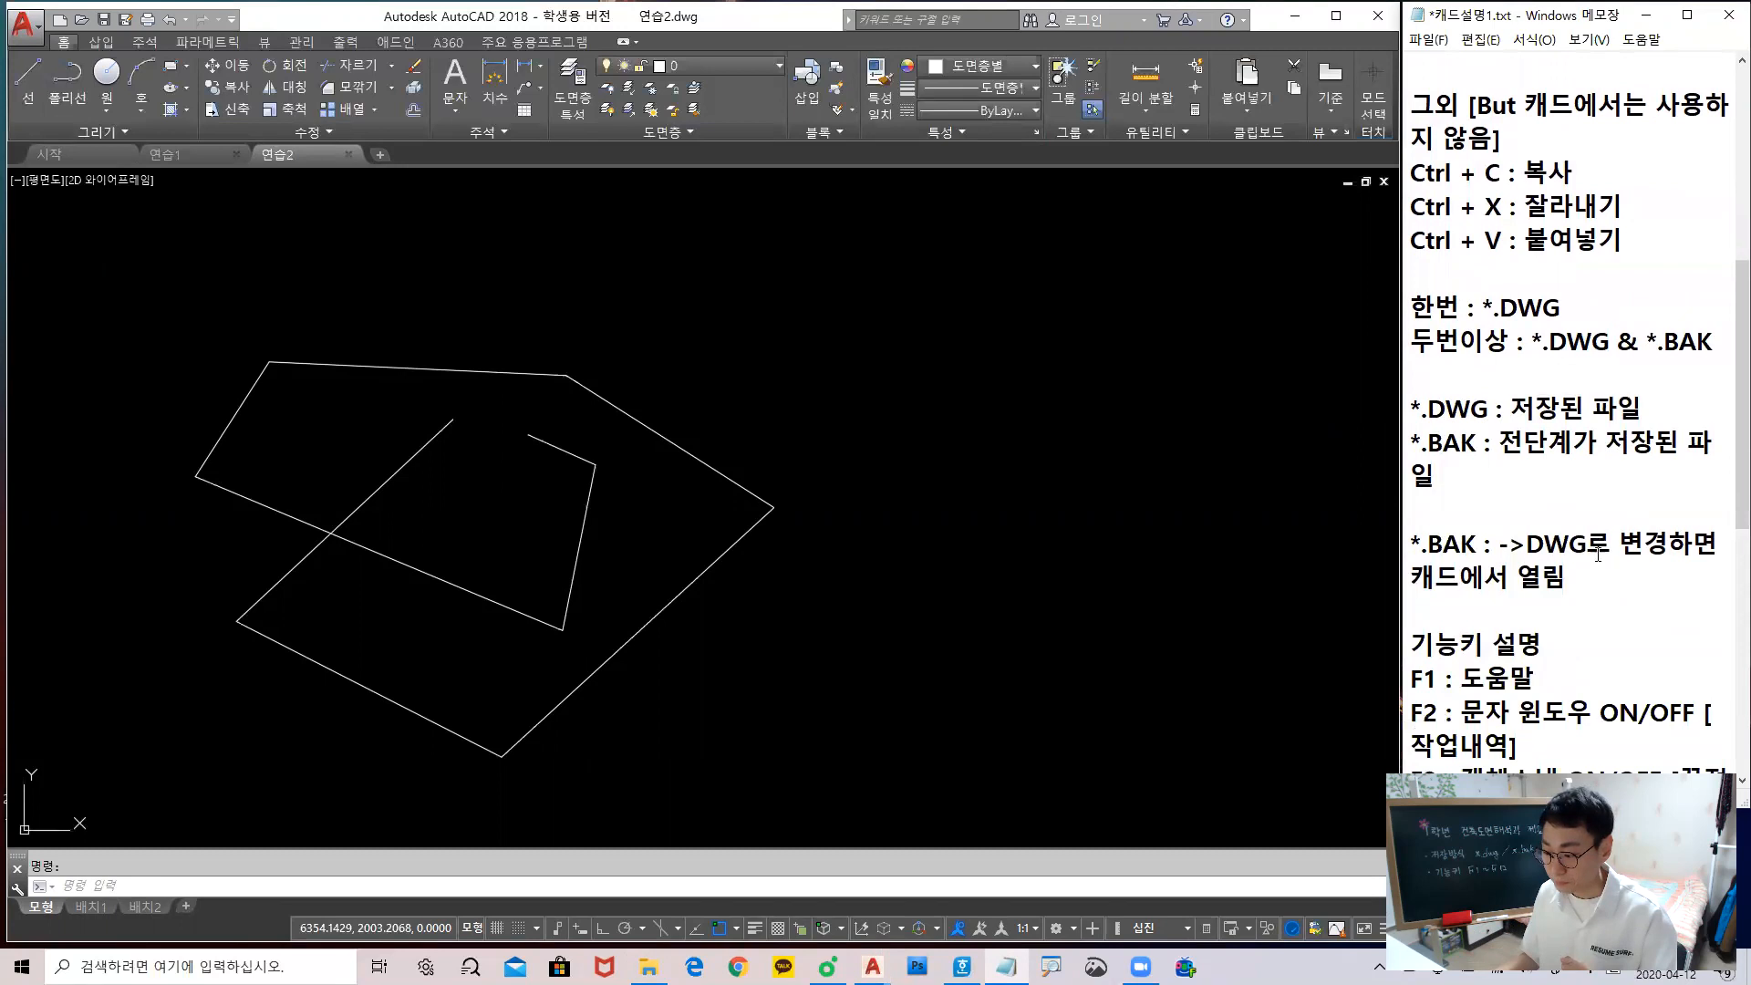
pyautogui.click(882, 381)
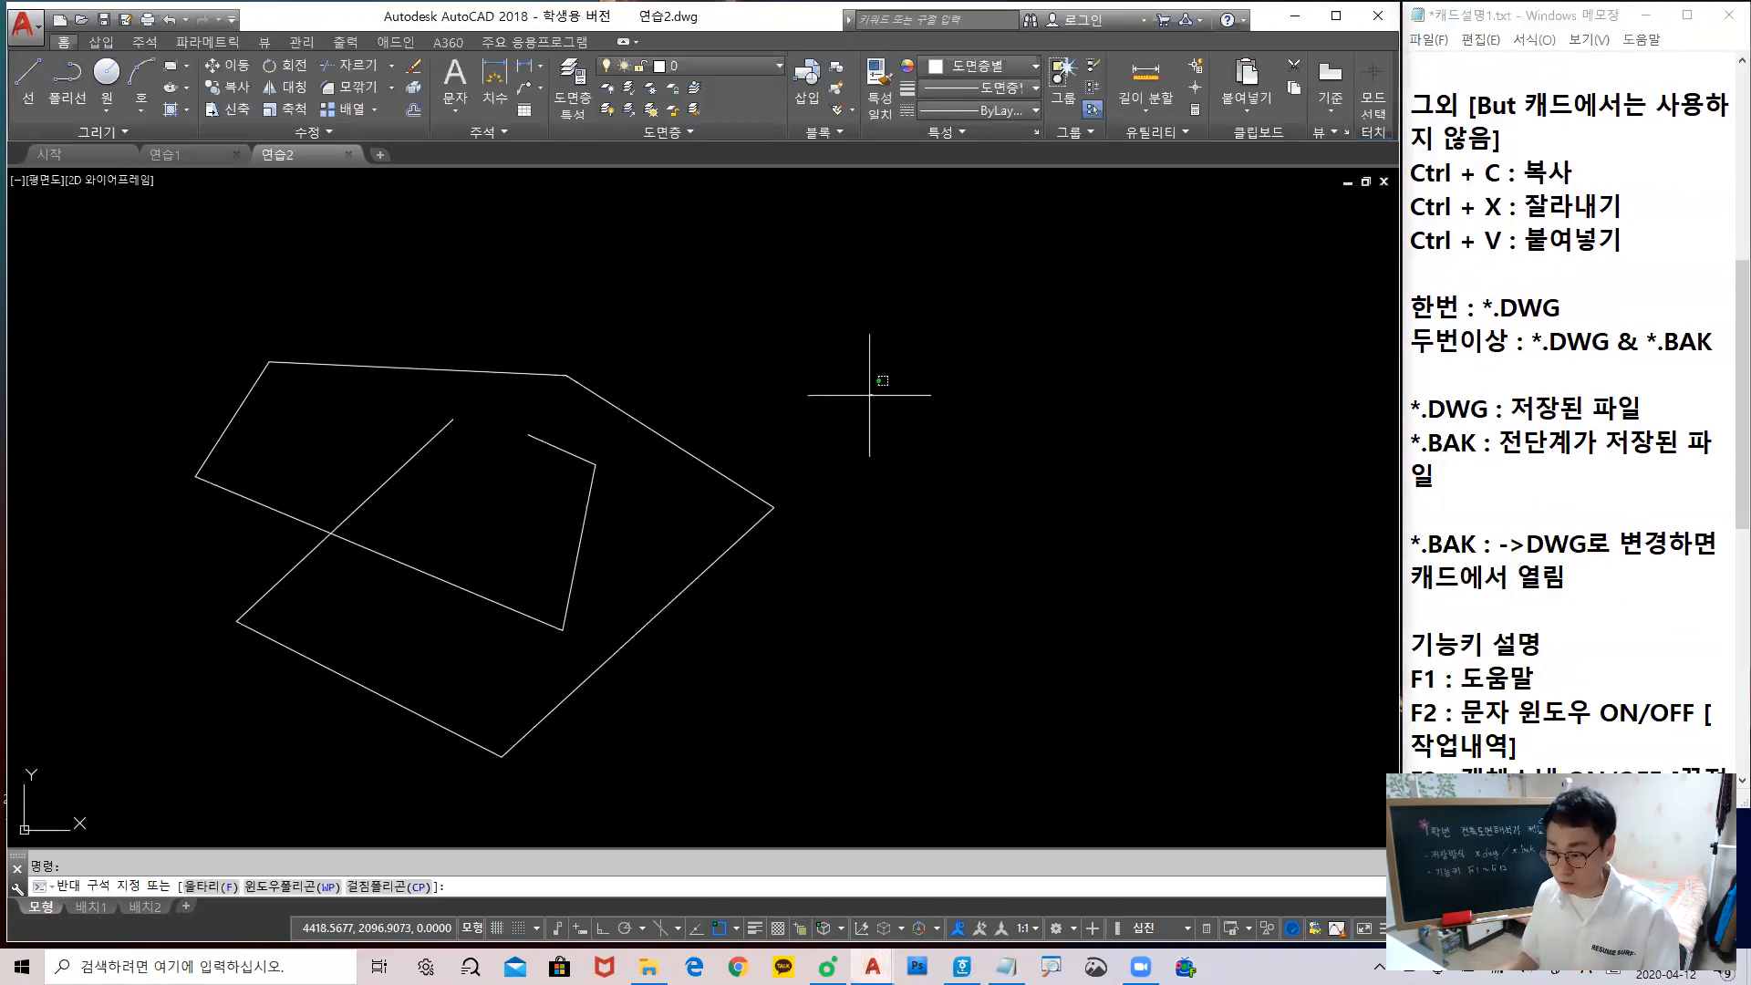
pyautogui.click(764, 424)
pyautogui.write('op')
pyautogui.press('Return')
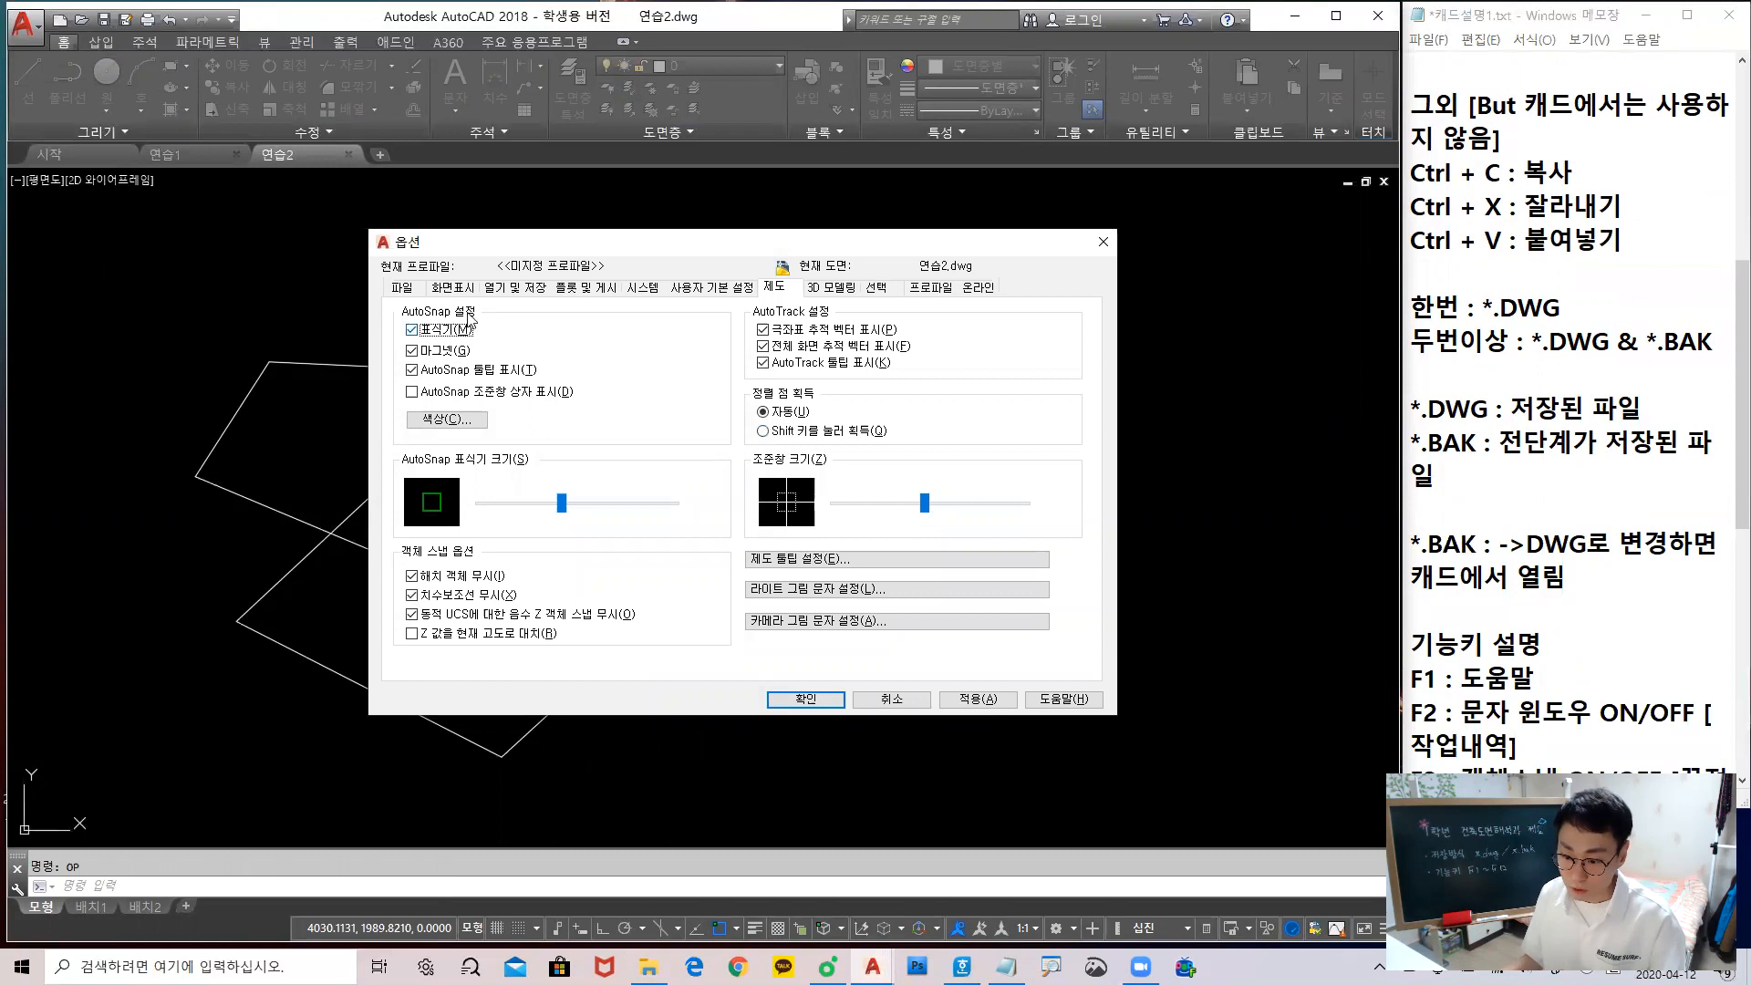
pyautogui.click(404, 294)
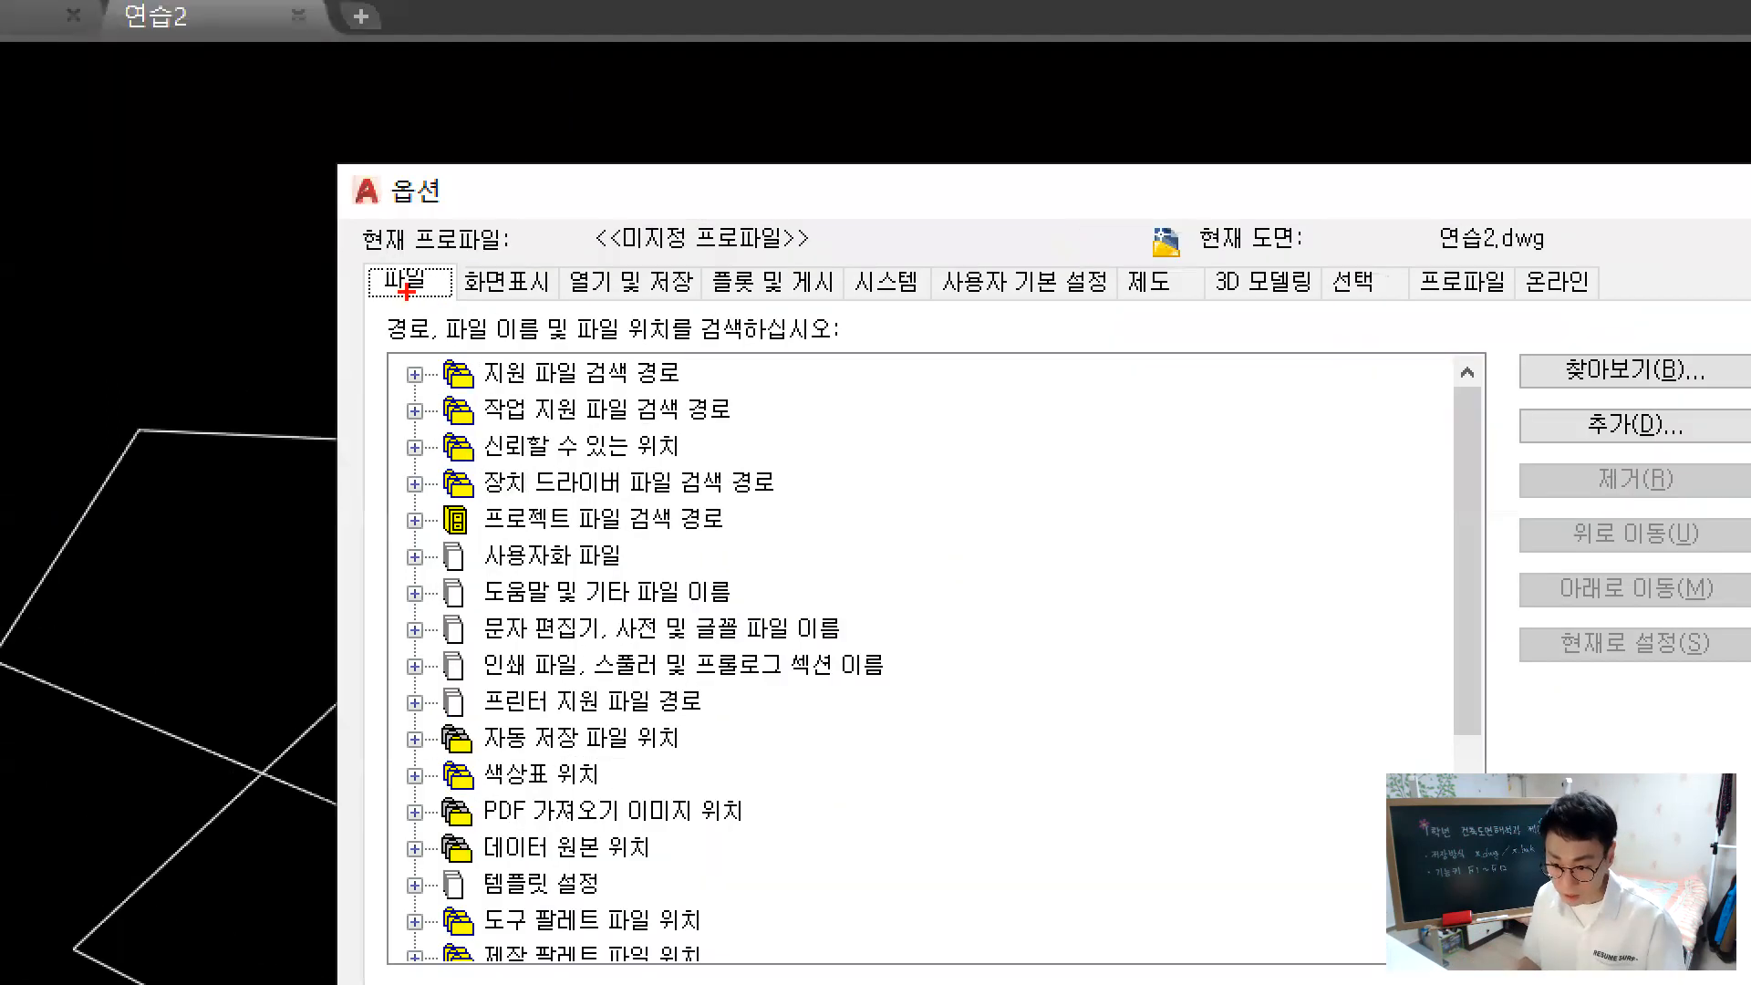
pyautogui.moveTo(406, 292)
pyautogui.mouseDown()
pyautogui.moveTo(312, 272)
pyautogui.moveTo(467, 260)
pyautogui.moveTo(428, 310)
pyautogui.mouseUp()
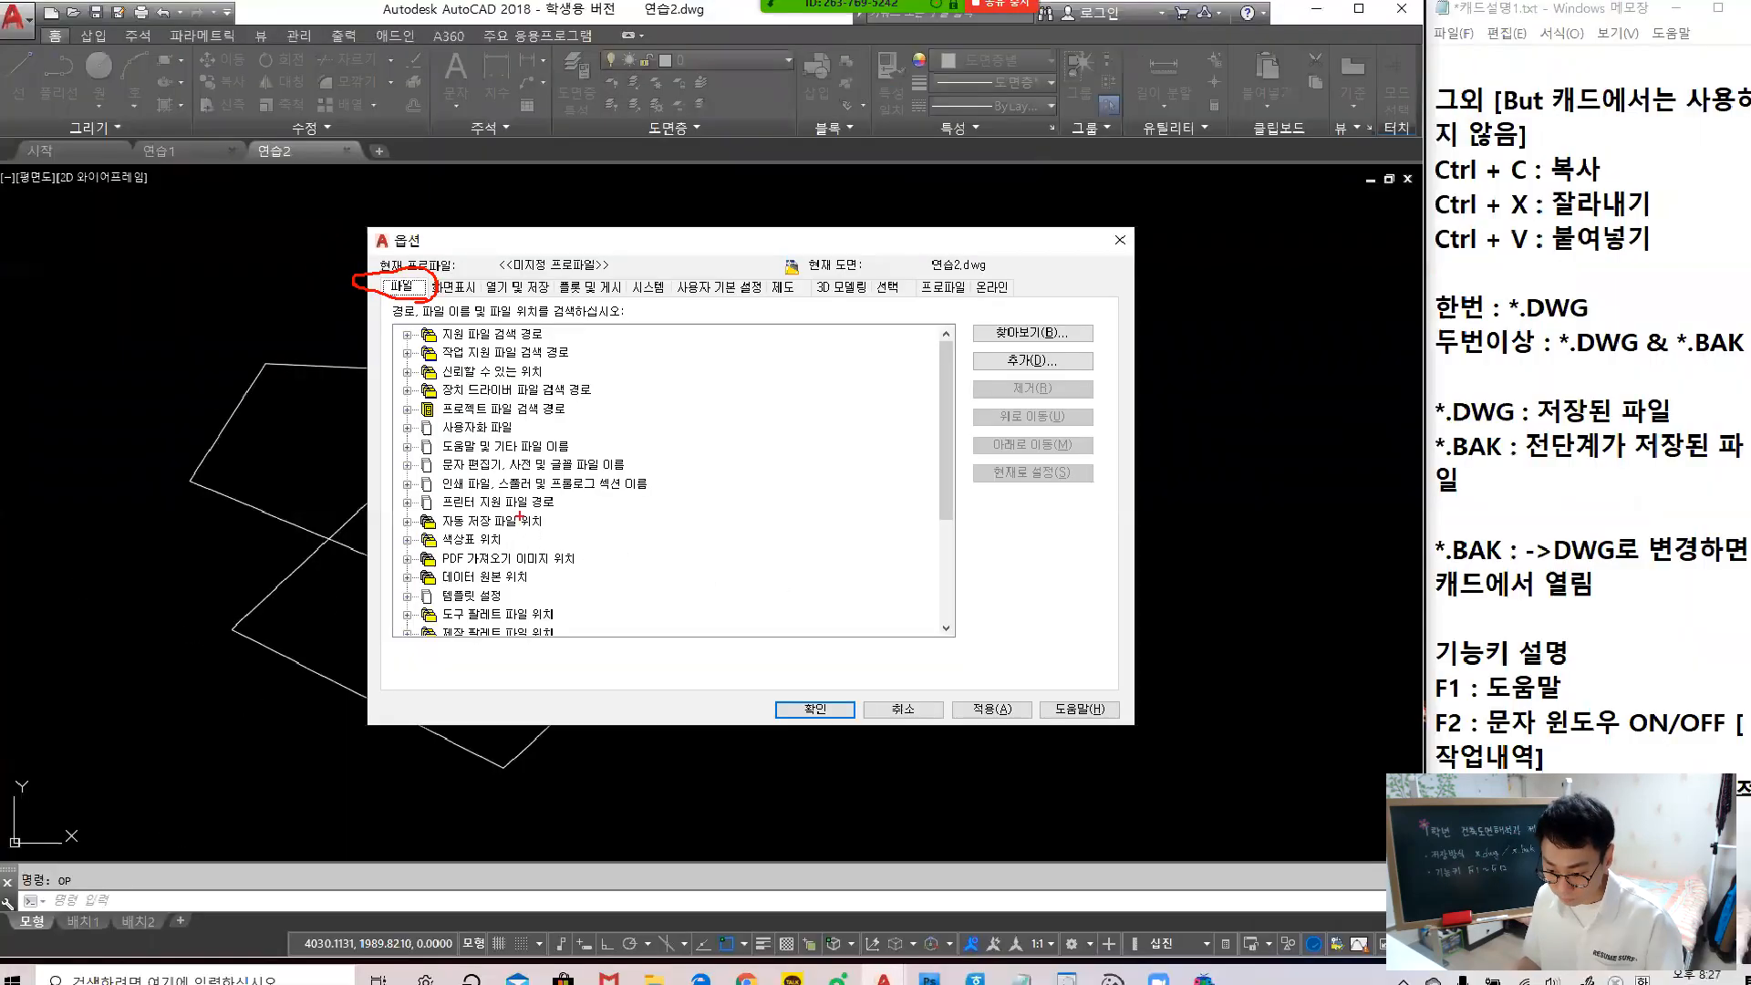
# Find the automatic save file location (자동 저장 파일 위치) in the path list and expand it to examine its folder path
pyautogui.scroll(-1, 769, 759)
pyautogui.scroll(-1, 584, 526)
pyautogui.scroll(-1, 570, 542)
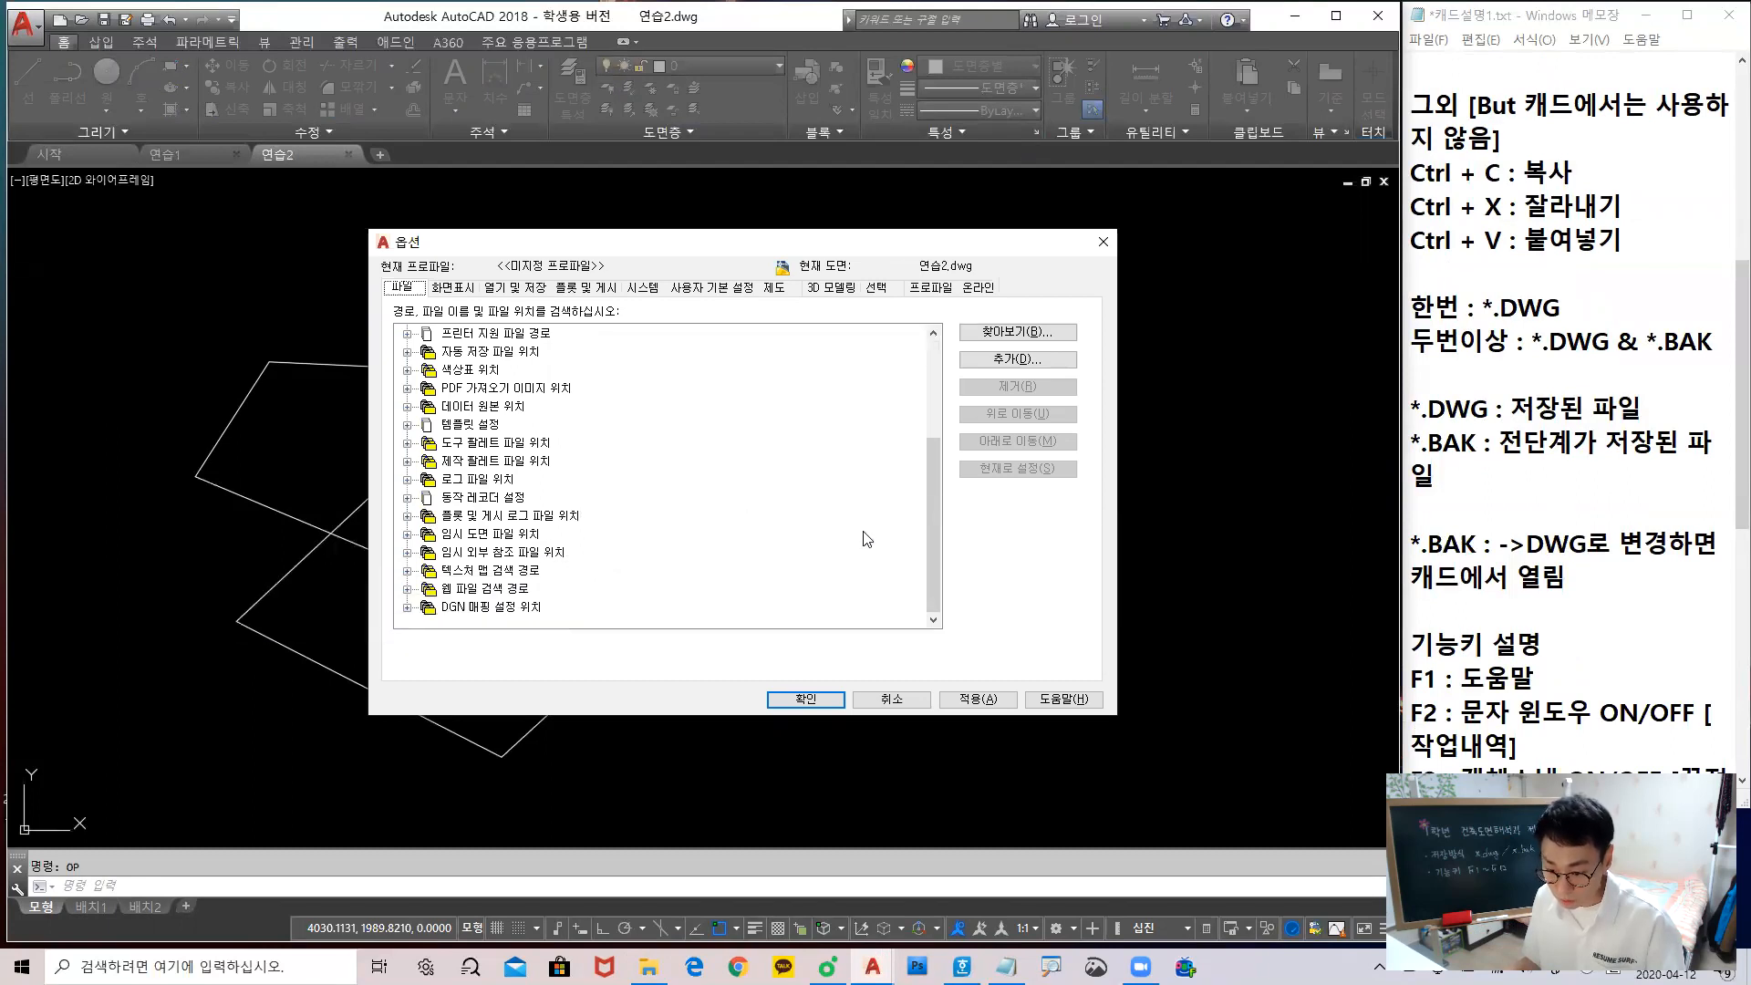
pyautogui.moveTo(936, 498); pyautogui.dragTo(934, 449)
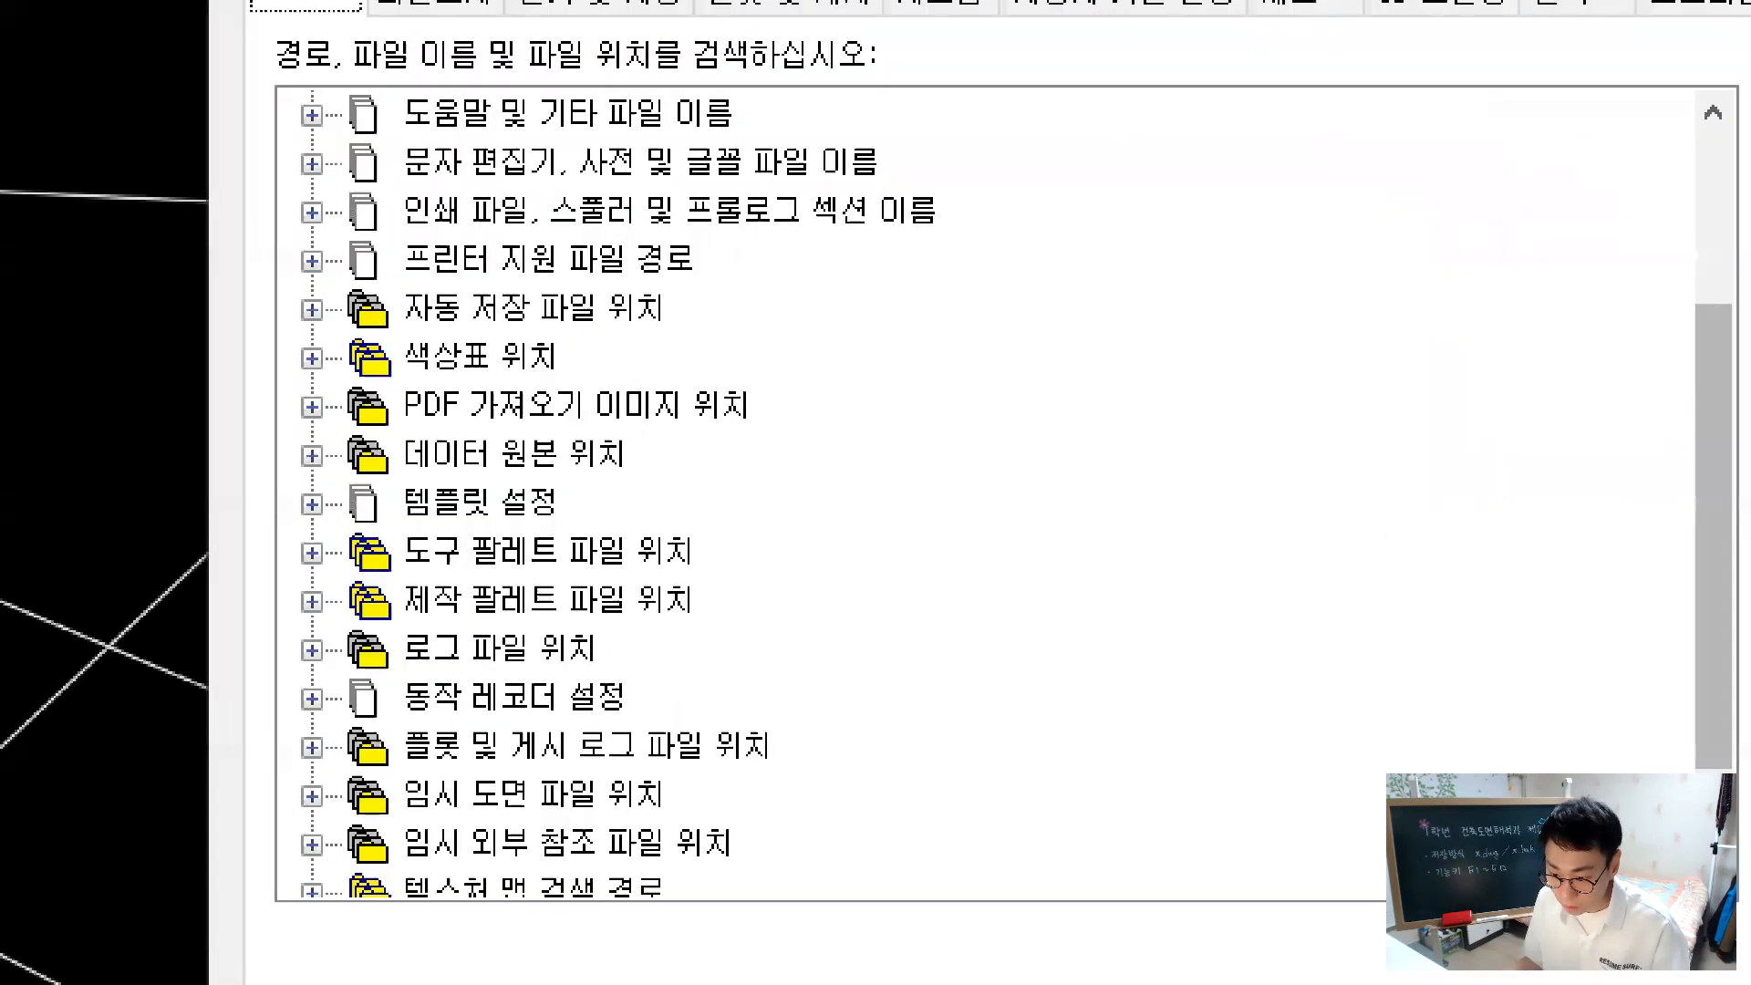
pyautogui.moveTo(272, 331)
pyautogui.mouseDown()
pyautogui.moveTo(553, 364)
pyautogui.moveTo(832, 270)
pyautogui.mouseUp()
pyautogui.moveTo(561, 151)
pyautogui.mouseDown()
pyautogui.moveTo(82, 205)
pyautogui.moveTo(290, 290)
pyautogui.moveTo(658, 312)
pyautogui.mouseUp()
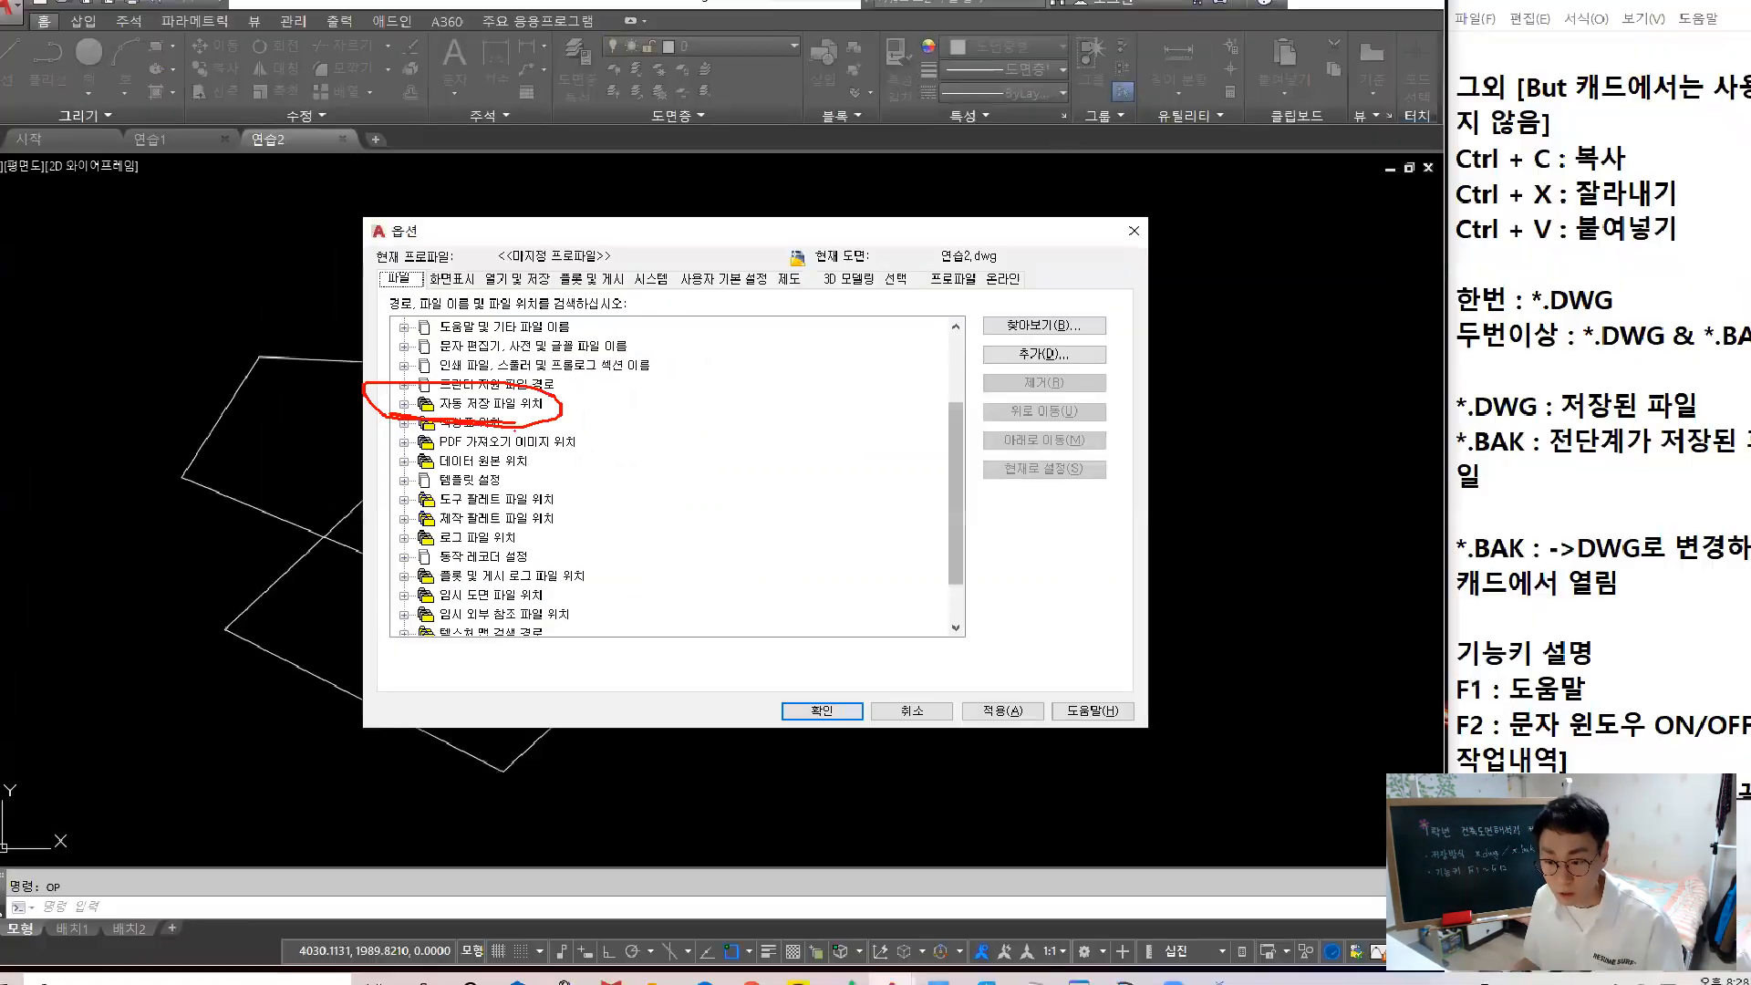
pyautogui.click(230, 239)
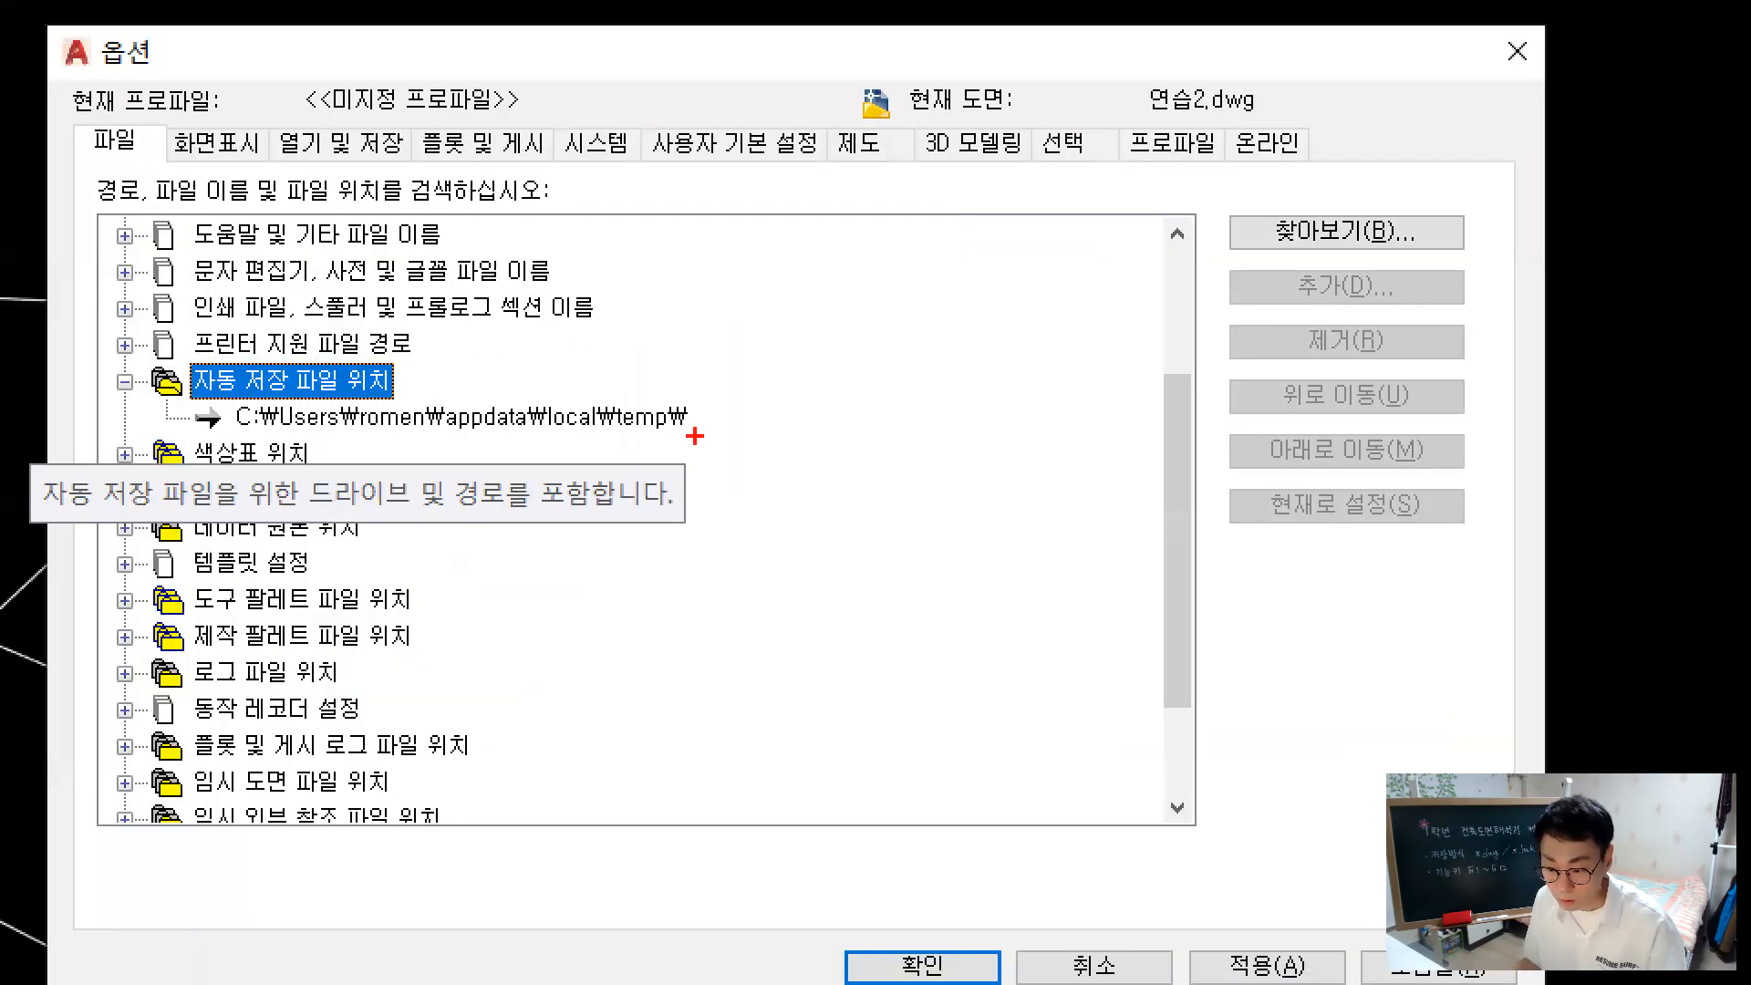
pyautogui.moveTo(693, 434); pyautogui.dragTo(533, 447)
pyautogui.moveTo(379, 462)
pyautogui.mouseDown()
pyautogui.moveTo(134, 422)
pyautogui.moveTo(490, 374)
pyautogui.moveTo(697, 407)
pyautogui.mouseUp()
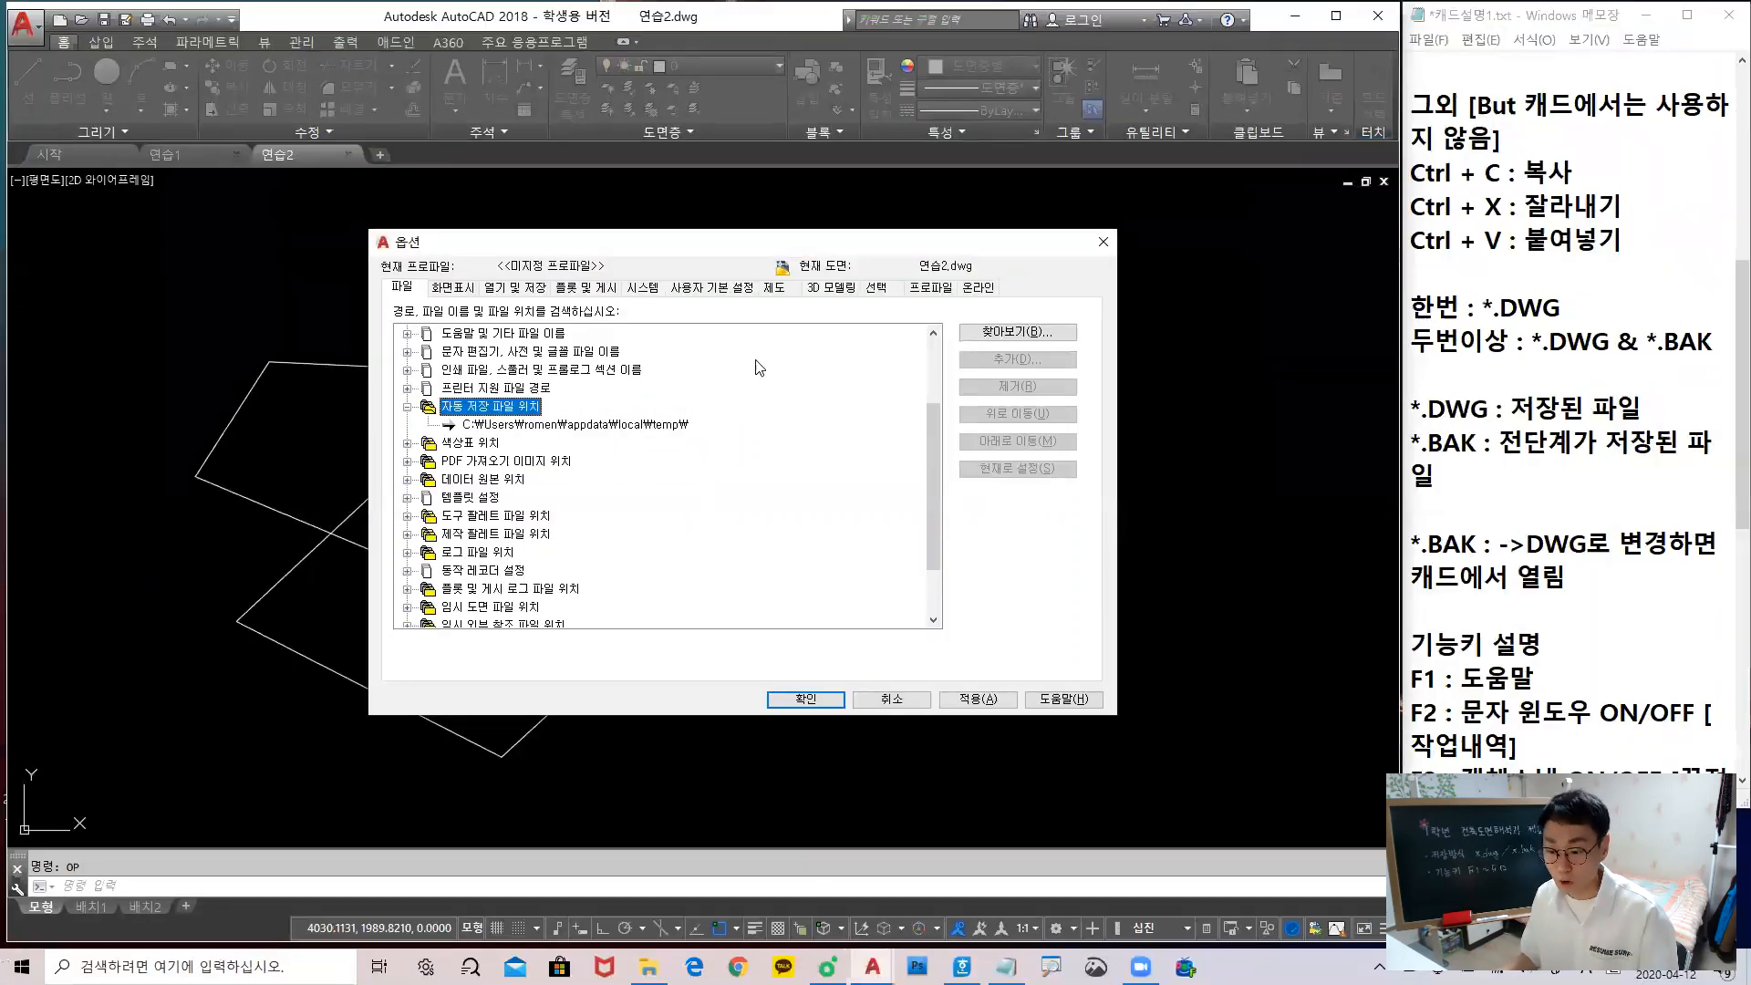
# Open the folder selection for the automatic save path and cancel it without choosing a folder
pyautogui.click(561, 426)
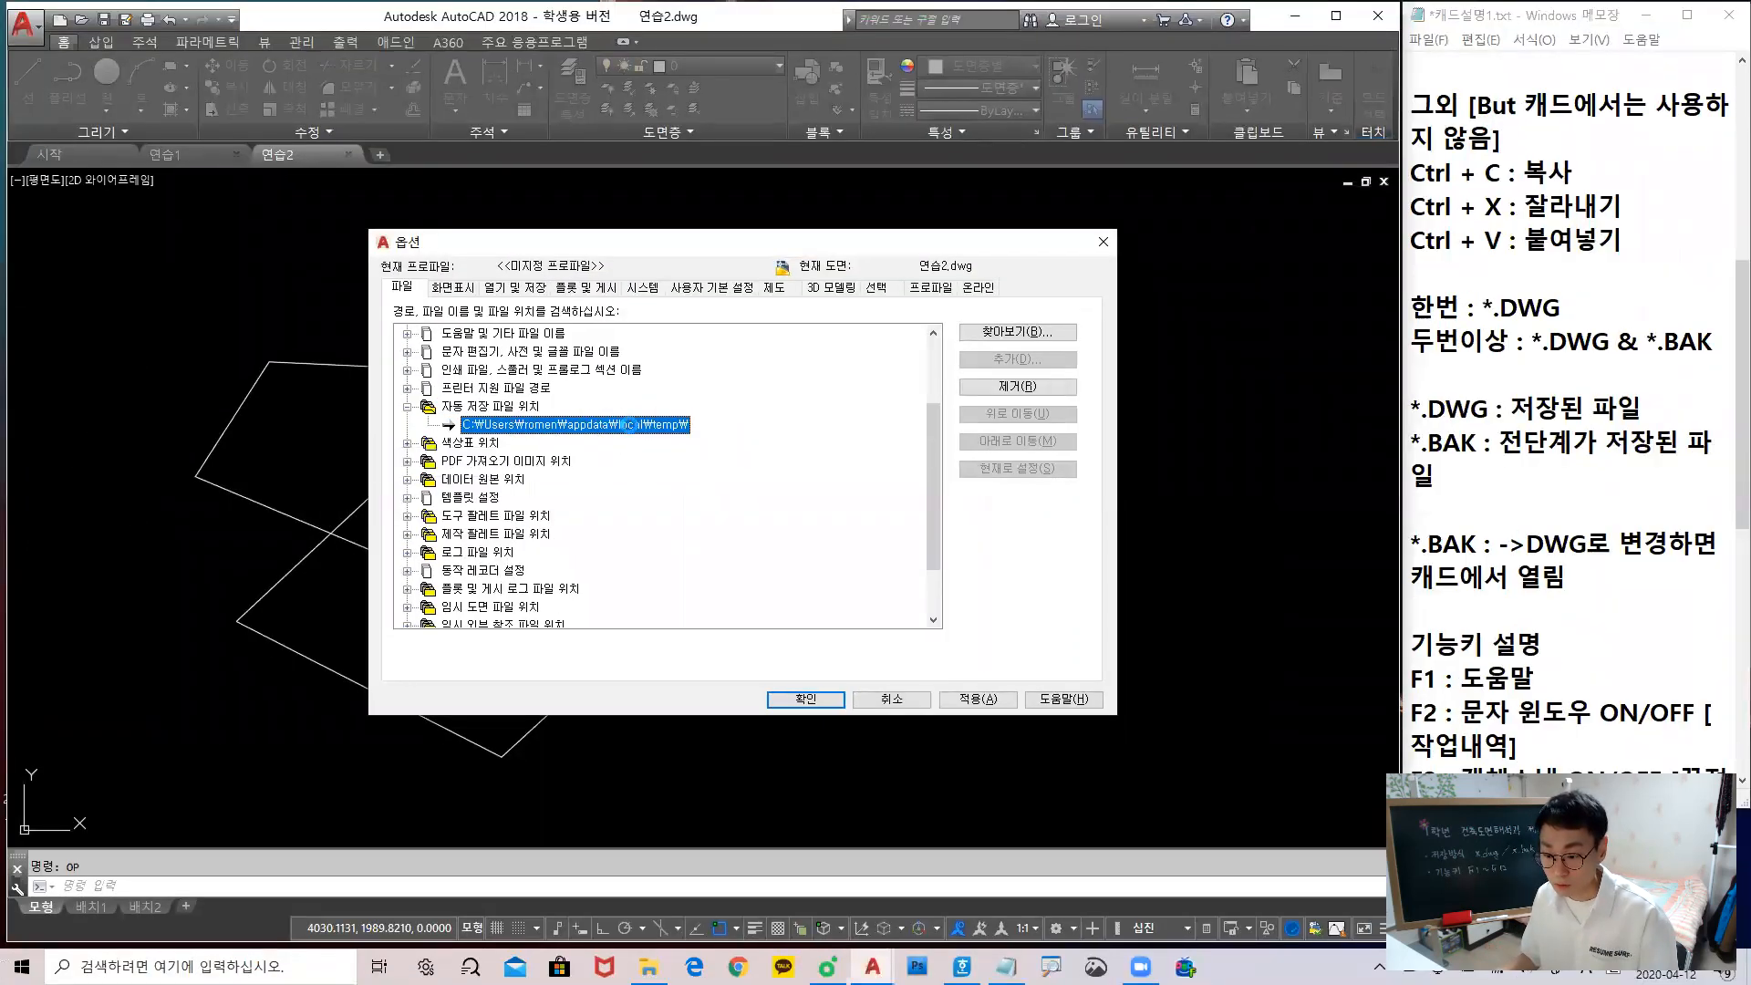
pyautogui.click(1018, 331)
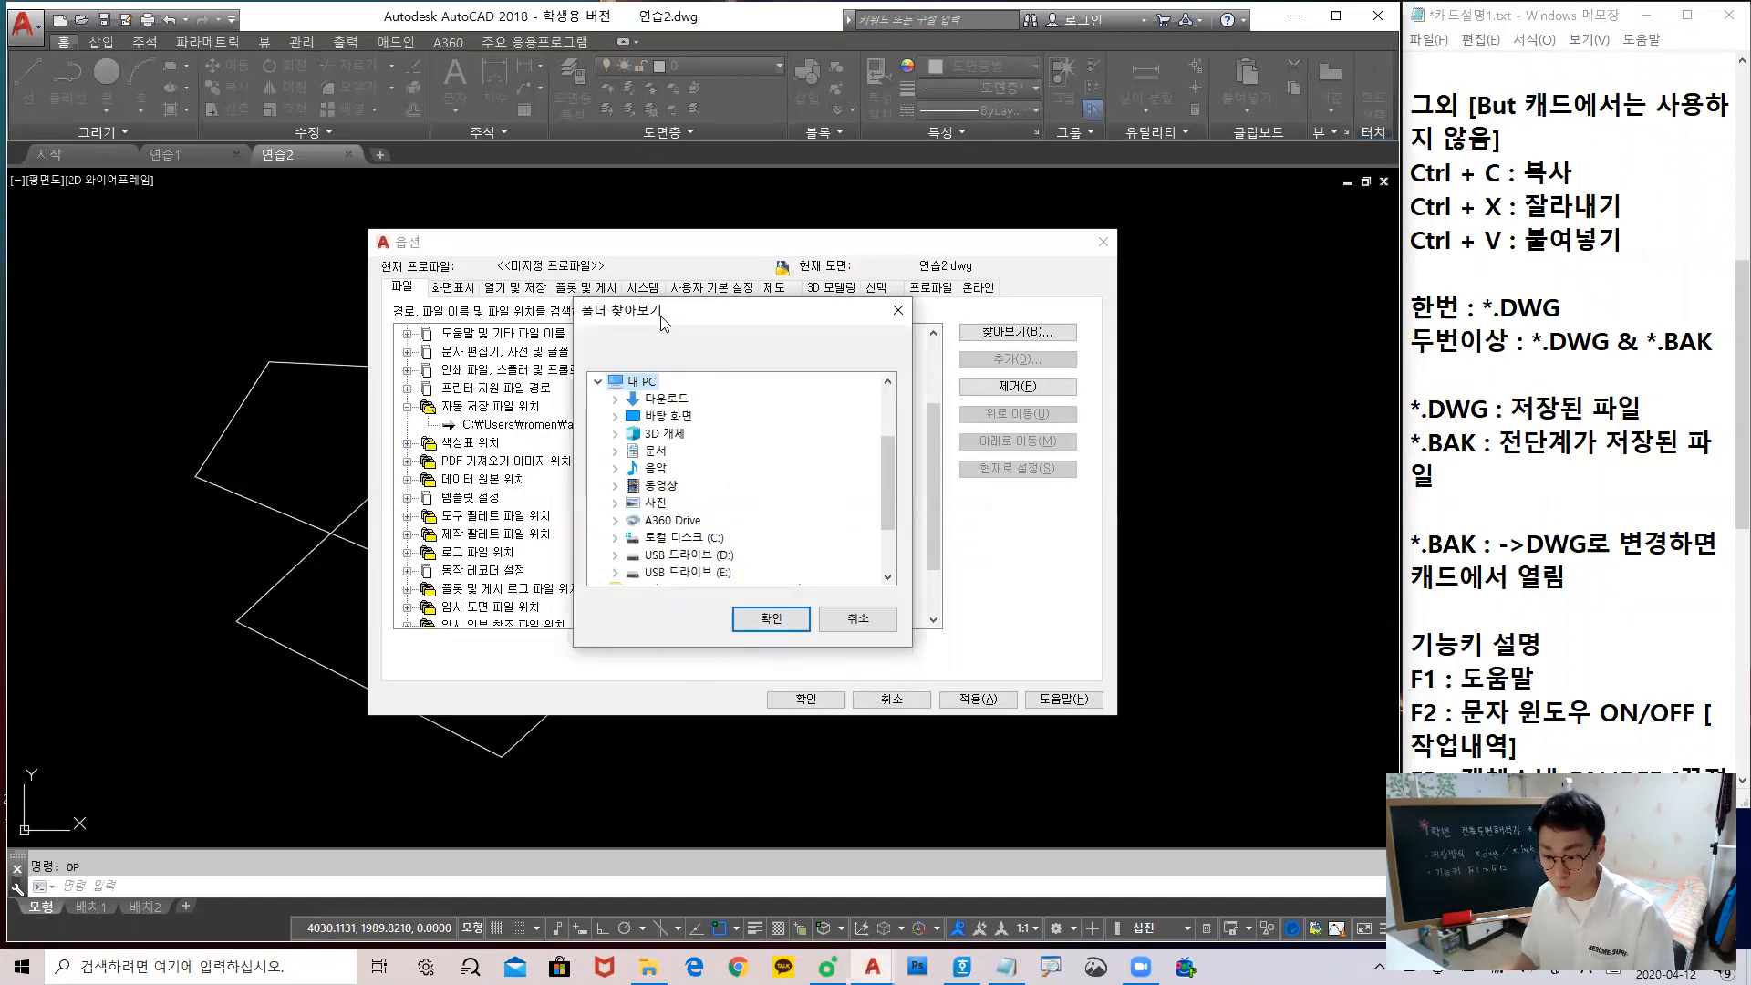
pyautogui.click(858, 618)
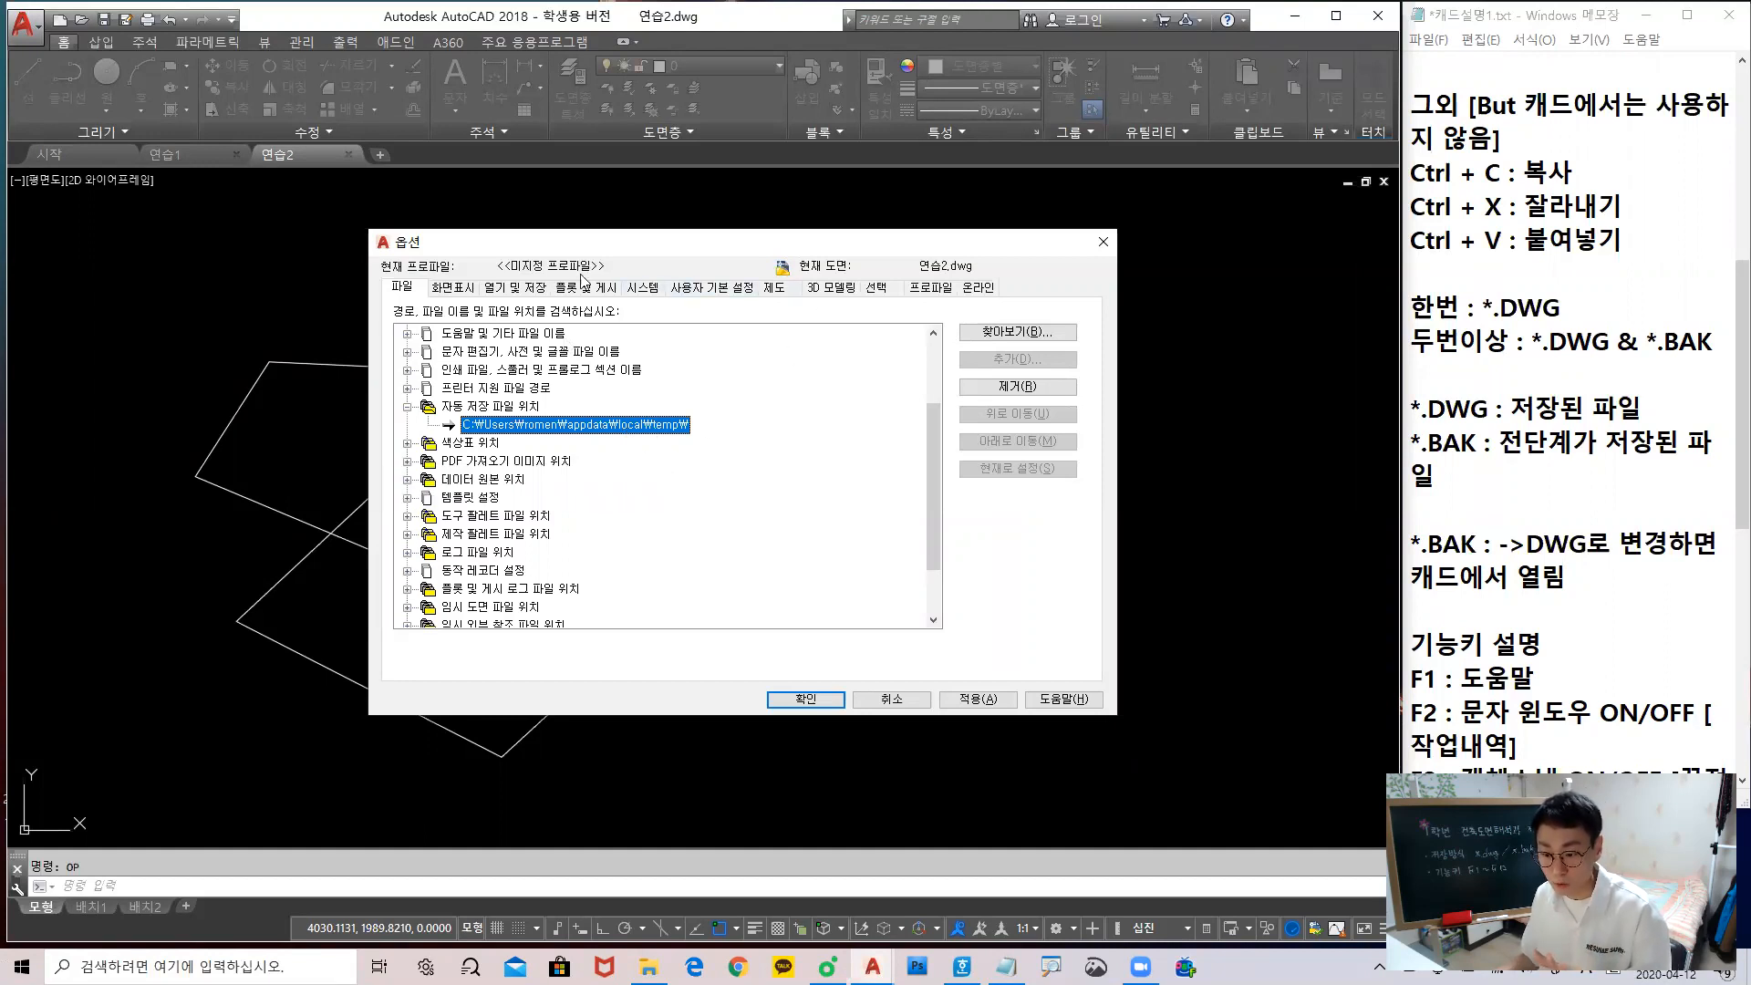
# Examine the automatic save interval in the open and save options, recheck the automatic save path, and close Options
pyautogui.click(539, 290)
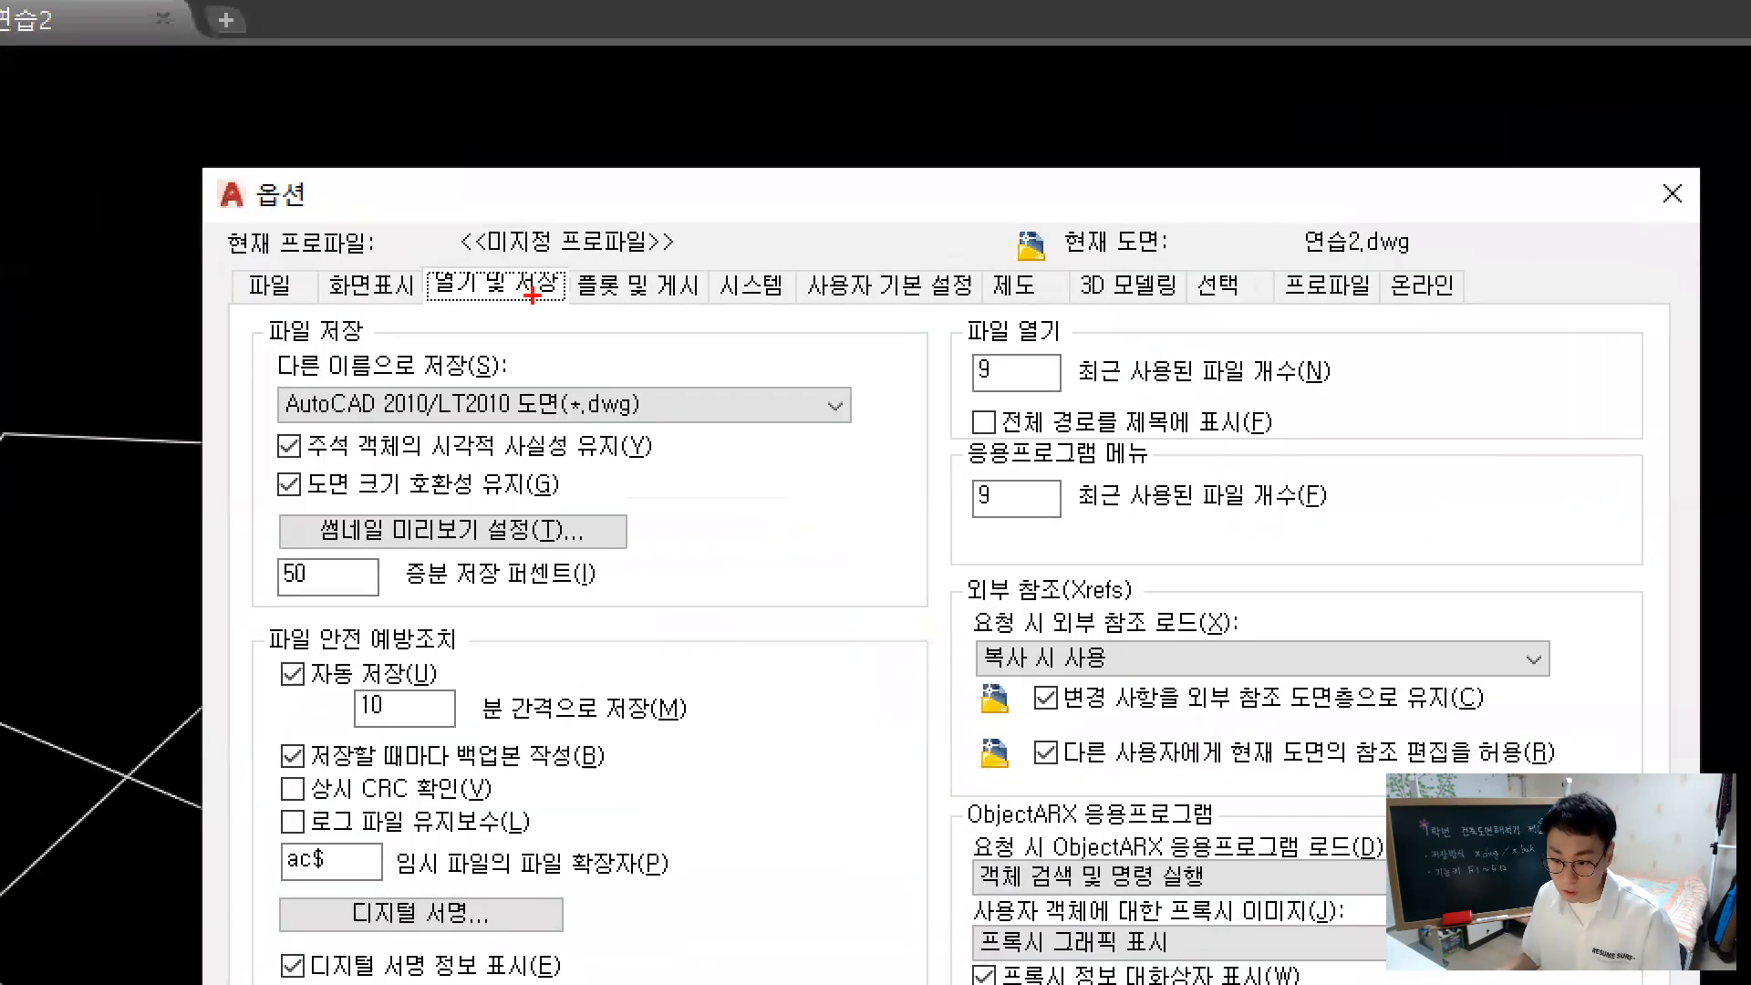
pyautogui.moveTo(558, 312)
pyautogui.mouseDown()
pyautogui.moveTo(352, 228)
pyautogui.moveTo(570, 345)
pyautogui.moveTo(528, 346)
pyautogui.mouseUp()
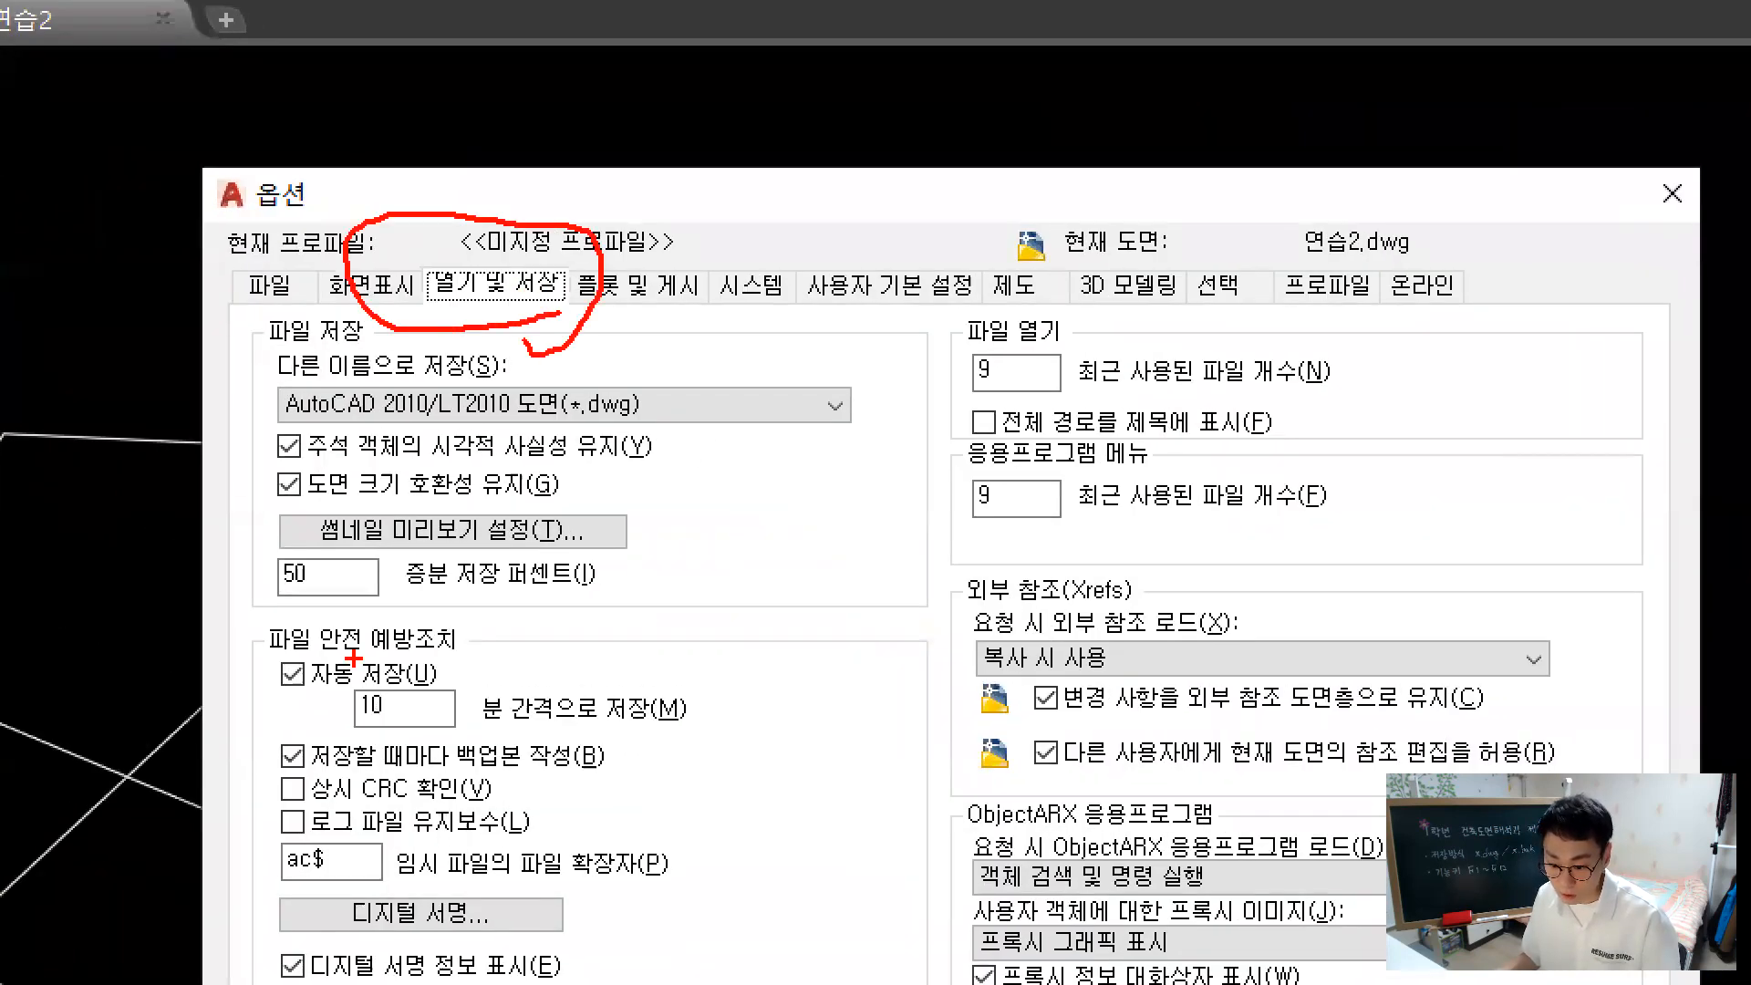
pyautogui.moveTo(244, 678)
pyautogui.mouseDown()
pyautogui.moveTo(409, 690)
pyautogui.moveTo(548, 730)
pyautogui.moveTo(704, 734)
pyautogui.mouseUp()
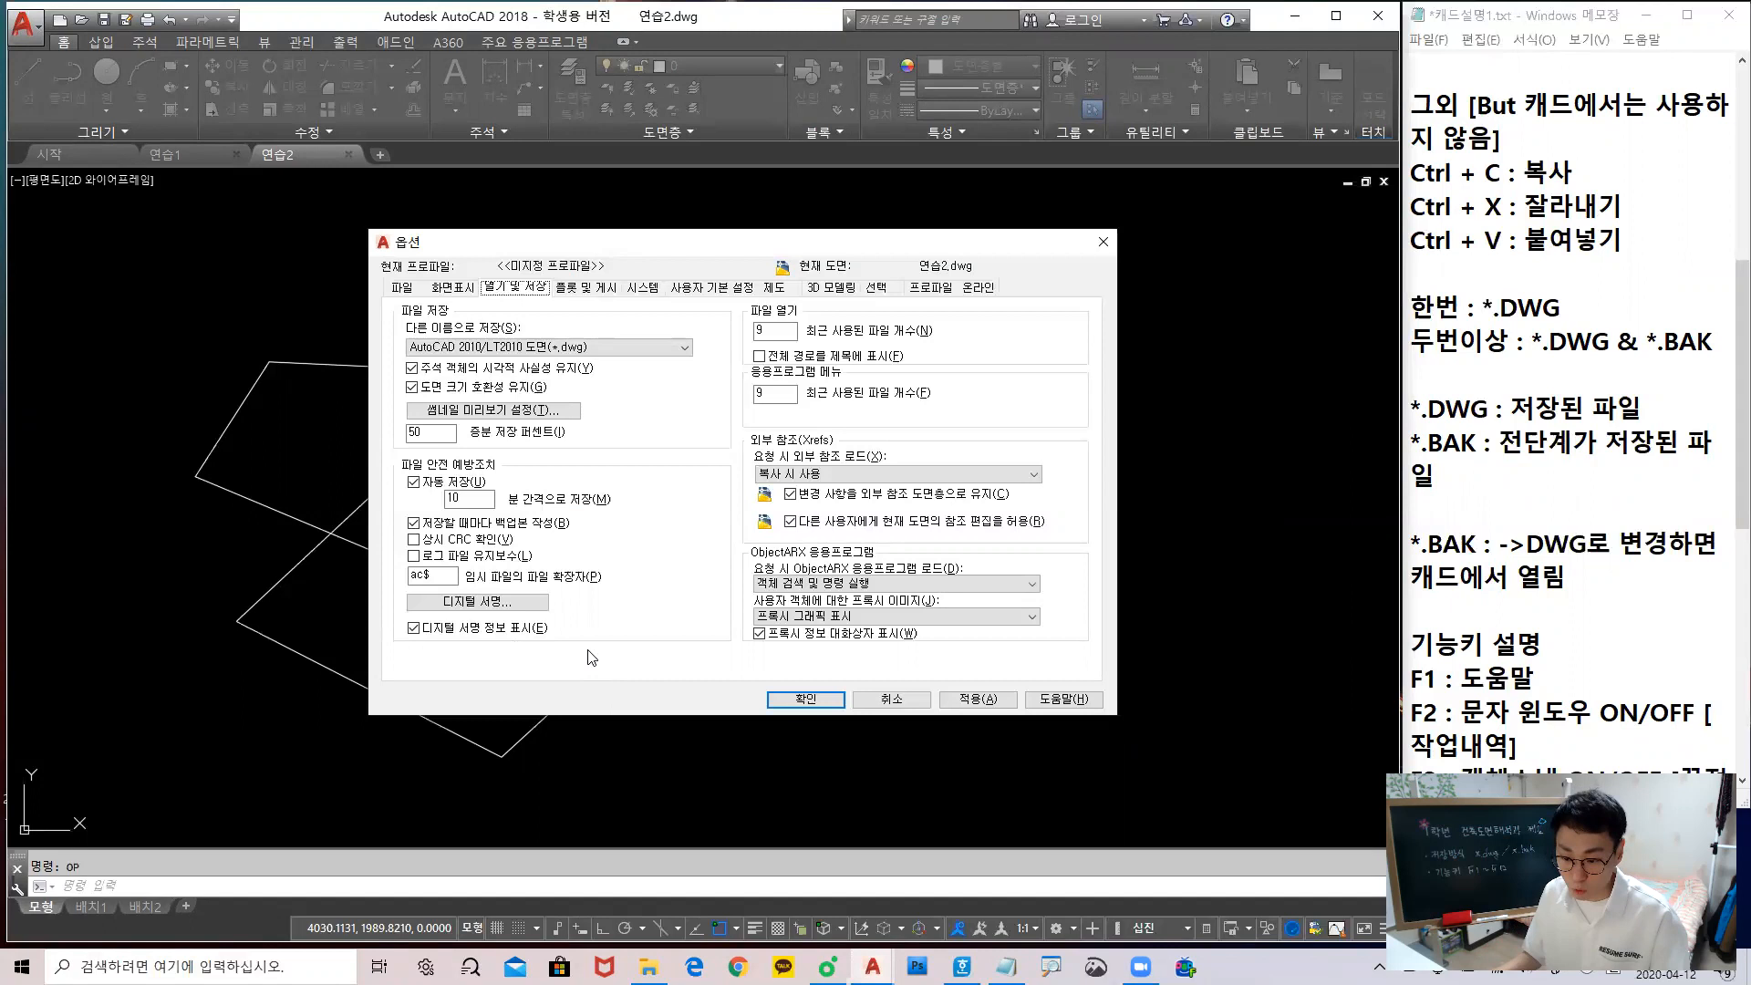
pyautogui.click(402, 288)
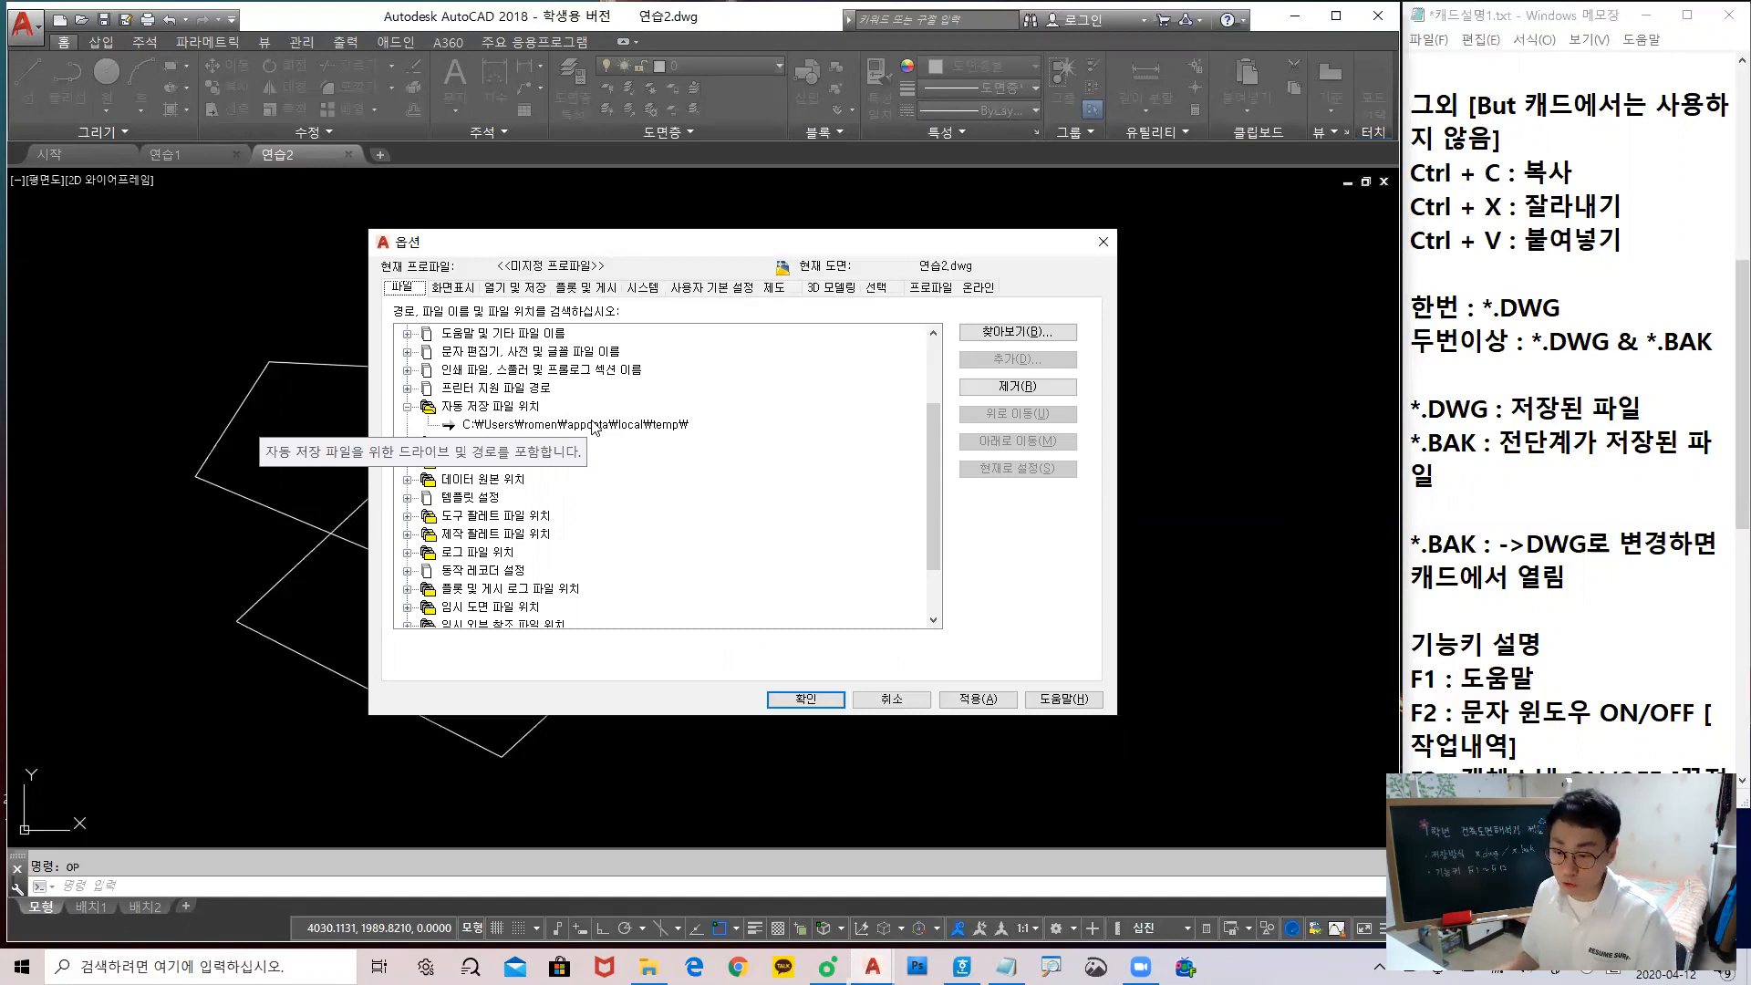
pyautogui.click(1102, 243)
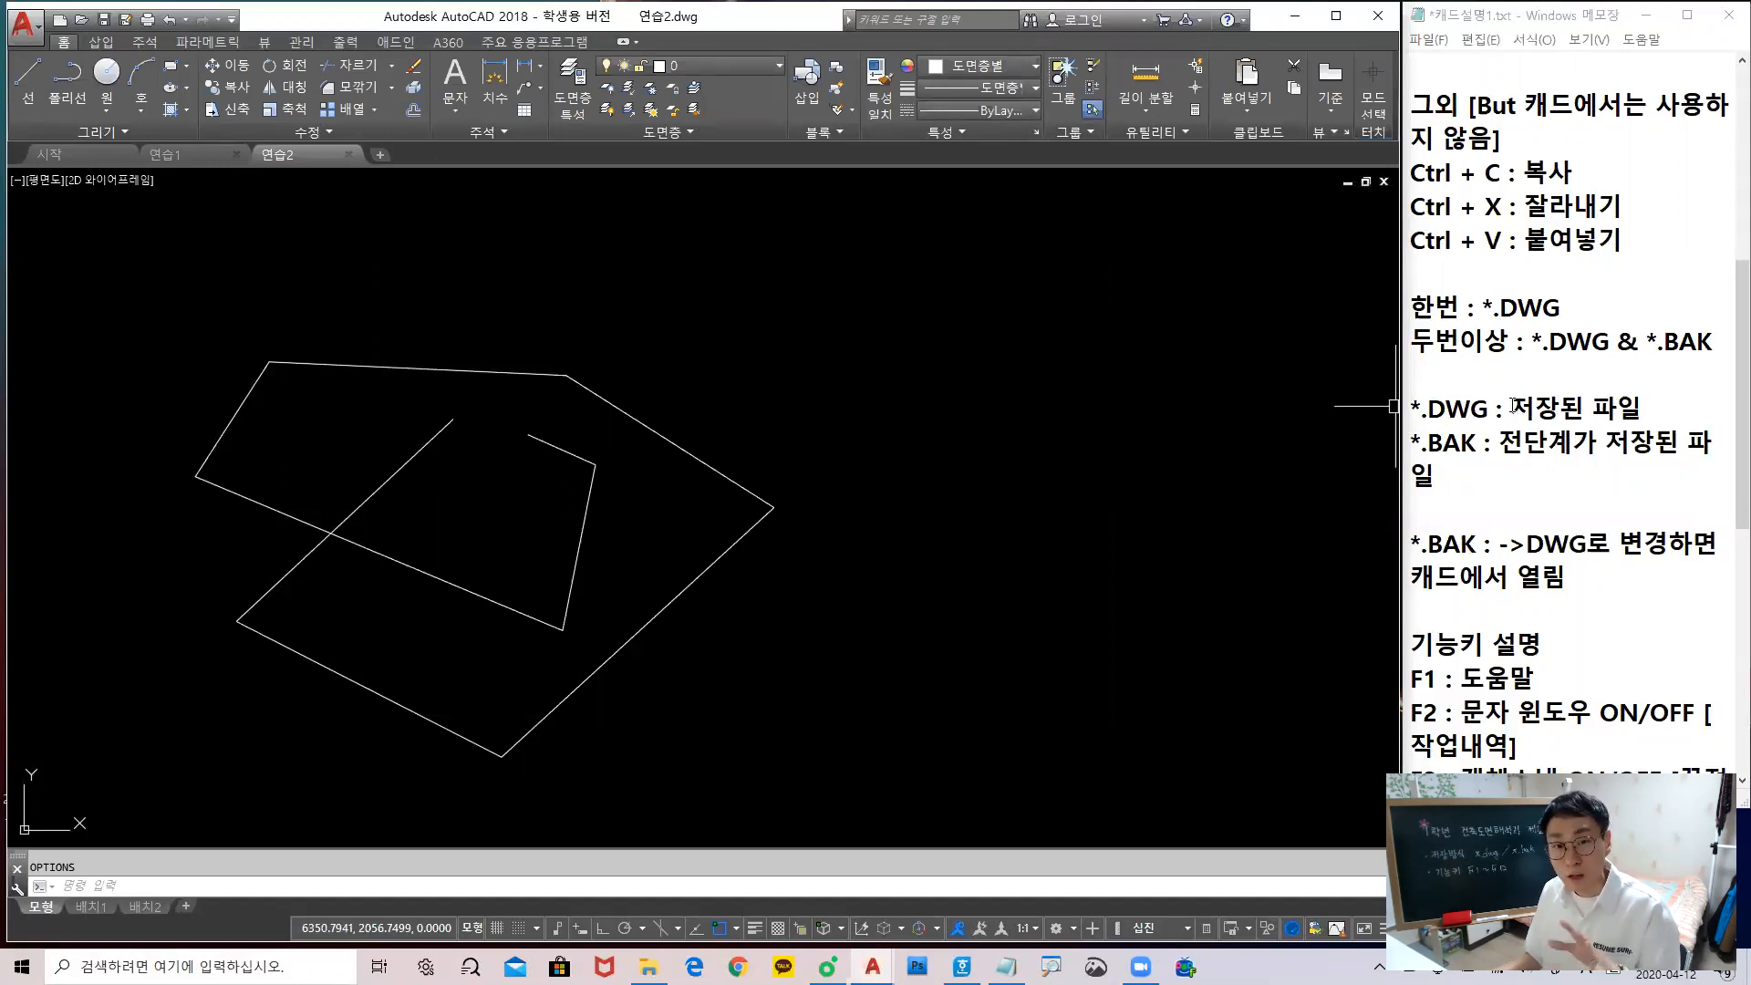
# Highlight the notes on BAK files and on changing them to DWG in 캐드설명1.txt, ending at the function key notes
pyautogui.moveTo(1489, 409); pyautogui.dragTo(1428, 446)
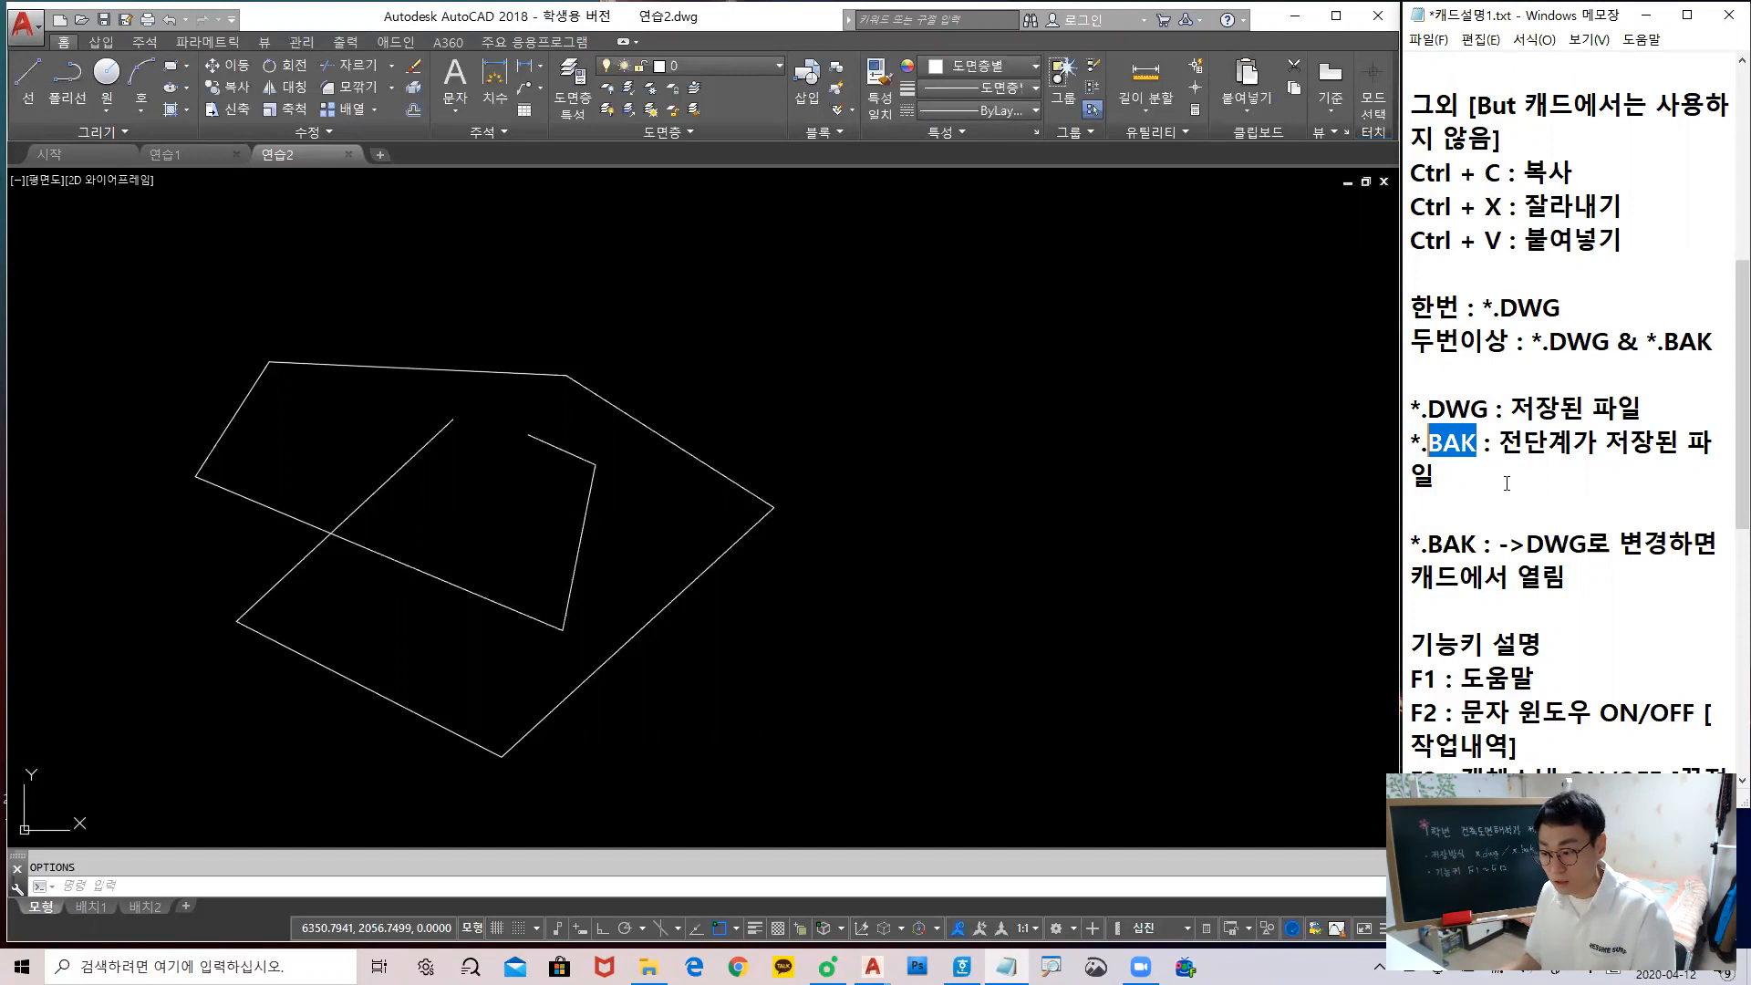
pyautogui.moveTo(1527, 543); pyautogui.dragTo(1629, 582)
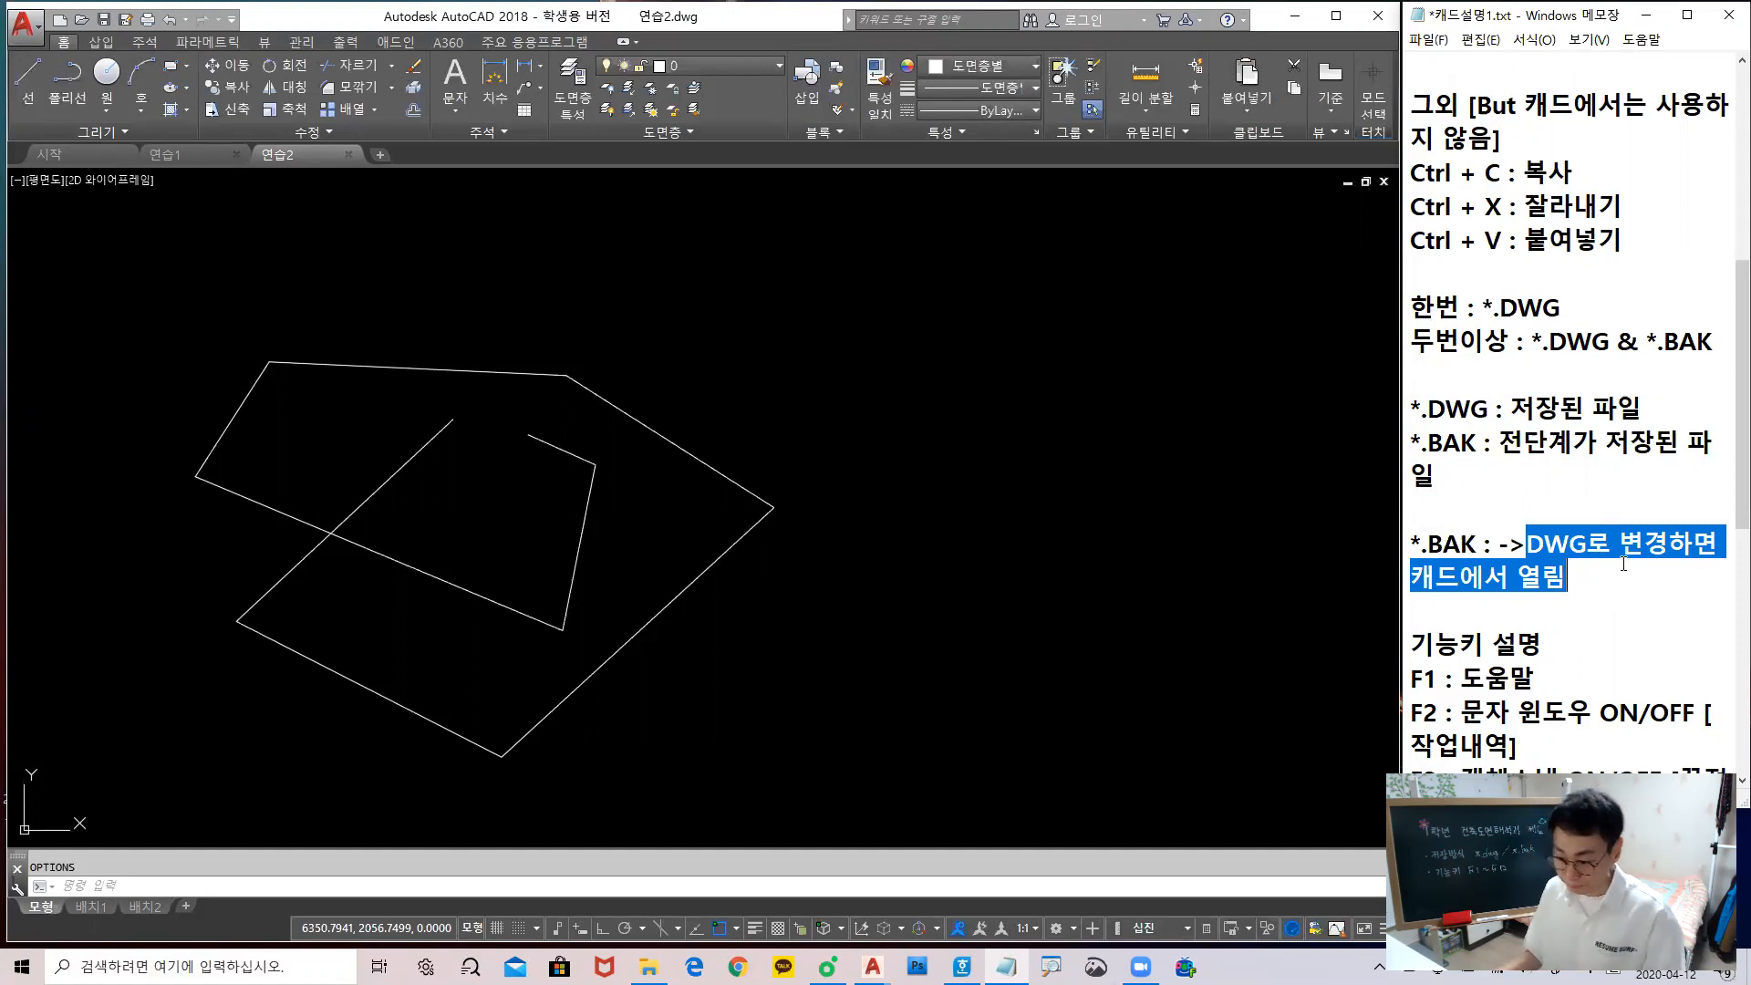
pyautogui.scroll(-4, 1614, 557)
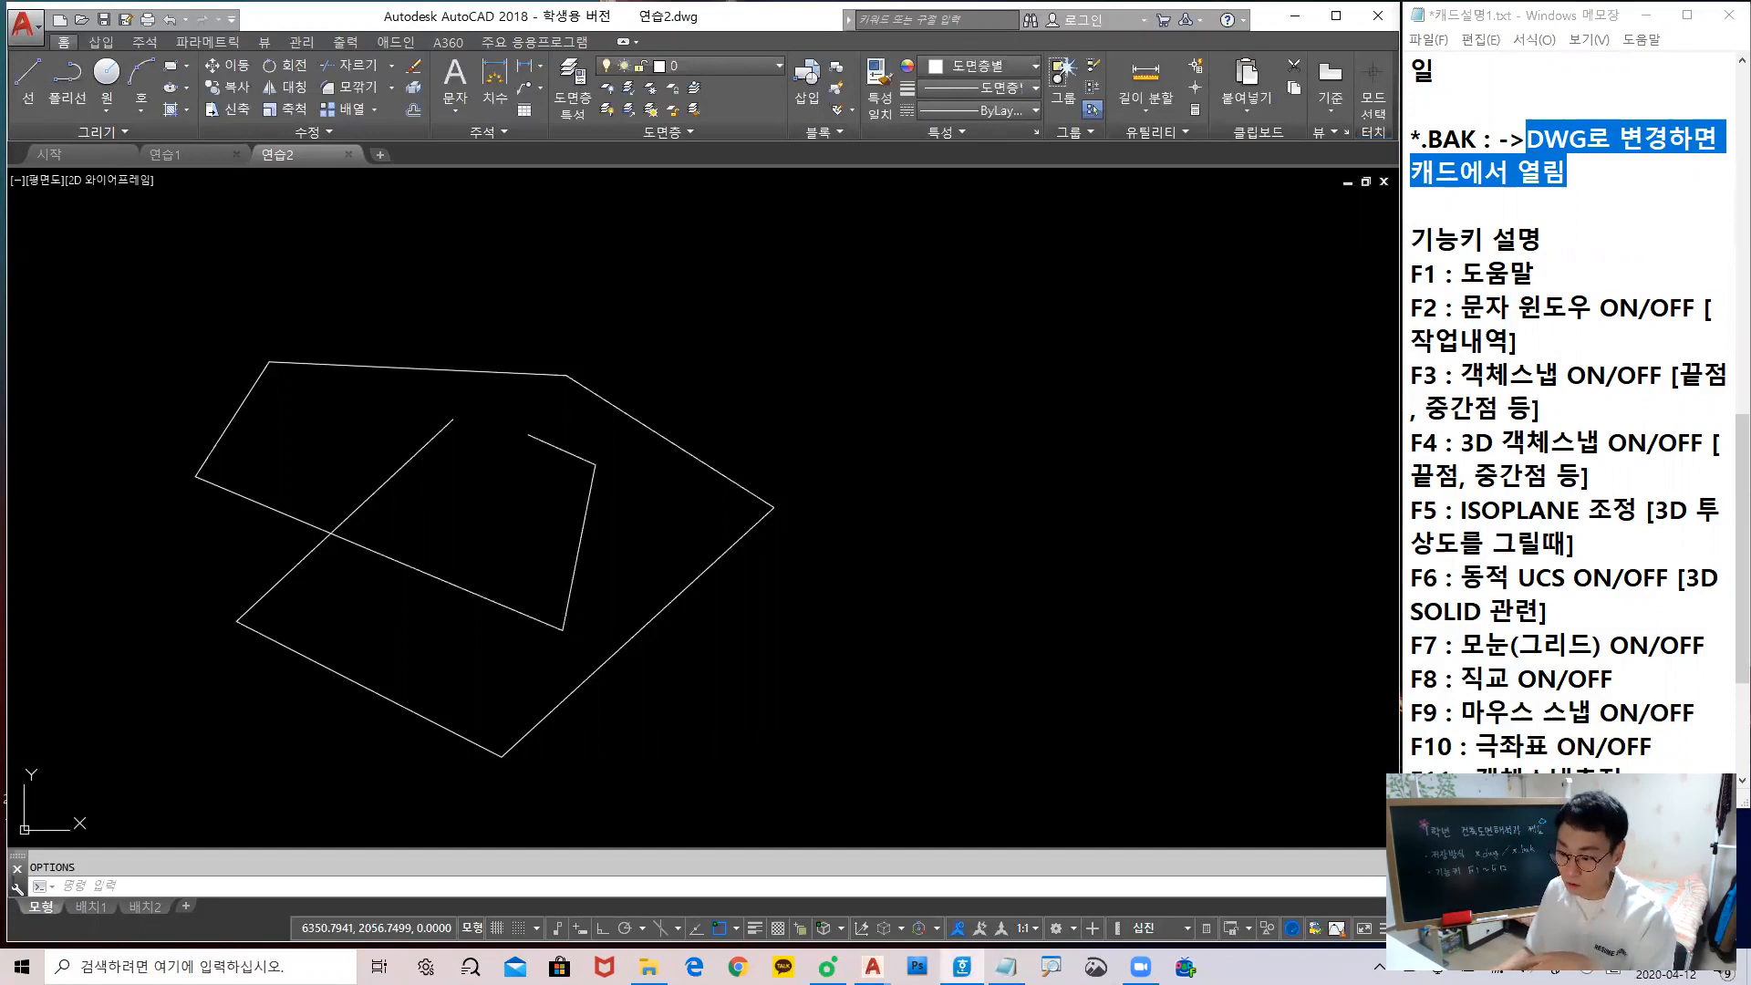
# Look through the mouse button, function key and status bar sections of 캐드 기본.hwp and move the document off the drawing
pyautogui.scroll(10, 1201, 326)
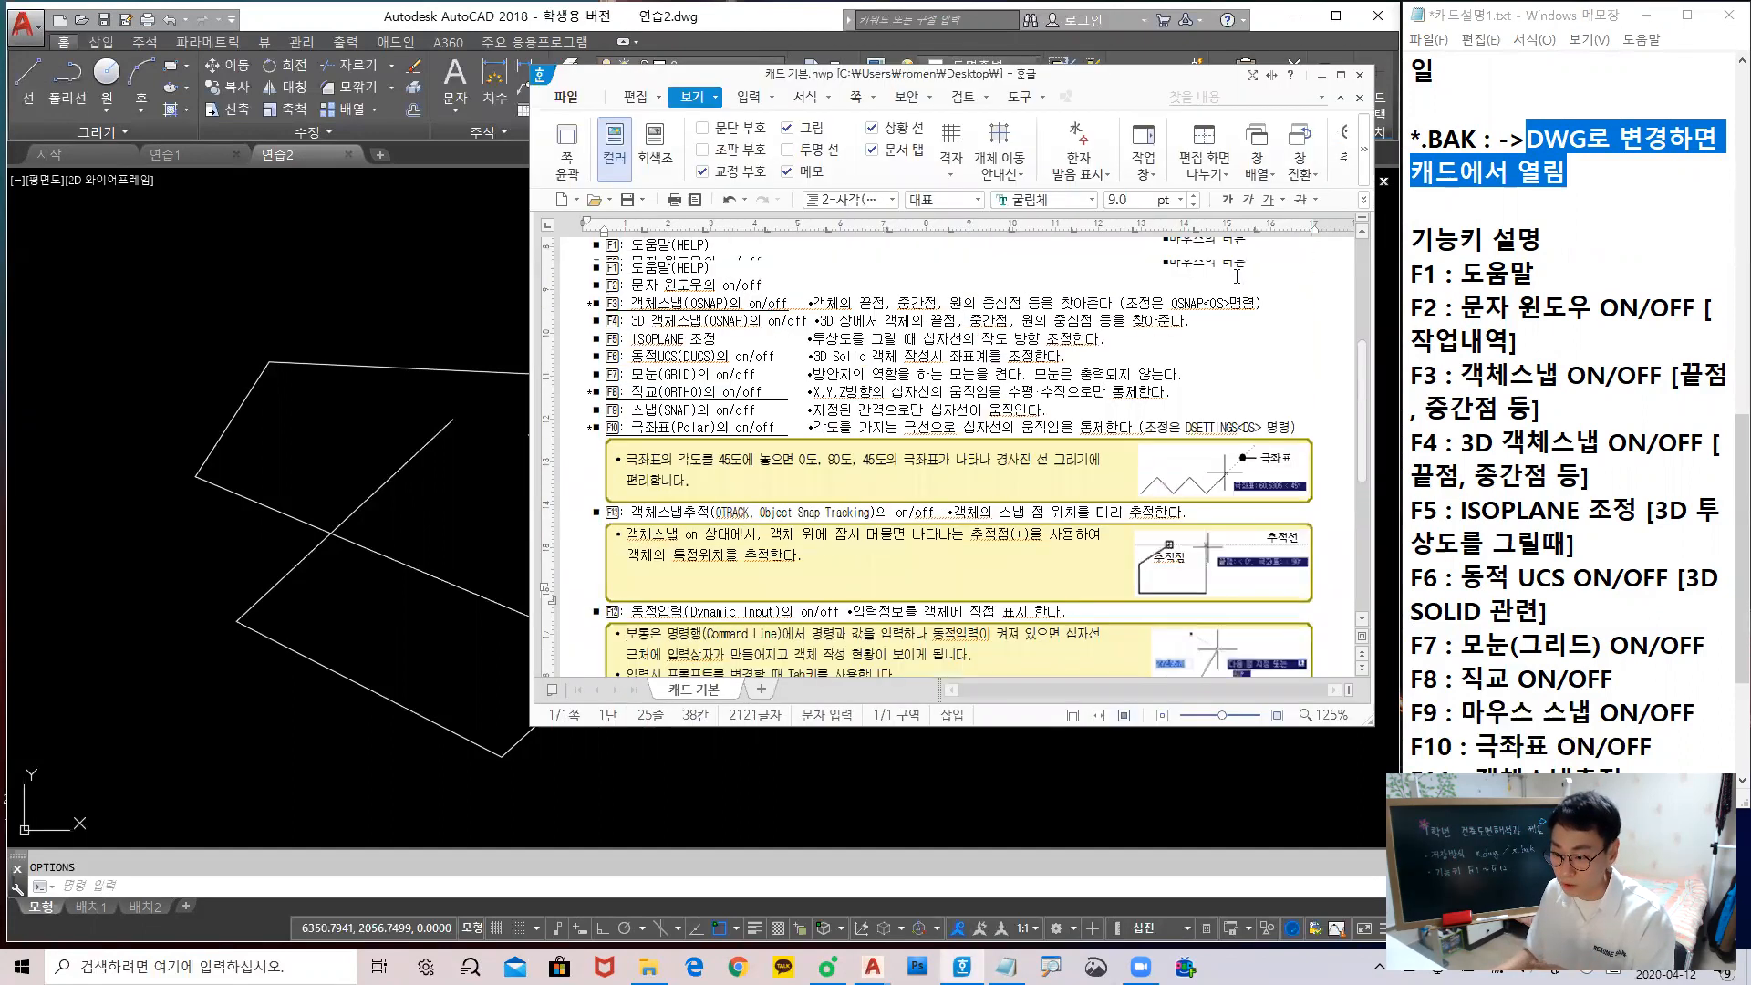
pyautogui.scroll(-2, 1200, 326)
pyautogui.scroll(2, 1080, 336)
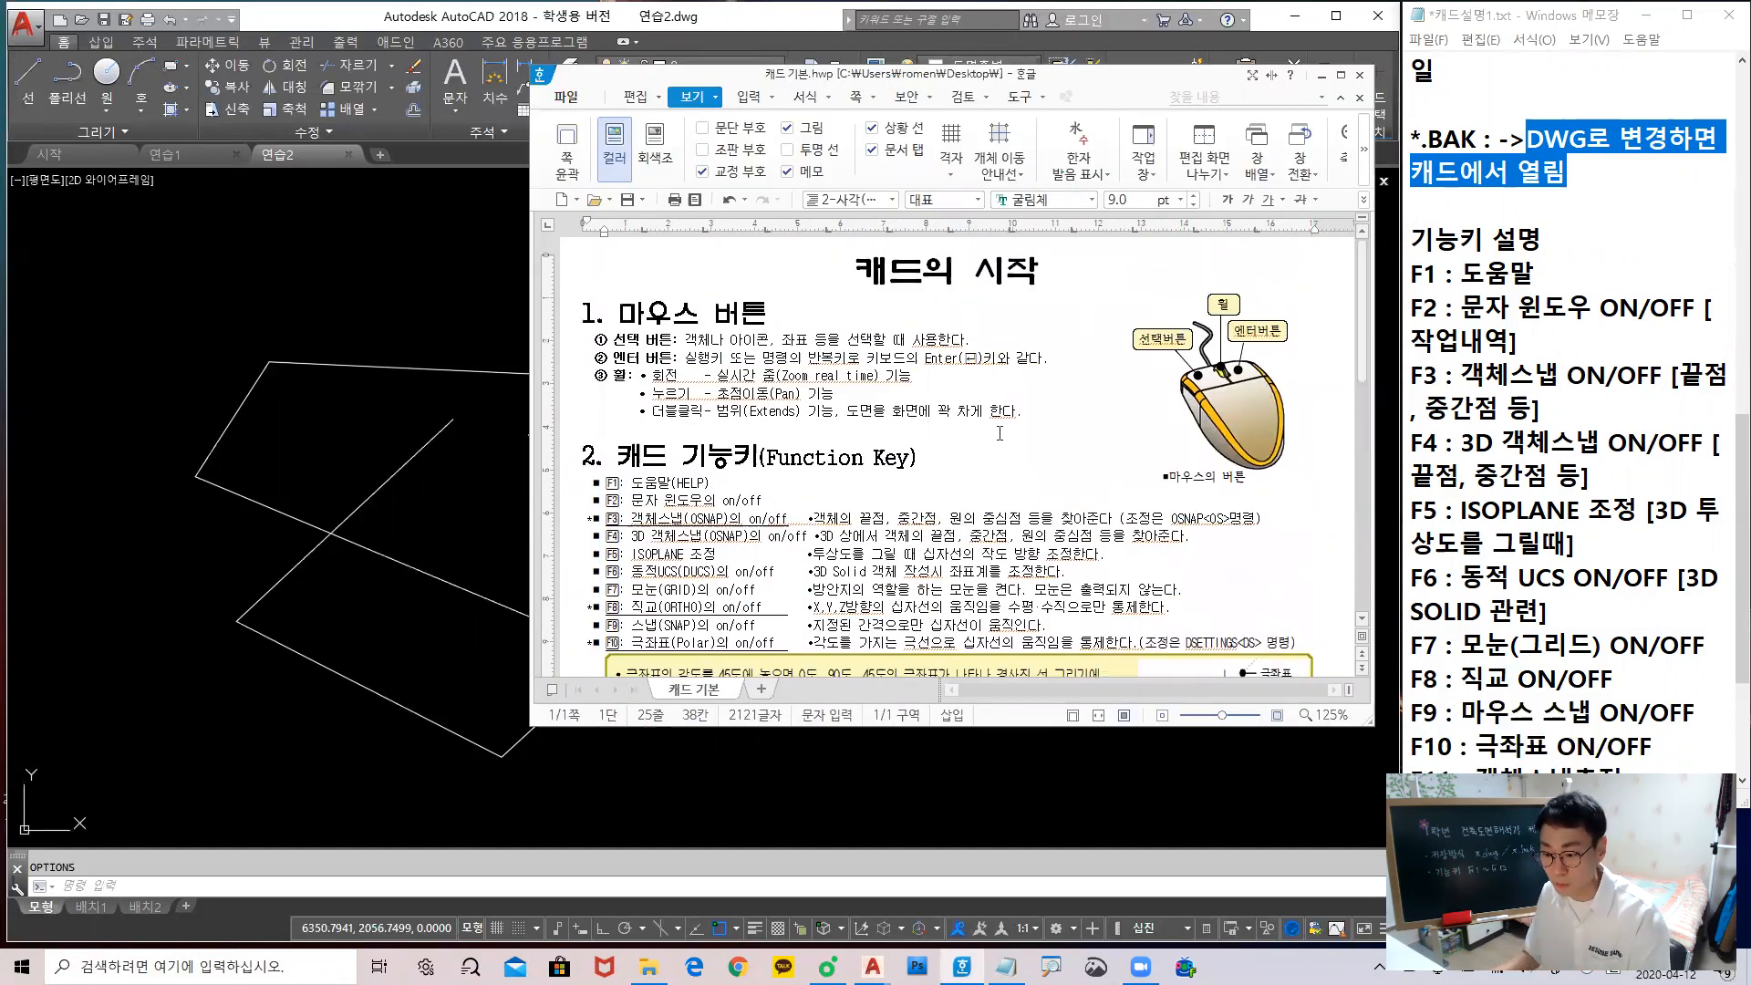
pyautogui.scroll(-8, 1000, 433)
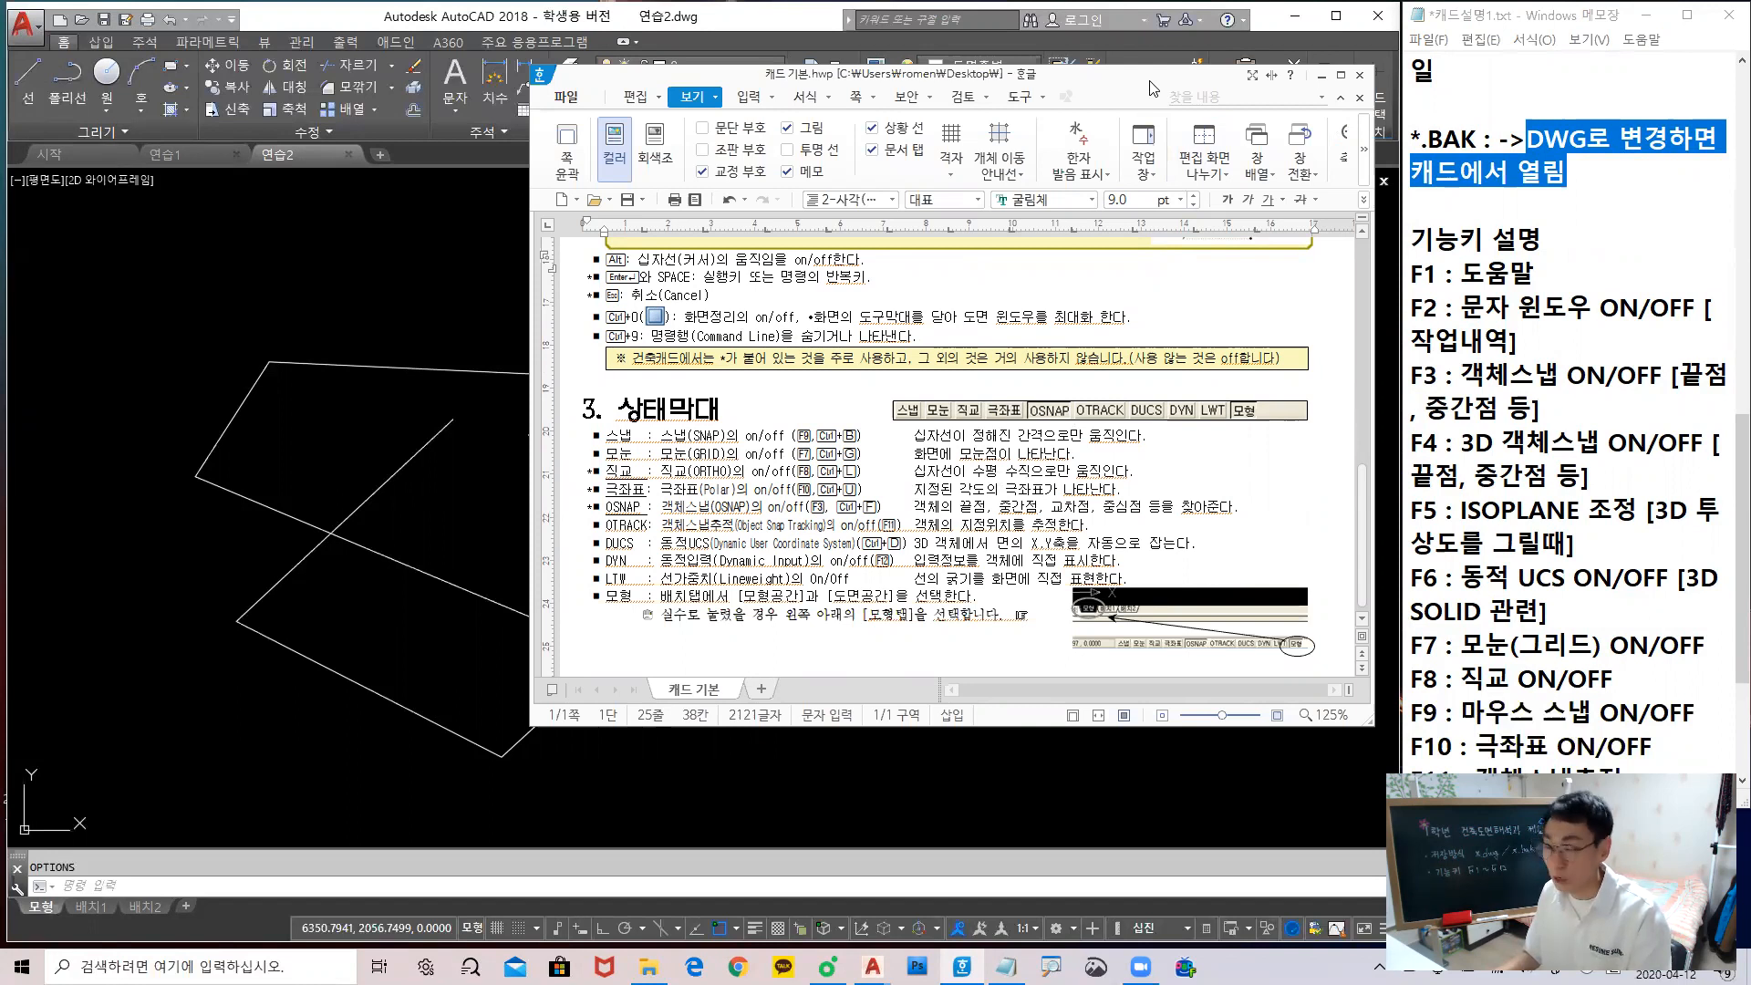
pyautogui.moveTo(1150, 81); pyautogui.dragTo(1750, 81)
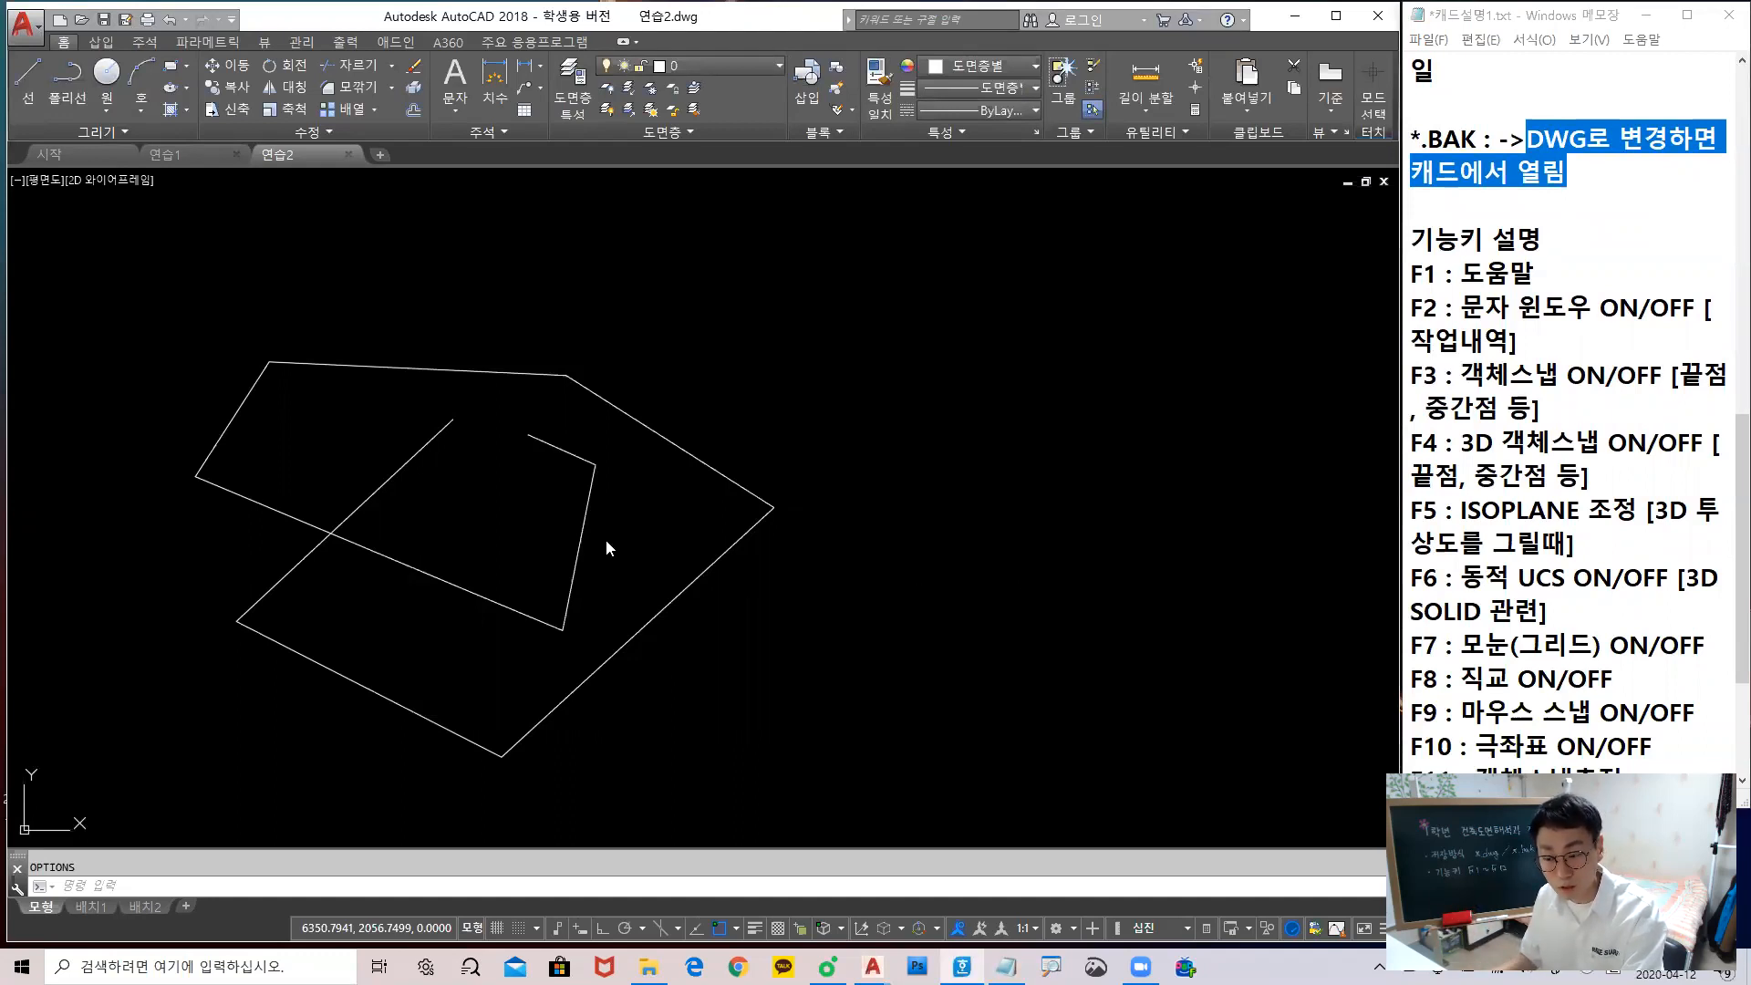
# Close the 한/글 help opened by mistake, look through the AutoCAD 2018 help home page, and close it
pyautogui.press('F1')
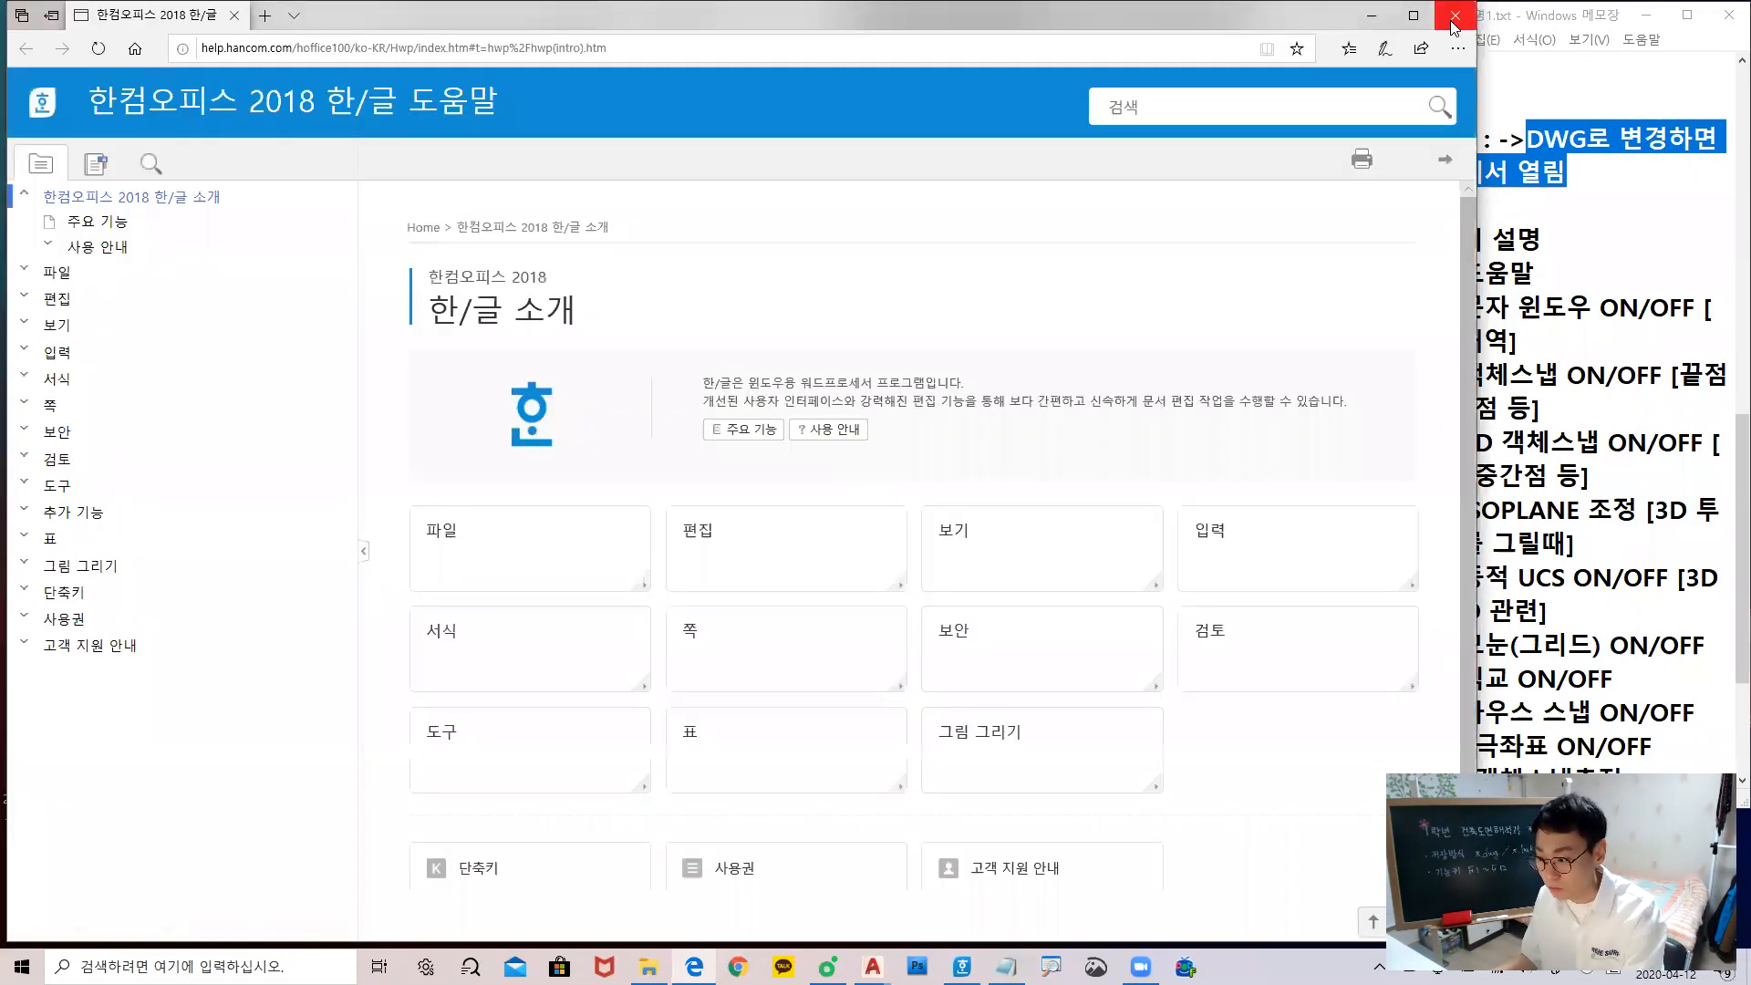
pyautogui.click(1456, 16)
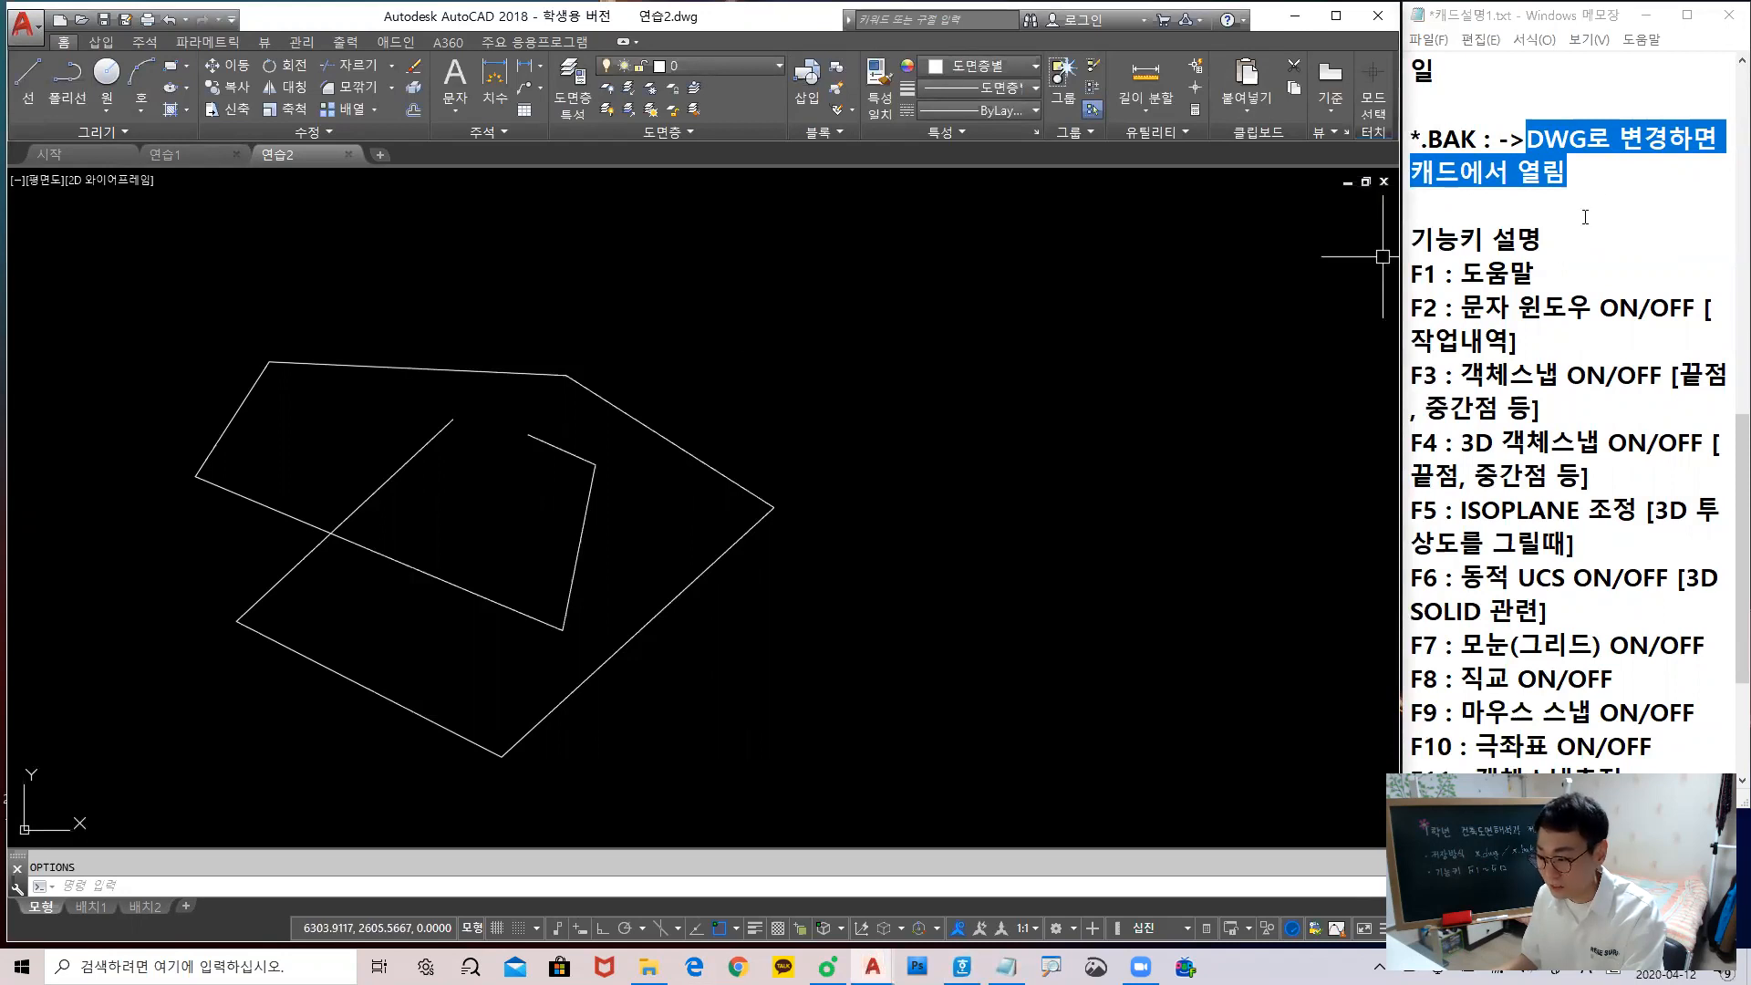
pyautogui.click(837, 428)
pyautogui.press('F1')
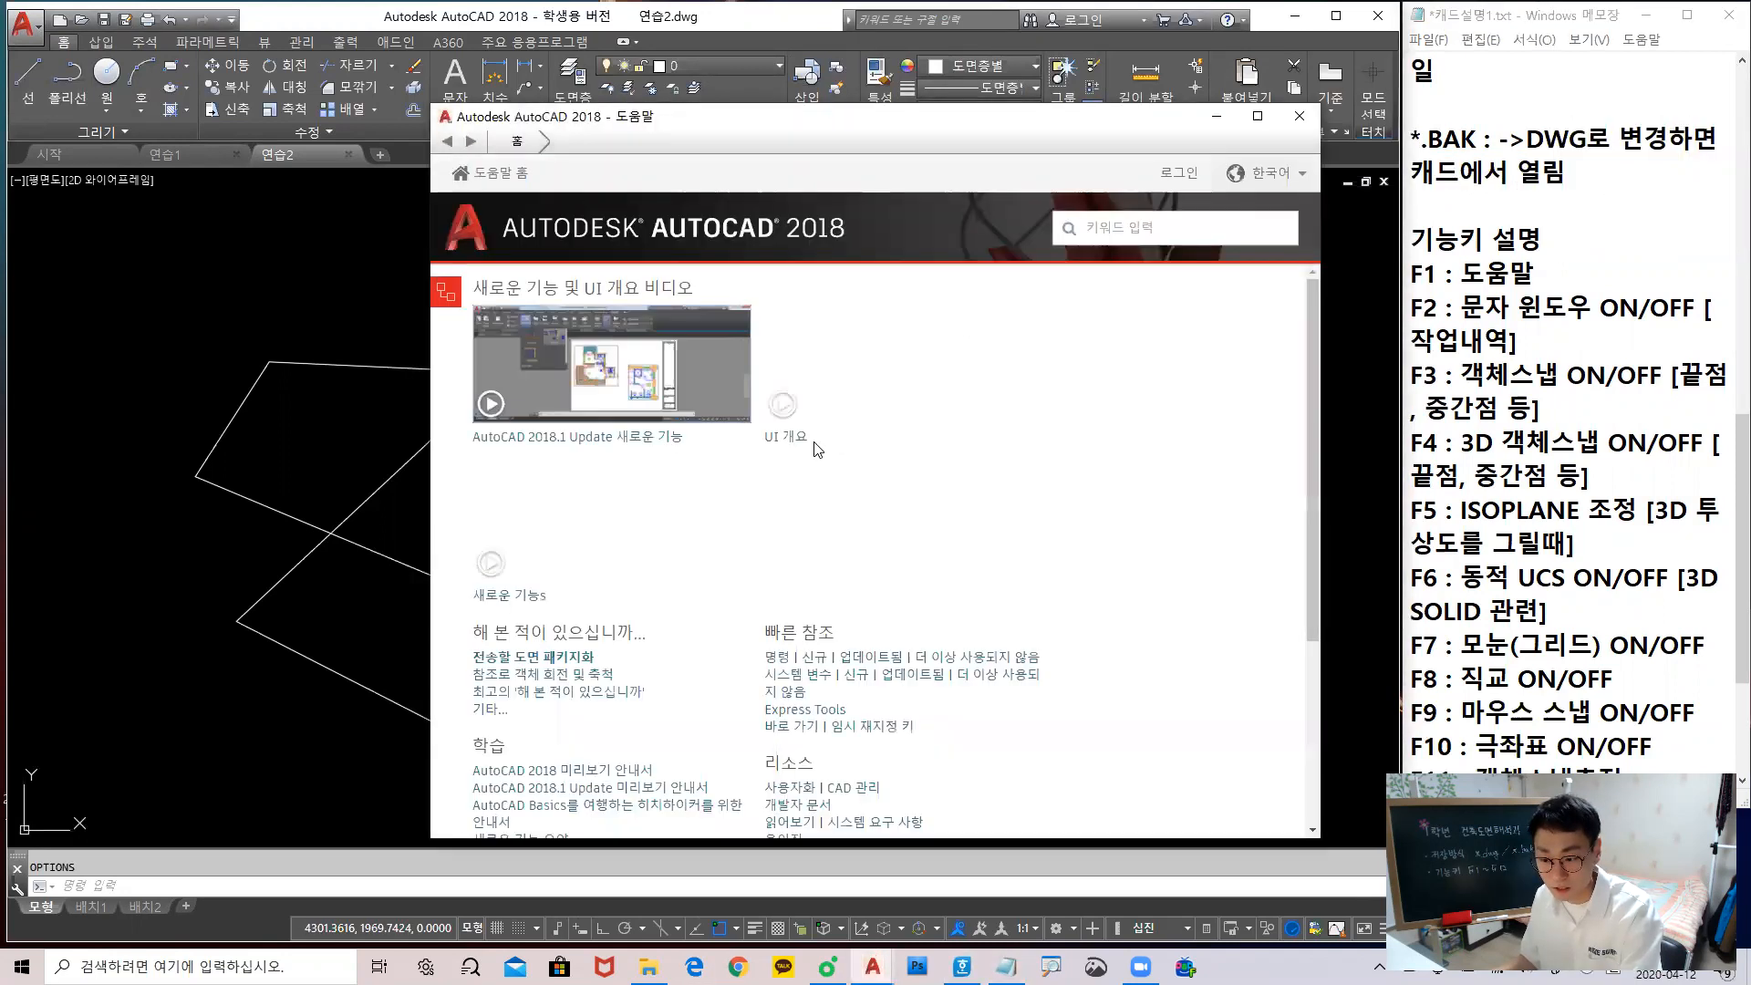
pyautogui.scroll(-3, 831, 542)
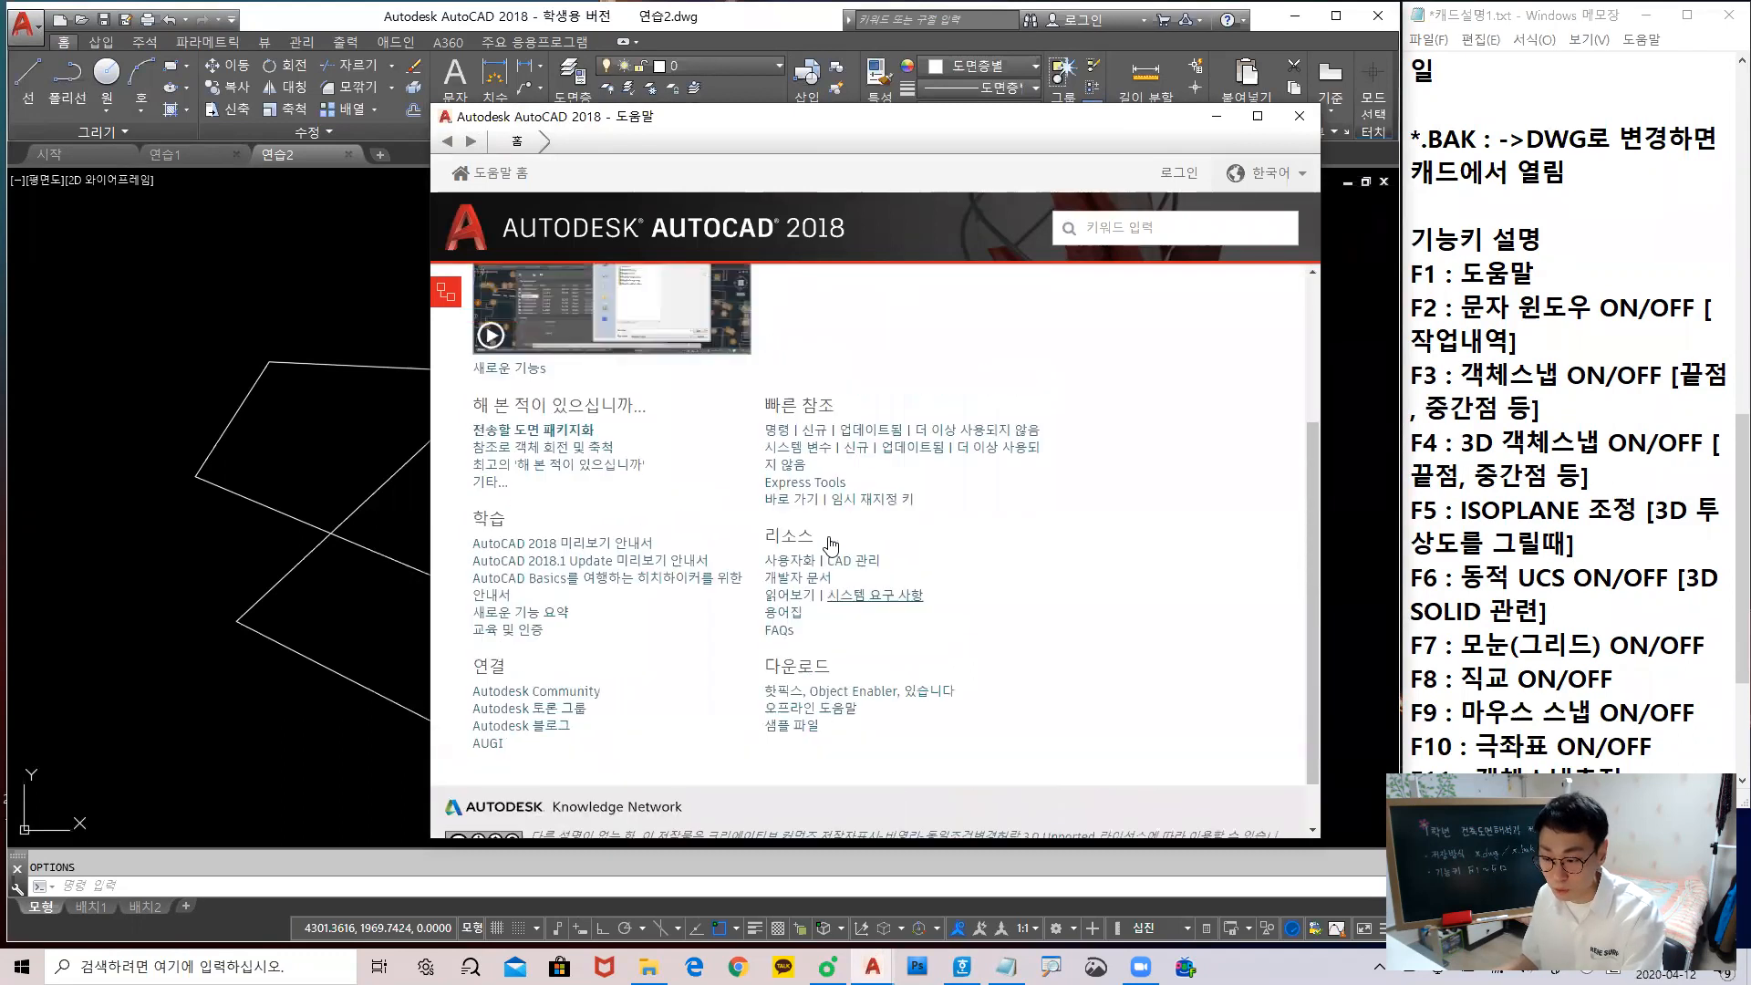
pyautogui.scroll(3, 831, 545)
pyautogui.click(1105, 241)
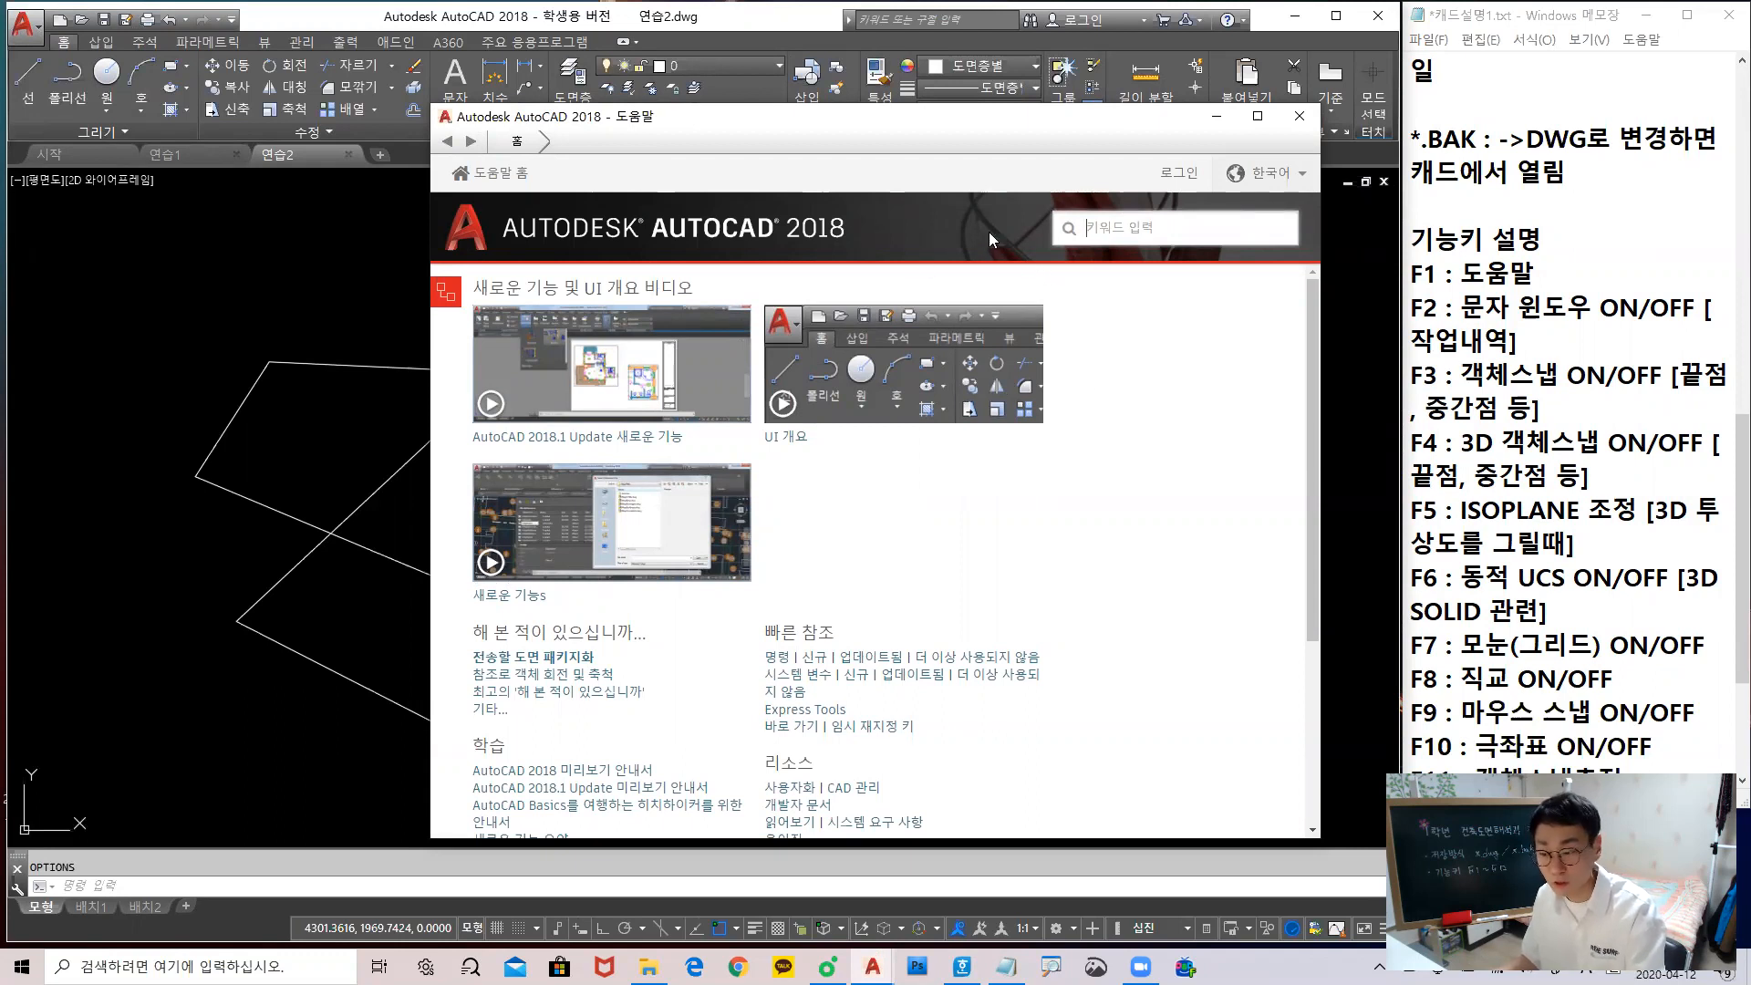
pyautogui.click(1302, 117)
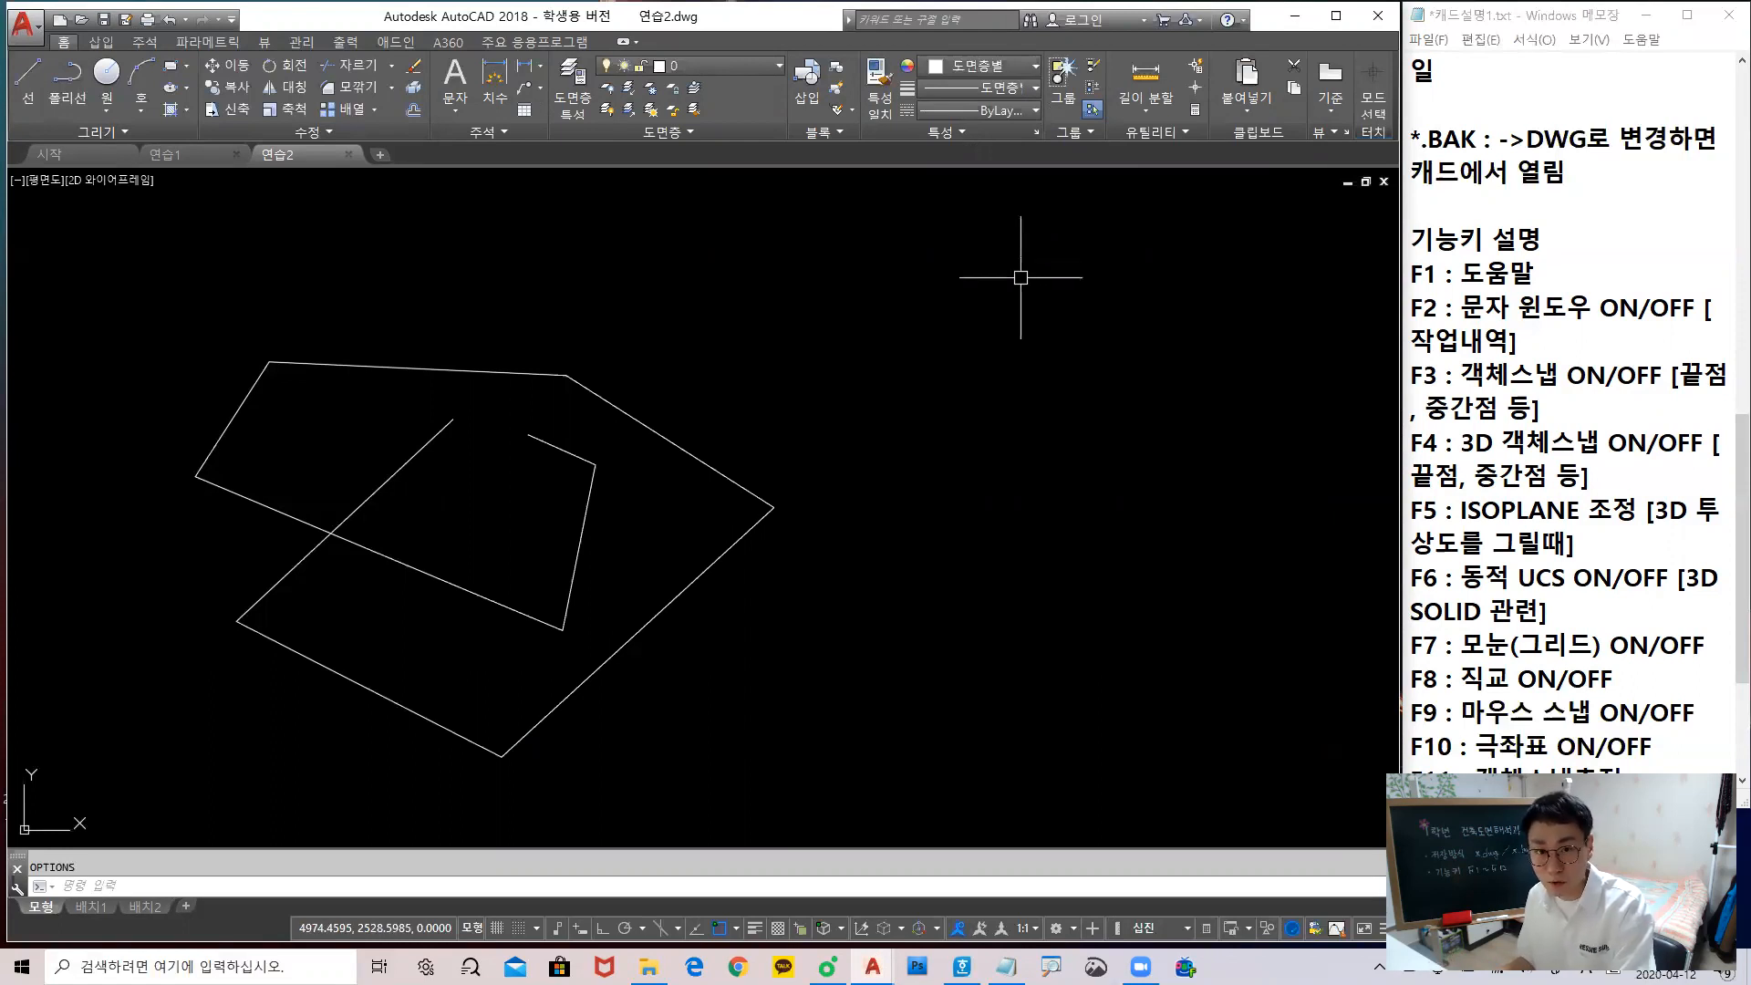
# Open the AutoCAD text window for 연습2.dwg and examine its command history
pyautogui.press('F2')
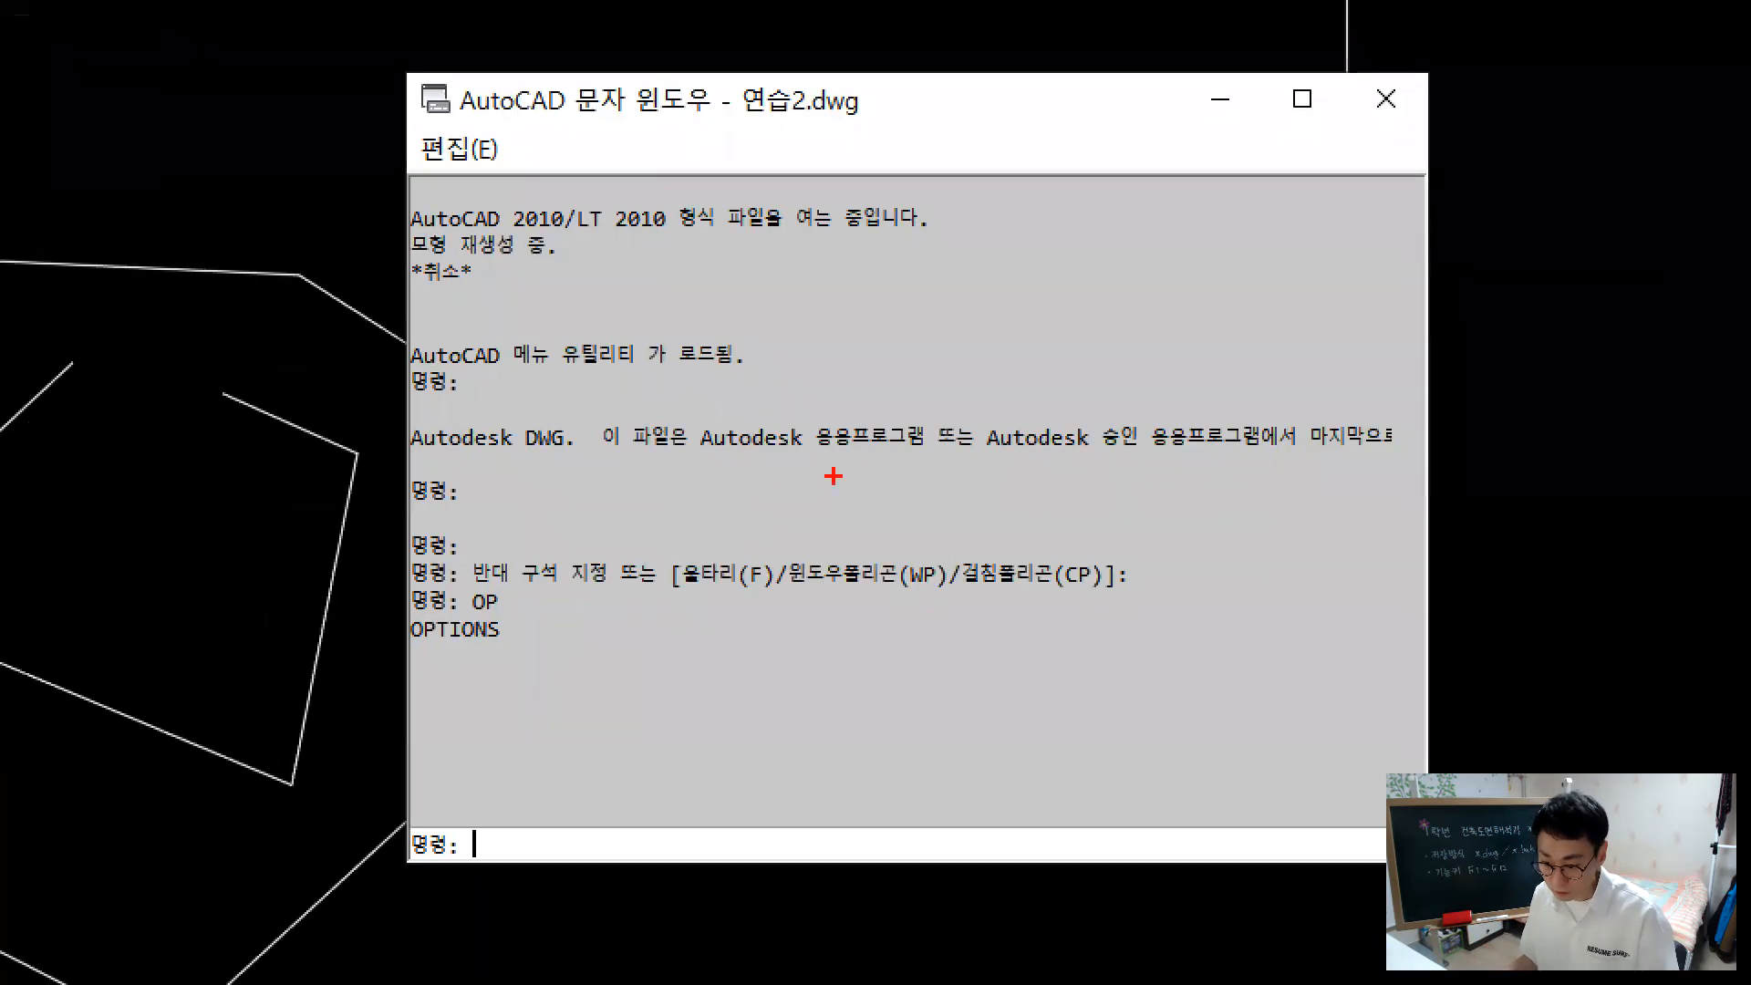
pyautogui.moveTo(946, 553)
pyautogui.mouseDown()
pyautogui.moveTo(544, 299)
pyautogui.moveTo(898, 529)
pyautogui.mouseUp()
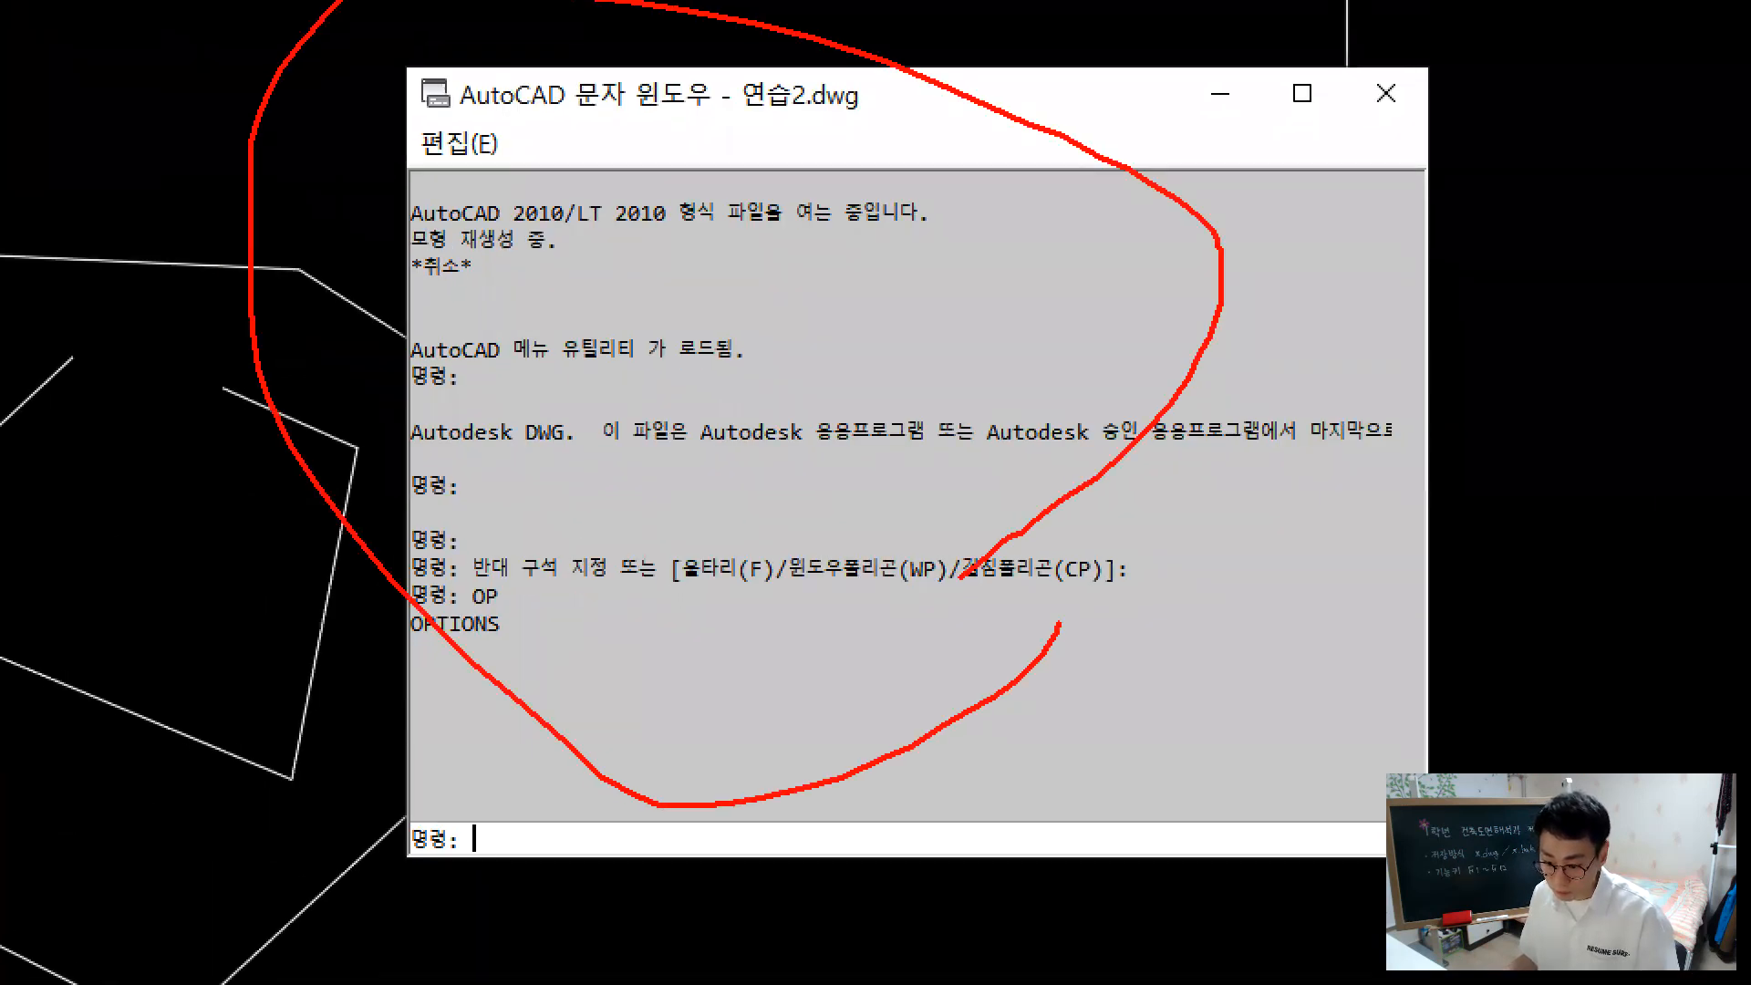
# Mark the last commands in the text window's history for 연습2.dwg and close the text window
pyautogui.moveTo(188, 810)
pyautogui.mouseDown()
pyautogui.moveTo(372, 825)
pyautogui.moveTo(351, 832)
pyautogui.mouseUp()
pyautogui.moveTo(605, 529); pyautogui.dragTo(1359, 112)
pyautogui.moveTo(616, 592); pyautogui.dragTo(1444, 180)
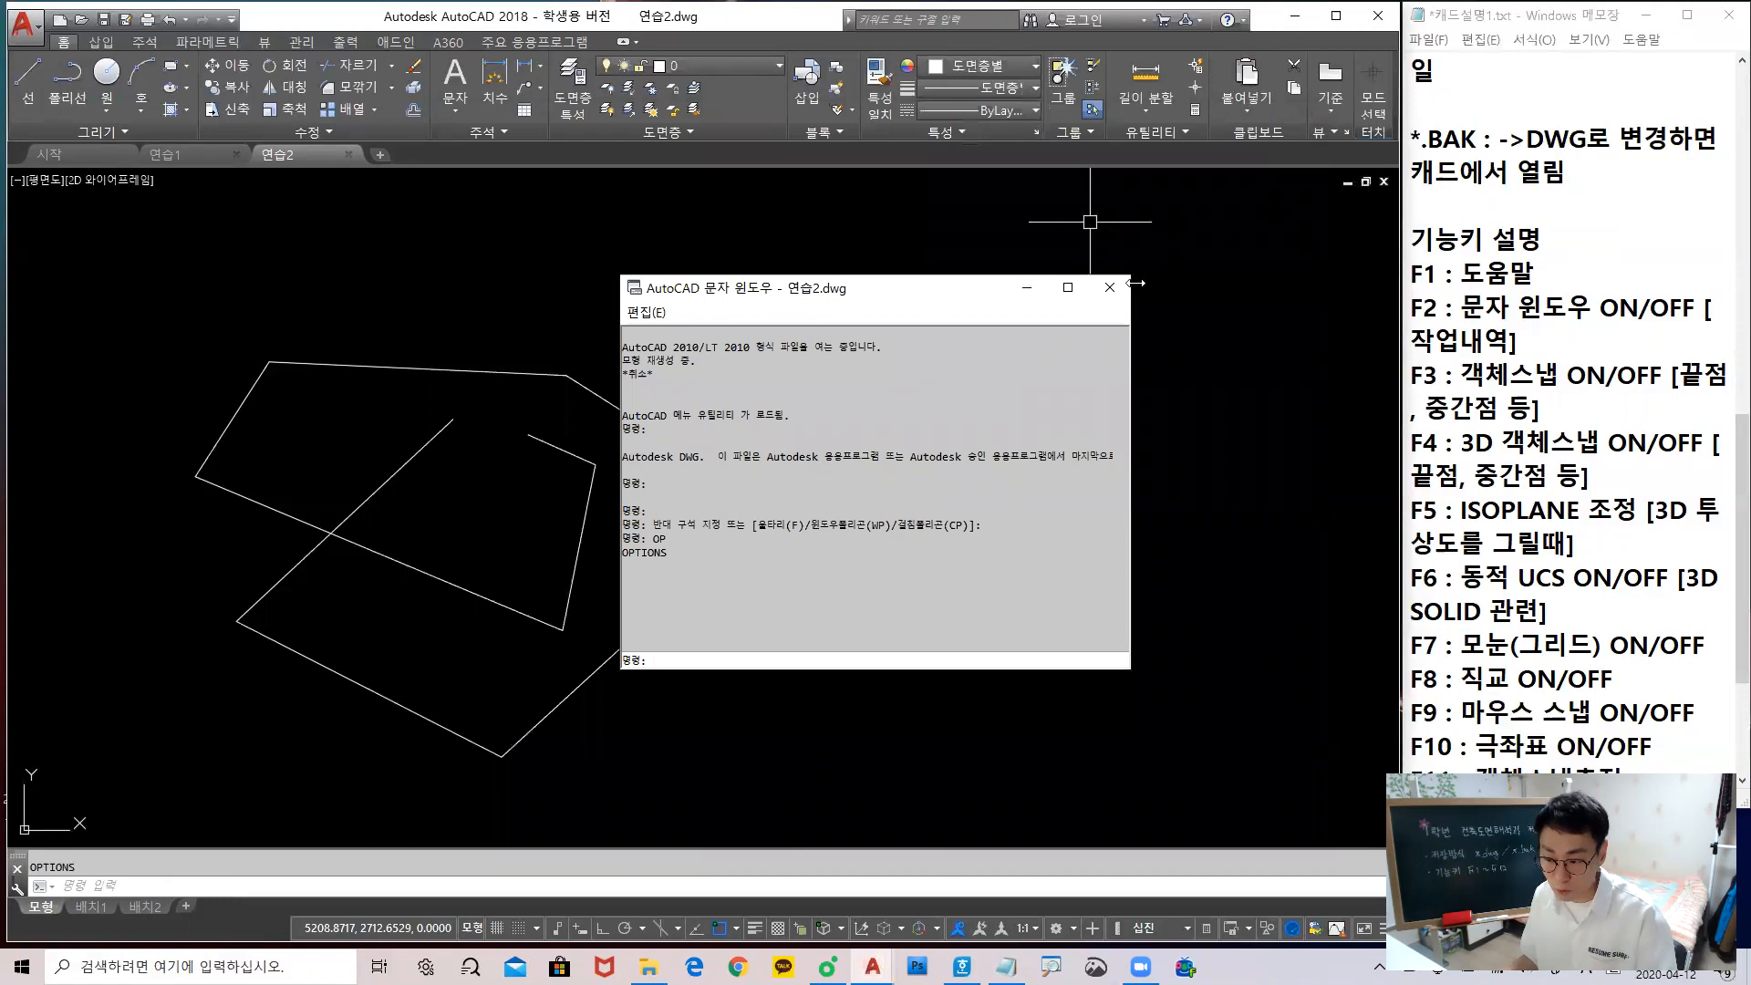
pyautogui.click(1110, 288)
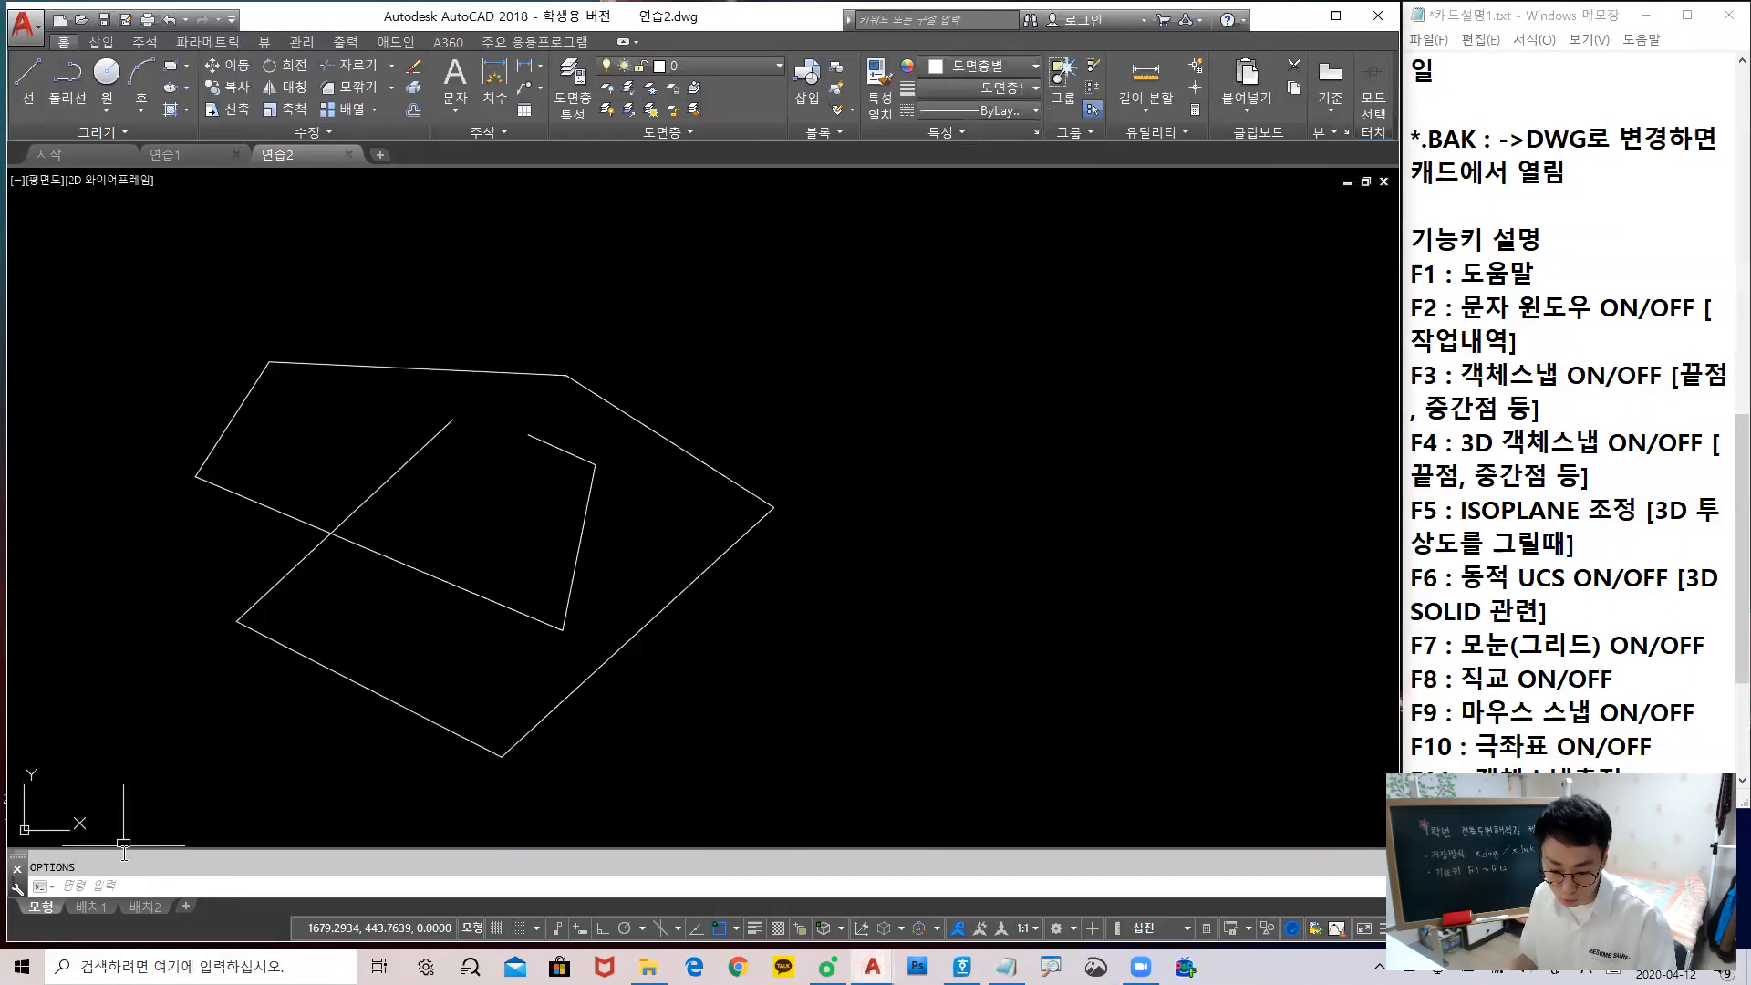
# Enlarge the docked command window so that it shows two lines of command history
pyautogui.moveTo(120, 846); pyautogui.dragTo(119, 832)
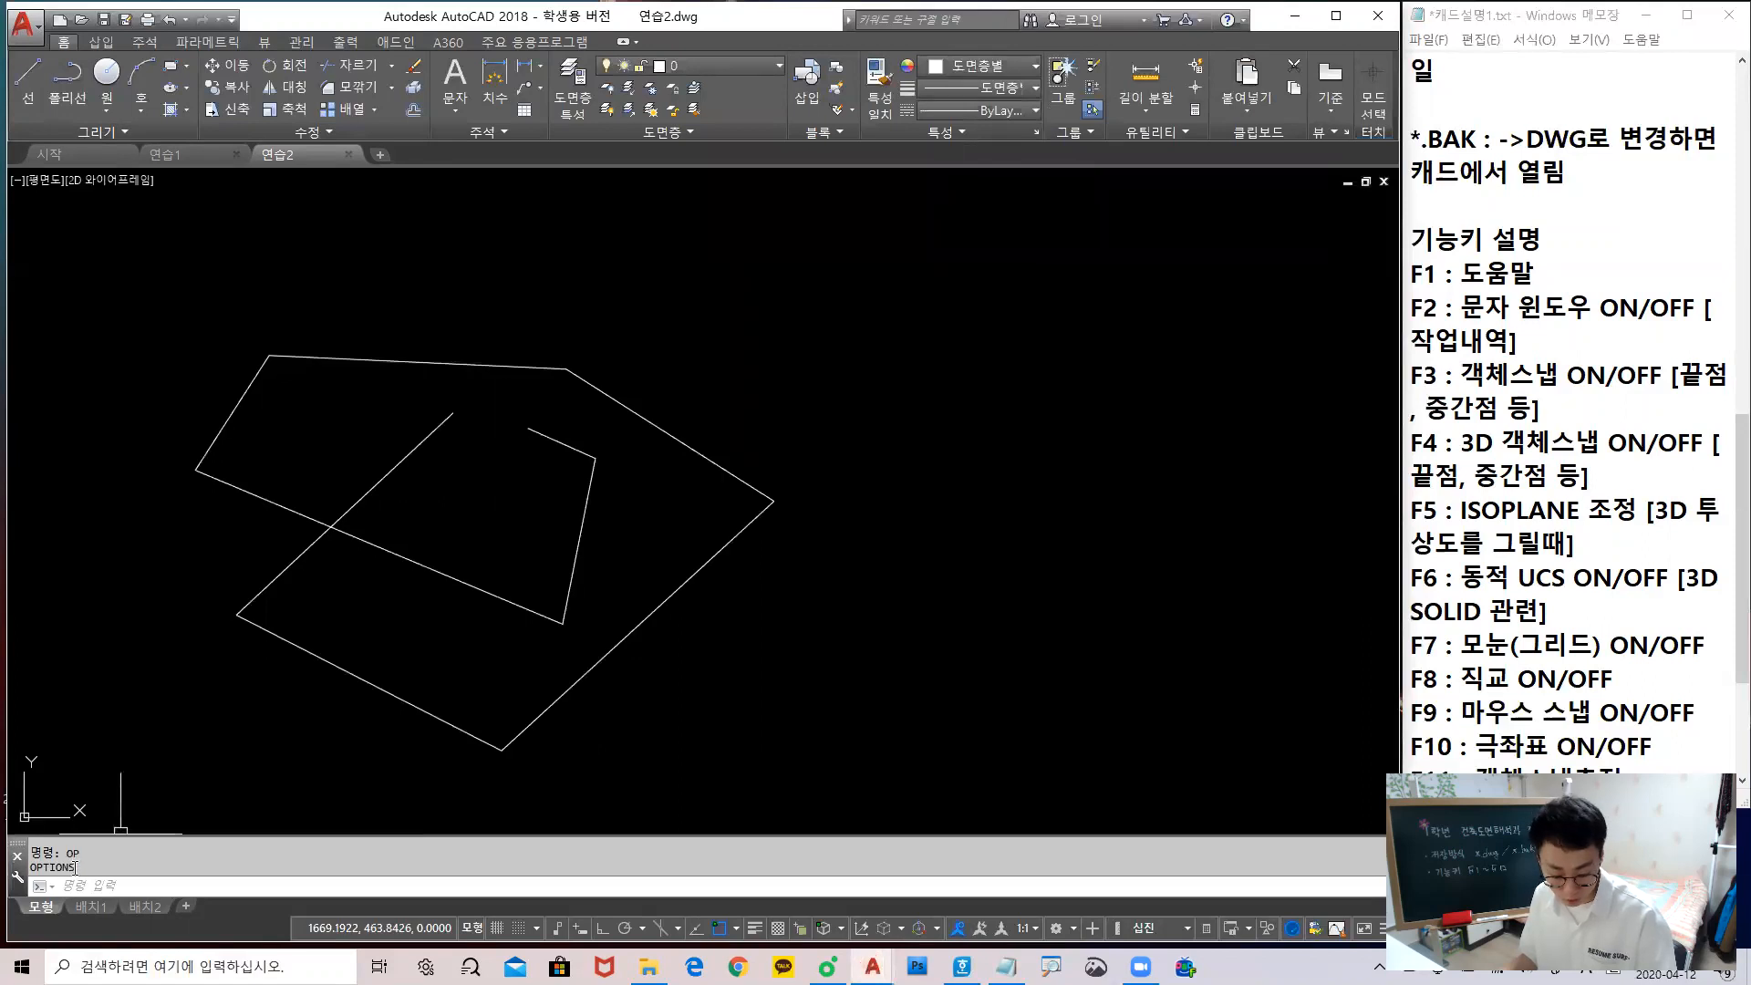
pyautogui.hotkey('ctrl', '1')
pyautogui.click(129, 862)
pyautogui.moveTo(157, 877)
pyautogui.mouseDown()
pyautogui.moveTo(39, 852)
pyautogui.moveTo(160, 786)
pyautogui.moveTo(104, 867)
pyautogui.mouseUp()
pyautogui.press('Escape')
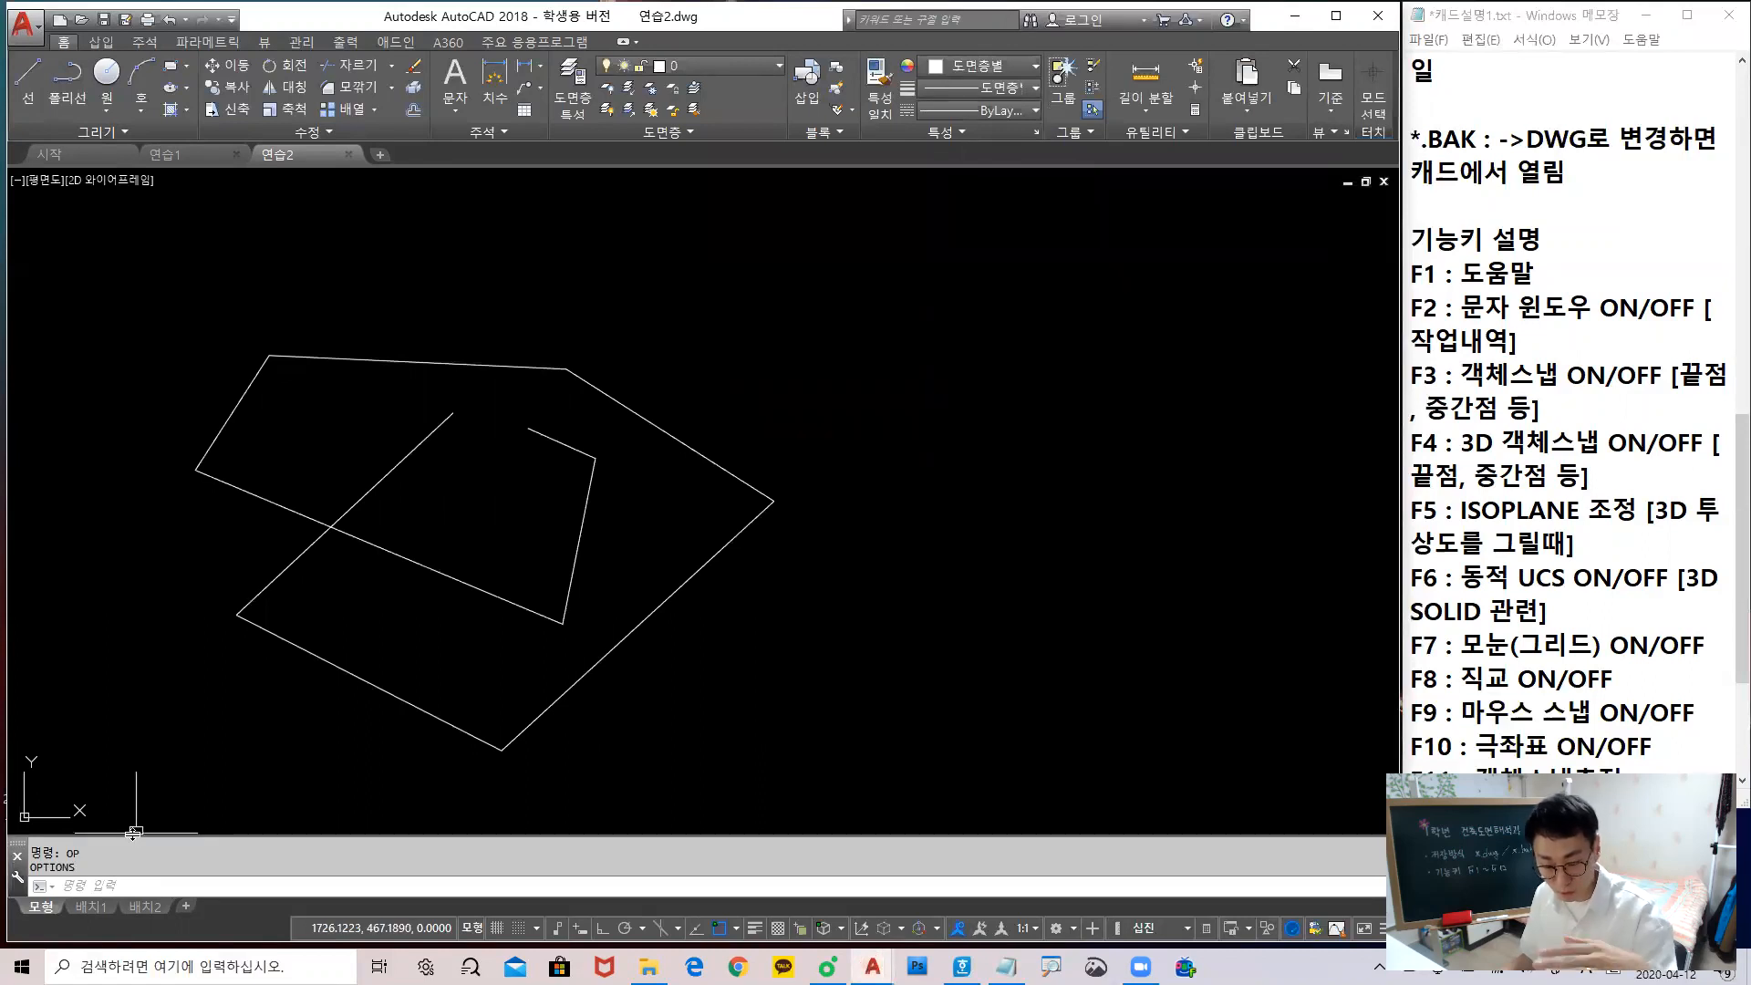
# Stretch the command window to show more history, mark its resizing directions with arrows, and shrink it back to two lines
pyautogui.moveTo(134, 832); pyautogui.dragTo(123, 680)
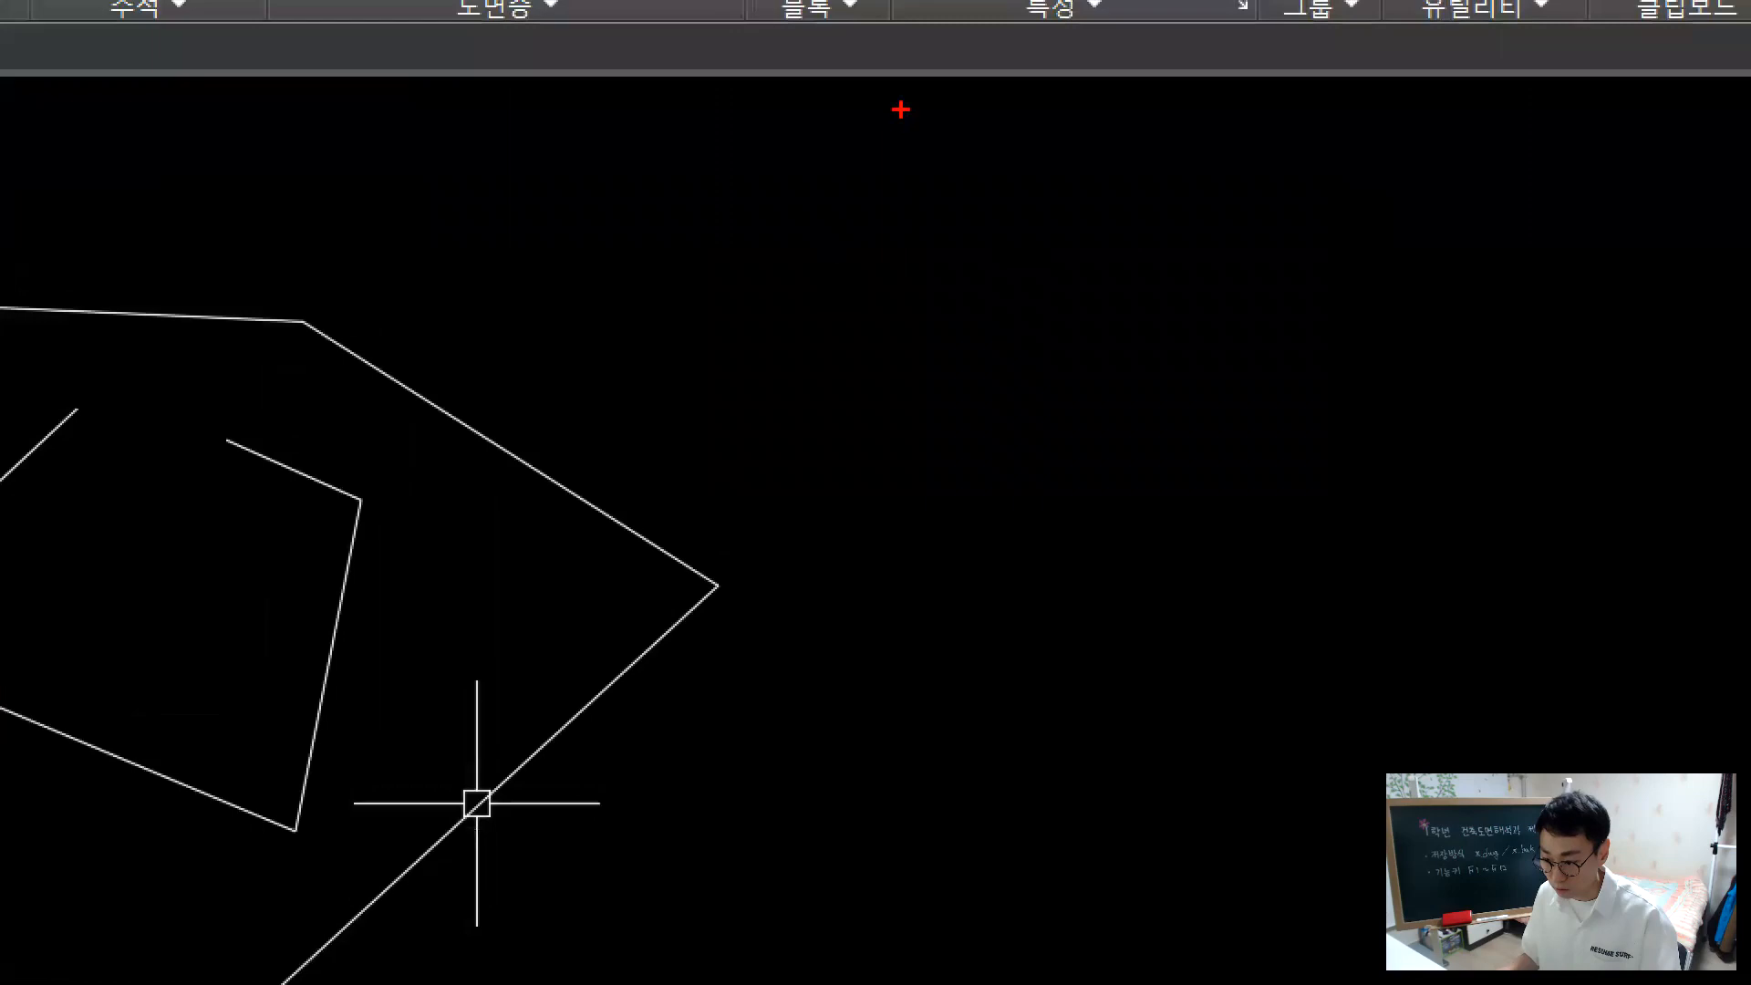
pyautogui.moveTo(802, 207)
pyautogui.mouseDown()
pyautogui.moveTo(848, 164)
pyautogui.moveTo(876, 185)
pyautogui.mouseUp()
pyautogui.moveTo(874, 84); pyautogui.dragTo(866, 285)
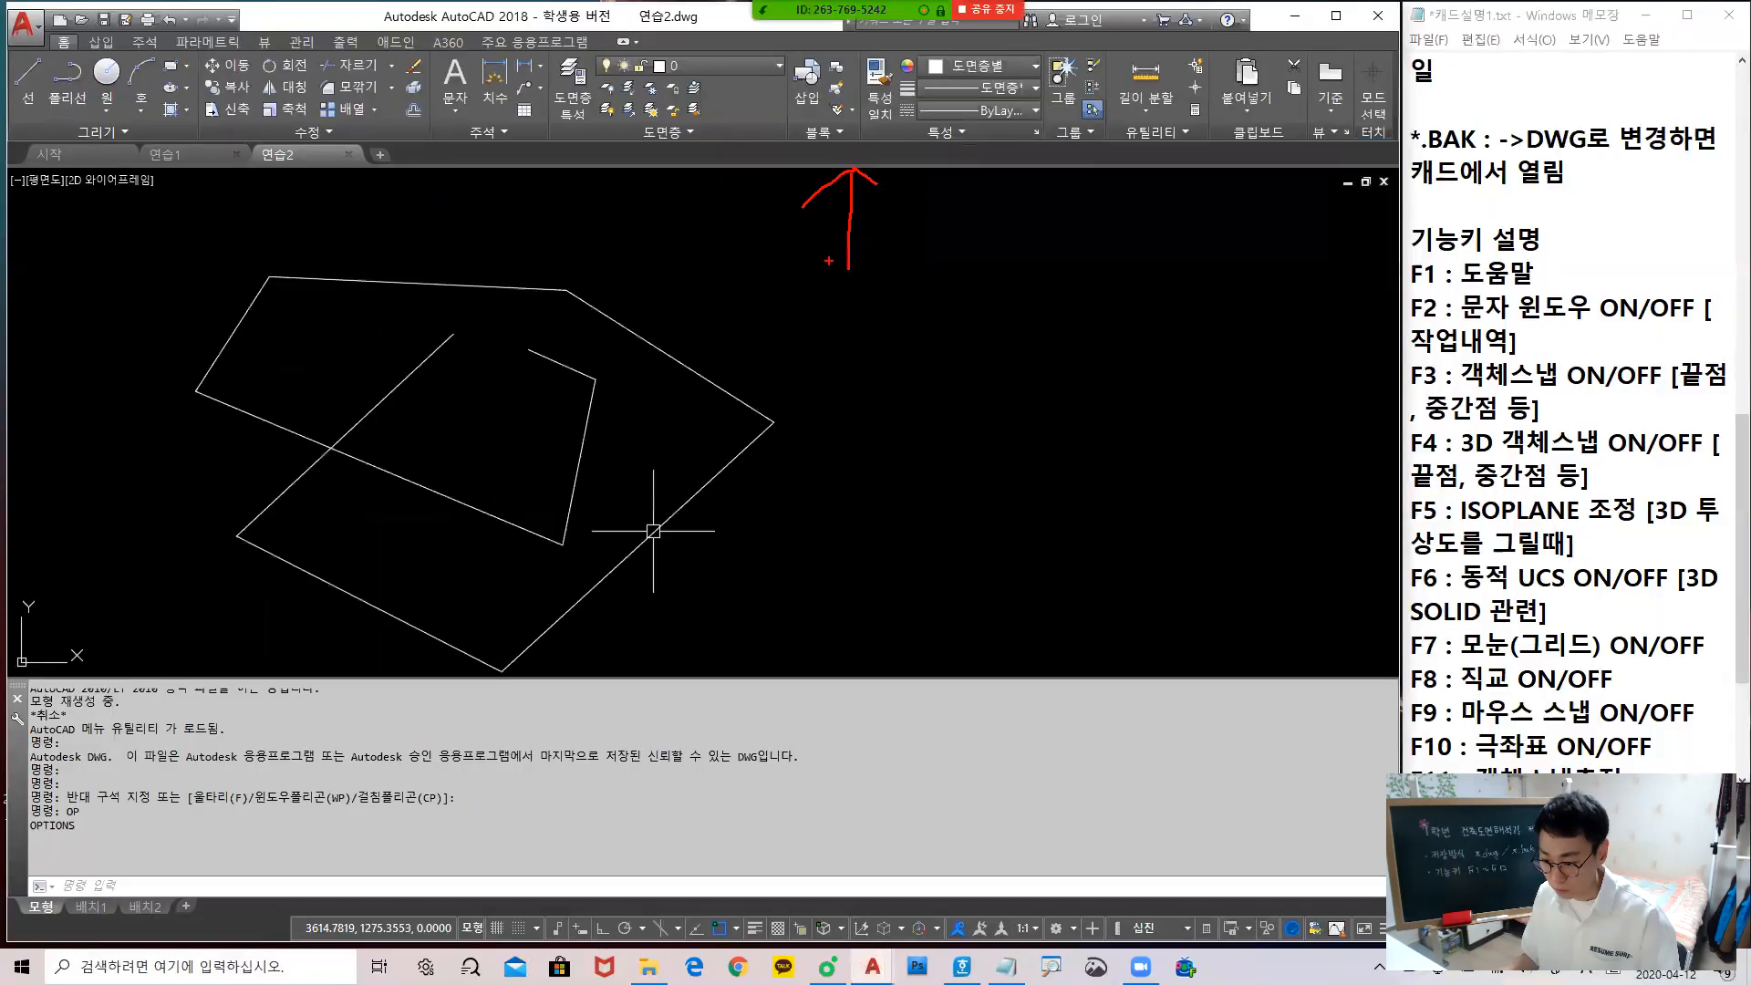
pyautogui.moveTo(839, 424)
pyautogui.mouseDown()
pyautogui.moveTo(833, 618)
pyautogui.moveTo(854, 619)
pyautogui.mouseUp()
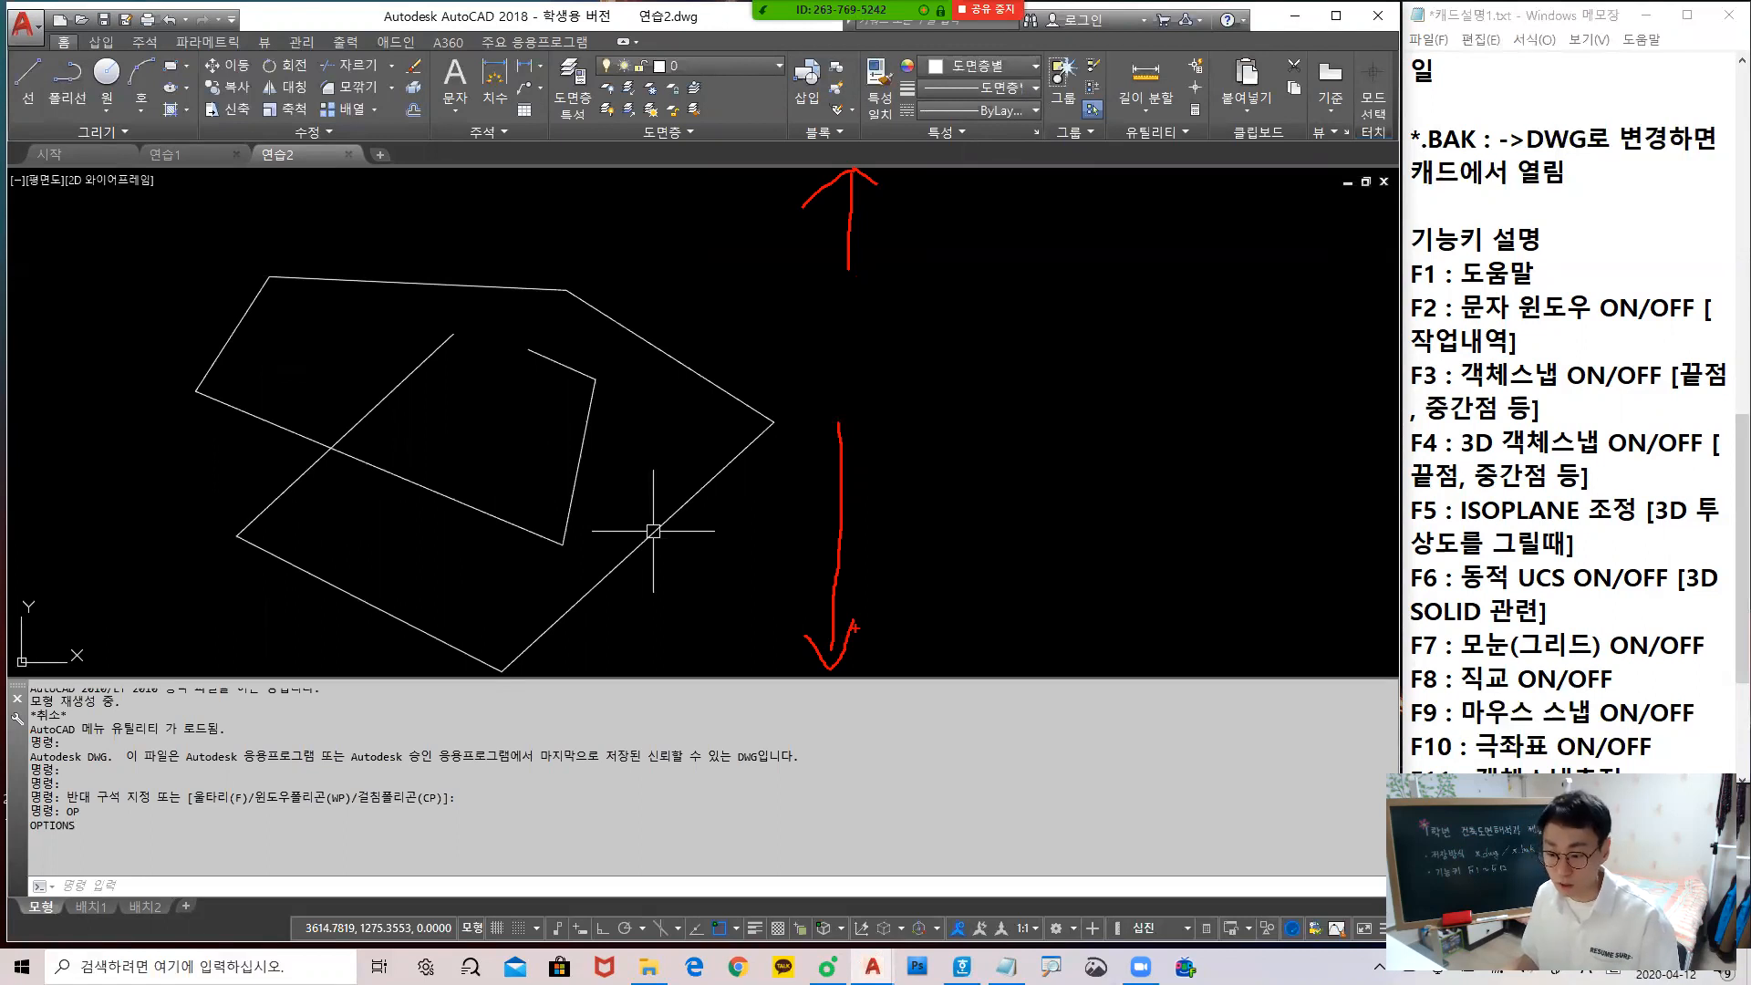
pyautogui.press('Escape')
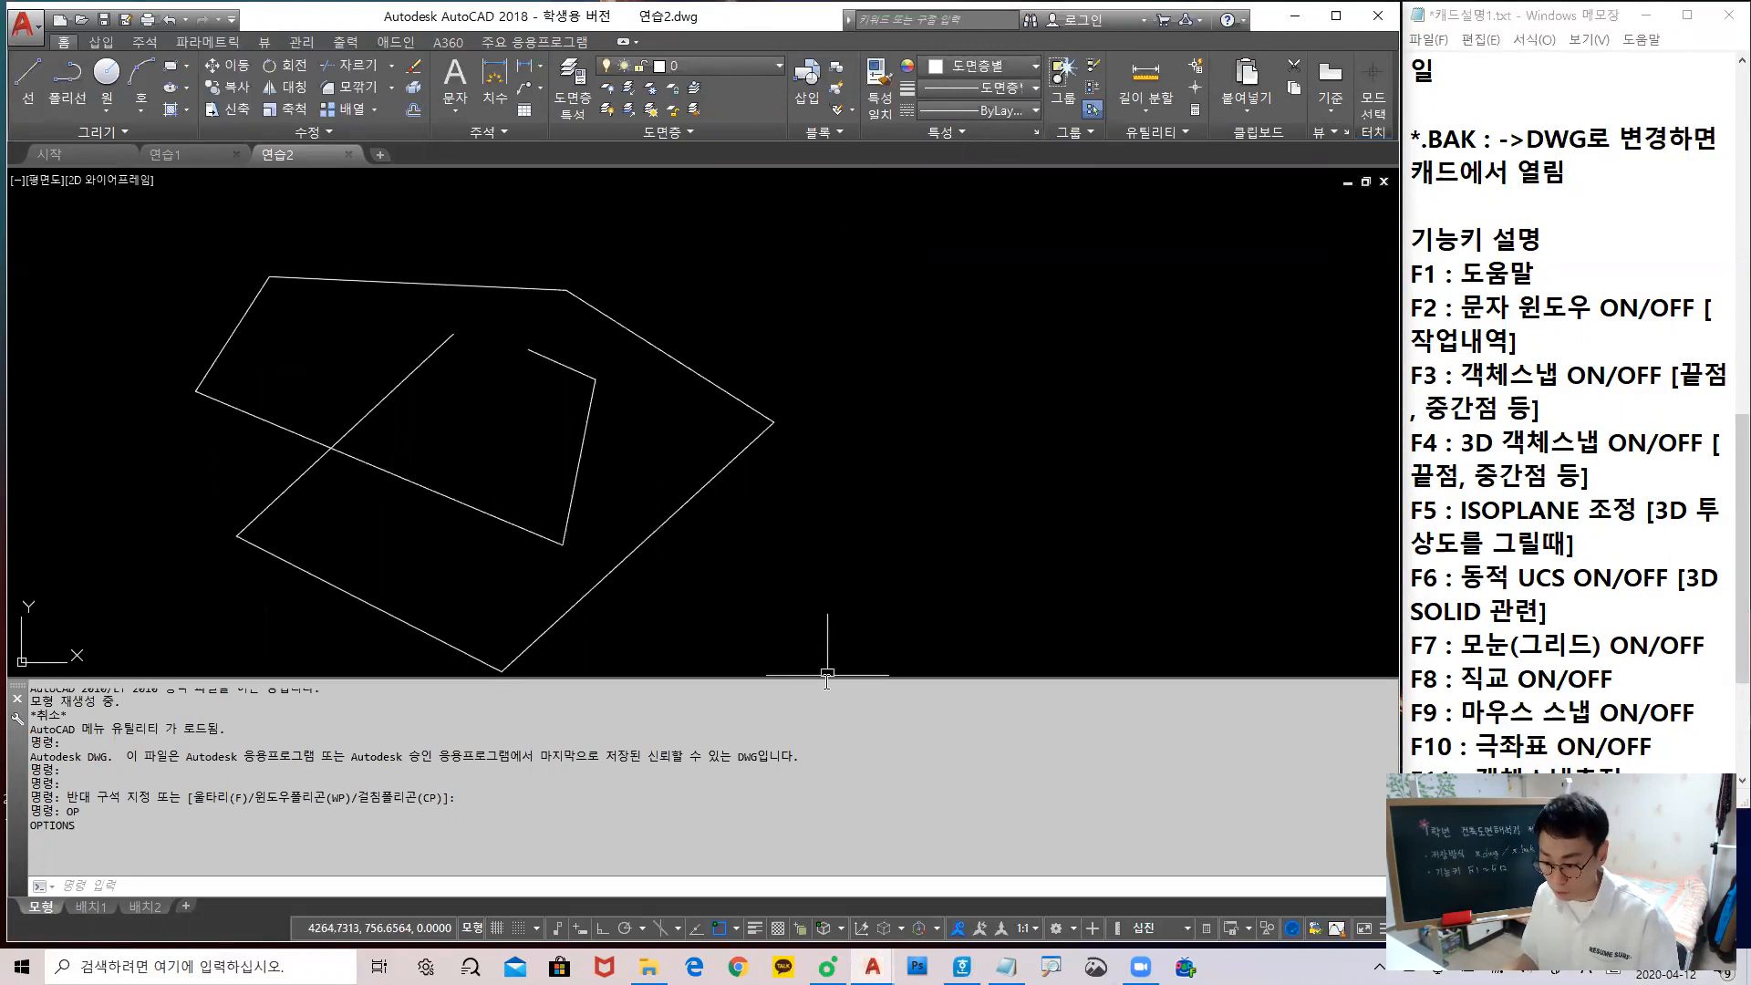
pyautogui.moveTo(822, 676)
pyautogui.mouseDown()
pyautogui.moveTo(806, 828)
pyautogui.moveTo(784, 841)
pyautogui.mouseUp()
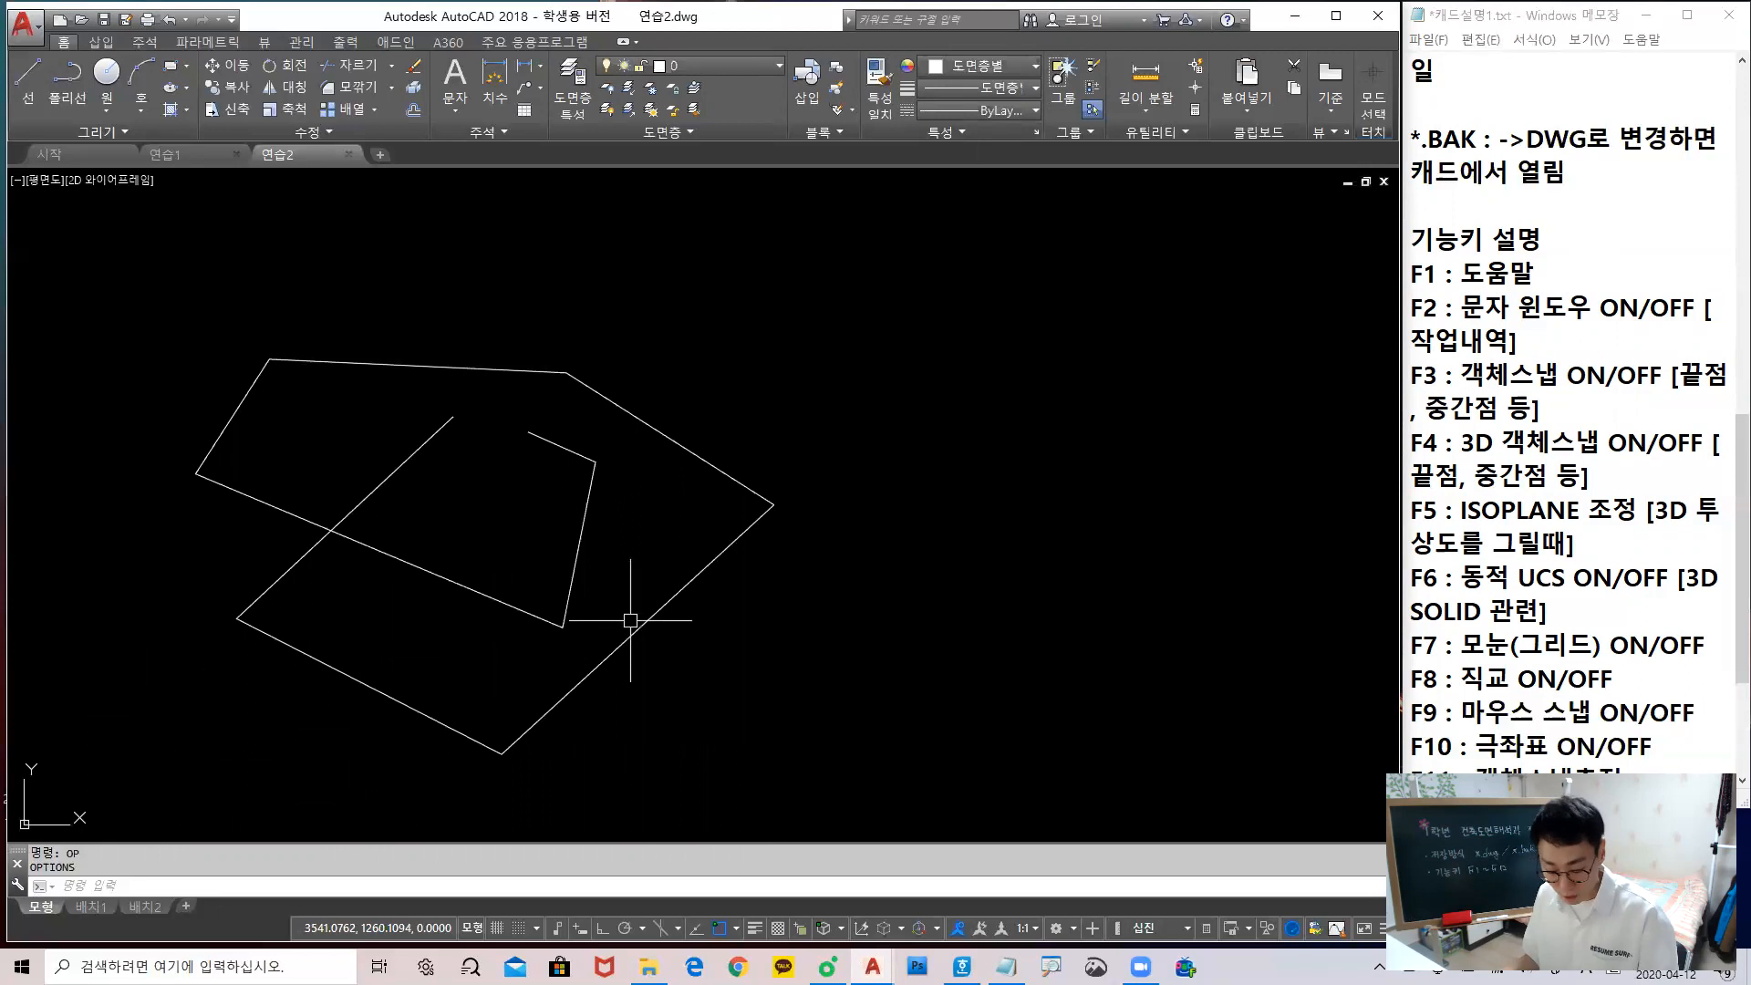
# Reopen the text window for 연습2.dwg, check its last commands, and close it
pyautogui.press('F2')
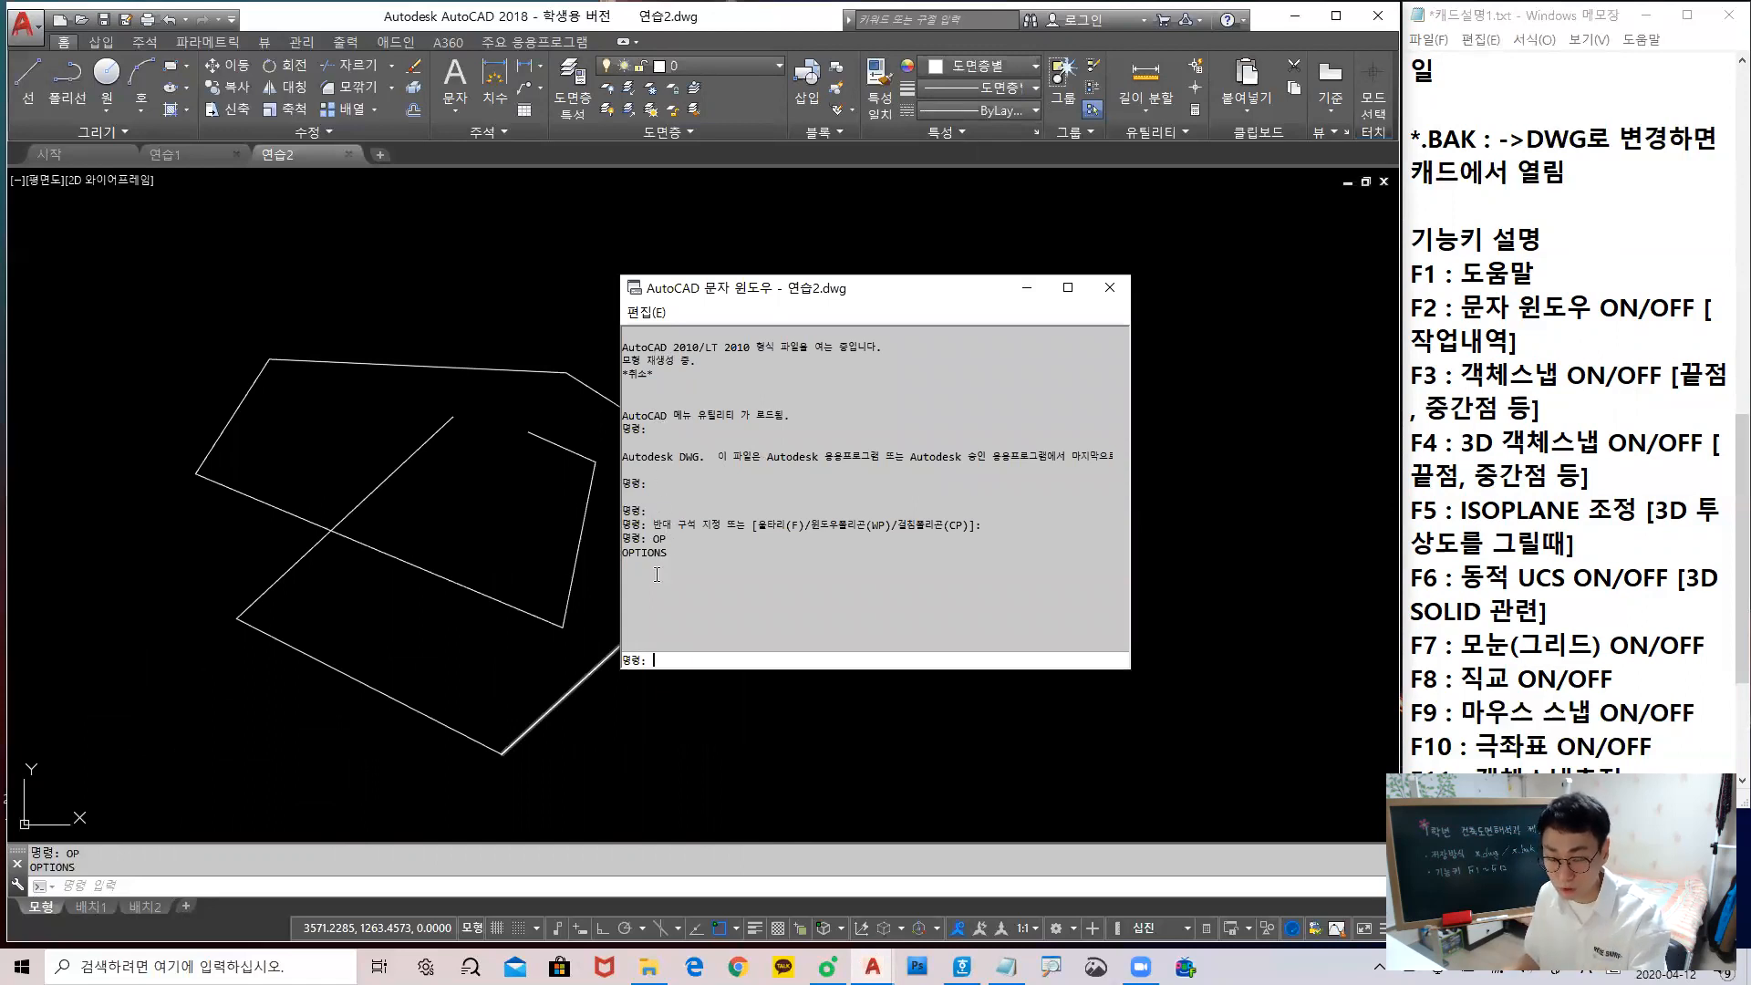
pyautogui.click(1110, 288)
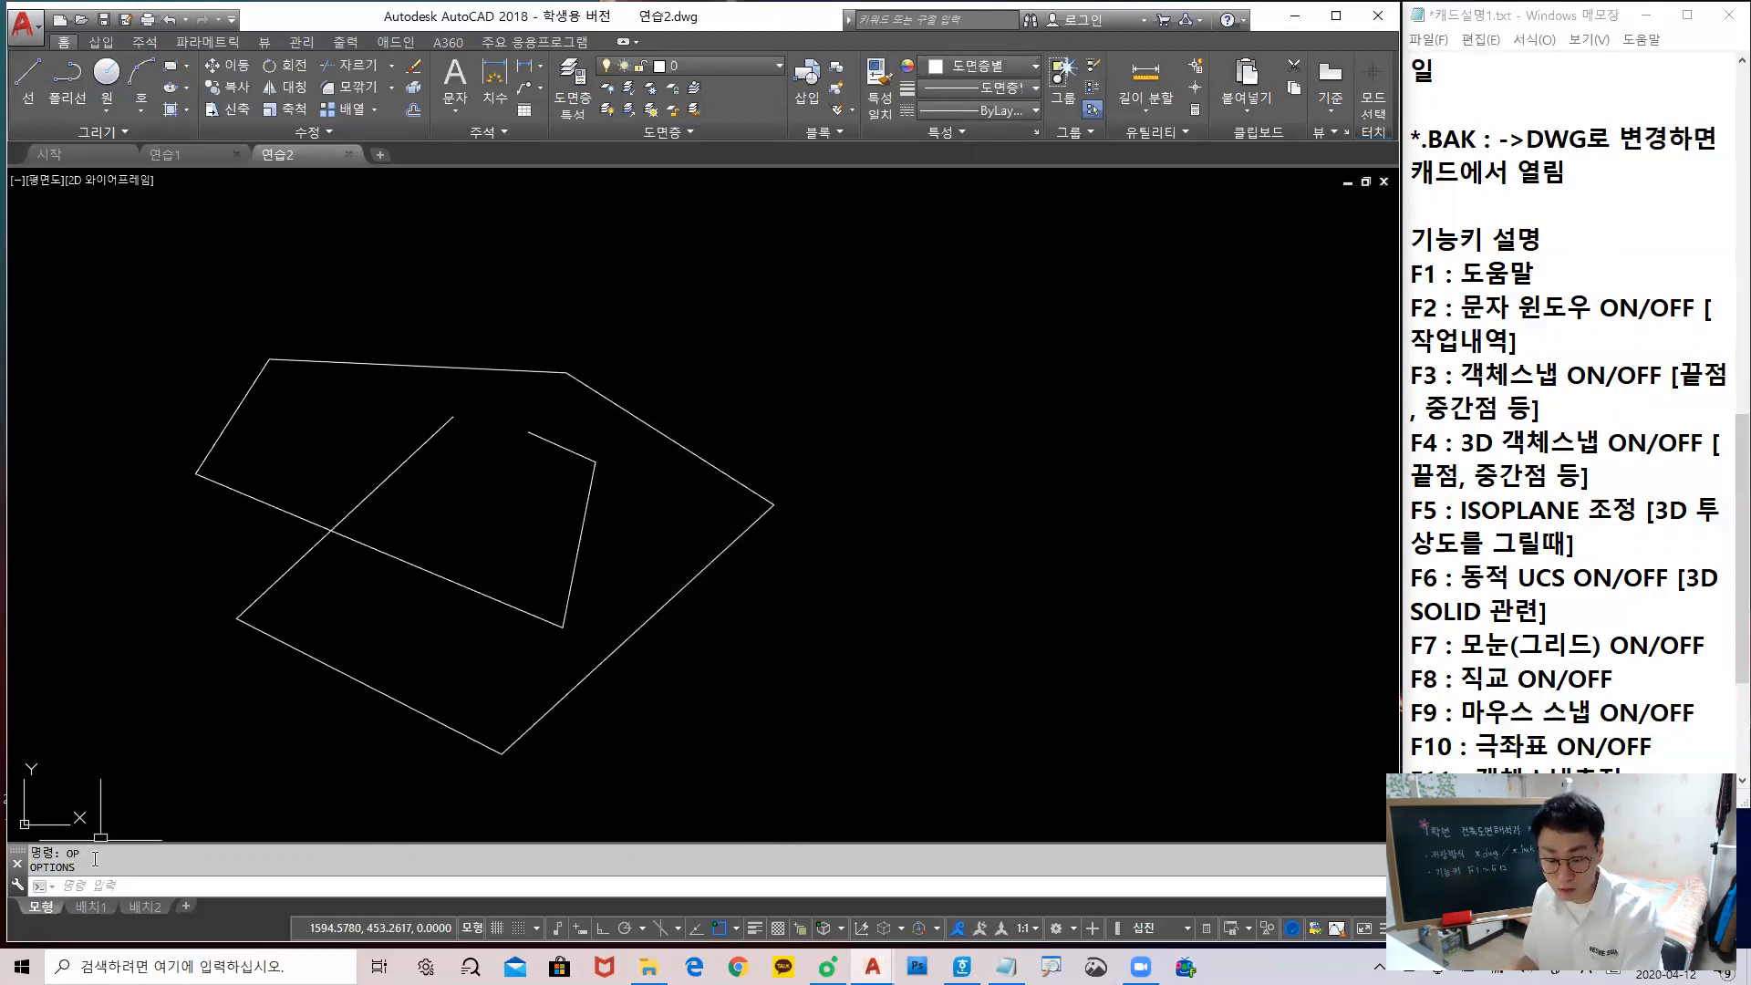
pyautogui.moveTo(670, 611)
pyautogui.mouseDown(button='middle')
pyautogui.moveTo(823, 447)
pyautogui.moveTo(639, 507)
pyautogui.mouseUp(button='middle')
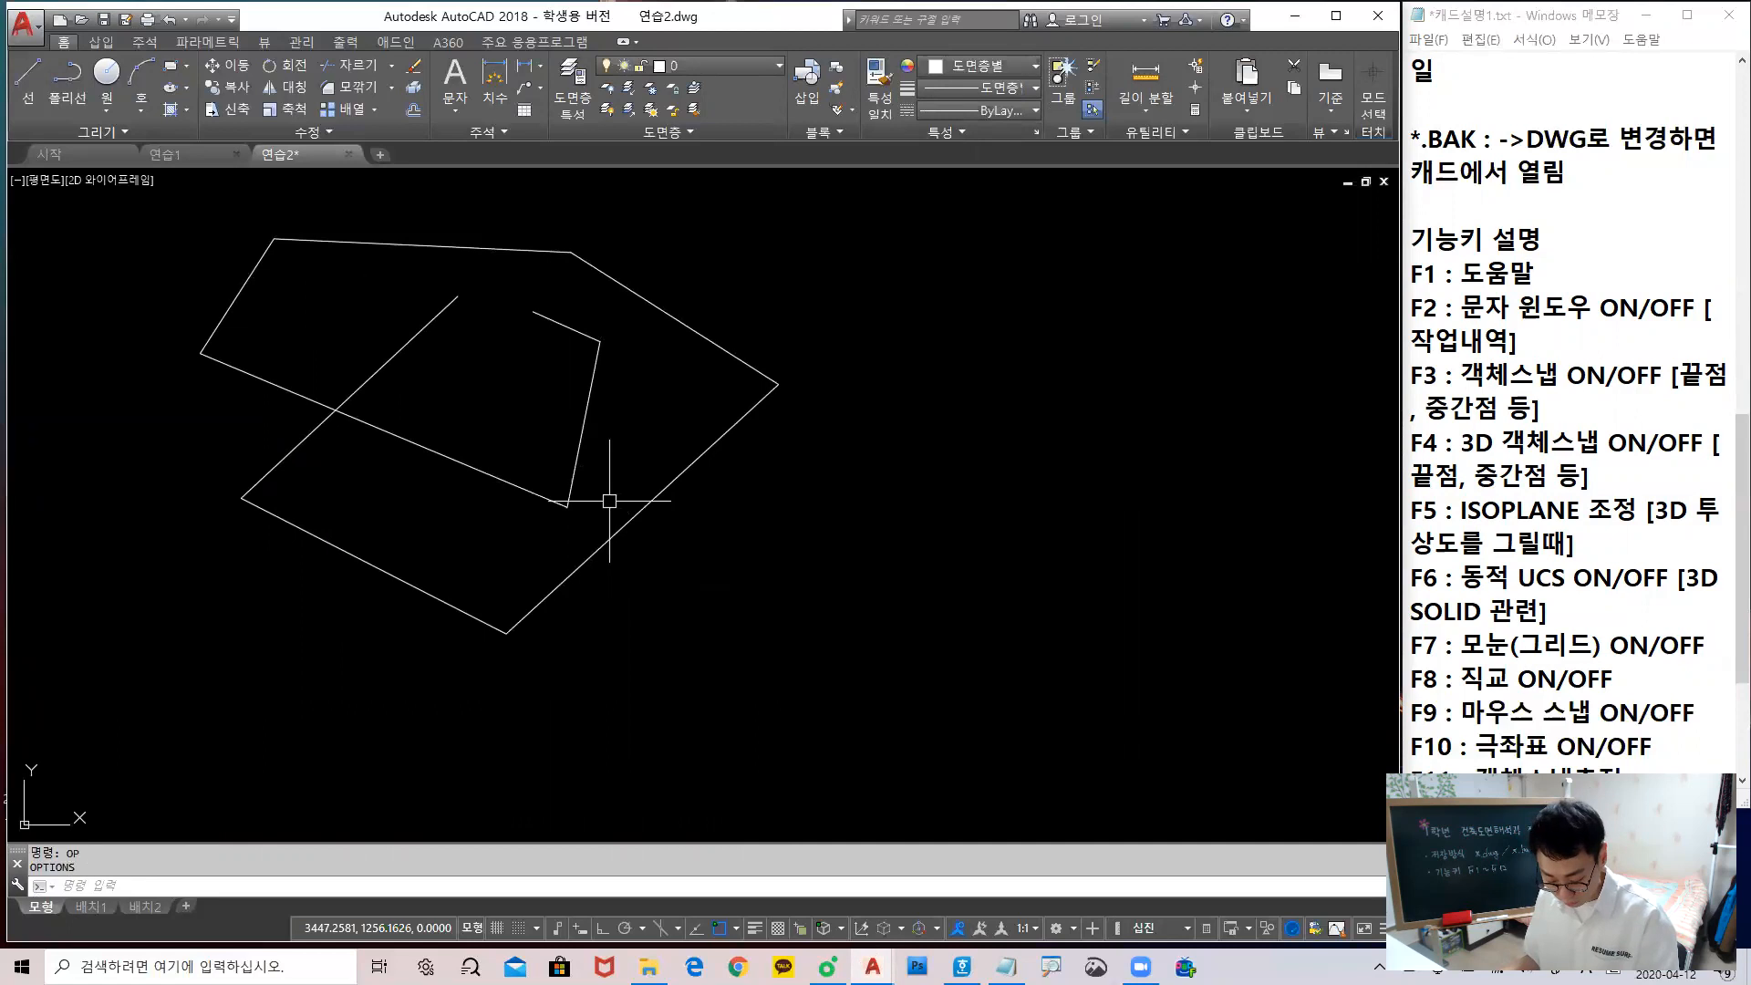
pyautogui.write('le')
pyautogui.press('Return')
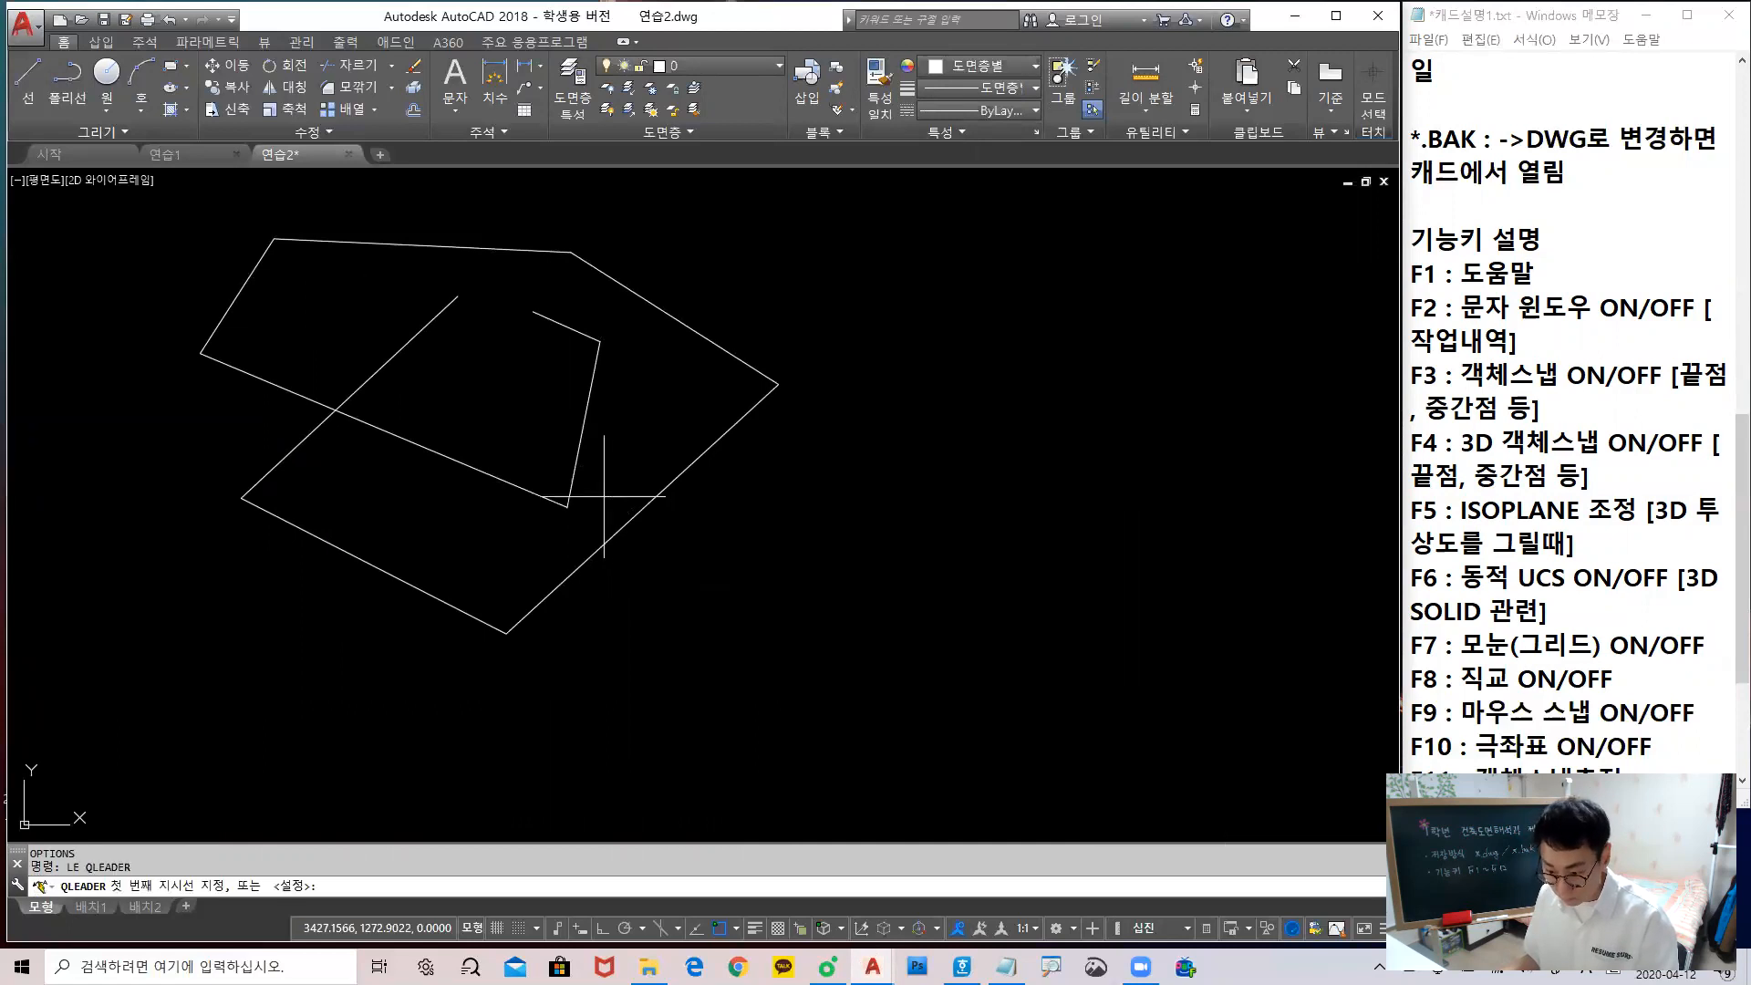
pyautogui.click(506, 632)
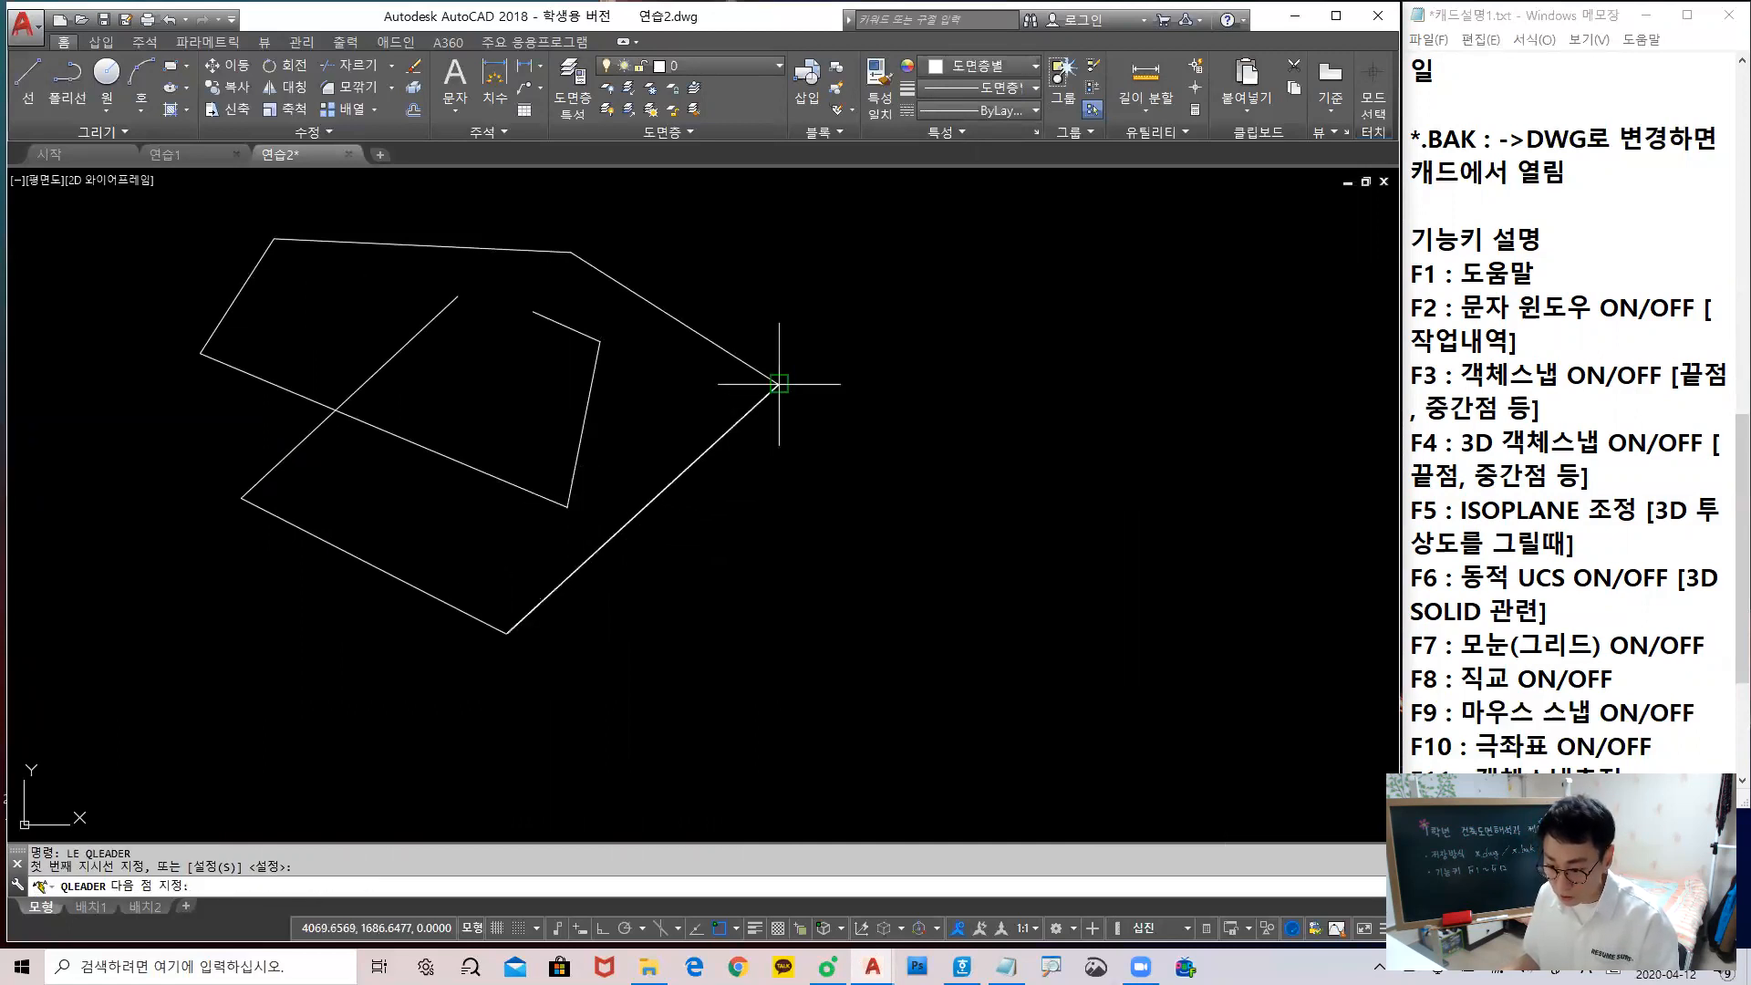
pyautogui.click(779, 384)
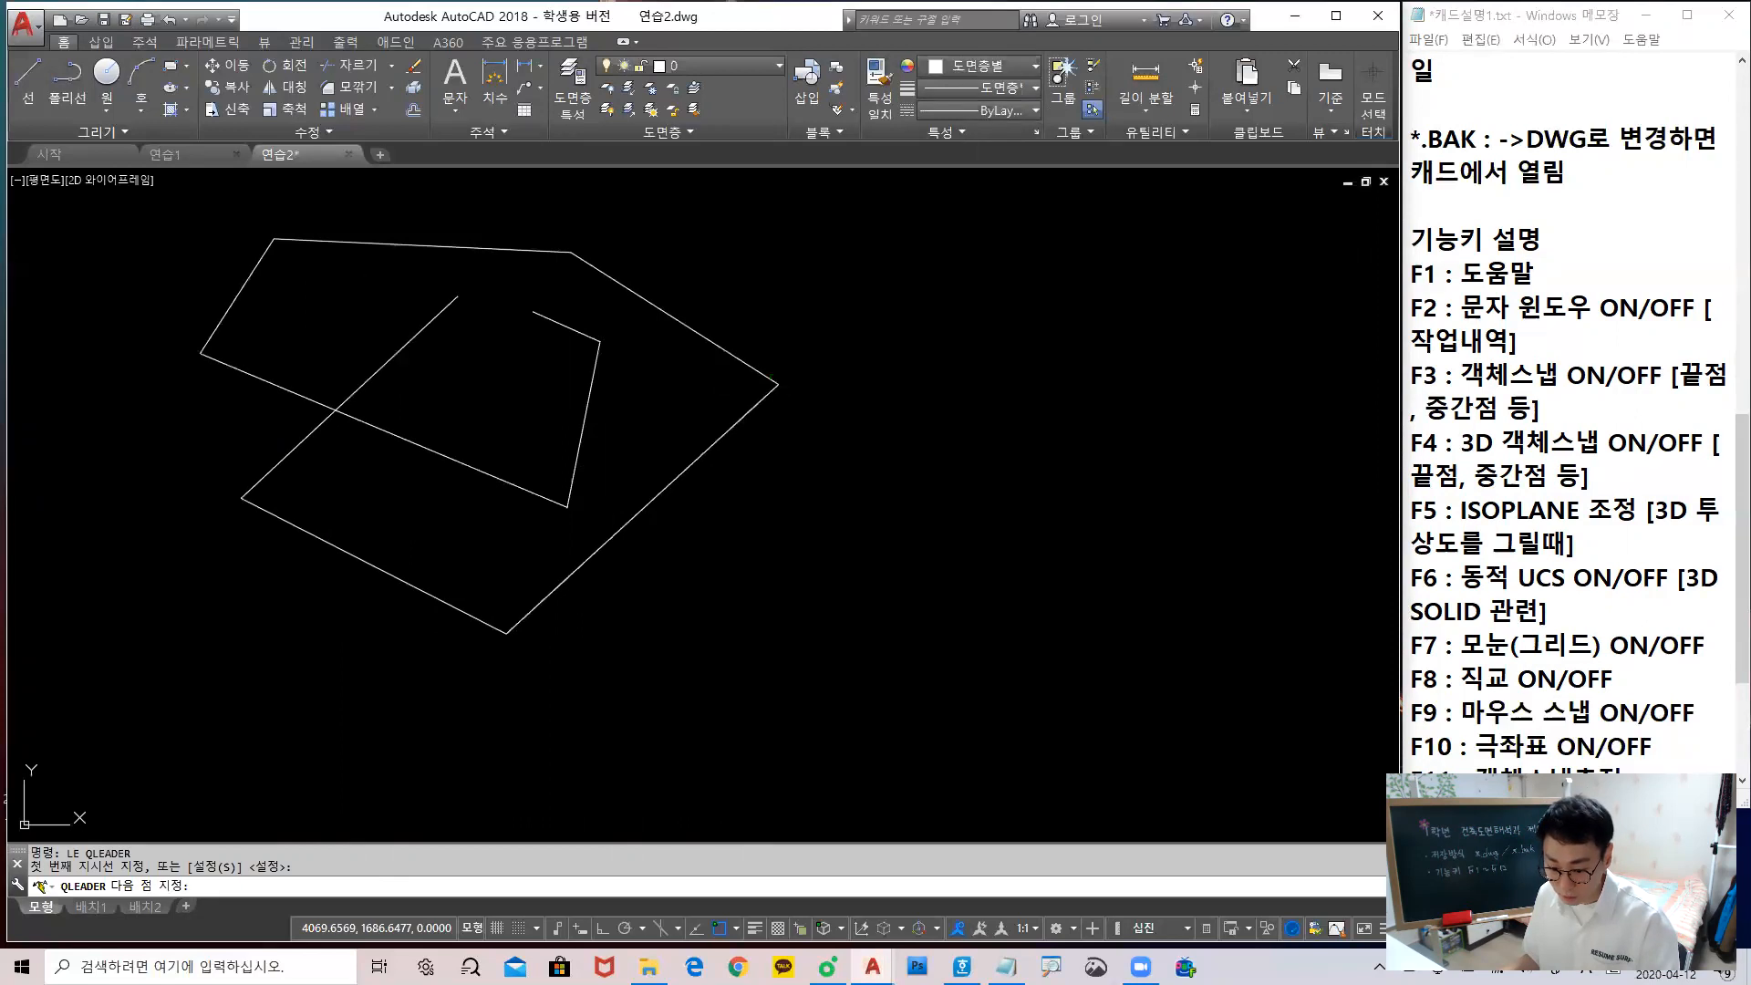
pyautogui.press('Escape')
# Measure the distance between the two endpoints of the outer shape's lower right edge with DIST
pyautogui.write('di')
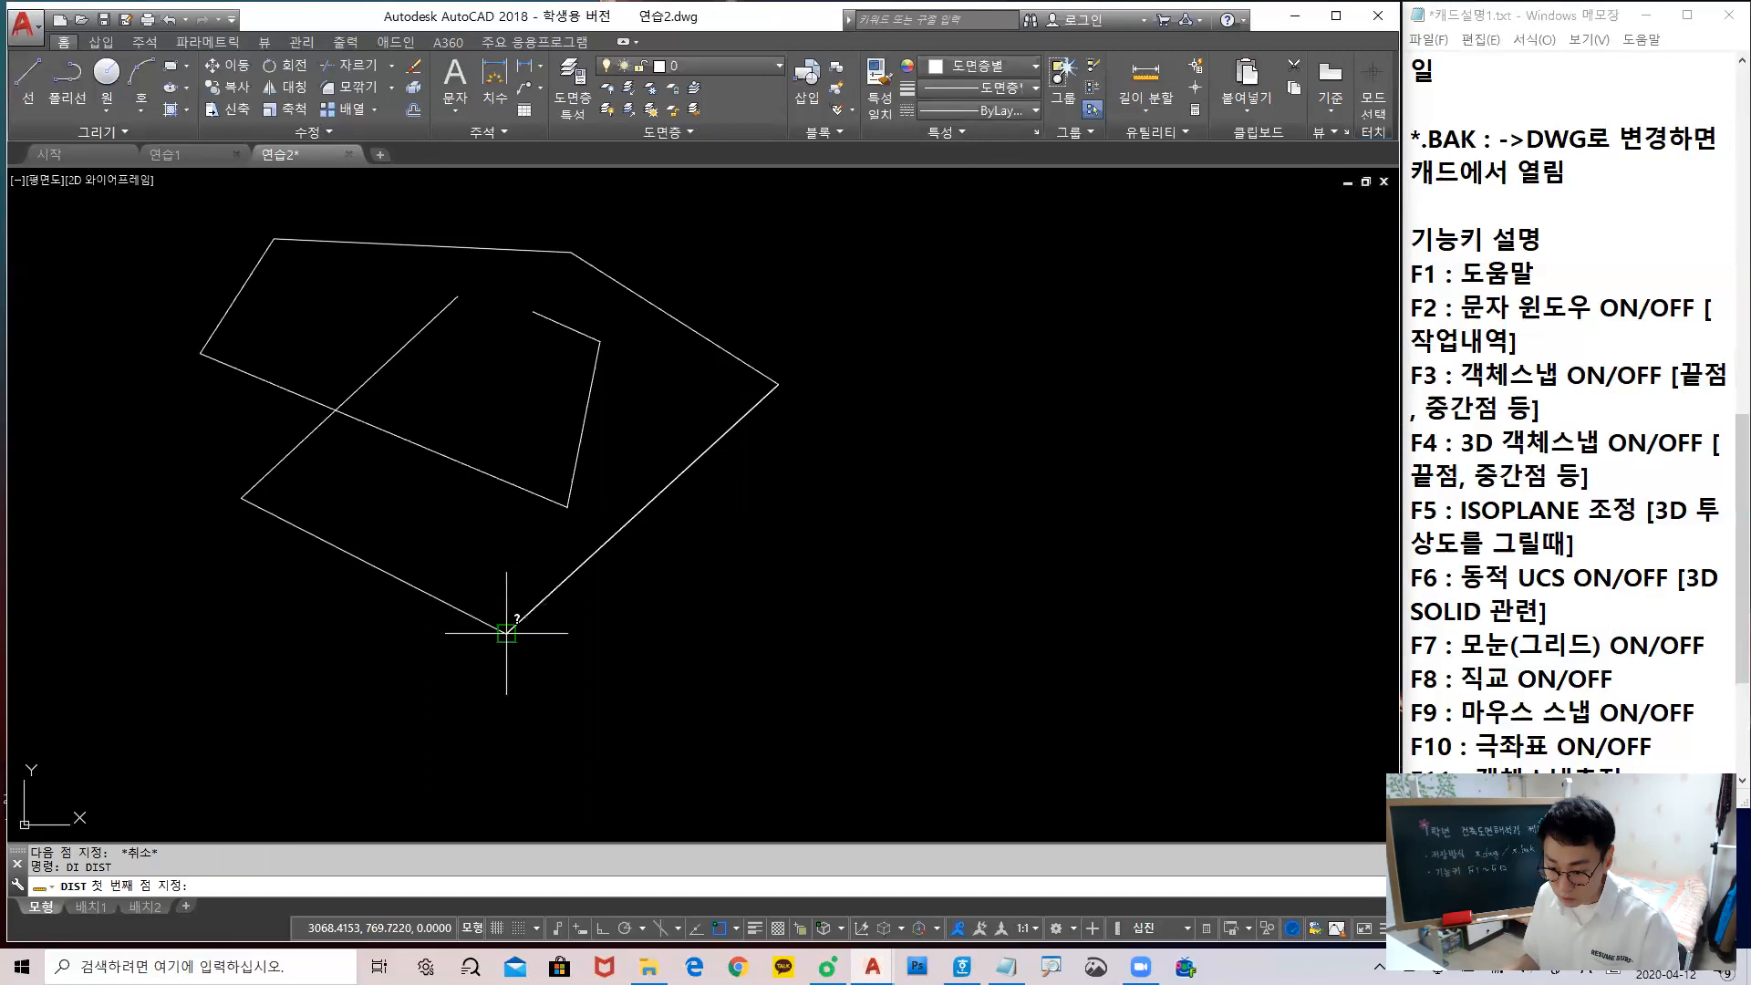
pyautogui.press('Return')
pyautogui.click(507, 632)
pyautogui.click(770, 381)
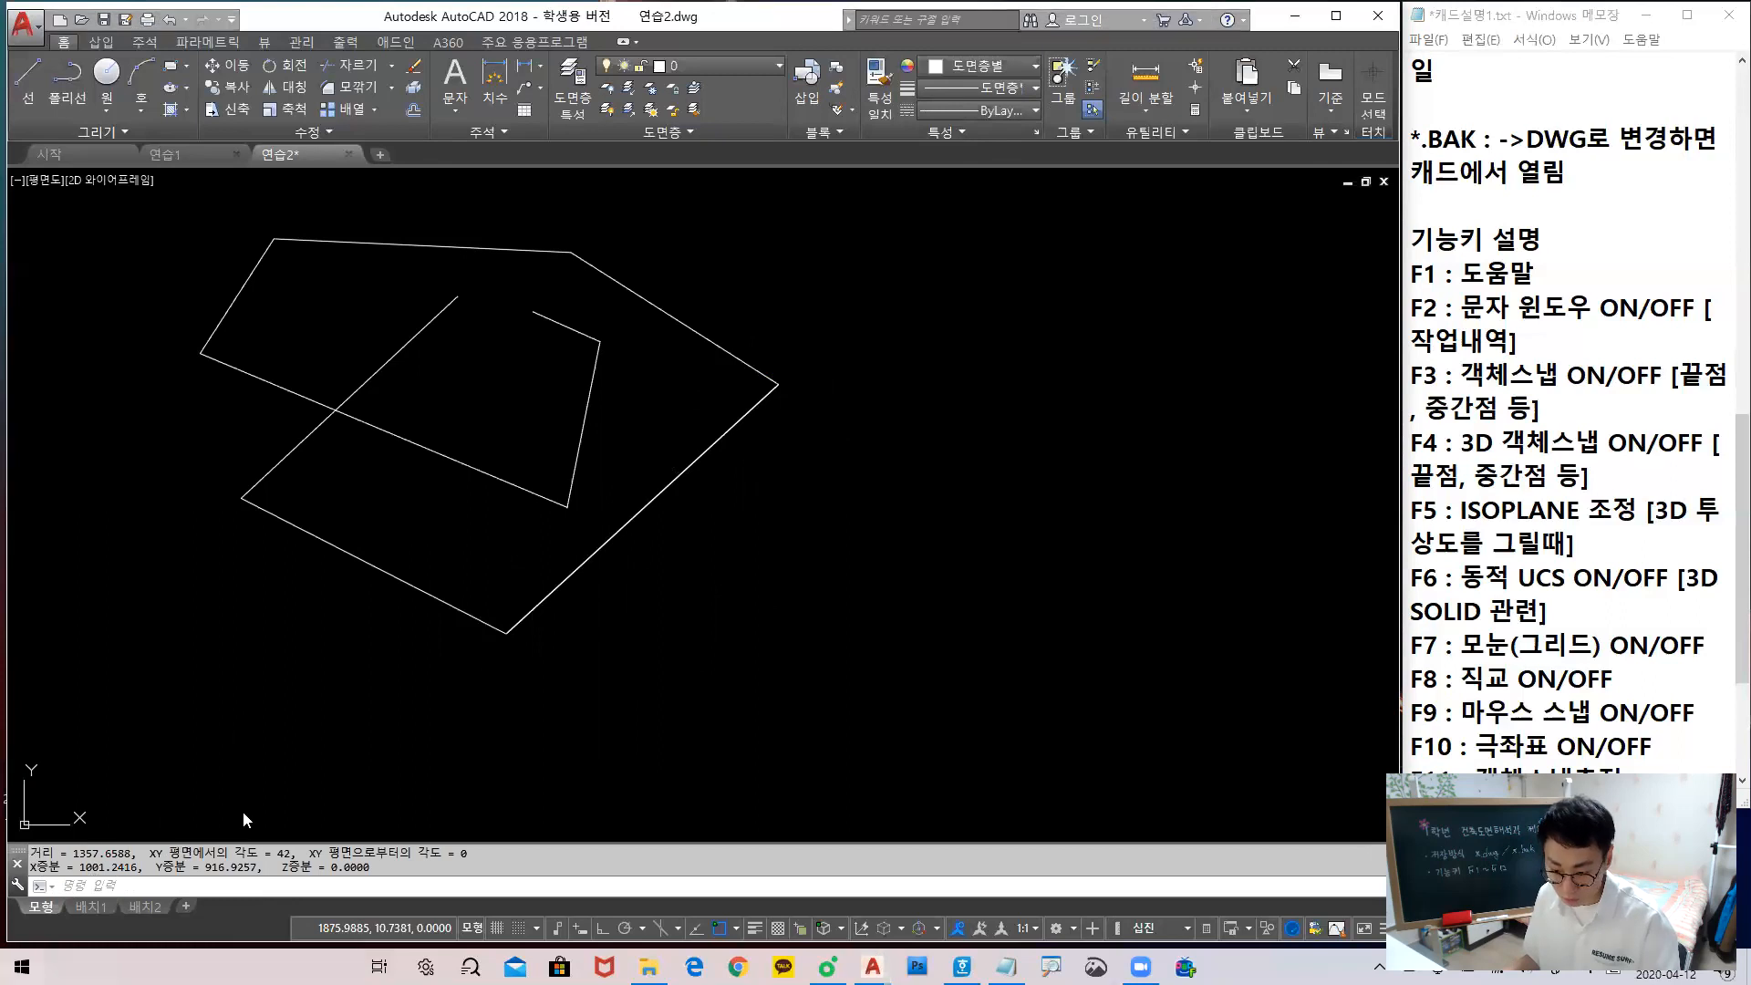
pyautogui.moveTo(672, 622); pyautogui.dragTo(702, 591, button='middle')
pyautogui.write('d')
pyautogui.press('Return')
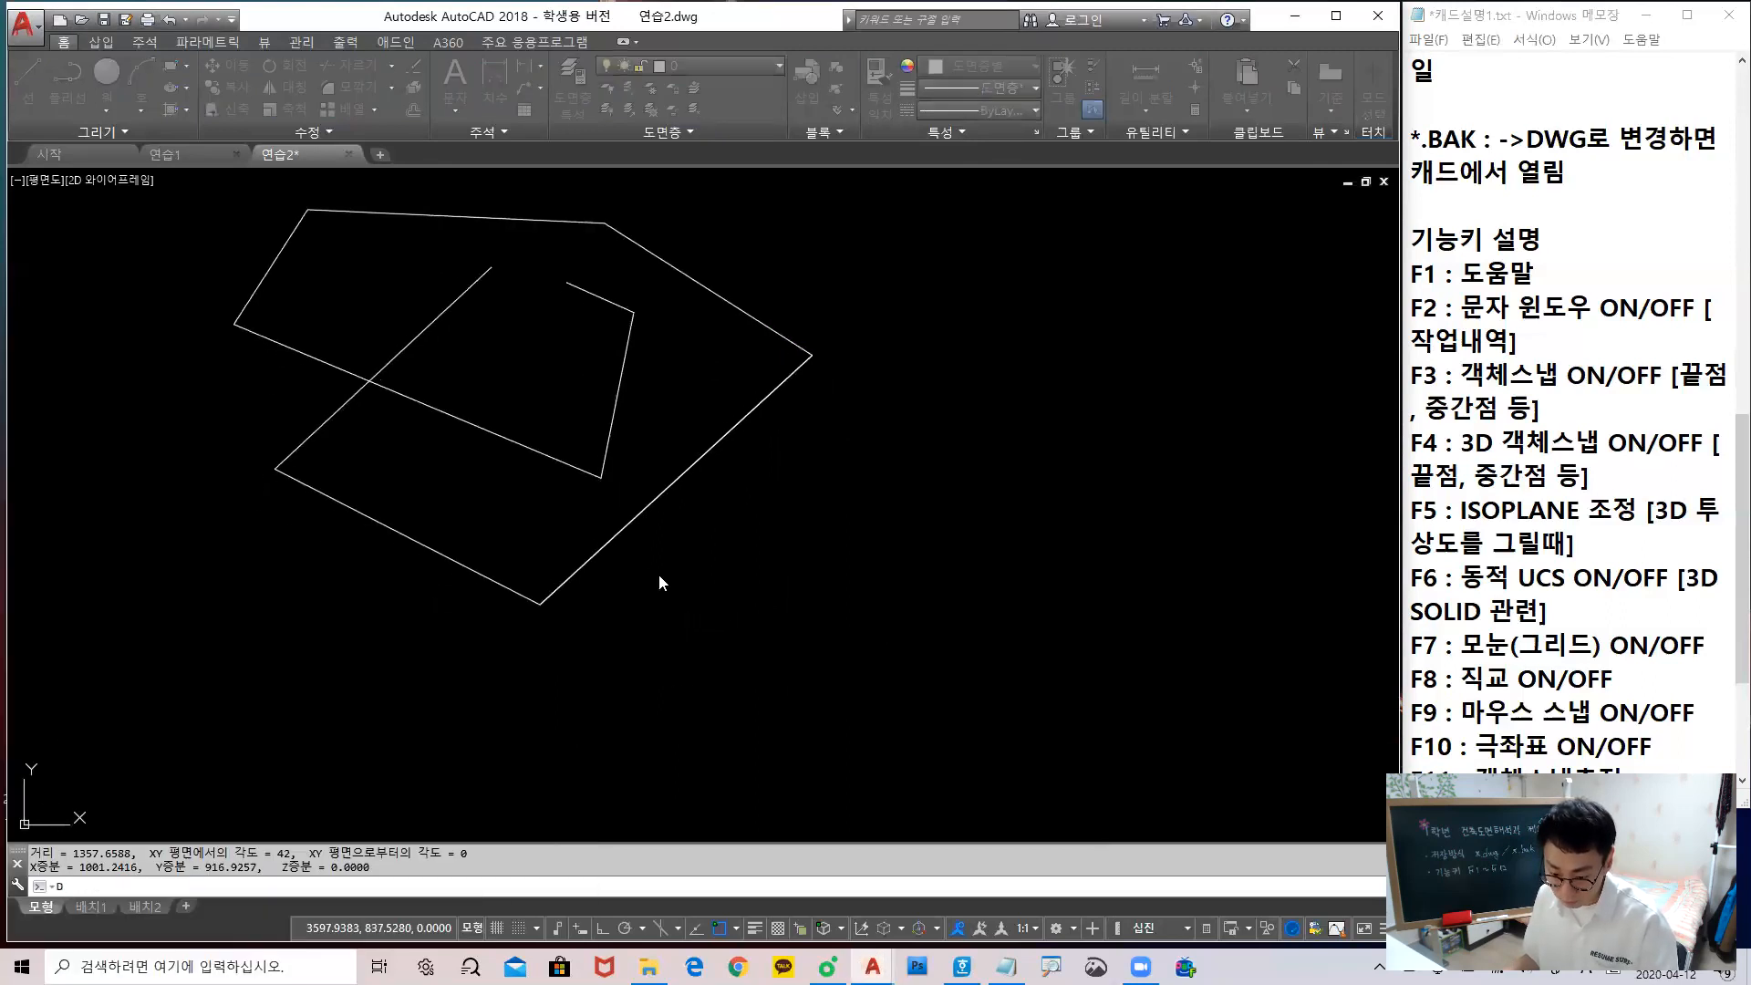
pyautogui.press('Escape')
# Repeat the DIST measurement on the same lower right edge, from its lower endpoint to its upper endpoint
pyautogui.write('d')
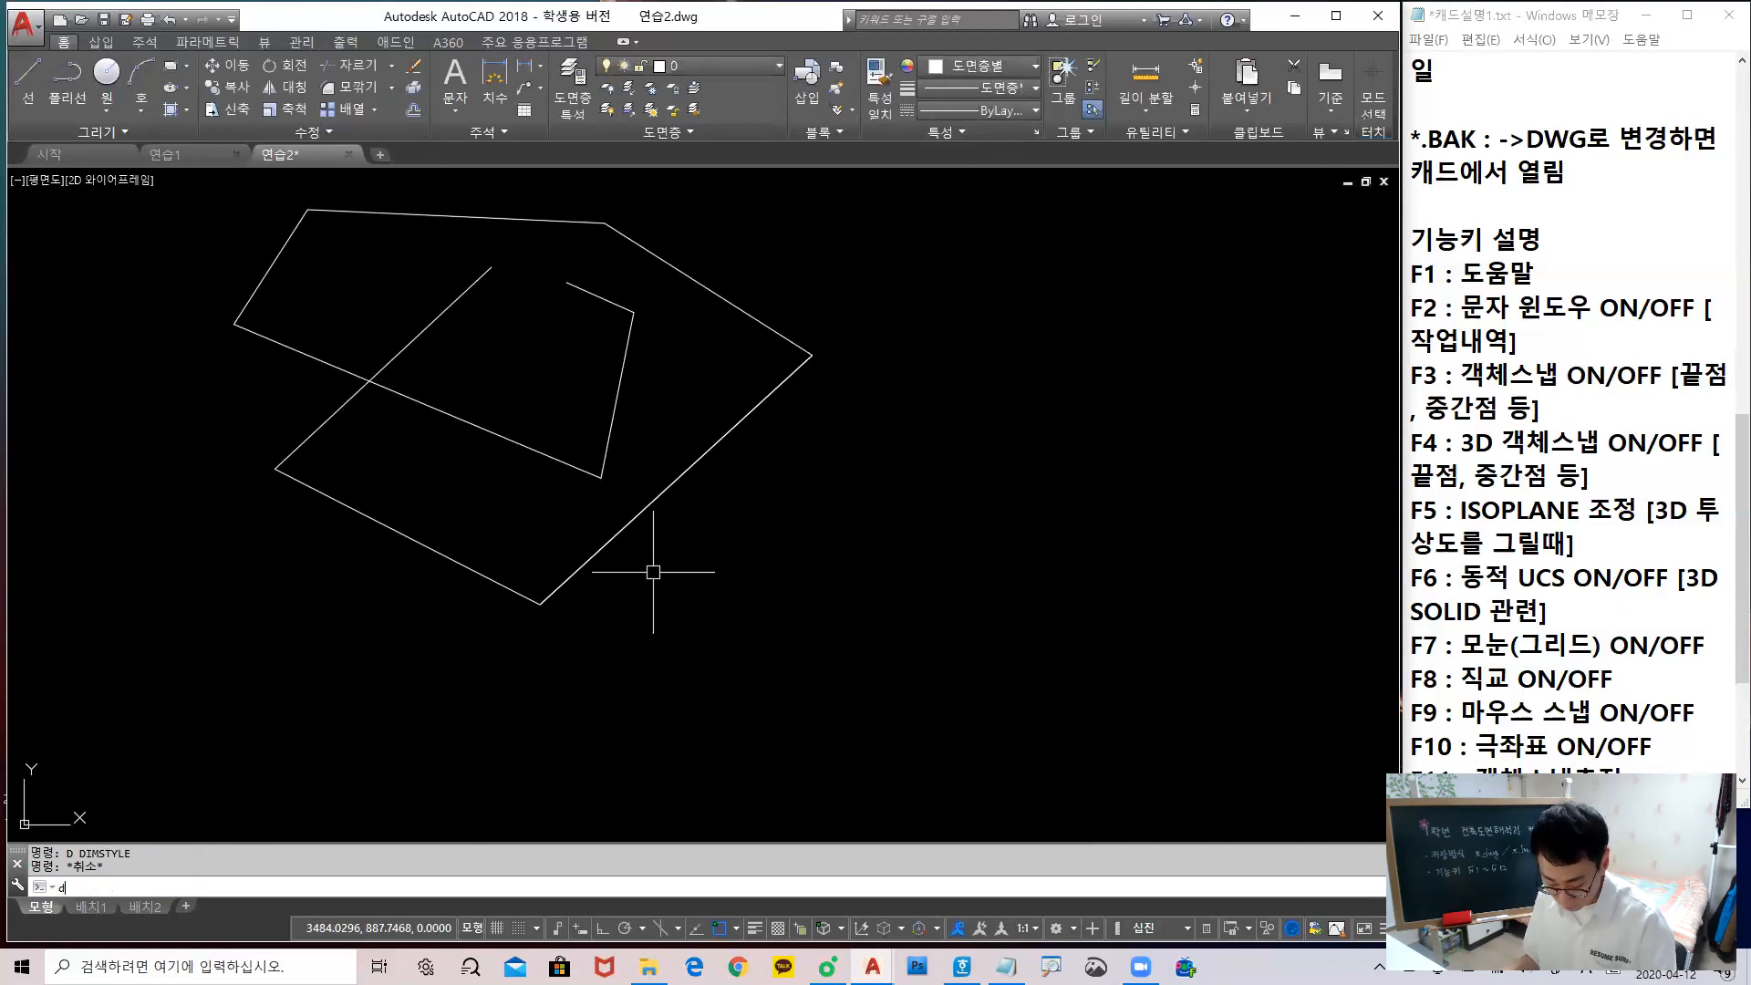
pyautogui.write('i')
pyautogui.press('Return')
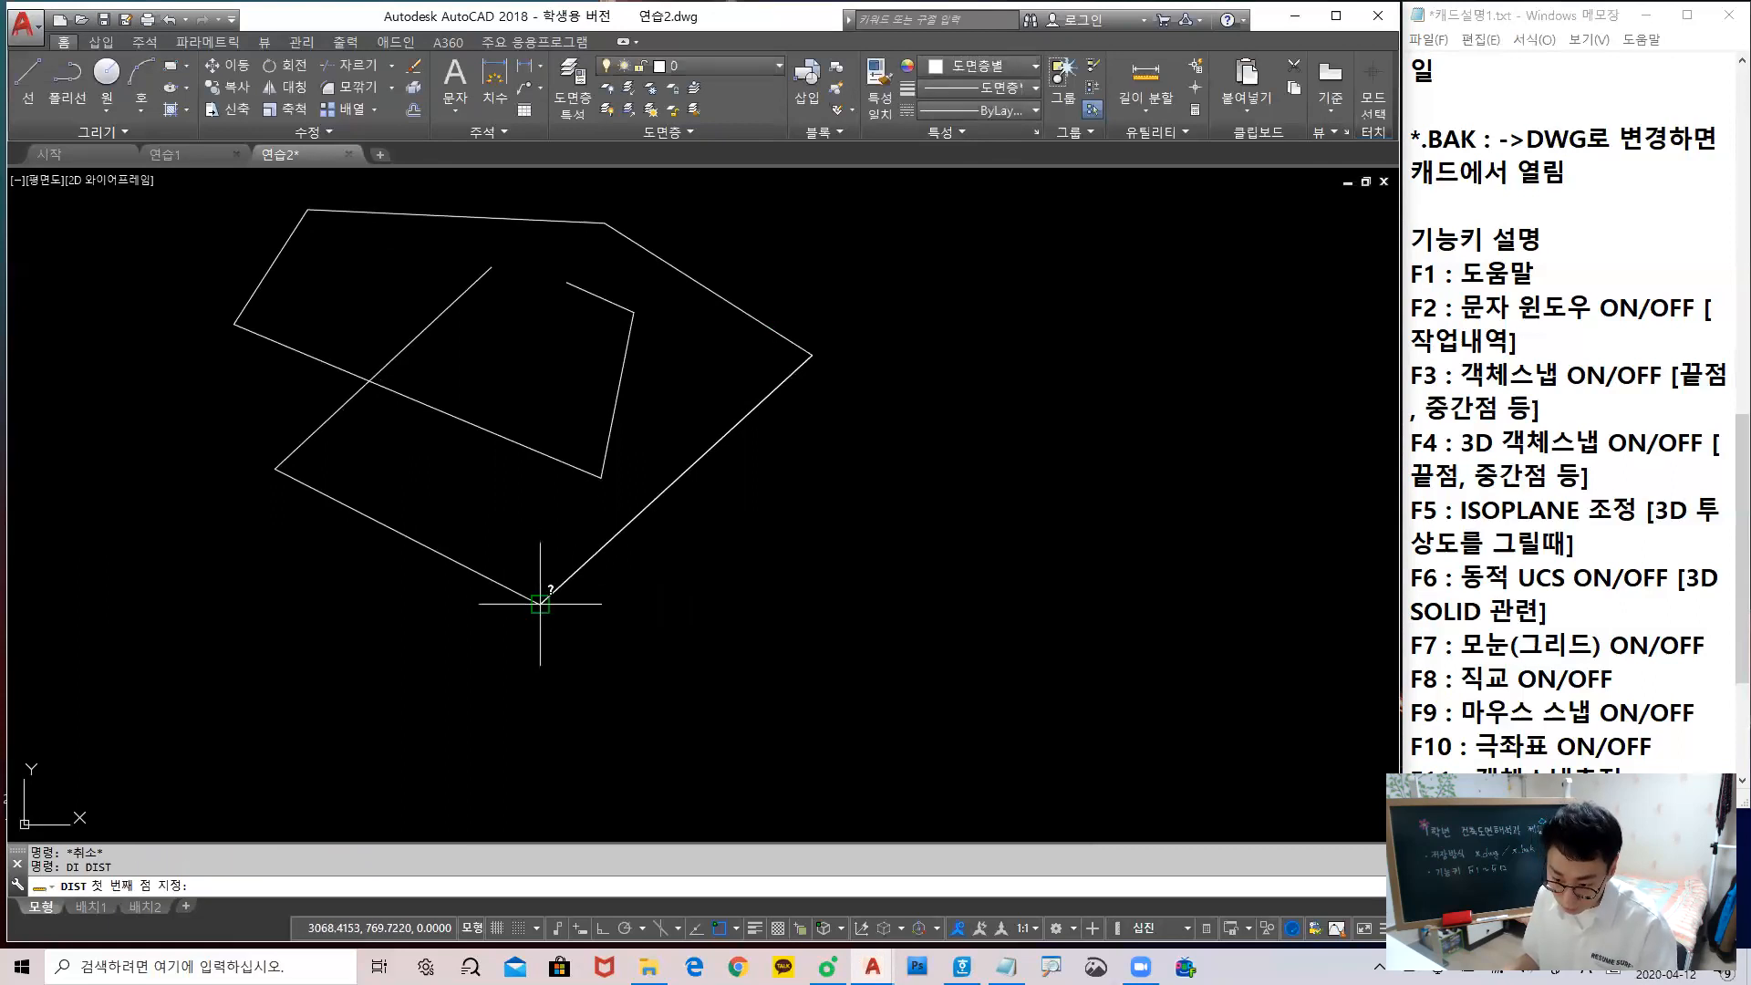
pyautogui.click(547, 598)
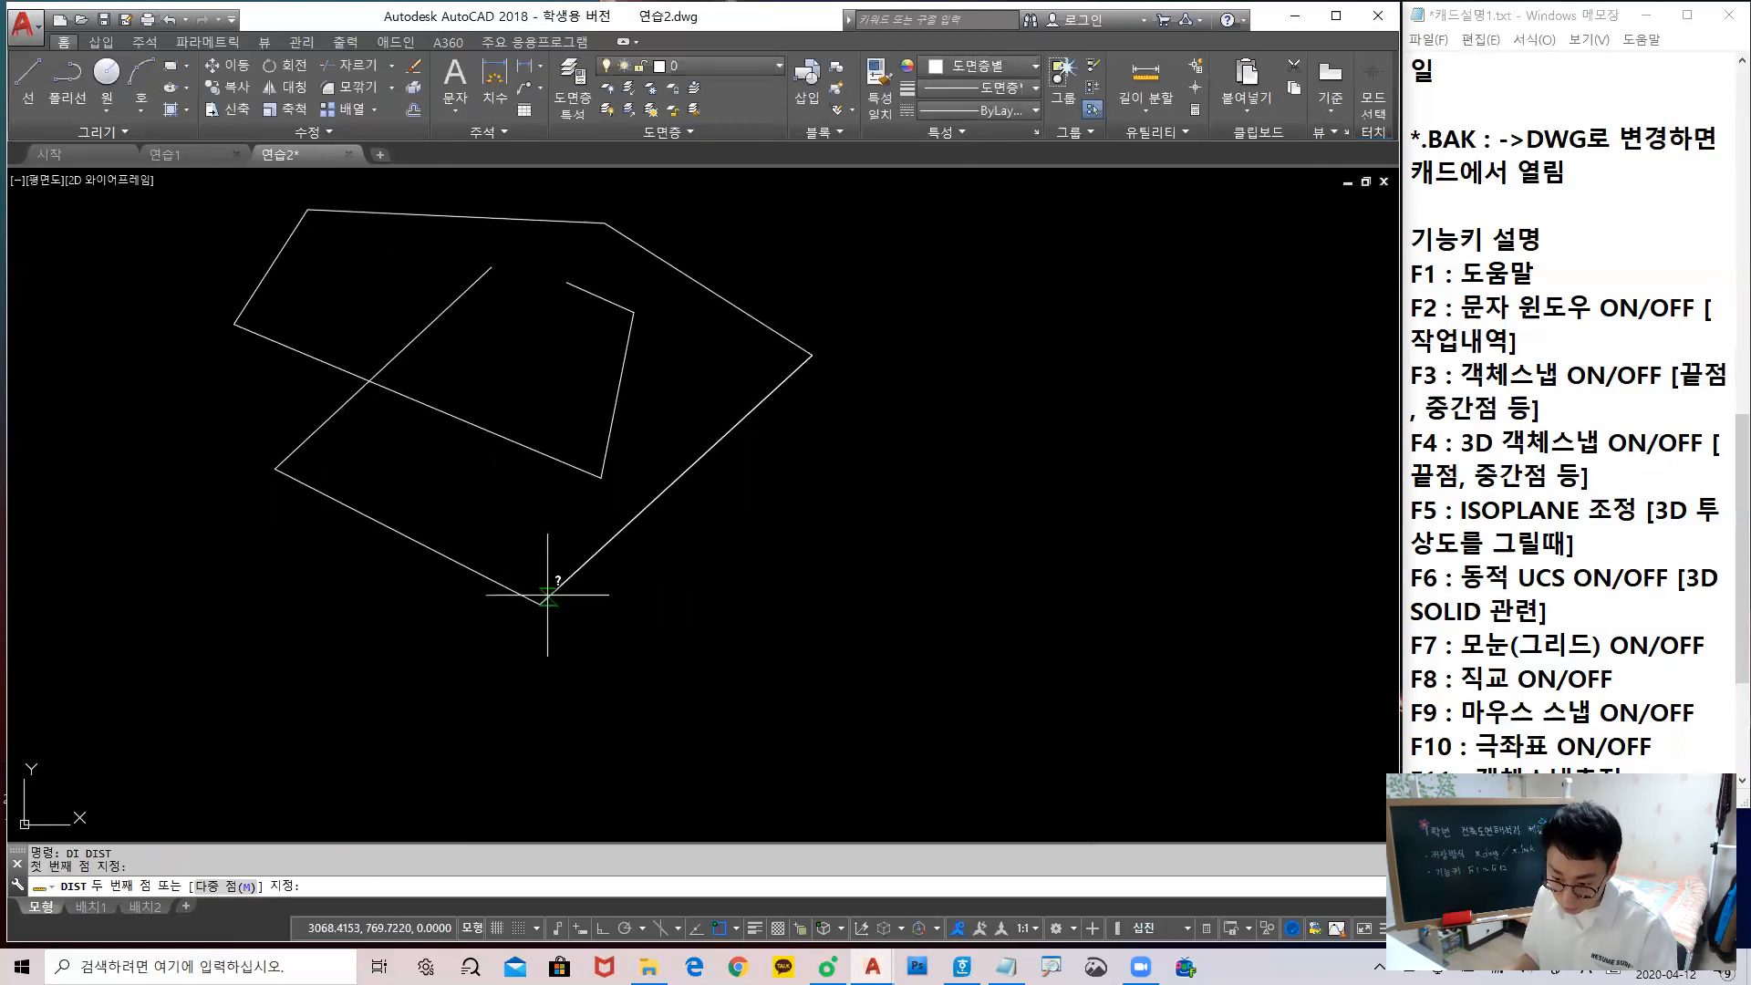
pyautogui.click(813, 355)
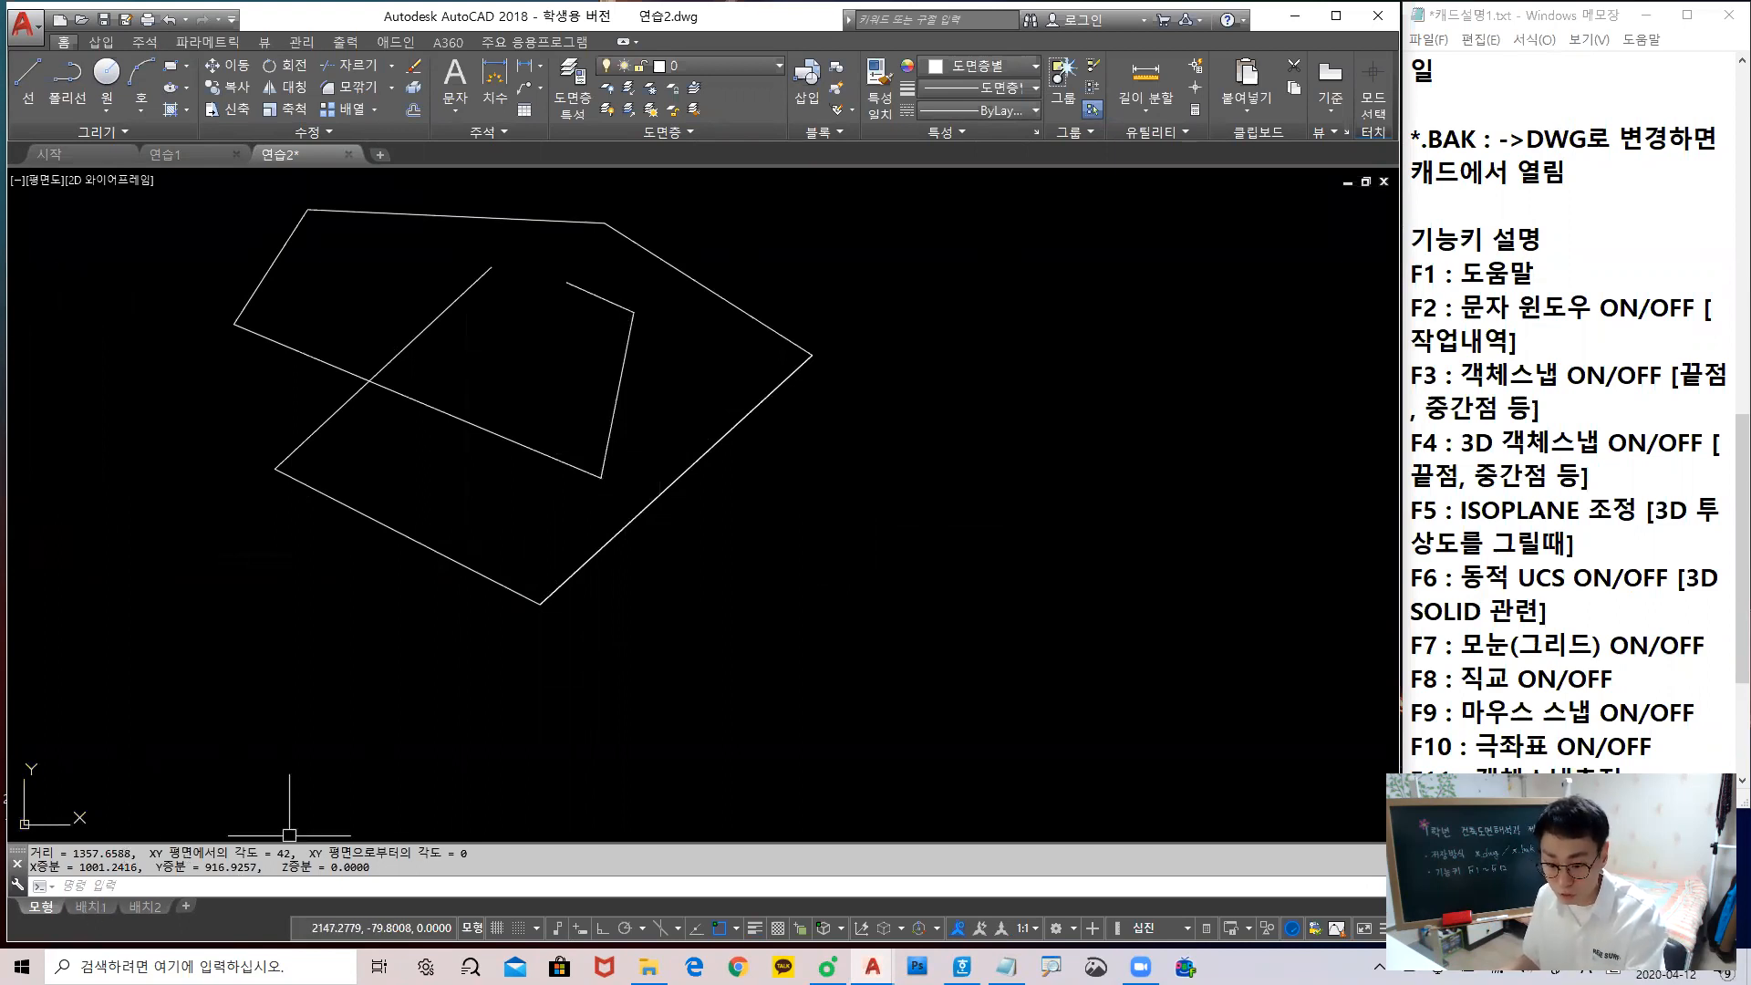
# Examine the latest DIST entry in the AutoCAD text window, circle it, and close the text window
pyautogui.press('F2')
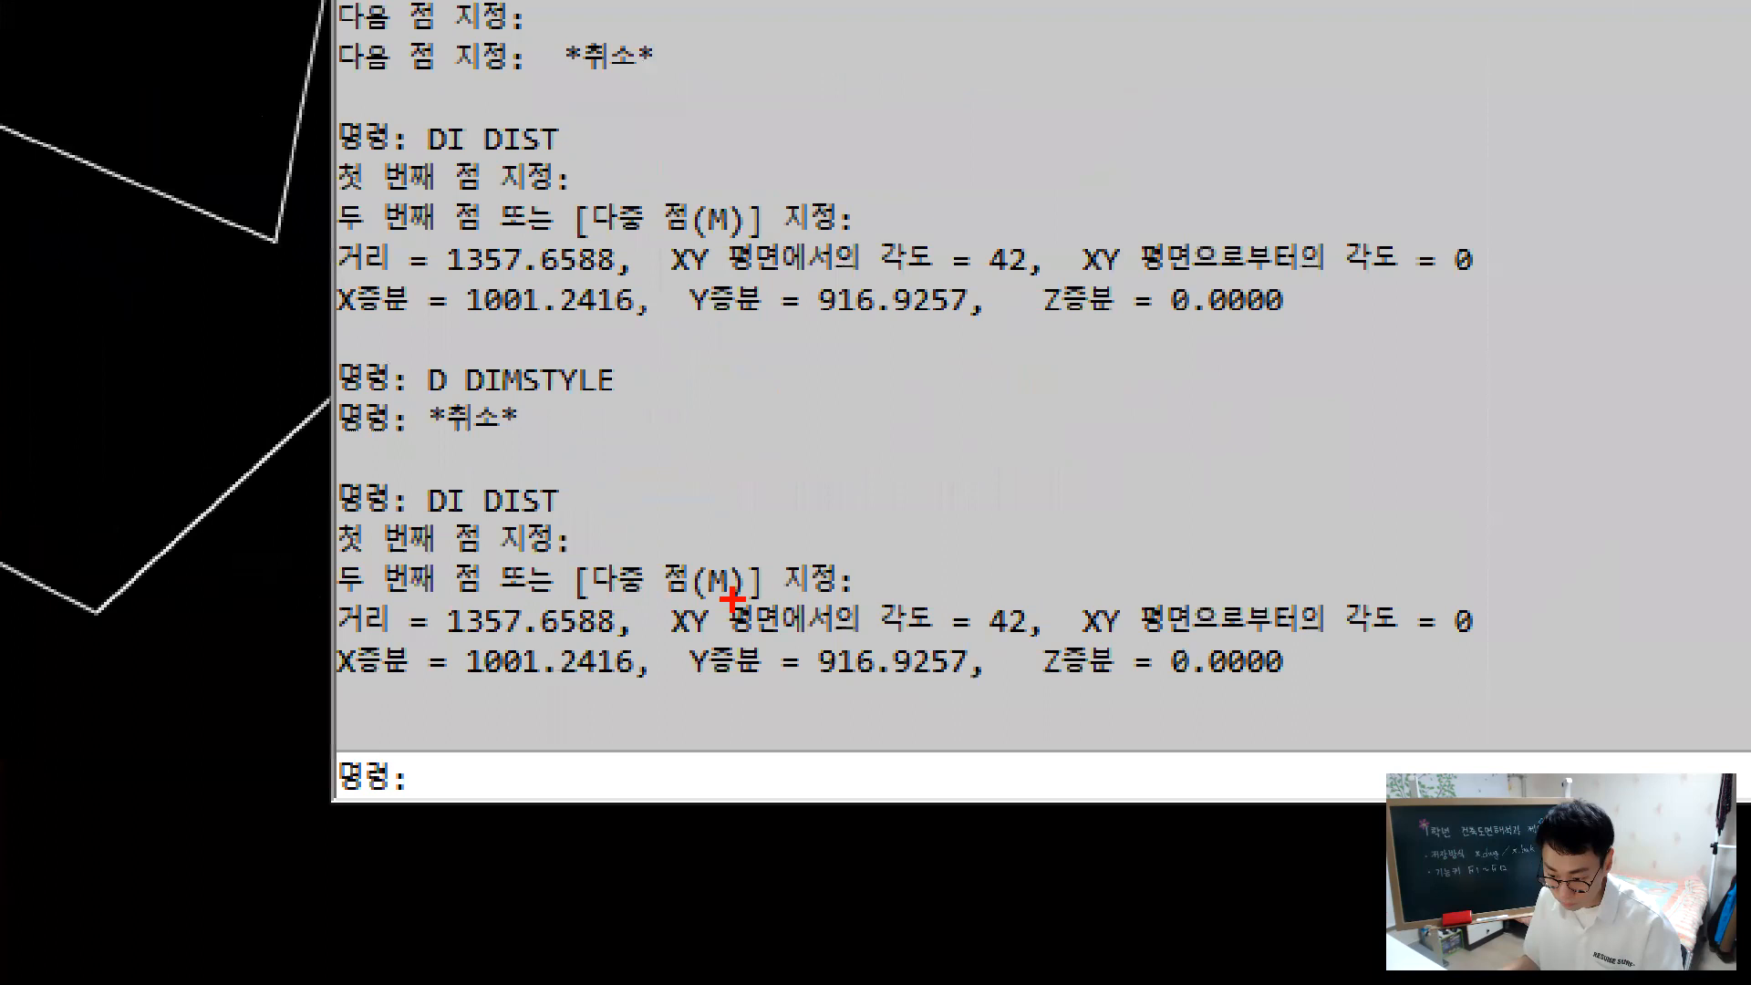
pyautogui.moveTo(329, 414)
pyautogui.mouseDown()
pyautogui.moveTo(39, 668)
pyautogui.moveTo(1136, 871)
pyautogui.moveTo(1742, 651)
pyautogui.moveTo(566, 411)
pyautogui.moveTo(288, 407)
pyautogui.mouseUp()
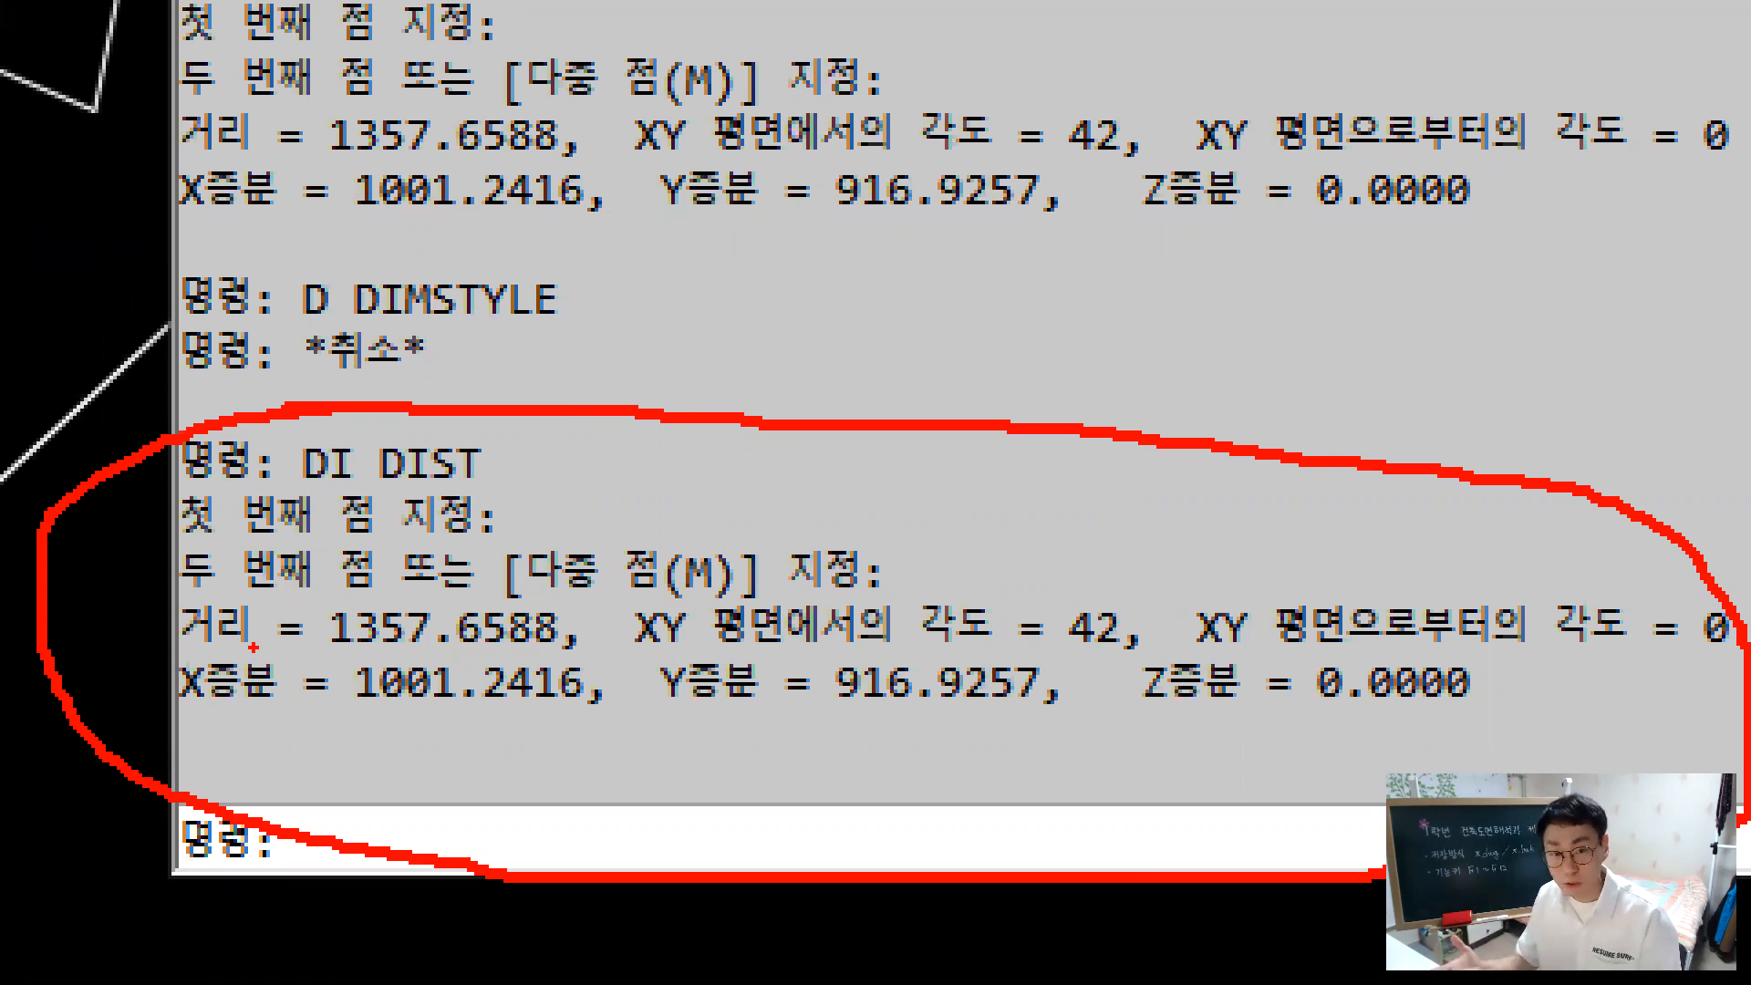
pyautogui.press('Escape')
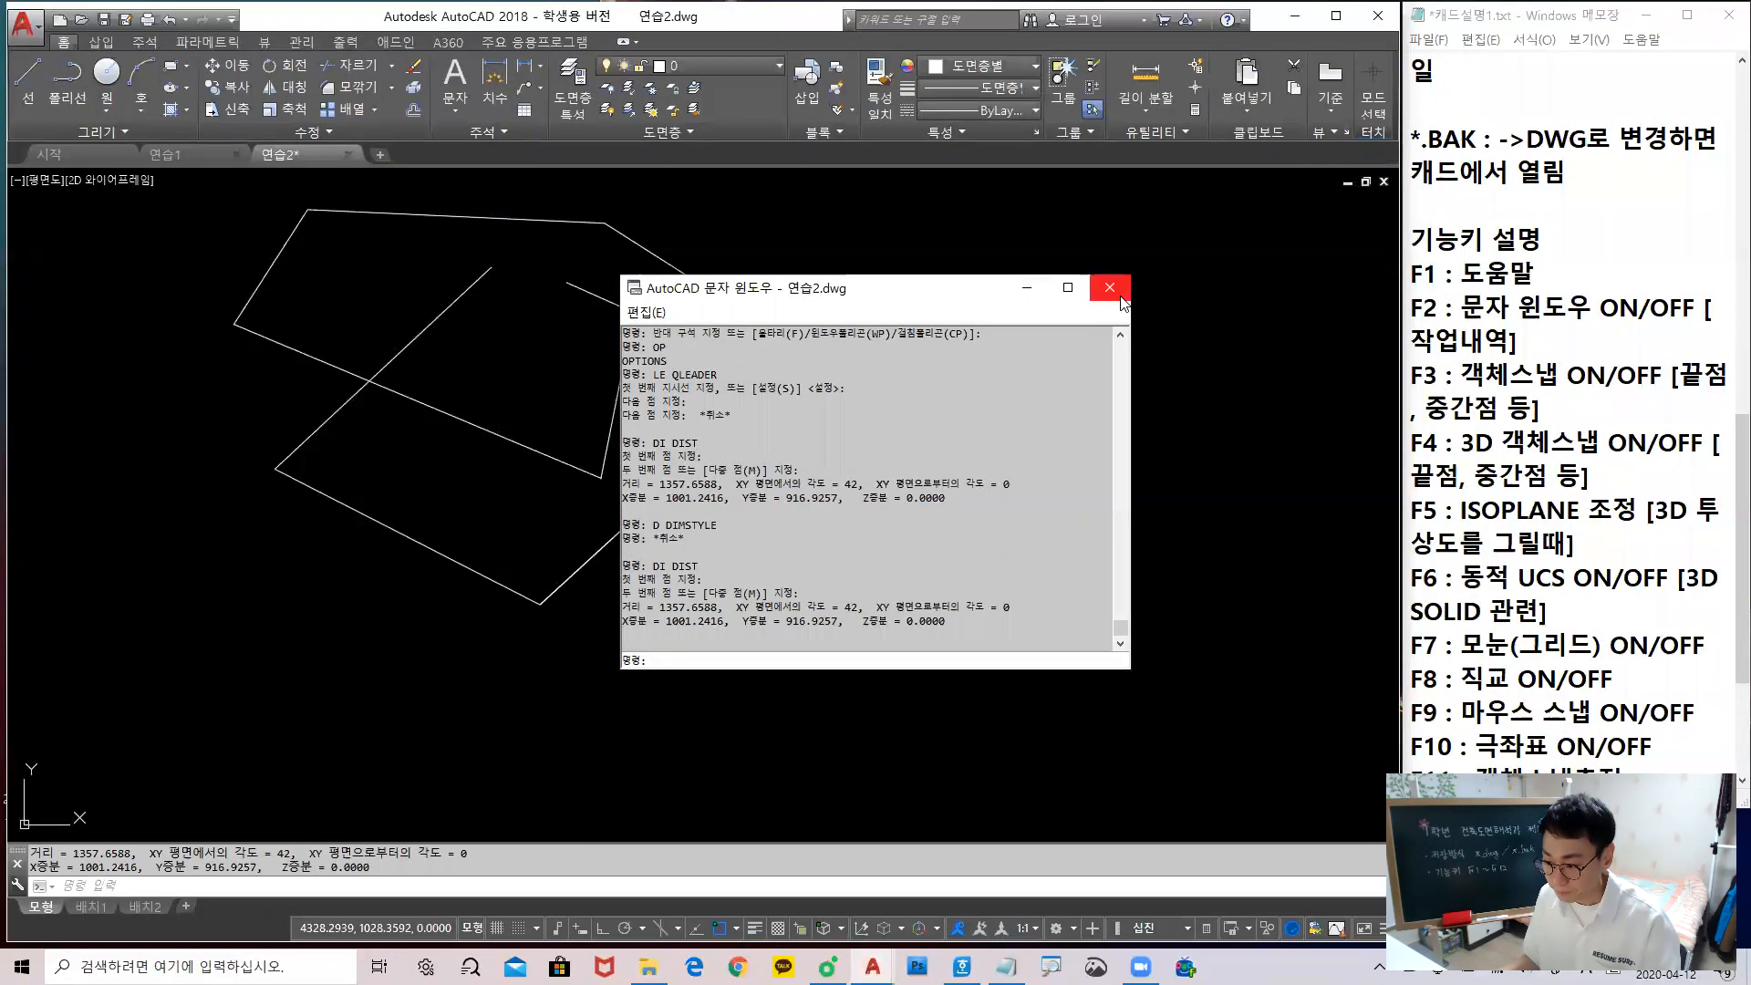
pyautogui.click(1109, 287)
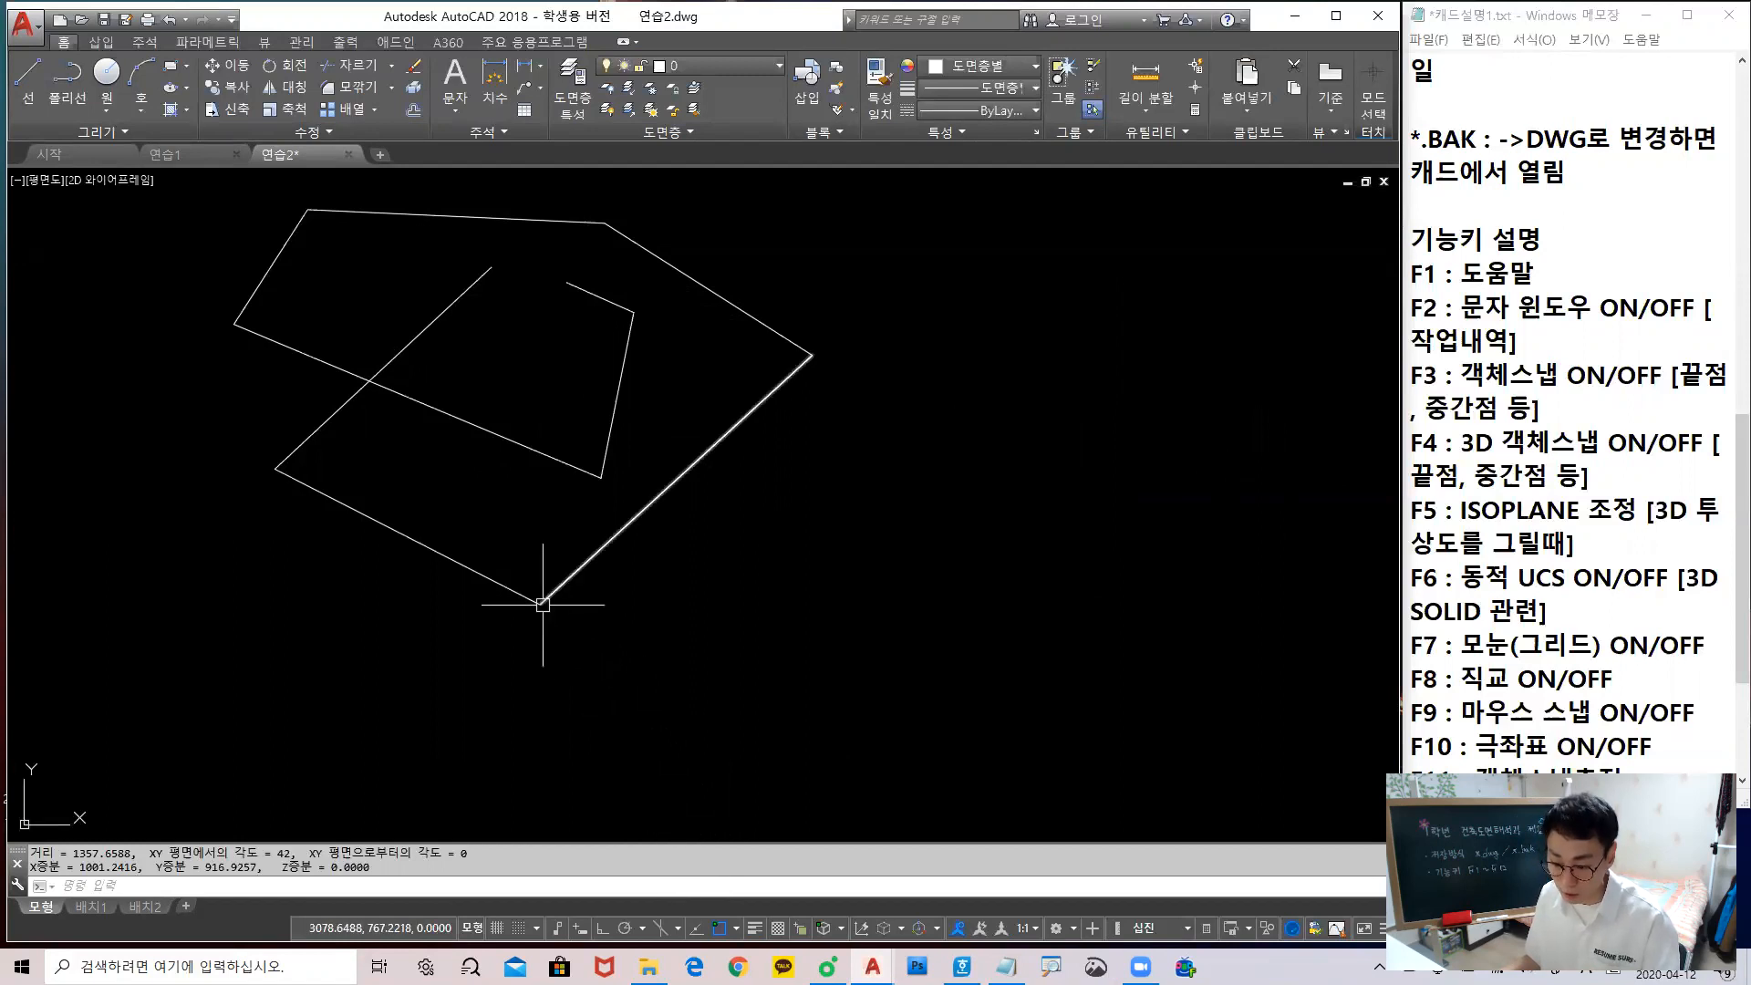
pyautogui.write('l')
pyautogui.press('Return')
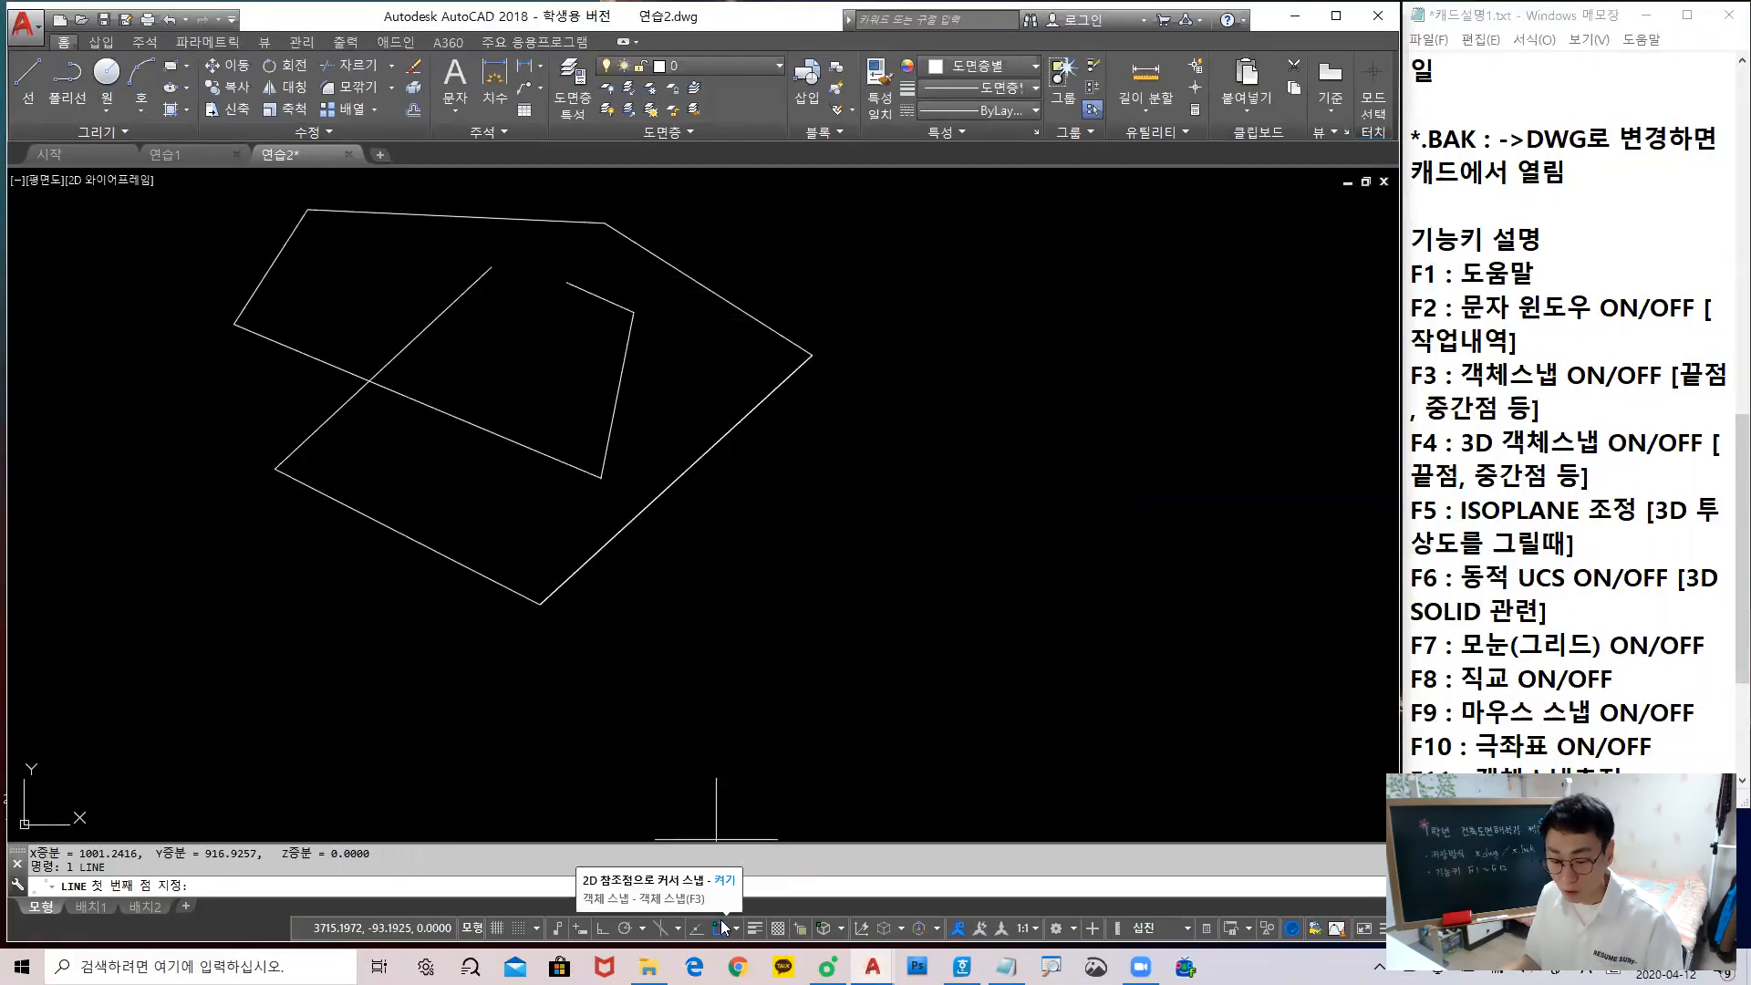
pyautogui.write('o')
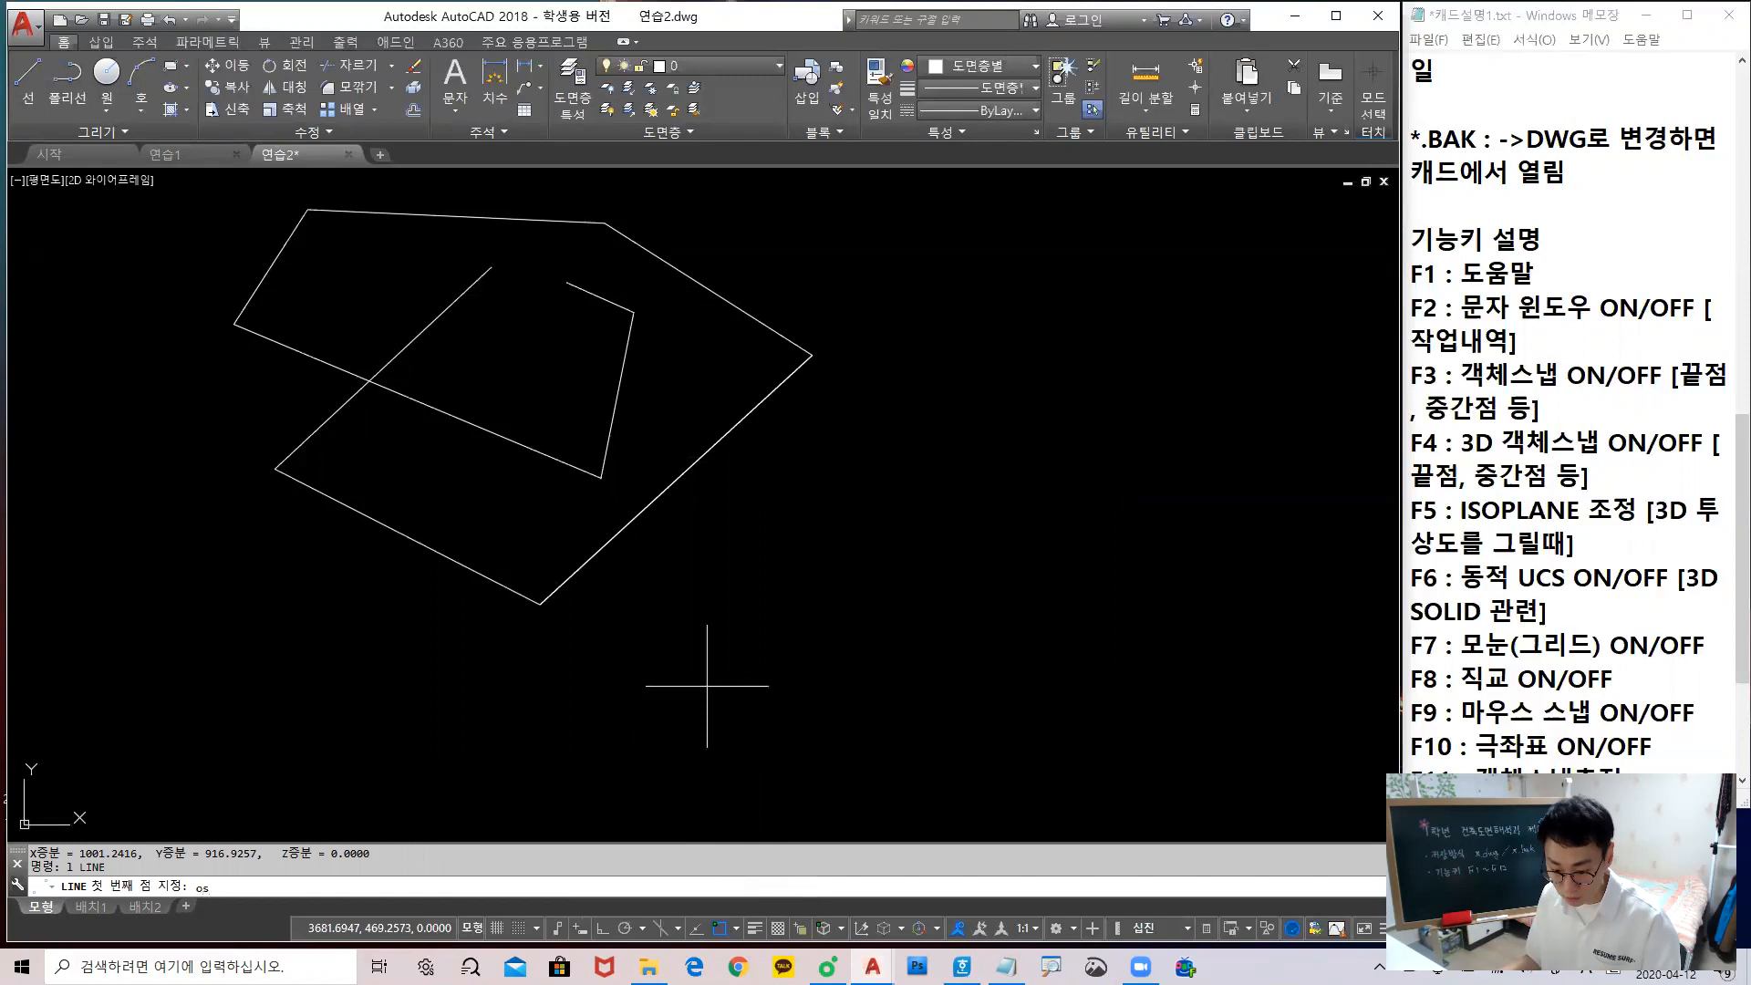
pyautogui.write('s')
pyautogui.press('Return')
pyautogui.press('Escape')
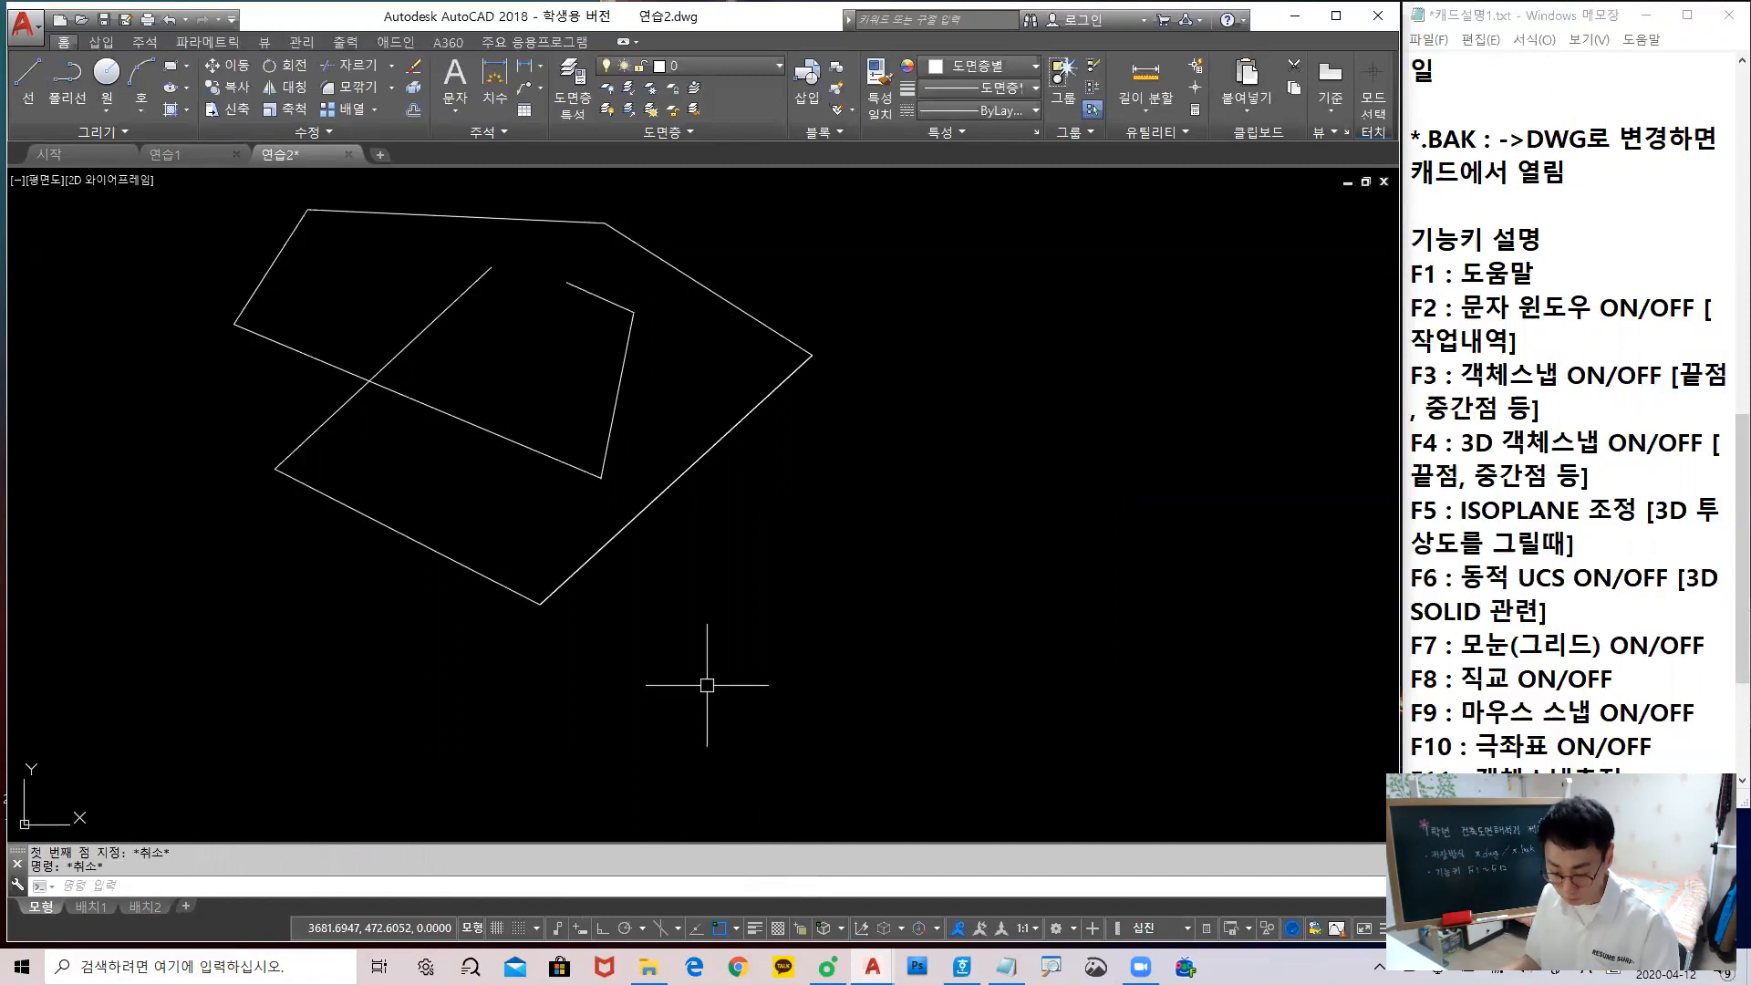
pyautogui.write('o')
pyautogui.press('Return')
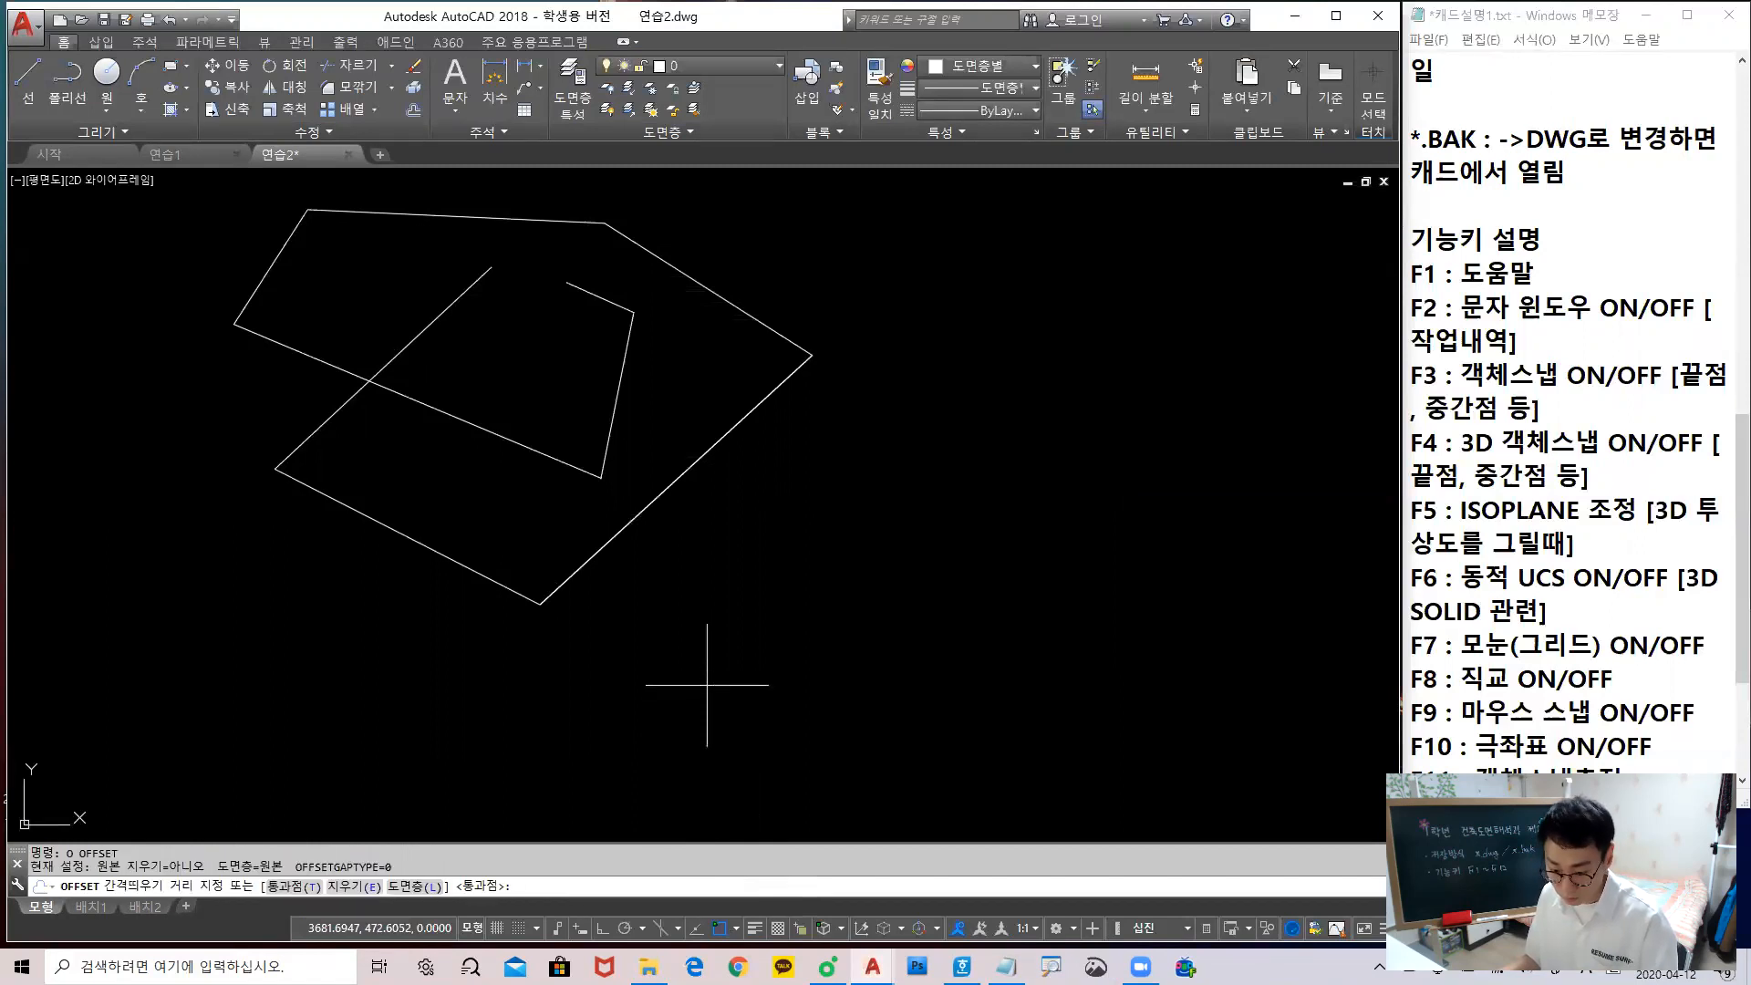
pyautogui.press('Escape')
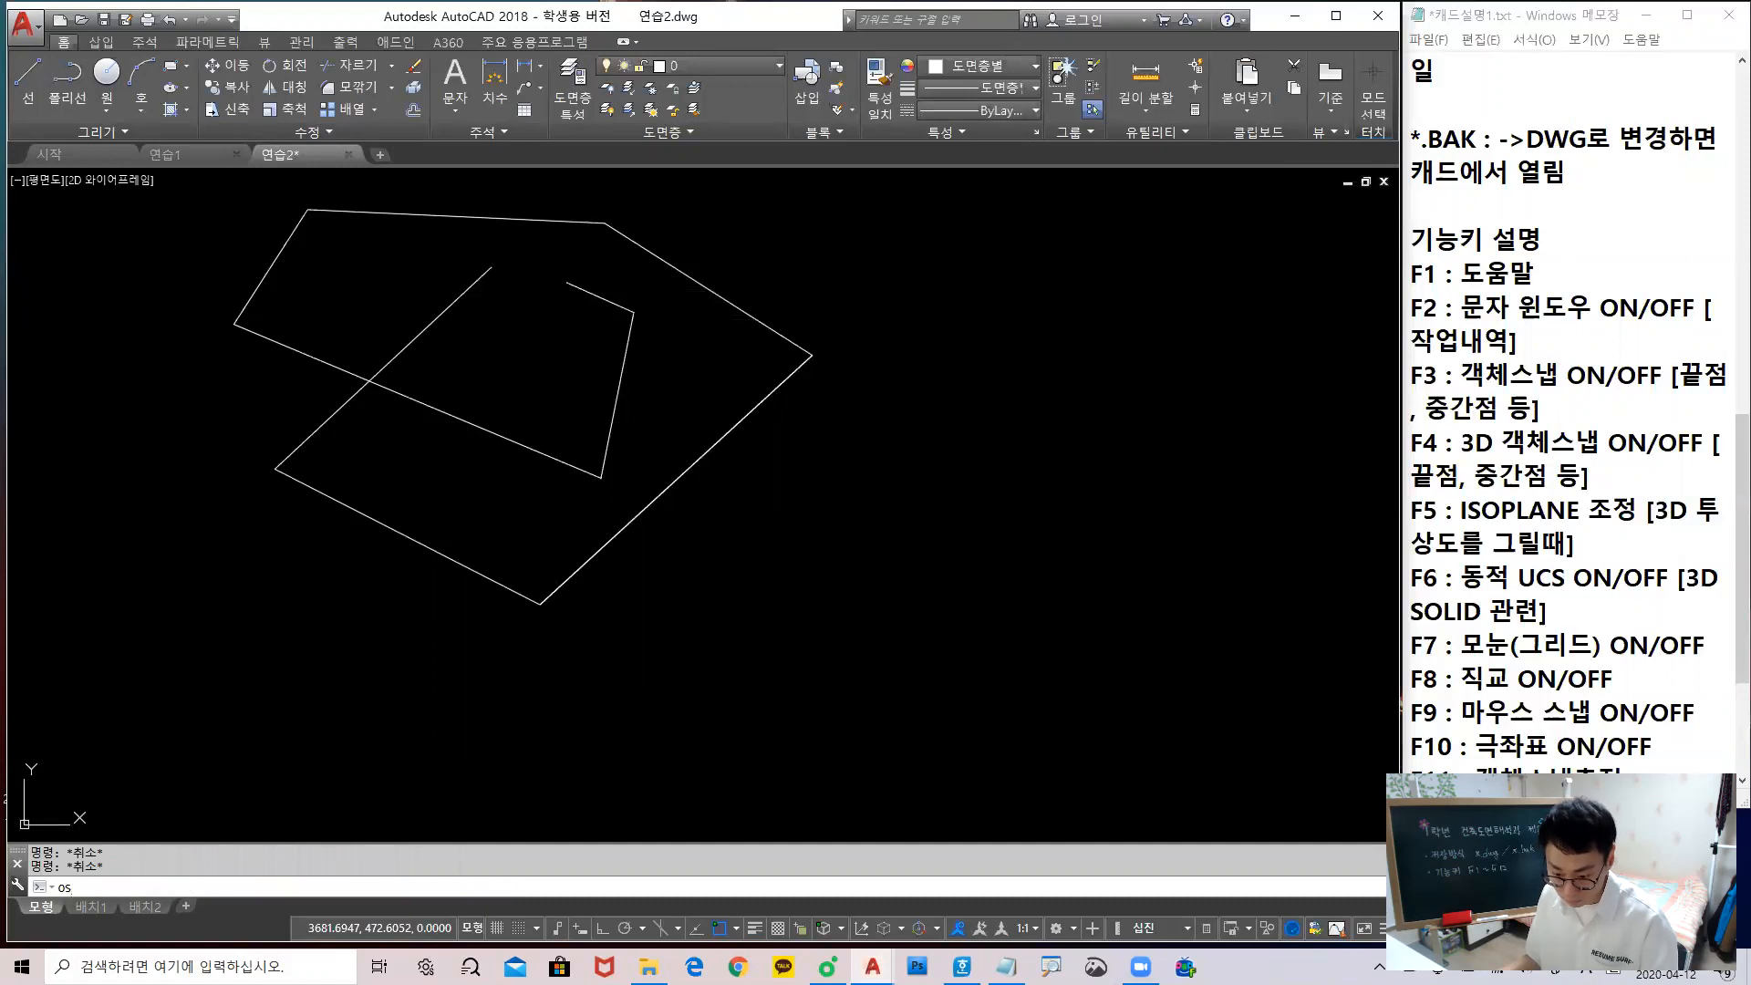
# Open the object snap drafting settings with OSNAP, look over the snap modes, and cancel the dialog
pyautogui.write('os')
pyautogui.press('Return')
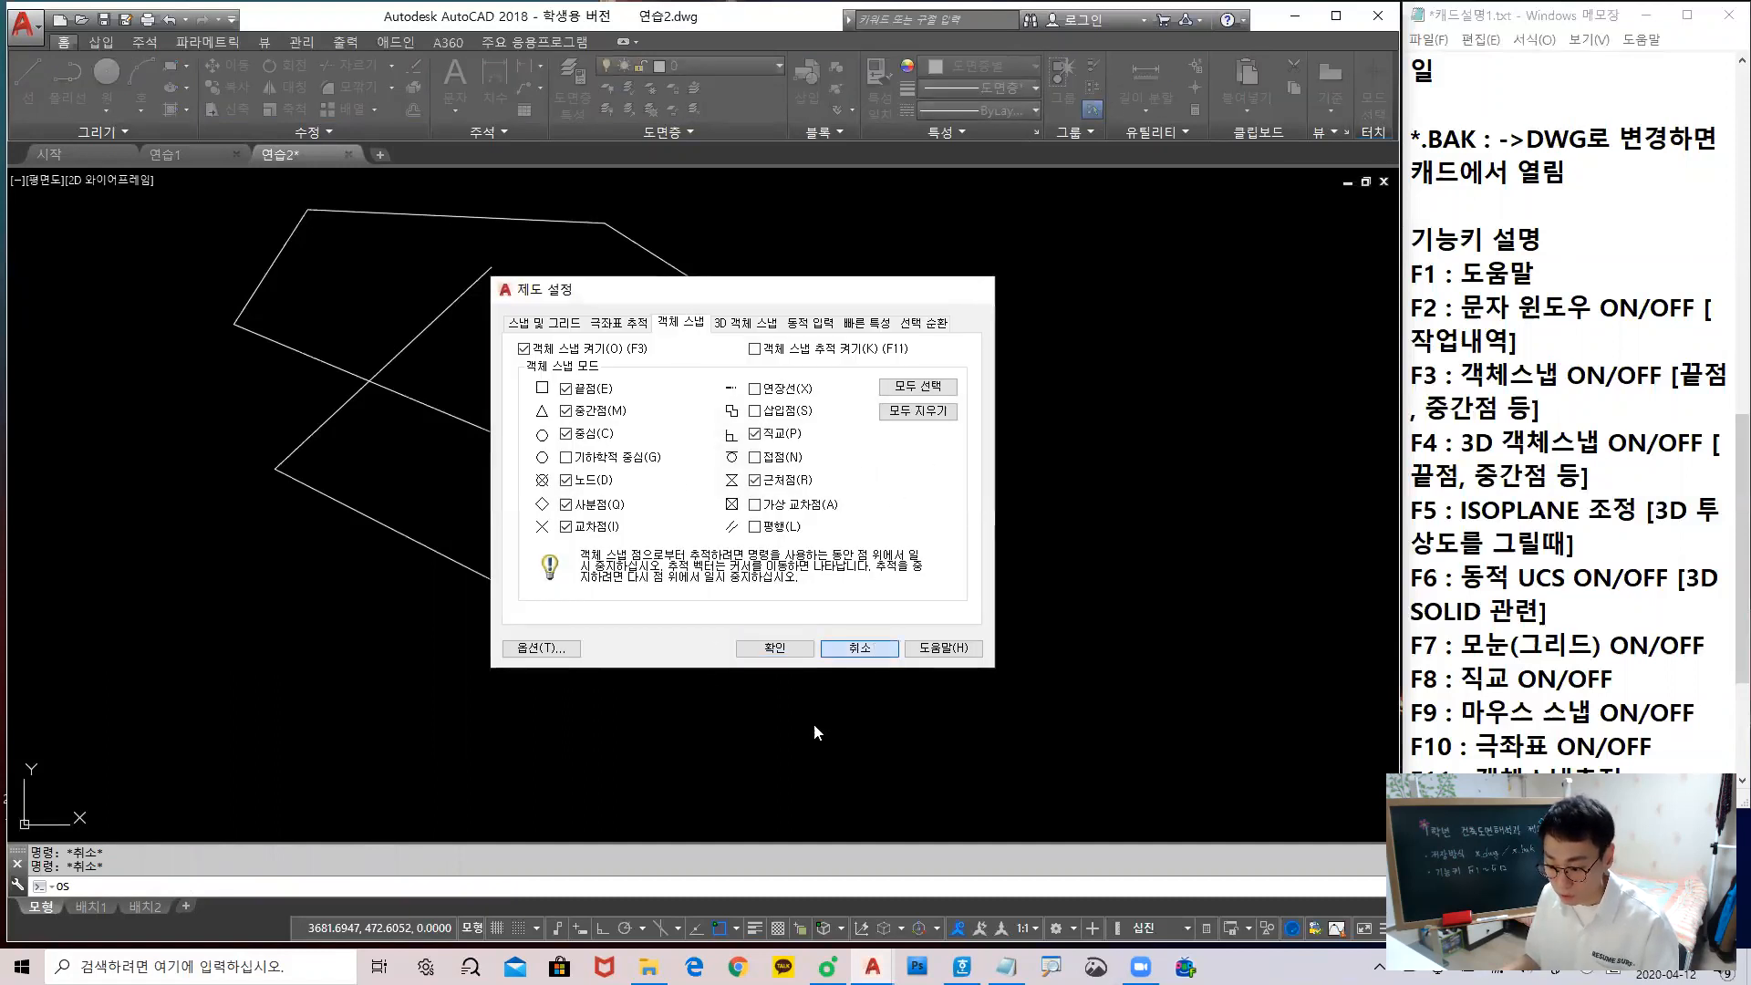
pyautogui.click(863, 648)
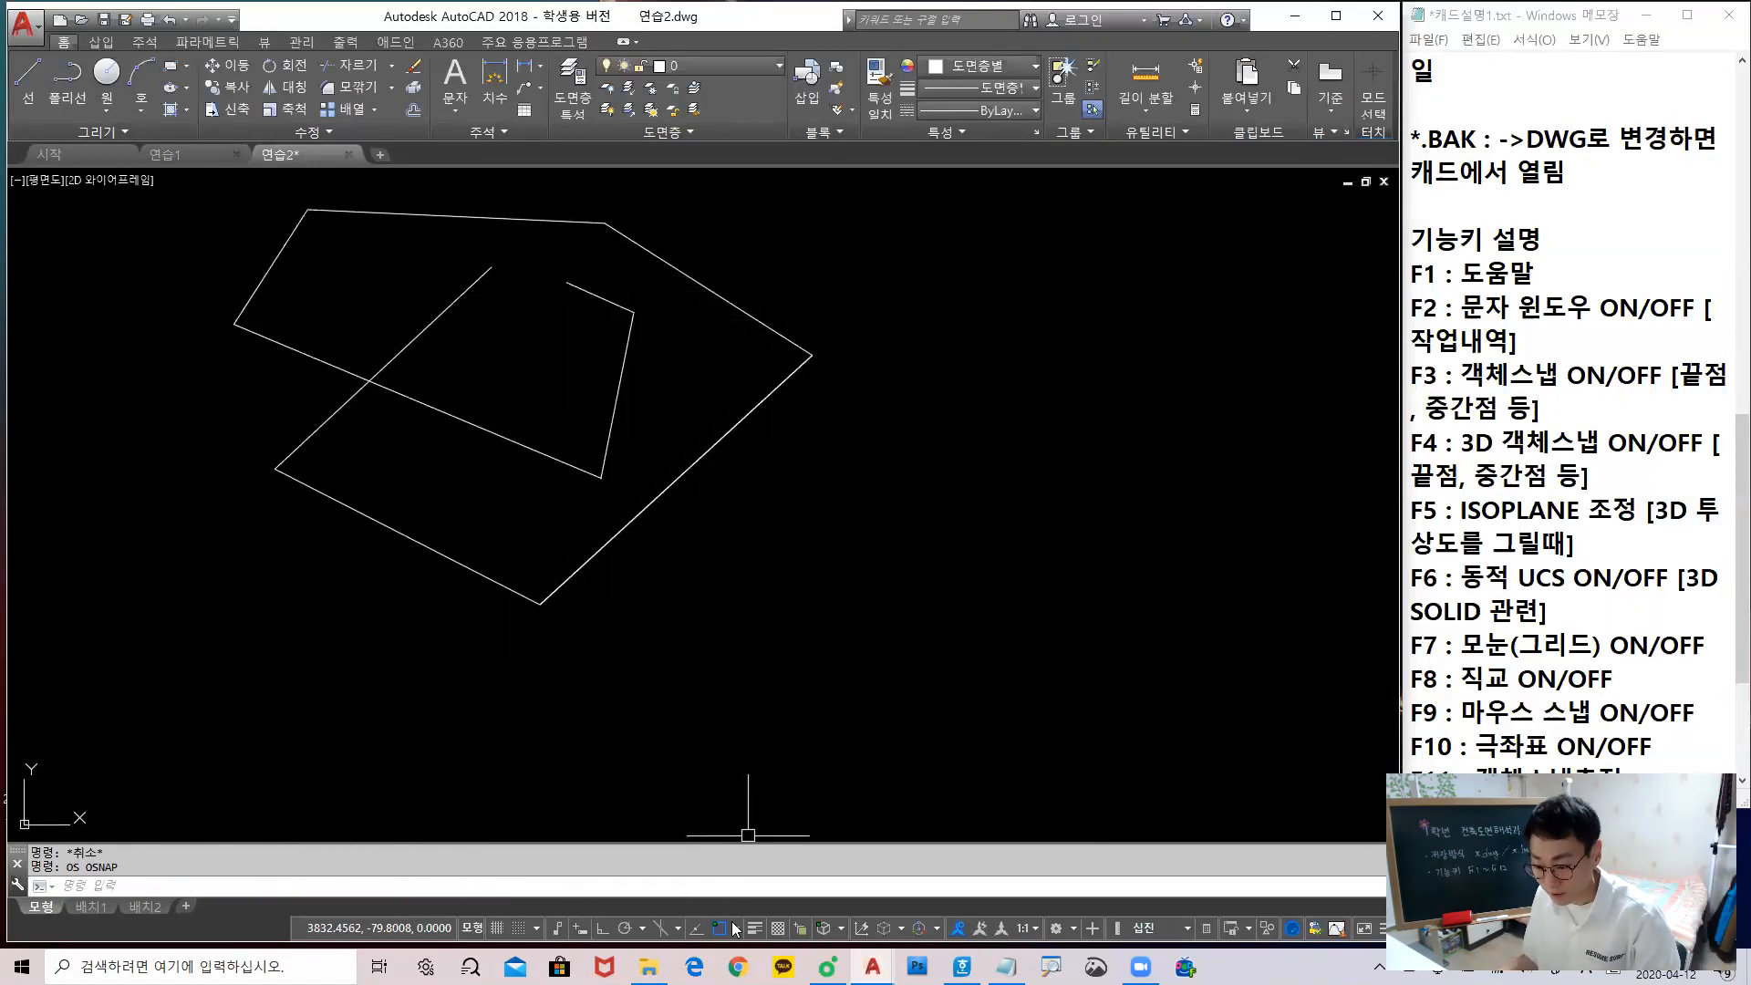
# Open the quick list of object snap modes, look through it, and close it without choosing any mode
pyautogui.click(736, 928)
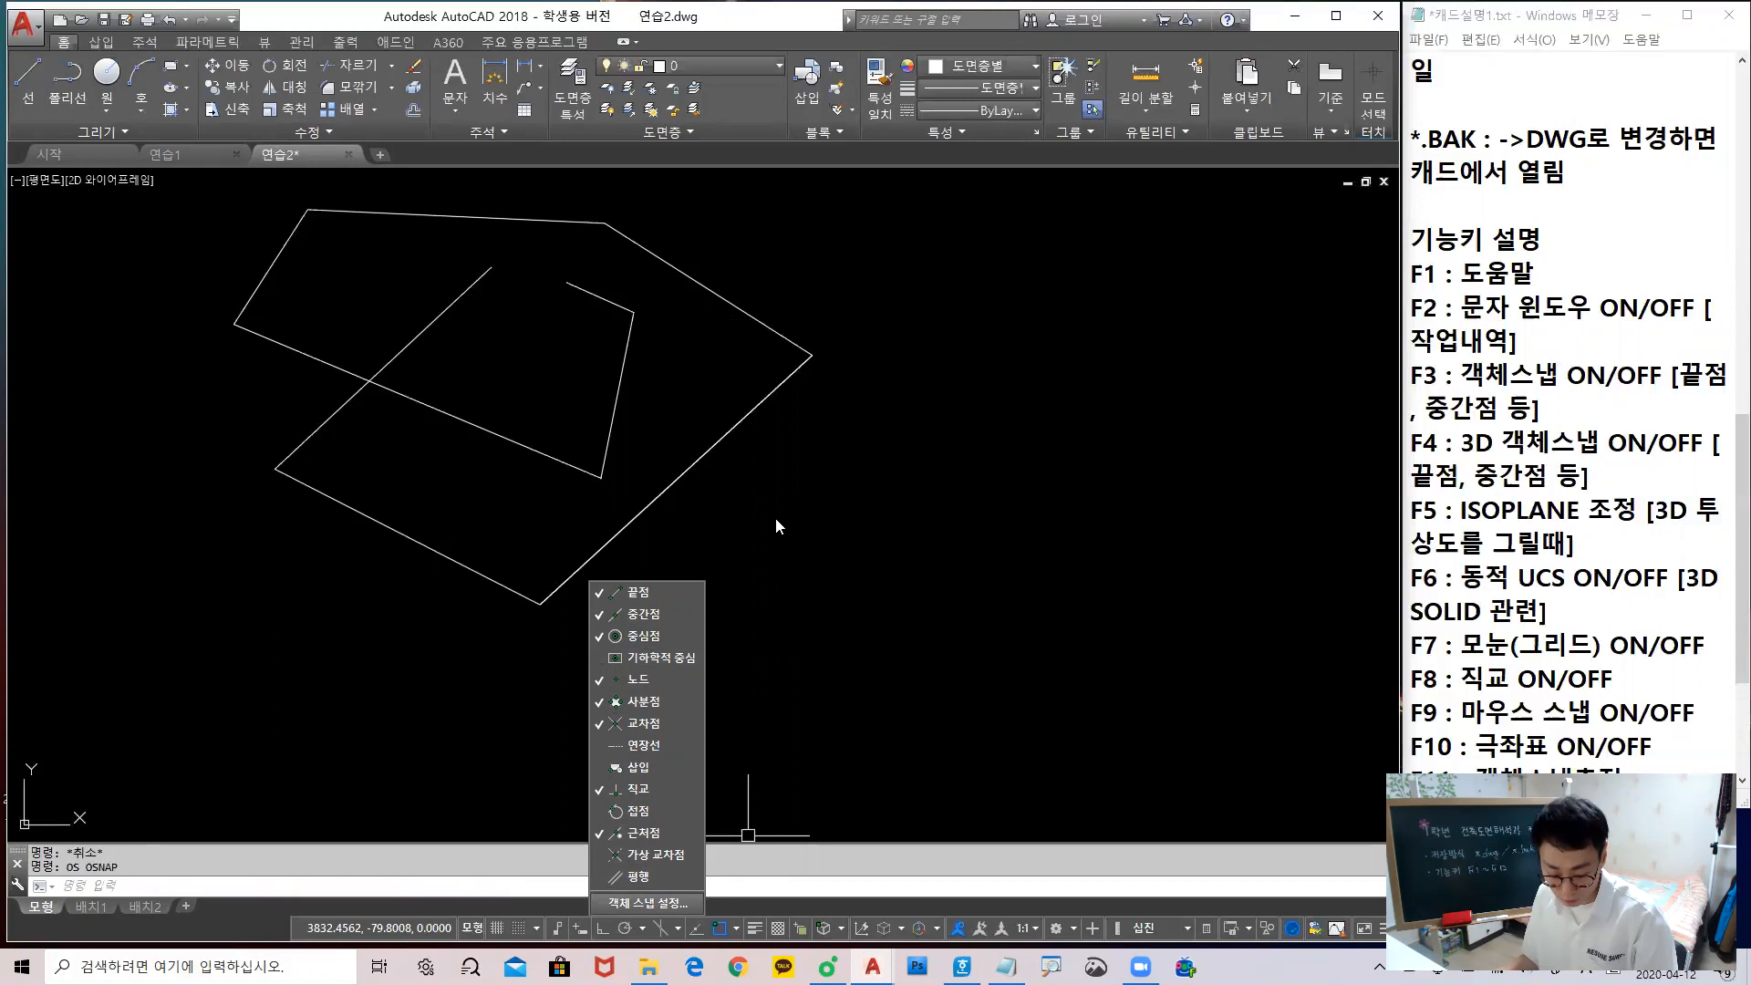
pyautogui.click(813, 588)
pyautogui.click(723, 536)
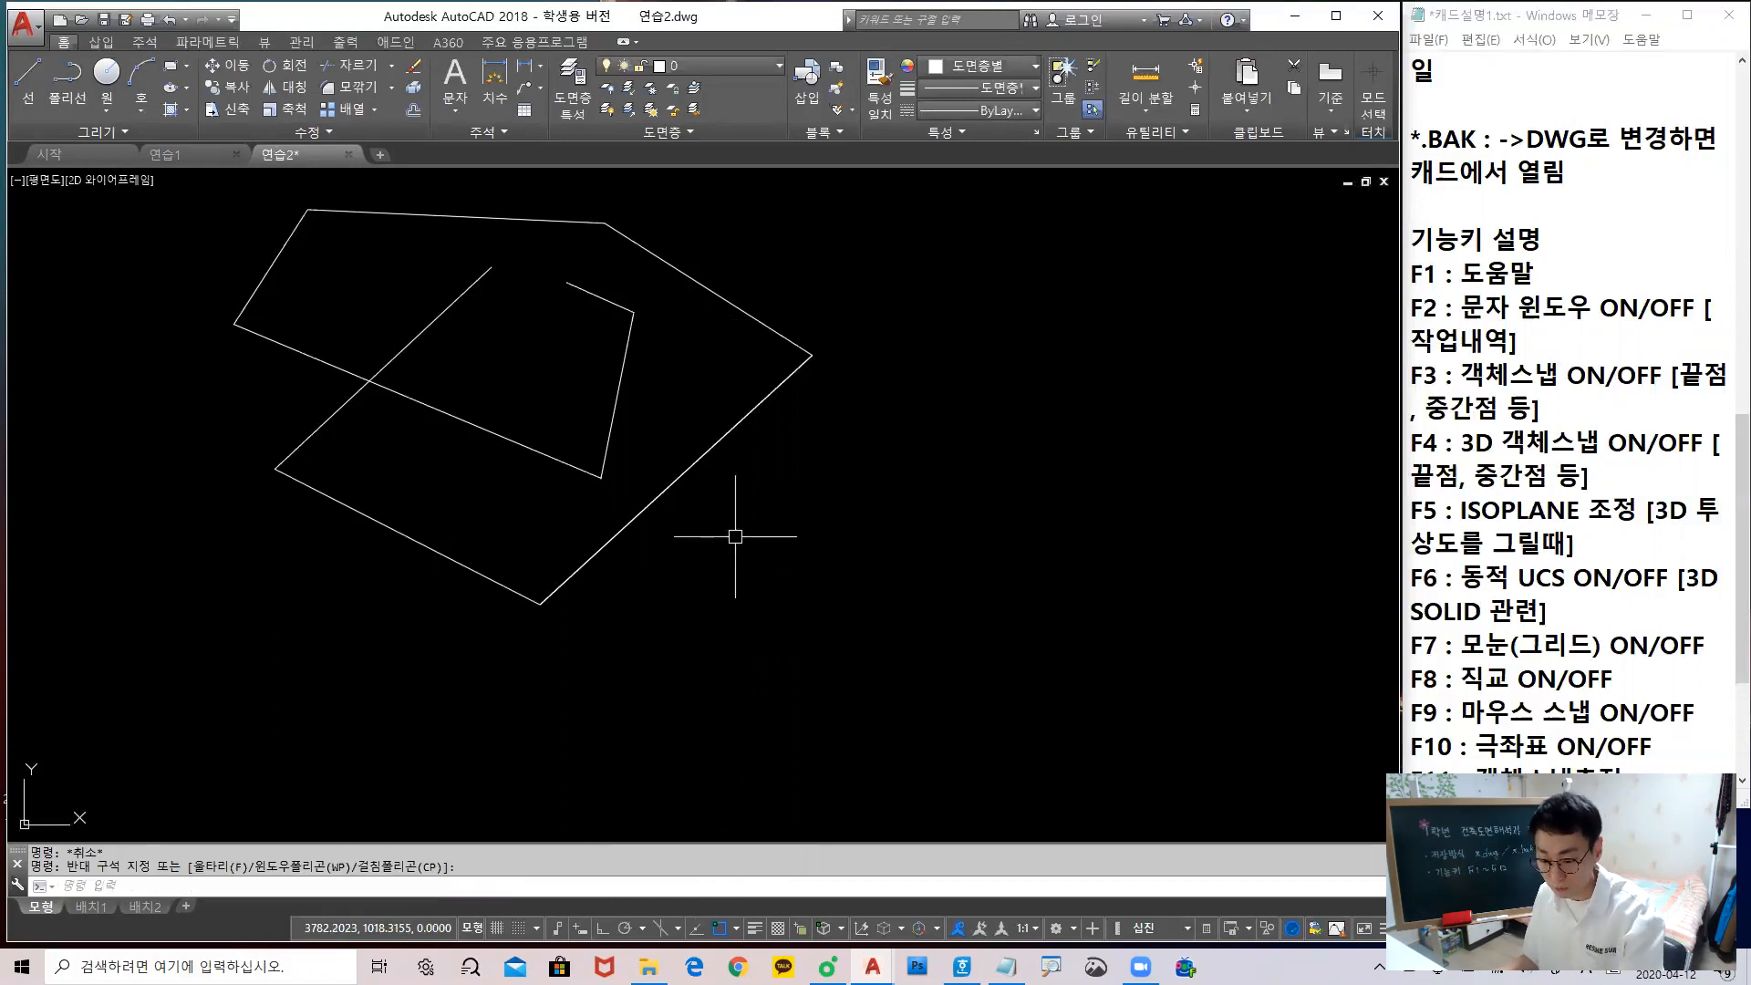
# Toggle object snap off, on and off again, leaving it turned off
pyautogui.press('F3')
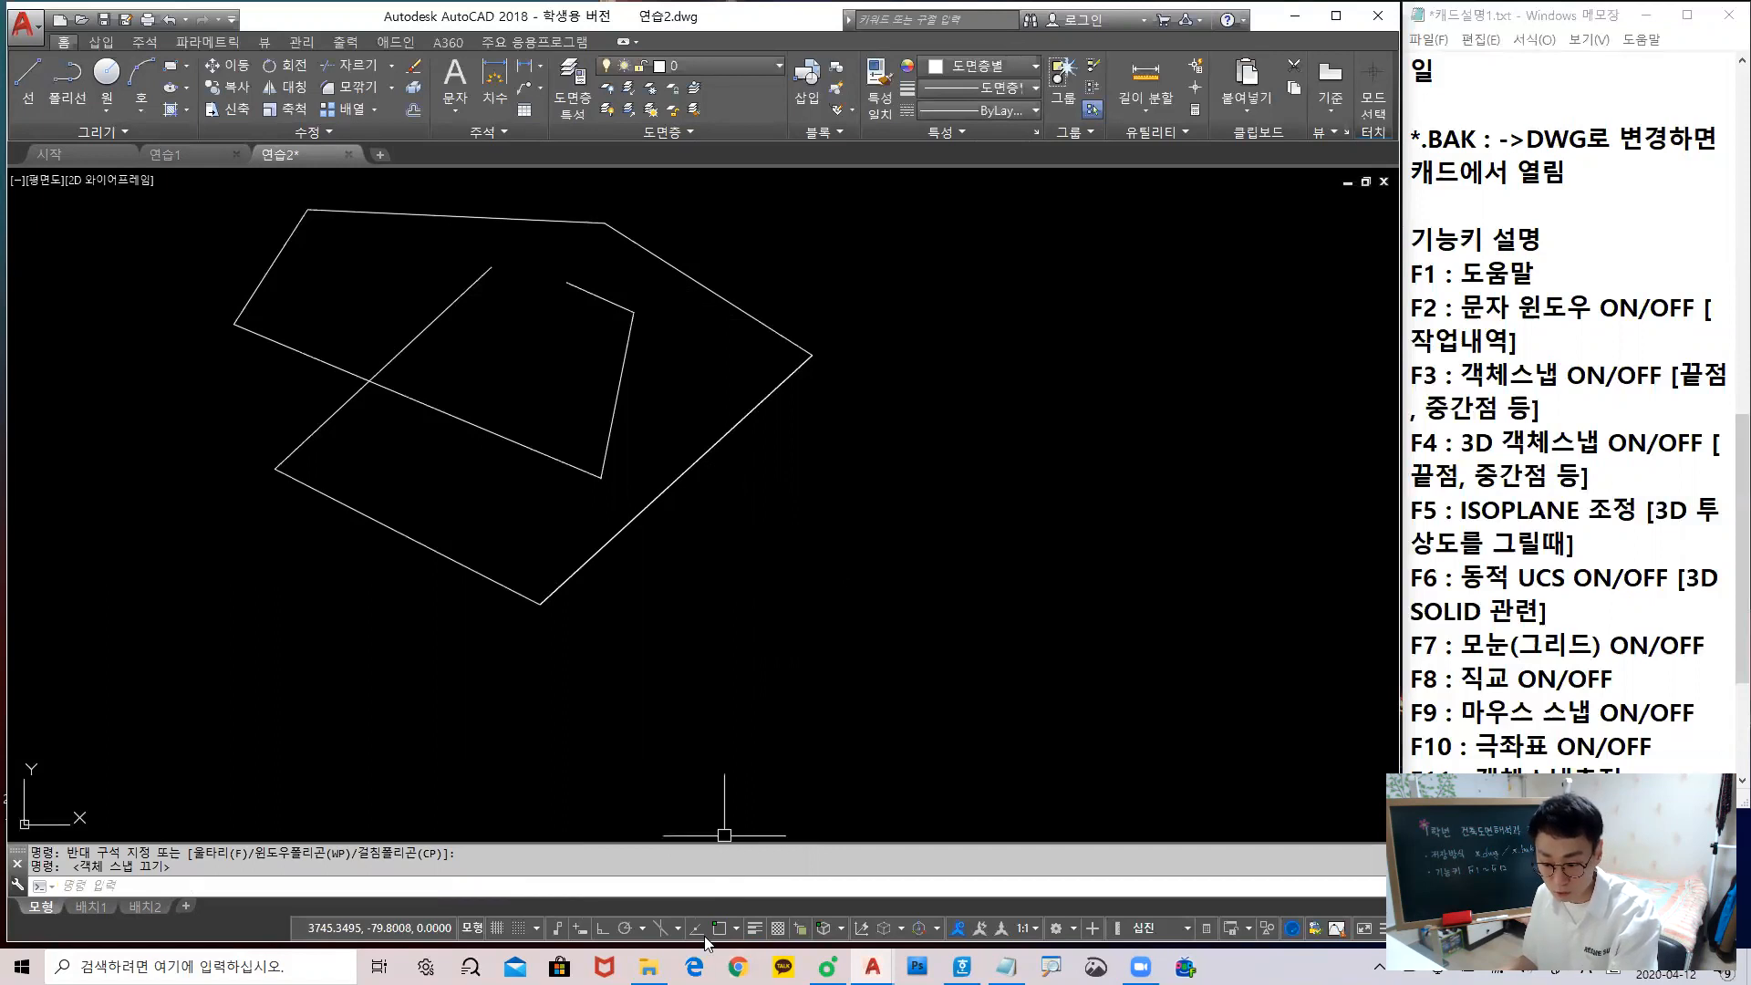
pyautogui.press('F3')
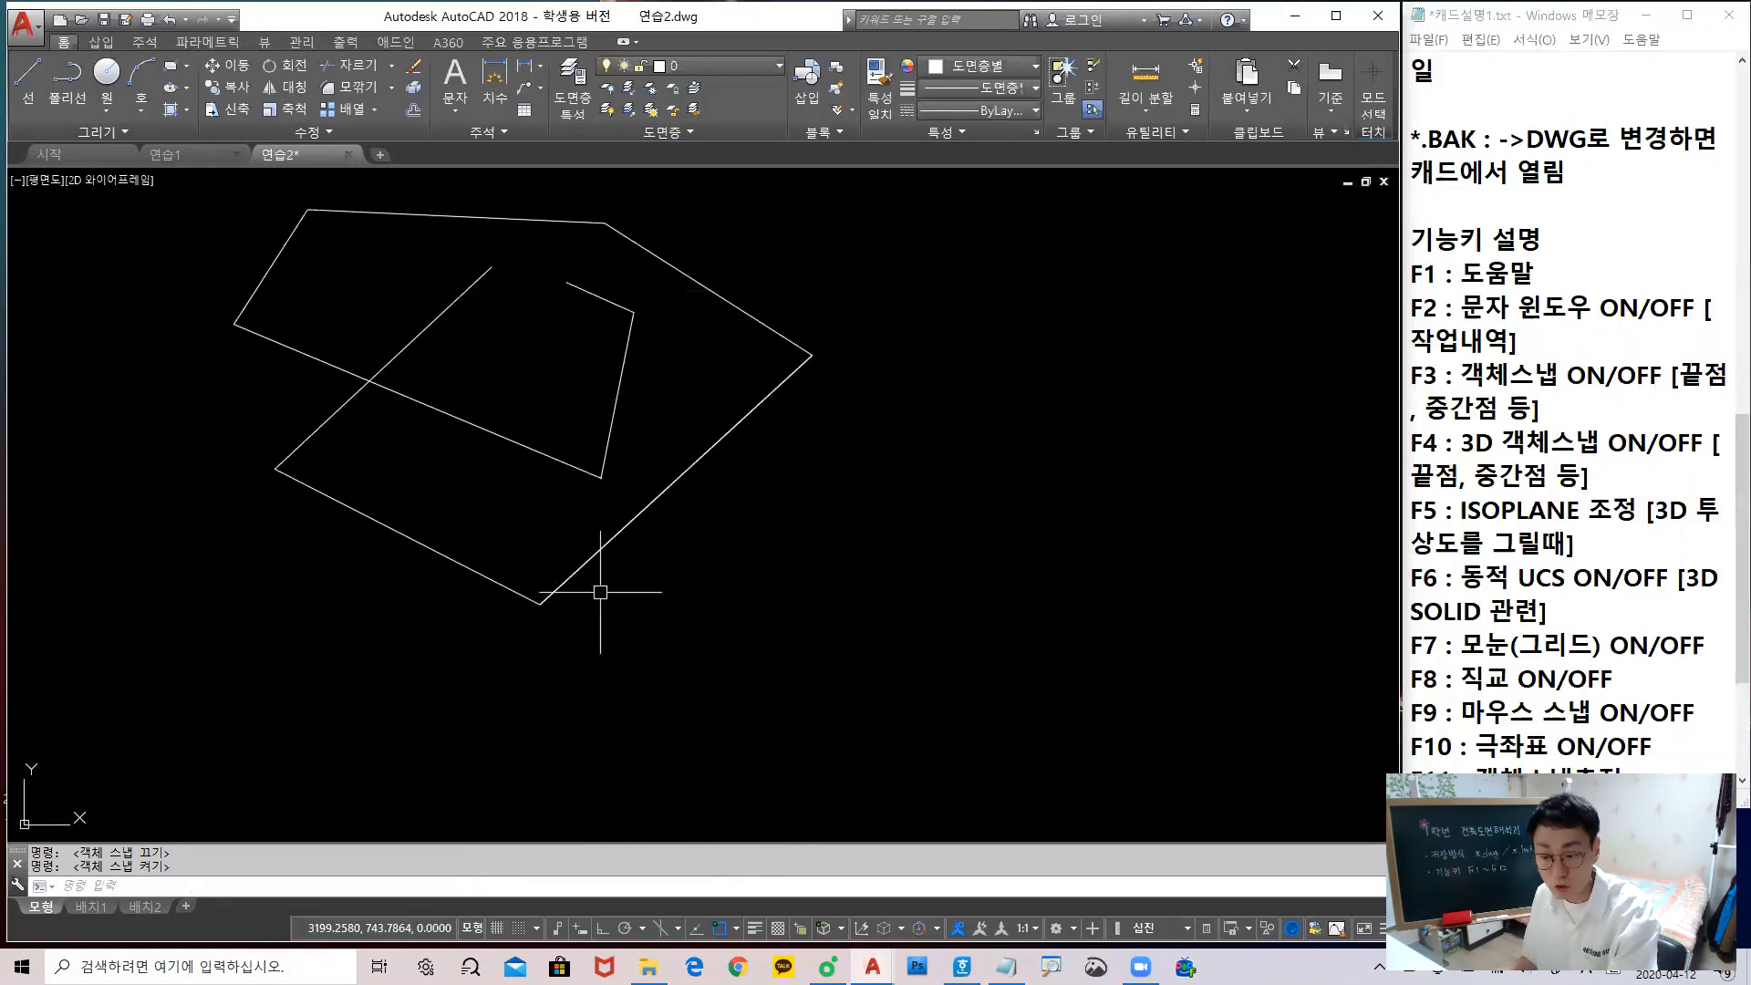
pyautogui.press('F3')
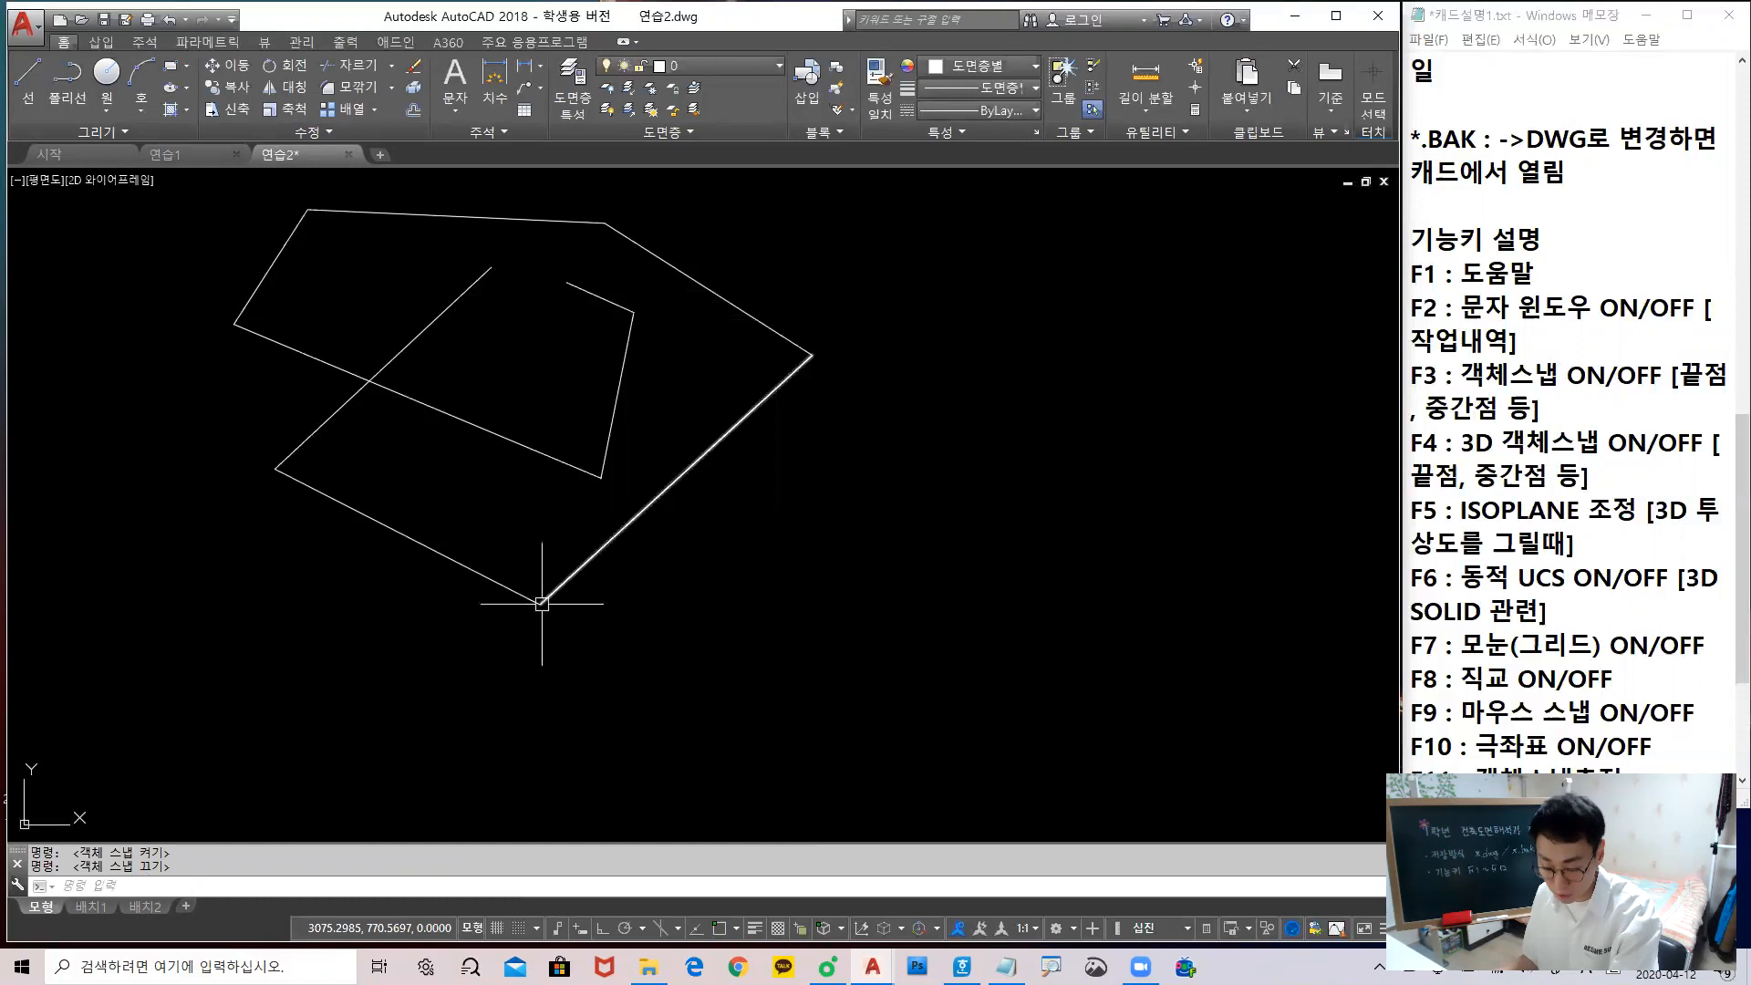
# Draw a line without object snap from near the outline's lowest vertex to a point beyond it, and check closely whether it meets the vertex
pyautogui.write('l')
pyautogui.press('Return')
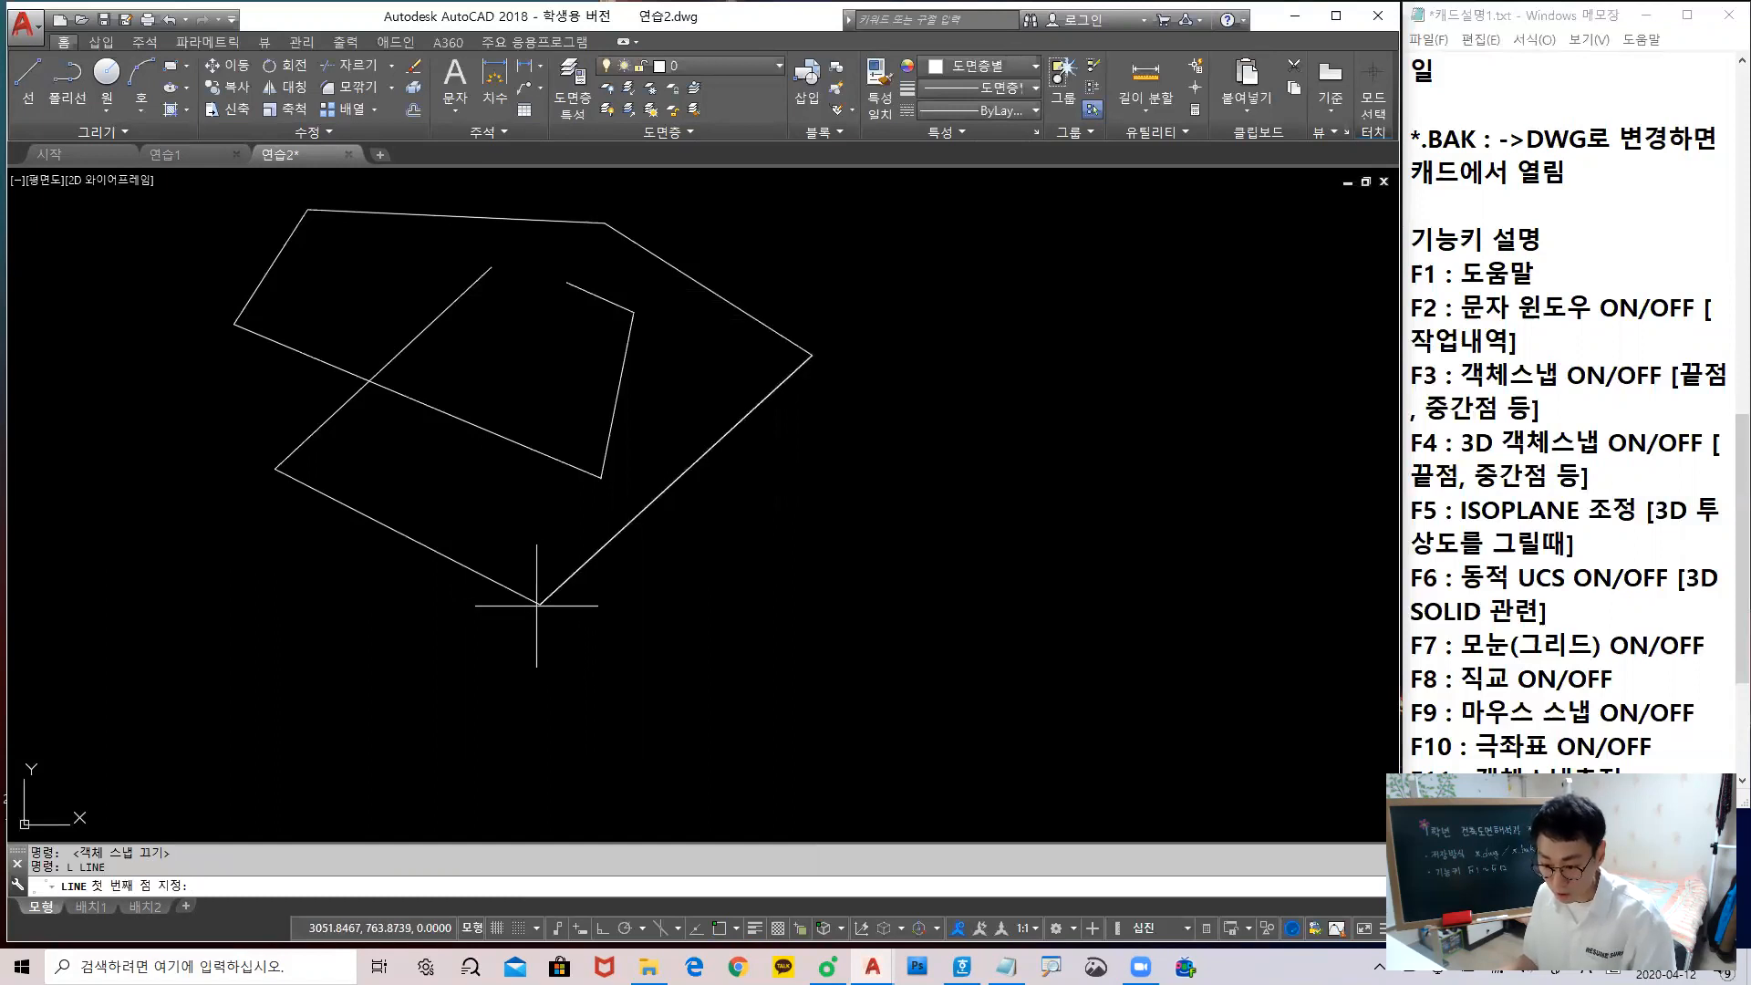
pyautogui.click(541, 603)
pyautogui.click(697, 700)
pyautogui.press('Return')
pyautogui.scroll(2, 543, 594)
pyautogui.scroll(3, 544, 595)
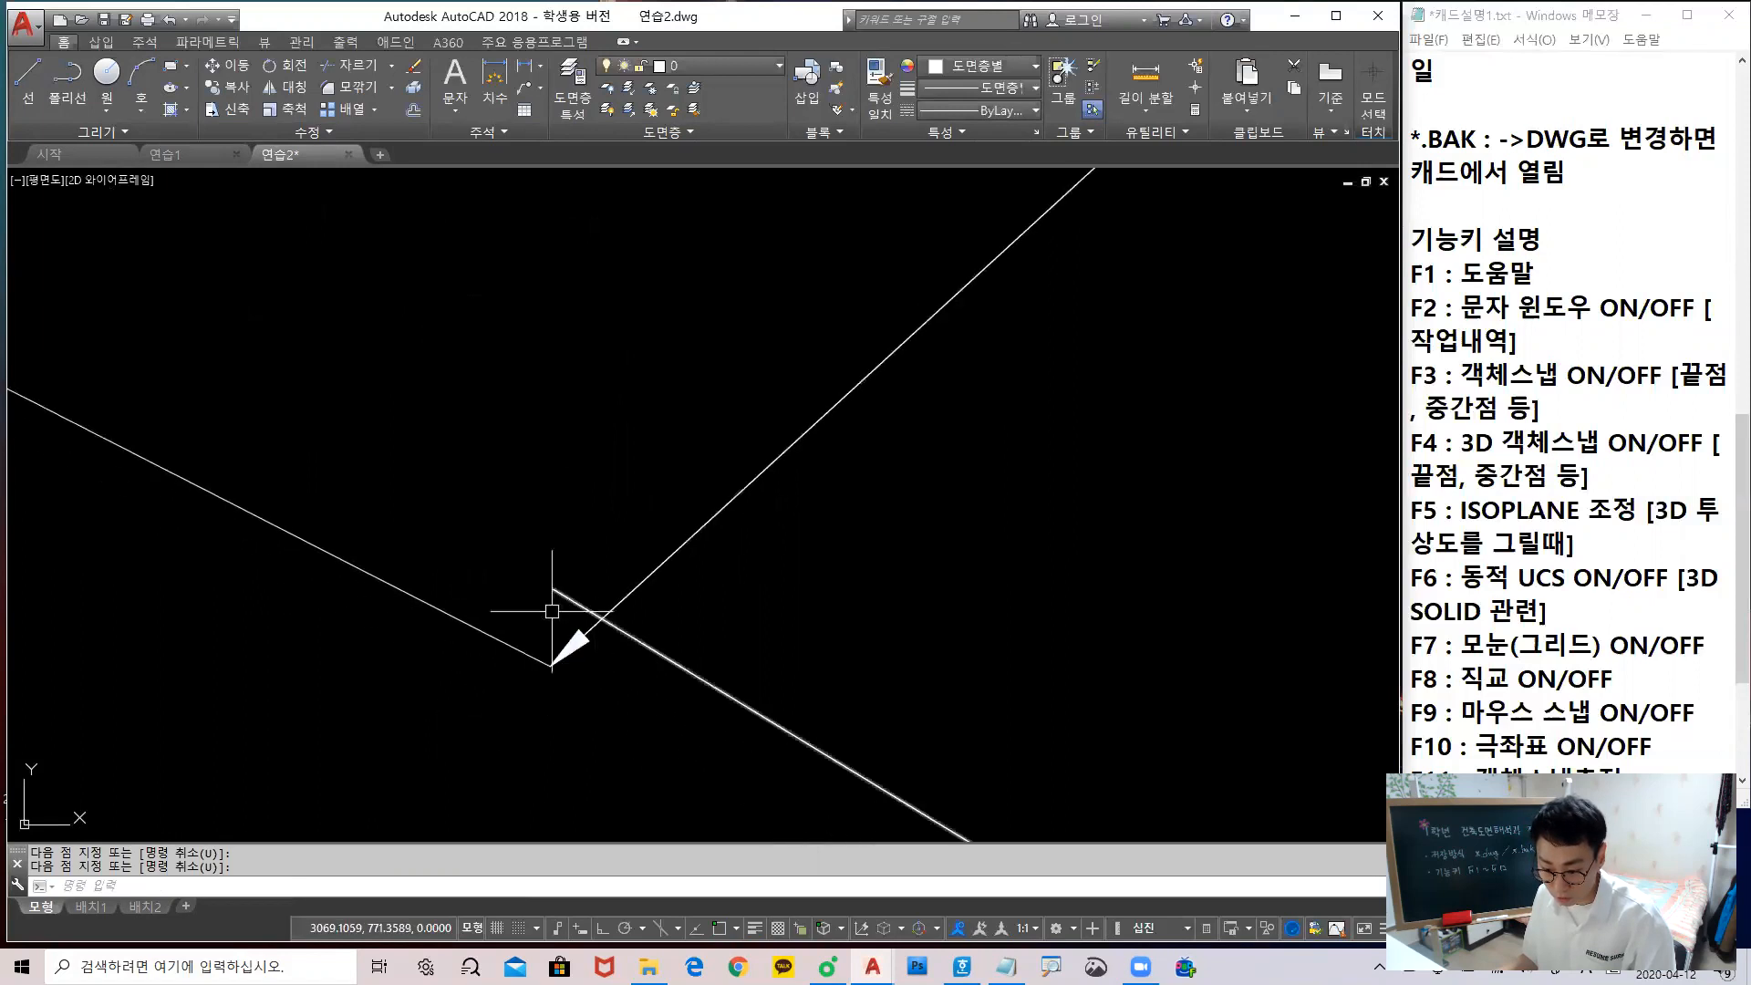
pyautogui.scroll(-5, 593, 636)
pyautogui.scroll(3, 606, 611)
pyautogui.scroll(-1, 501, 606)
pyautogui.scroll(2, 461, 638)
# Erase the test line at the lowest vertex and the outline's lower right edge
pyautogui.click(529, 593)
pyautogui.click(315, 482)
pyautogui.write('e')
pyautogui.press('space')
pyautogui.scroll(-2, 447, 570)
pyautogui.moveTo(416, 597); pyautogui.dragTo(539, 454, button='middle')
pyautogui.click(606, 576)
pyautogui.write('E')
pyautogui.press('space')
# Turn object snap on during LINE and redraw the lower right edge between the two open endpoints of the outline
pyautogui.scroll(-3, 547, 574)
pyautogui.scroll(1, 595, 566)
pyautogui.write('l')
pyautogui.press('space')
pyautogui.scroll(4, 564, 587)
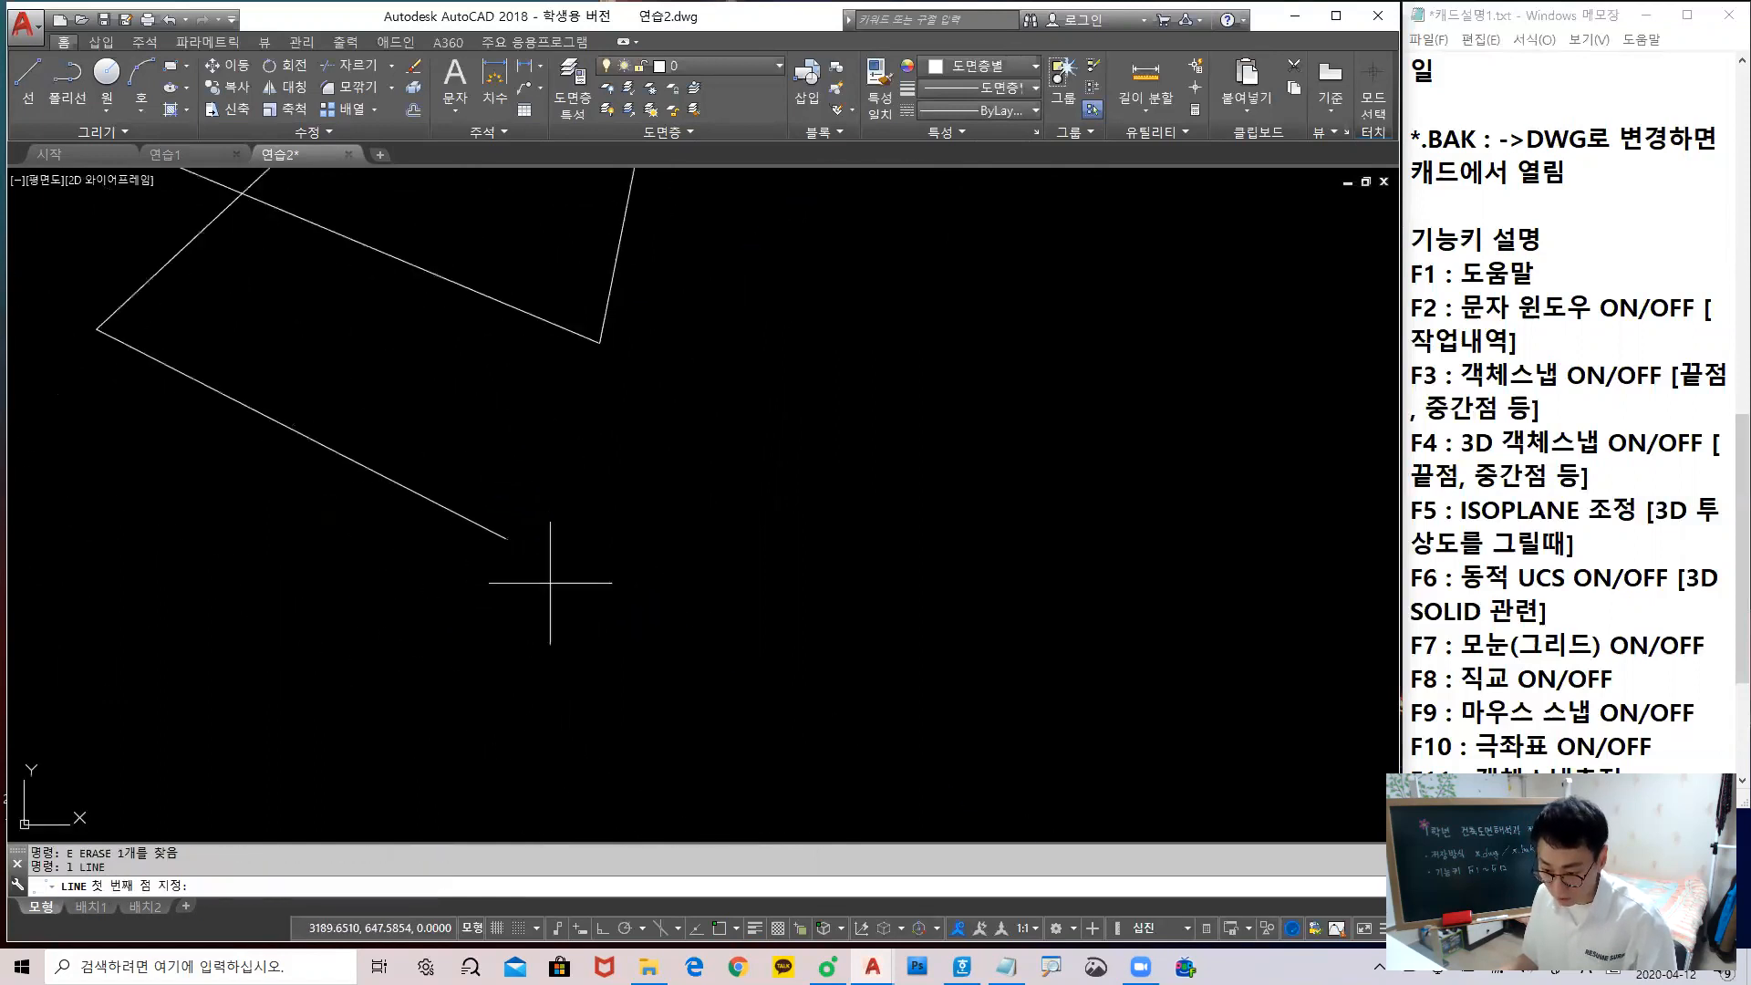
pyautogui.press('F3')
pyautogui.click(506, 538)
pyautogui.scroll(-6, 657, 506)
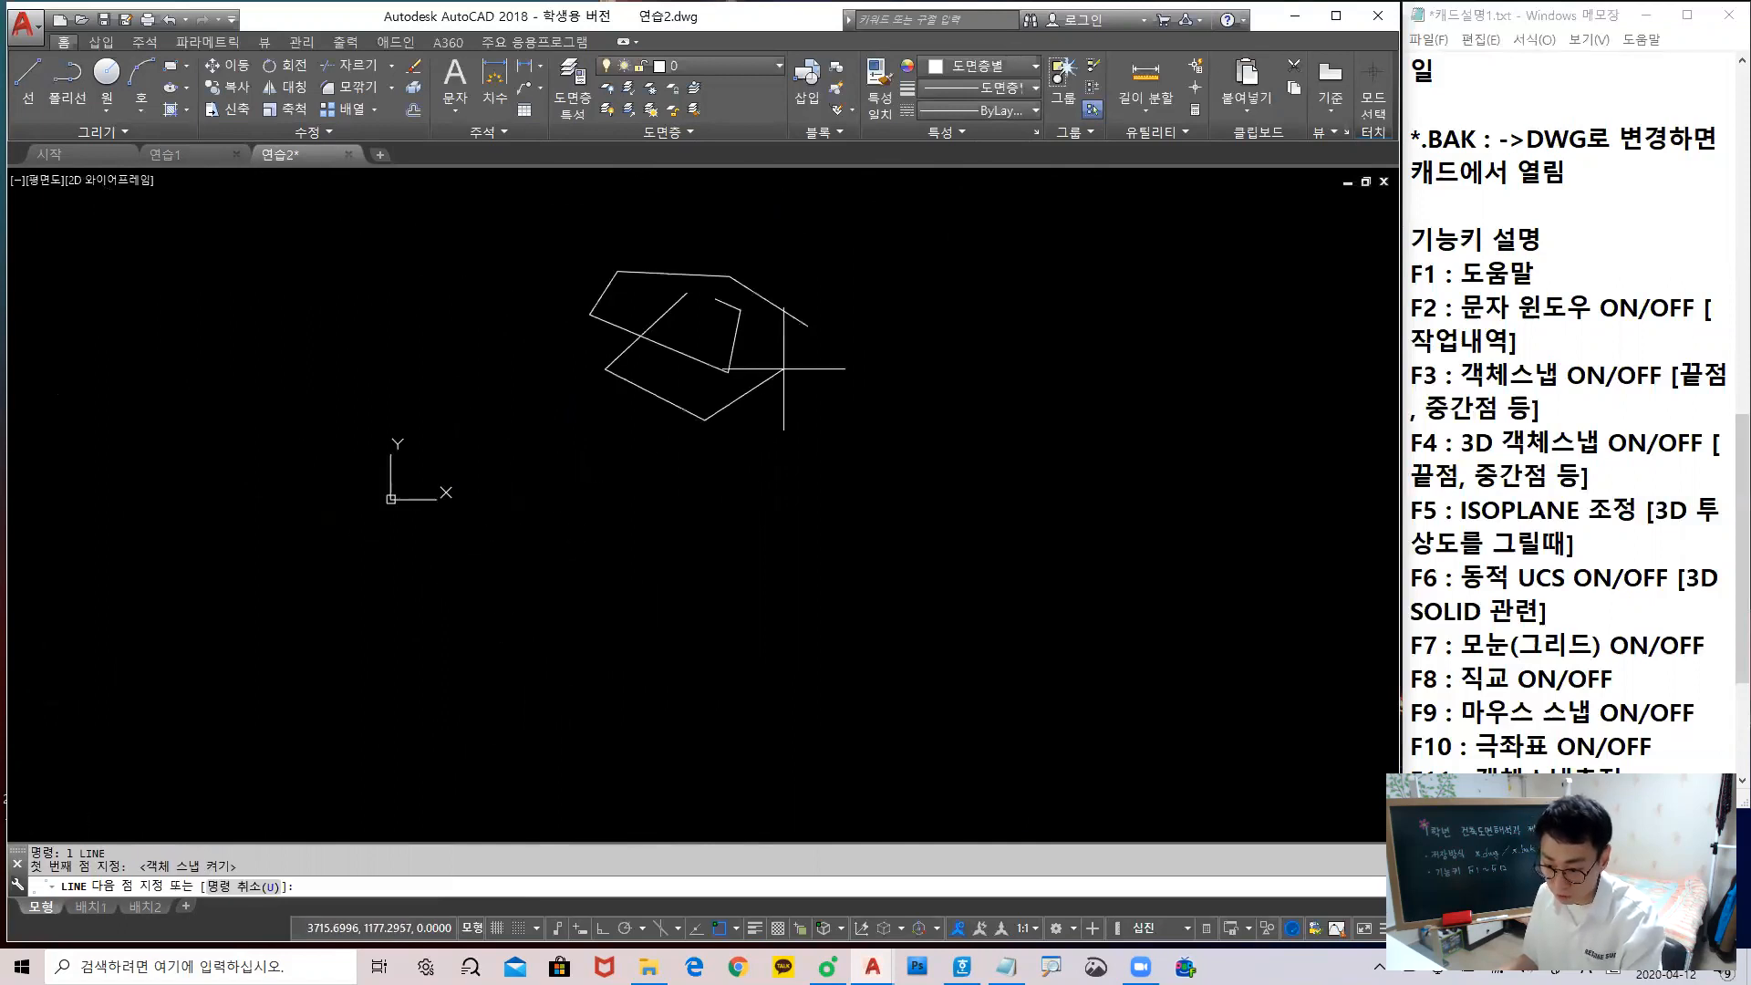
pyautogui.click(724, 418)
pyautogui.press('space')
pyautogui.scroll(2, 716, 566)
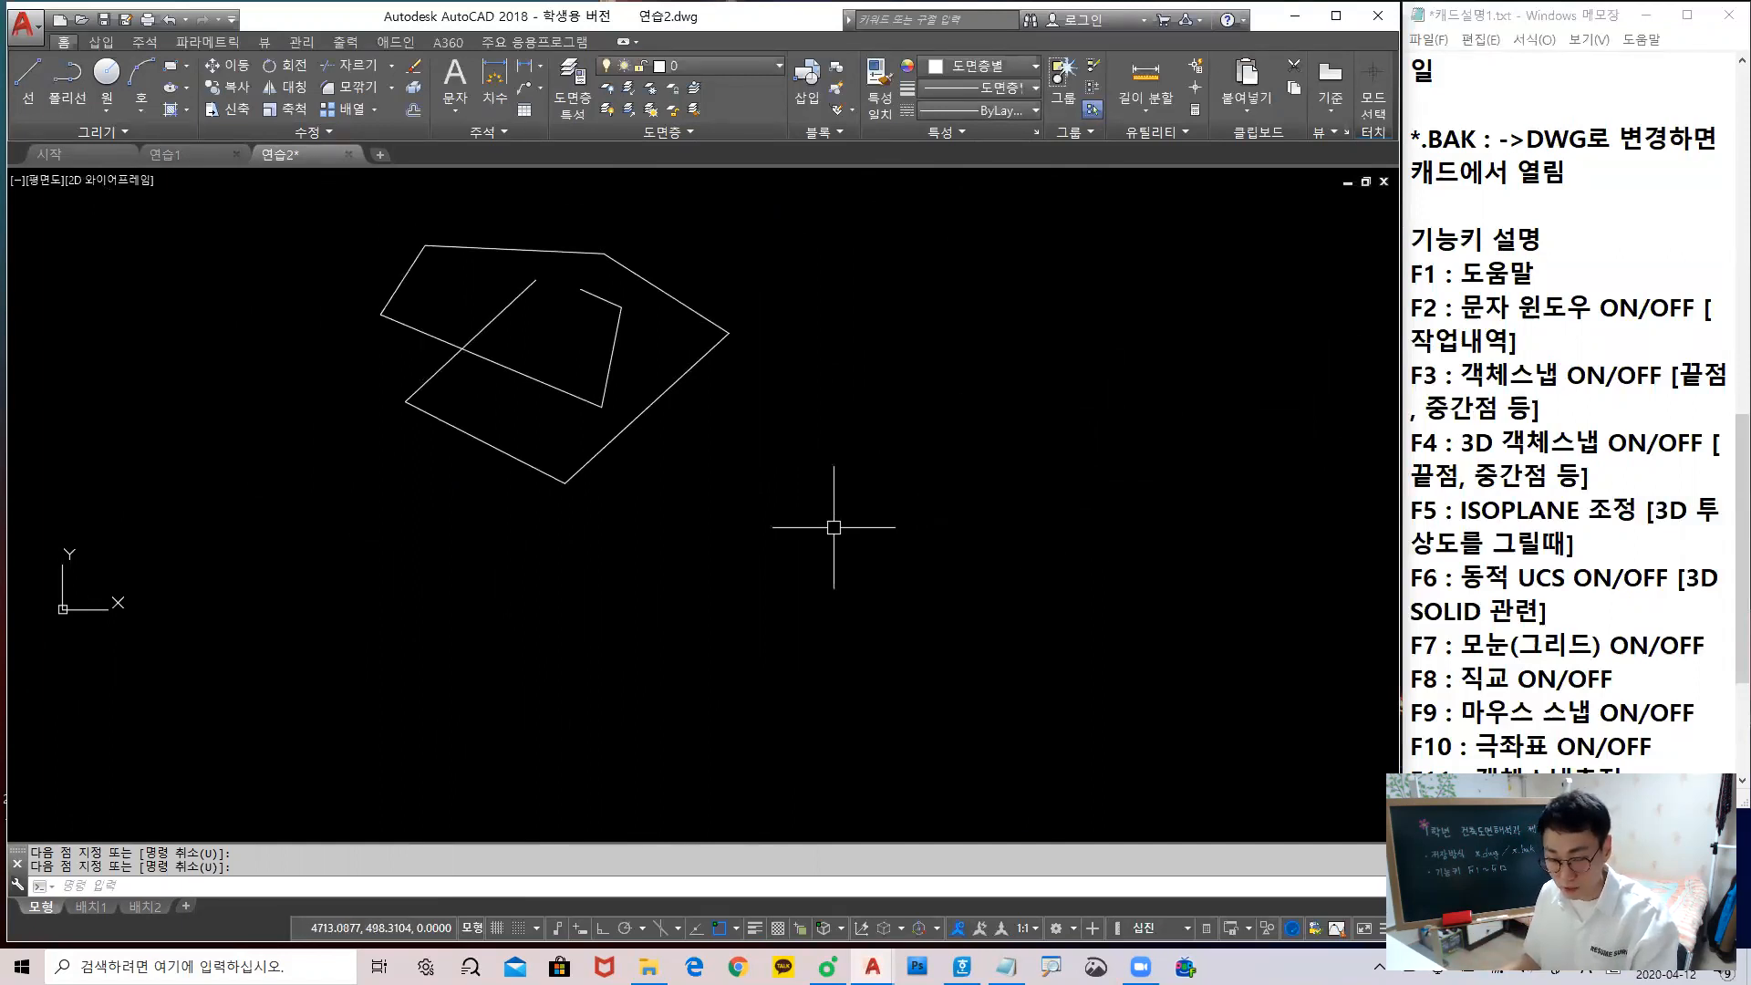
# Turn on 3D object snap
pyautogui.moveTo(684, 504); pyautogui.dragTo(728, 473, button='middle')
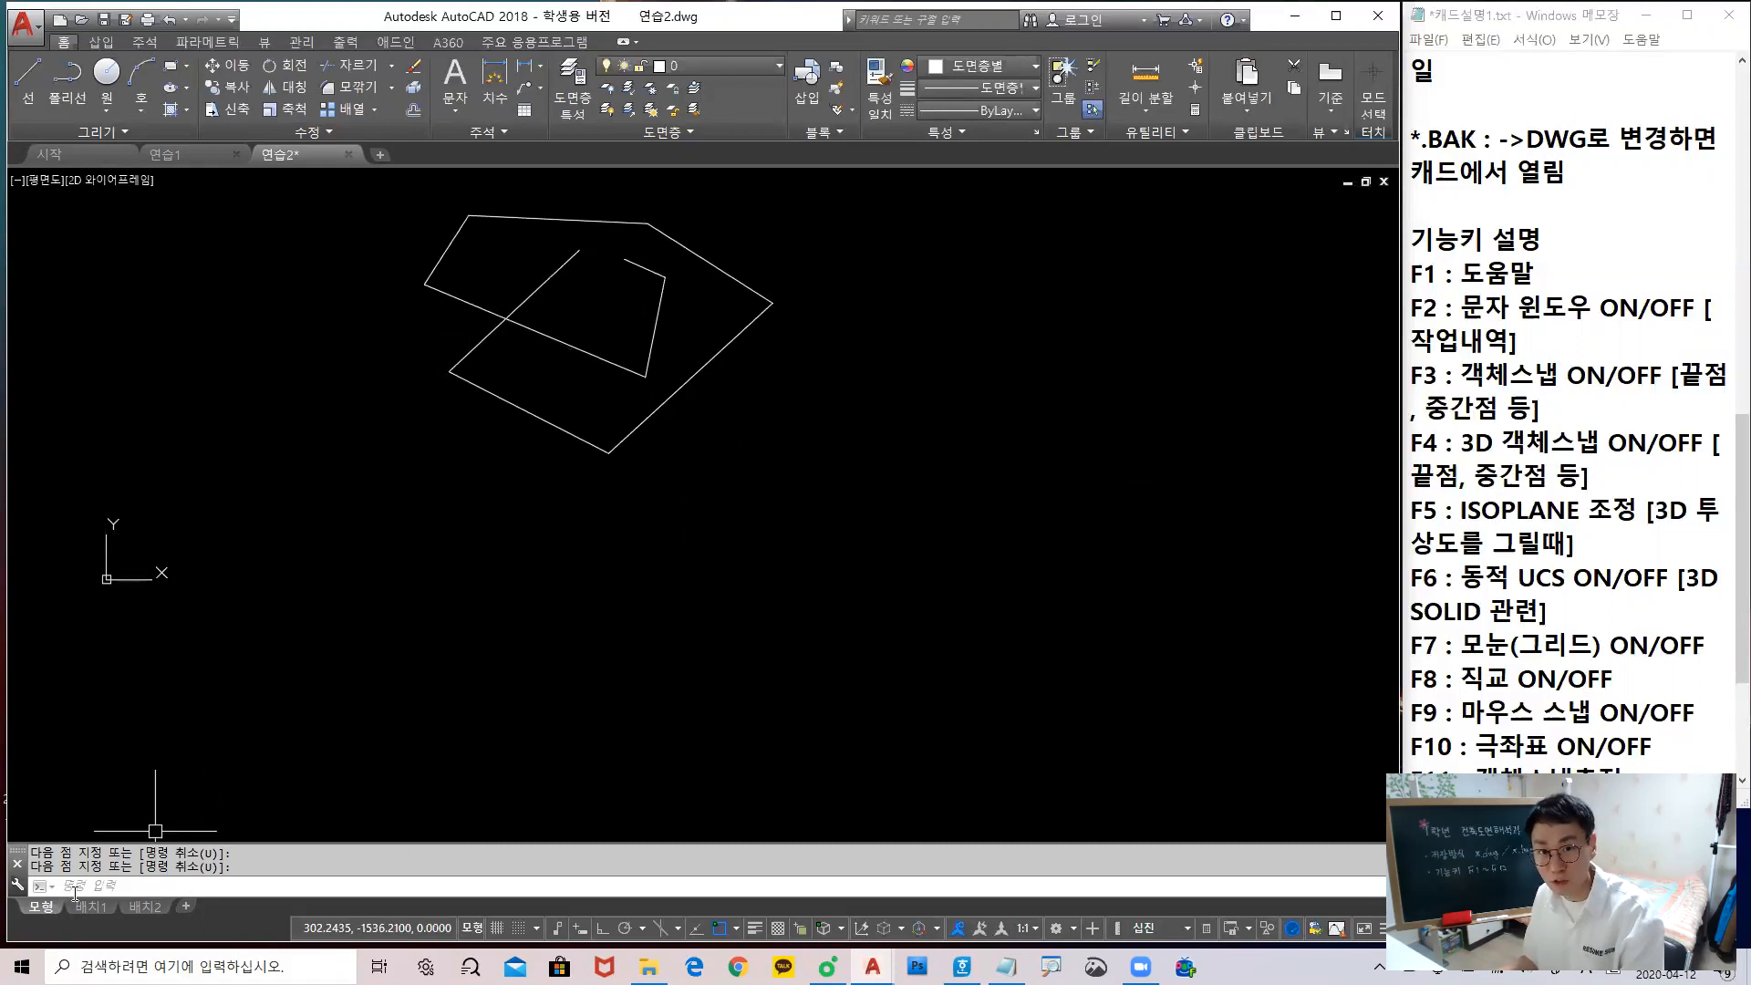
pyautogui.scroll(6, 730, 451)
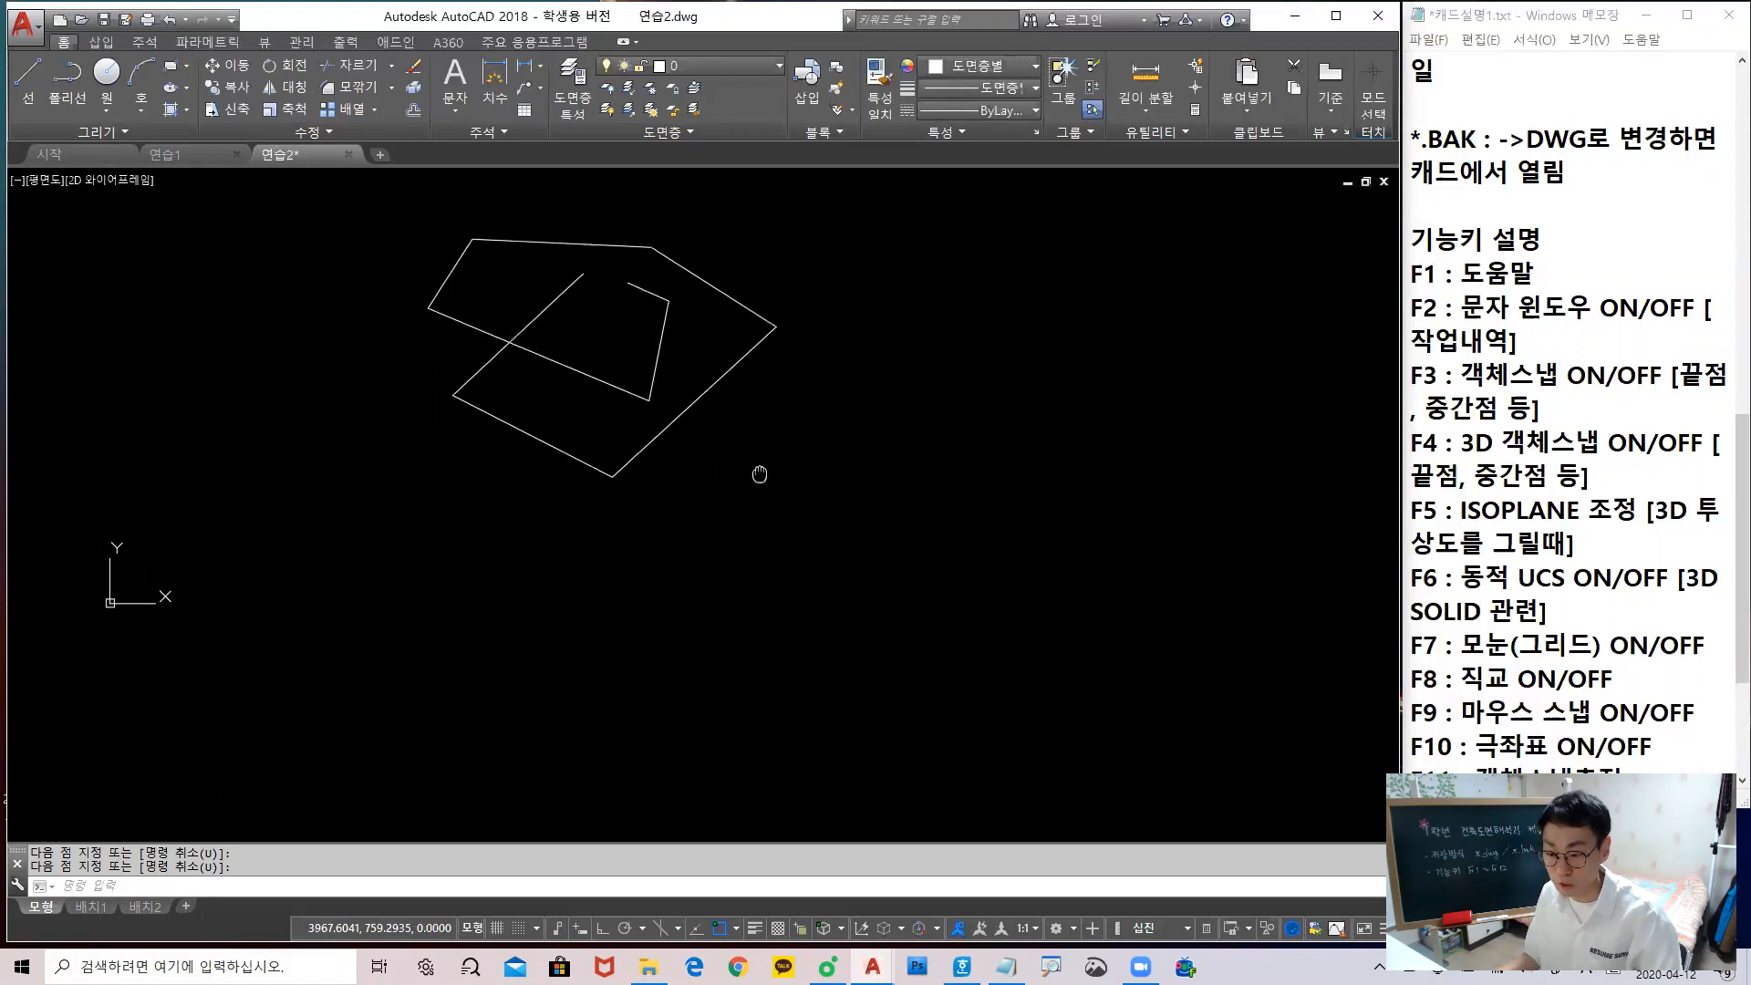
pyautogui.scroll(-2, 711, 436)
pyautogui.moveTo(715, 462)
pyautogui.mouseDown(button='middle')
pyautogui.moveTo(720, 496)
pyautogui.moveTo(688, 547)
pyautogui.moveTo(719, 495)
pyautogui.mouseUp(button='middle')
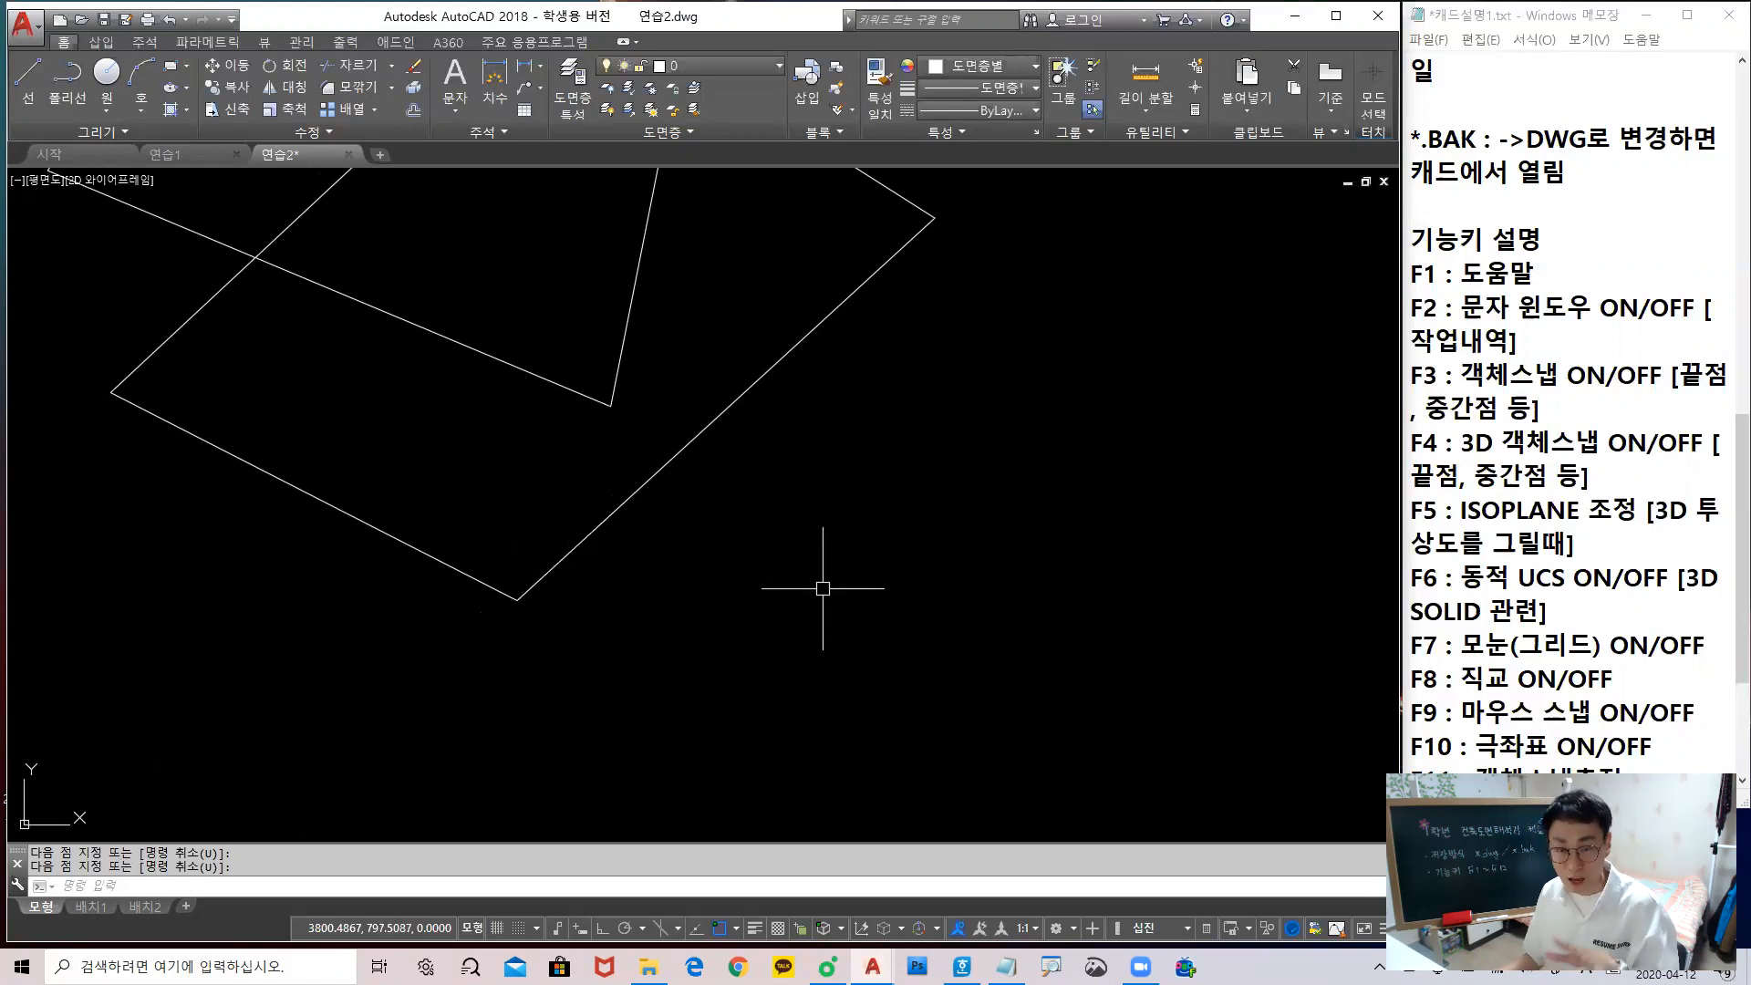
pyautogui.press('F4')
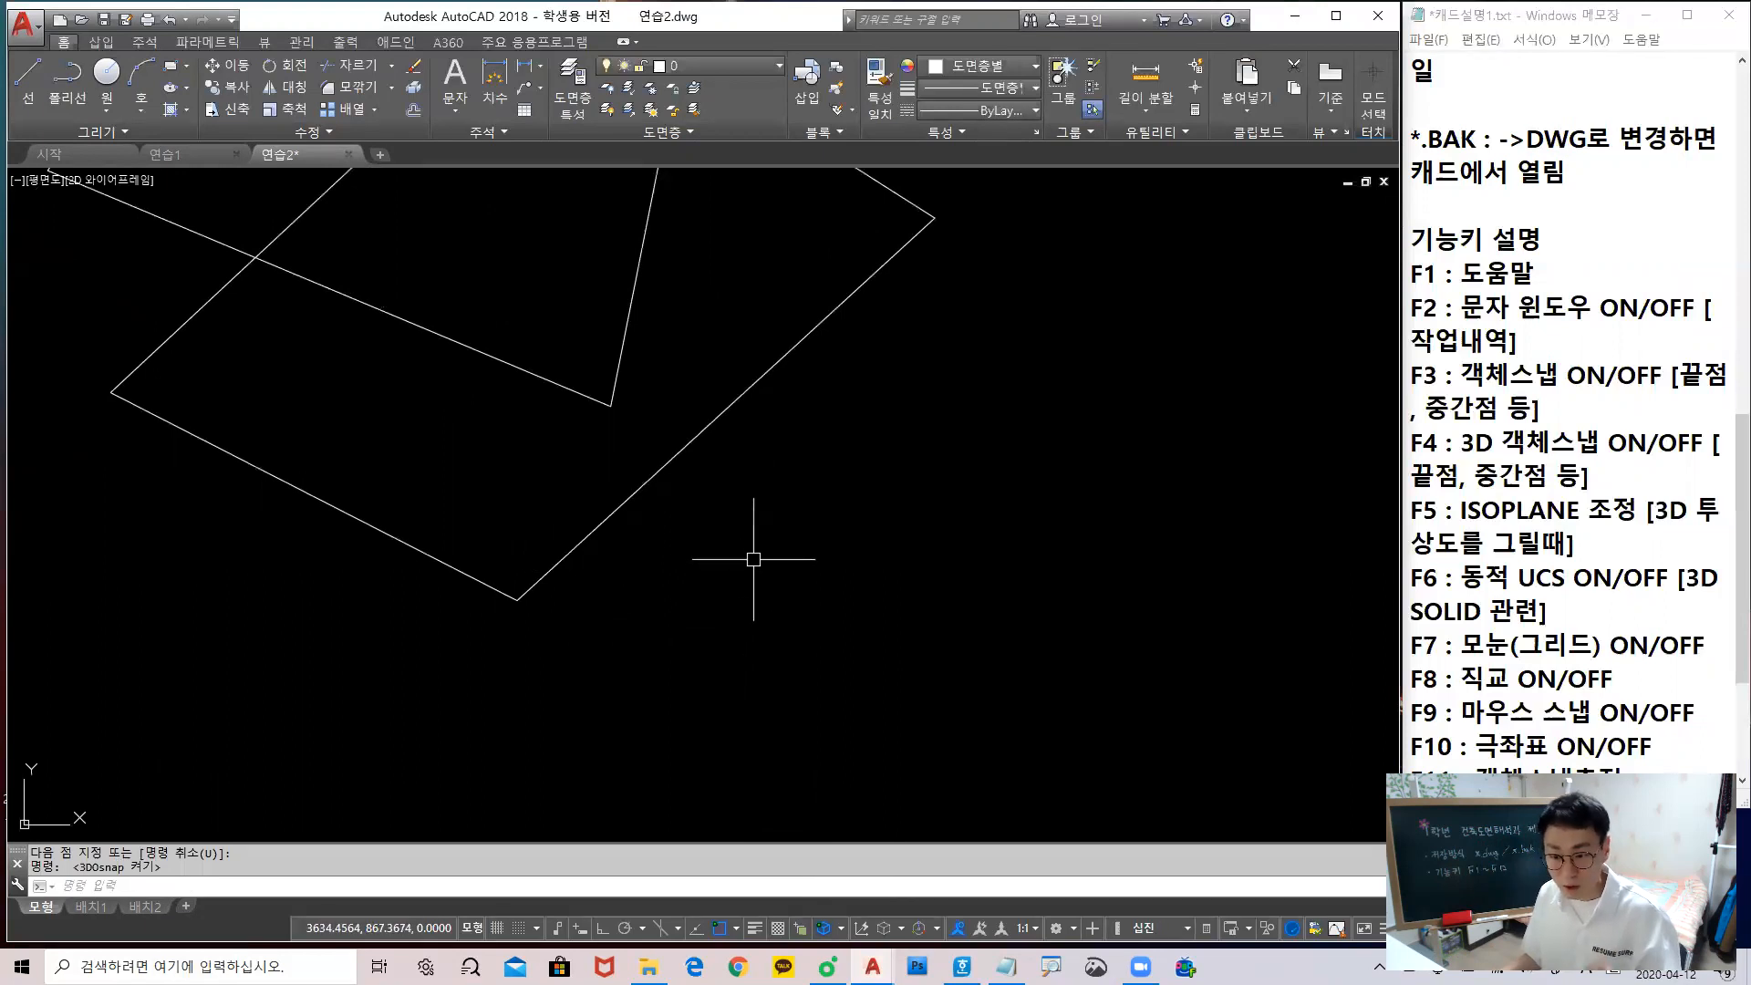
# Orbit the drawing, switch to the southeast isometric view, and circle the UCS icon
pyautogui.moveTo(730, 503)
pyautogui.keyDown('shift'); pyautogui.mouseDown(button='middle')
pyautogui.moveTo(598, 395)
pyautogui.moveTo(463, 384)
pyautogui.moveTo(559, 449)
pyautogui.moveTo(559, 392)
pyautogui.mouseUp(button='middle'); pyautogui.keyUp('shift')
pyautogui.scroll(-4, 565, 459)
pyautogui.moveTo(682, 524)
pyautogui.mouseDown(button='middle')
pyautogui.moveTo(551, 478)
pyautogui.moveTo(575, 462)
pyautogui.mouseUp(button='middle')
pyautogui.scroll(3, 470, 467)
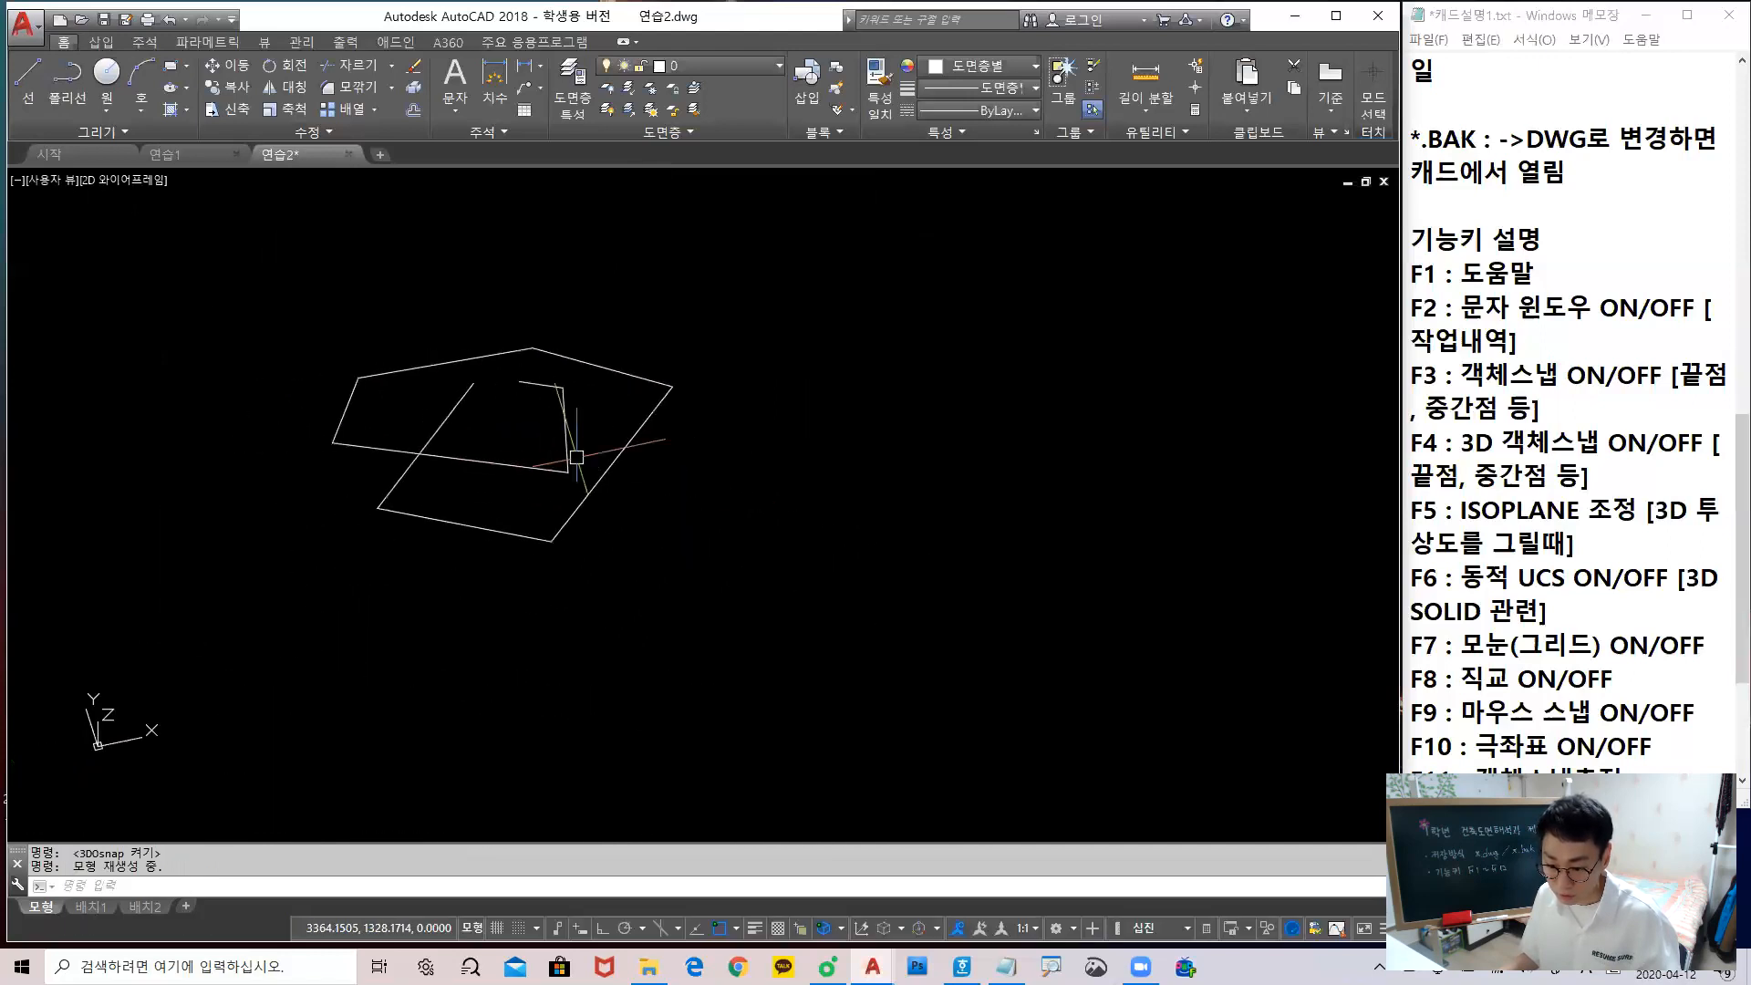
pyautogui.click(57, 180)
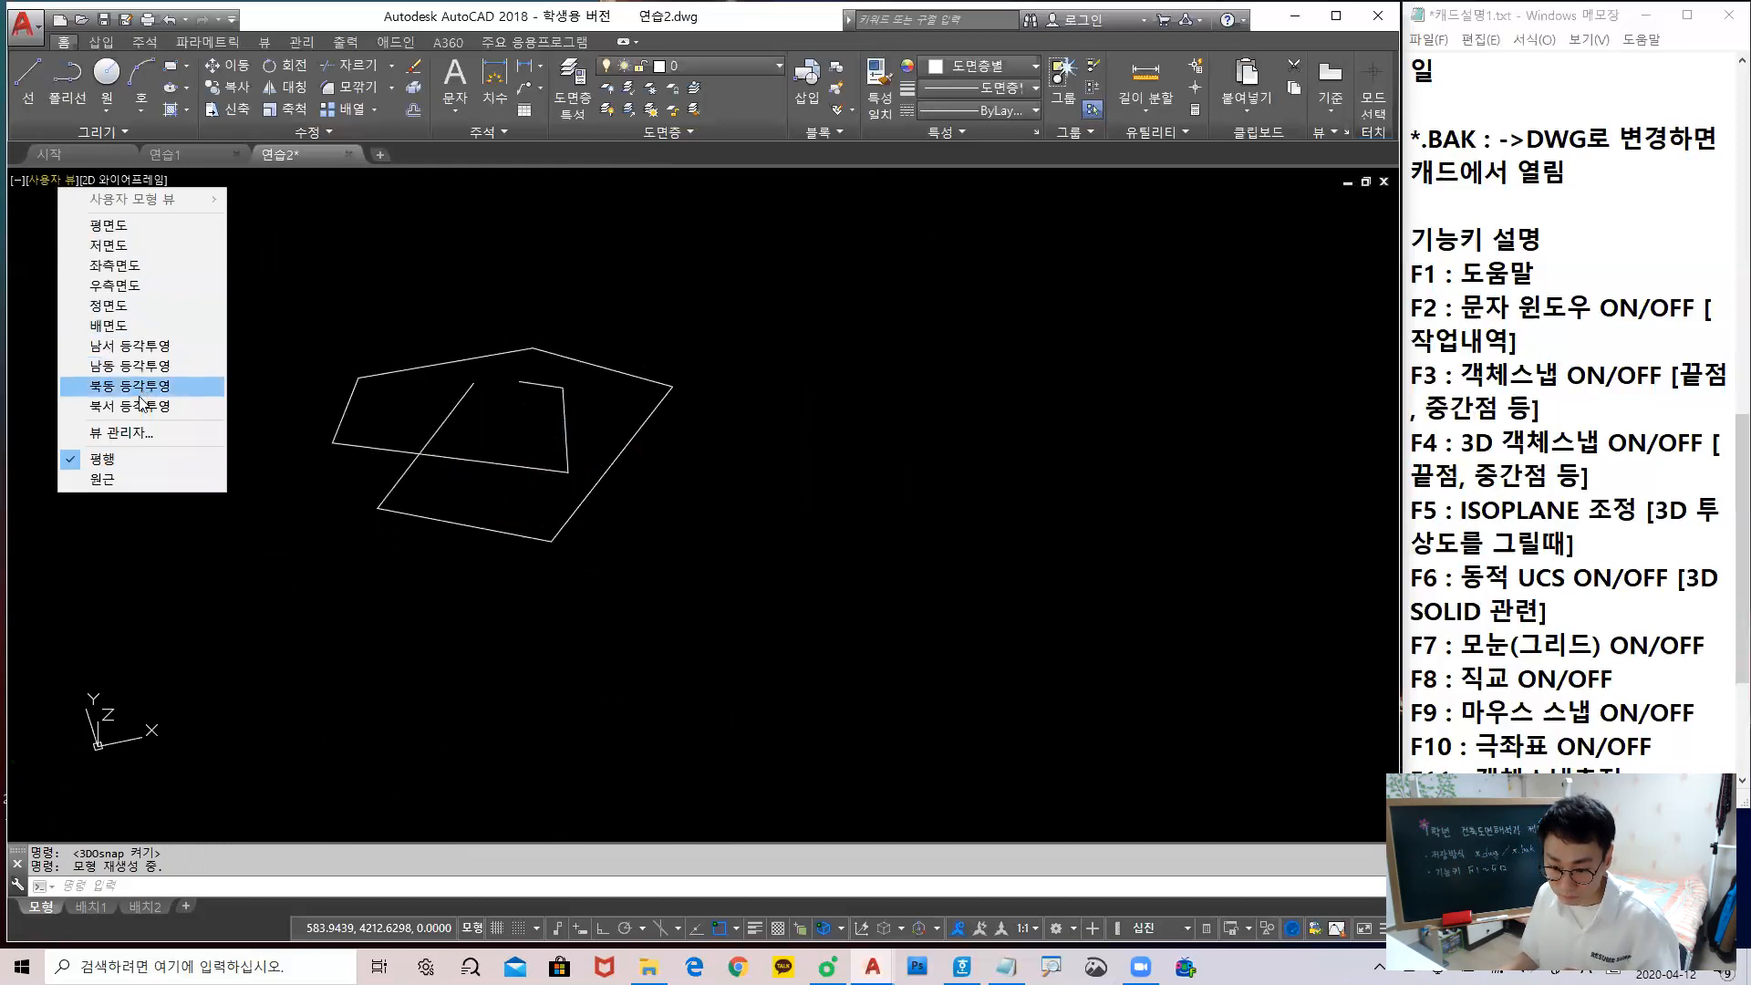
pyautogui.click(128, 366)
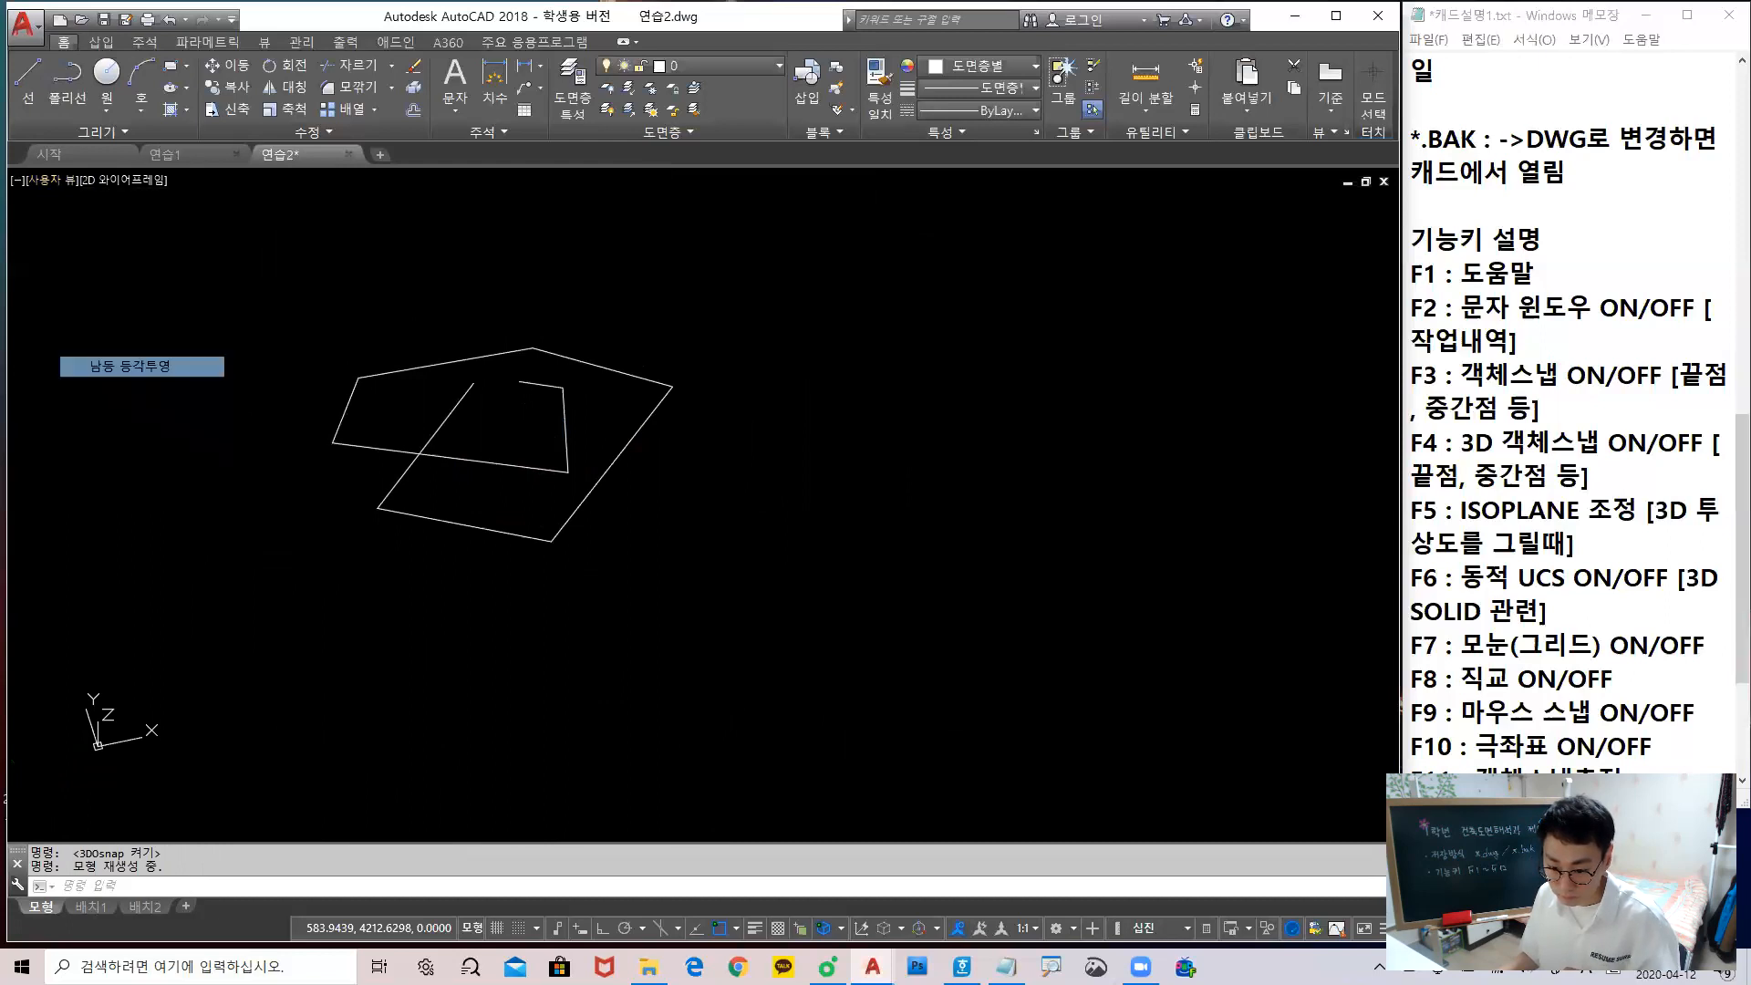
pyautogui.scroll(-2, 481, 445)
pyautogui.moveTo(453, 434); pyautogui.dragTo(626, 450, button='middle')
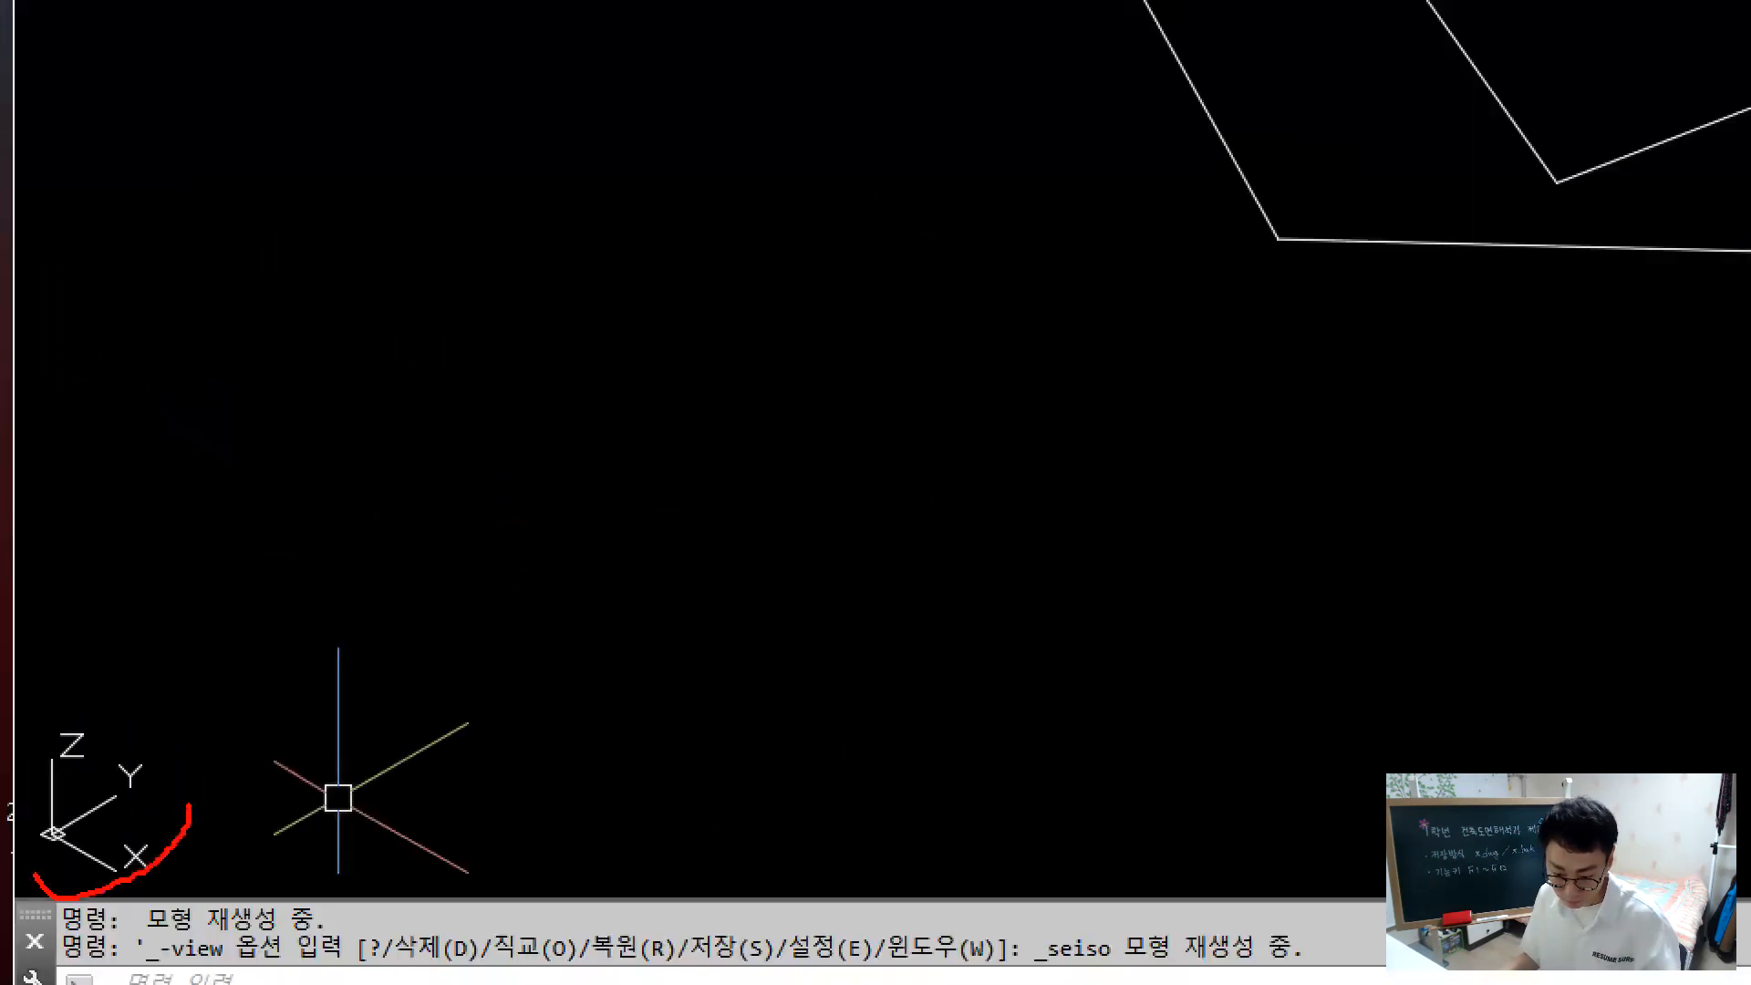
pyautogui.moveTo(34, 876); pyautogui.dragTo(162, 696)
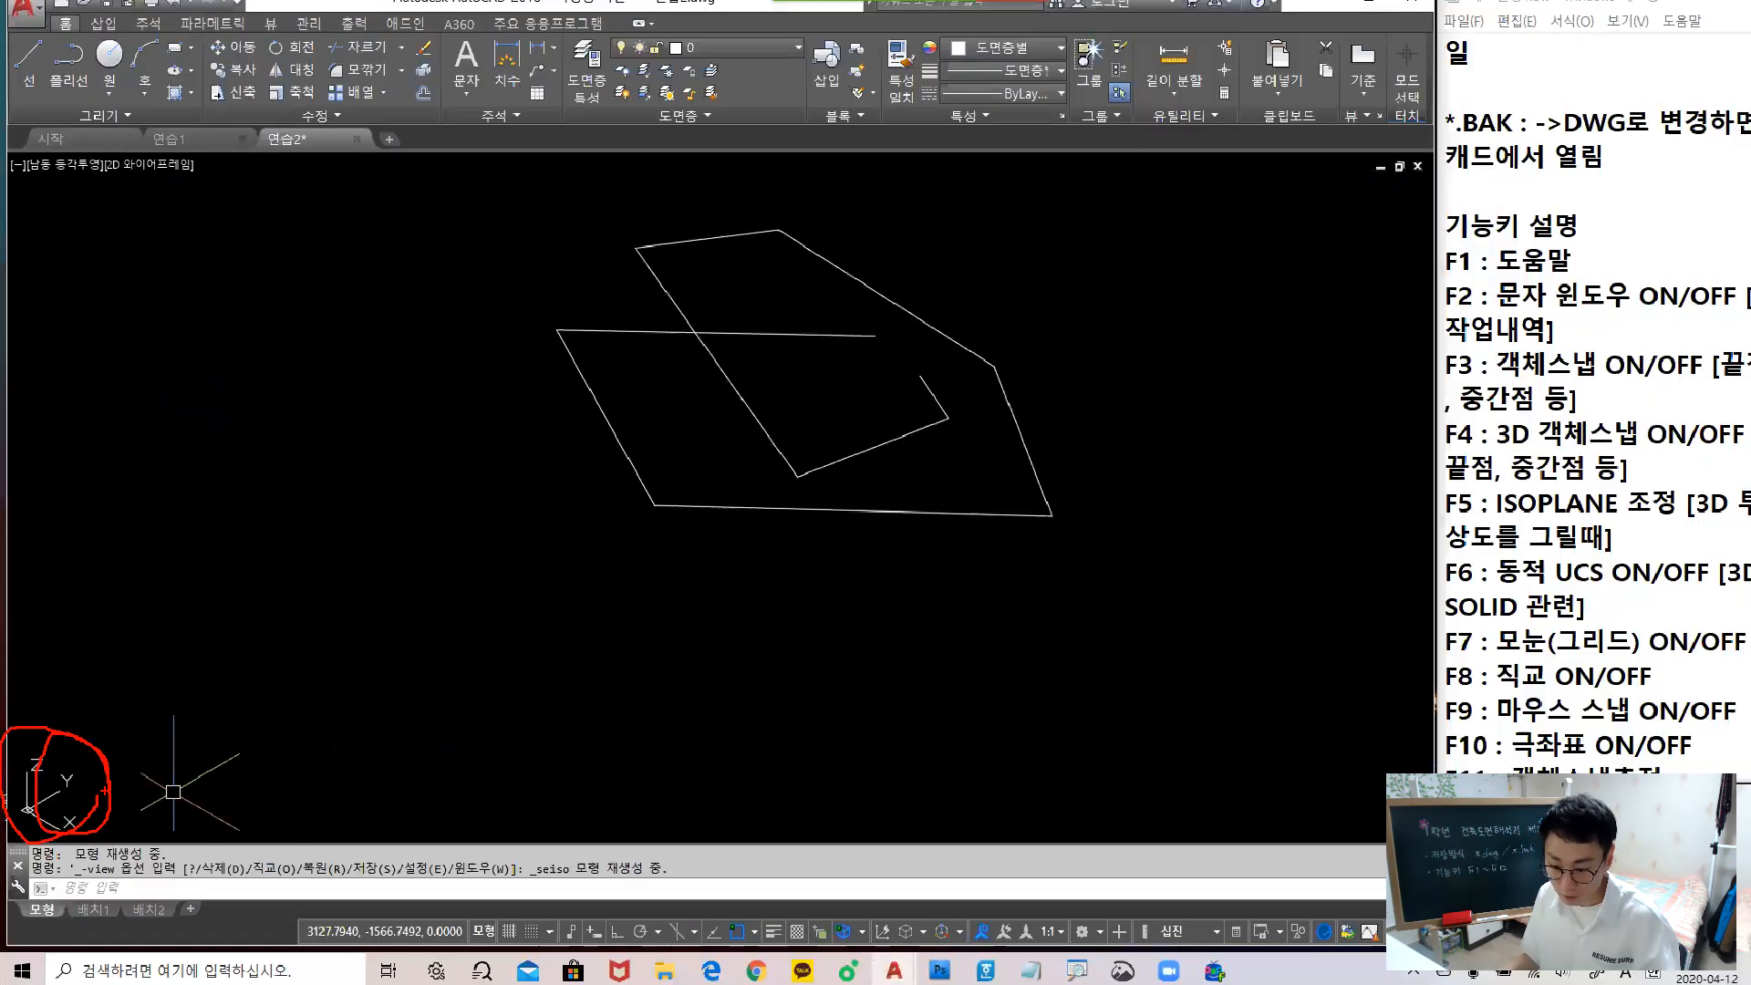
# Select all the lines of the drawing and erase them
pyautogui.click(1039, 613)
pyautogui.click(502, 235)
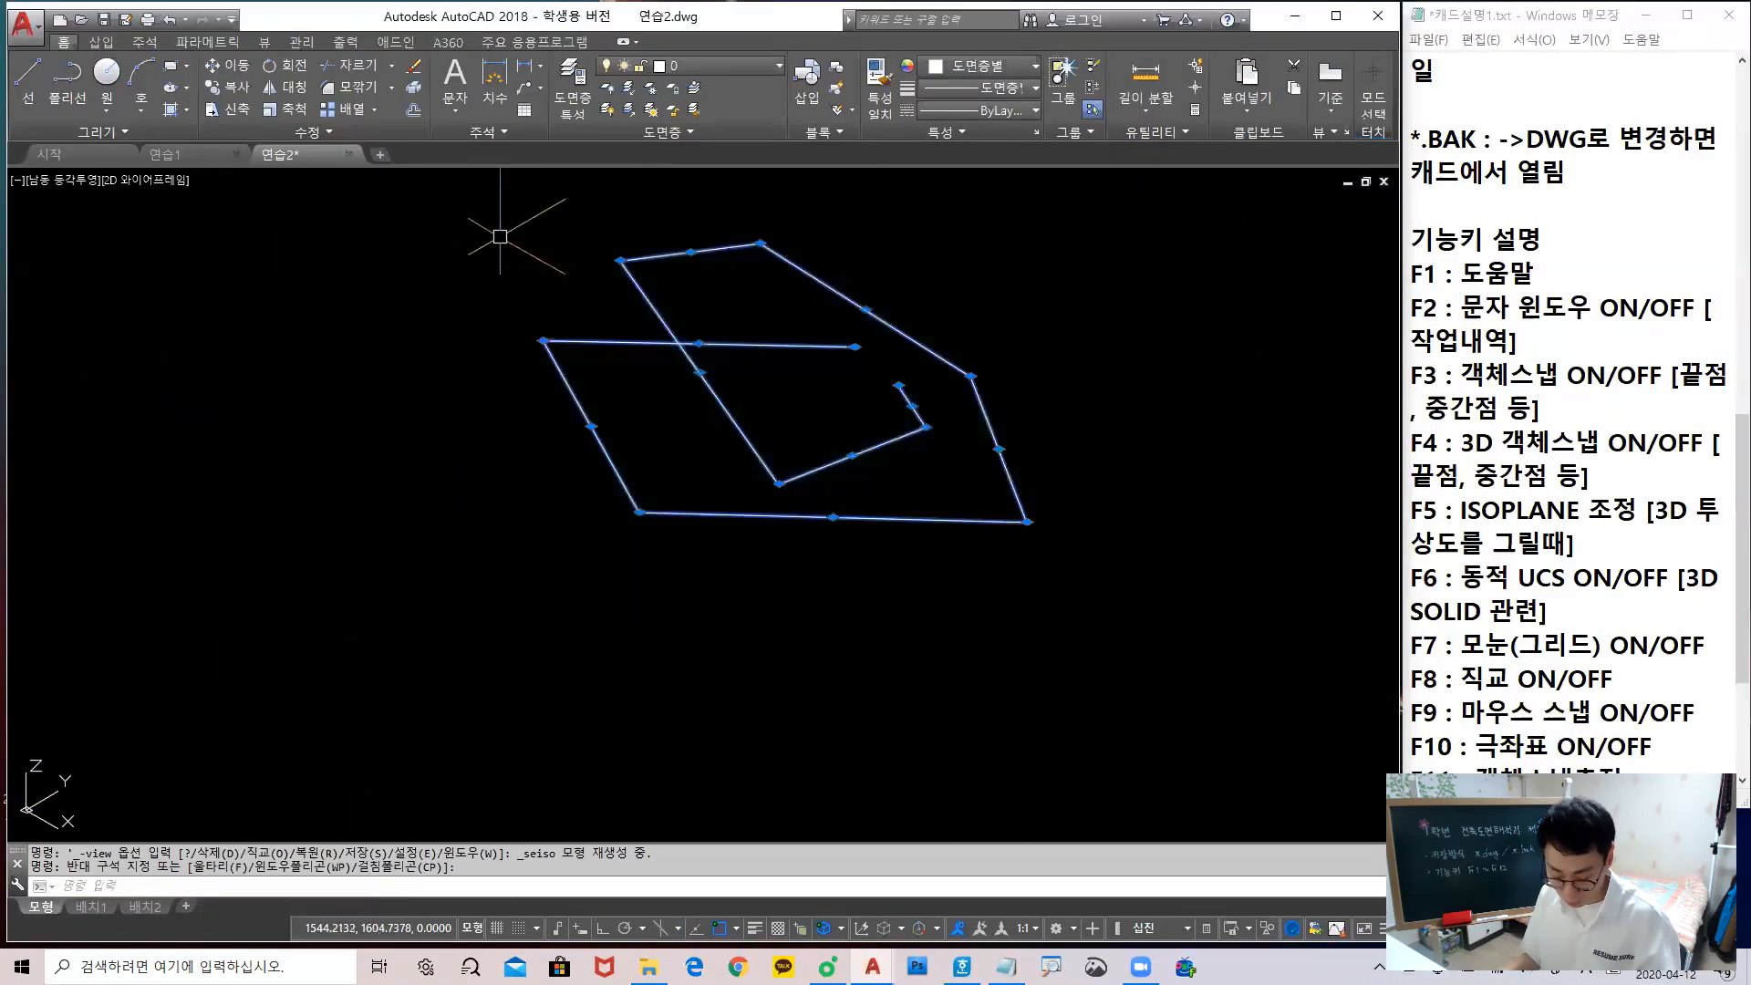
pyautogui.write('e')
pyautogui.press('Return')
# Draw a rectangle freehand with the REC command in the middle of the isometric view
pyautogui.write('re')
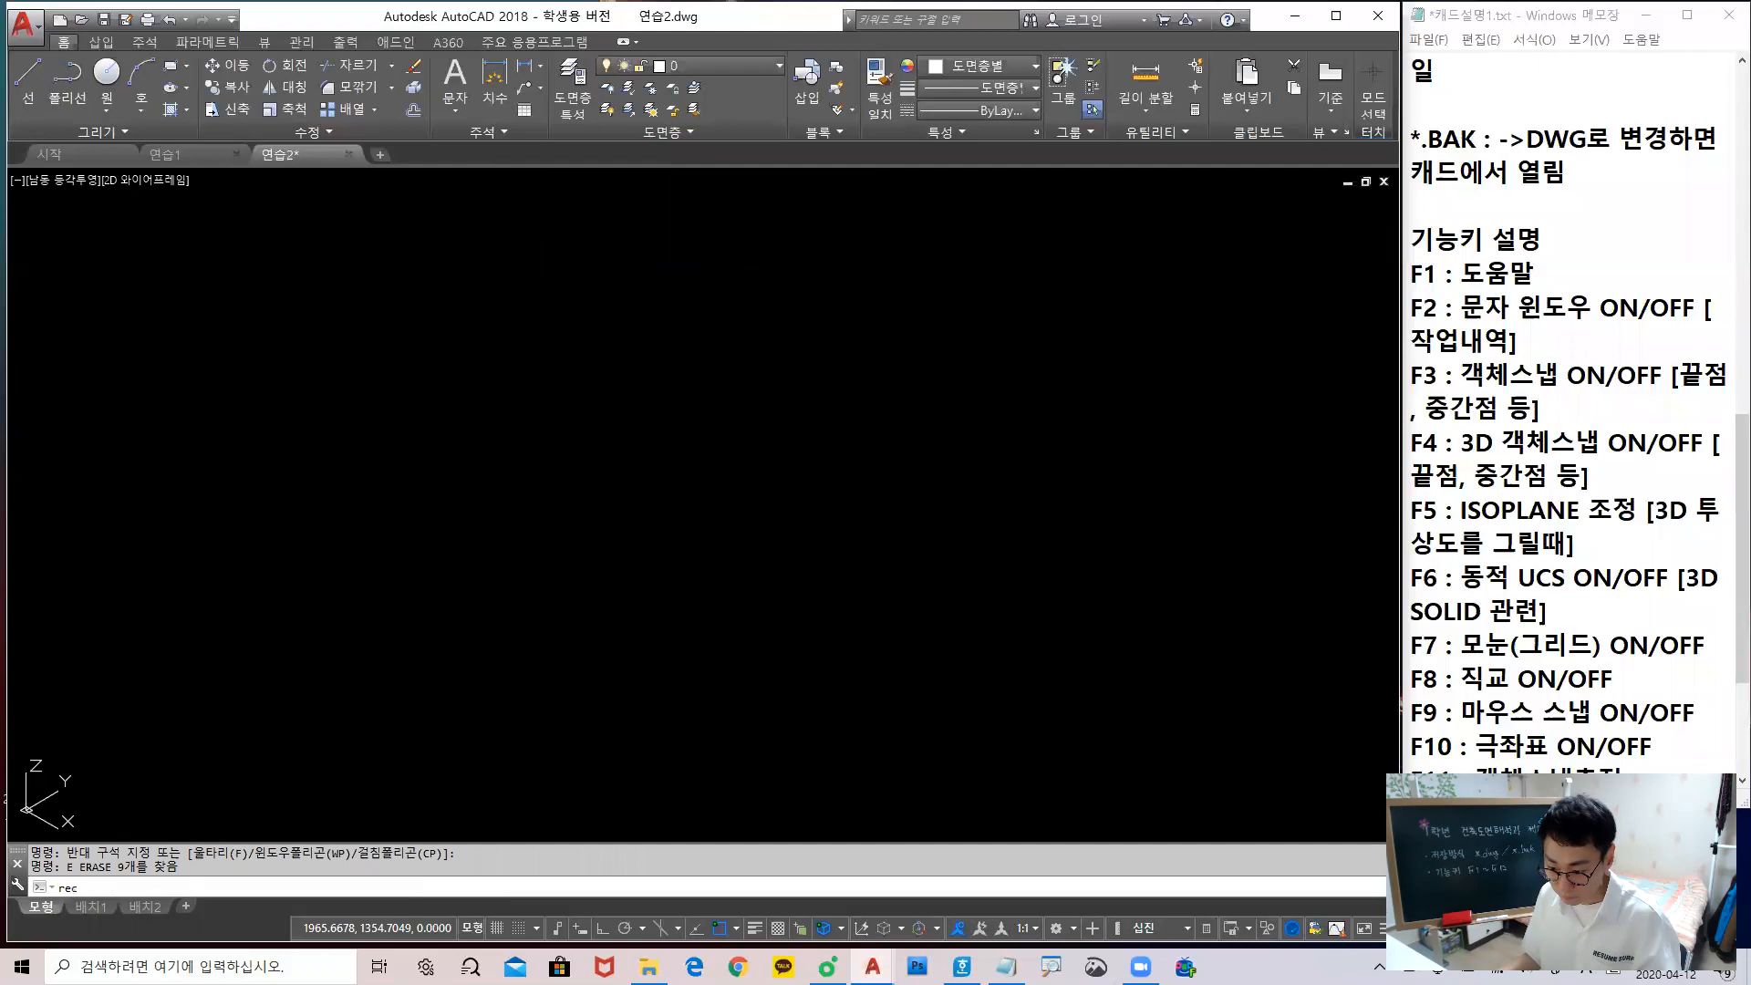
pyautogui.write('c')
pyautogui.press('Return')
pyautogui.click(449, 507)
pyautogui.click(805, 483)
# Extrude the rectangle upward into a solid box
pyautogui.write('ext')
pyautogui.press('Return')
pyautogui.click(931, 613)
pyautogui.click(446, 356)
pyautogui.press('Return')
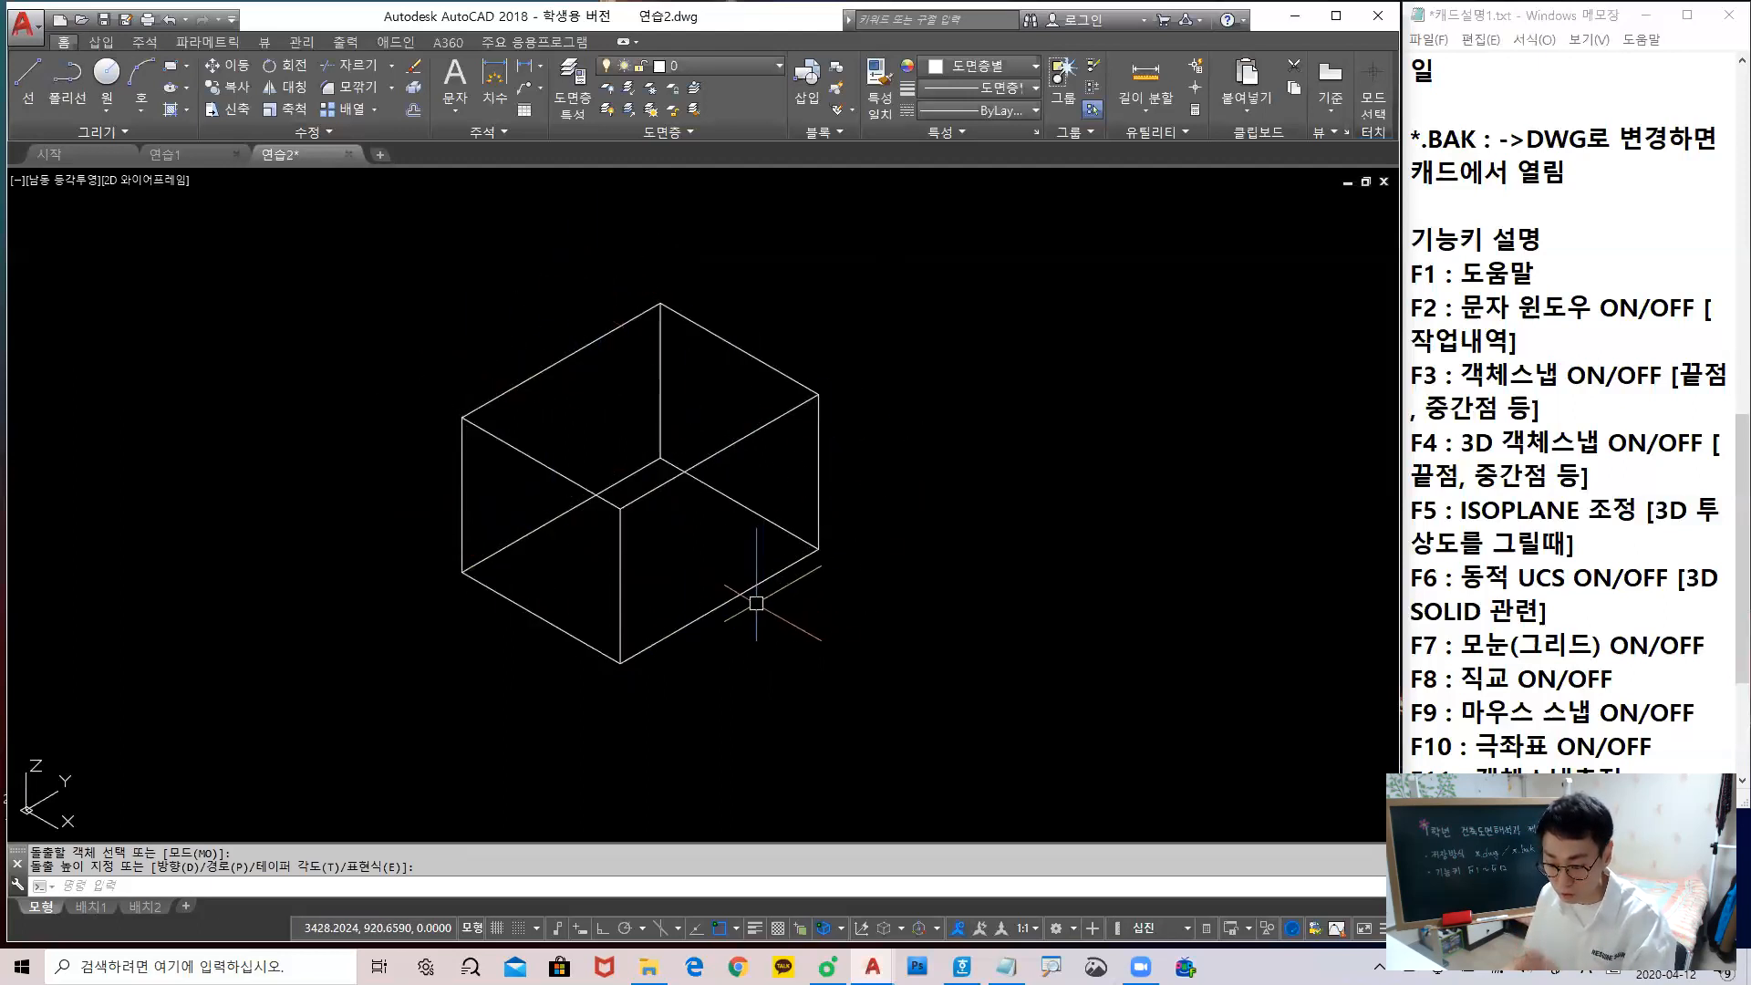
# Orbit around the box and restore the southeast isometric view
pyautogui.keyDown('shift'); pyautogui.moveTo(708, 556); pyautogui.dragTo(743, 566, button='middle'); pyautogui.keyUp('shift')
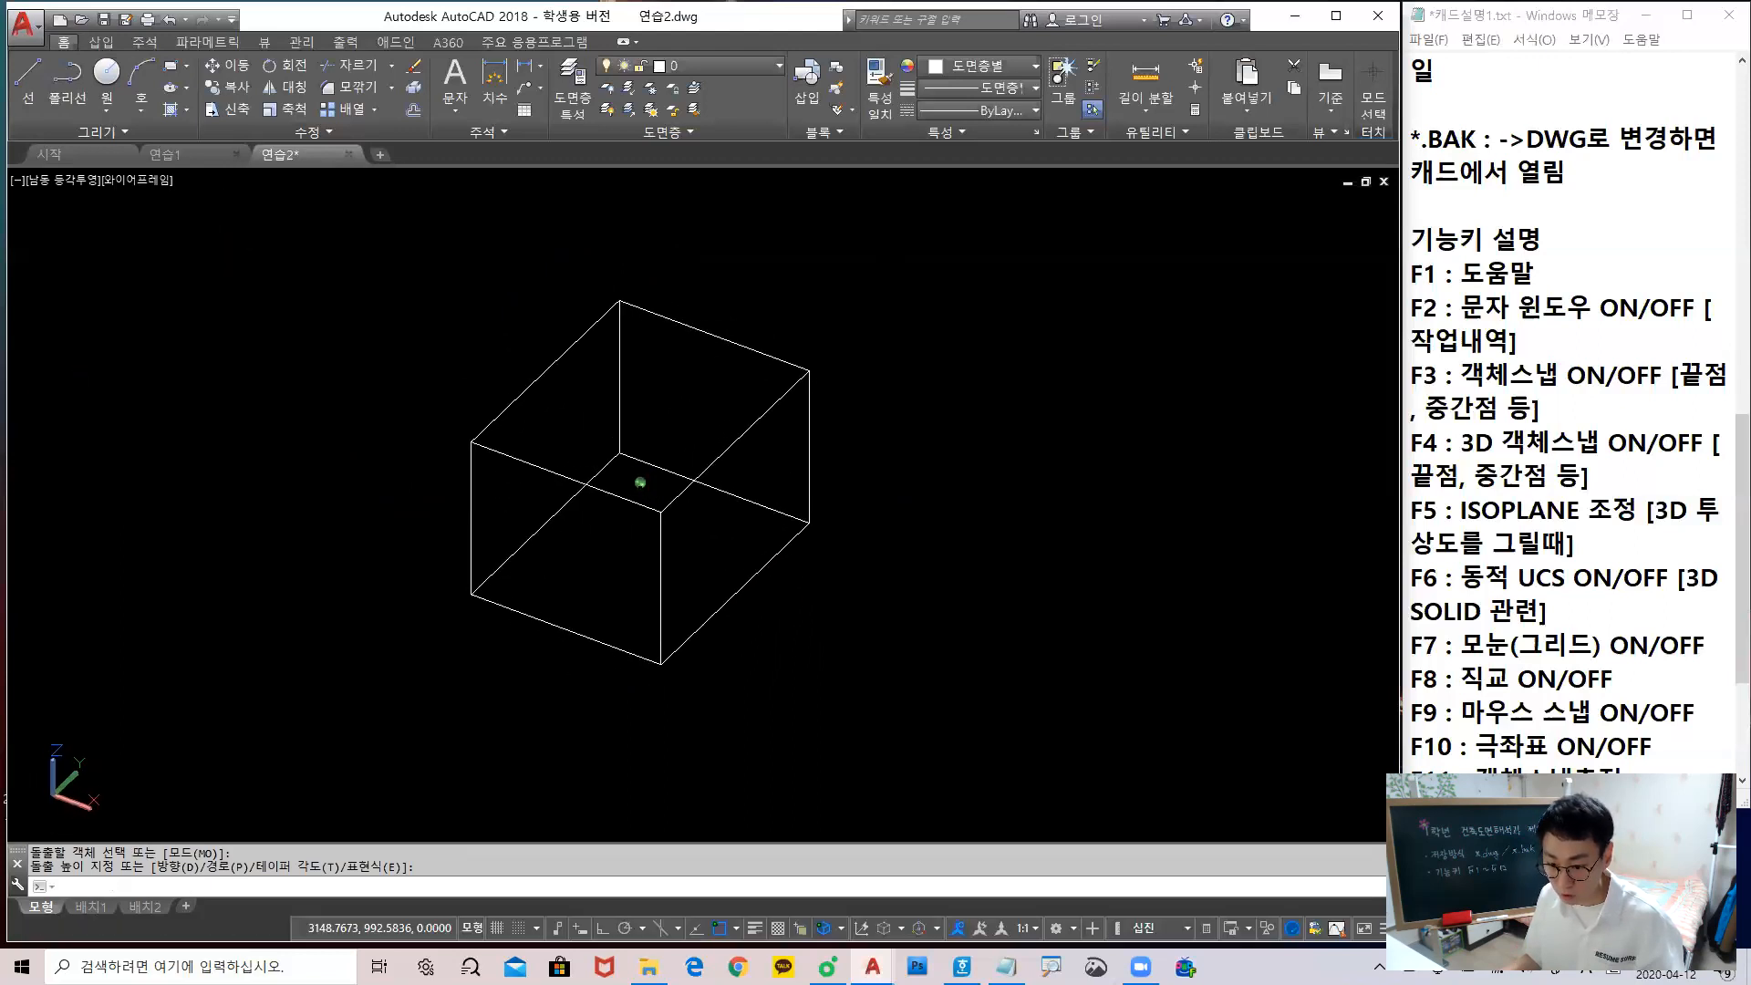
pyautogui.click(53, 181)
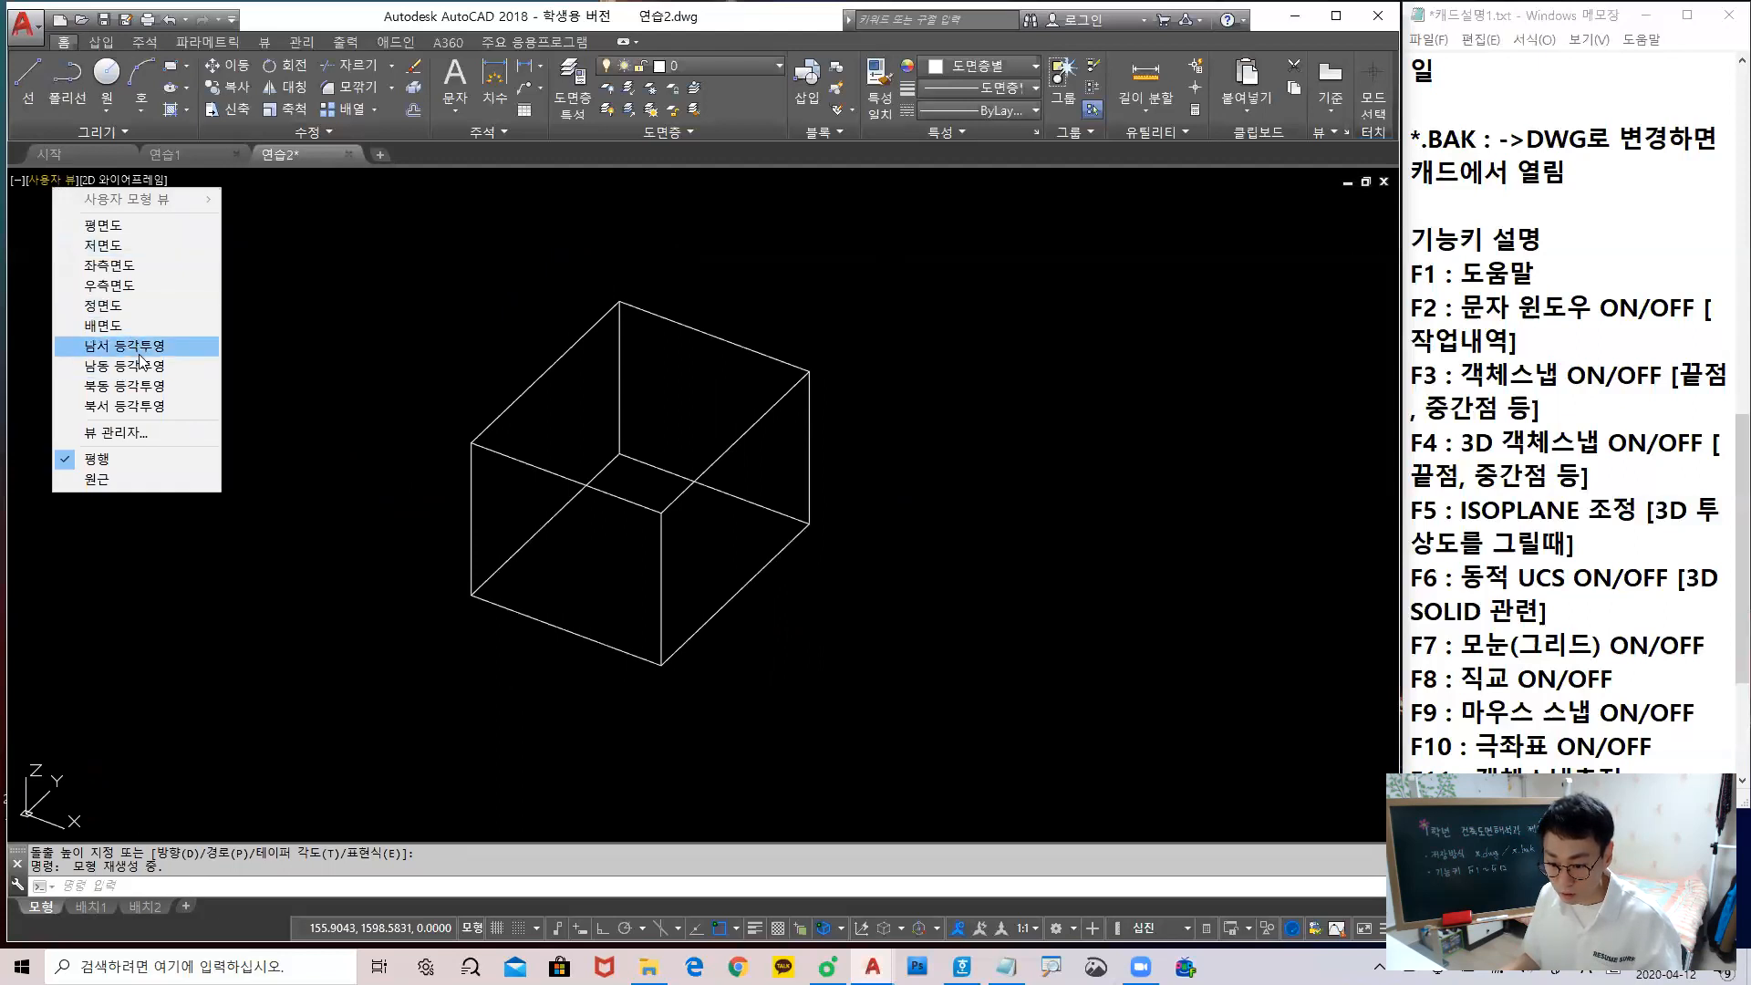
pyautogui.click(138, 364)
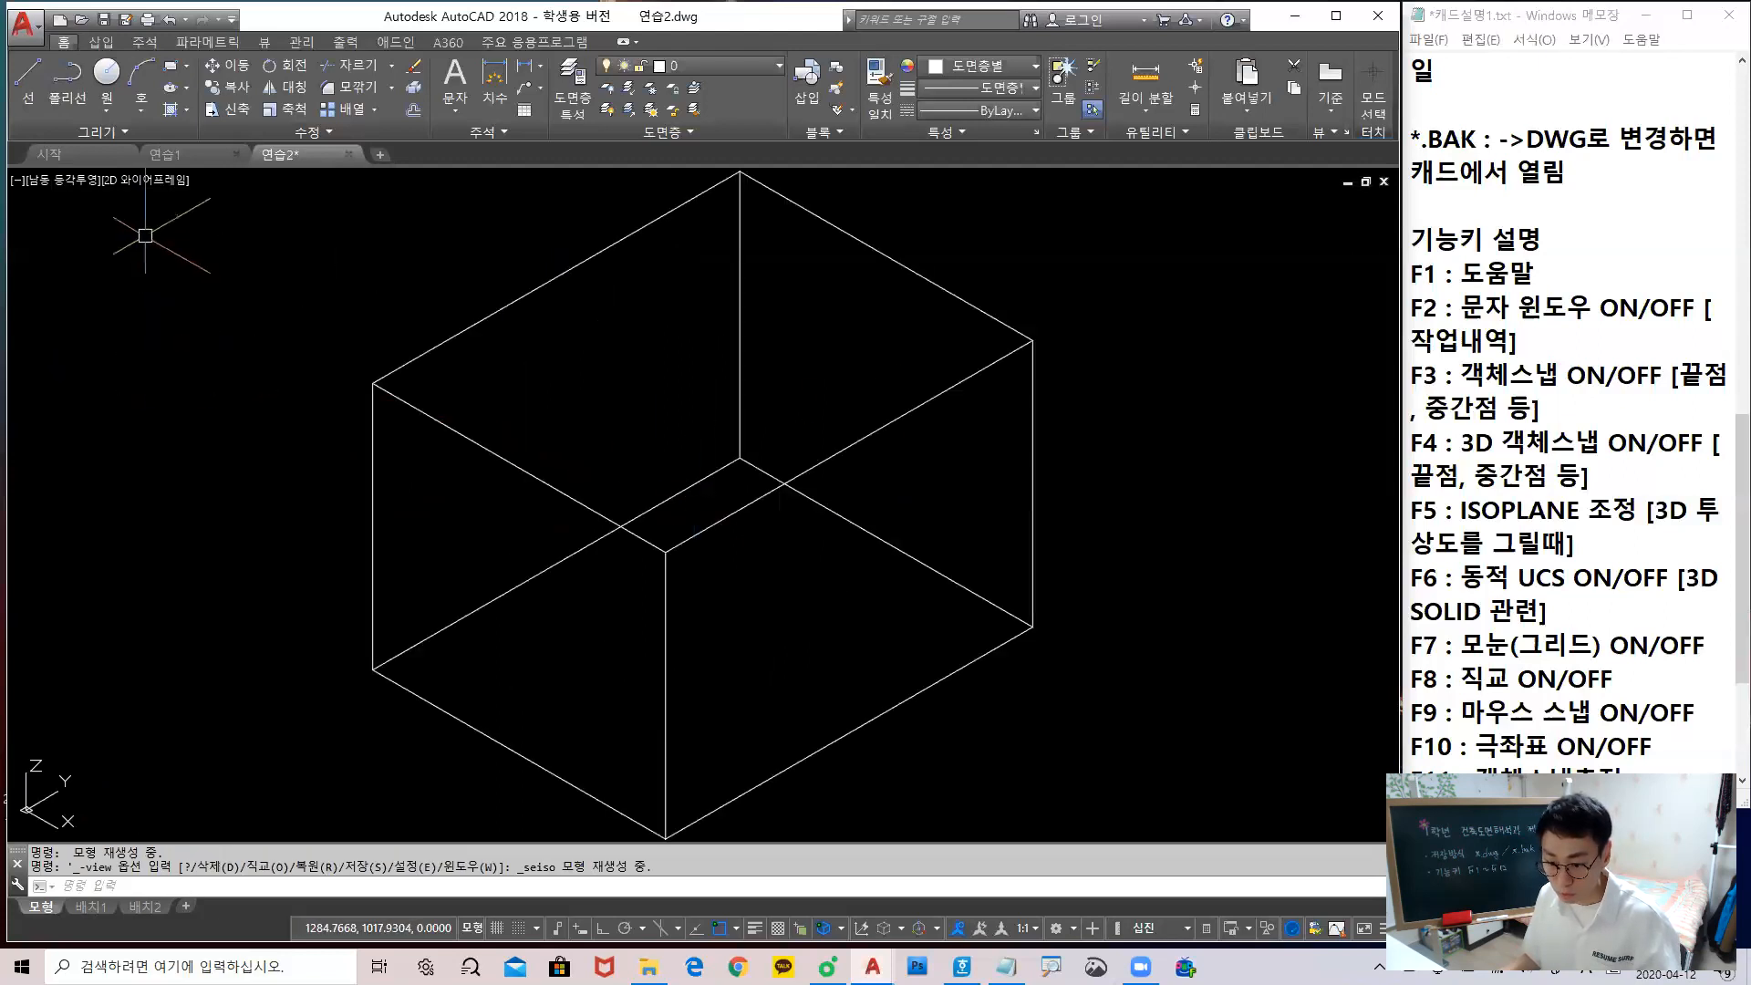
# Show the box in the Shaded visual style and return it to 2D Wireframe
pyautogui.click(153, 181)
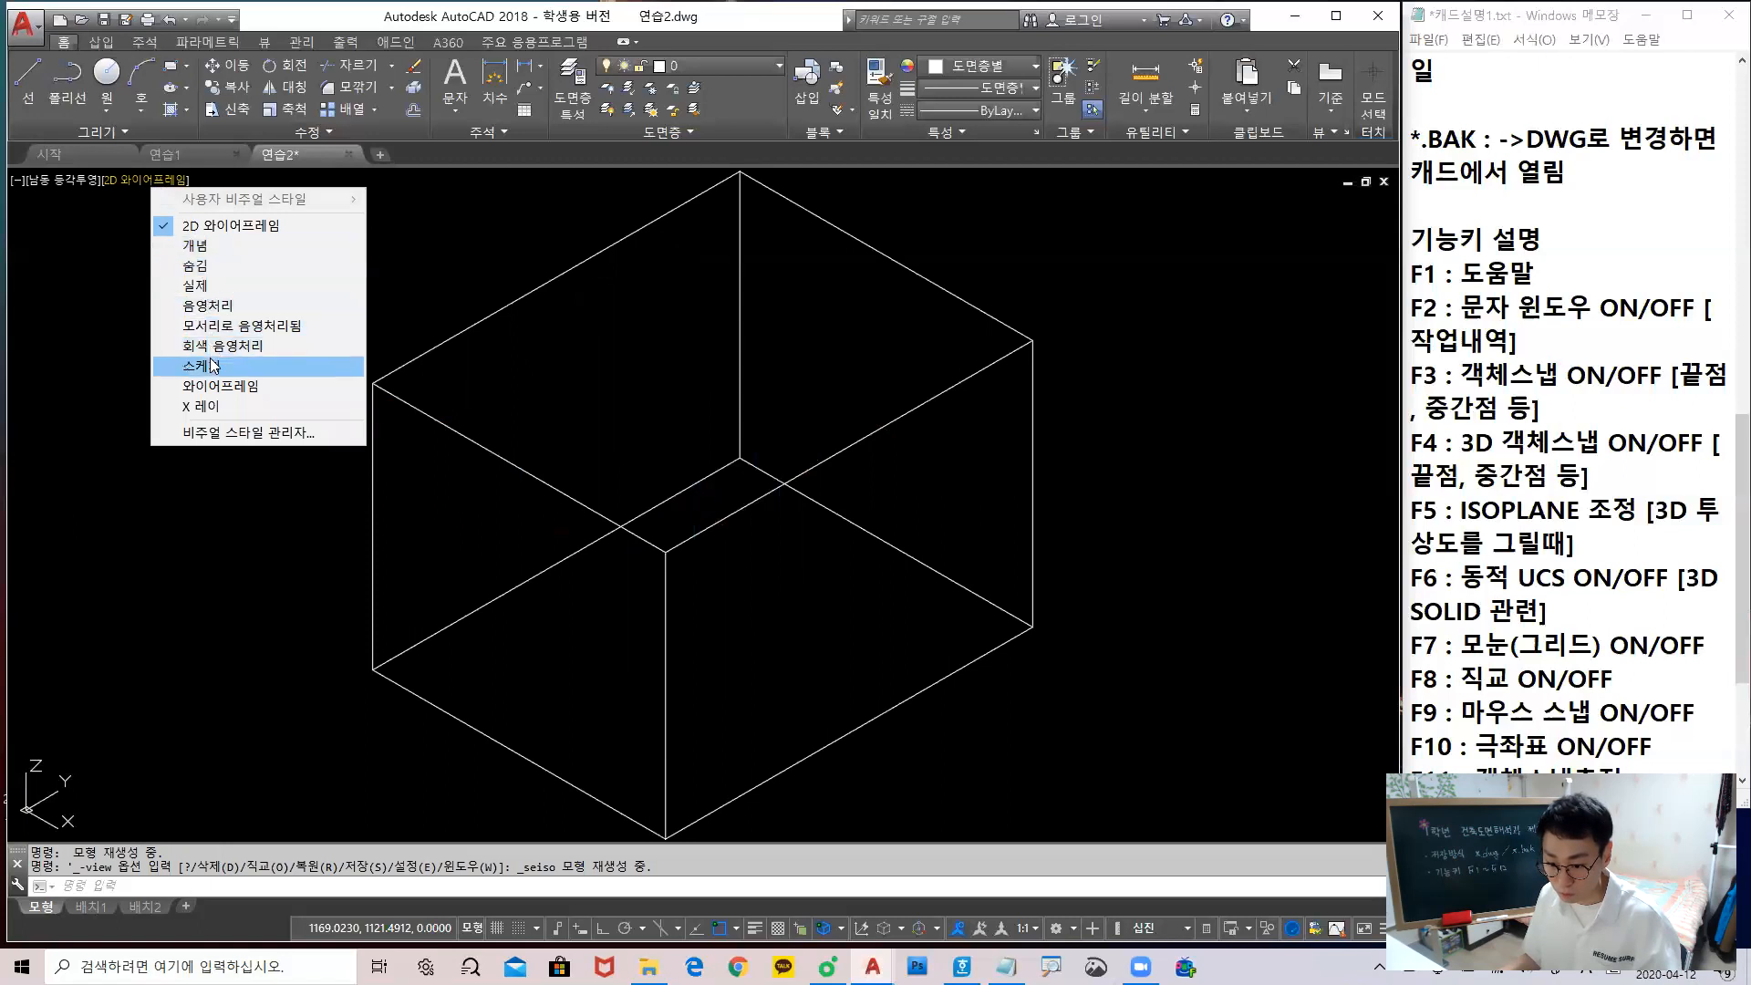
pyautogui.click(207, 306)
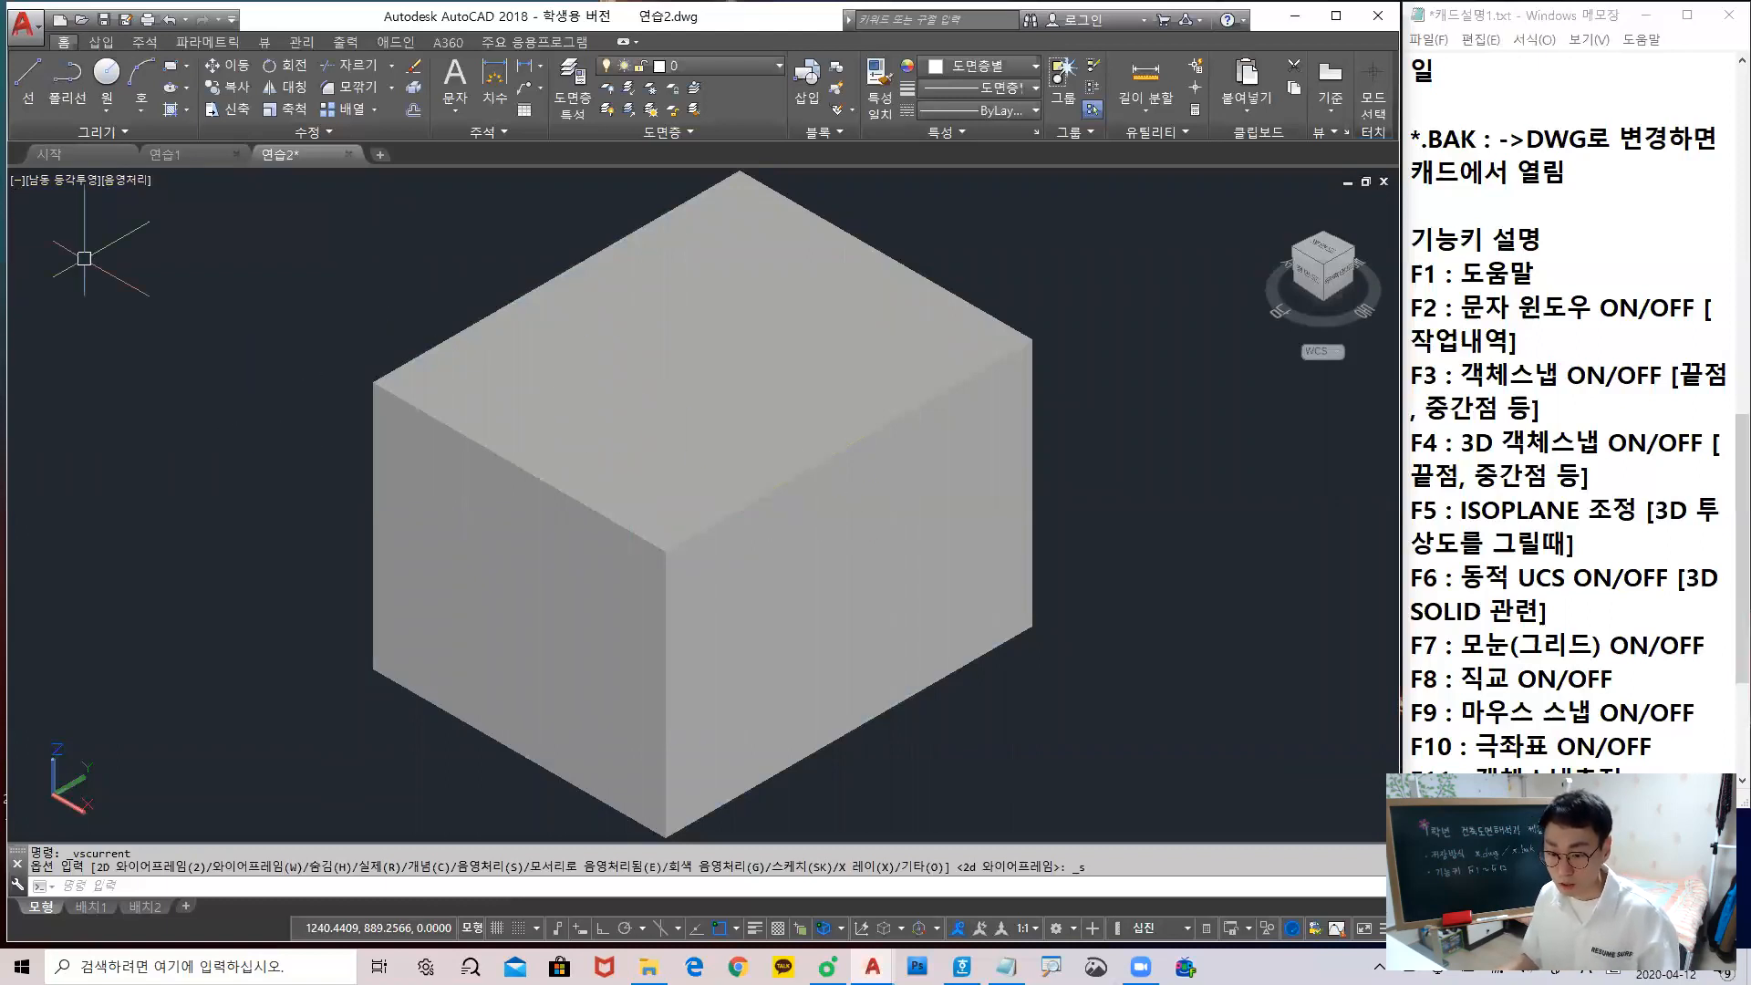
pyautogui.click(127, 187)
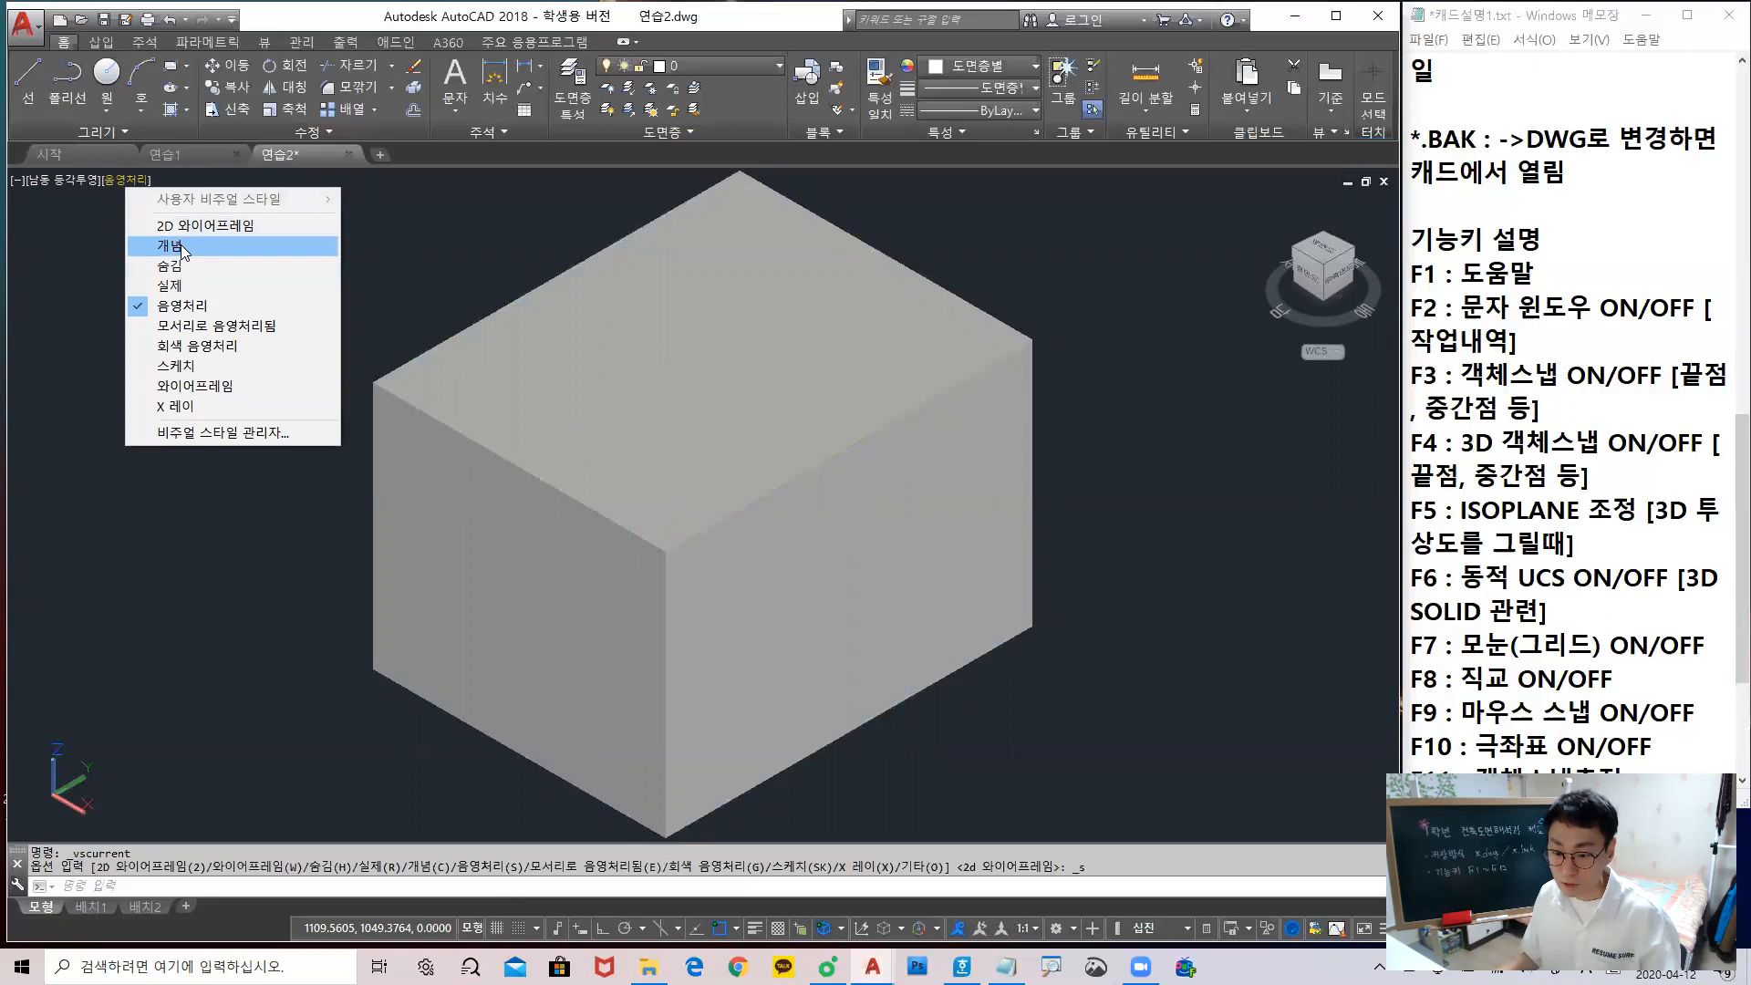
pyautogui.click(197, 226)
# Start LINE, toggle 3D object snap off and on, and look at the subobject filter choices without changing them
pyautogui.scroll(-3, 587, 345)
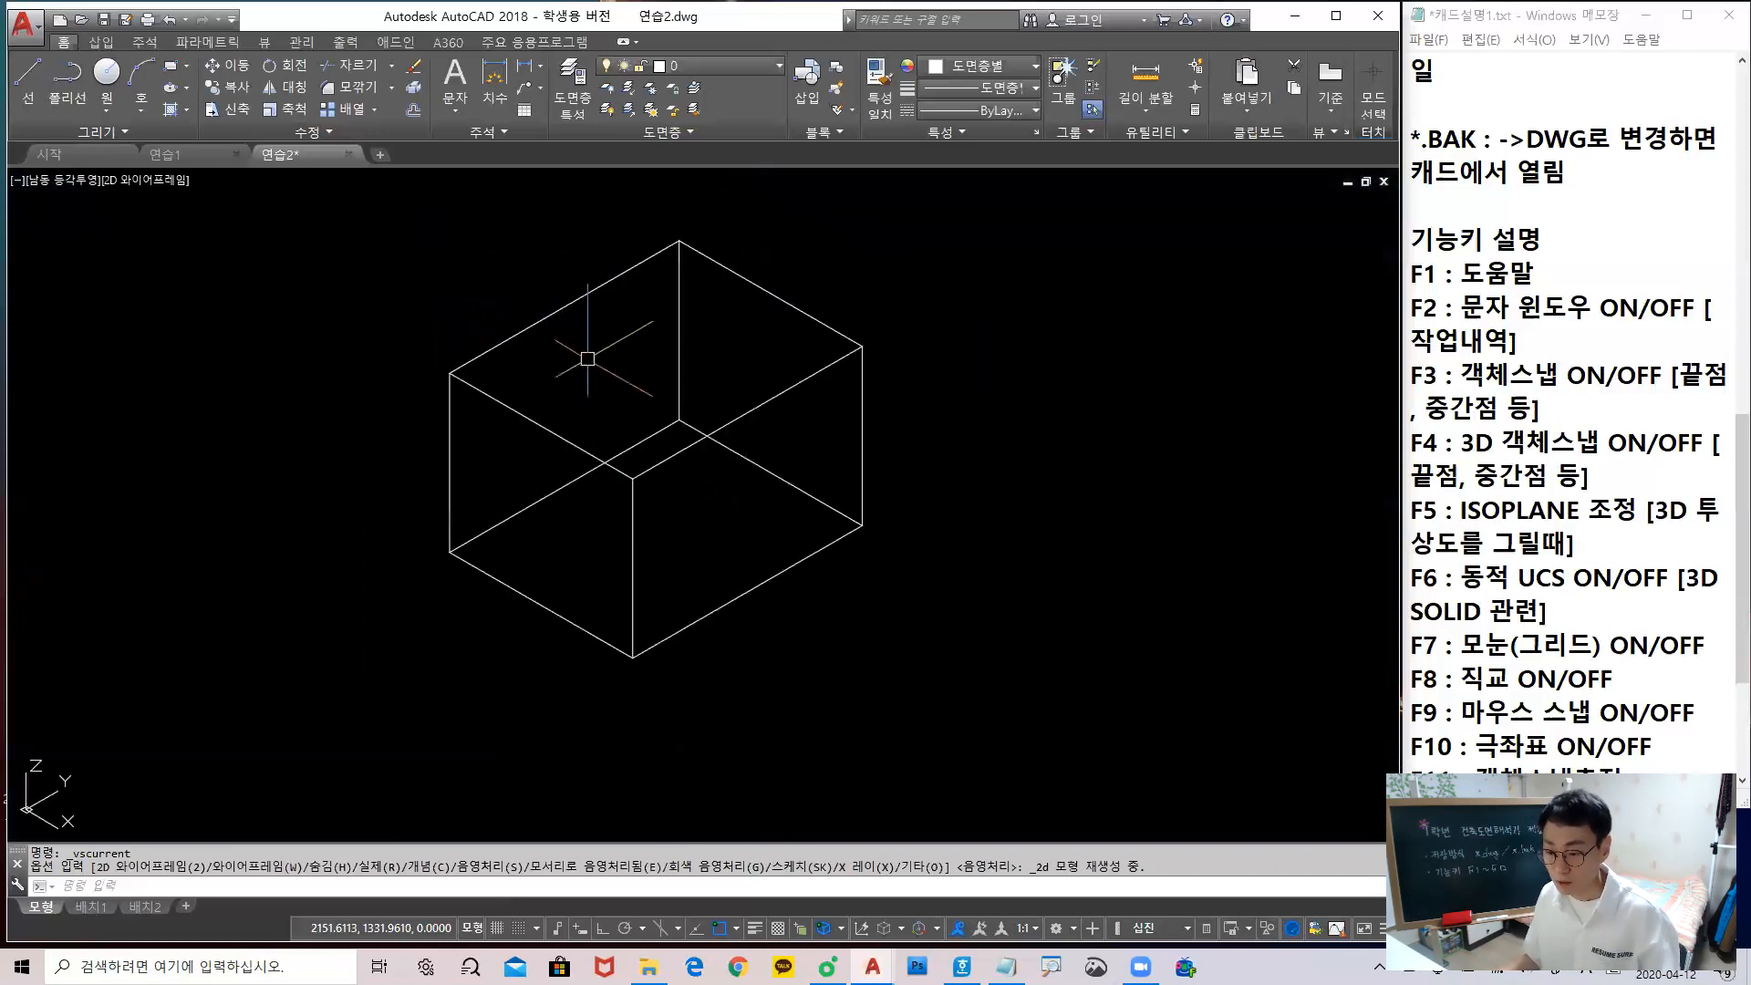
pyautogui.moveTo(782, 411); pyautogui.dragTo(753, 441, button='middle')
pyautogui.write('l')
pyautogui.press('Return')
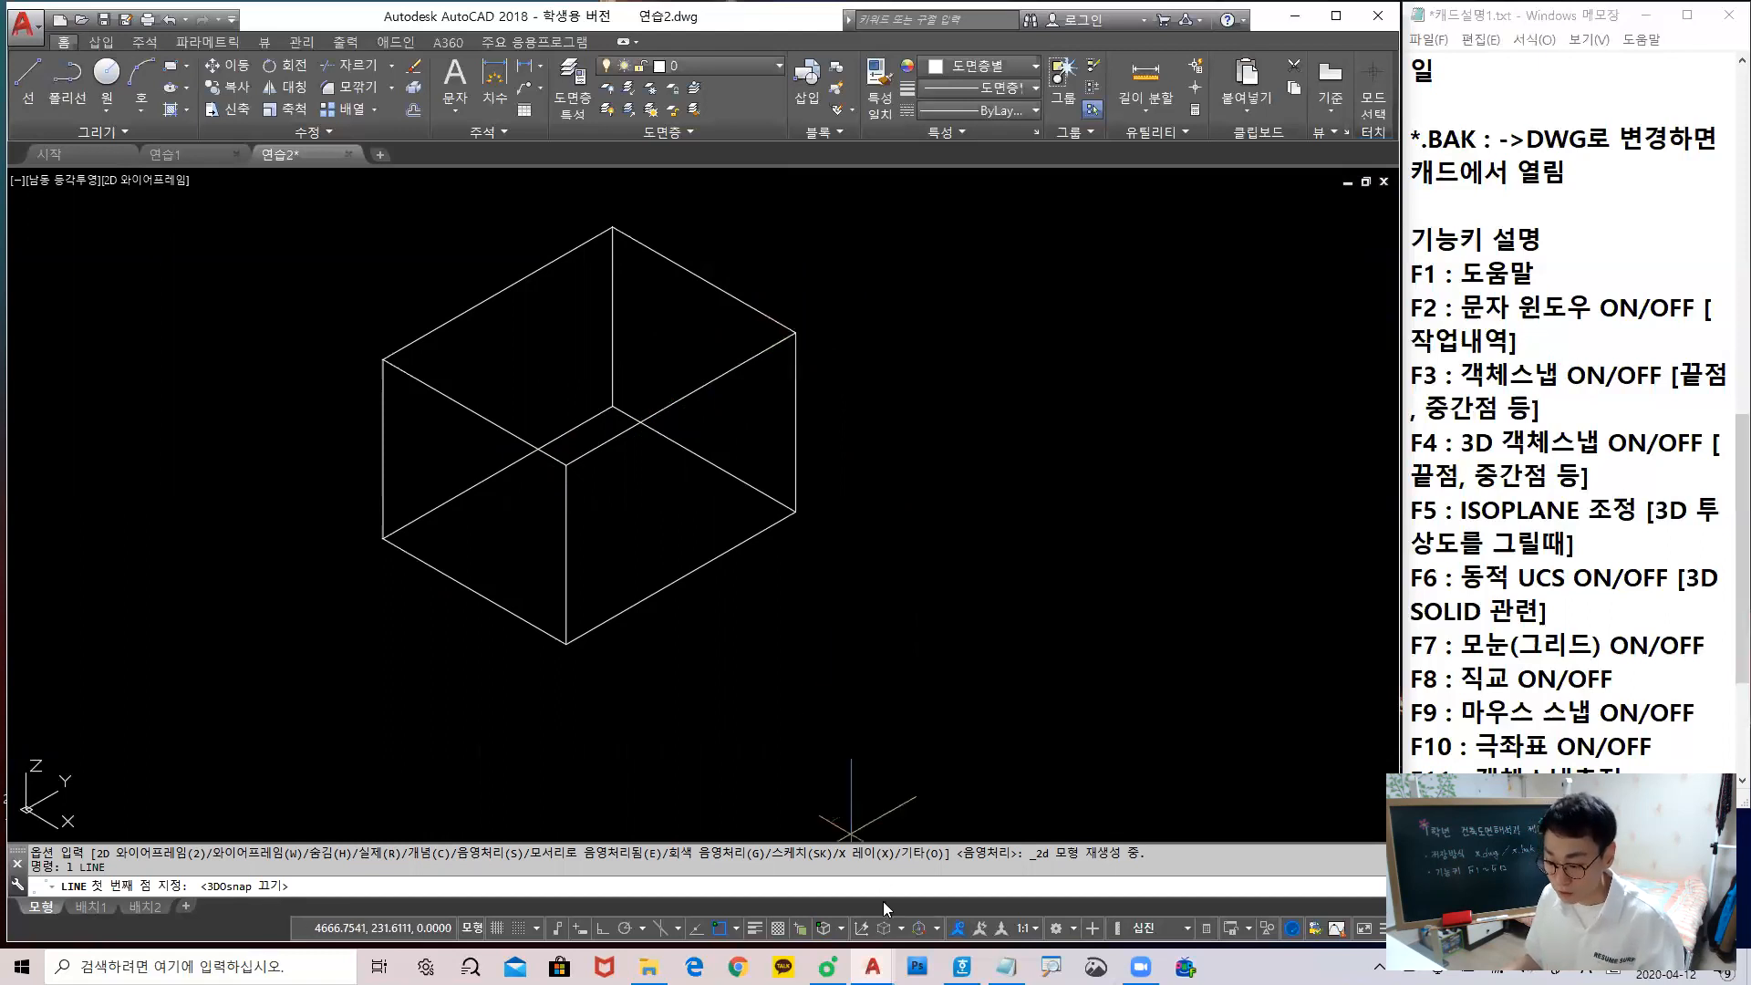
pyautogui.click(900, 928)
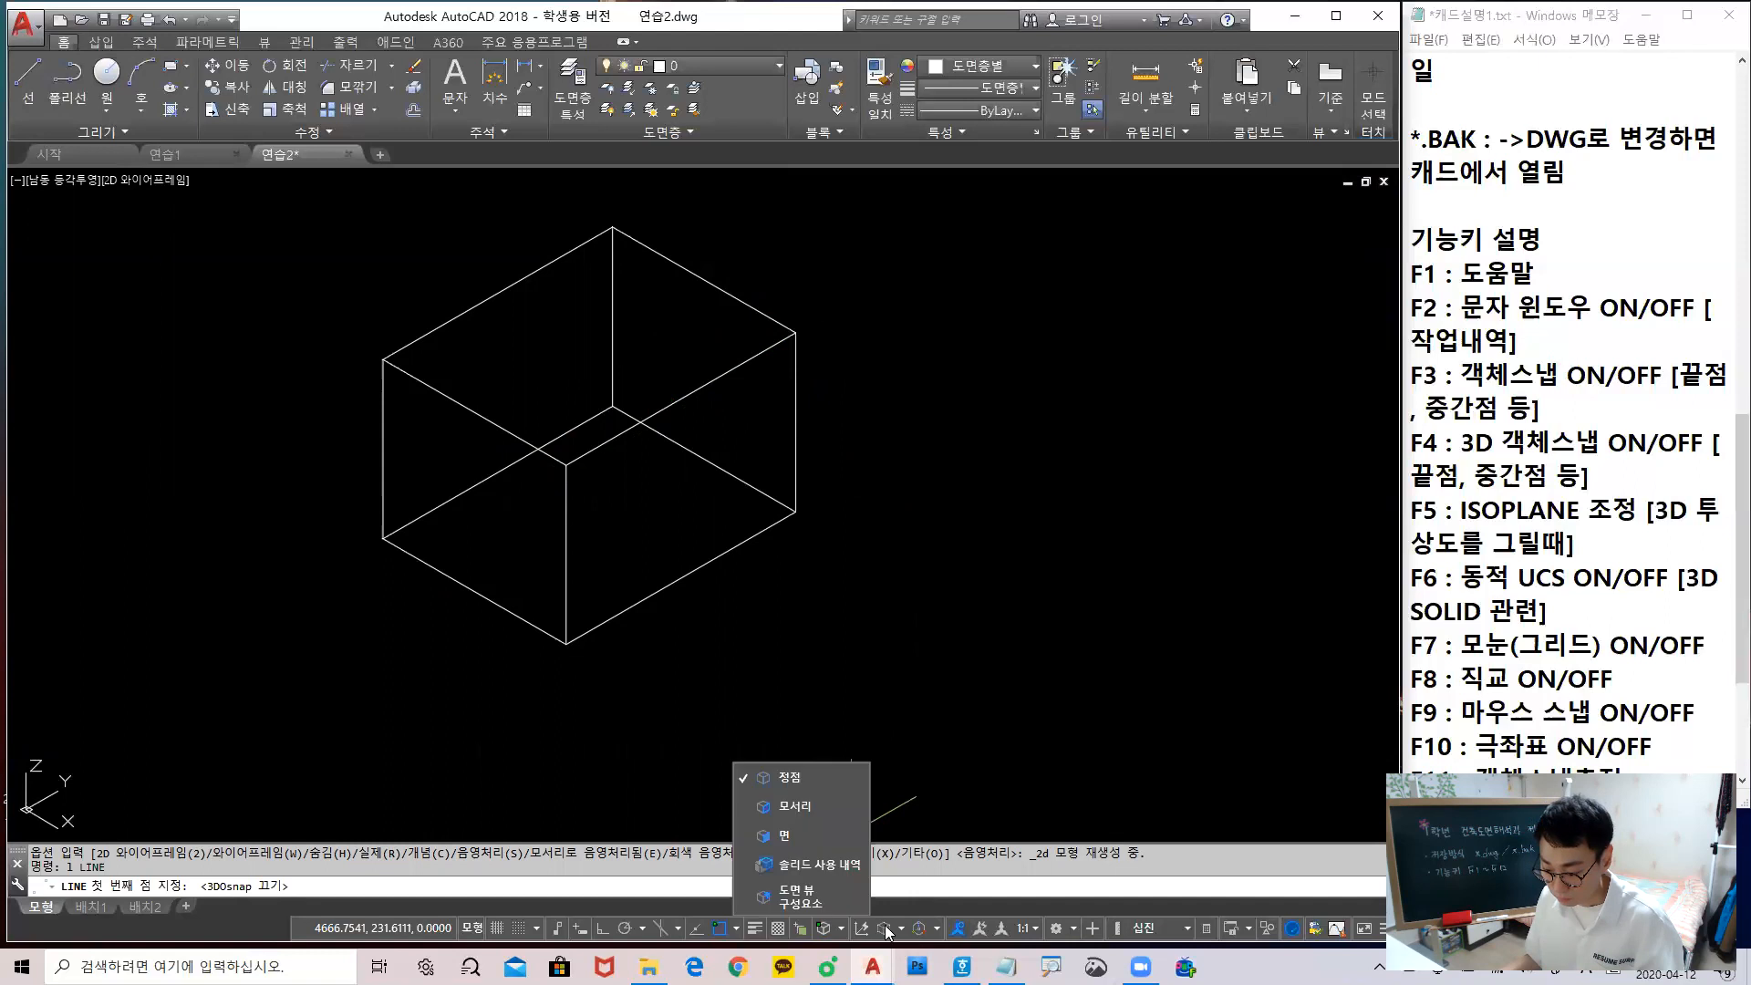
pyautogui.click(886, 929)
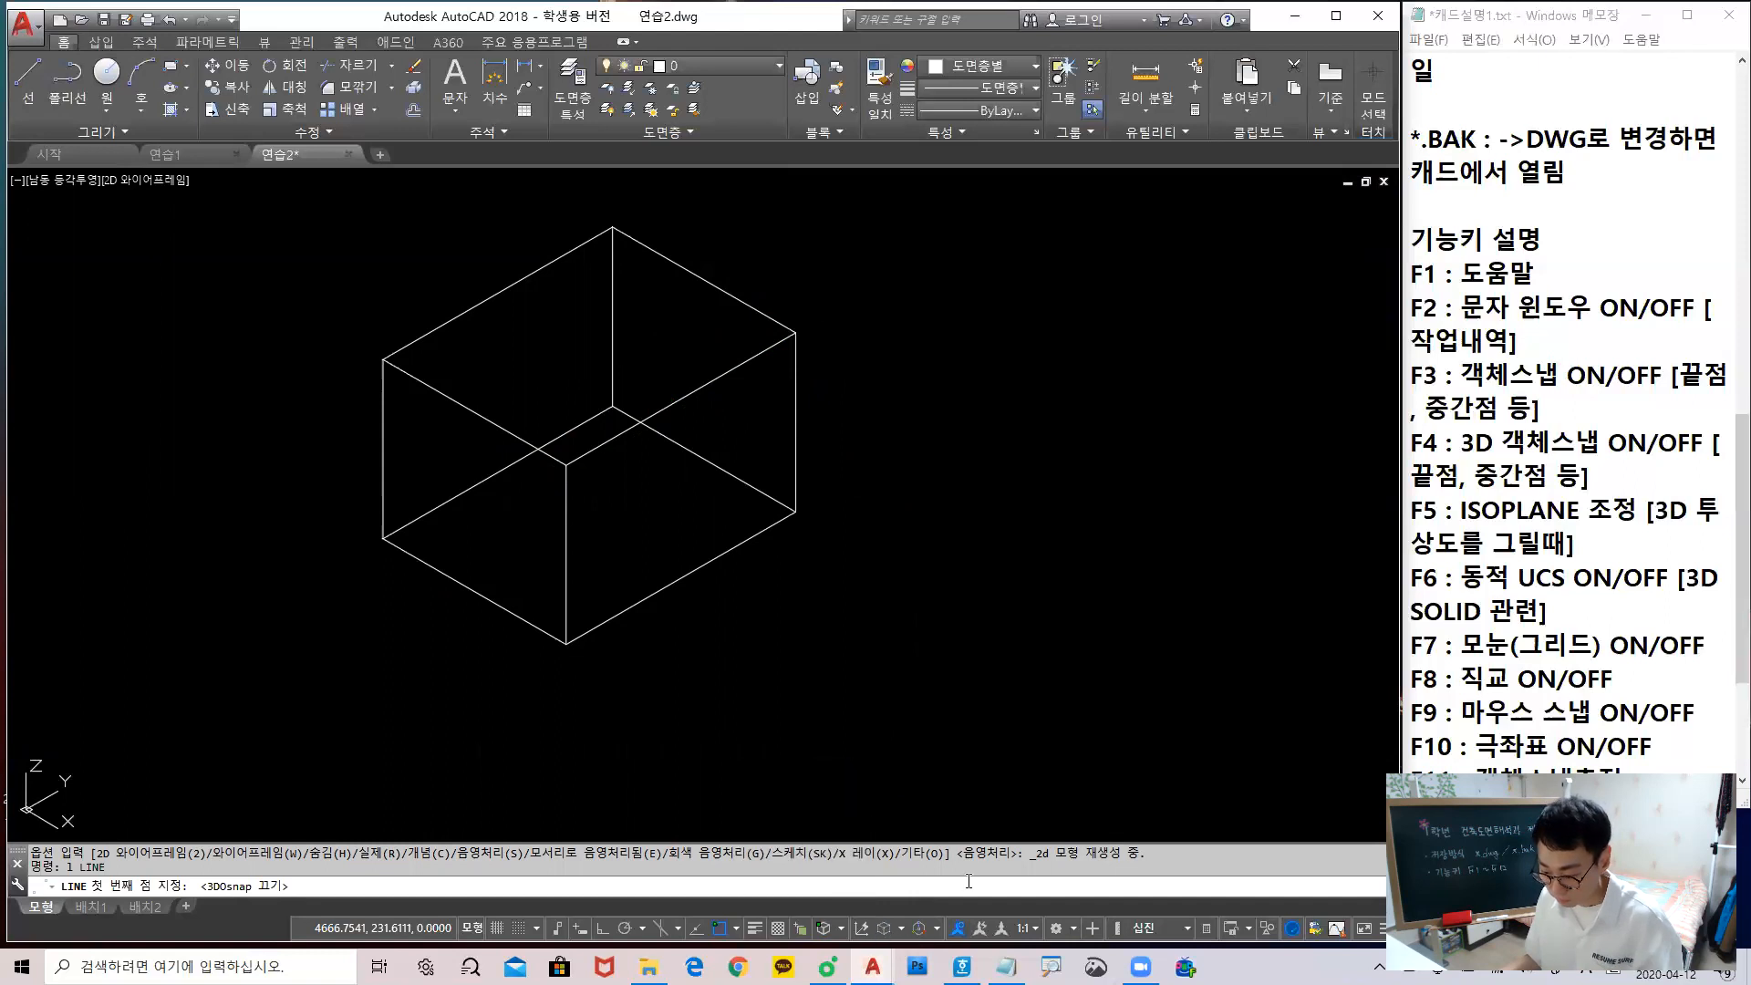
pyautogui.press('F4')
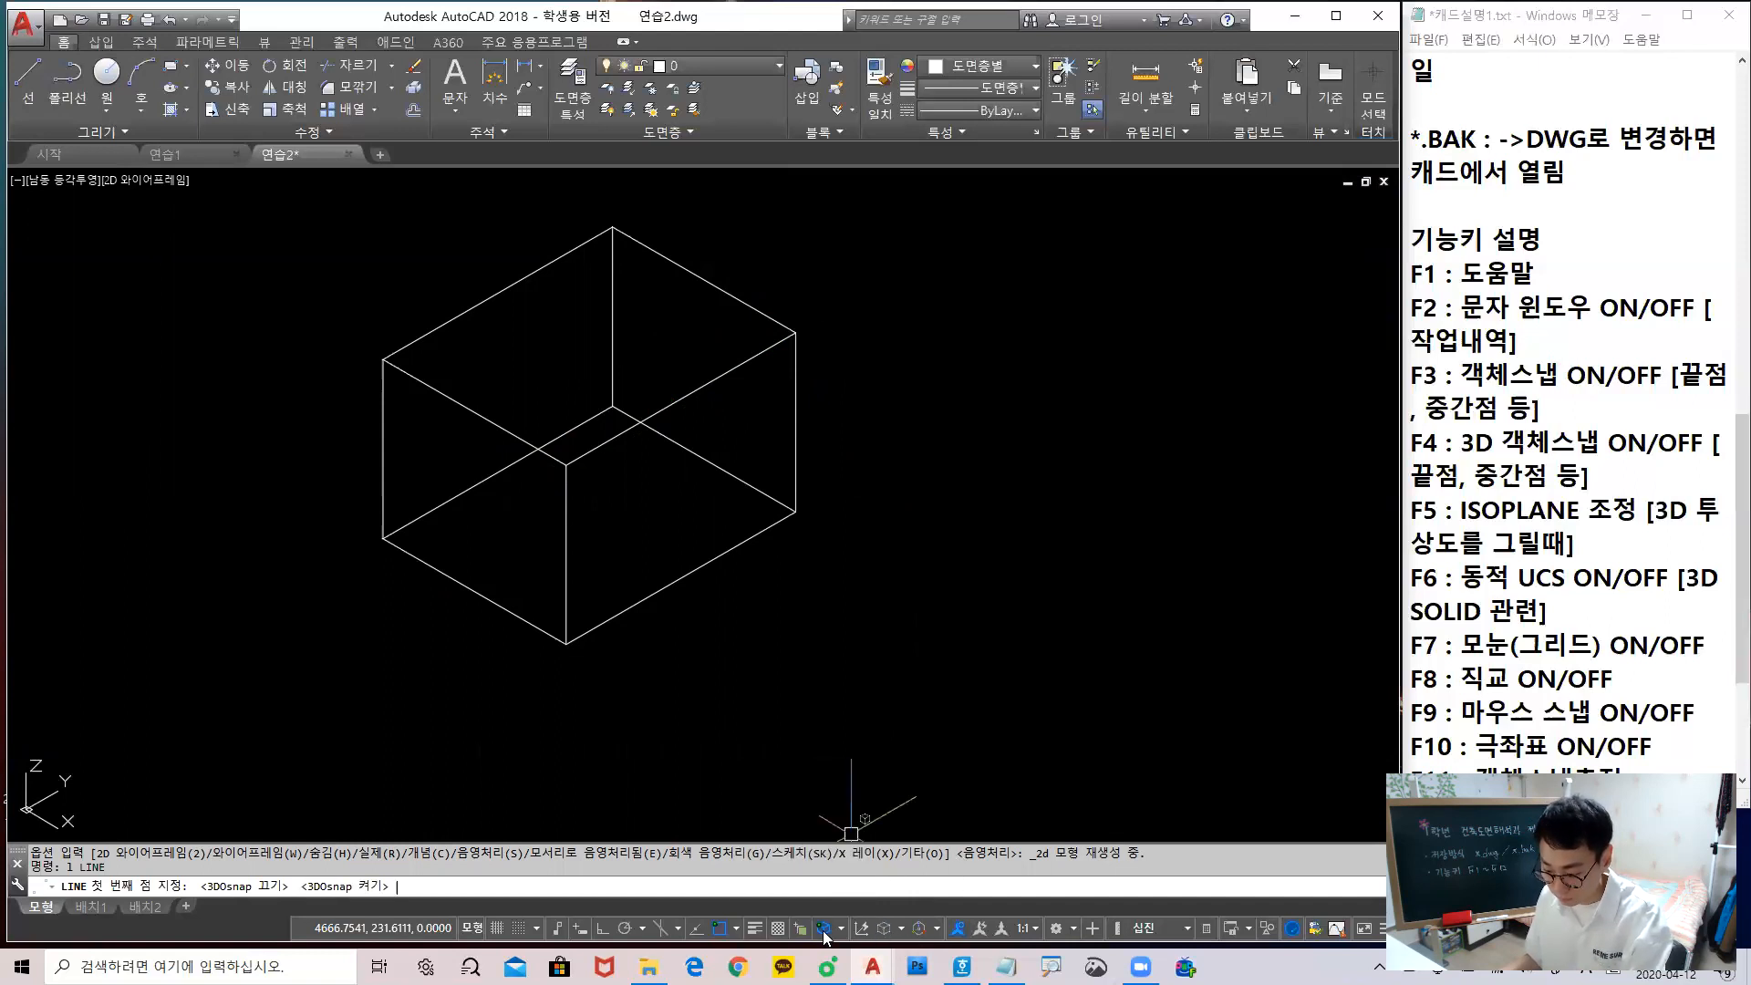
# Open the 3D object snap drafting settings, look over and mark the snap modes, and close the dialog without changes
pyautogui.click(841, 927)
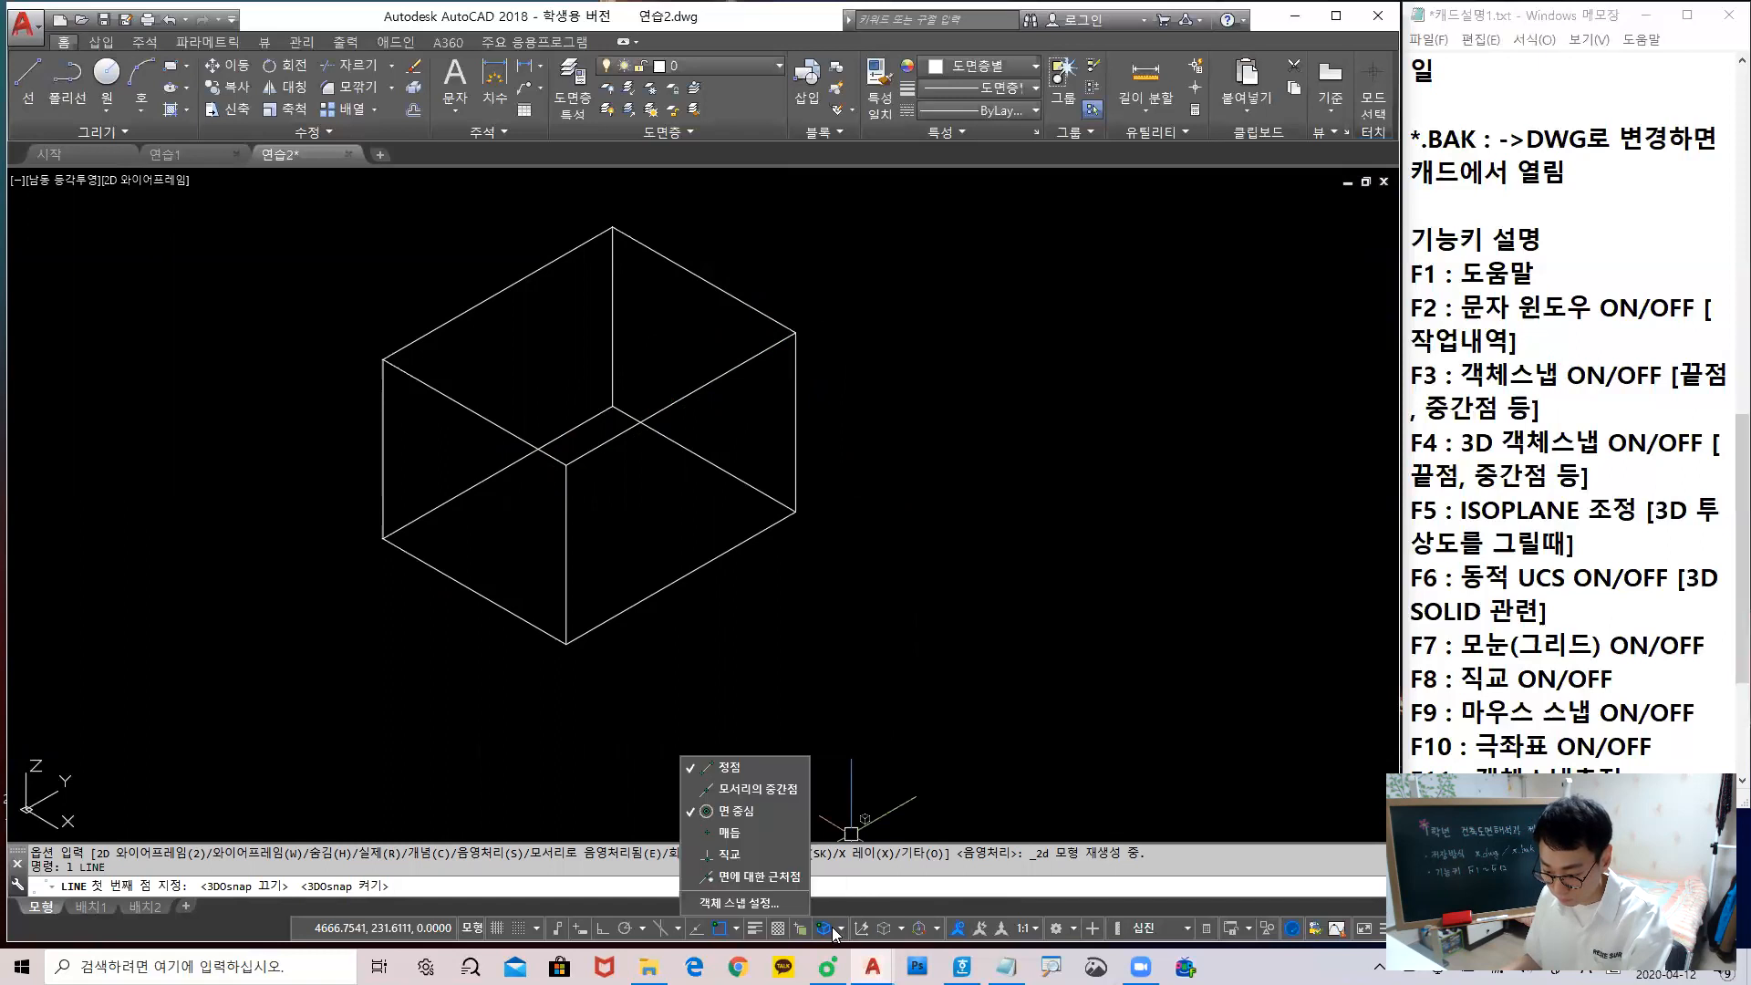
pyautogui.click(763, 906)
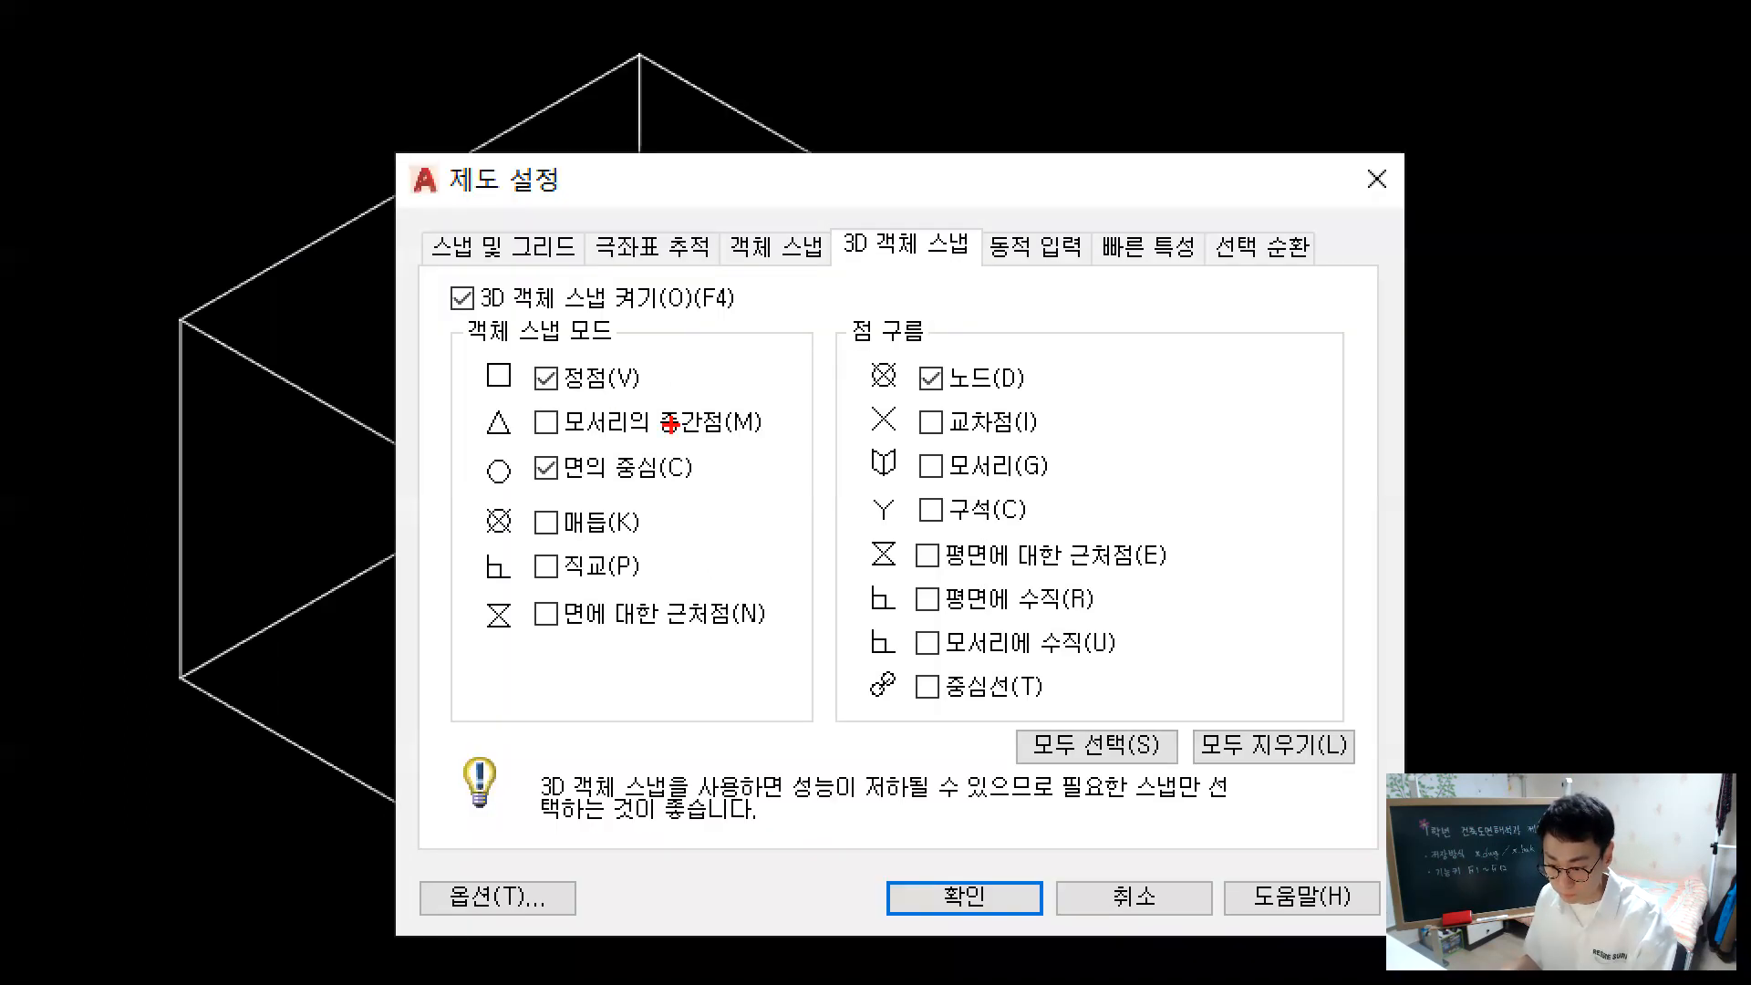
pyautogui.moveTo(671, 422)
pyautogui.mouseDown()
pyautogui.moveTo(515, 716)
pyautogui.moveTo(566, 285)
pyautogui.moveTo(702, 549)
pyautogui.mouseUp()
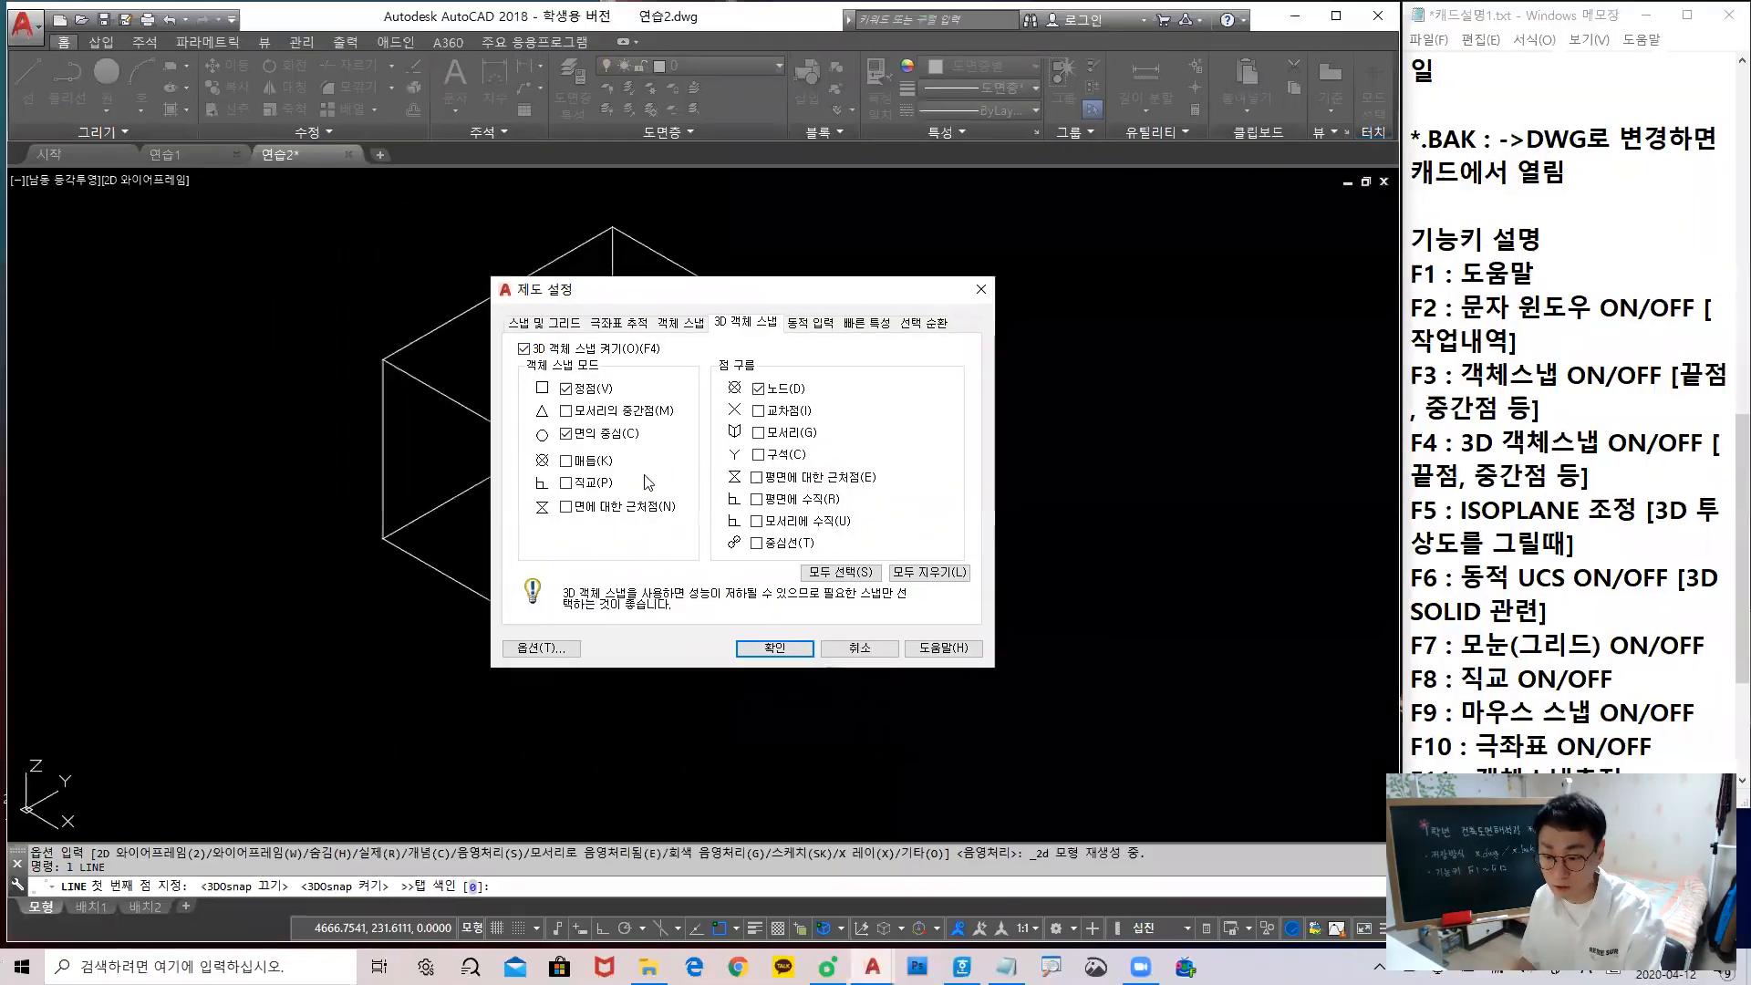
pyautogui.click(981, 289)
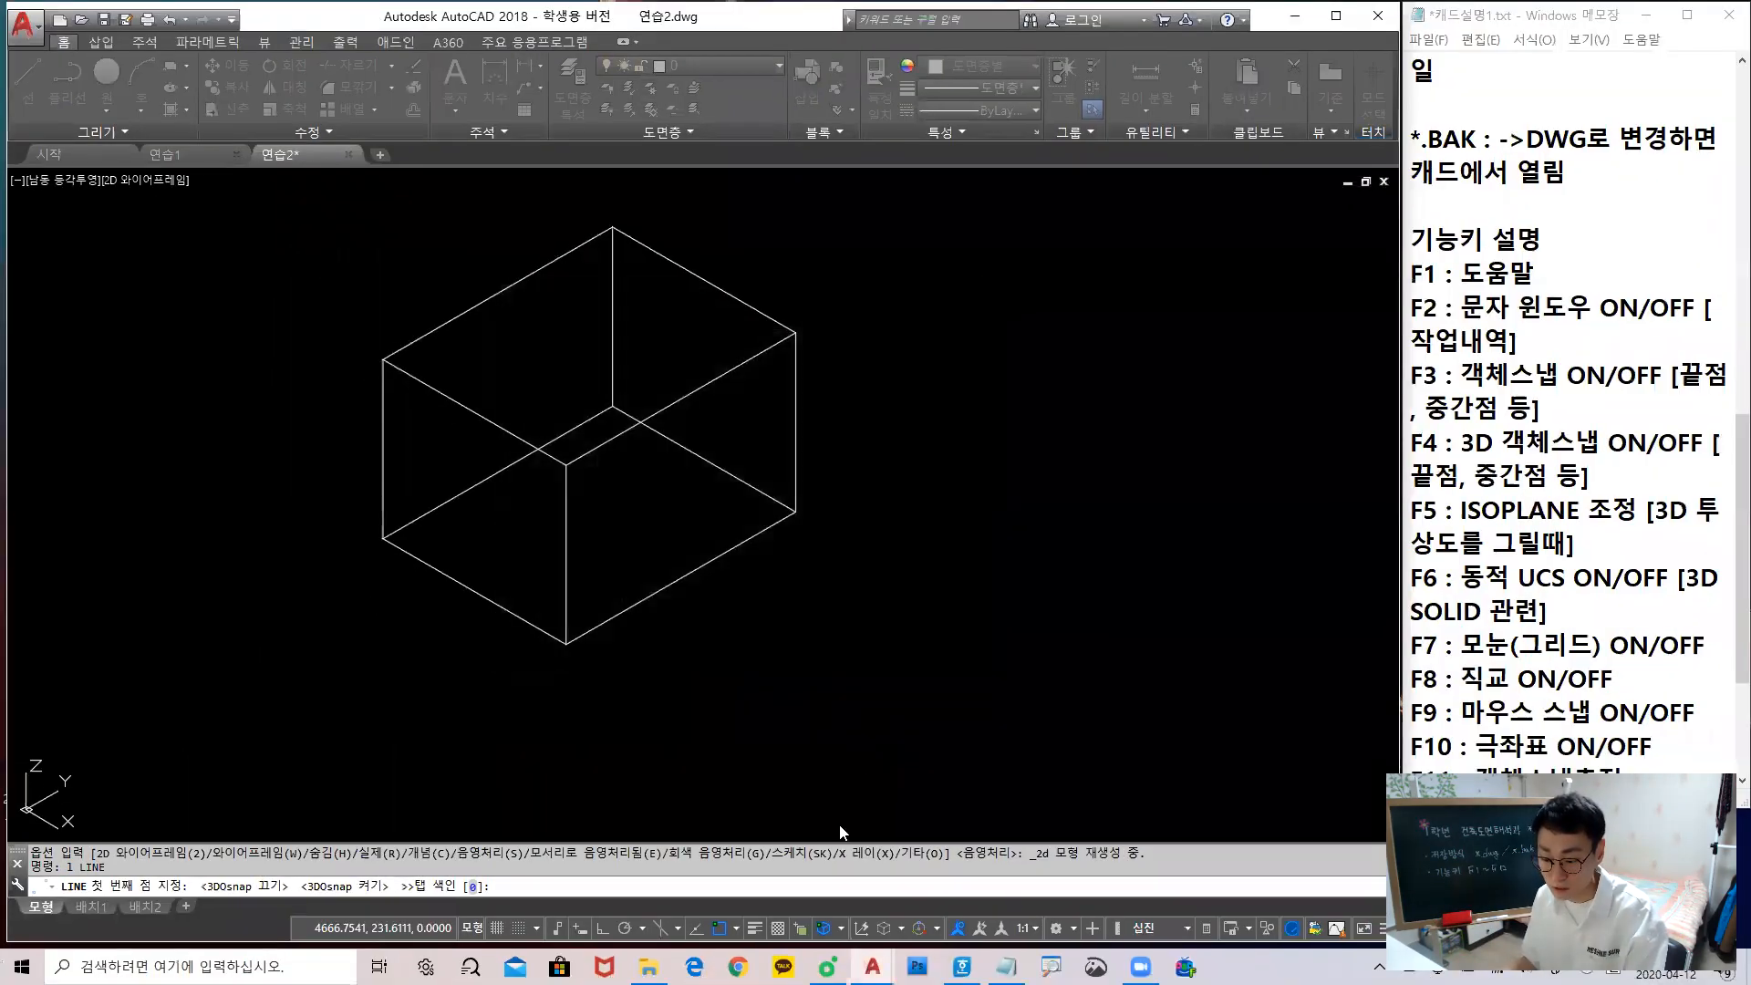
# Turn 3D object snap off while LINE is running and cancel the command without picking a point
pyautogui.click(825, 926)
pyautogui.scroll(-3, 719, 513)
pyautogui.moveTo(718, 513); pyautogui.dragTo(751, 590, button='middle')
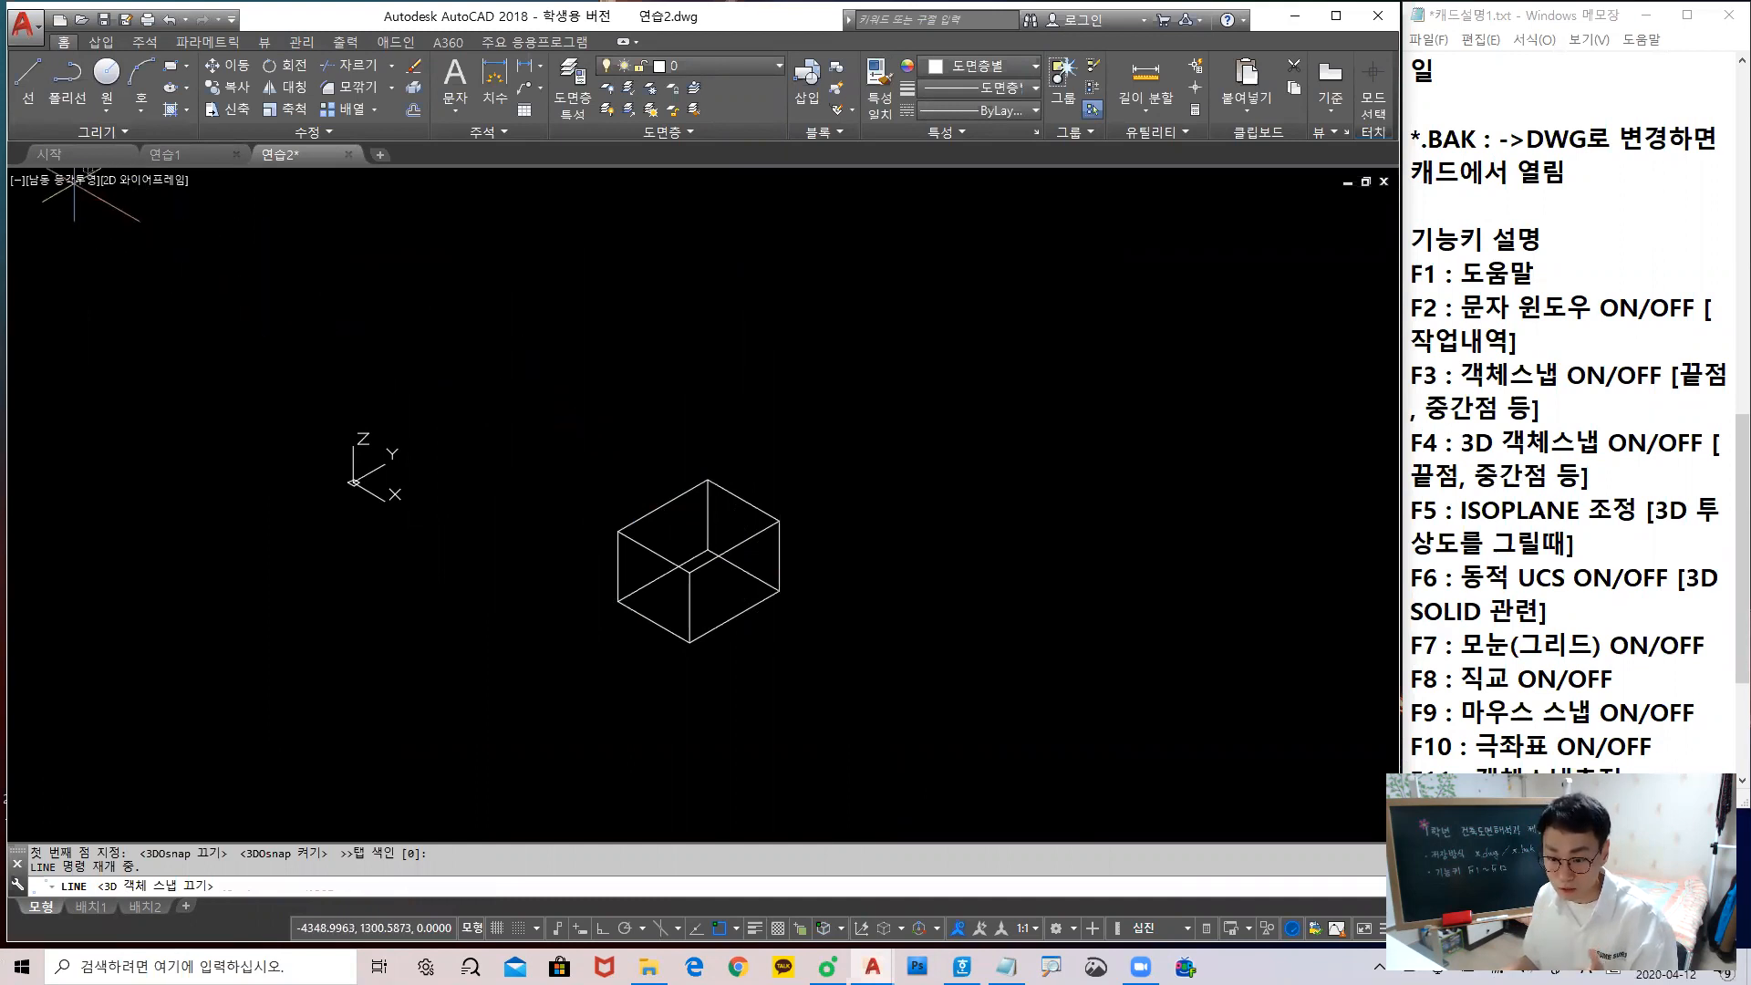
pyautogui.press('Escape')
pyautogui.press('Escape')
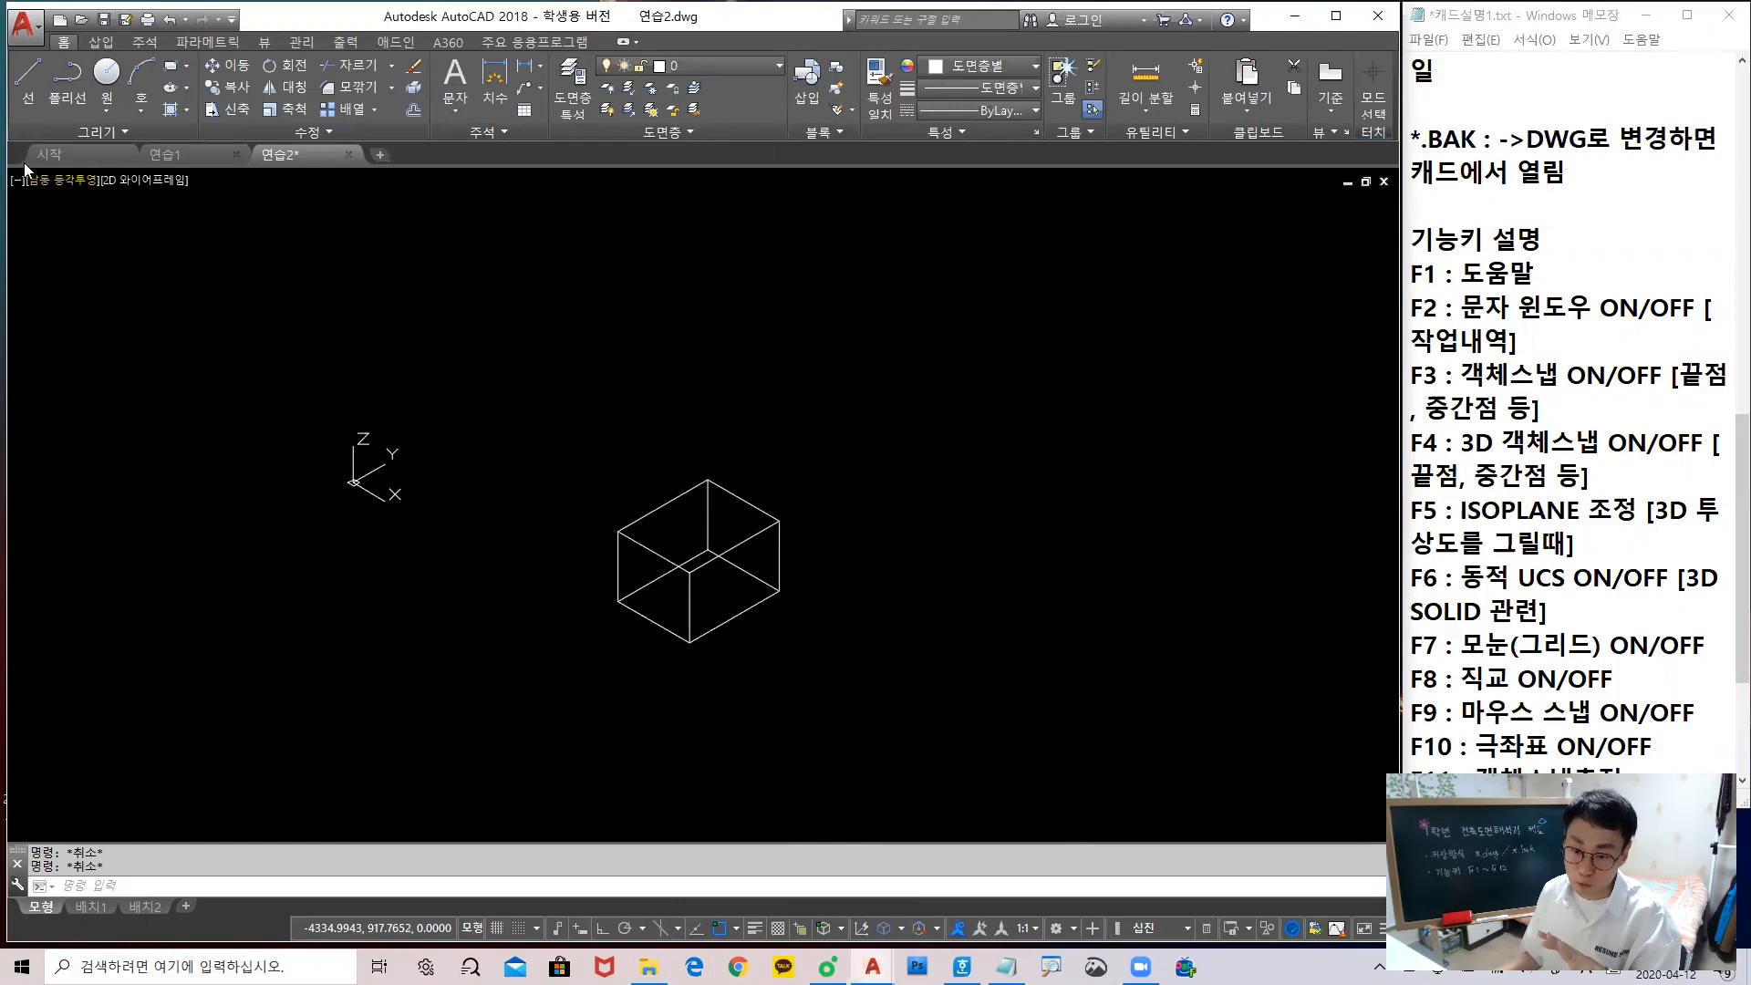
# Switch the viewport from southeast isometric to the Top view and turn 3D object snap on
pyautogui.click(56, 181)
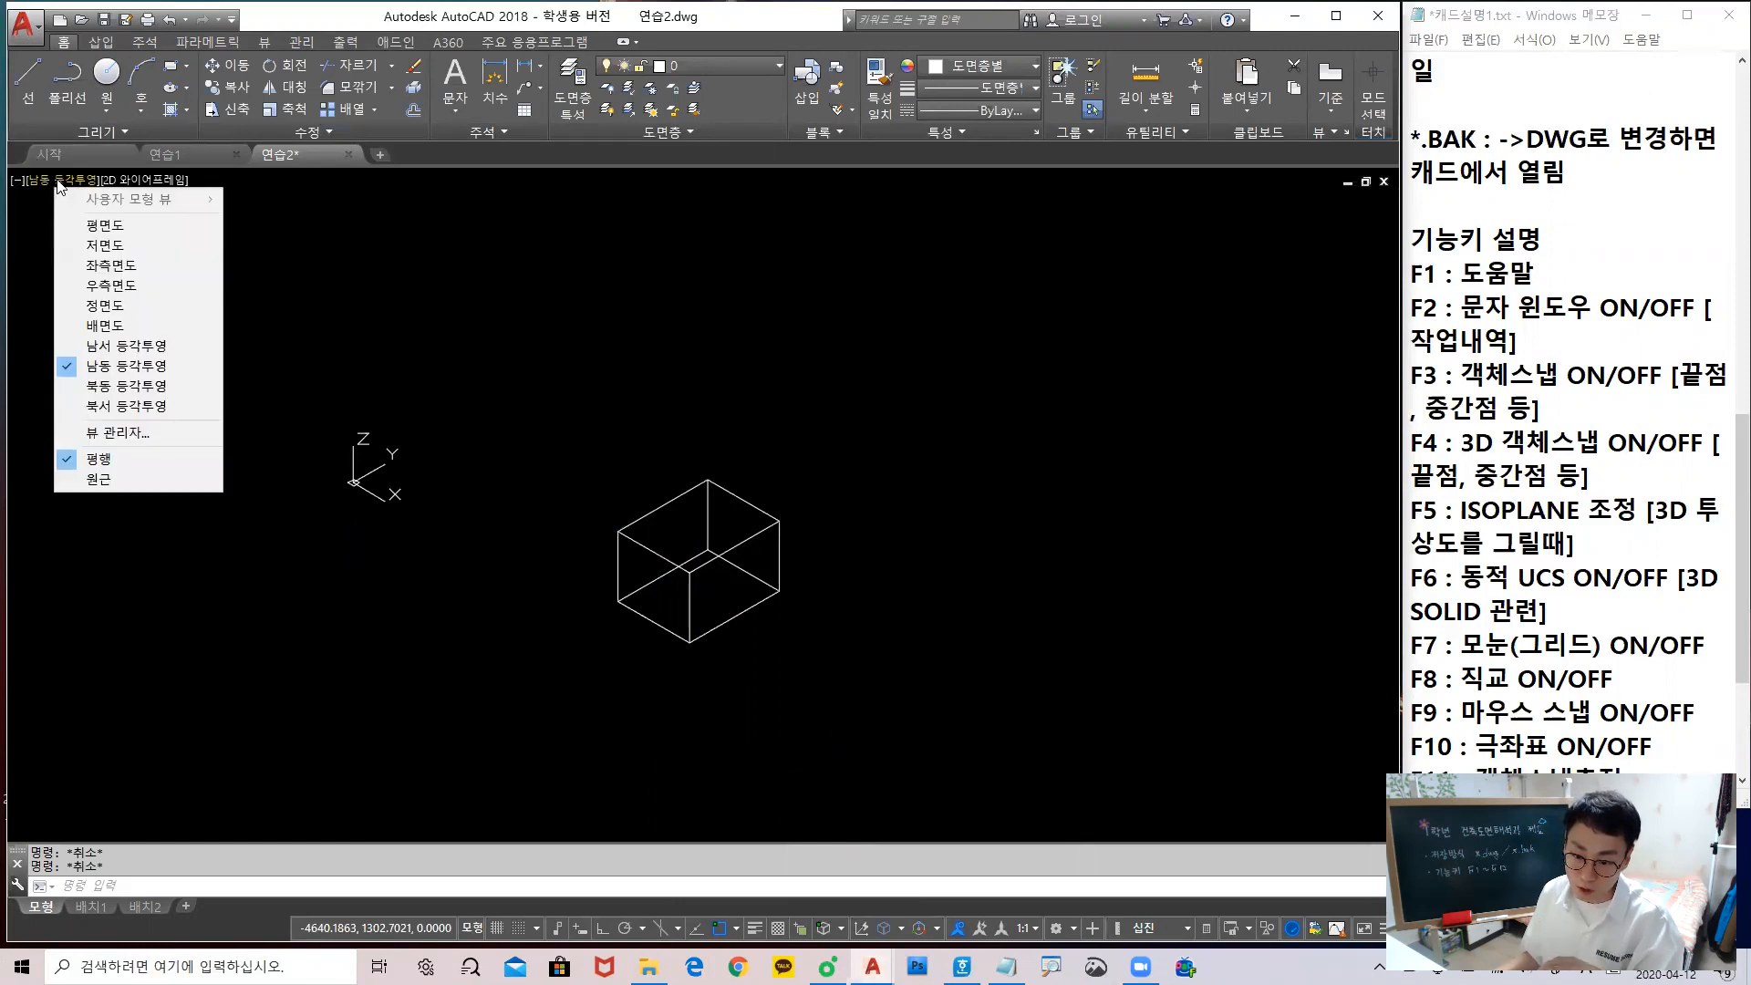
pyautogui.click(103, 229)
pyautogui.moveTo(648, 469); pyautogui.dragTo(614, 419, button='middle')
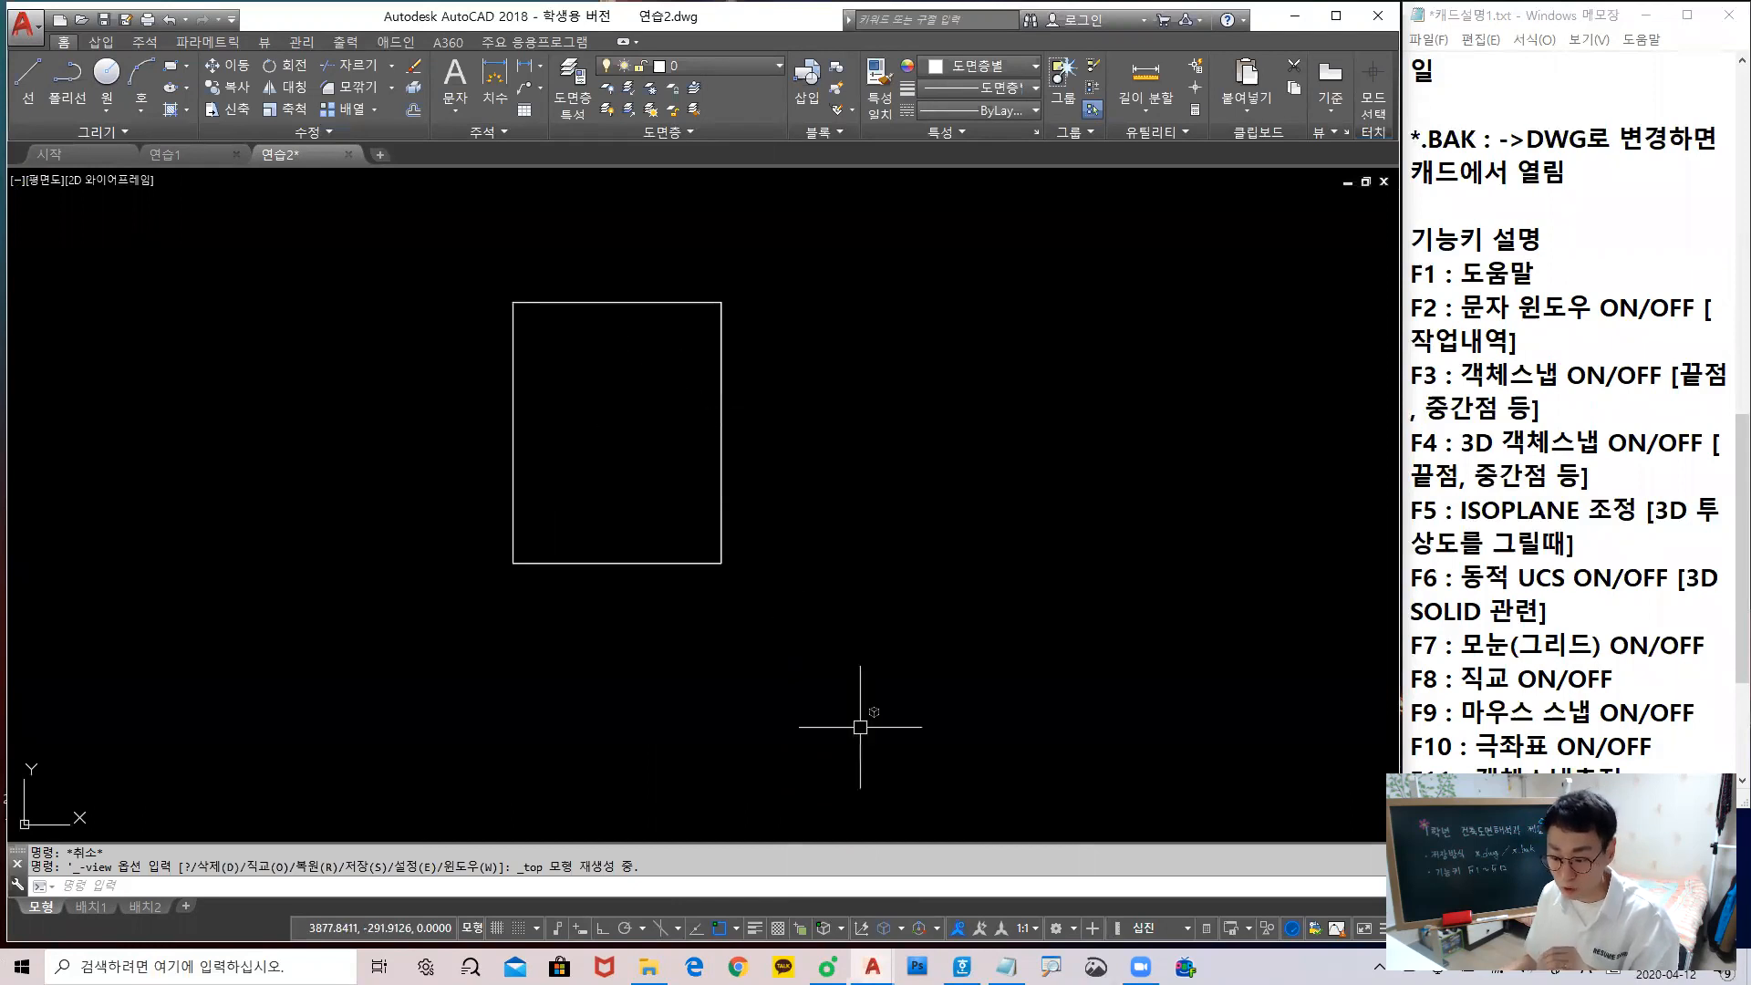
pyautogui.click(824, 928)
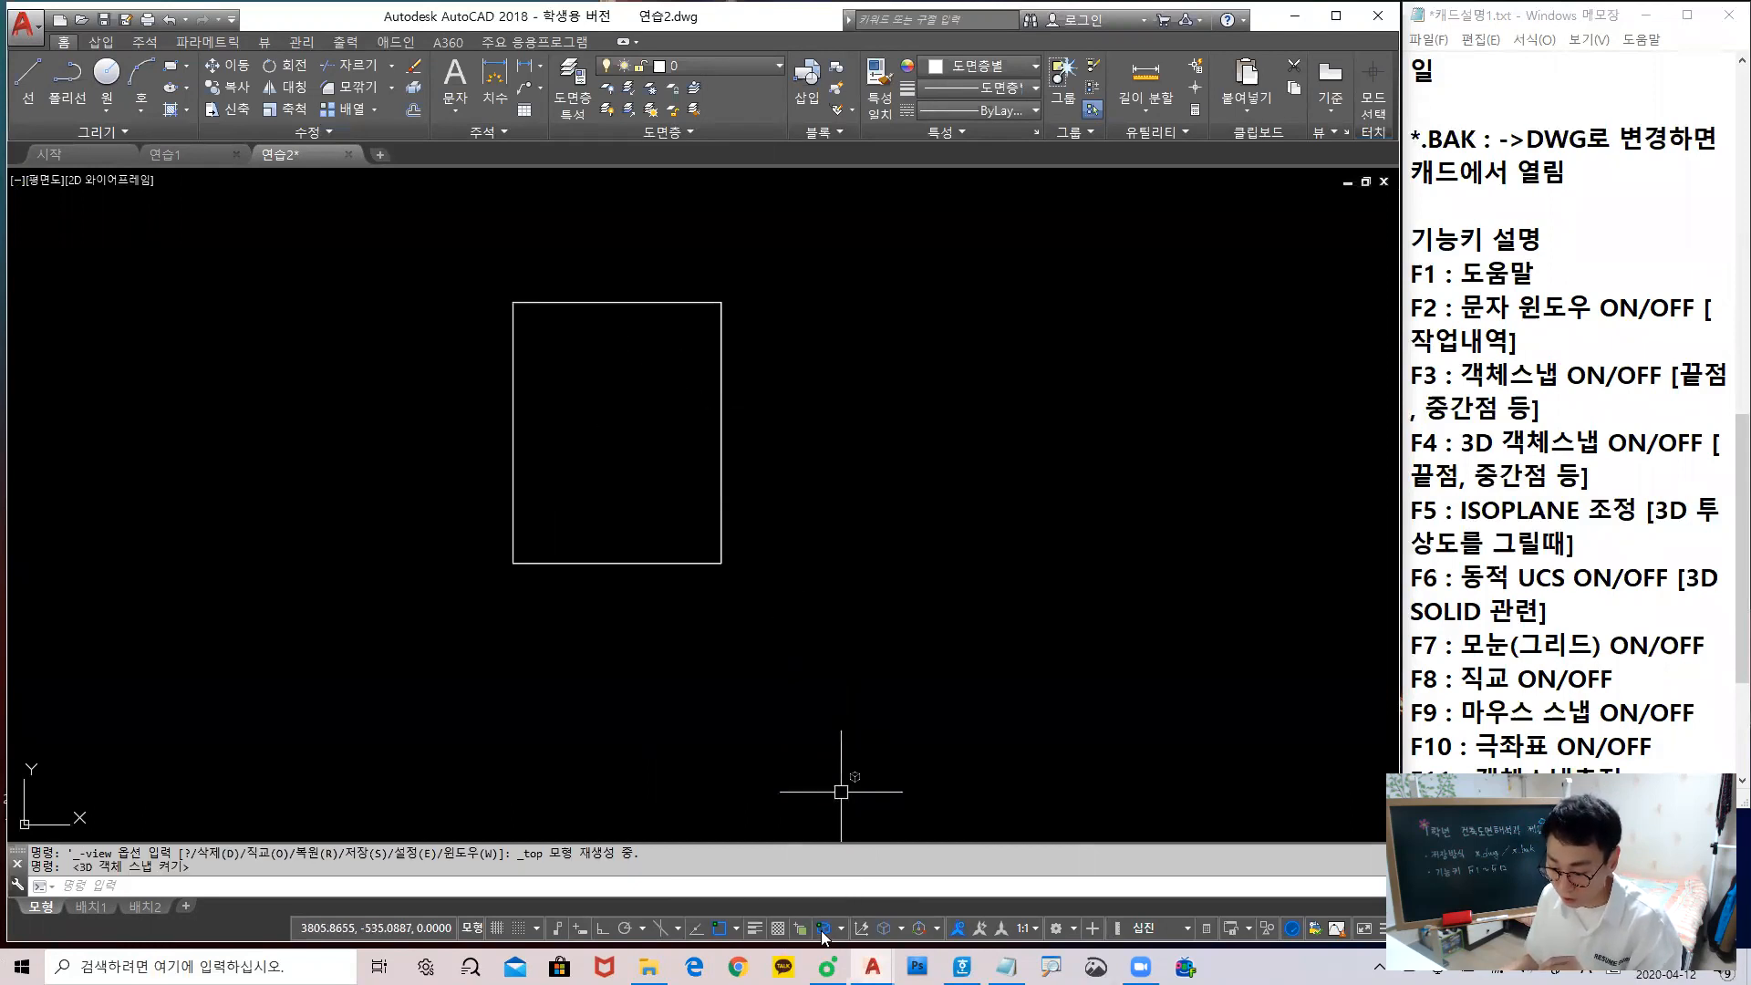
# Draw a line from the box's upper-right corner in plan, running diagonally up and away to the right
pyautogui.scroll(2, 716, 411)
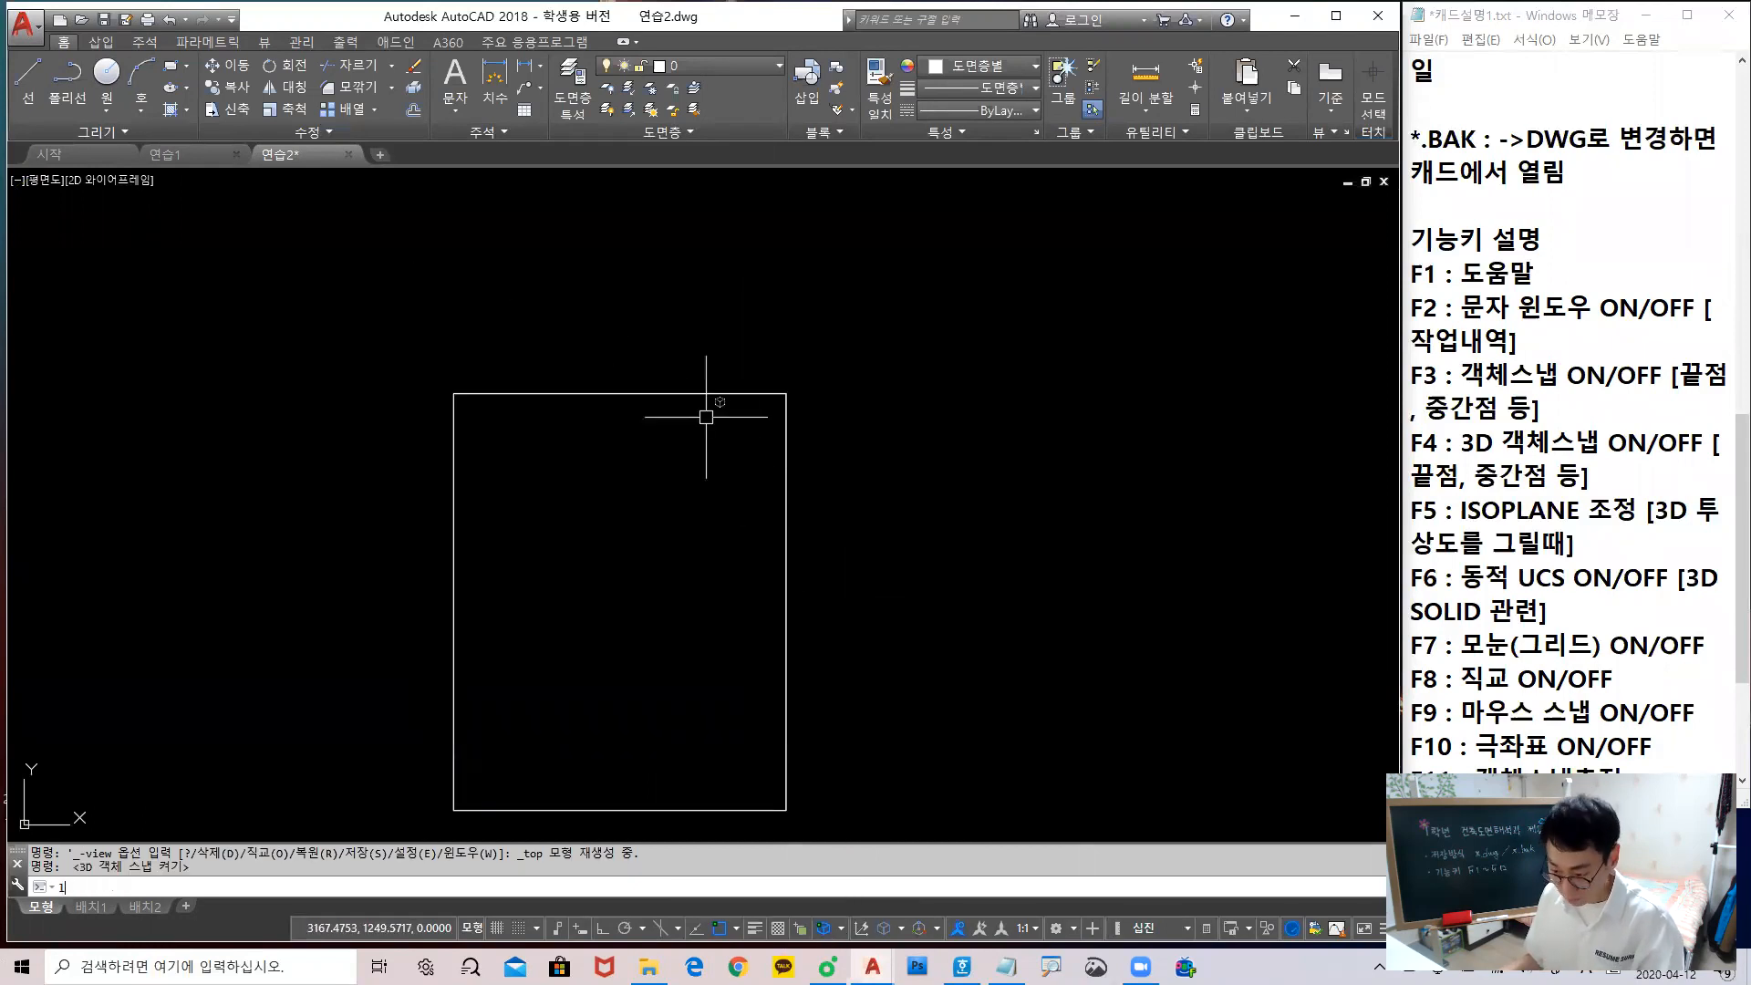
pyautogui.write('l')
pyautogui.press('Return')
pyautogui.click(786, 394)
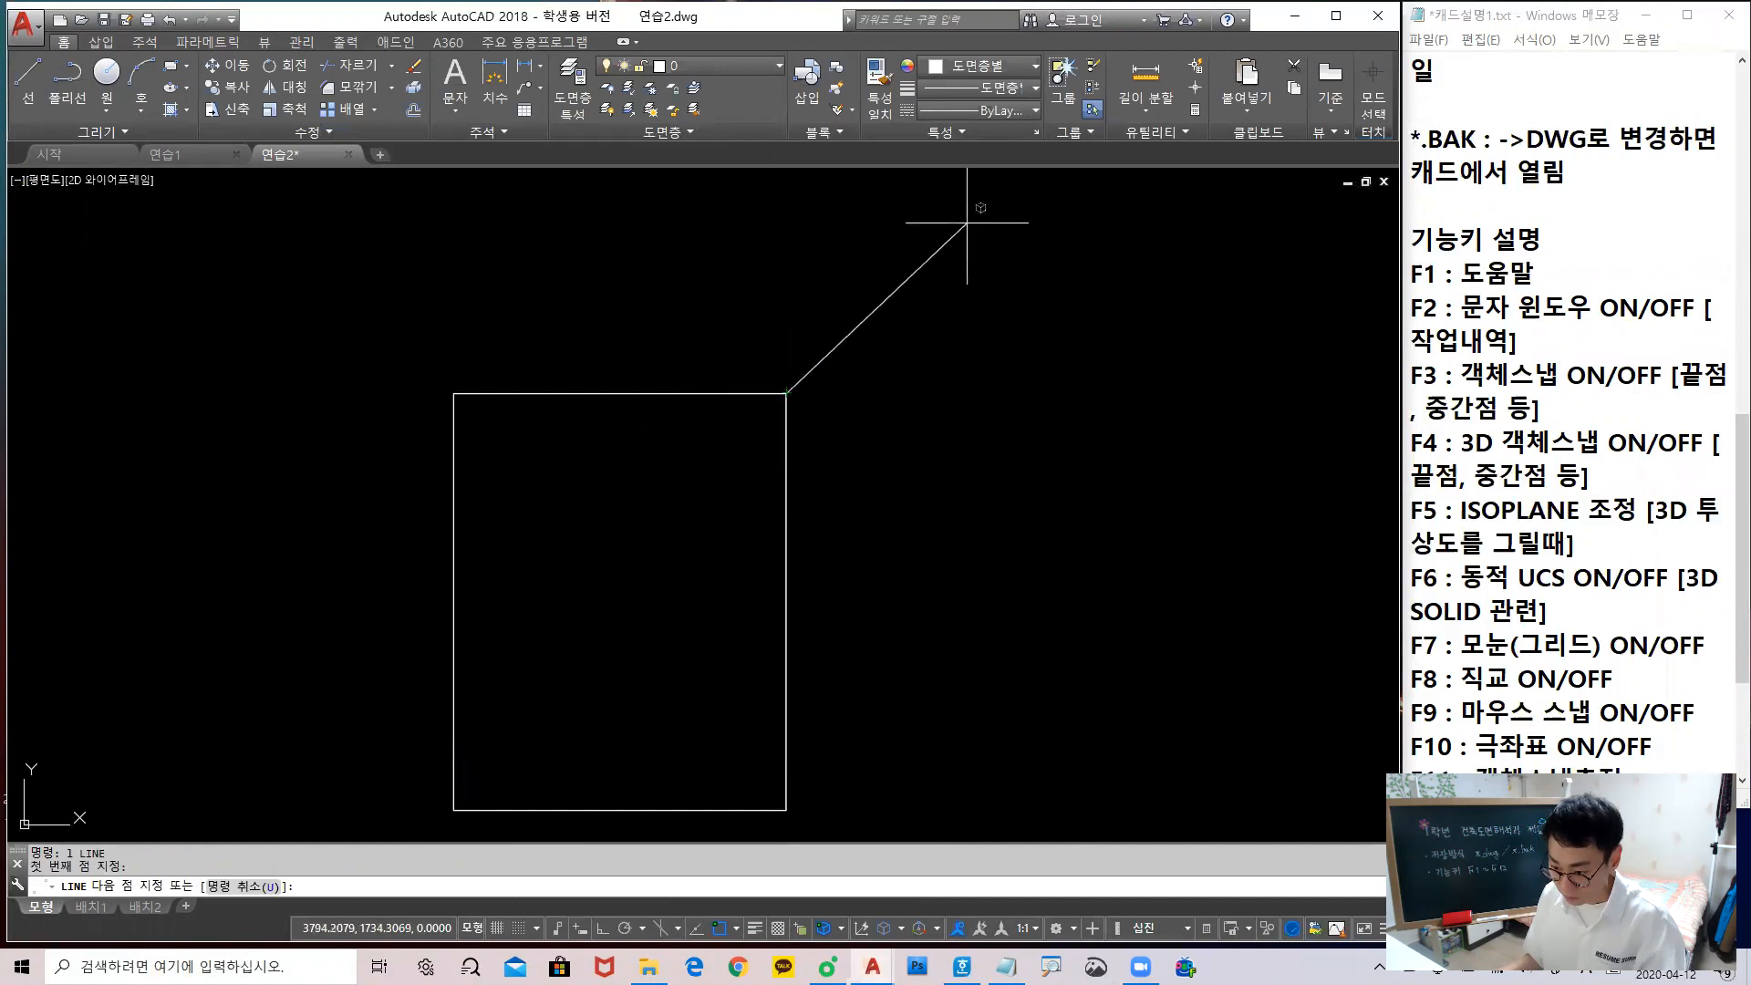
pyautogui.click(948, 264)
pyautogui.press('Return')
pyautogui.moveTo(876, 534); pyautogui.dragTo(853, 522, button='middle')
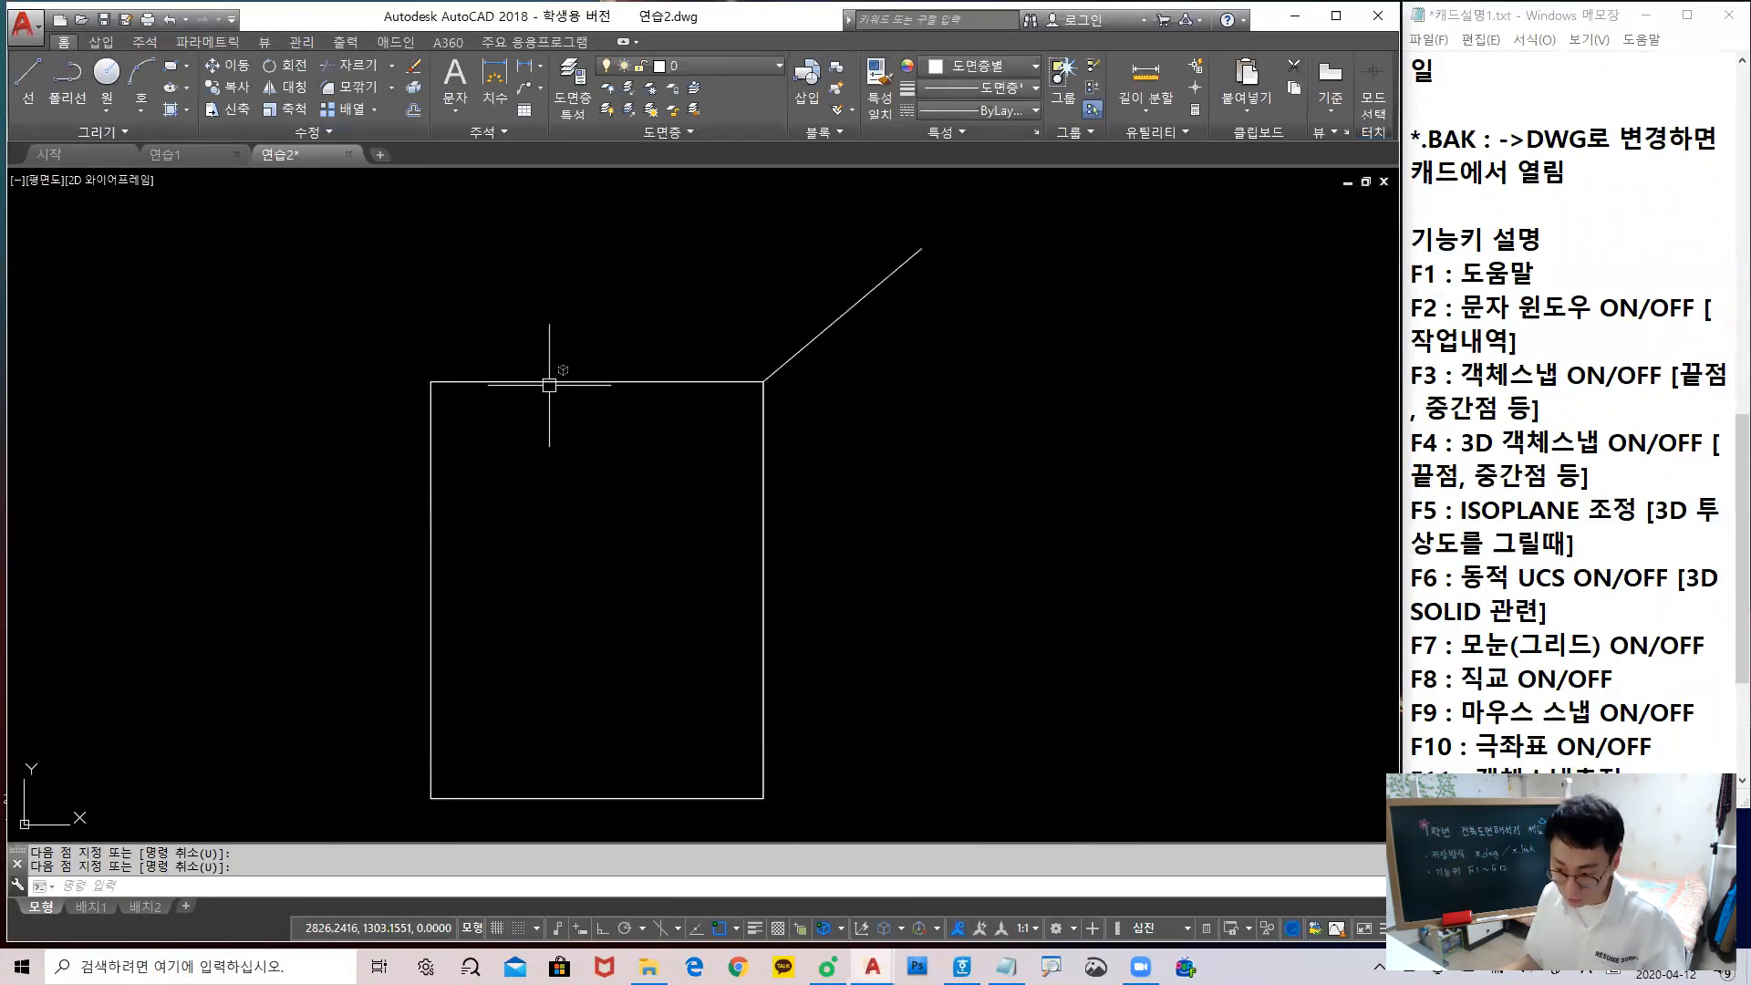
# Orbit the model to examine which box corner the line starts from, and return to the Top view
pyautogui.keyDown('shift'); pyautogui.moveTo(891, 505); pyautogui.dragTo(1077, 412, button='middle'); pyautogui.keyUp('shift')
pyautogui.moveTo(843, 416); pyautogui.dragTo(785, 320, button='middle')
pyautogui.keyDown('shift'); pyautogui.moveTo(860, 433); pyautogui.dragTo(913, 584, button='middle'); pyautogui.keyUp('shift')
pyautogui.moveTo(791, 441); pyautogui.dragTo(934, 540, button='middle')
pyautogui.keyDown('shift'); pyautogui.moveTo(848, 492); pyautogui.dragTo(931, 602, button='middle'); pyautogui.keyUp('shift')
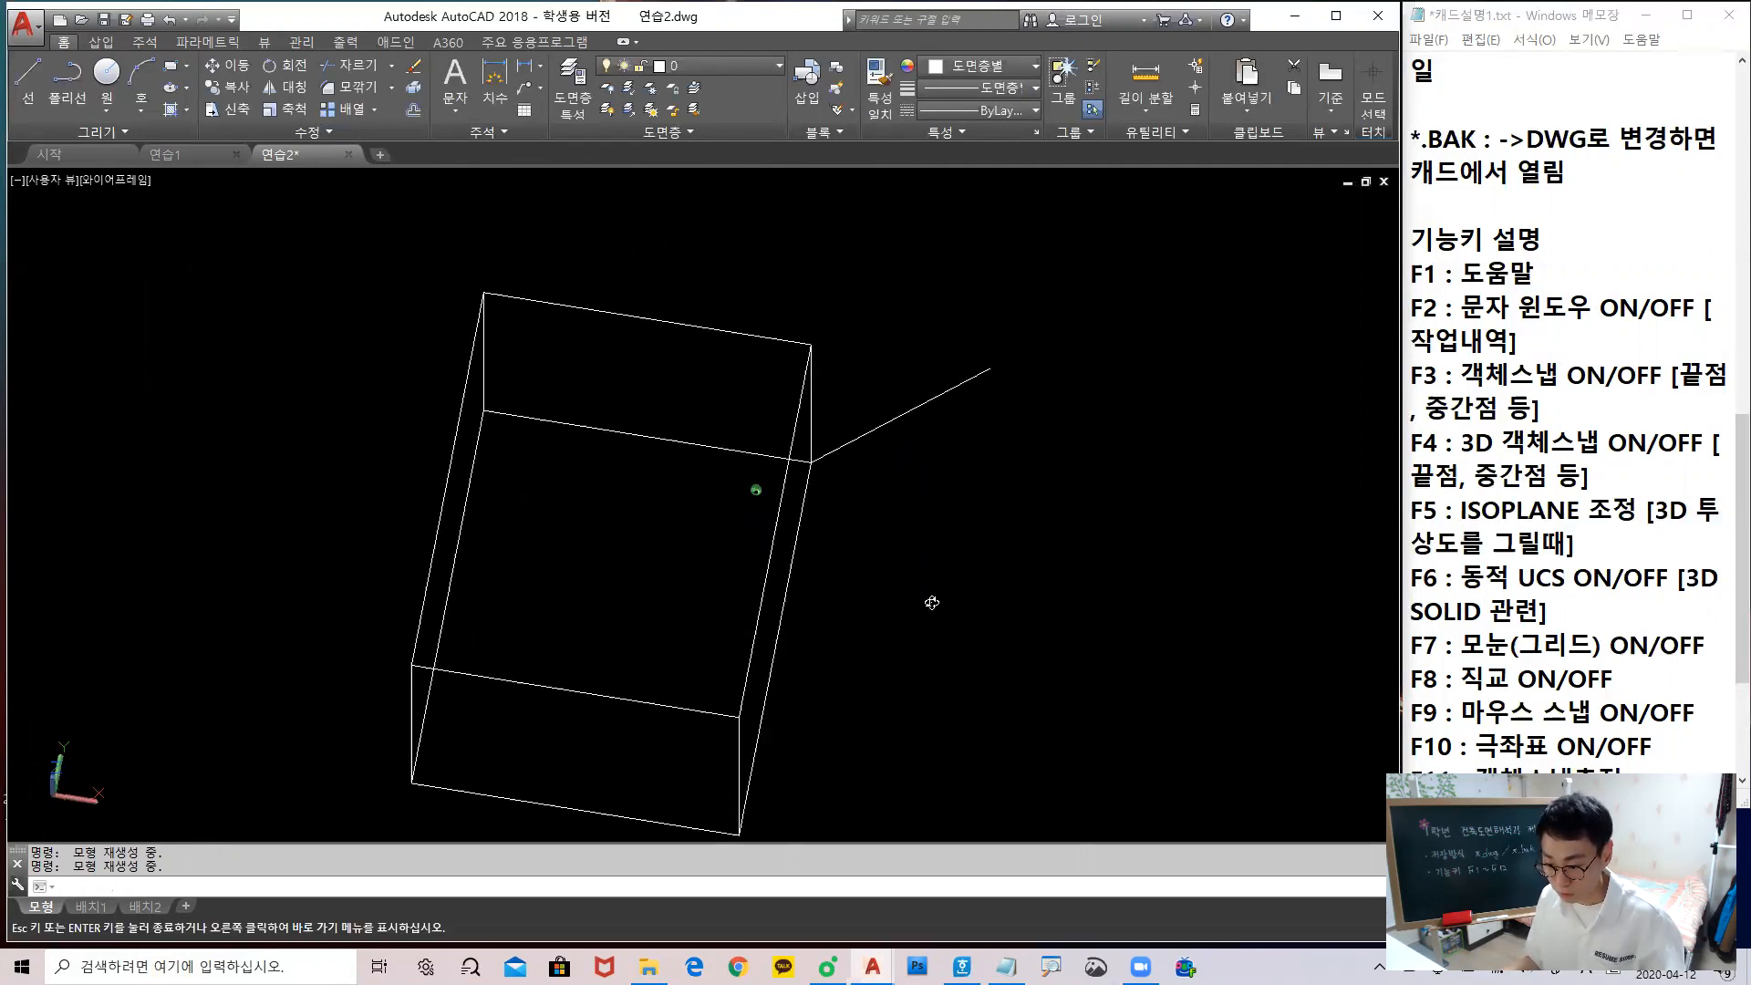
pyautogui.click(64, 181)
pyautogui.click(105, 224)
pyautogui.scroll(-4, 832, 393)
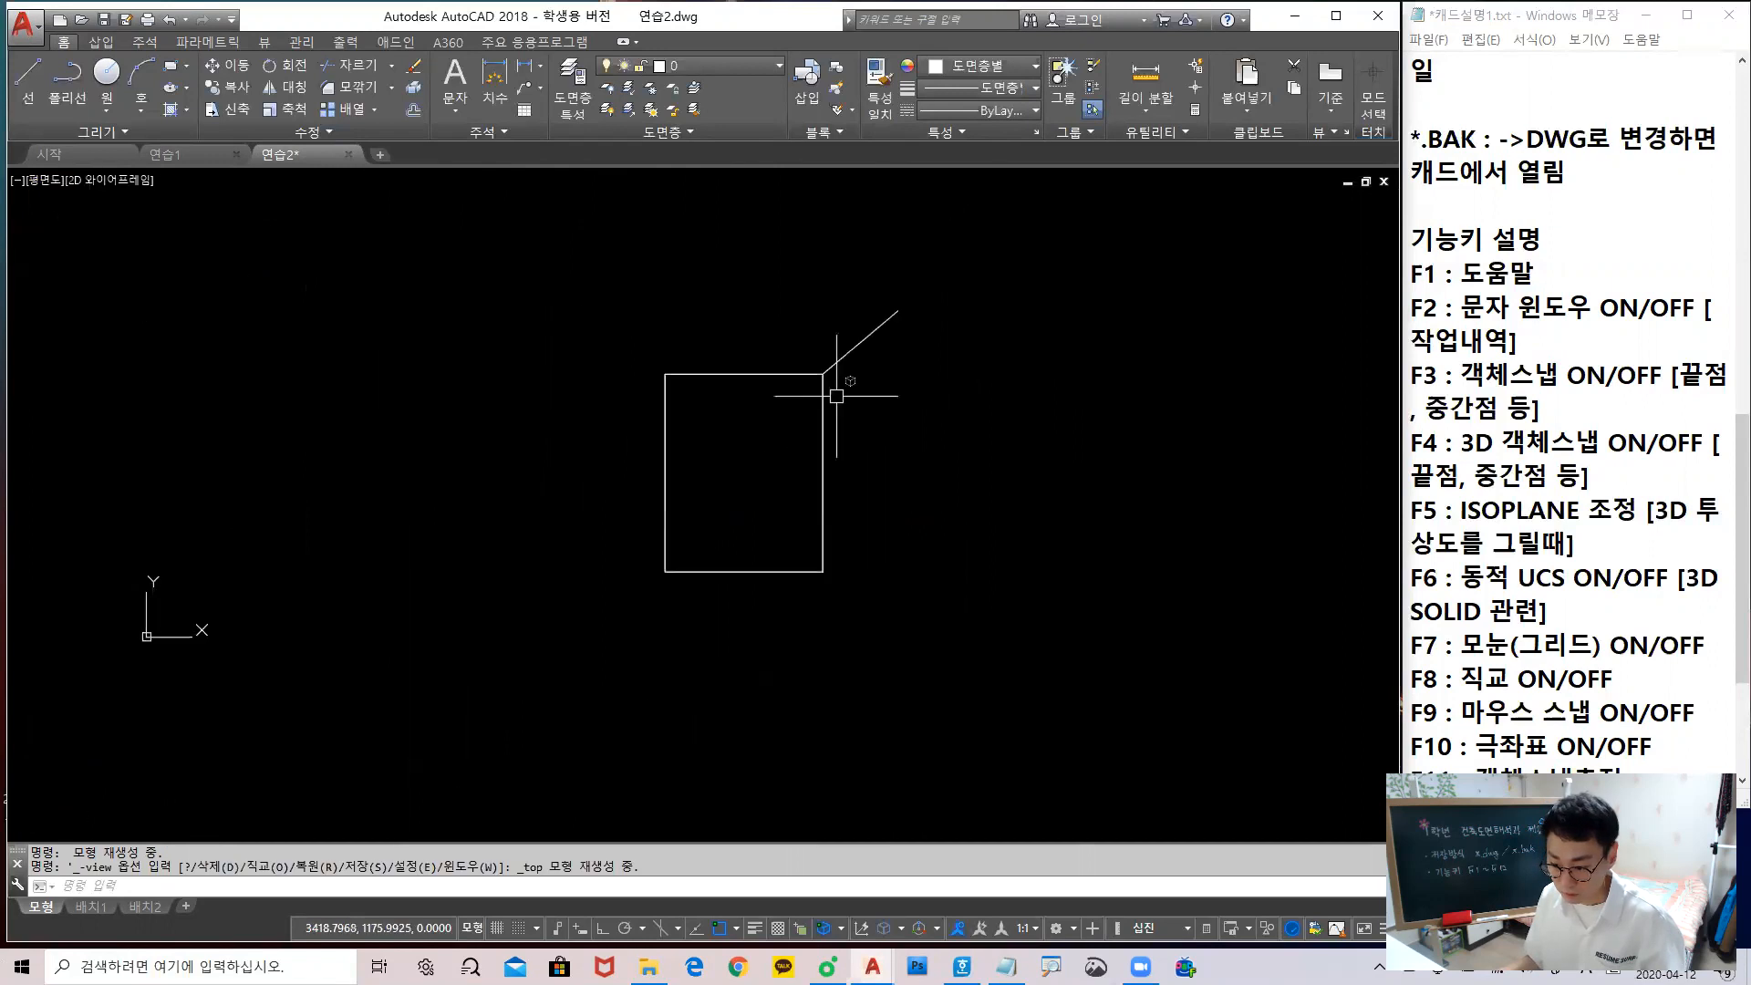
# Draw a second line from the box's upper-right plan corner diagonally up to the left, and orbit the view slightly
pyautogui.write('l')
pyautogui.press('Return')
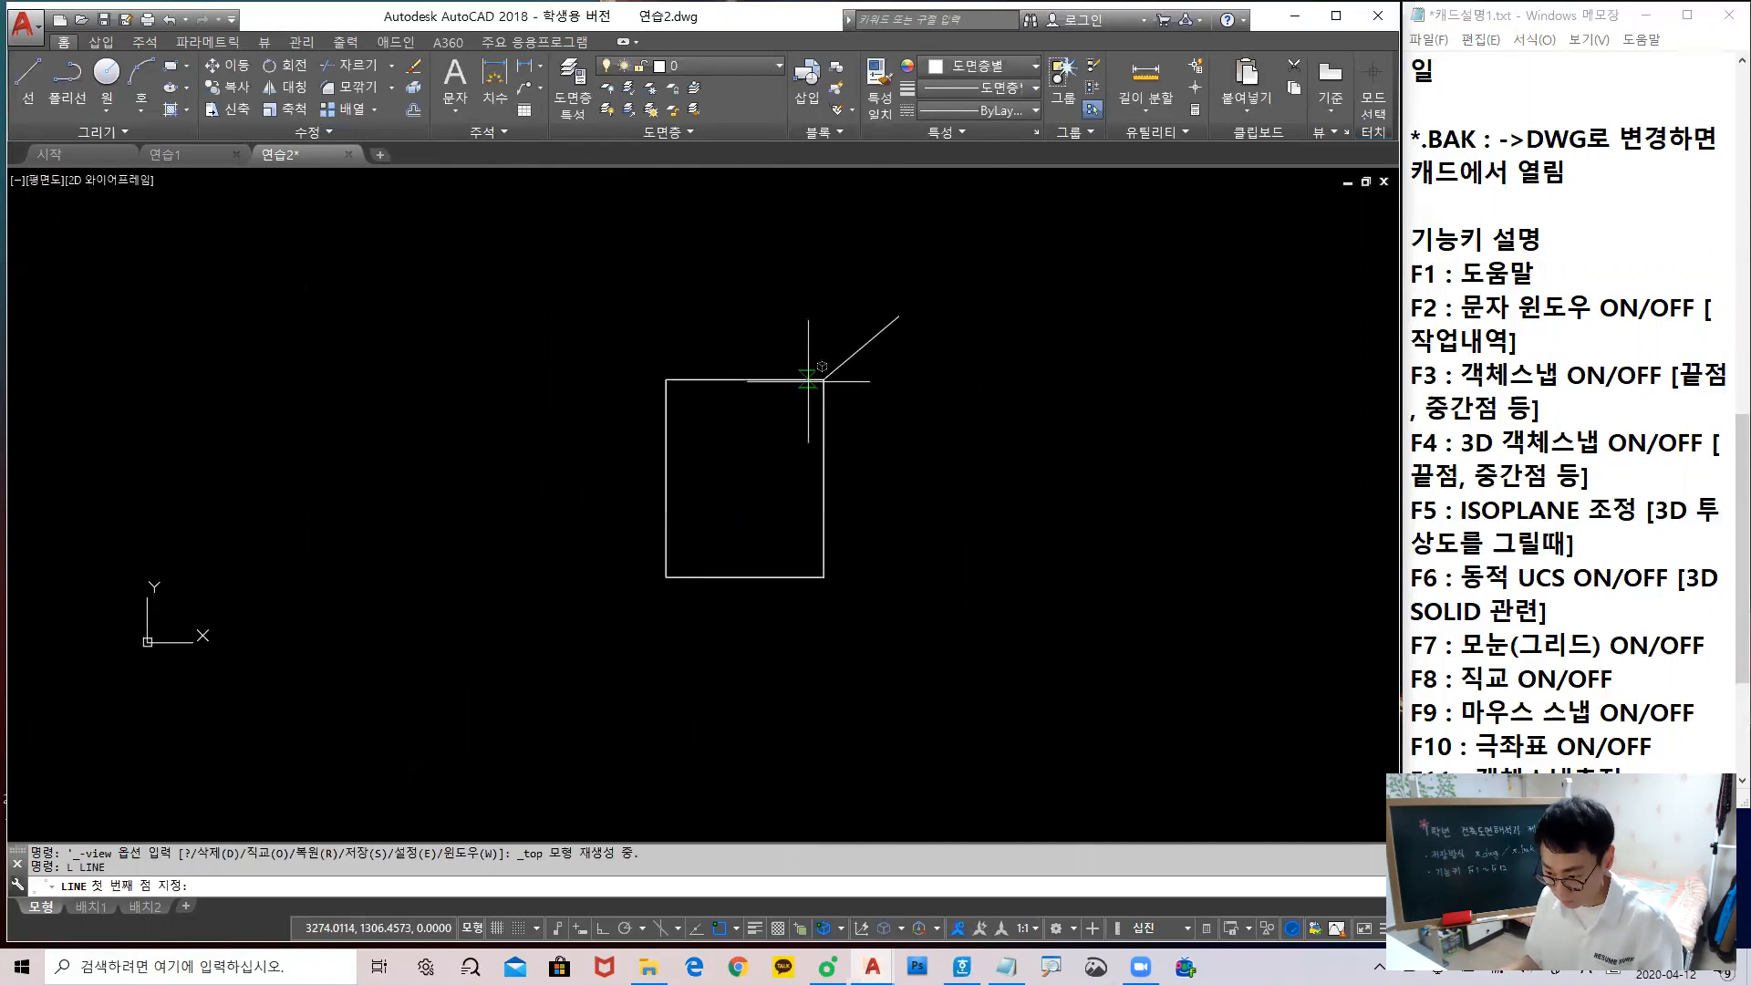
pyautogui.click(823, 379)
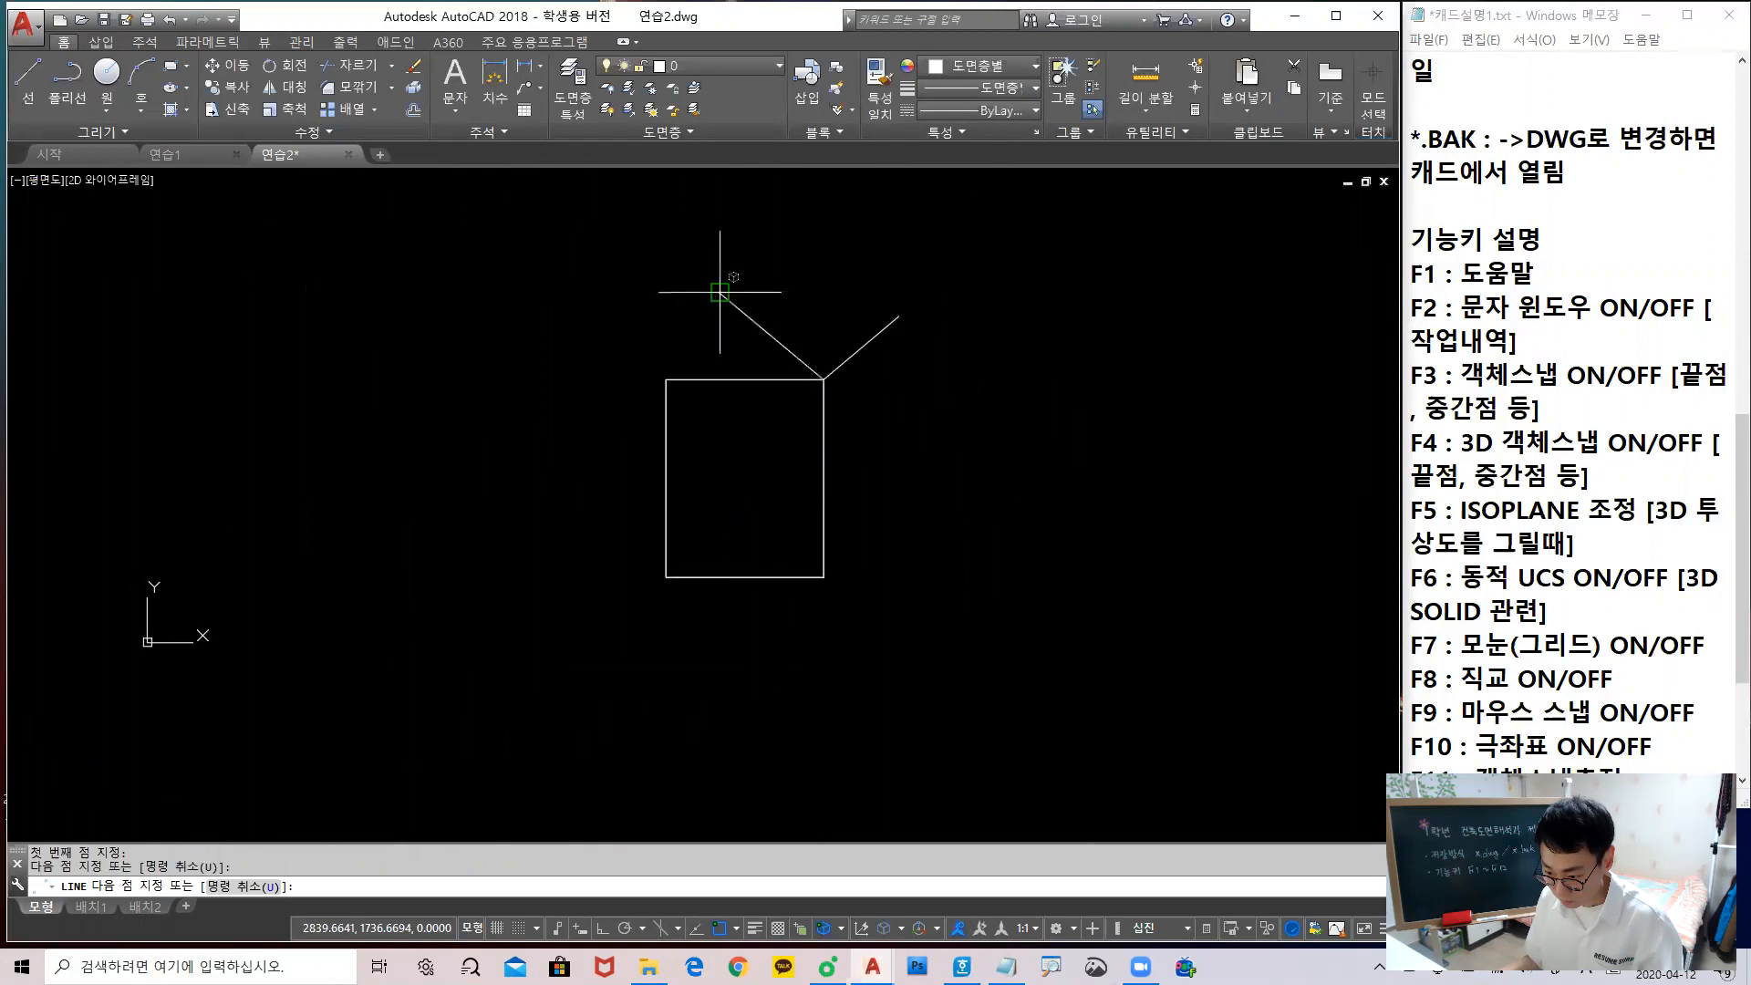
pyautogui.keyDown('shift'); pyautogui.moveTo(860, 392); pyautogui.dragTo(934, 489, button='middle'); pyautogui.keyUp('shift')
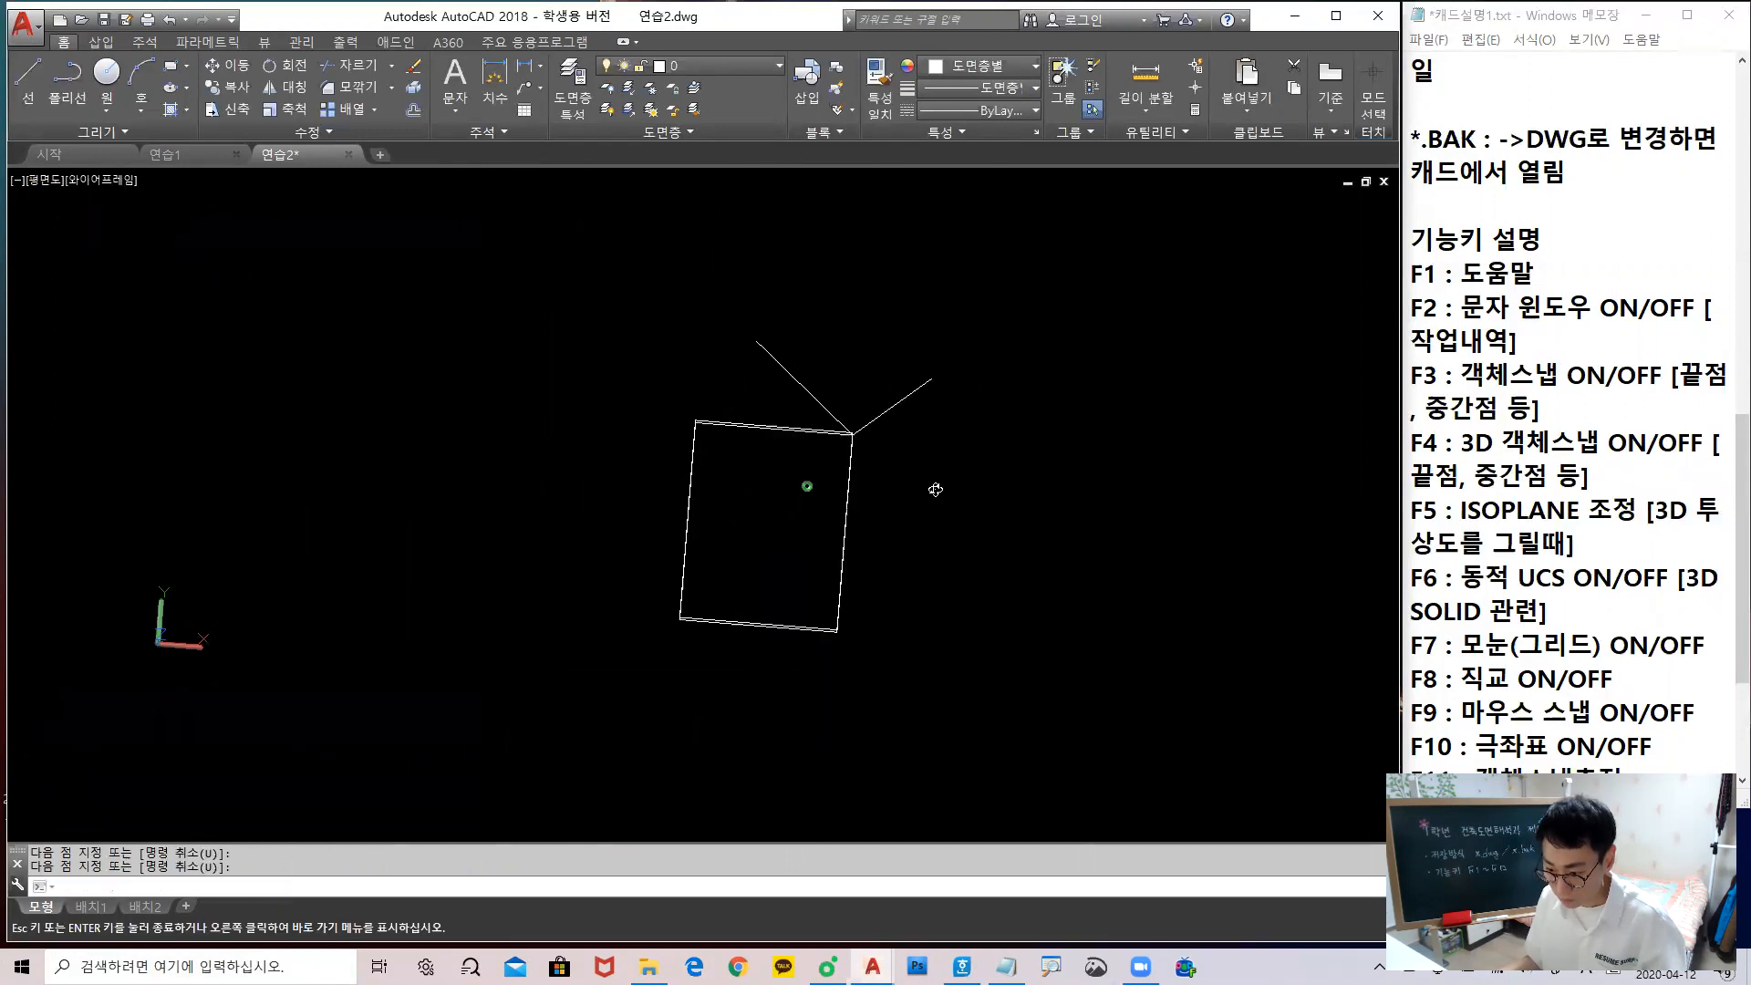
pyautogui.scroll(1, 931, 489)
pyautogui.press('Return')
# Draw two connected line segments from the box's upper-left corner in the tilted view, and orbit to a side angle to check them
pyautogui.write('1')
pyautogui.press('Return')
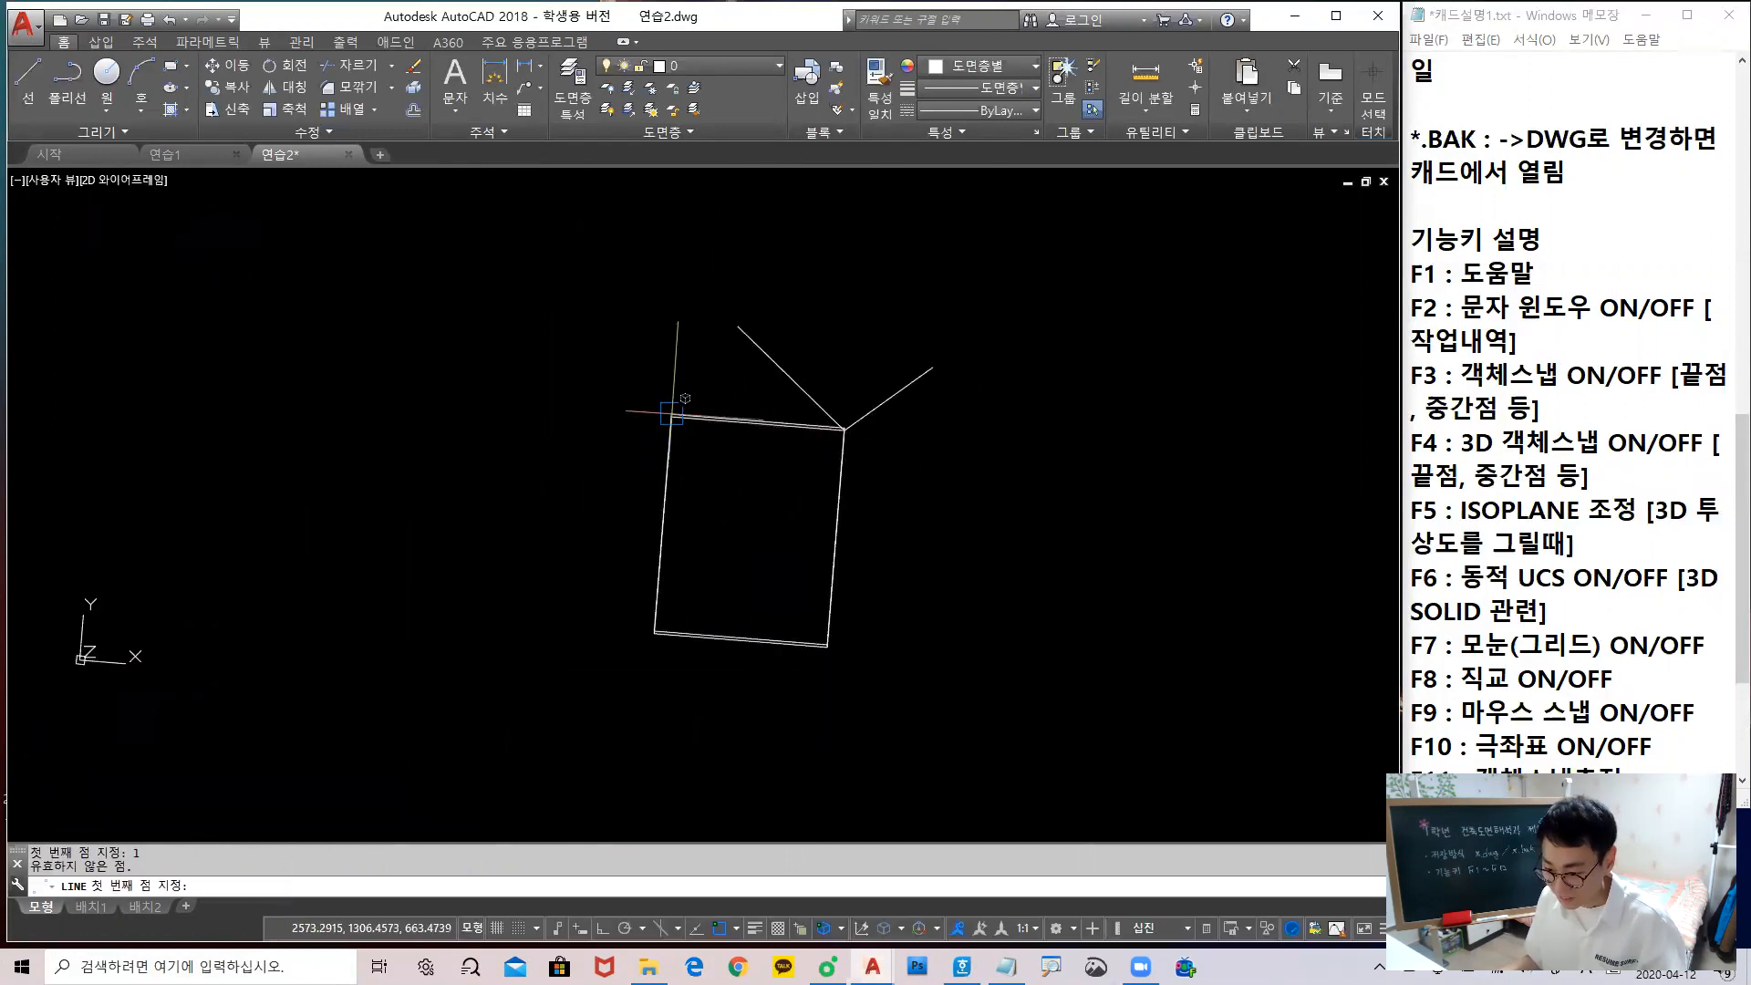
pyautogui.click(671, 415)
pyautogui.click(518, 301)
pyautogui.click(525, 479)
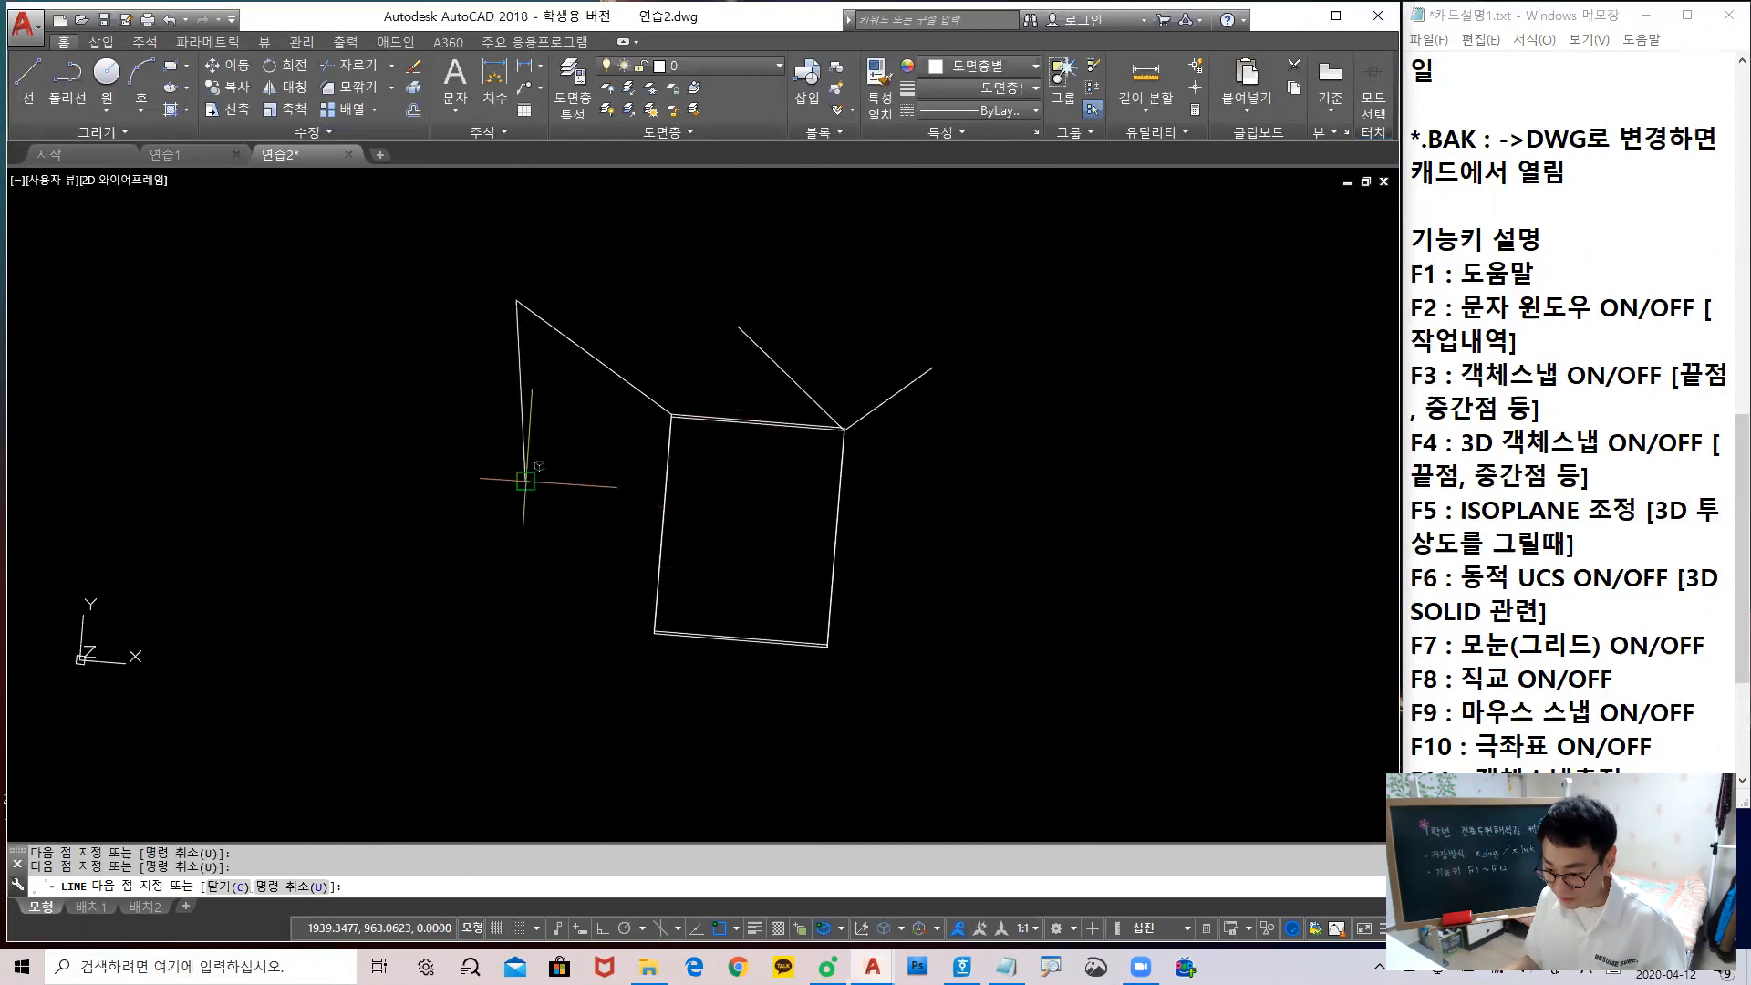
pyautogui.keyDown('shift'); pyautogui.moveTo(691, 522); pyautogui.dragTo(974, 340, button='middle'); pyautogui.keyUp('shift')
pyautogui.press('Escape')
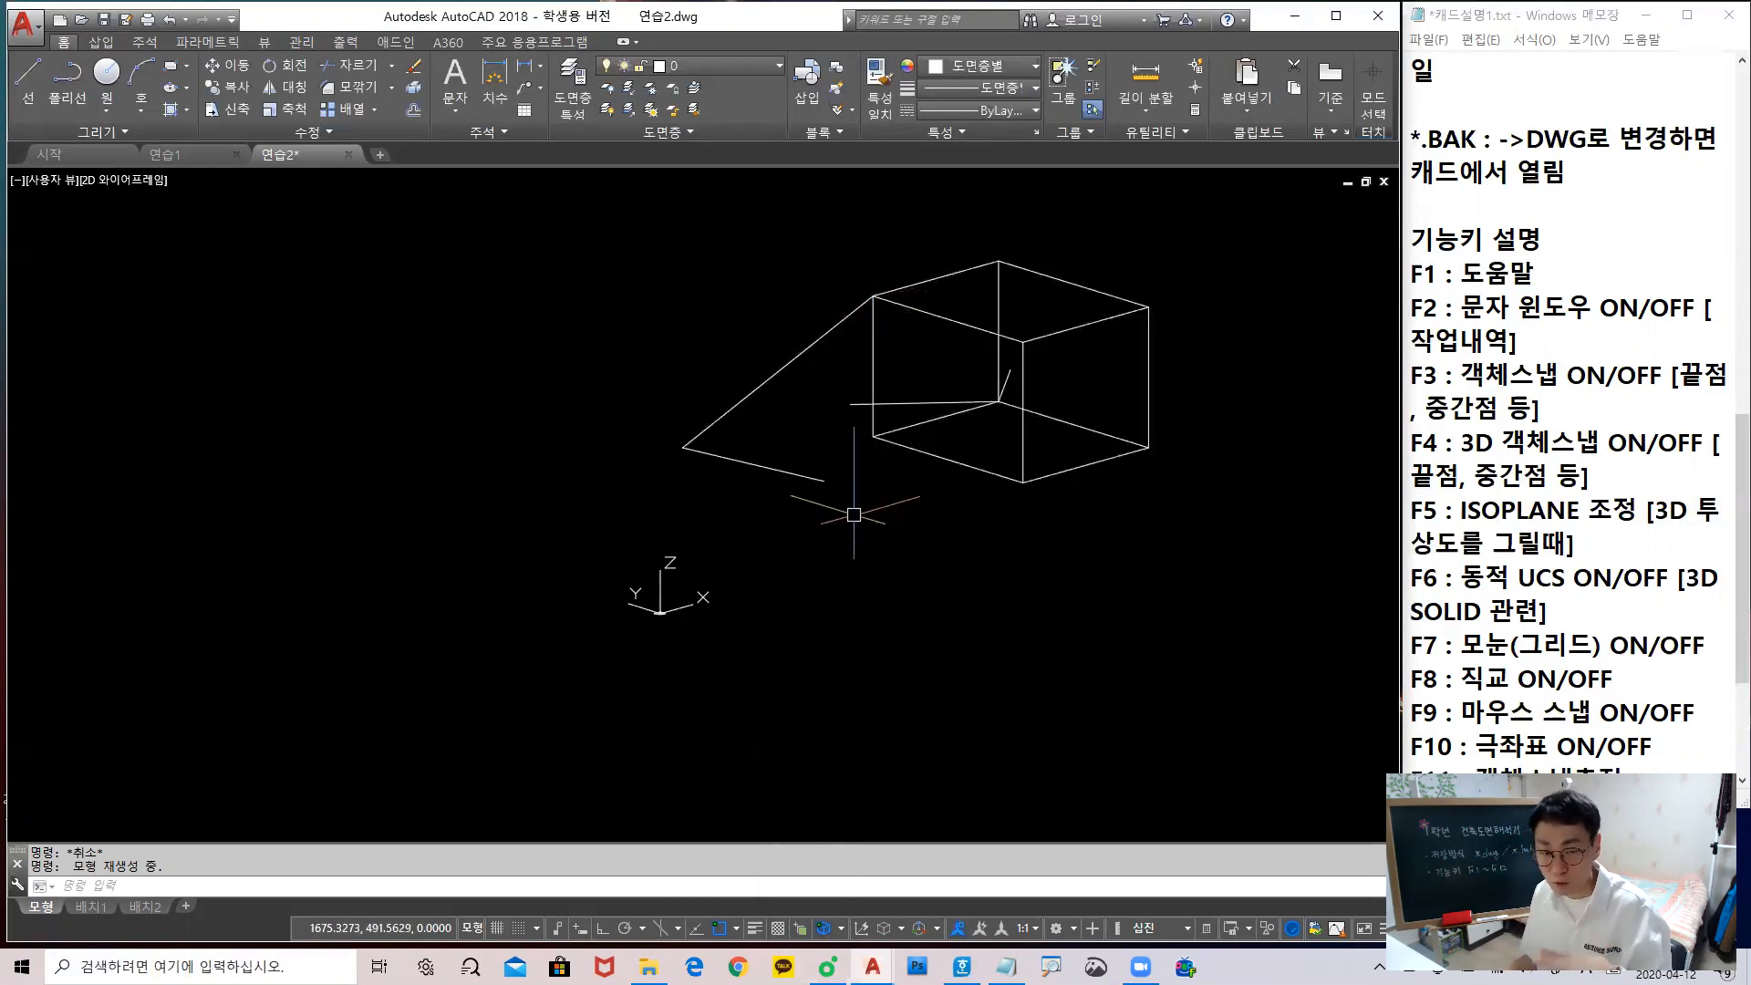
# Compare the lines' attachment points in the Top view and an orbited view, and turn 3D object snap off
pyautogui.click(58, 185)
pyautogui.click(108, 225)
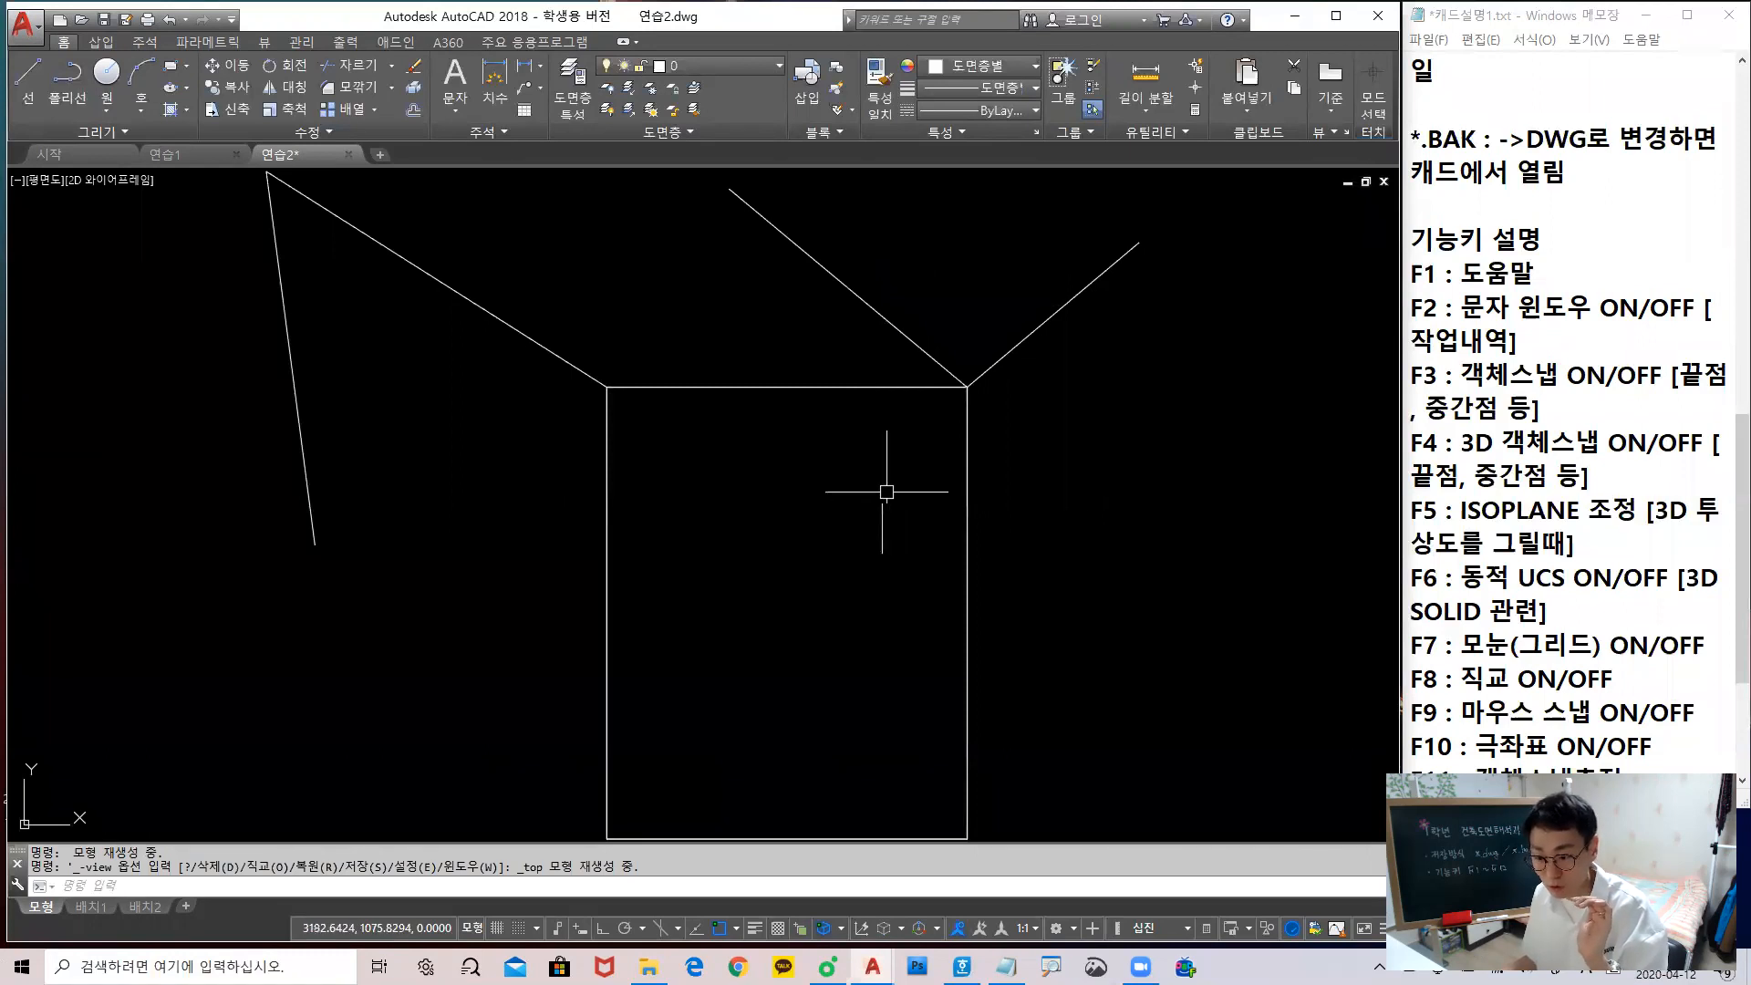
pyautogui.moveTo(731, 422); pyautogui.dragTo(741, 531, button='middle')
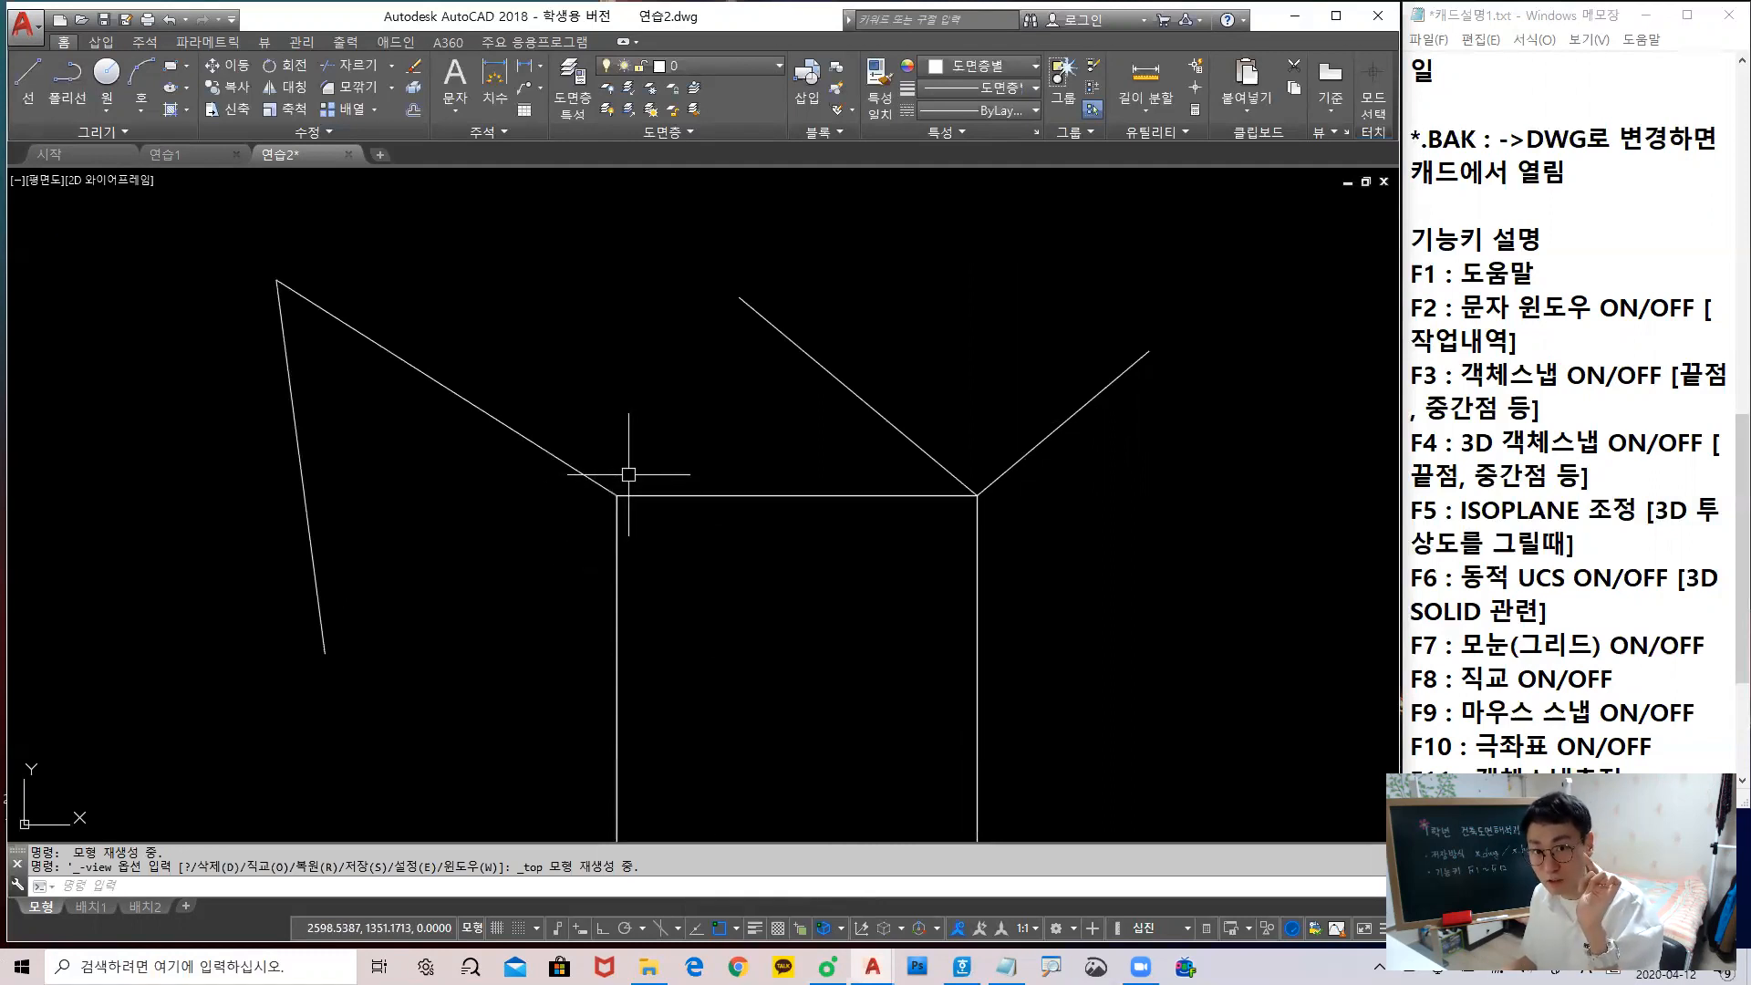
pyautogui.keyDown('shift'); pyautogui.moveTo(567, 555); pyautogui.dragTo(629, 387, button='middle'); pyautogui.keyUp('shift')
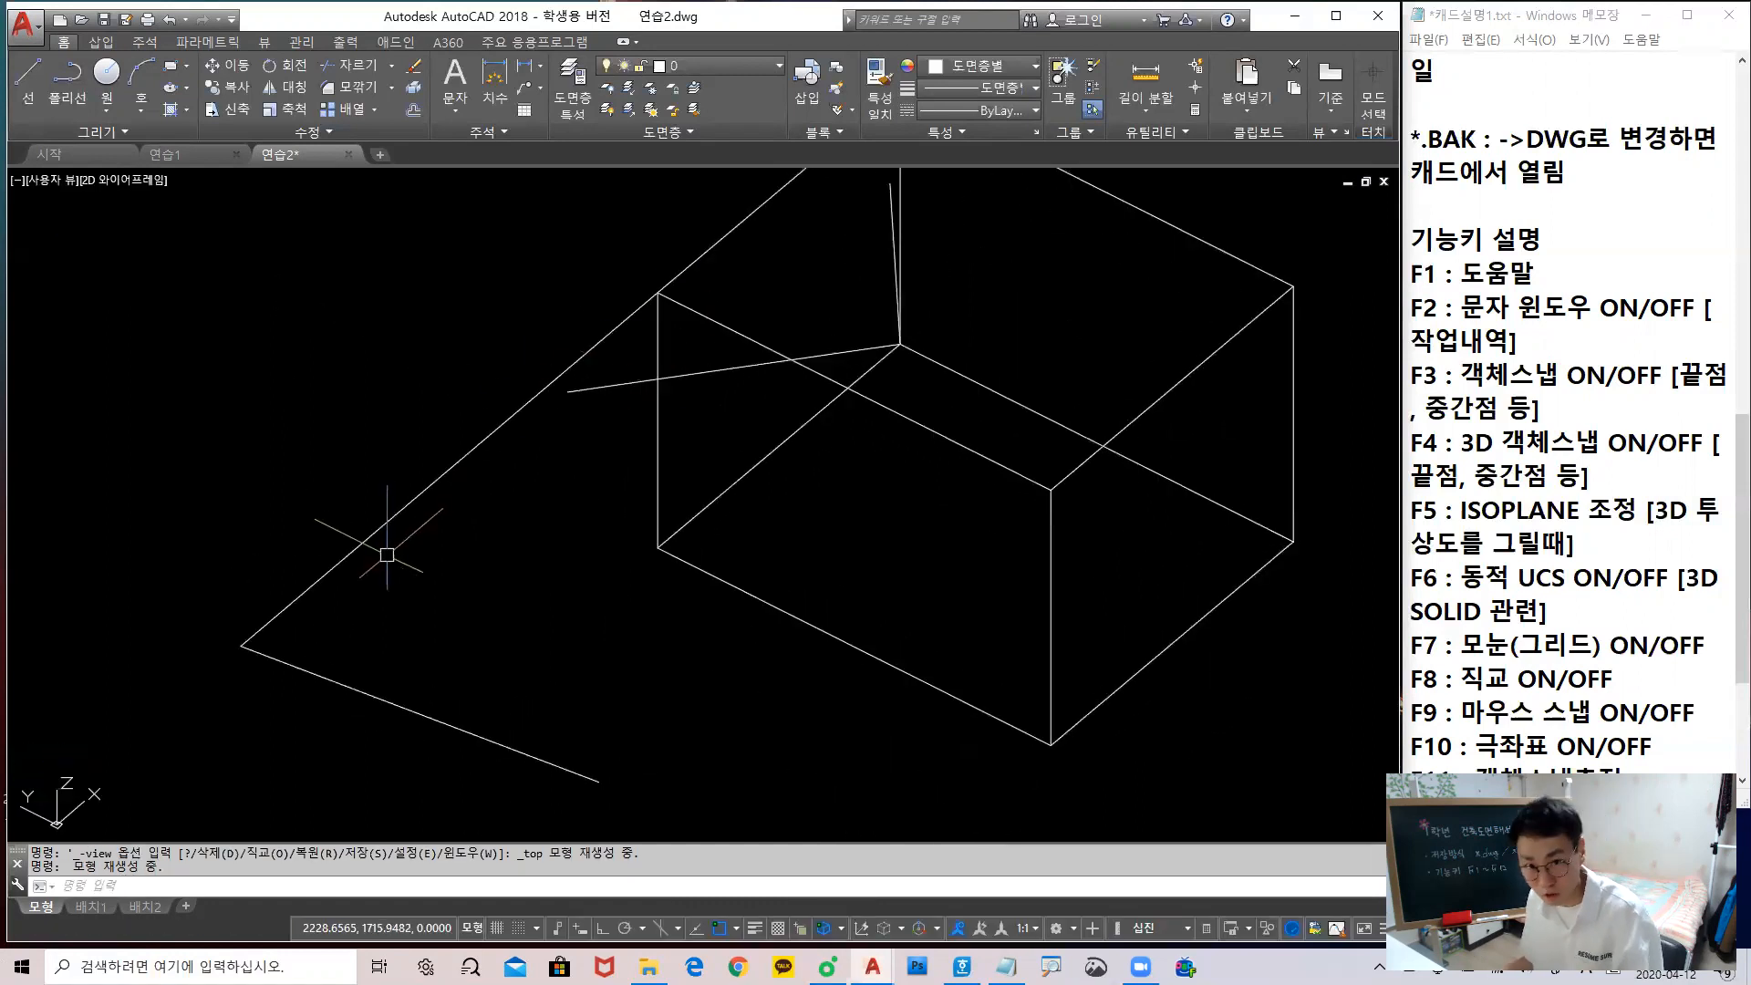
pyautogui.click(825, 927)
pyautogui.scroll(-5, 638, 438)
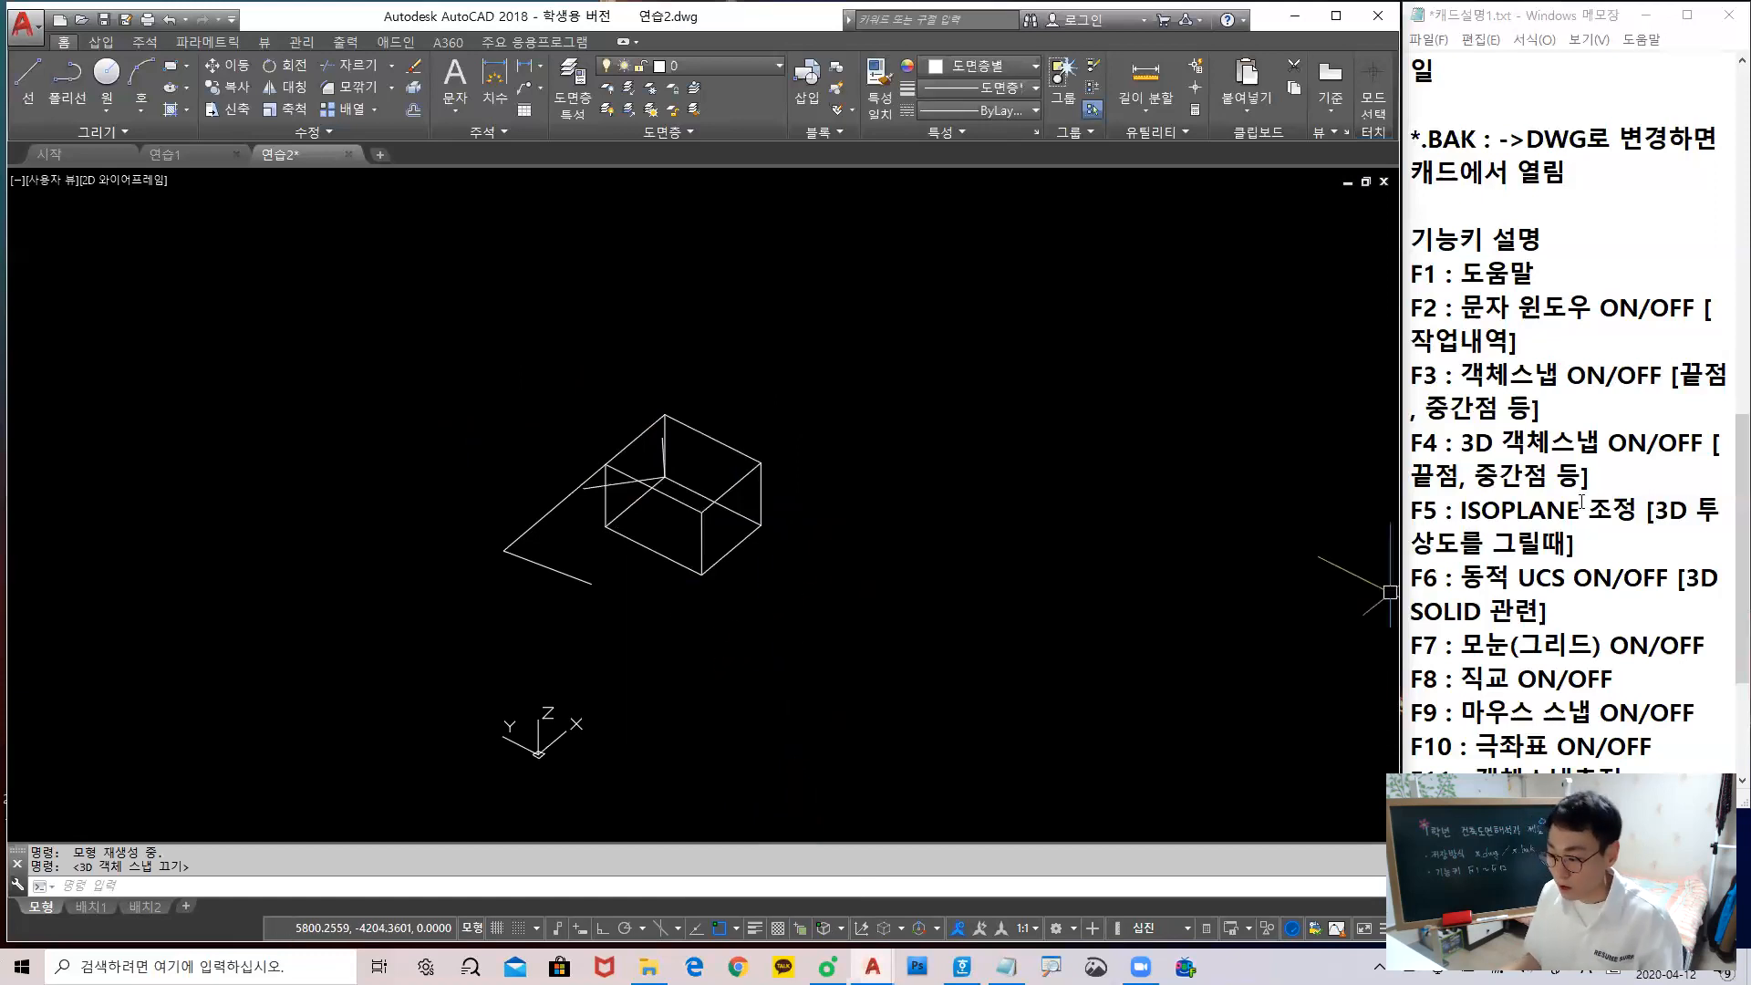
pyautogui.click(1629, 480)
pyautogui.scroll(-1, 1605, 465)
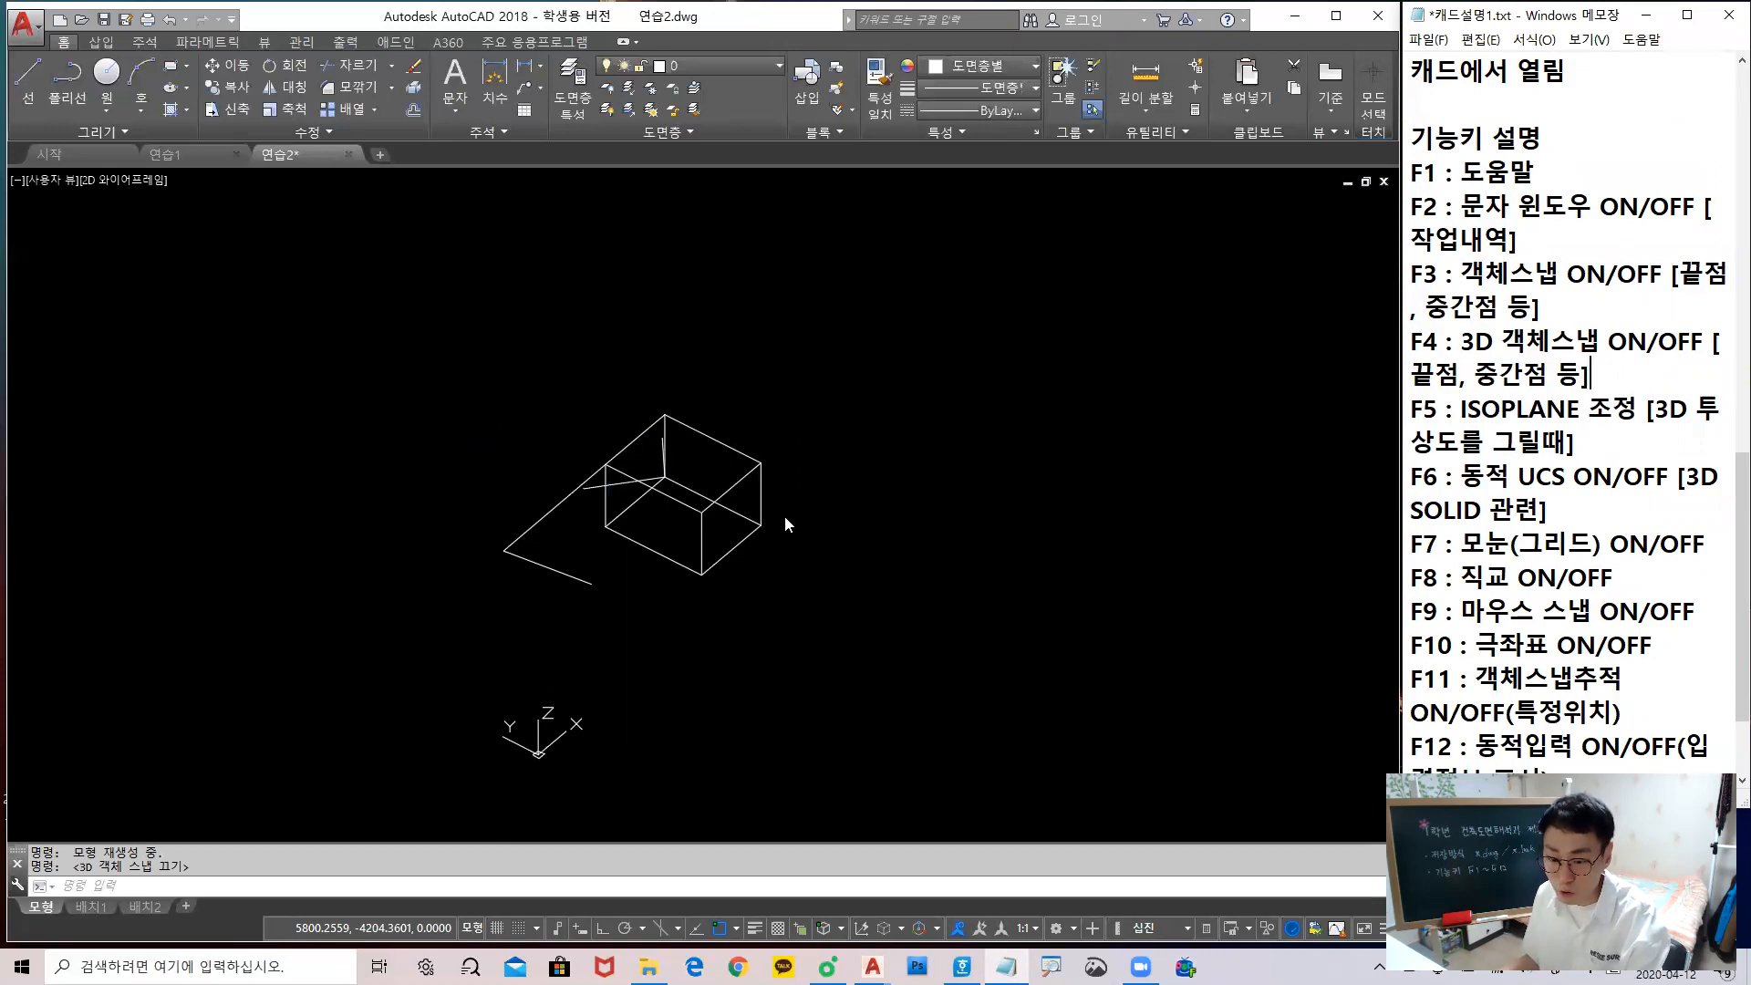
pyautogui.press('F5')
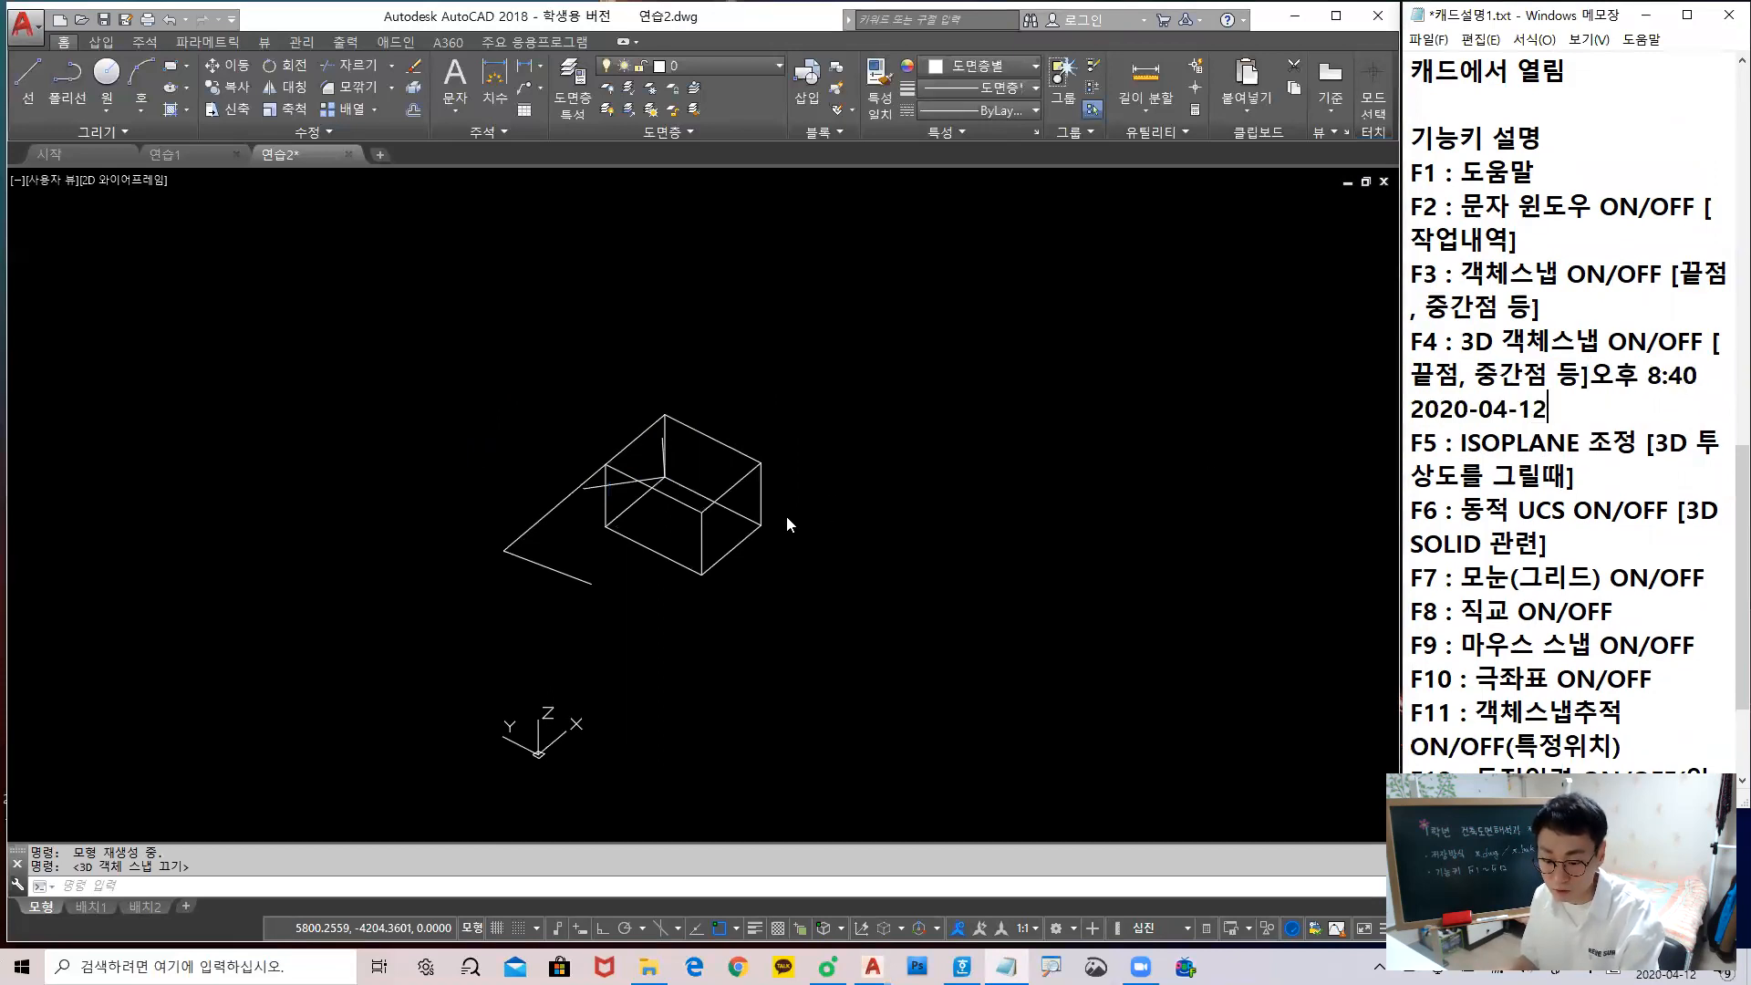
pyautogui.click(816, 513)
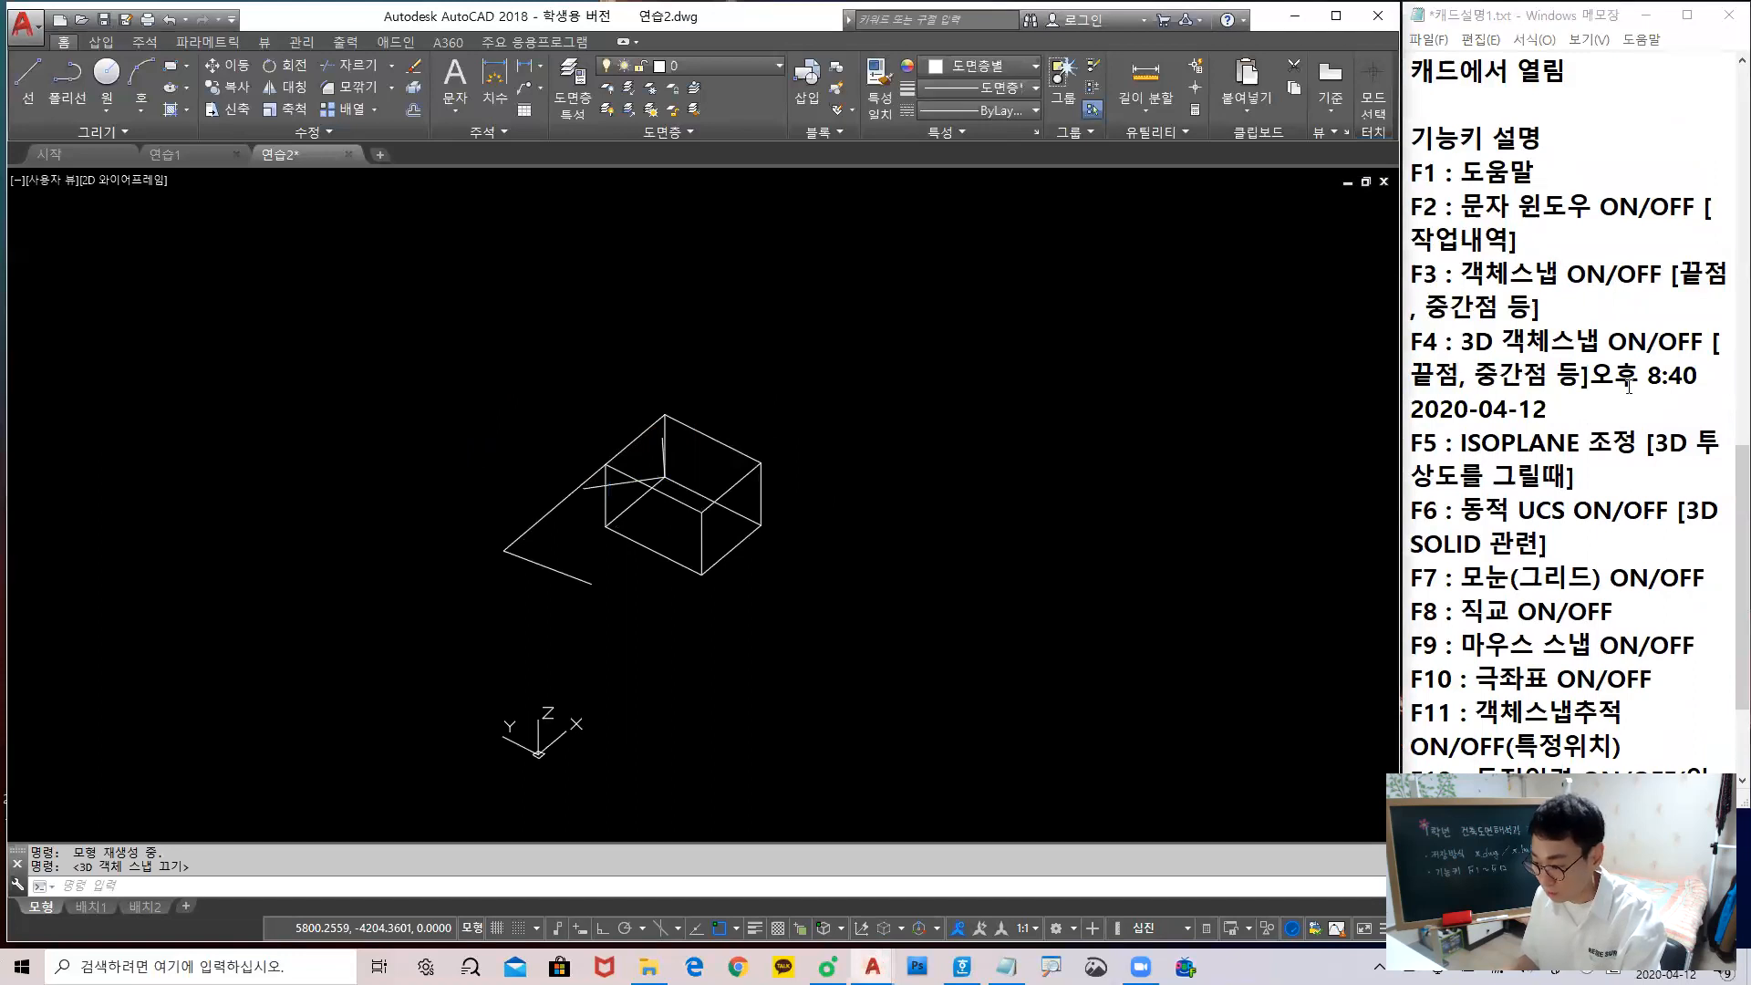
pyautogui.moveTo(1592, 374); pyautogui.dragTo(1610, 401)
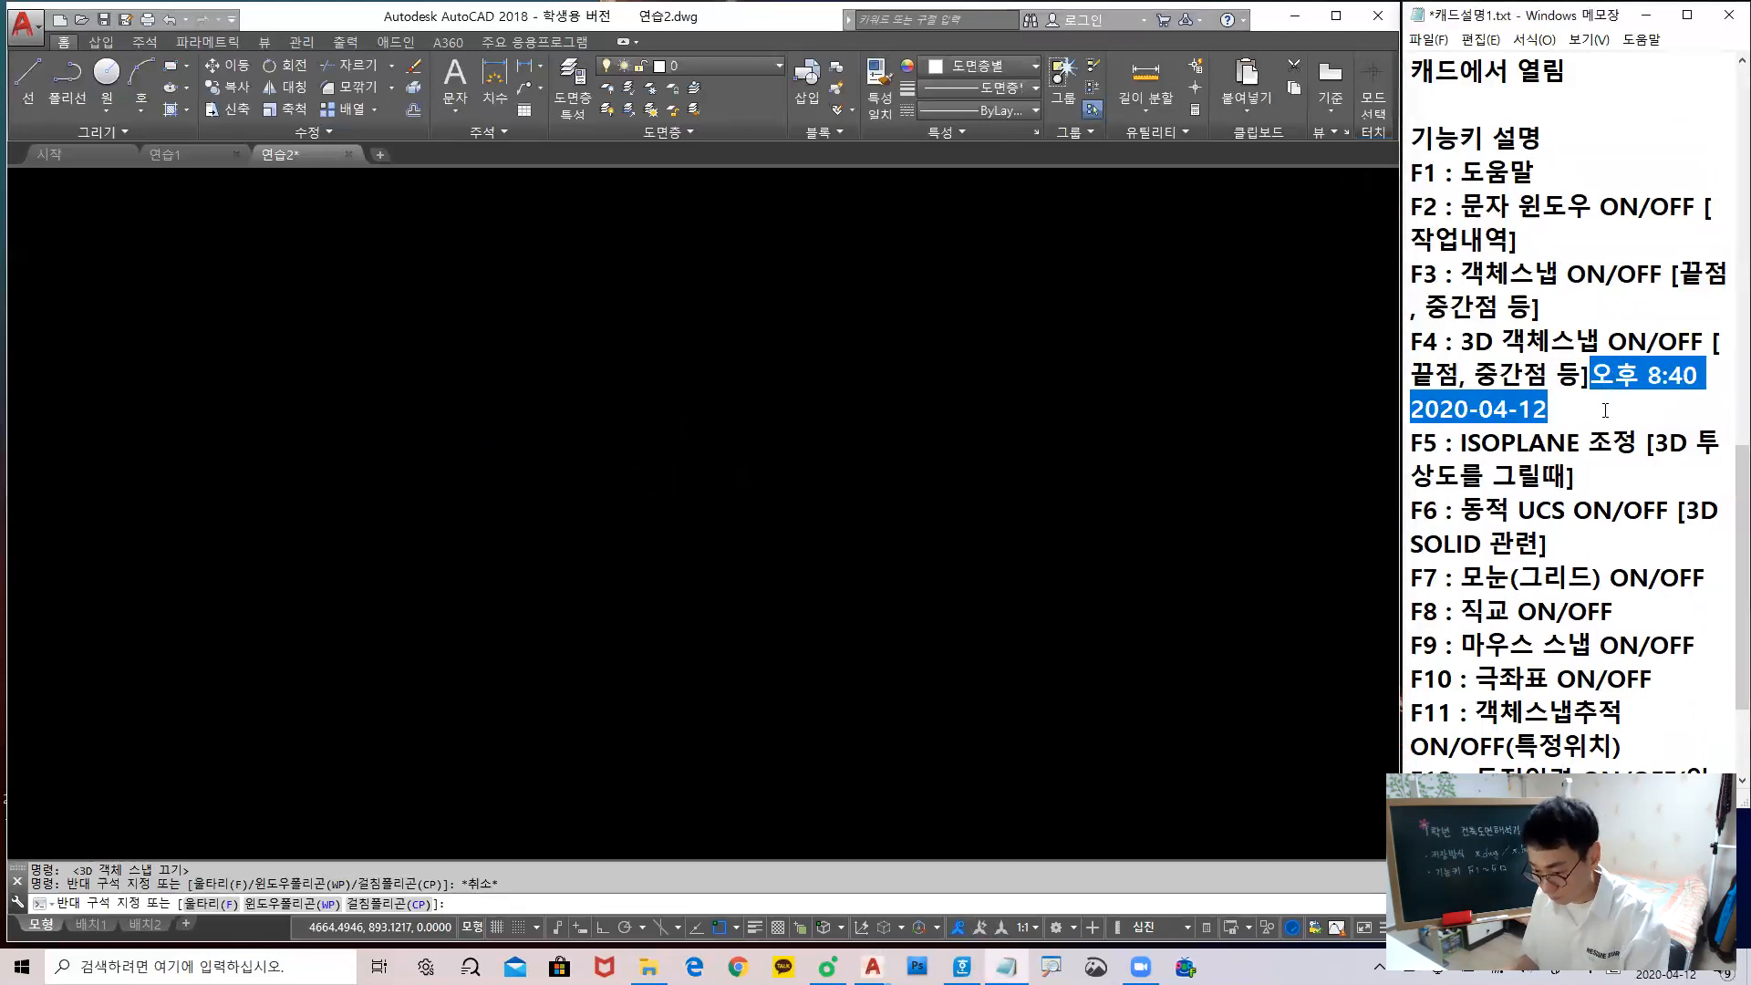
pyautogui.press('BackSpace')
# Return to the drawing and cycle the isoplane to Top and on to Right
pyautogui.click(805, 422)
pyautogui.scroll(-3, 777, 435)
pyautogui.click(767, 410)
pyautogui.moveTo(785, 438)
pyautogui.mouseDown(button='middle')
pyautogui.moveTo(772, 420)
pyautogui.moveTo(724, 445)
pyautogui.mouseUp(button='middle')
pyautogui.press('F5')
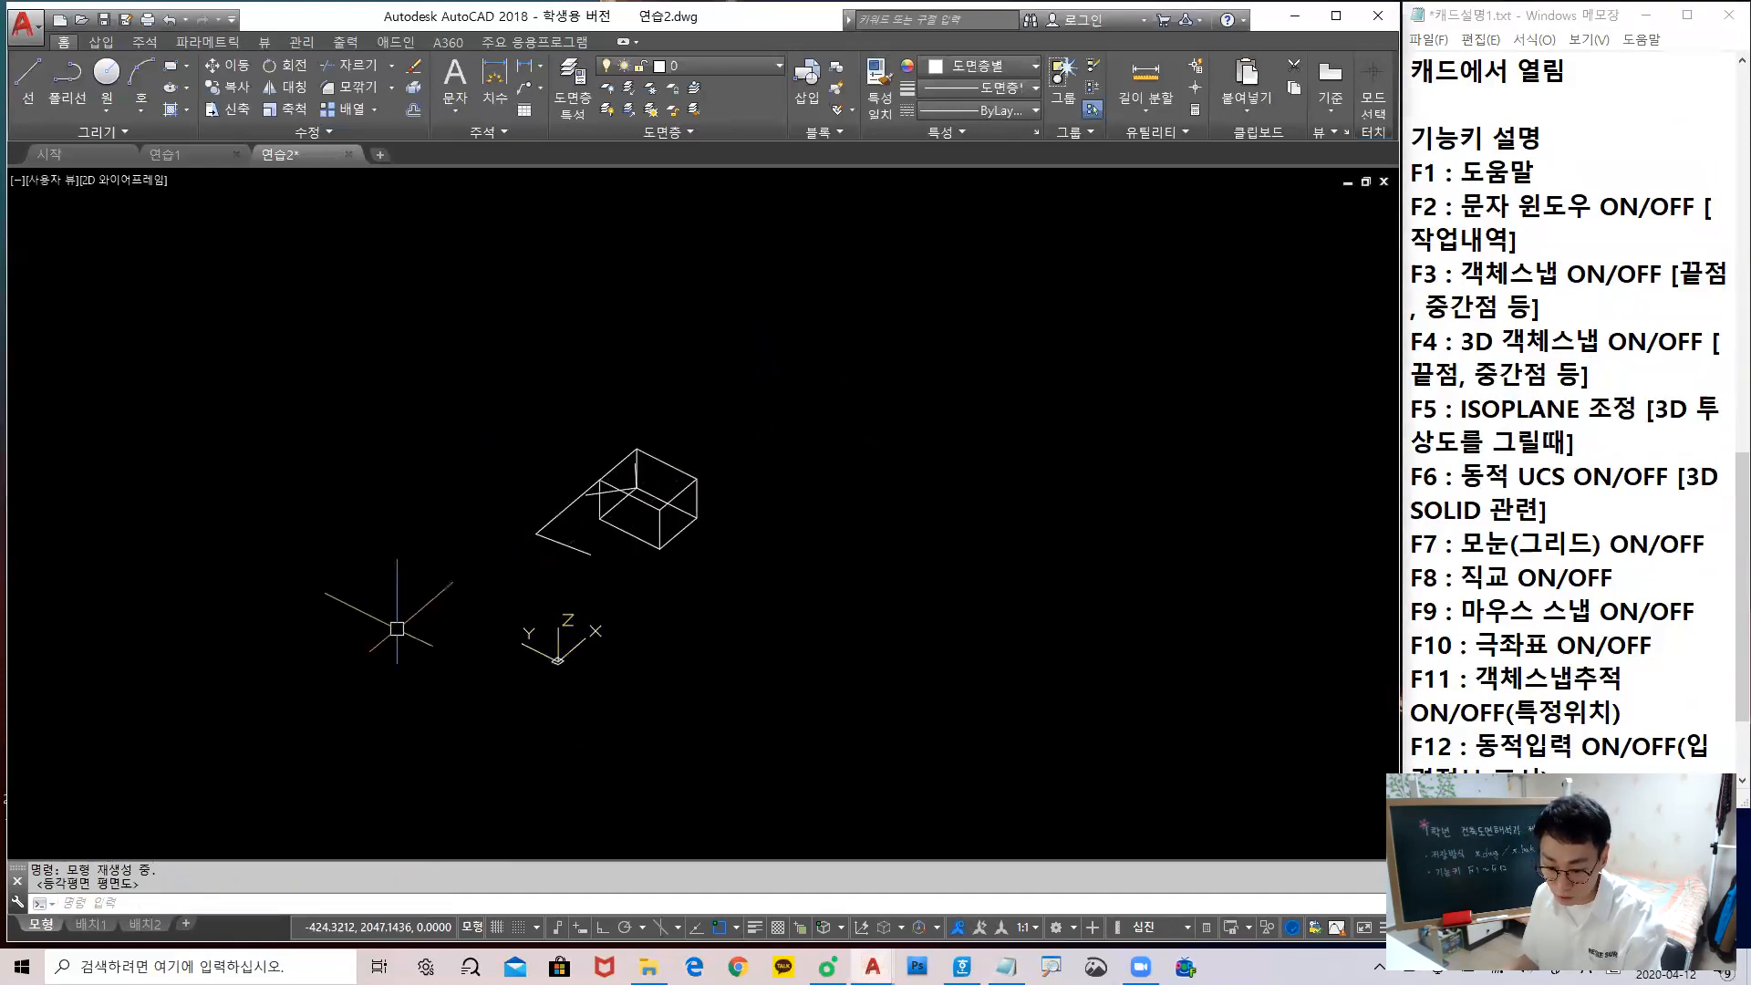
pyautogui.press('F5')
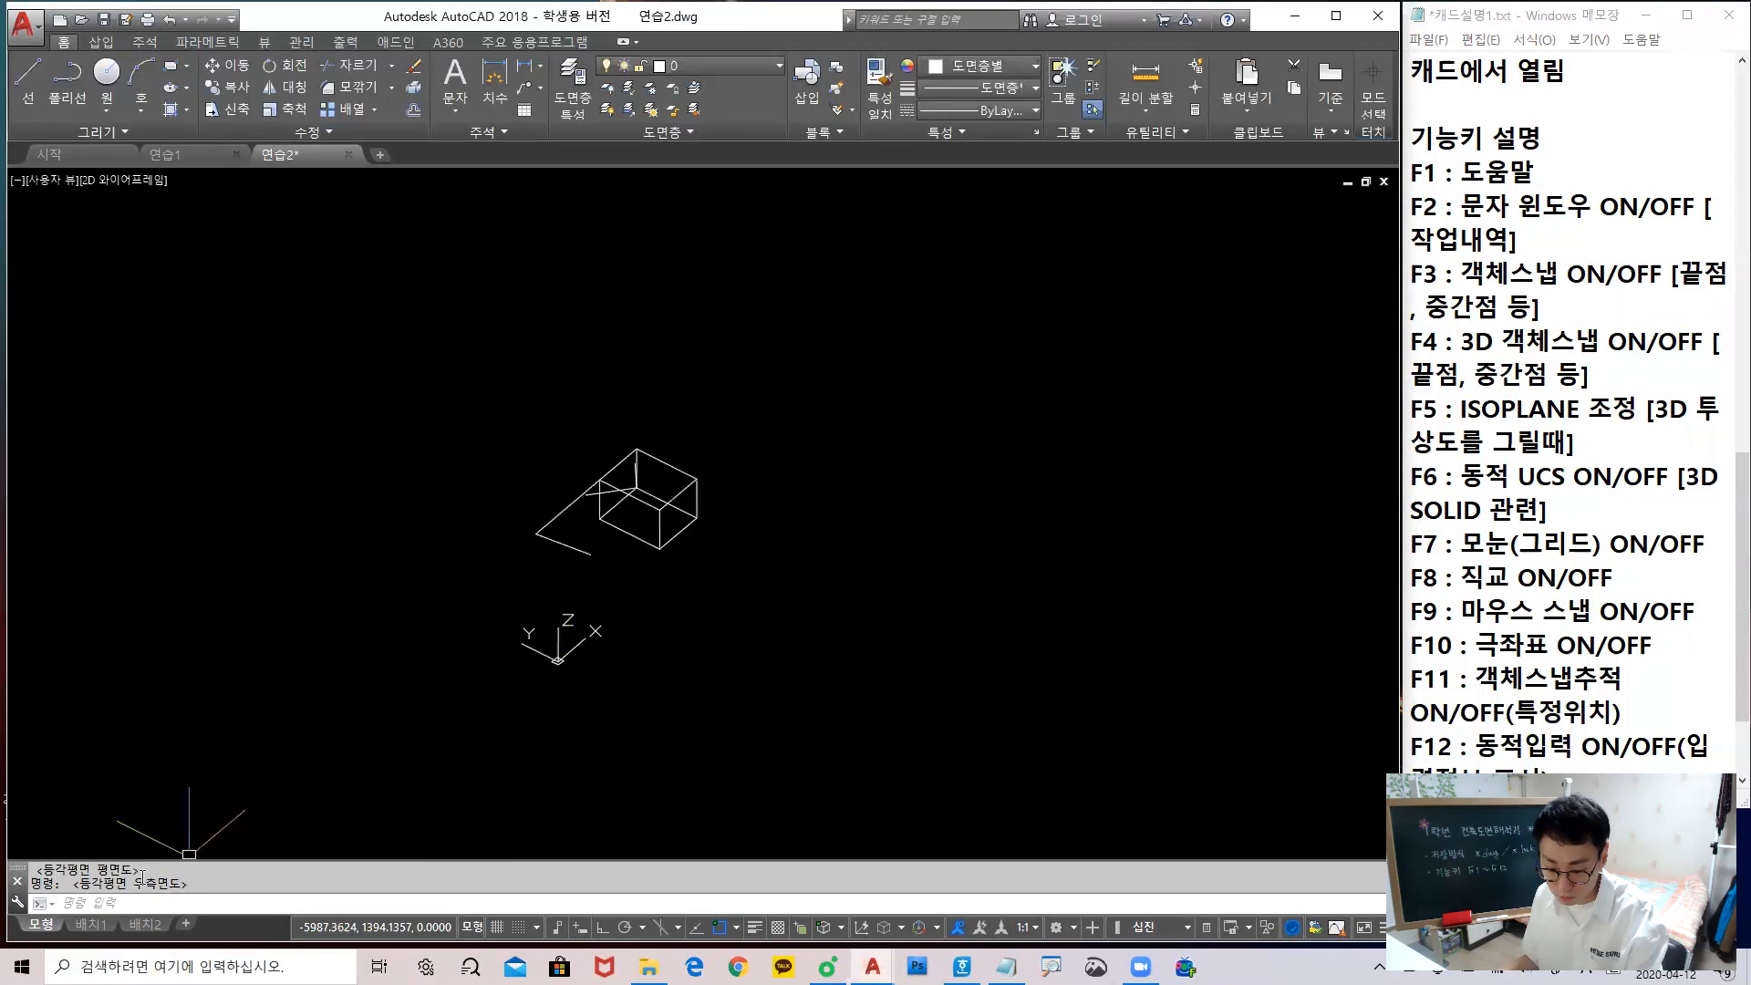
# Check the command history in the text window, close it, and cycle the isoplane on through Left and Top
pyautogui.press('F2')
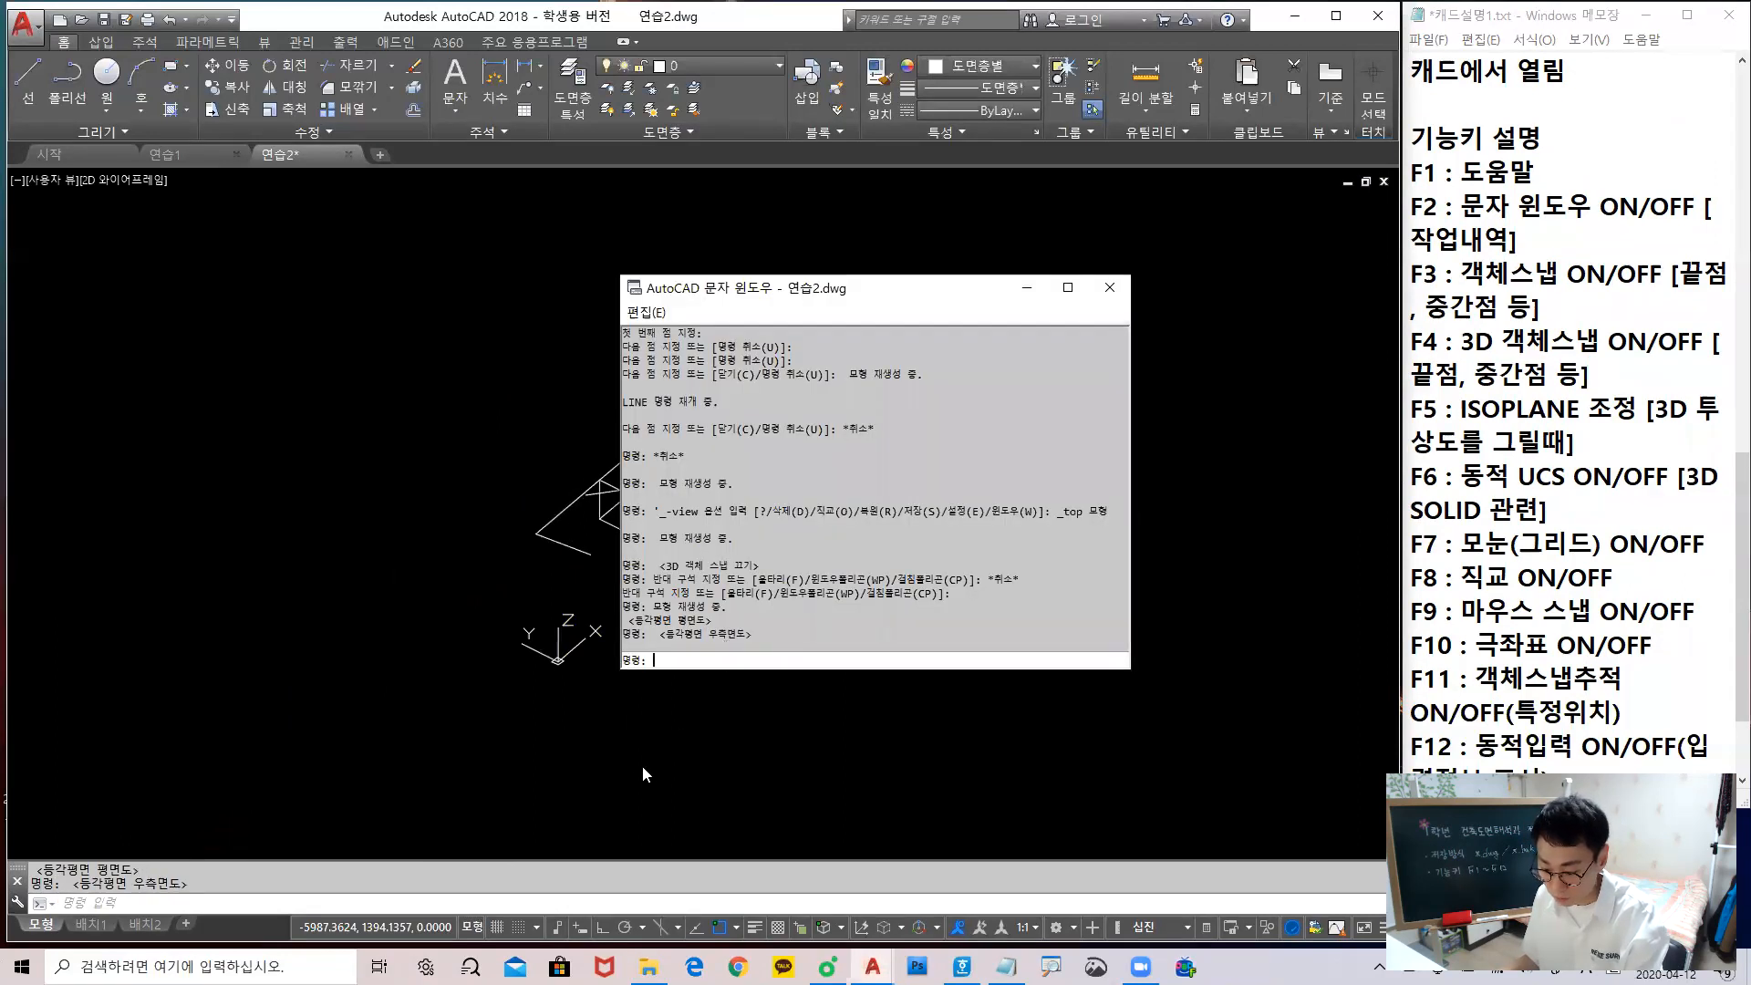
pyautogui.press('F2')
pyautogui.press('F5')
pyautogui.press('F5')
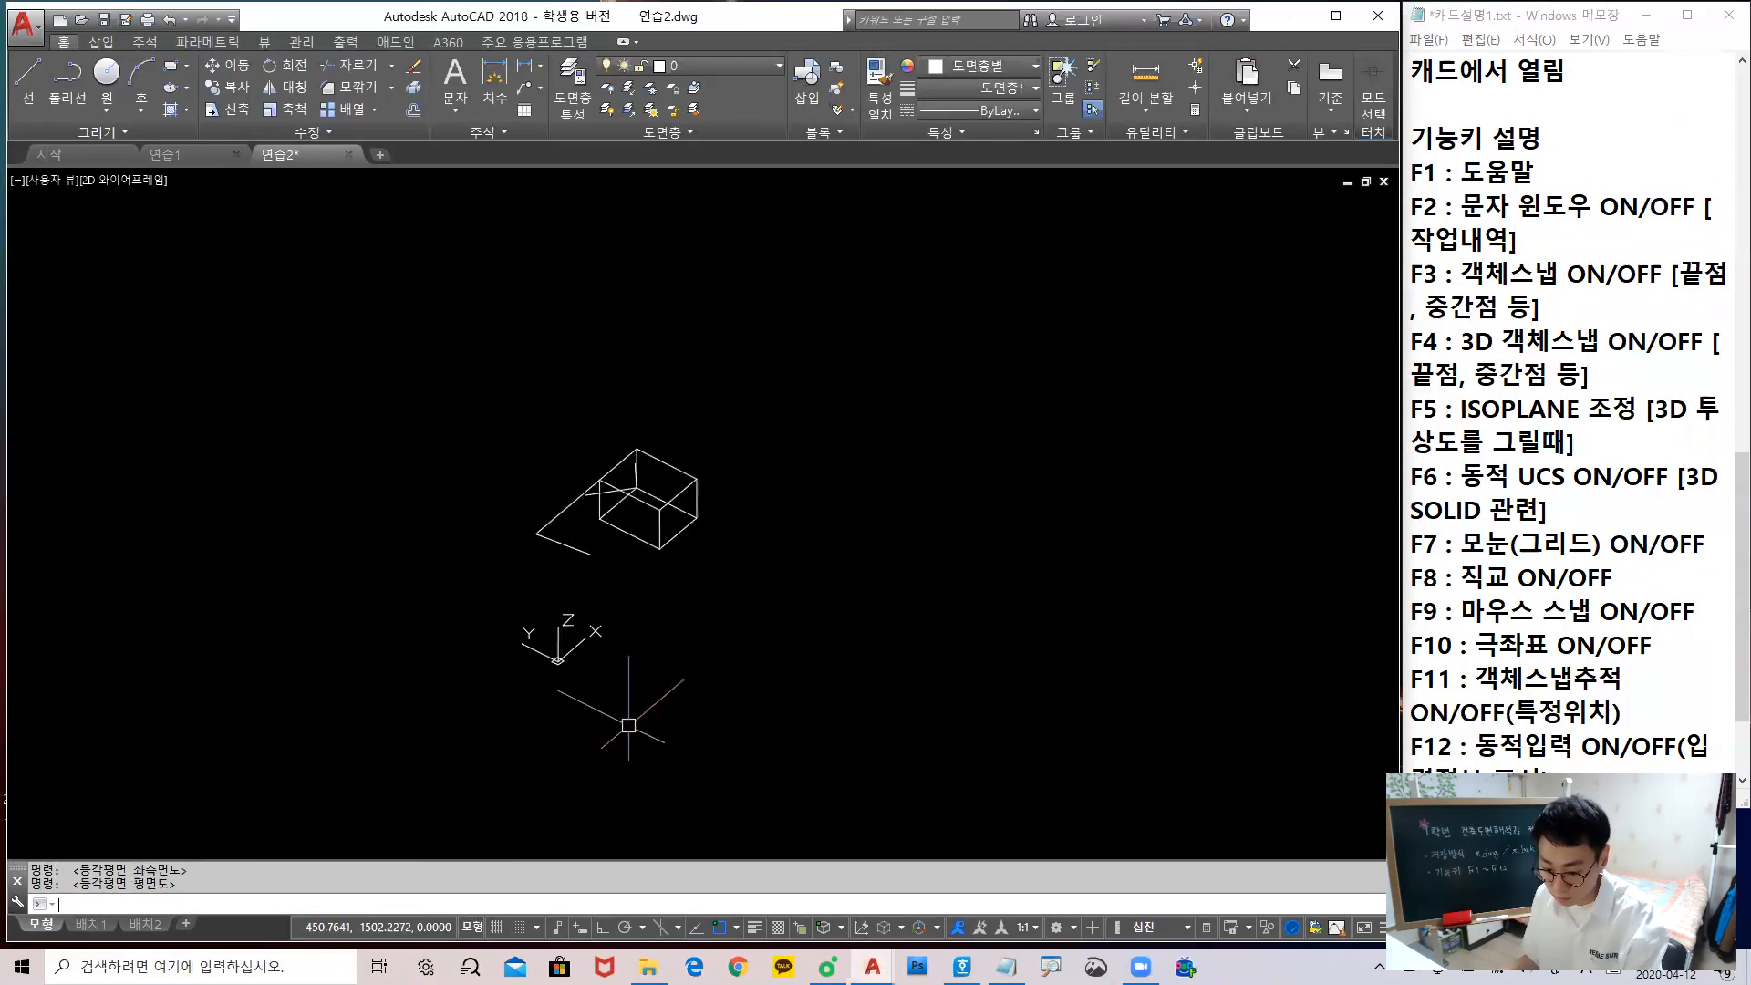
# Reopen the text window, review the logged Top, Right and Left isoplane entries, and close the window
pyautogui.press('F2')
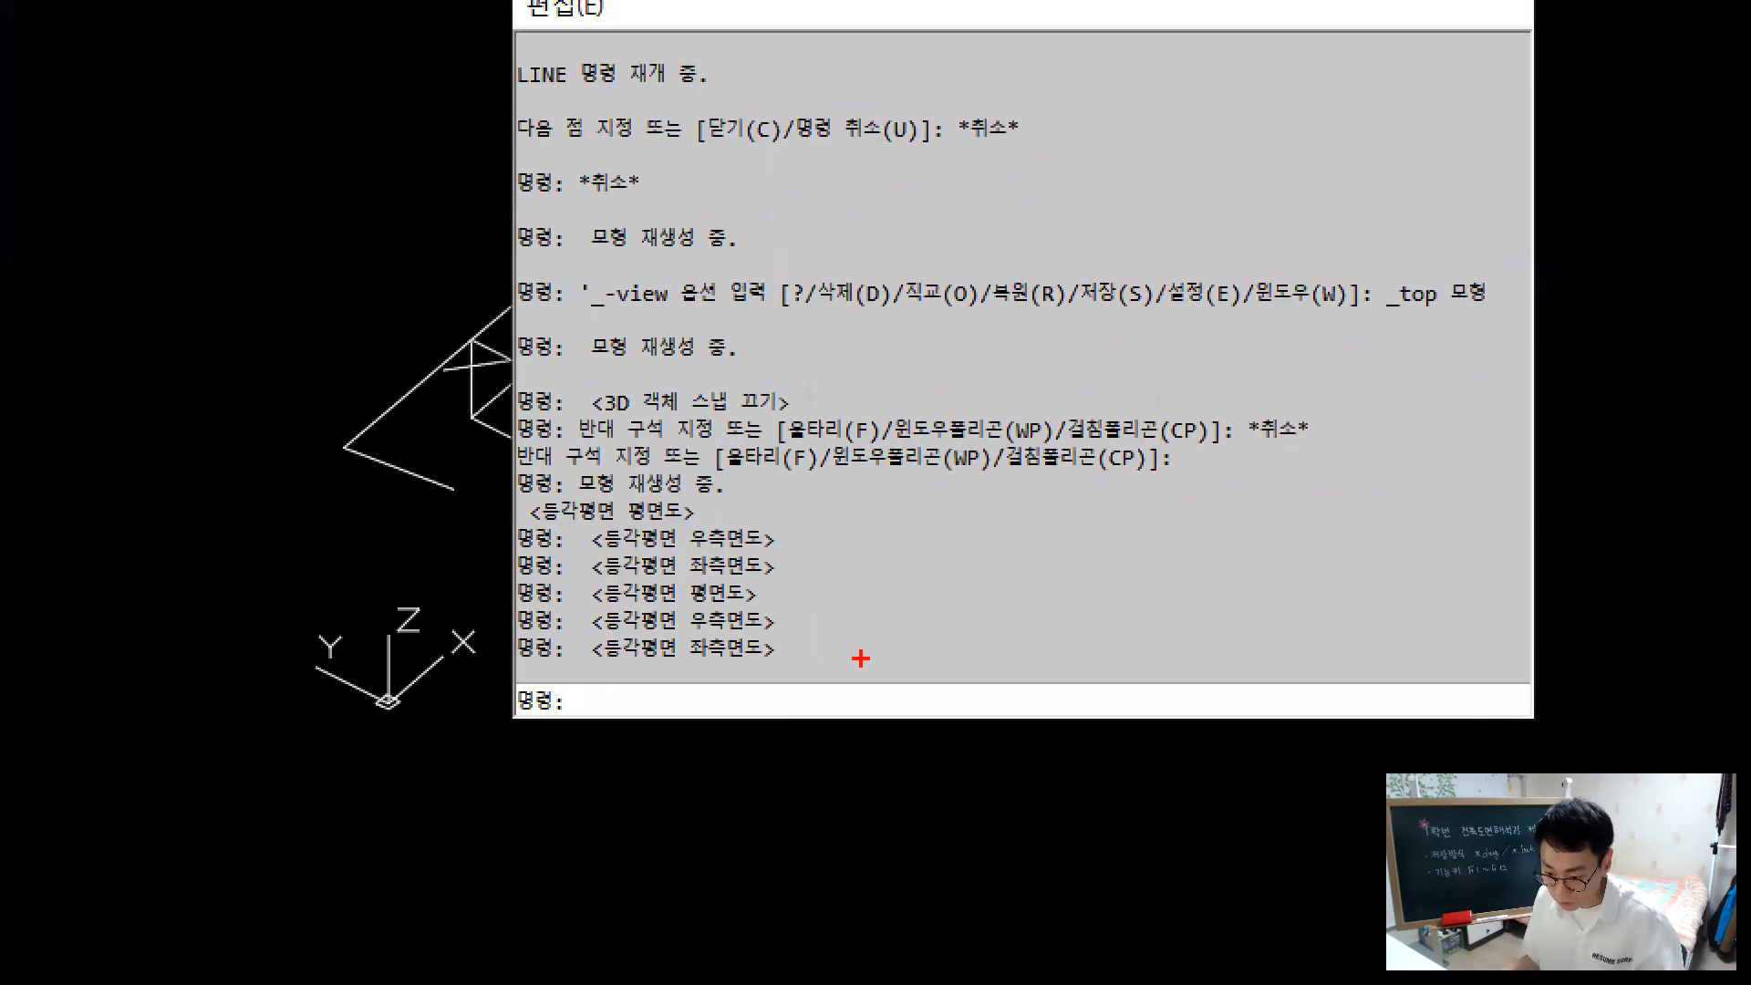
pyautogui.moveTo(794, 639)
pyautogui.mouseDown()
pyautogui.moveTo(636, 669)
pyautogui.moveTo(636, 542)
pyautogui.mouseUp()
pyautogui.moveTo(547, 466); pyautogui.dragTo(839, 565)
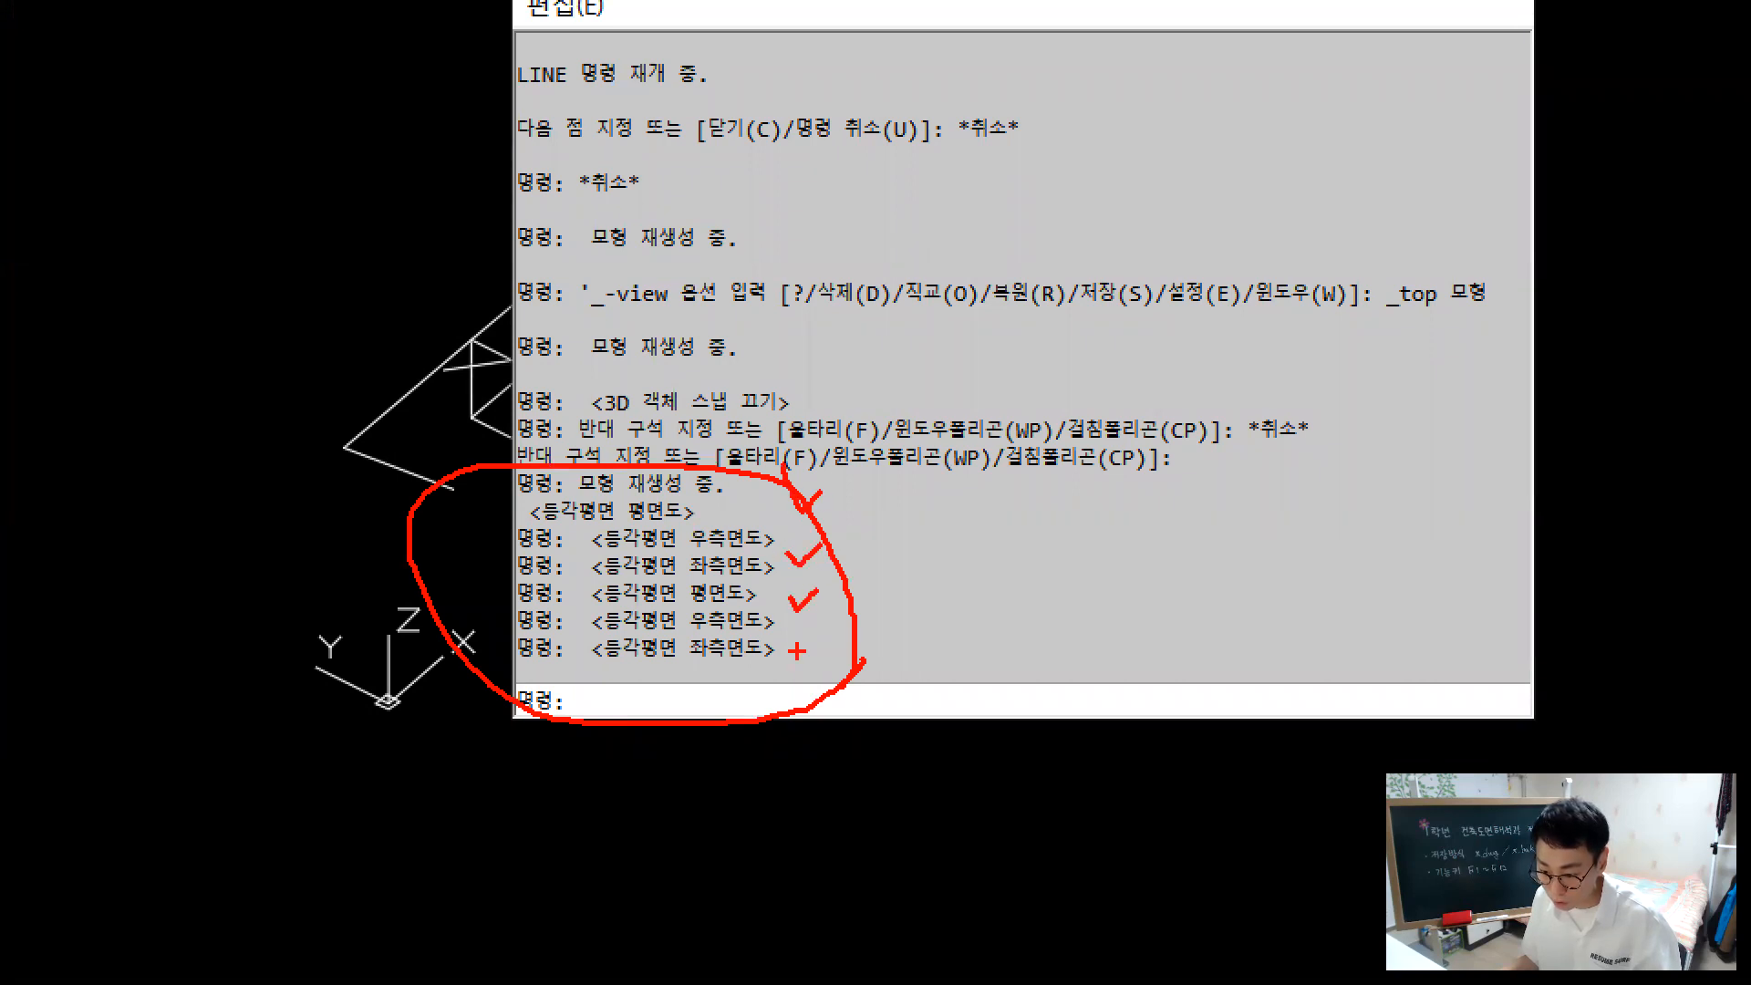
pyautogui.press('Escape')
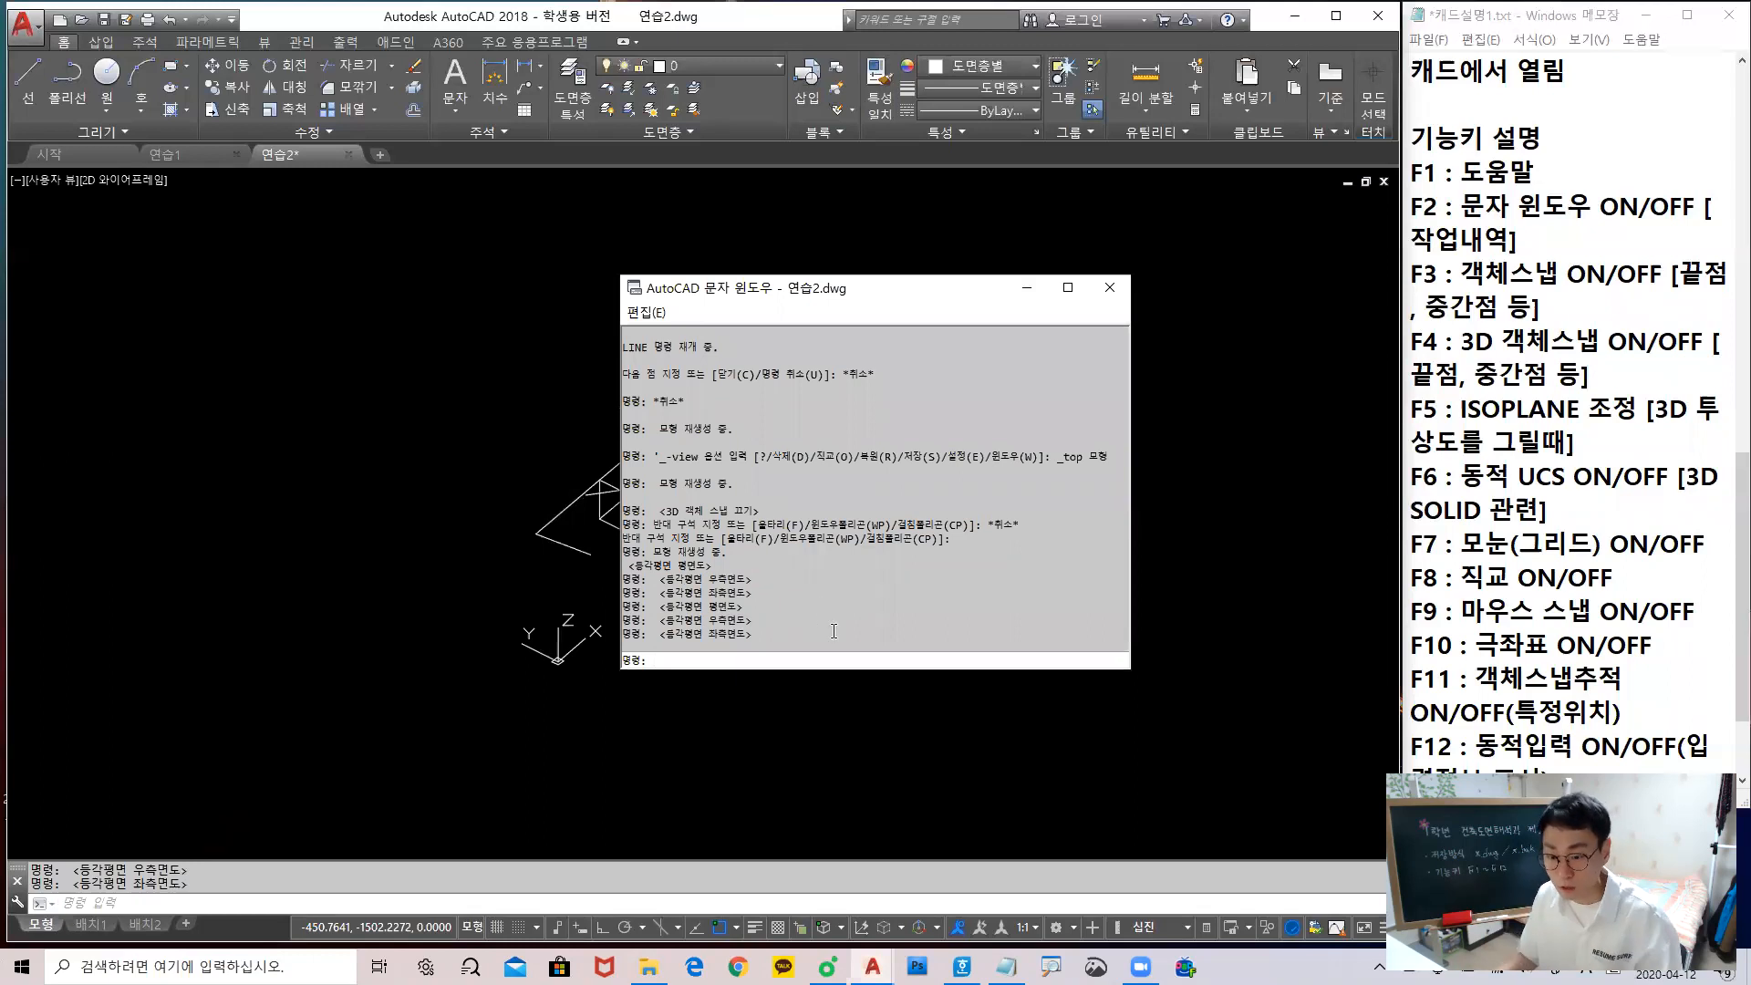
pyautogui.click(1110, 287)
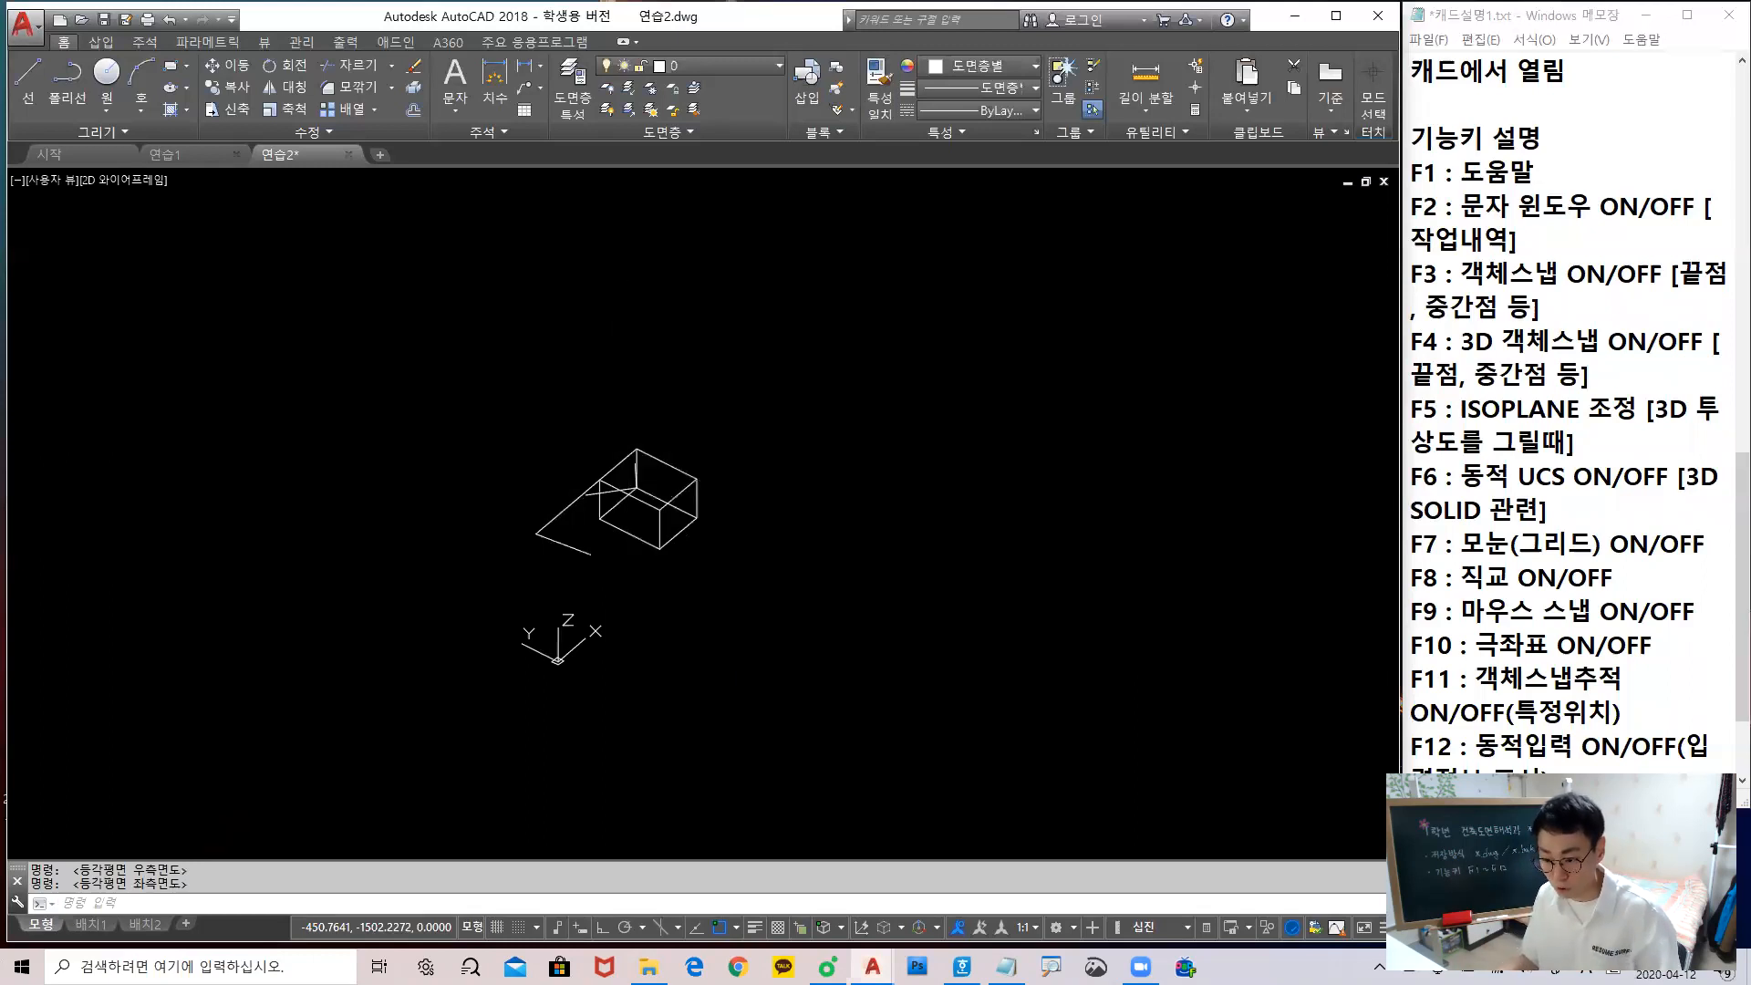
# Orbit the box to view it from the opposite side and open the text window to examine the isoplane entries
pyautogui.click(821, 301)
pyautogui.keyDown('shift'); pyautogui.moveTo(684, 371); pyautogui.dragTo(150, 886, button='middle'); pyautogui.keyUp('shift')
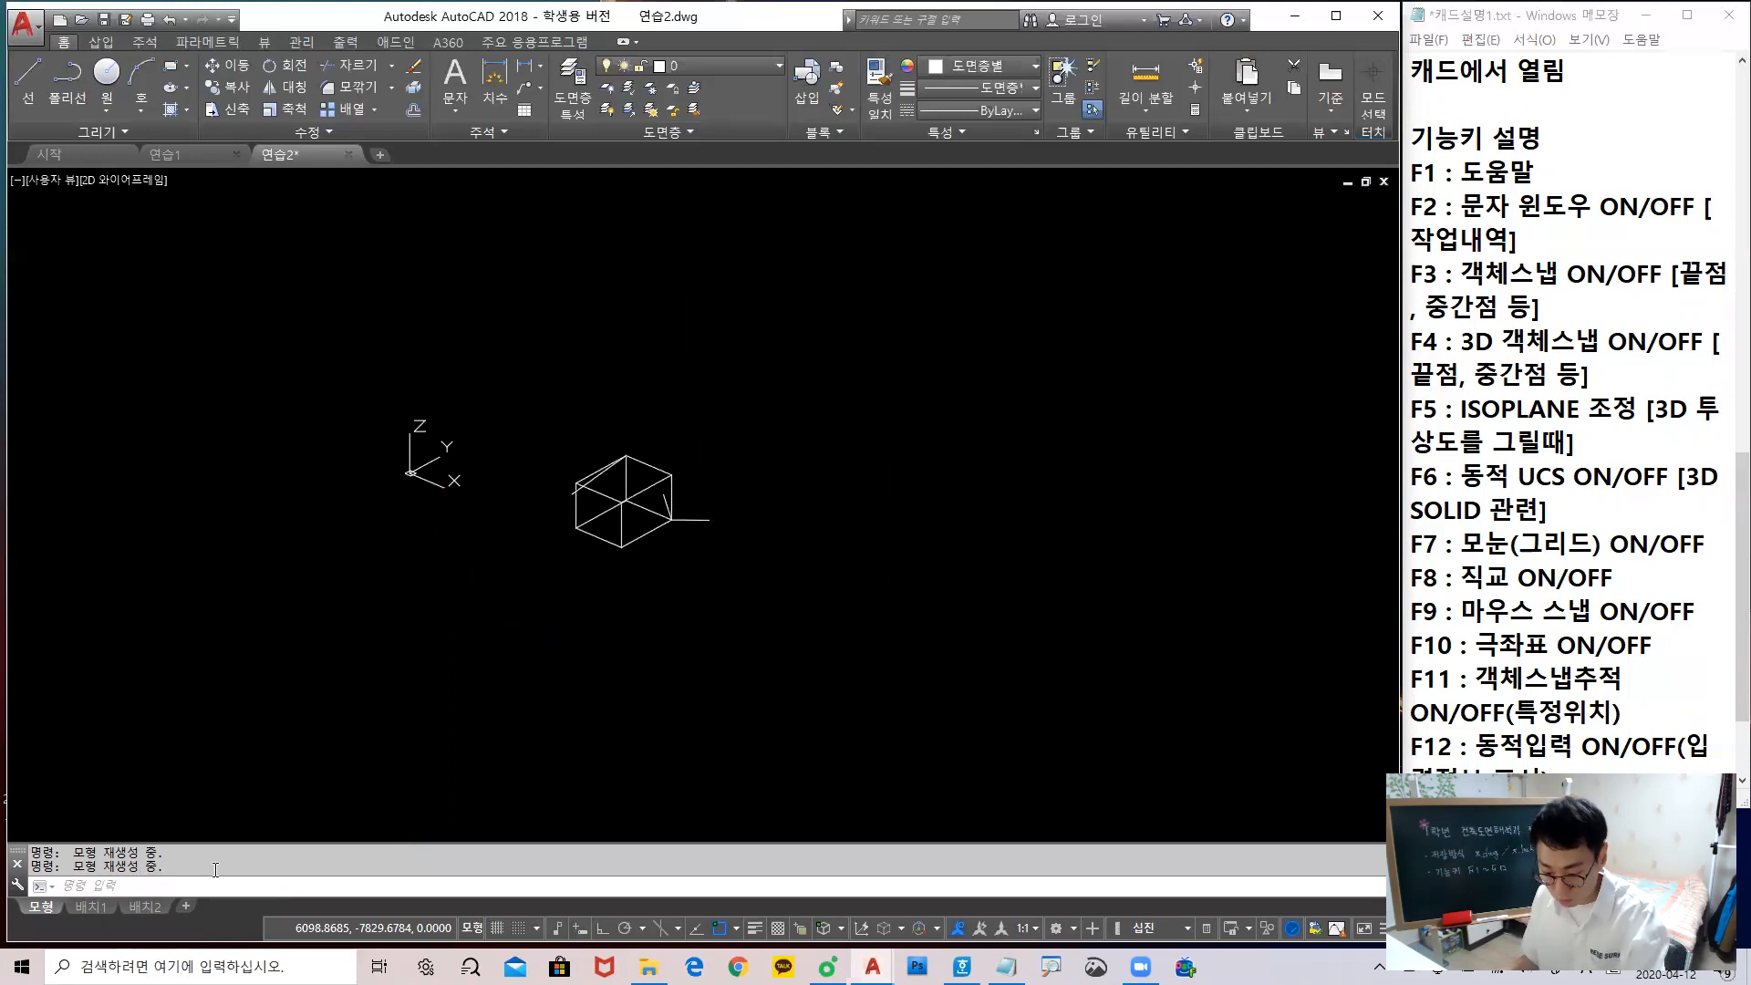
pyautogui.press('F2')
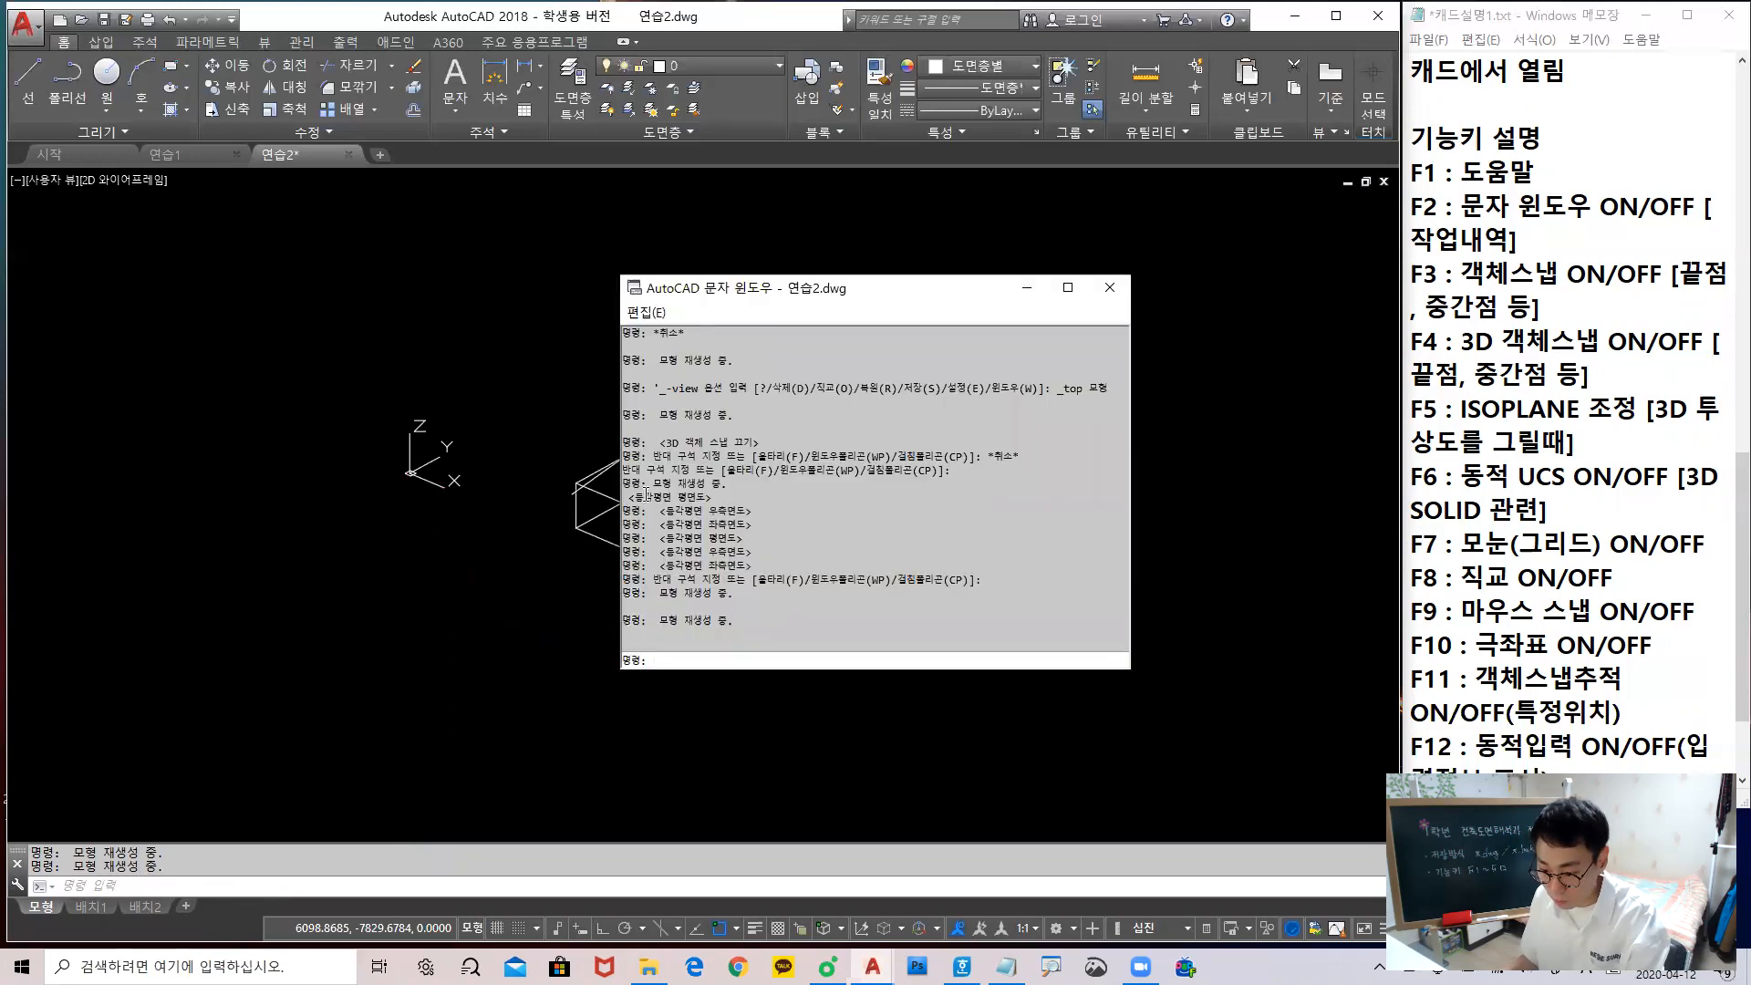
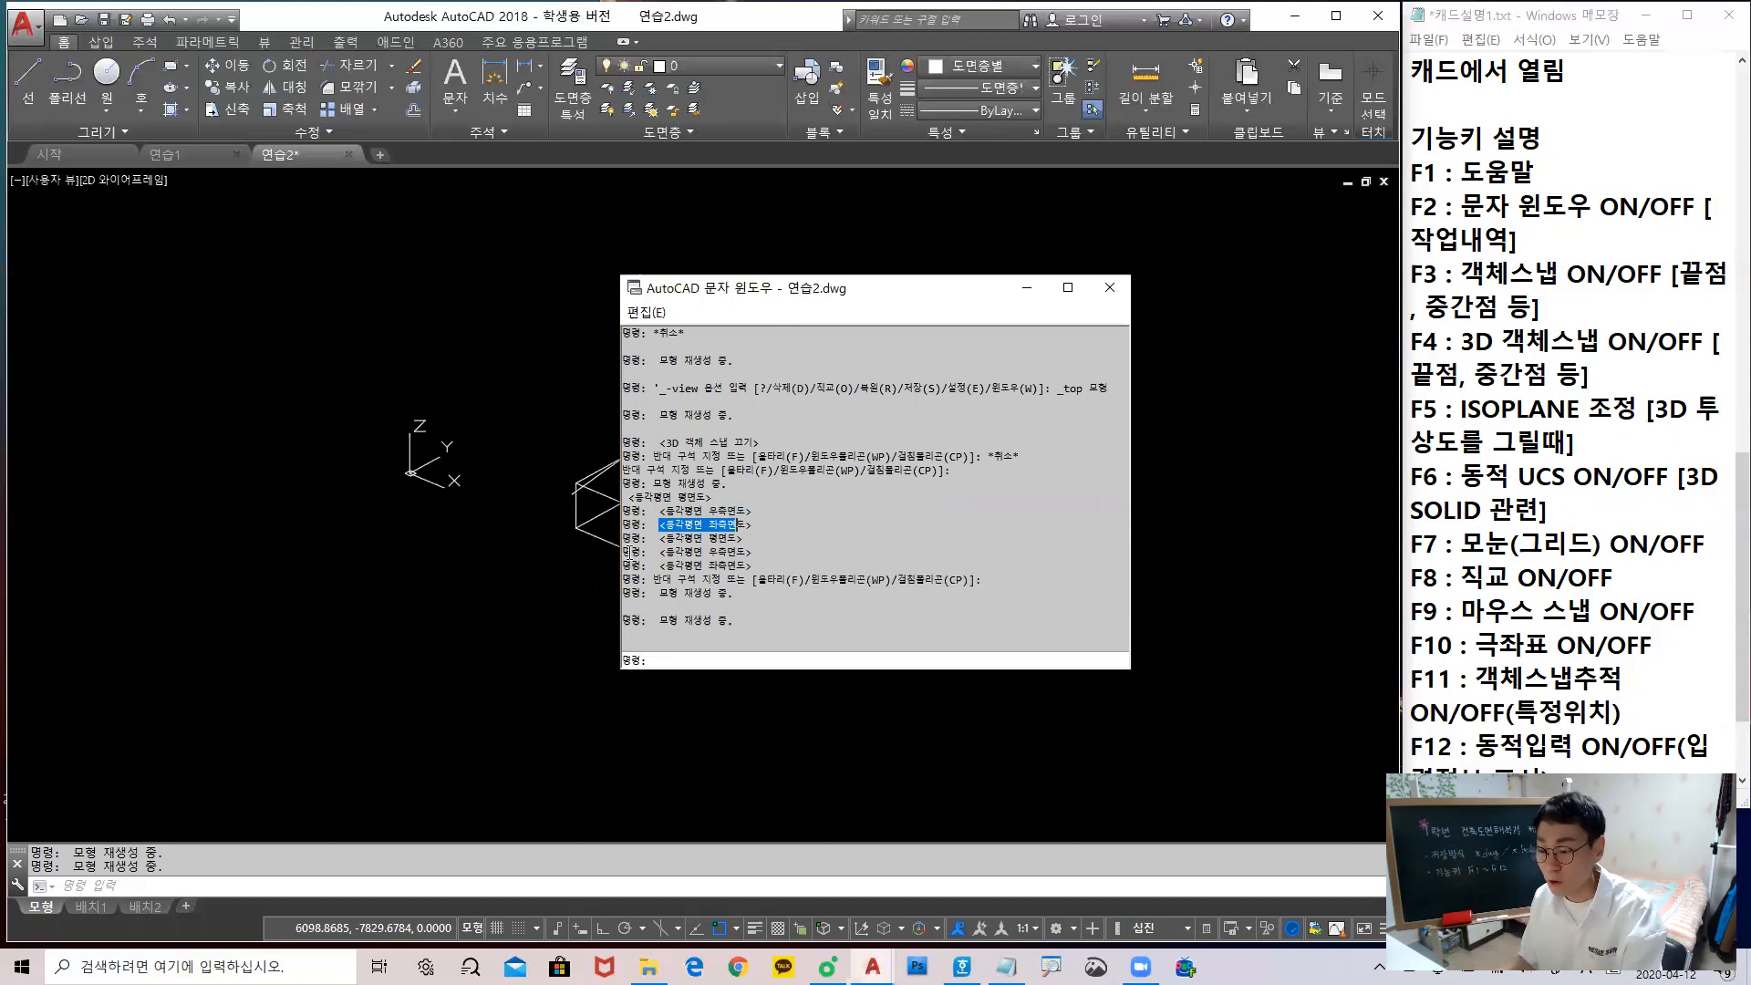
# Close the text window and toggle dynamic UCS on and back off
pyautogui.click(1109, 287)
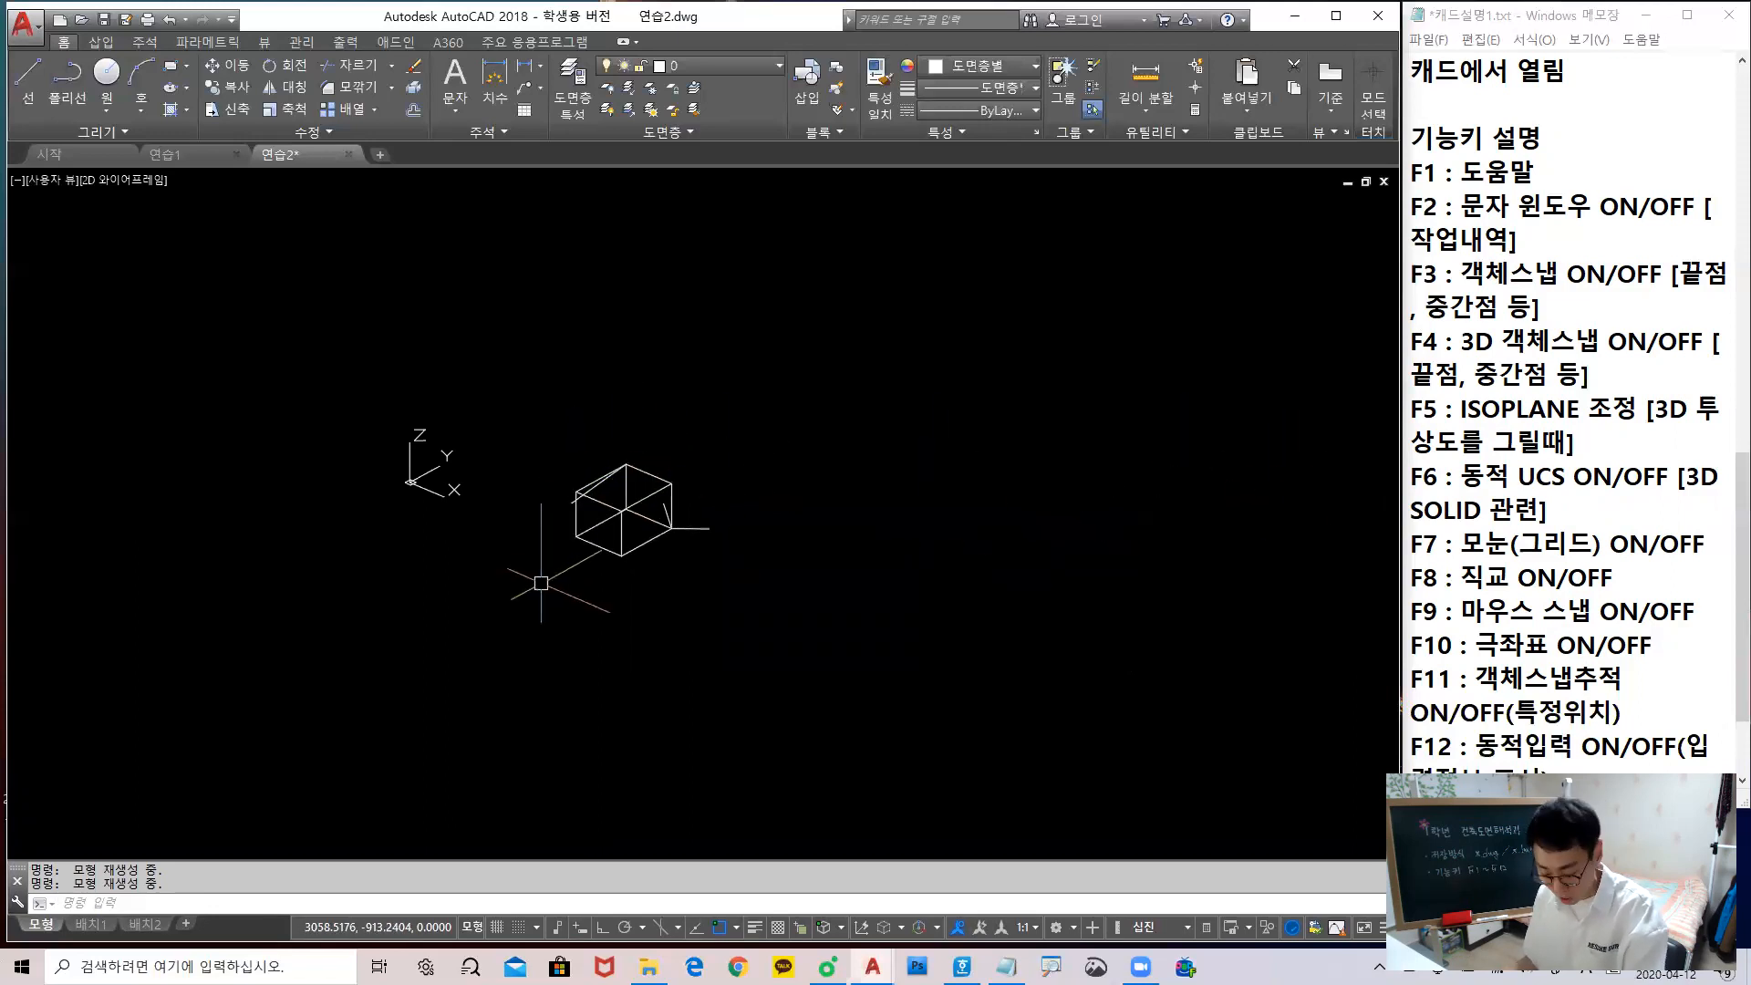
pyautogui.press('F6')
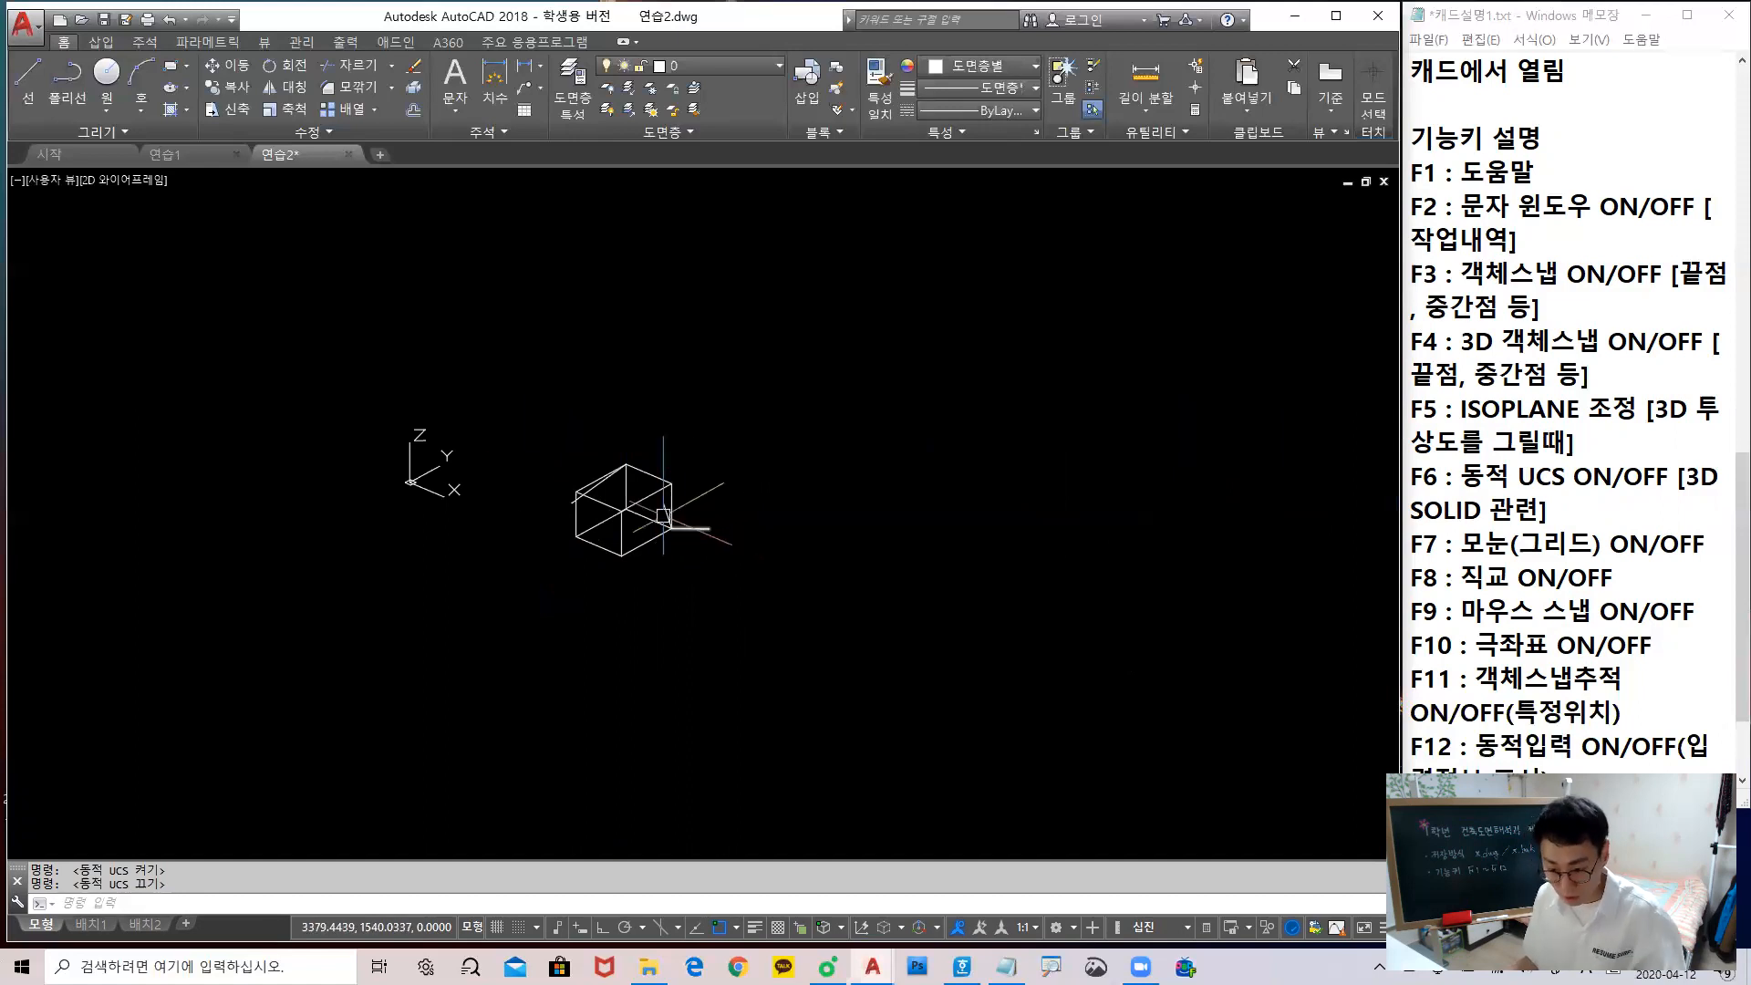
# Switch to the Top view and draw a diagonal line sloping down to the right in the empty area beside the box
pyautogui.click(54, 181)
pyautogui.click(101, 230)
pyautogui.scroll(-3, 830, 497)
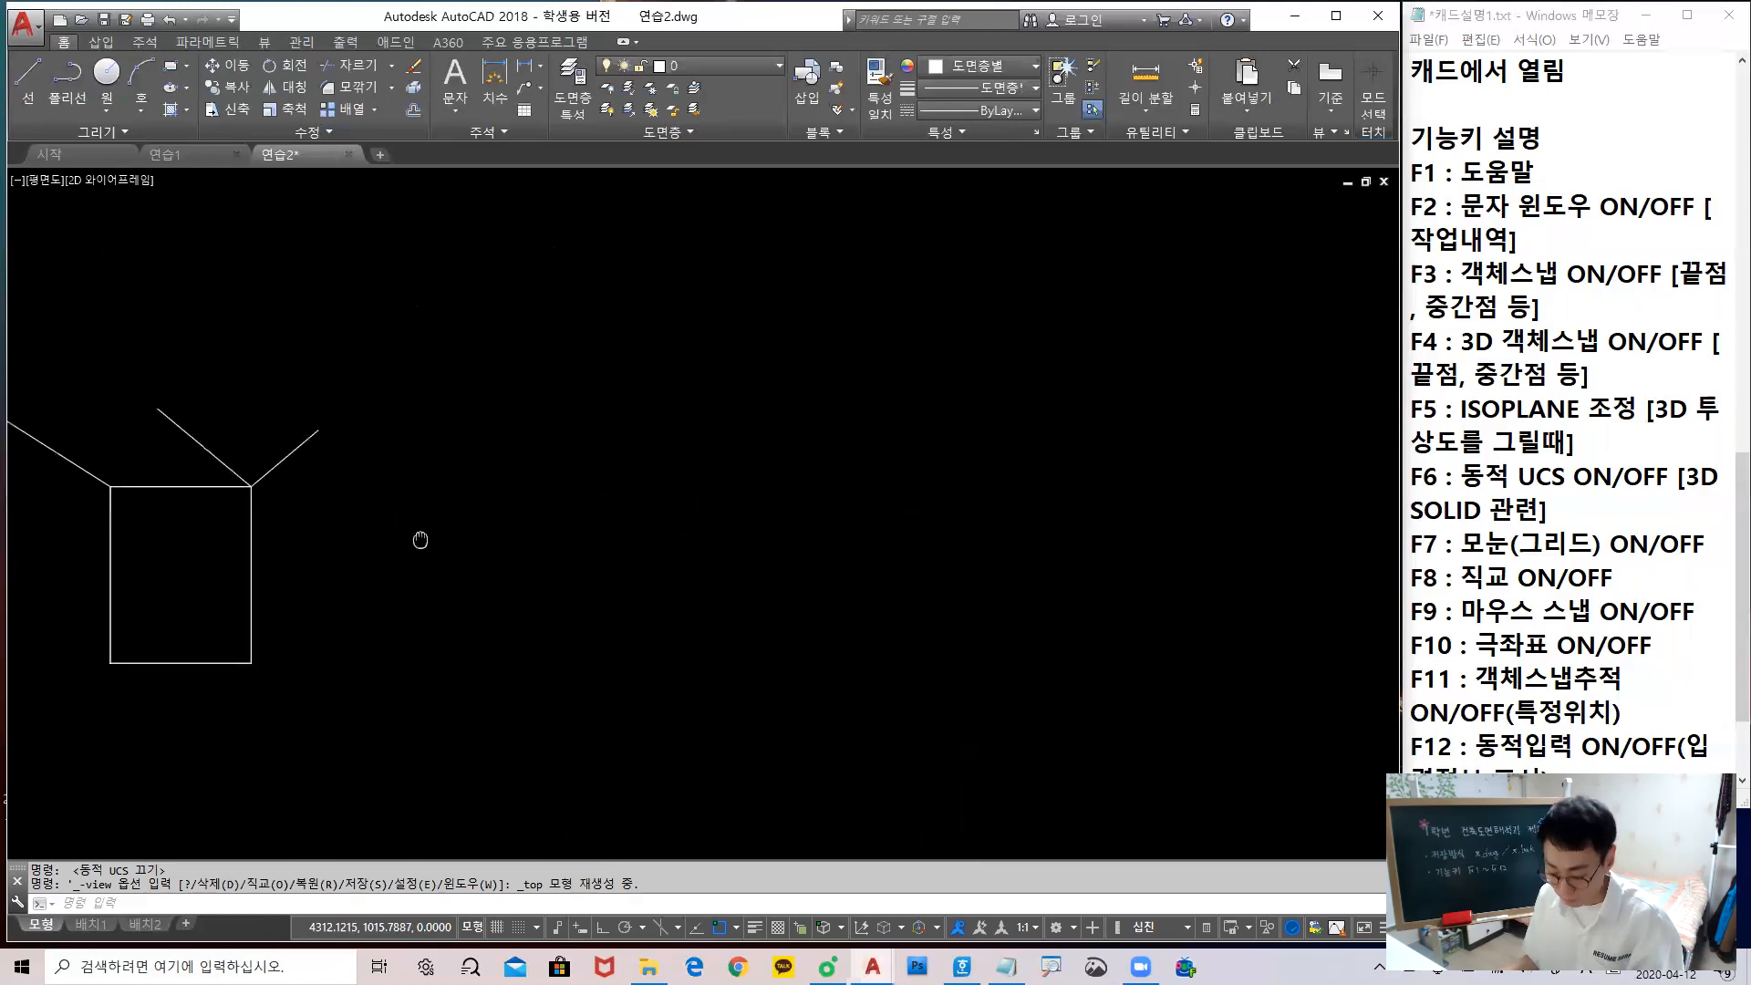
pyautogui.write('l')
pyautogui.press('Return')
pyautogui.click(764, 386)
pyautogui.click(949, 565)
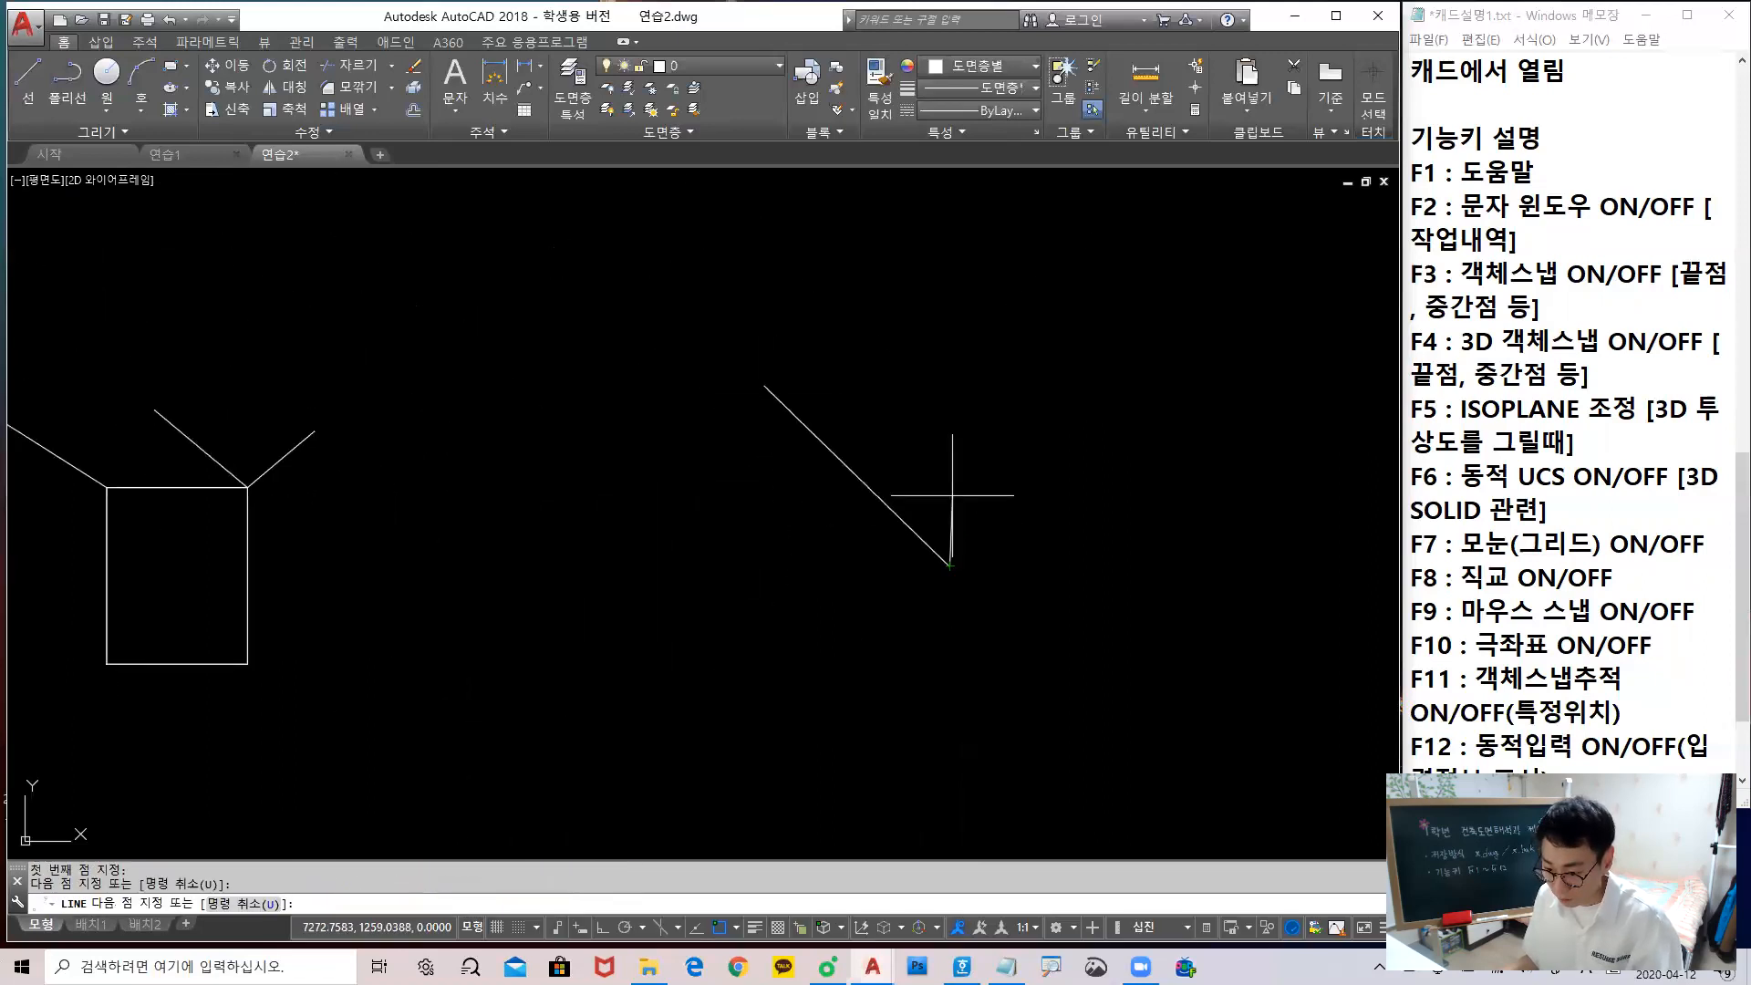
pyautogui.press('Return')
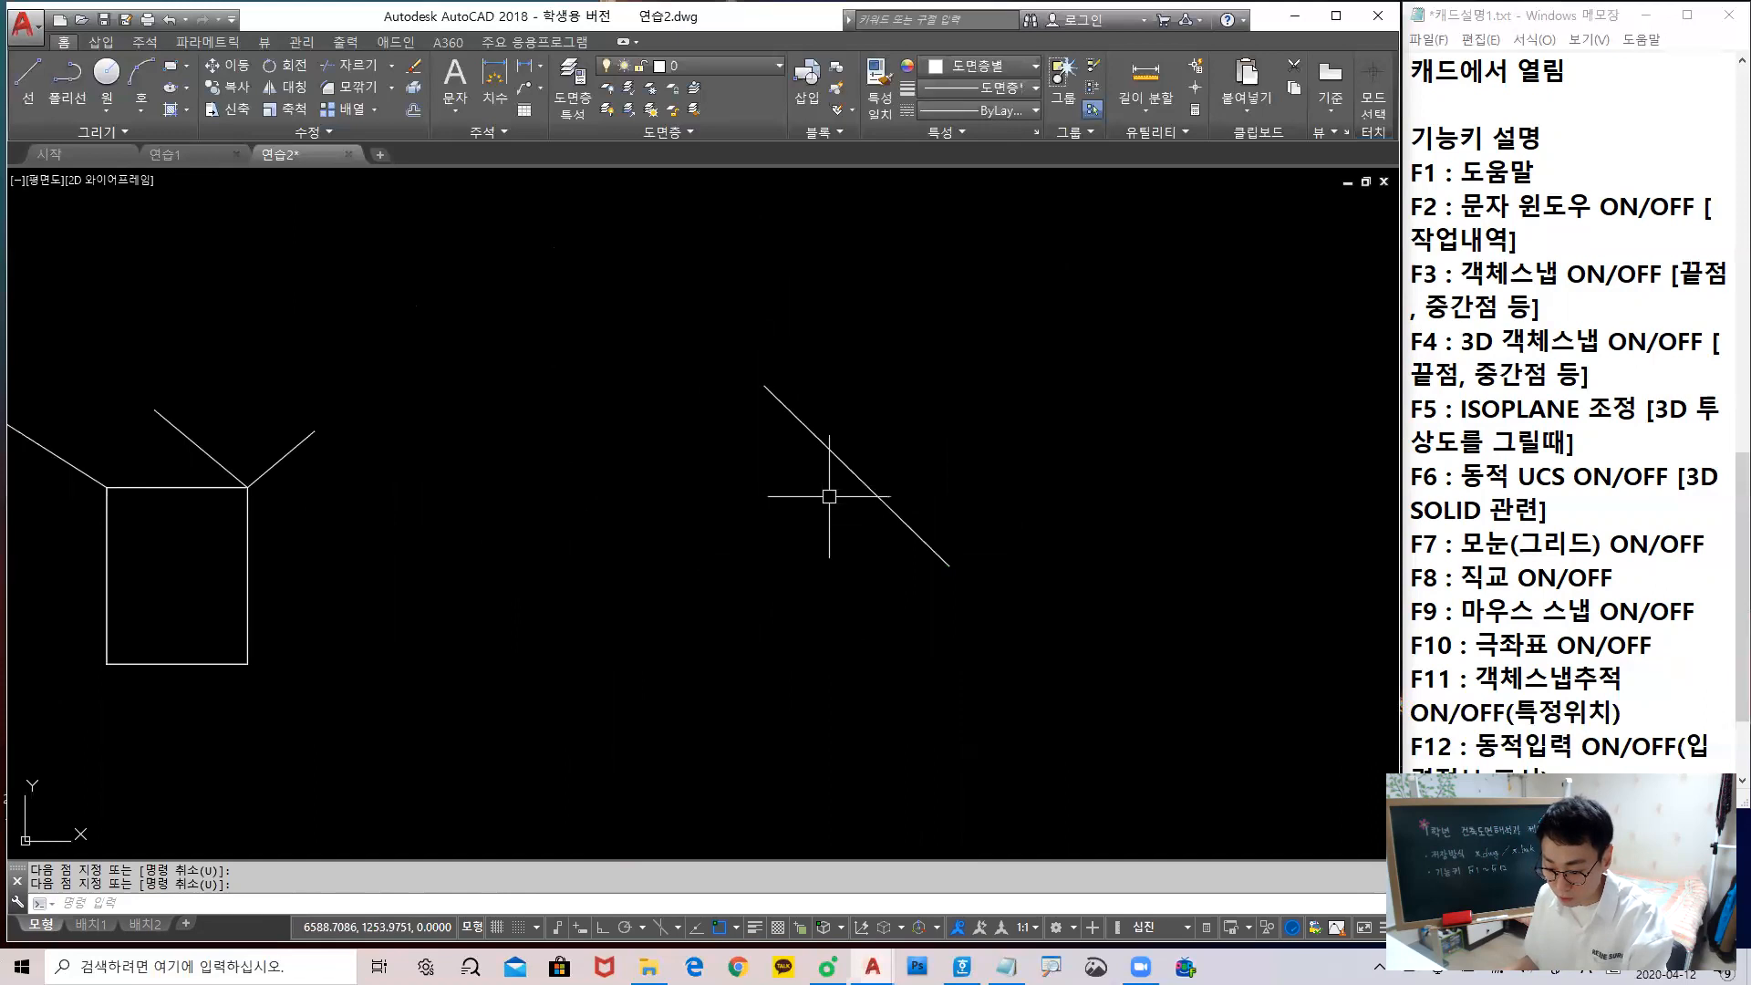
# Turn dynamic UCS on and try starting a new line from the diagonal line's upper endpoint, then cancel it
pyautogui.press('F6')
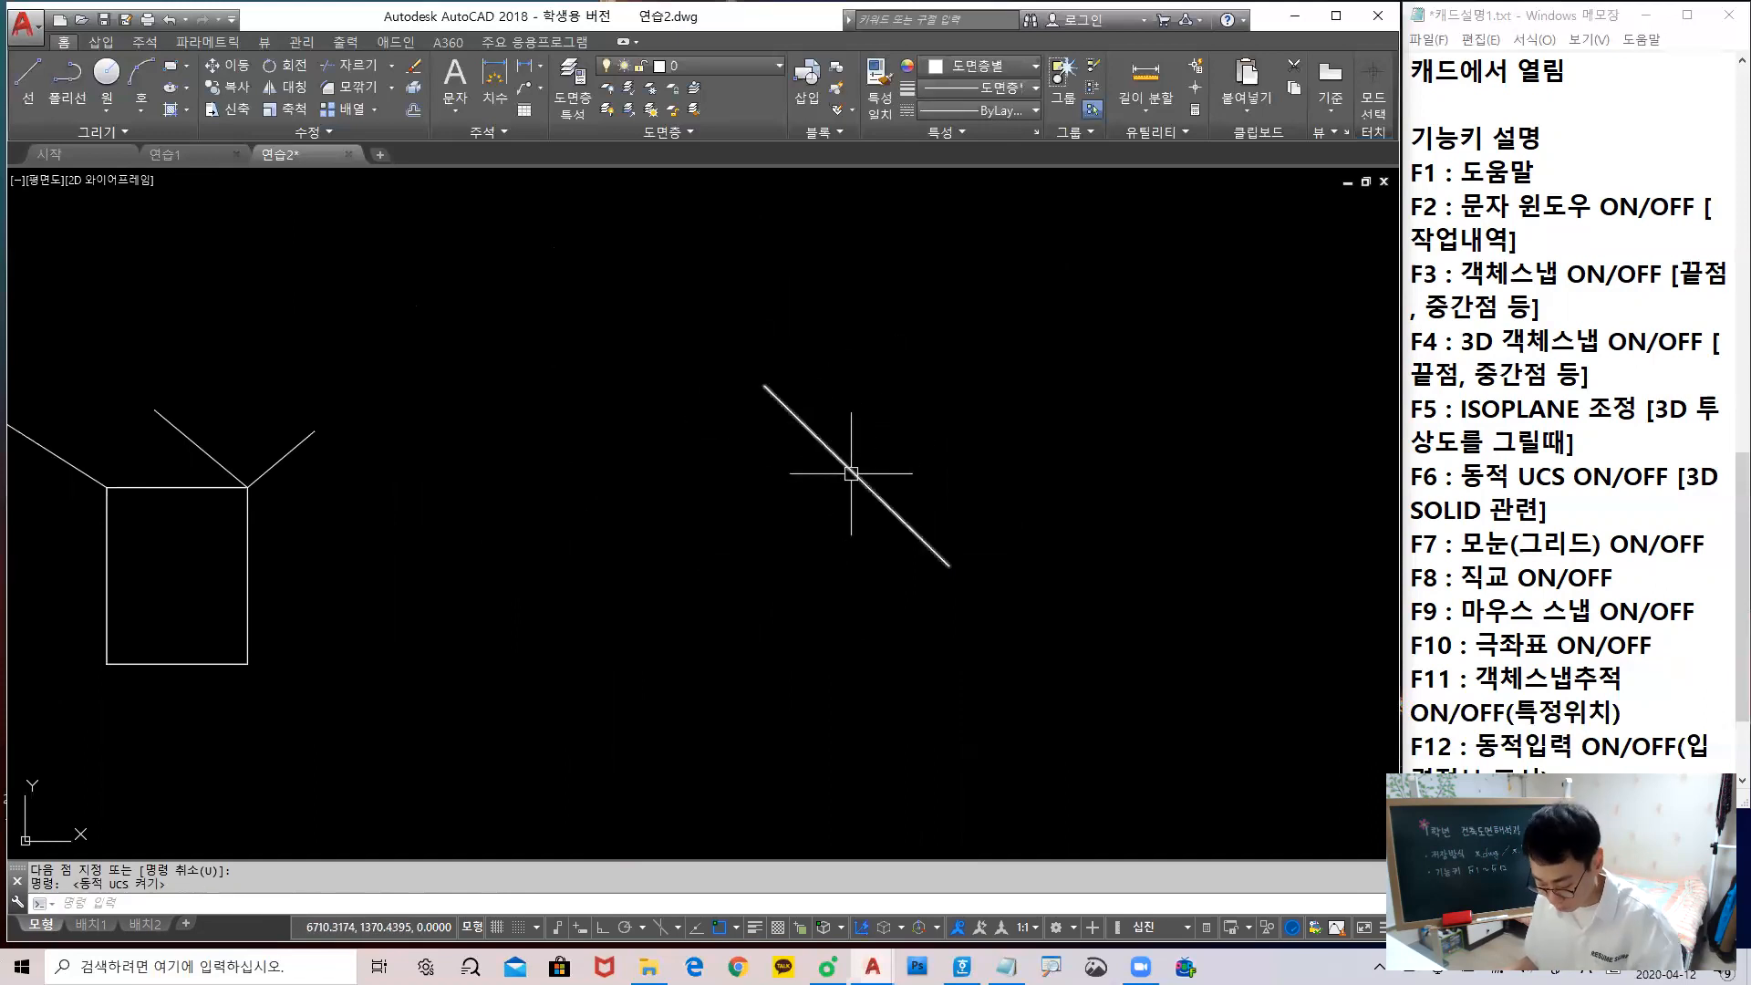
pyautogui.write('1')
pyautogui.press('Return')
pyautogui.click(764, 385)
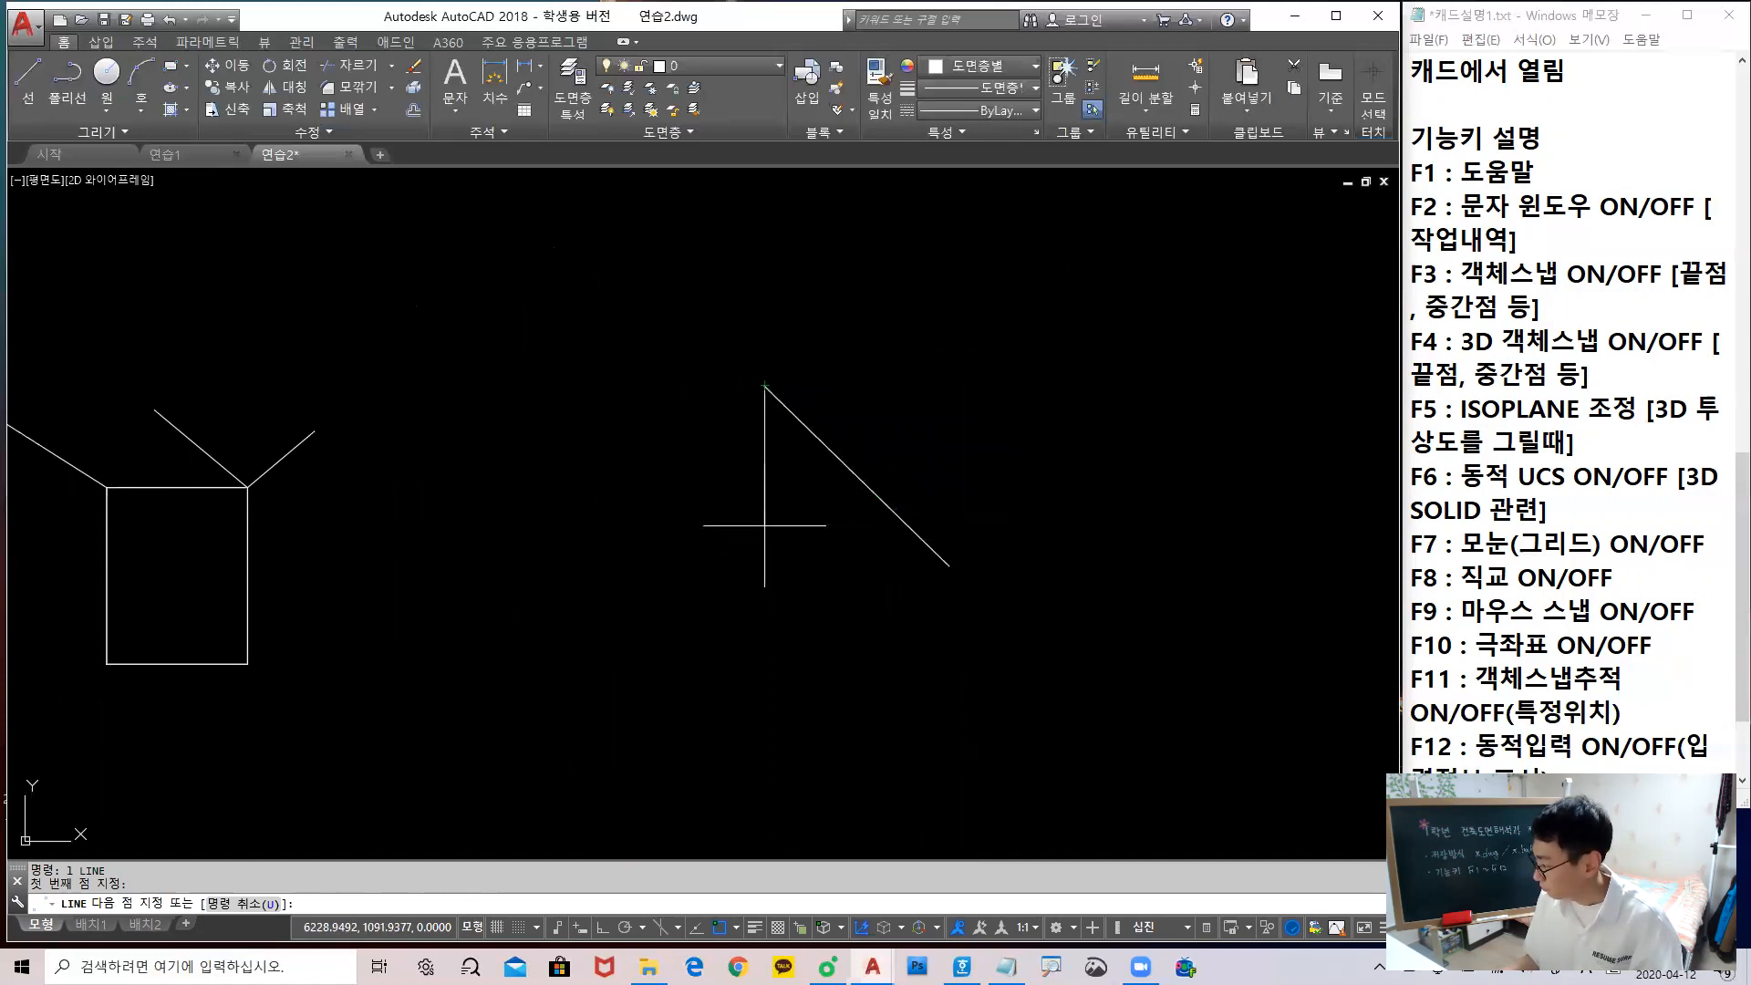
pyautogui.press('Escape')
# Orbit the model in 3D to examine the diagonal line and the wireframe box from an angle
pyautogui.scroll(-1, 1086, 462)
pyautogui.scroll(-1, 851, 537)
pyautogui.scroll(5, 852, 537)
pyautogui.keyDown('shift'); pyautogui.moveTo(899, 594); pyautogui.dragTo(902, 472, button='middle'); pyautogui.keyUp('shift')
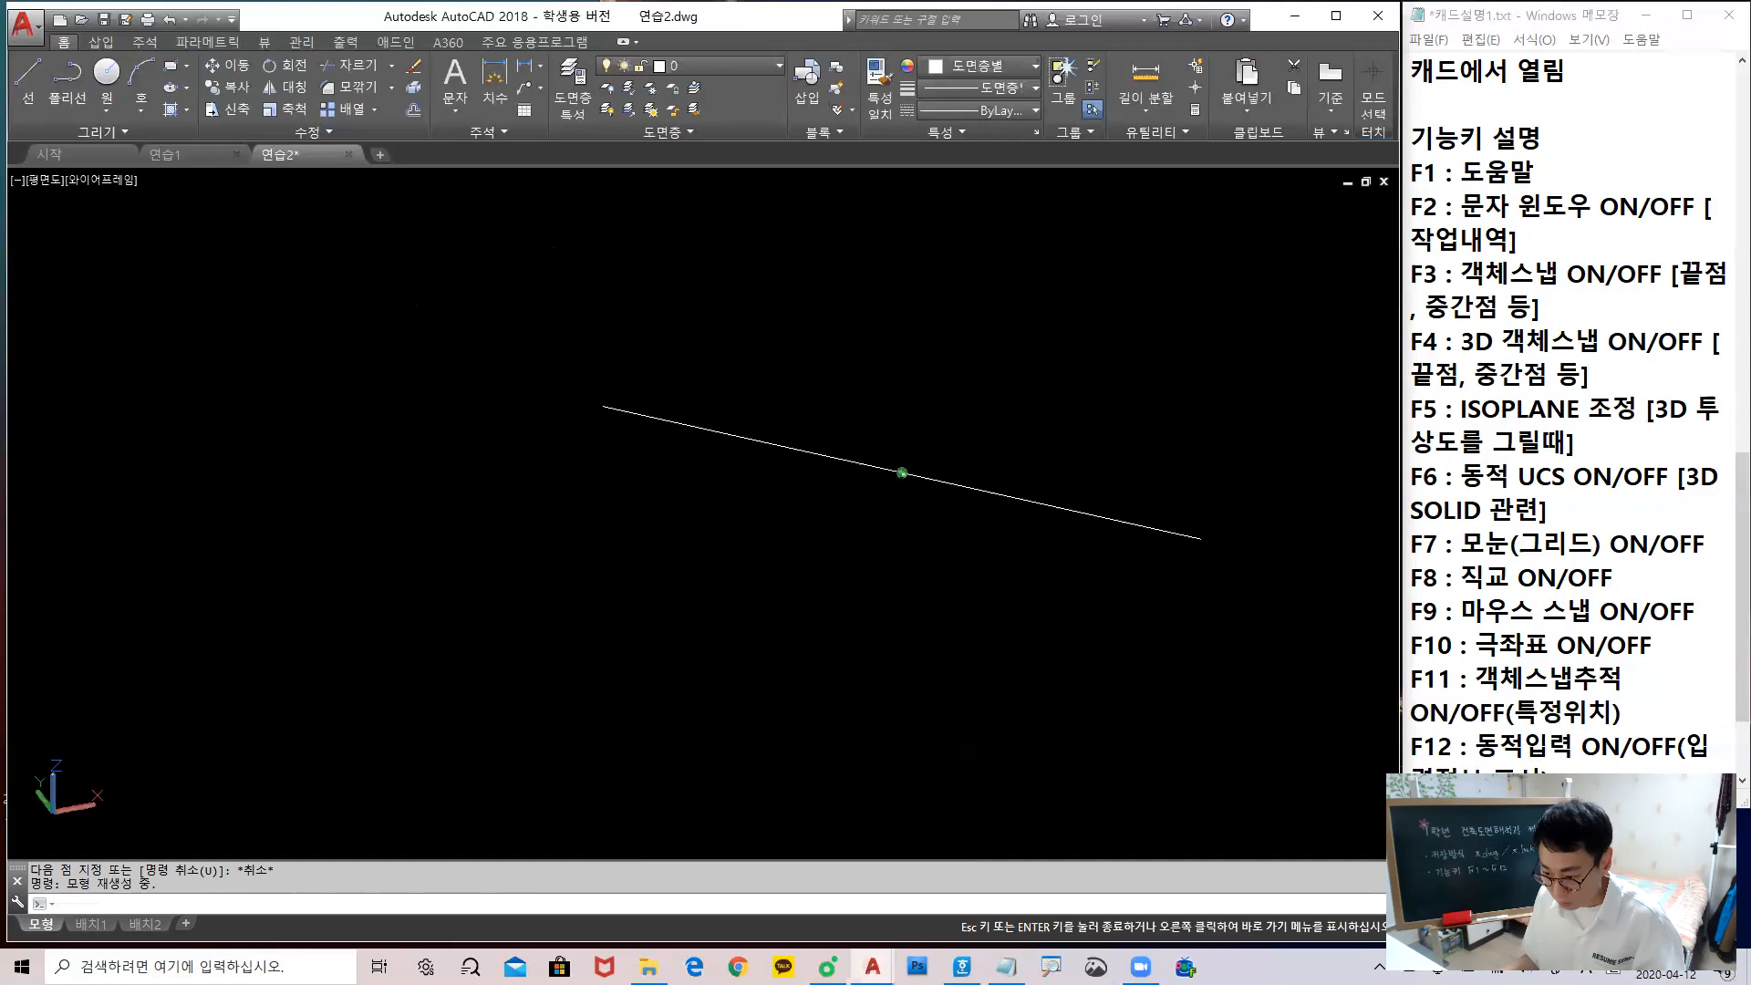
pyautogui.scroll(-6, 1007, 493)
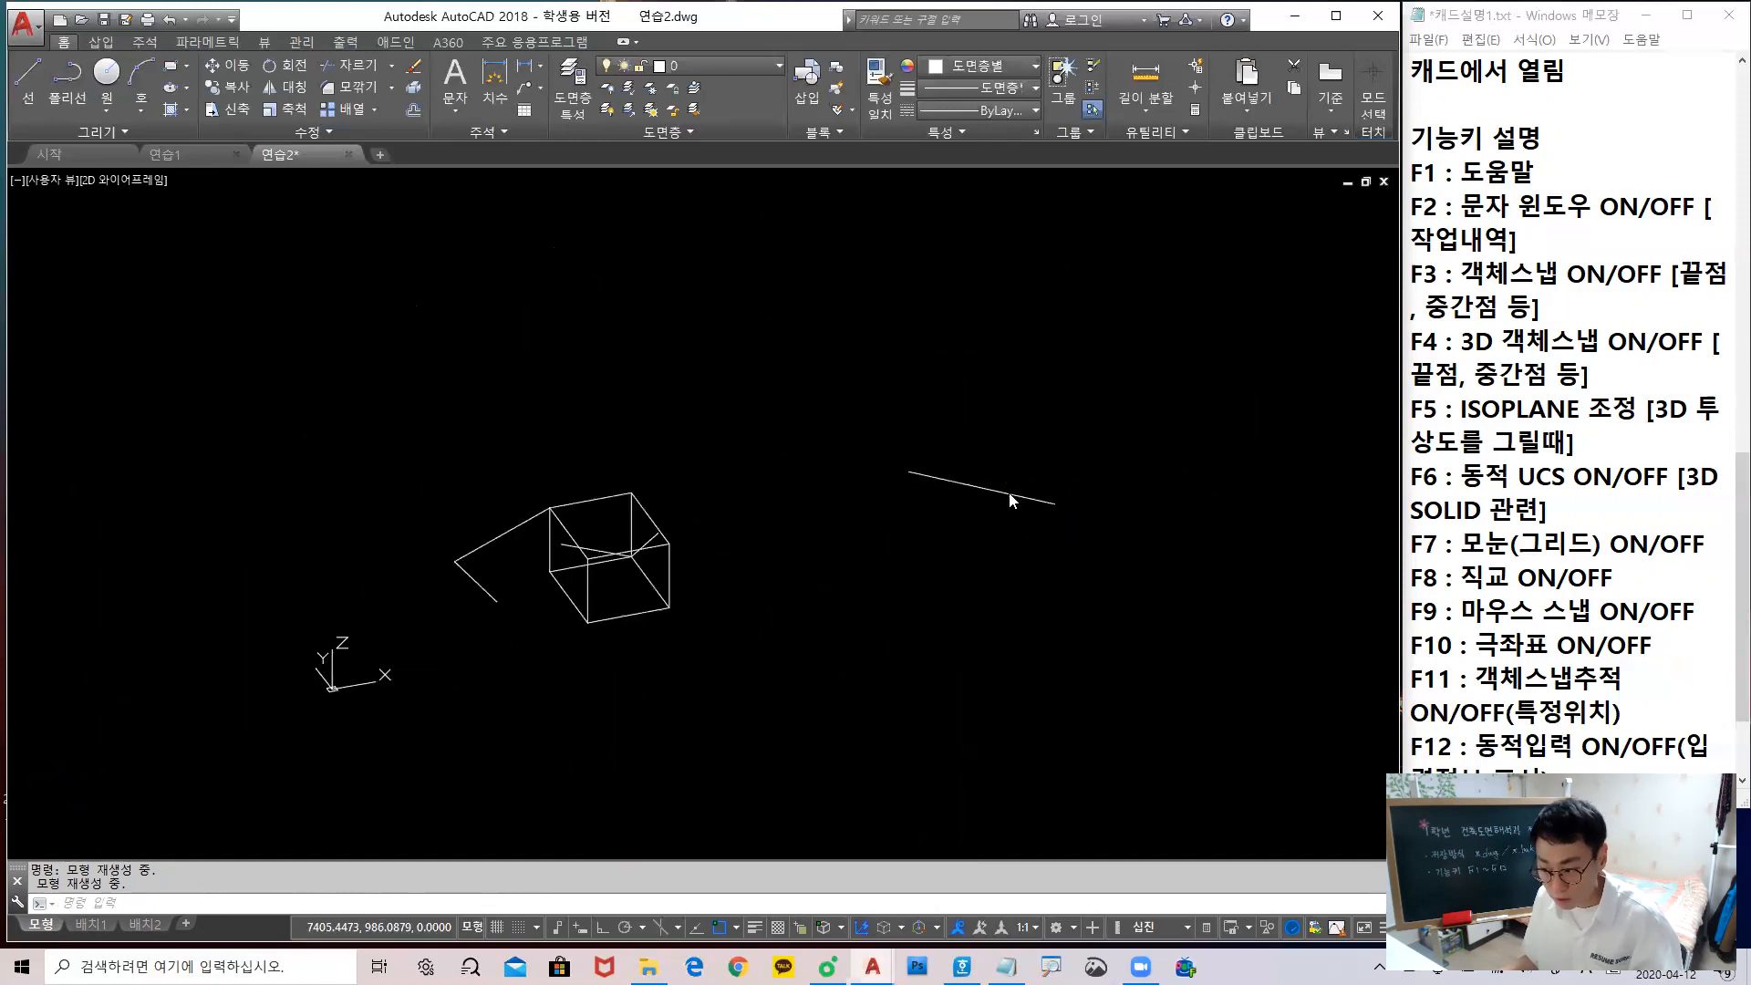
pyautogui.rightClick(1058, 500)
pyautogui.press('Escape')
pyautogui.click(953, 516)
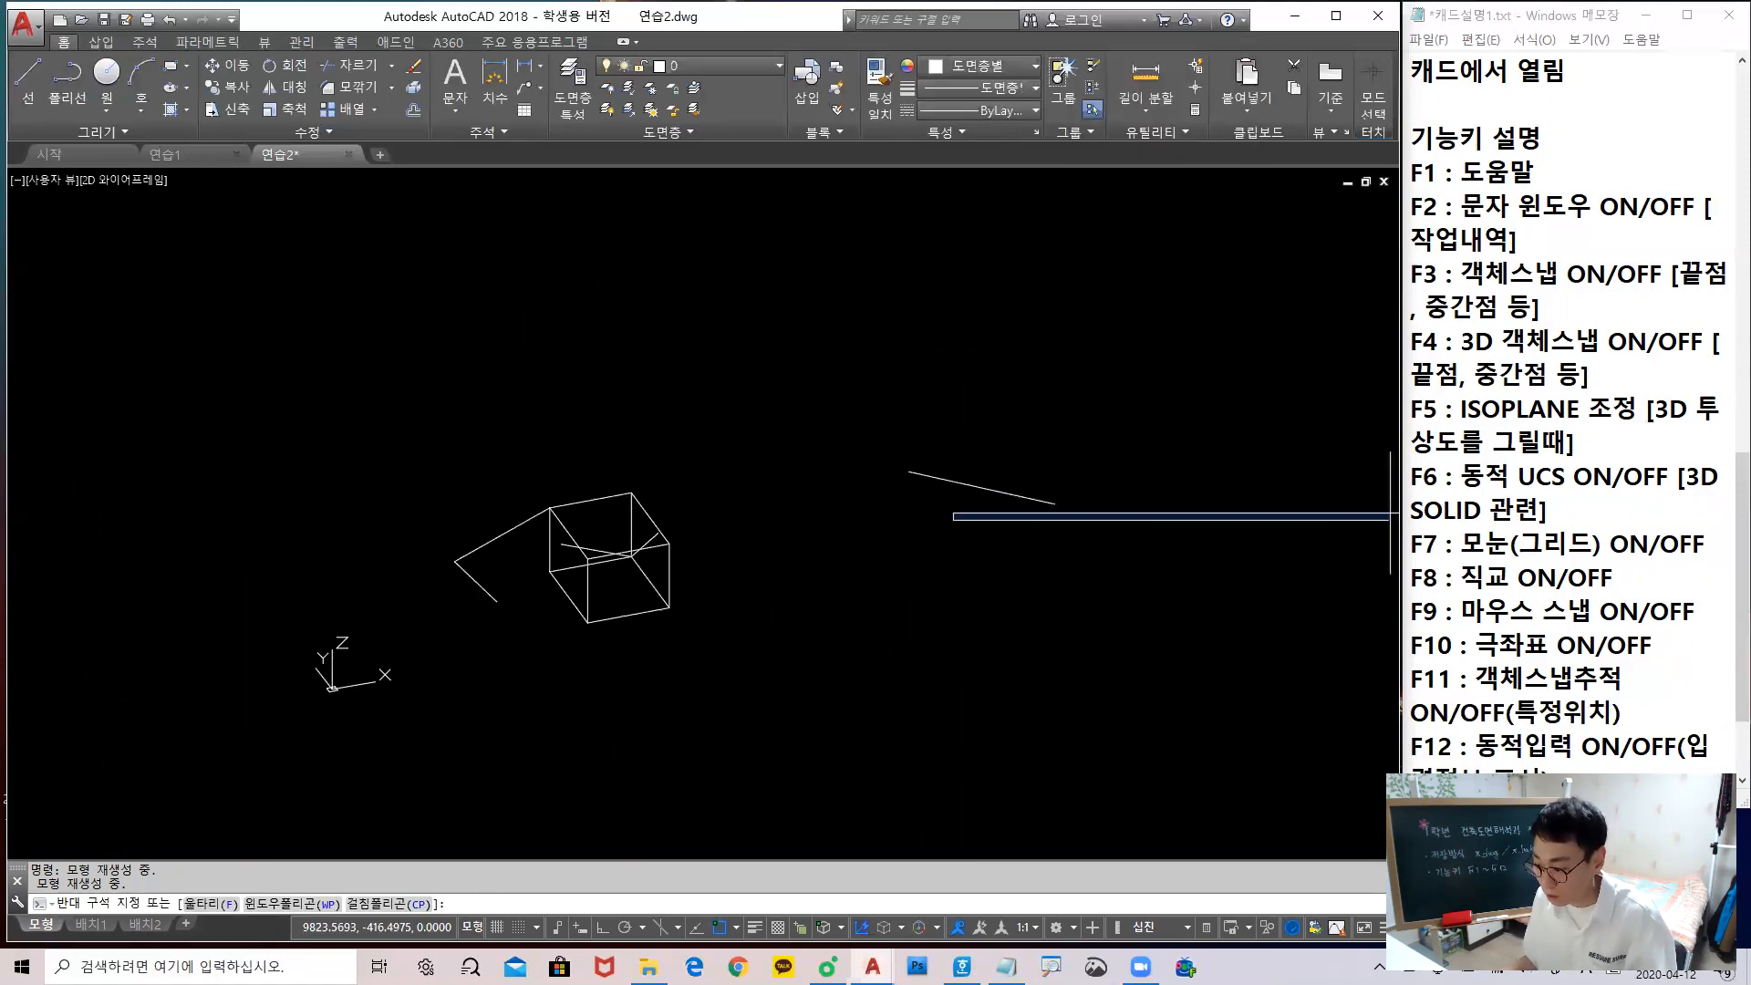
pyautogui.click(880, 533)
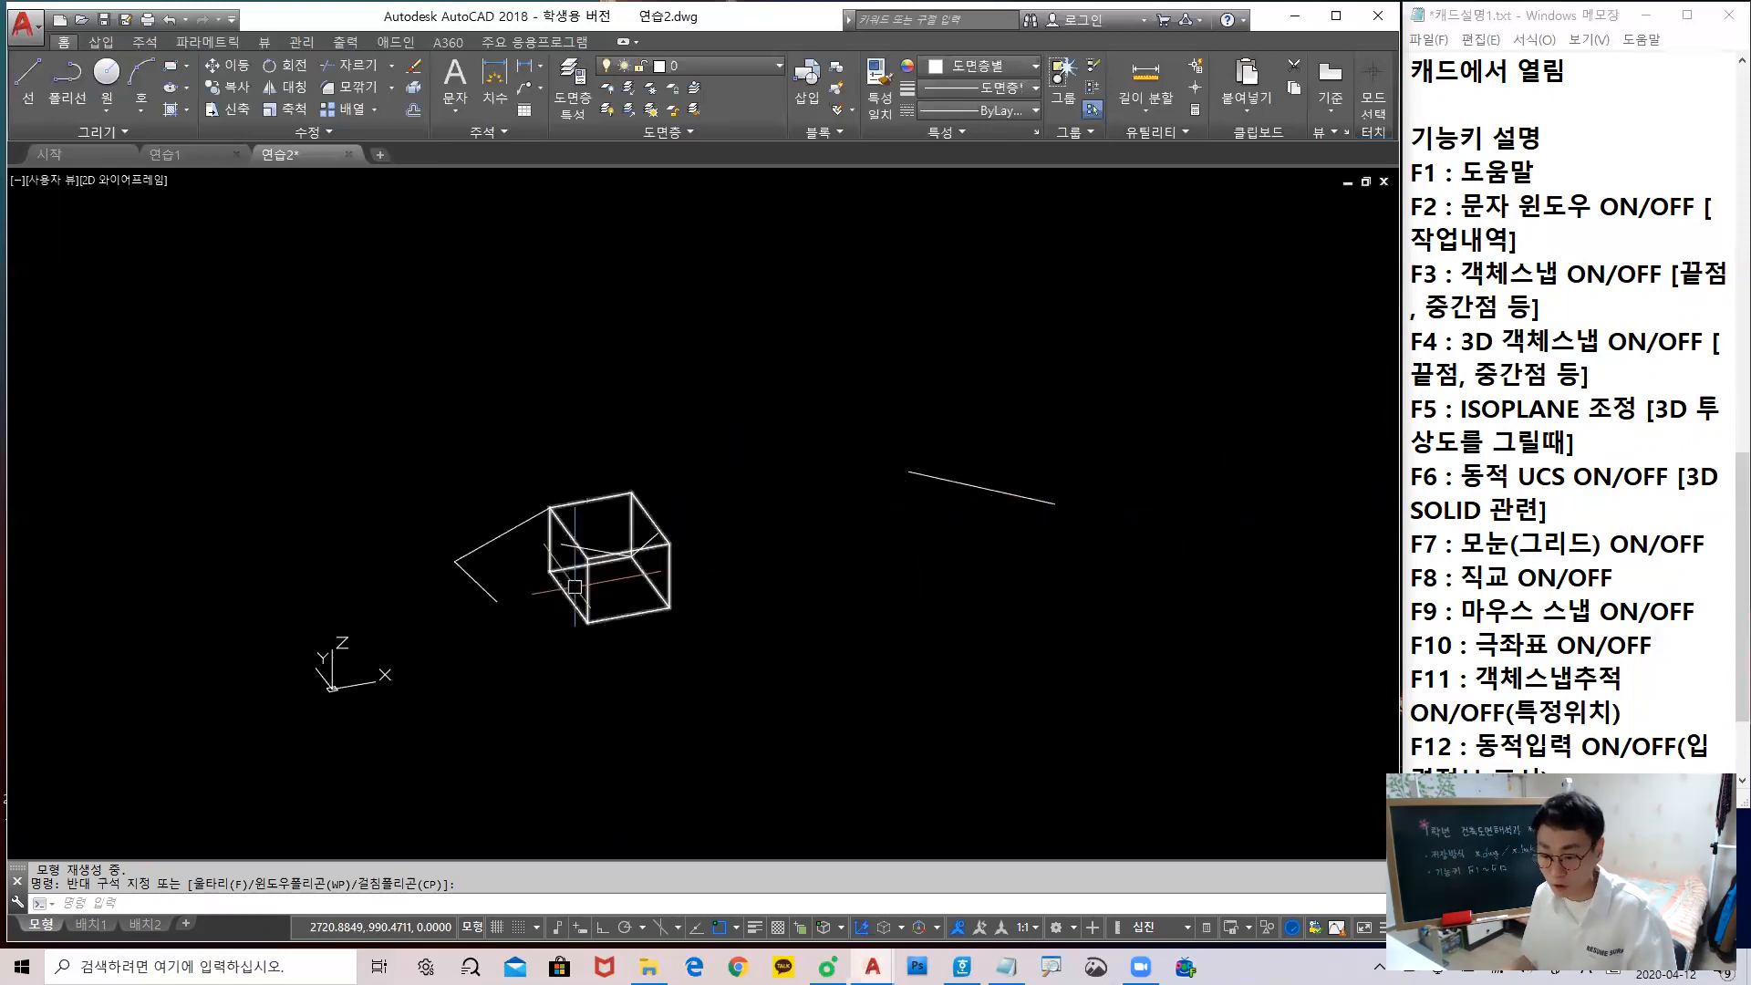
pyautogui.scroll(3, 648, 500)
pyautogui.keyDown('shift'); pyautogui.moveTo(649, 500); pyautogui.dragTo(793, 498, button='middle'); pyautogui.keyUp('shift')
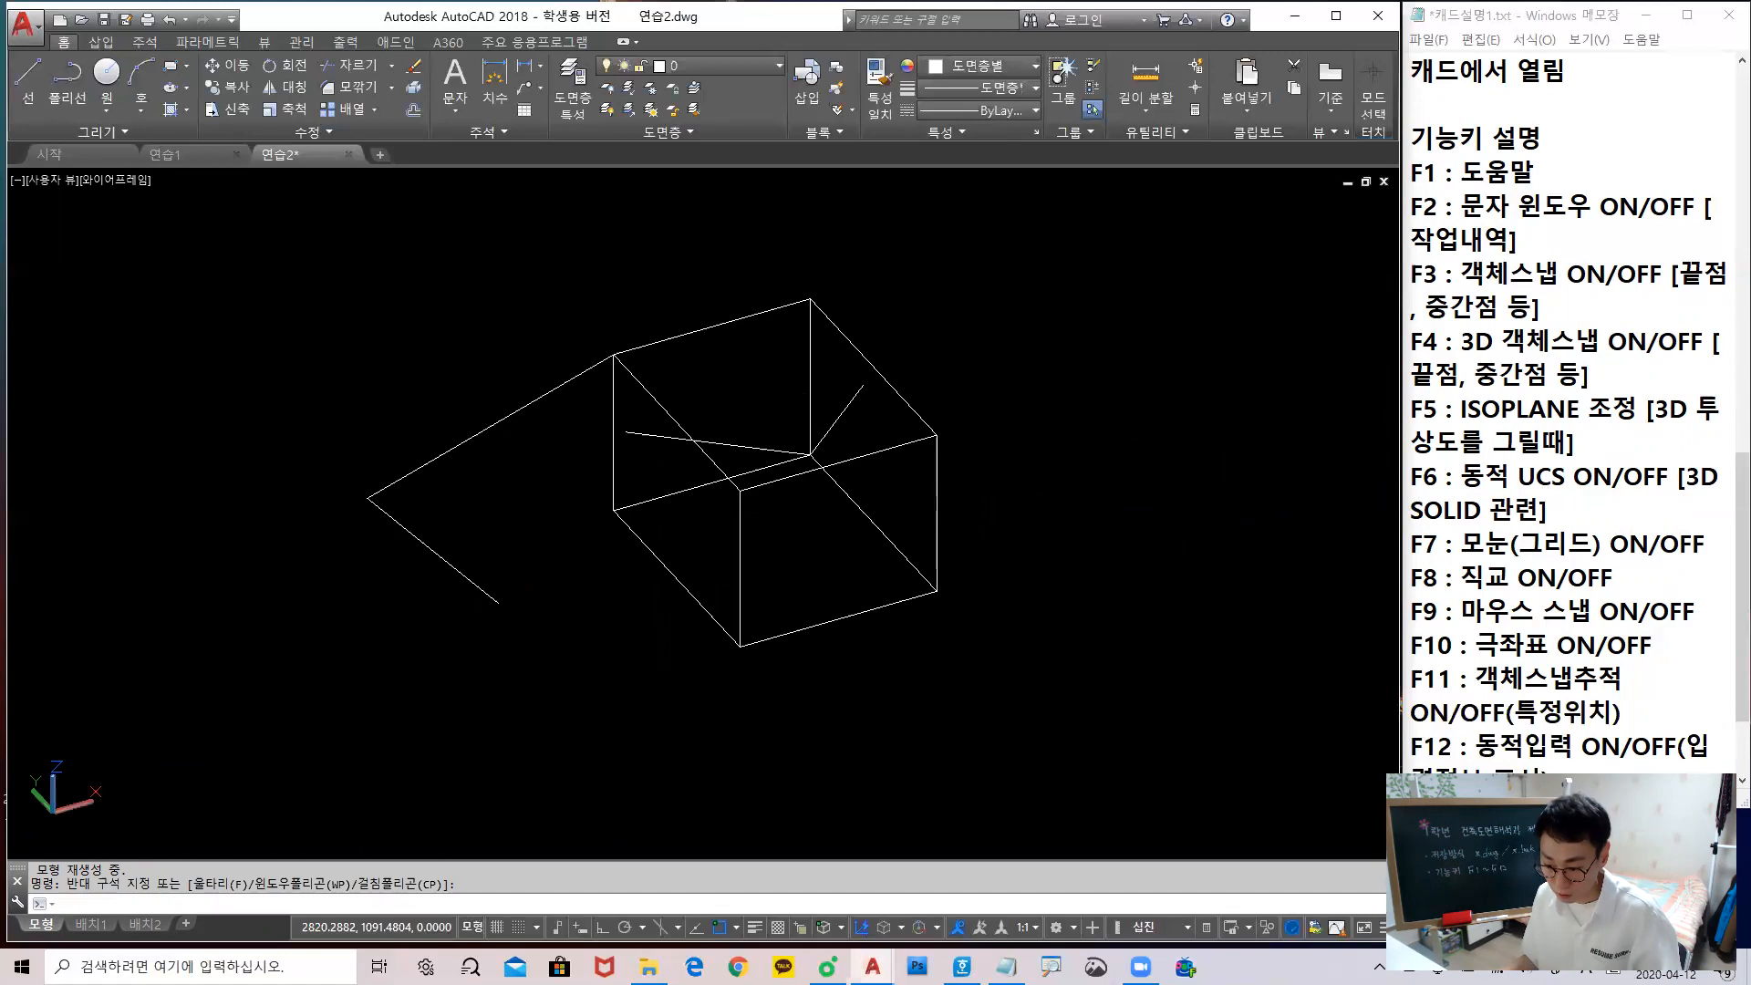
# Start a line at the box's upper corner, toggle dynamic UCS off and on while drawing, and cancel the line
pyautogui.write('l')
pyautogui.press('Return')
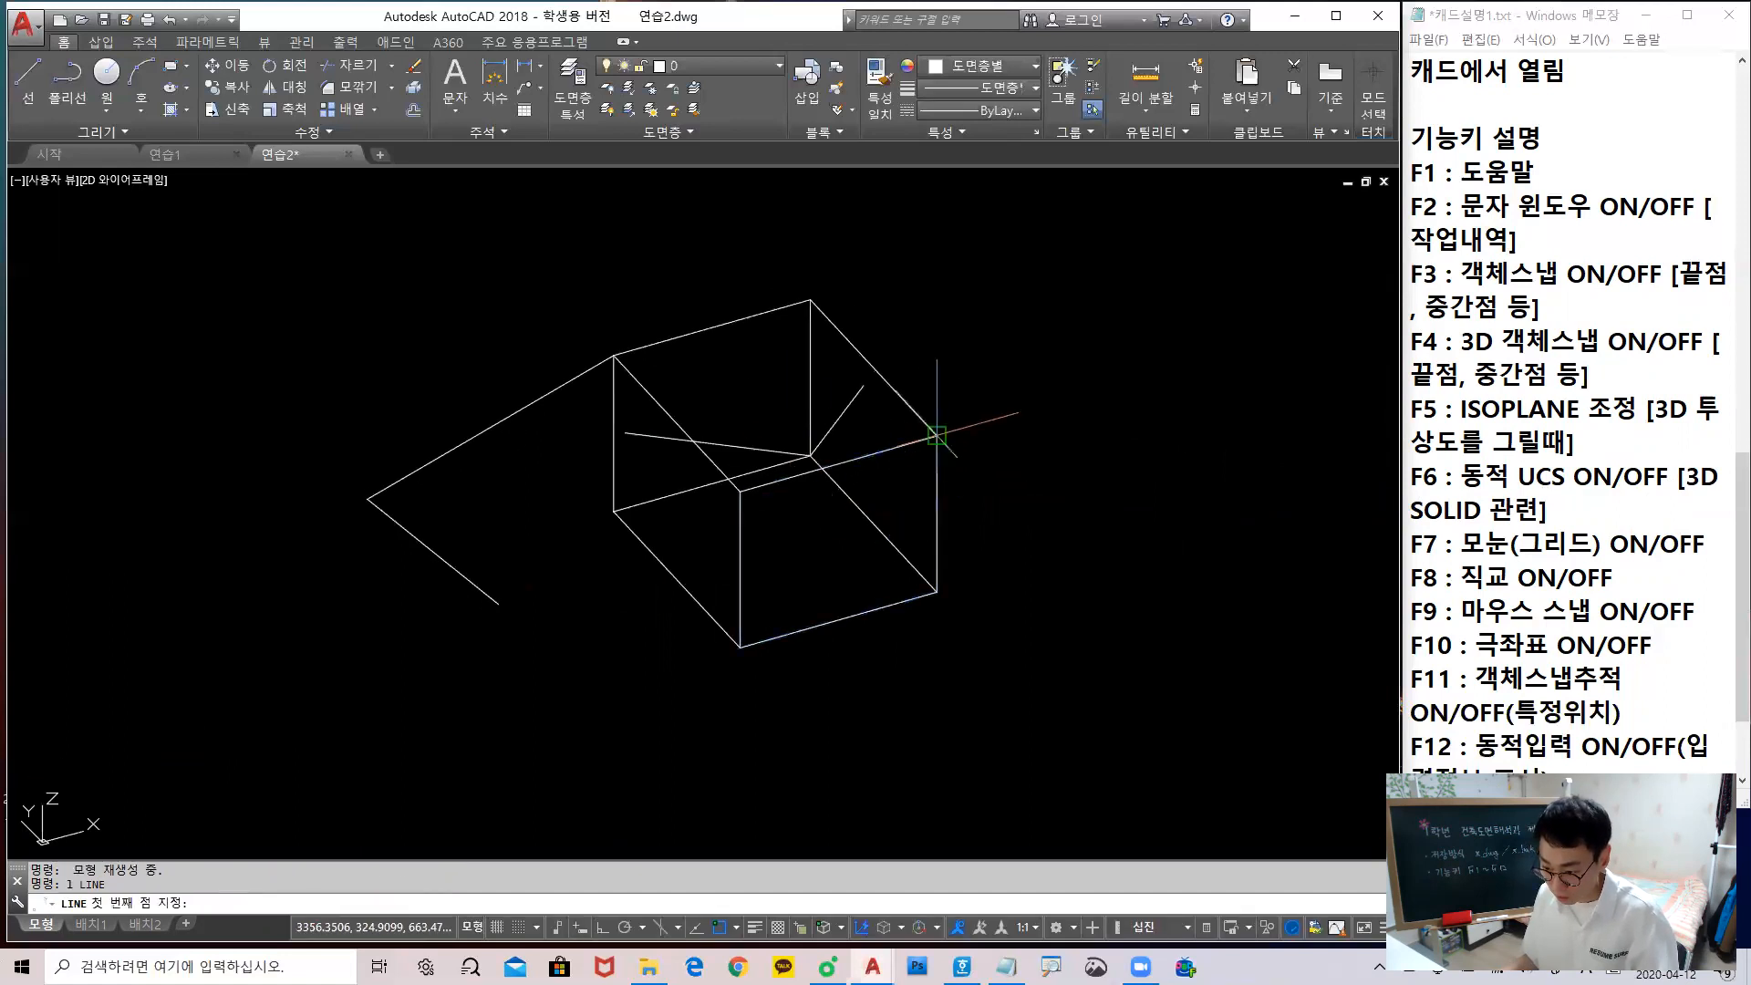
pyautogui.click(937, 436)
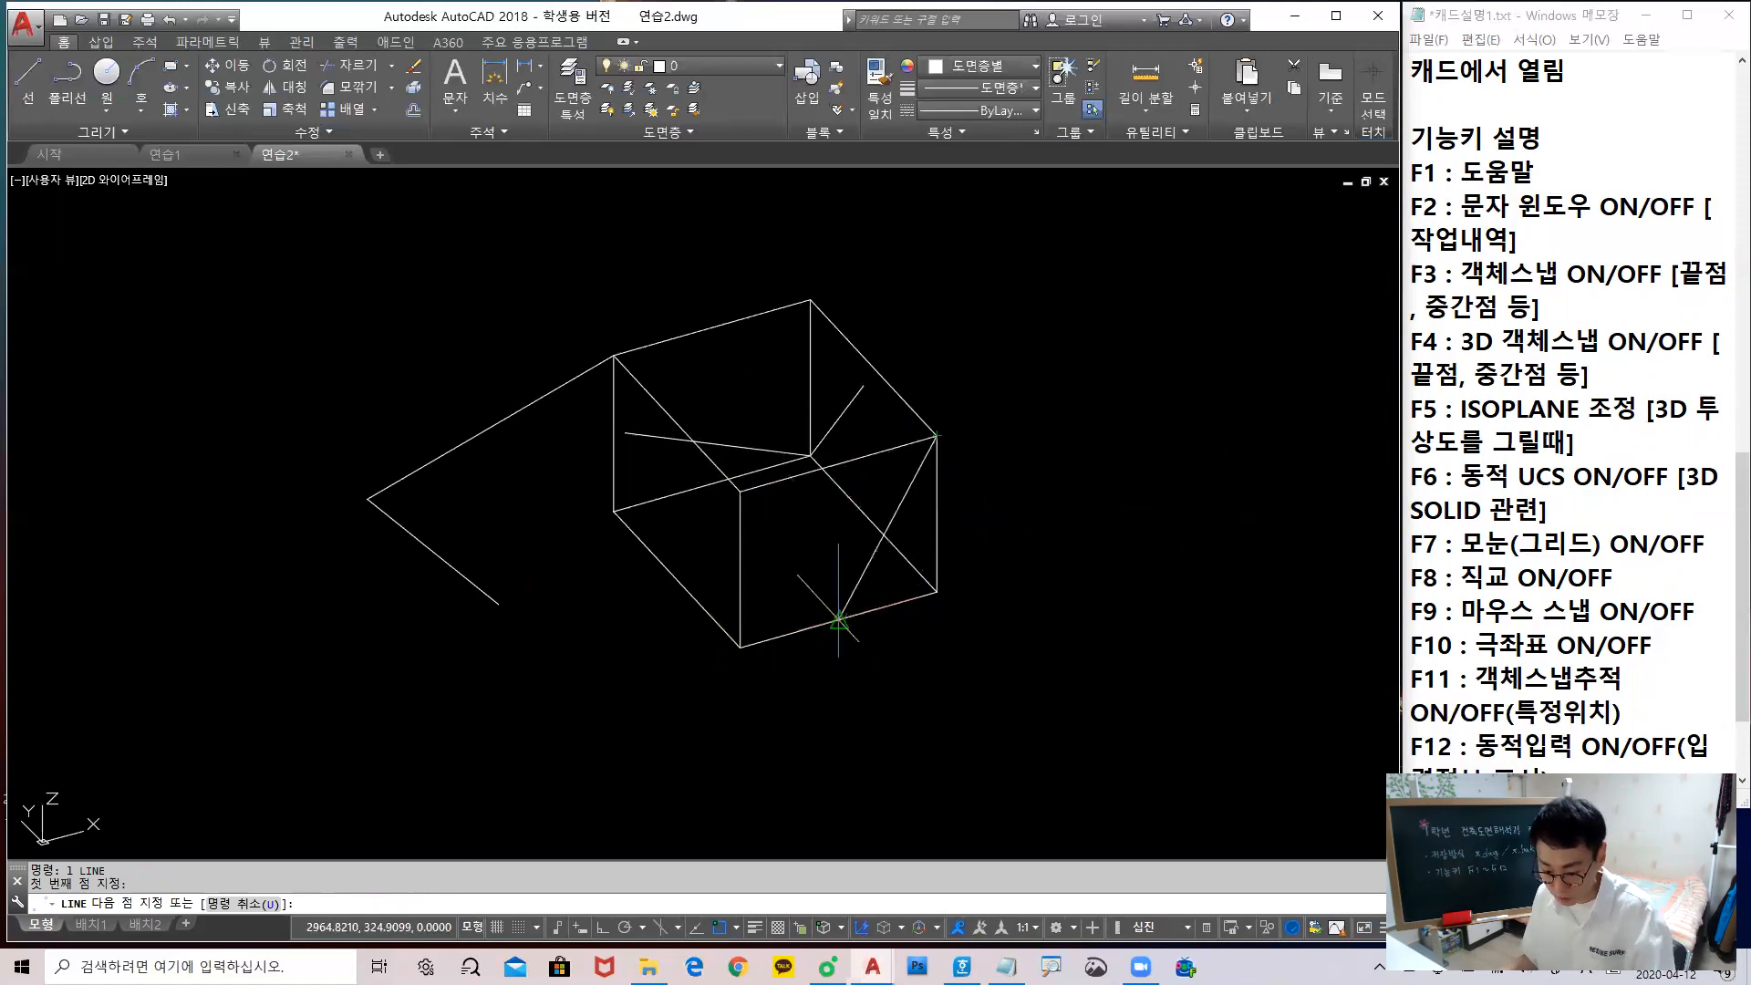
pyautogui.press('F6')
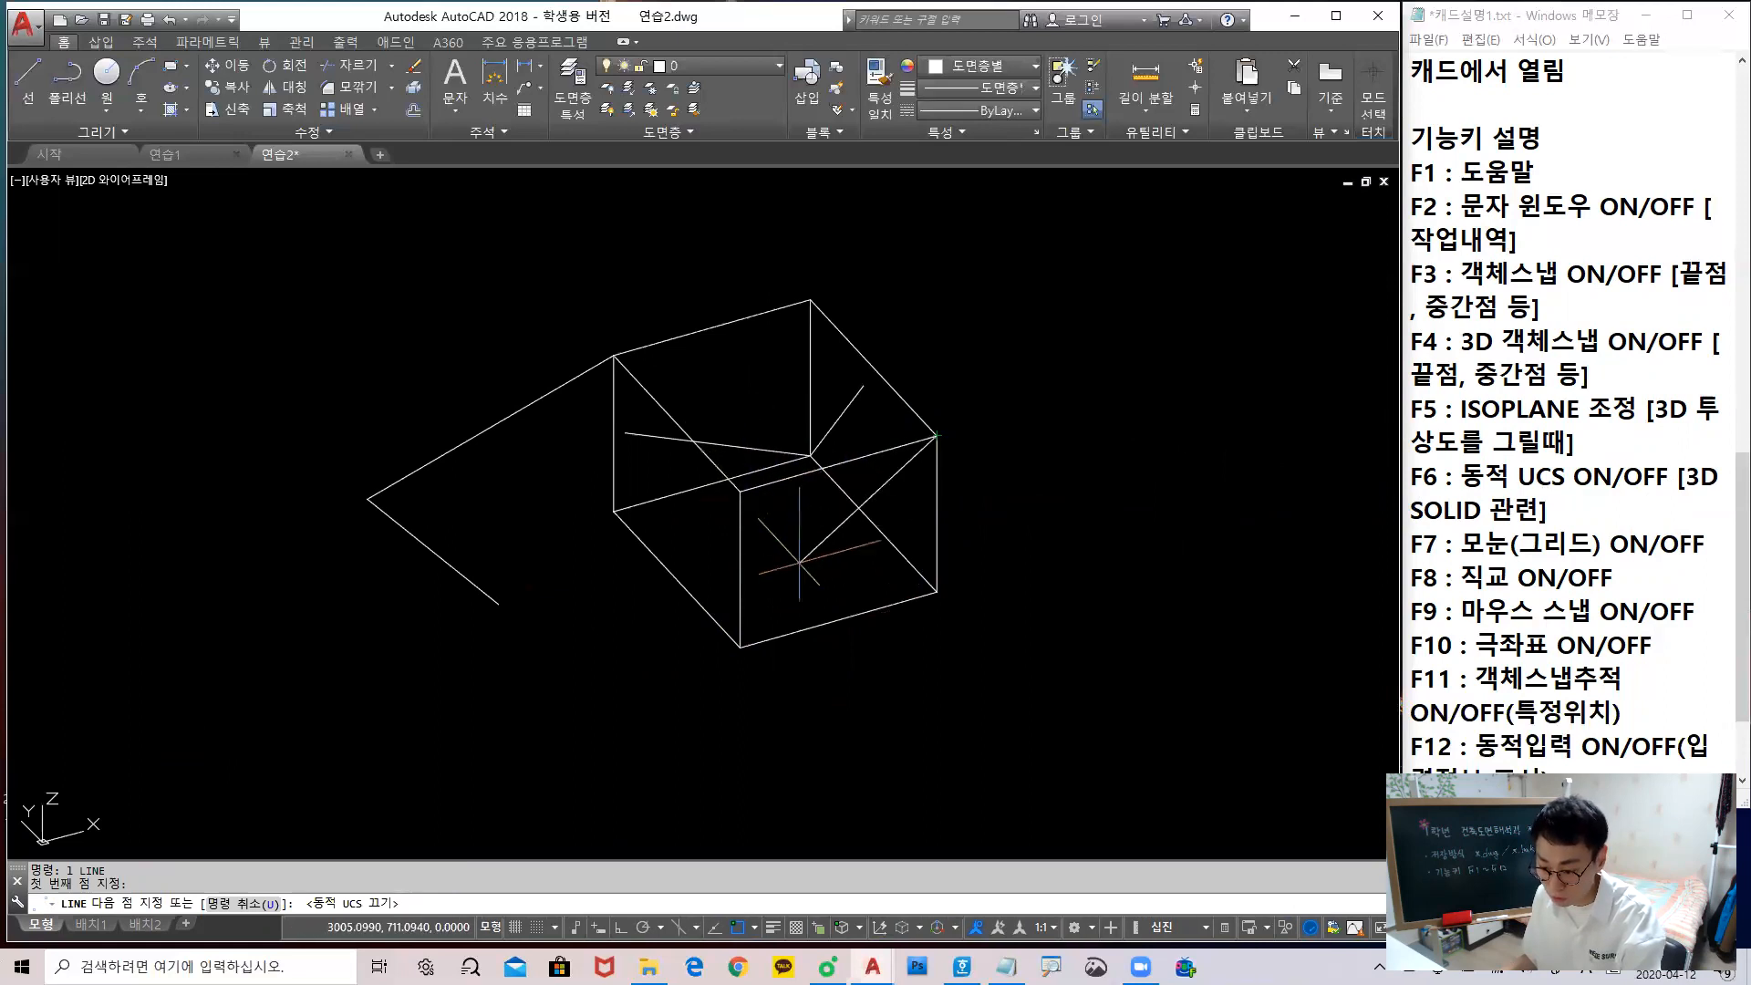
pyautogui.press('F6')
pyautogui.keyDown('shift'); pyautogui.moveTo(740, 492); pyautogui.dragTo(583, 629, button='middle'); pyautogui.keyUp('shift')
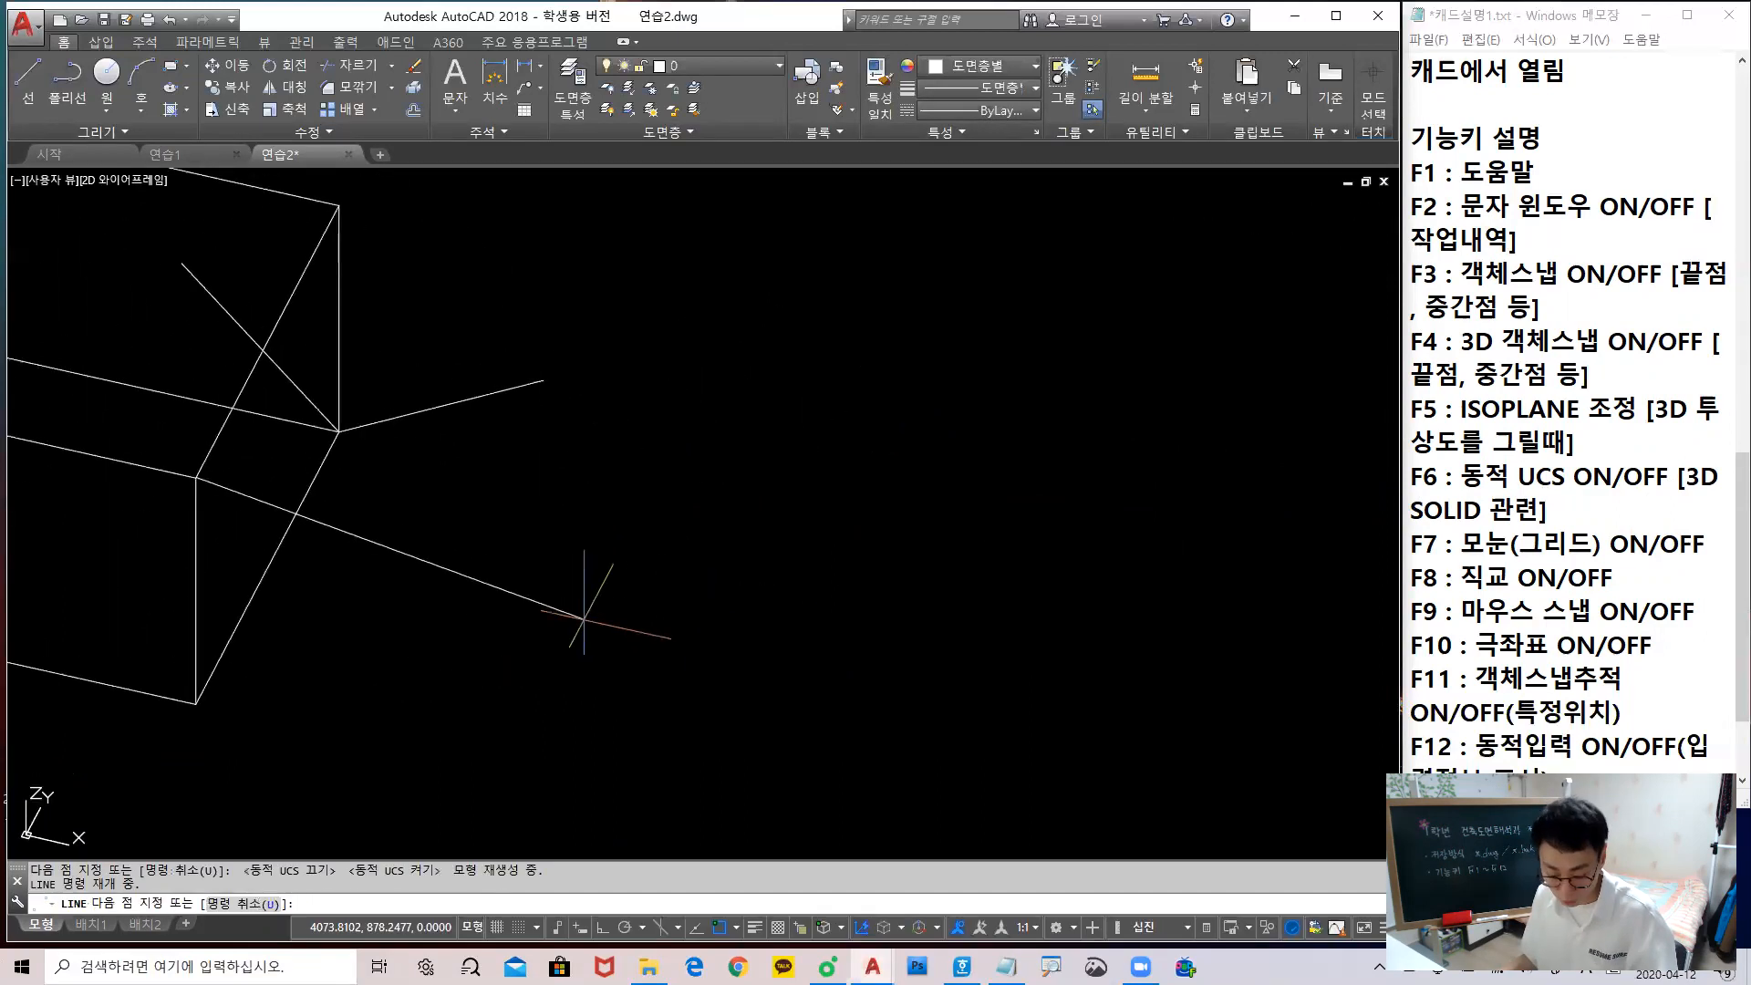
pyautogui.press('Escape')
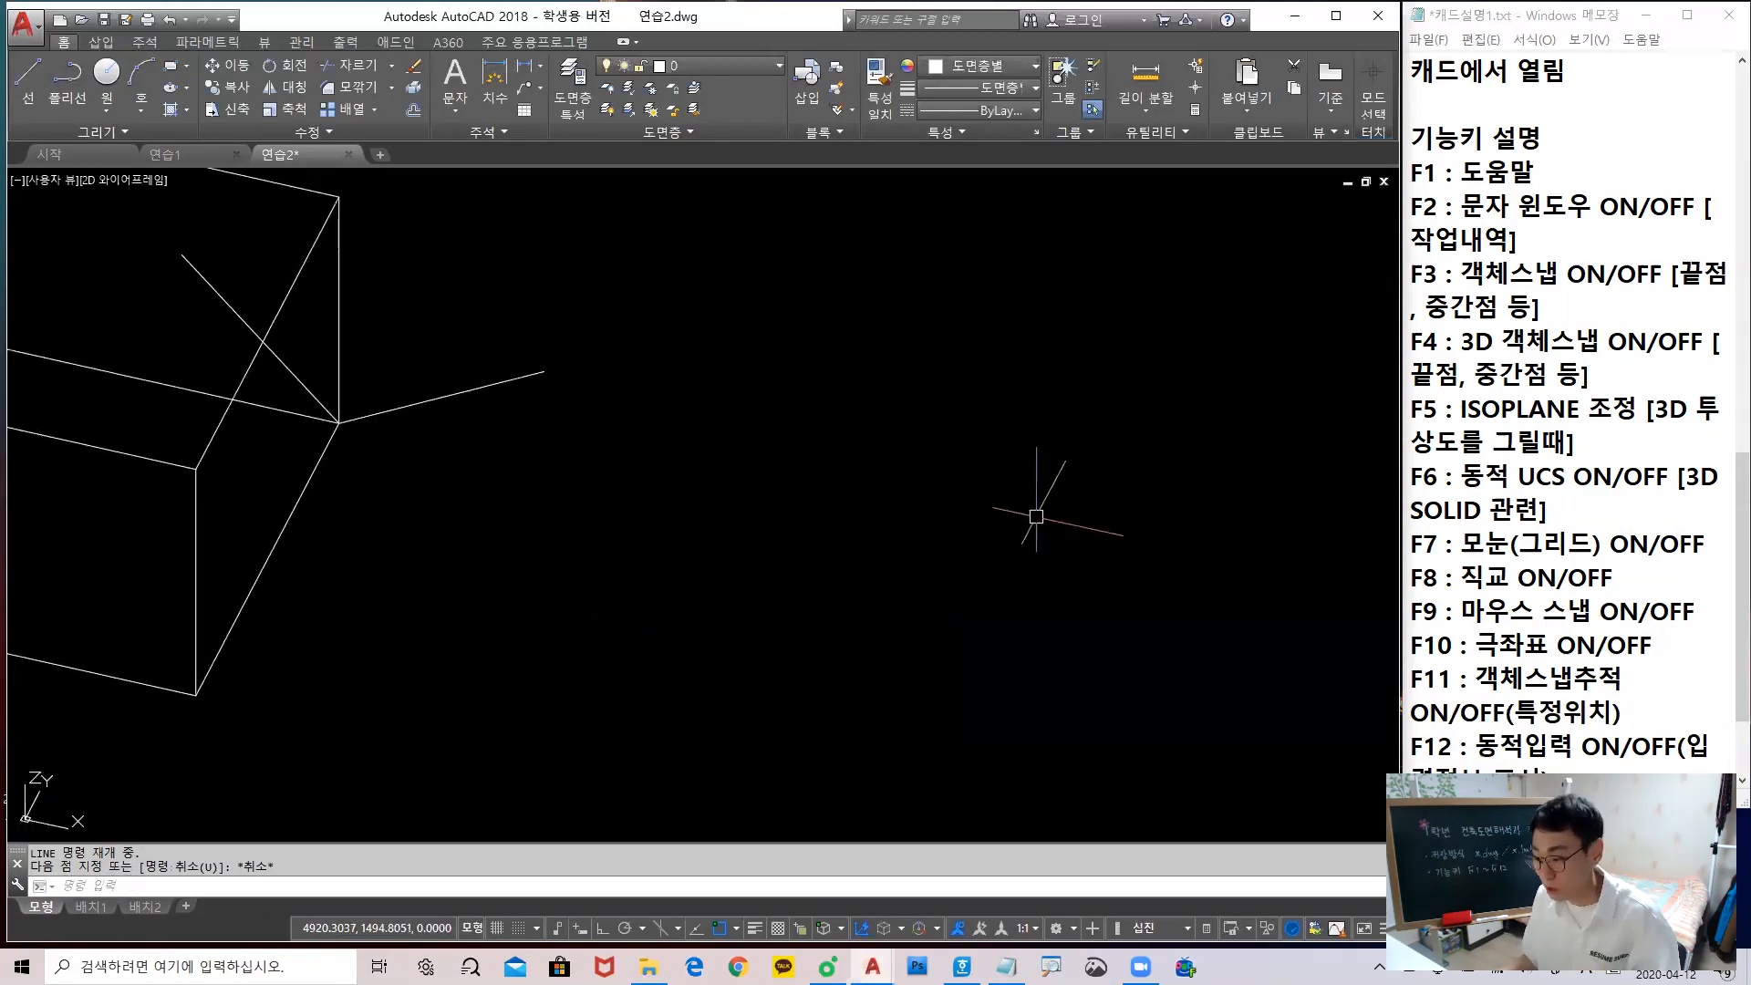
# Switch to the Notepad notes and highlight the F4 to F6 descriptions
pyautogui.moveTo(1556, 513); pyautogui.dragTo(1407, 348)
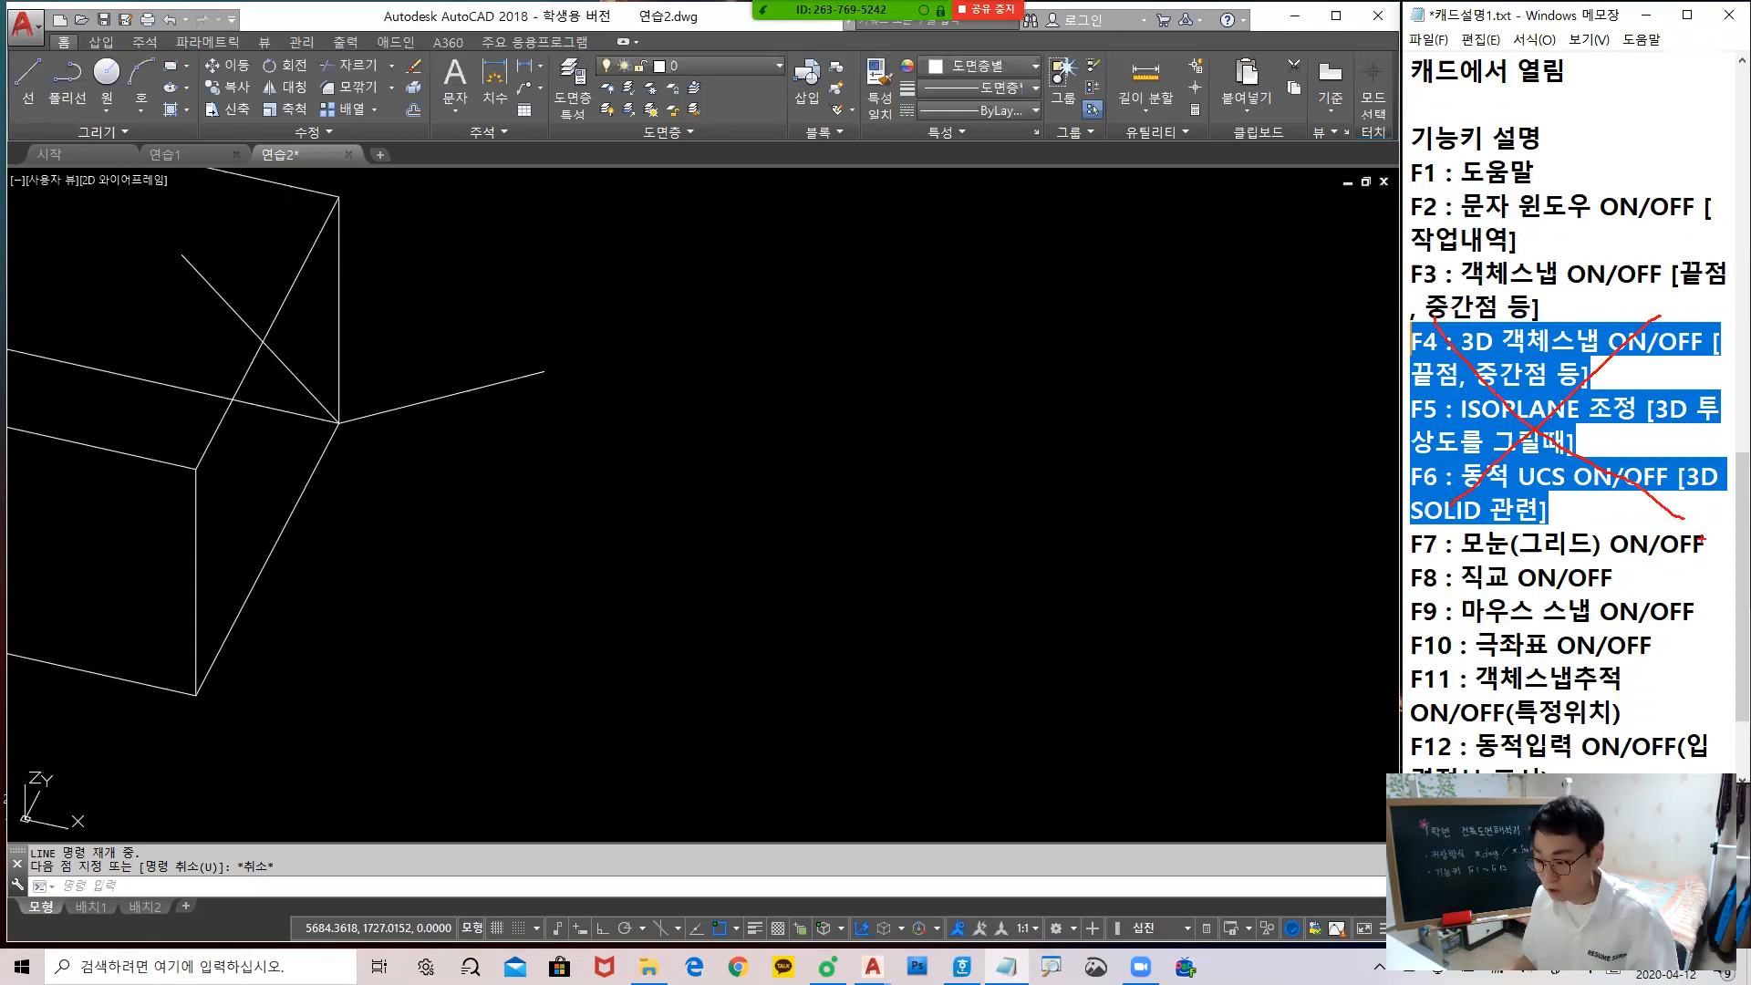
# Erase the box and all remaining lines from the drawing and return to the plan view of the current UCS
pyautogui.scroll(-5, 691, 528)
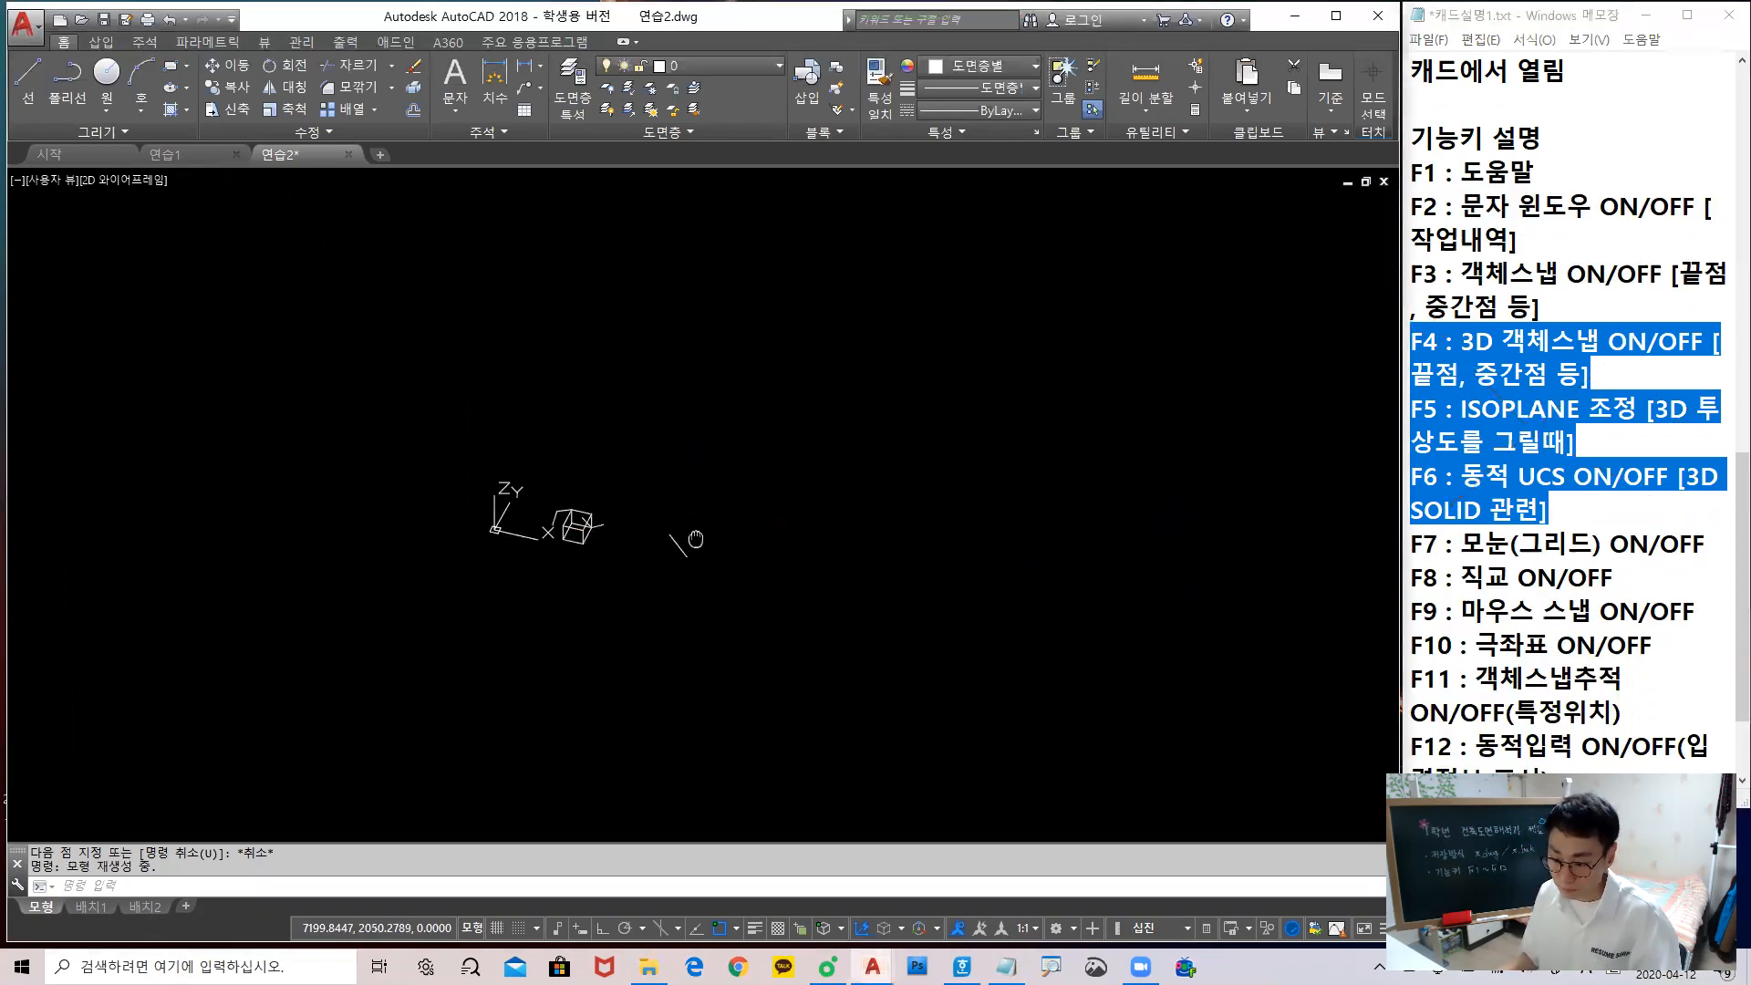
pyautogui.click(825, 720)
pyautogui.click(390, 446)
pyautogui.write('e')
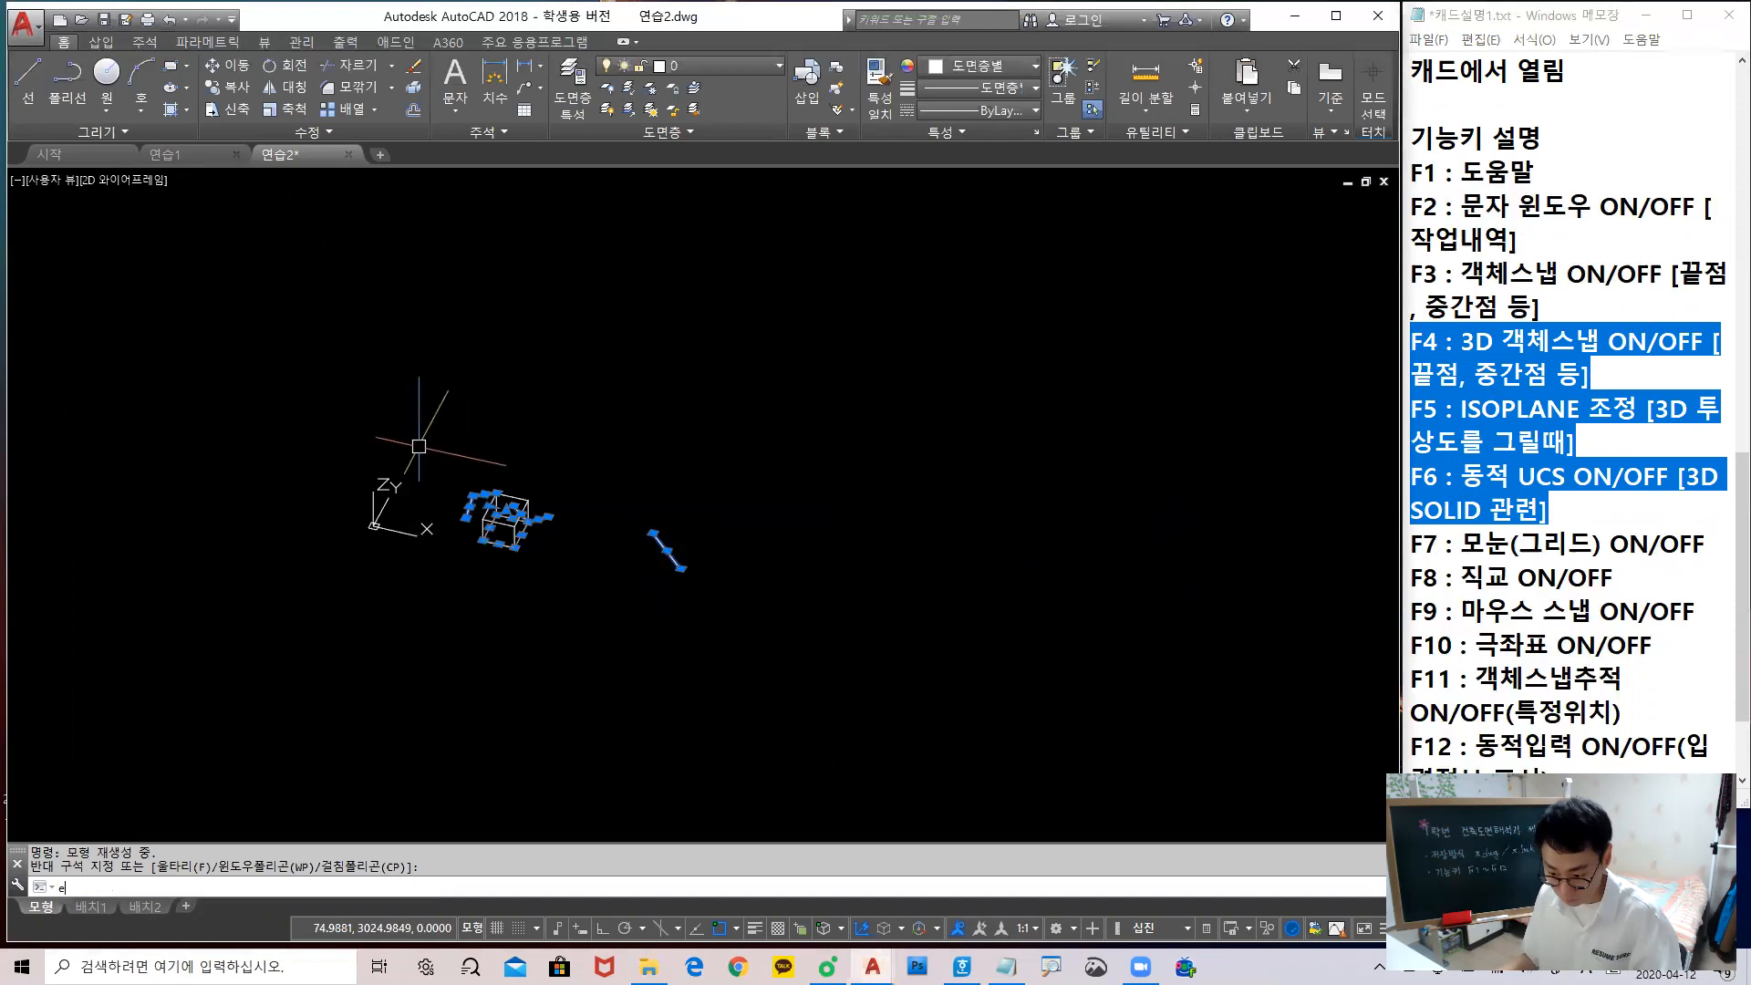
pyautogui.press('Return')
pyautogui.write('plan')
pyautogui.press('Return')
pyautogui.press('Return')
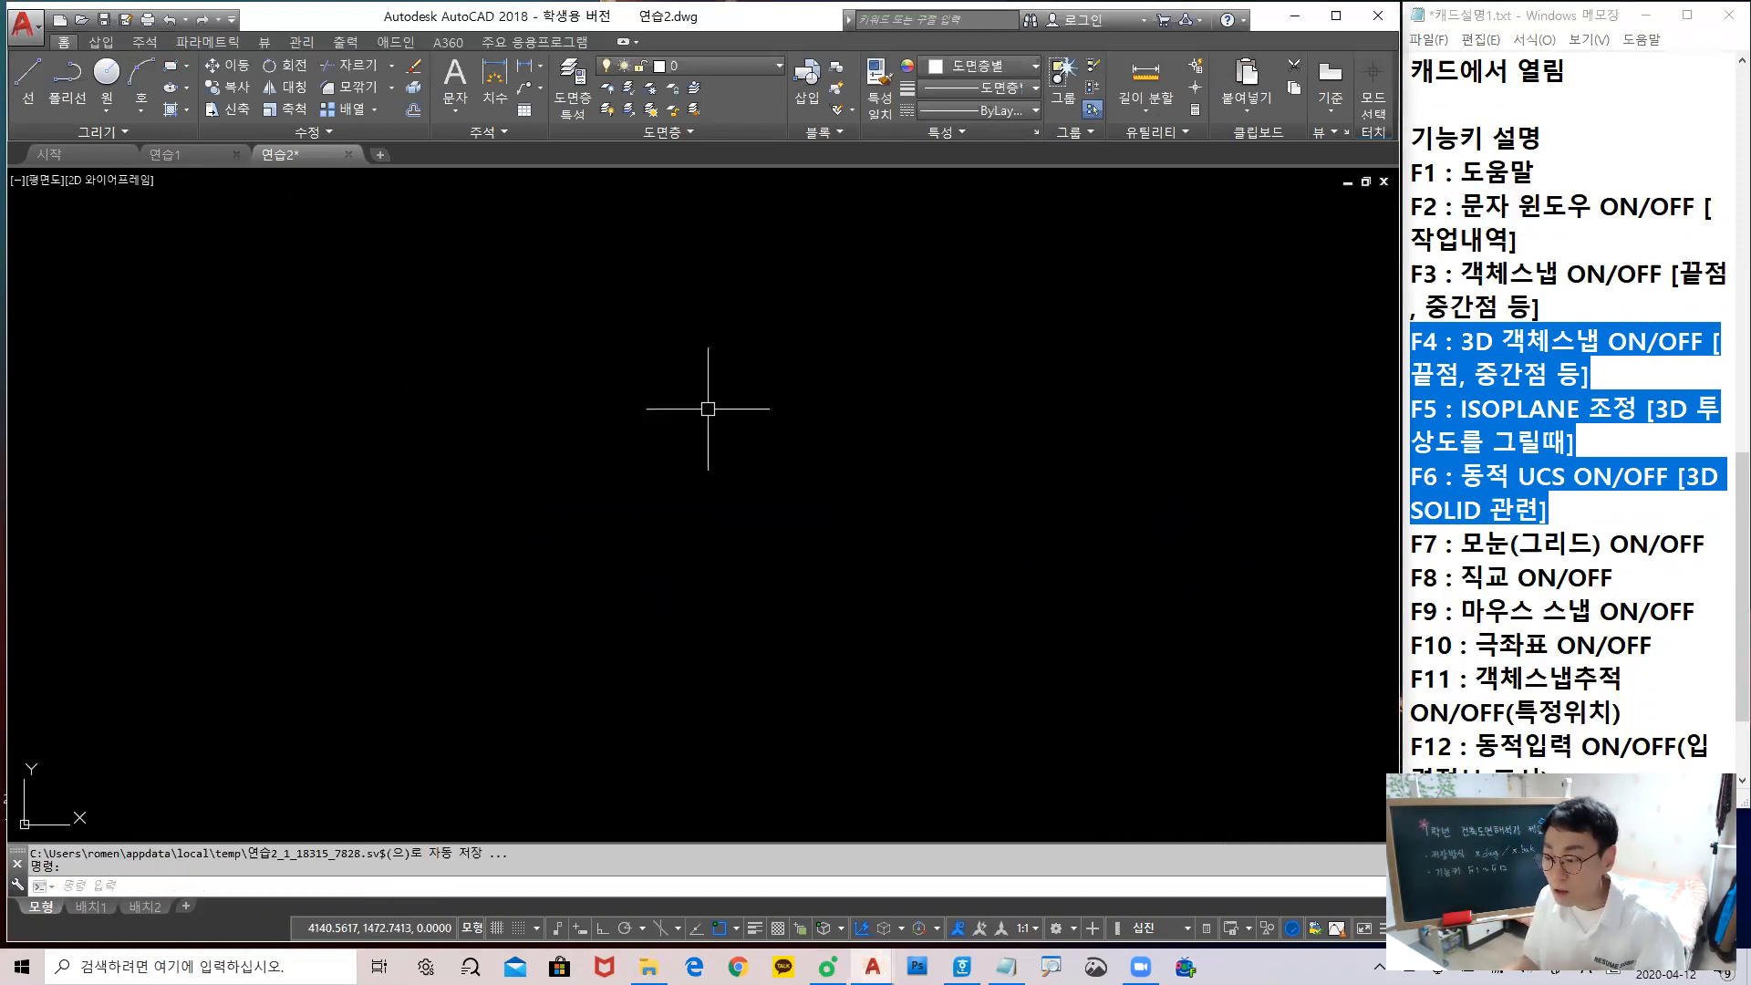
pyautogui.click(1155, 479)
pyautogui.click(985, 419)
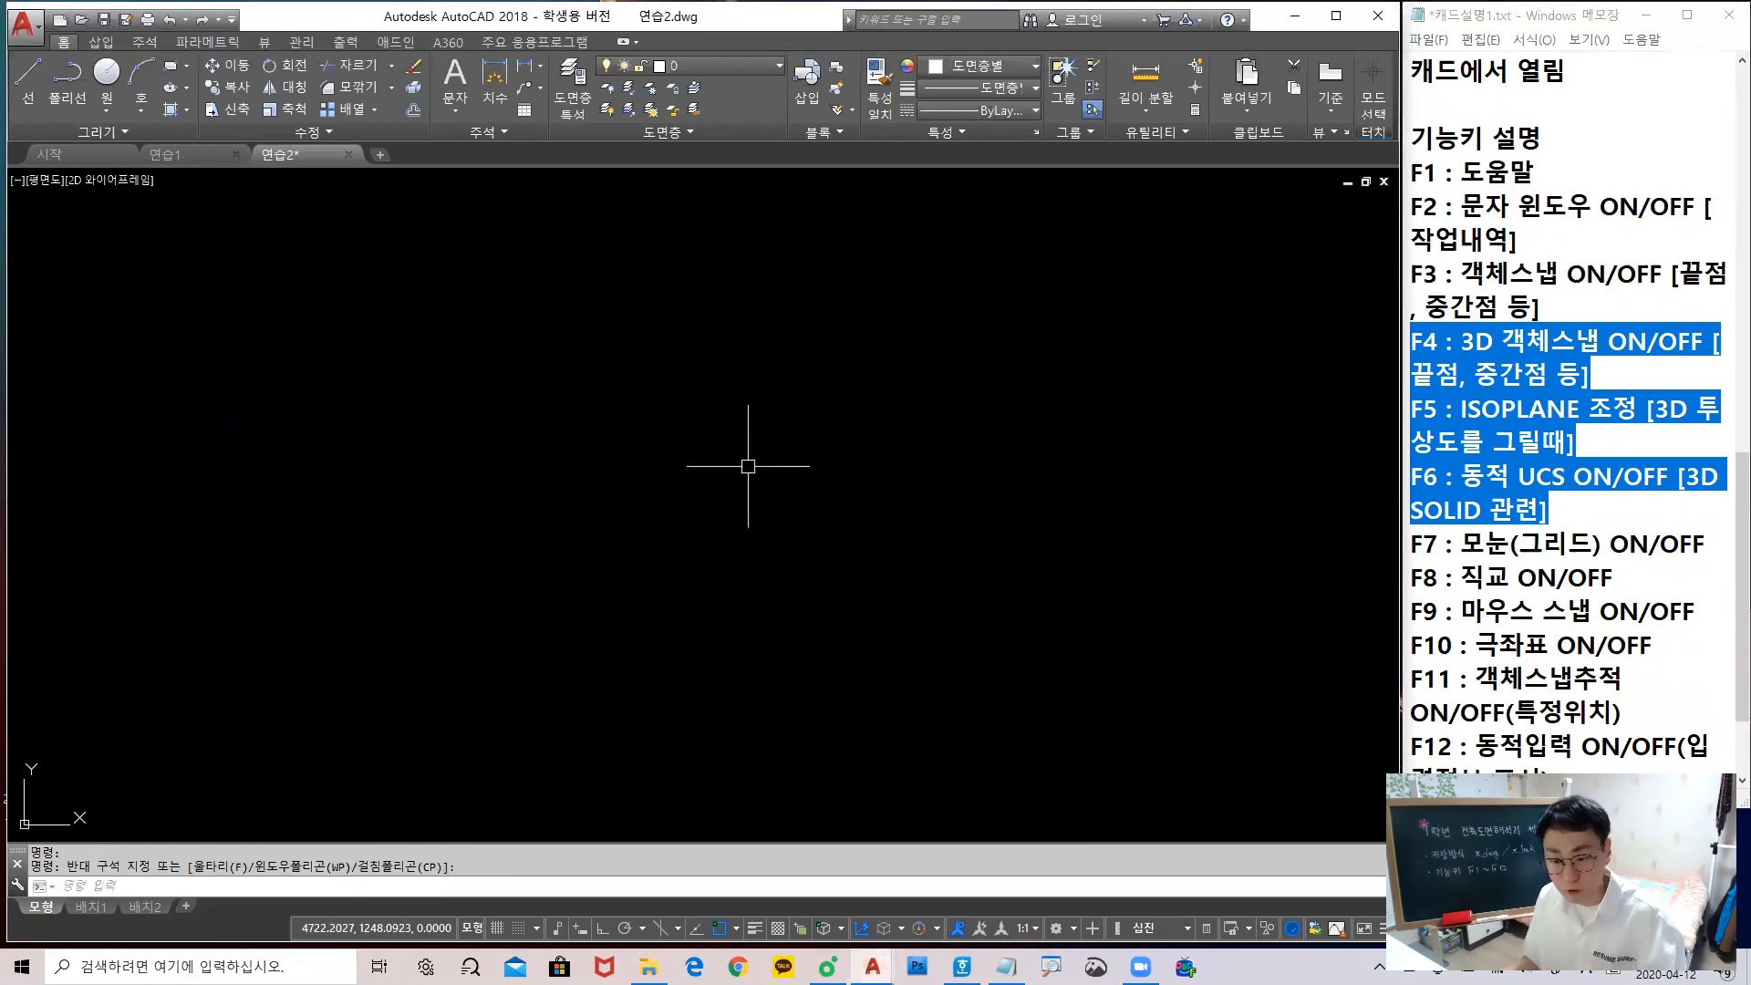
pyautogui.click(935, 517)
pyautogui.click(841, 441)
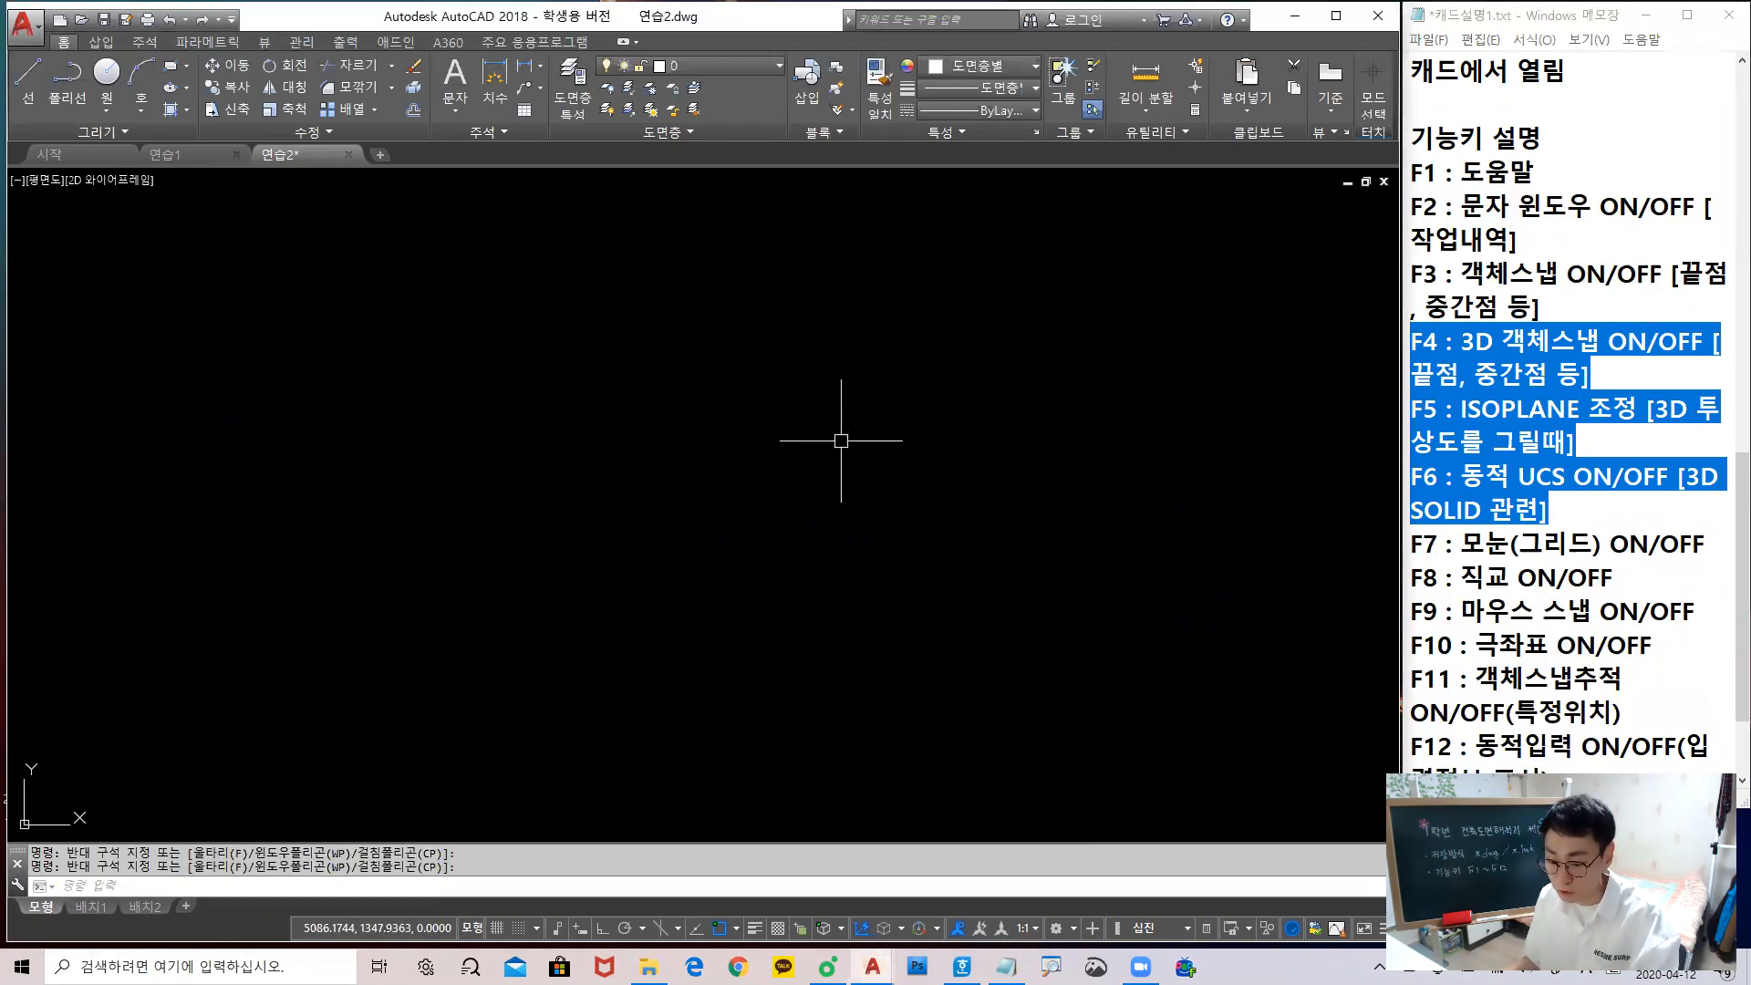
pyautogui.press('Escape')
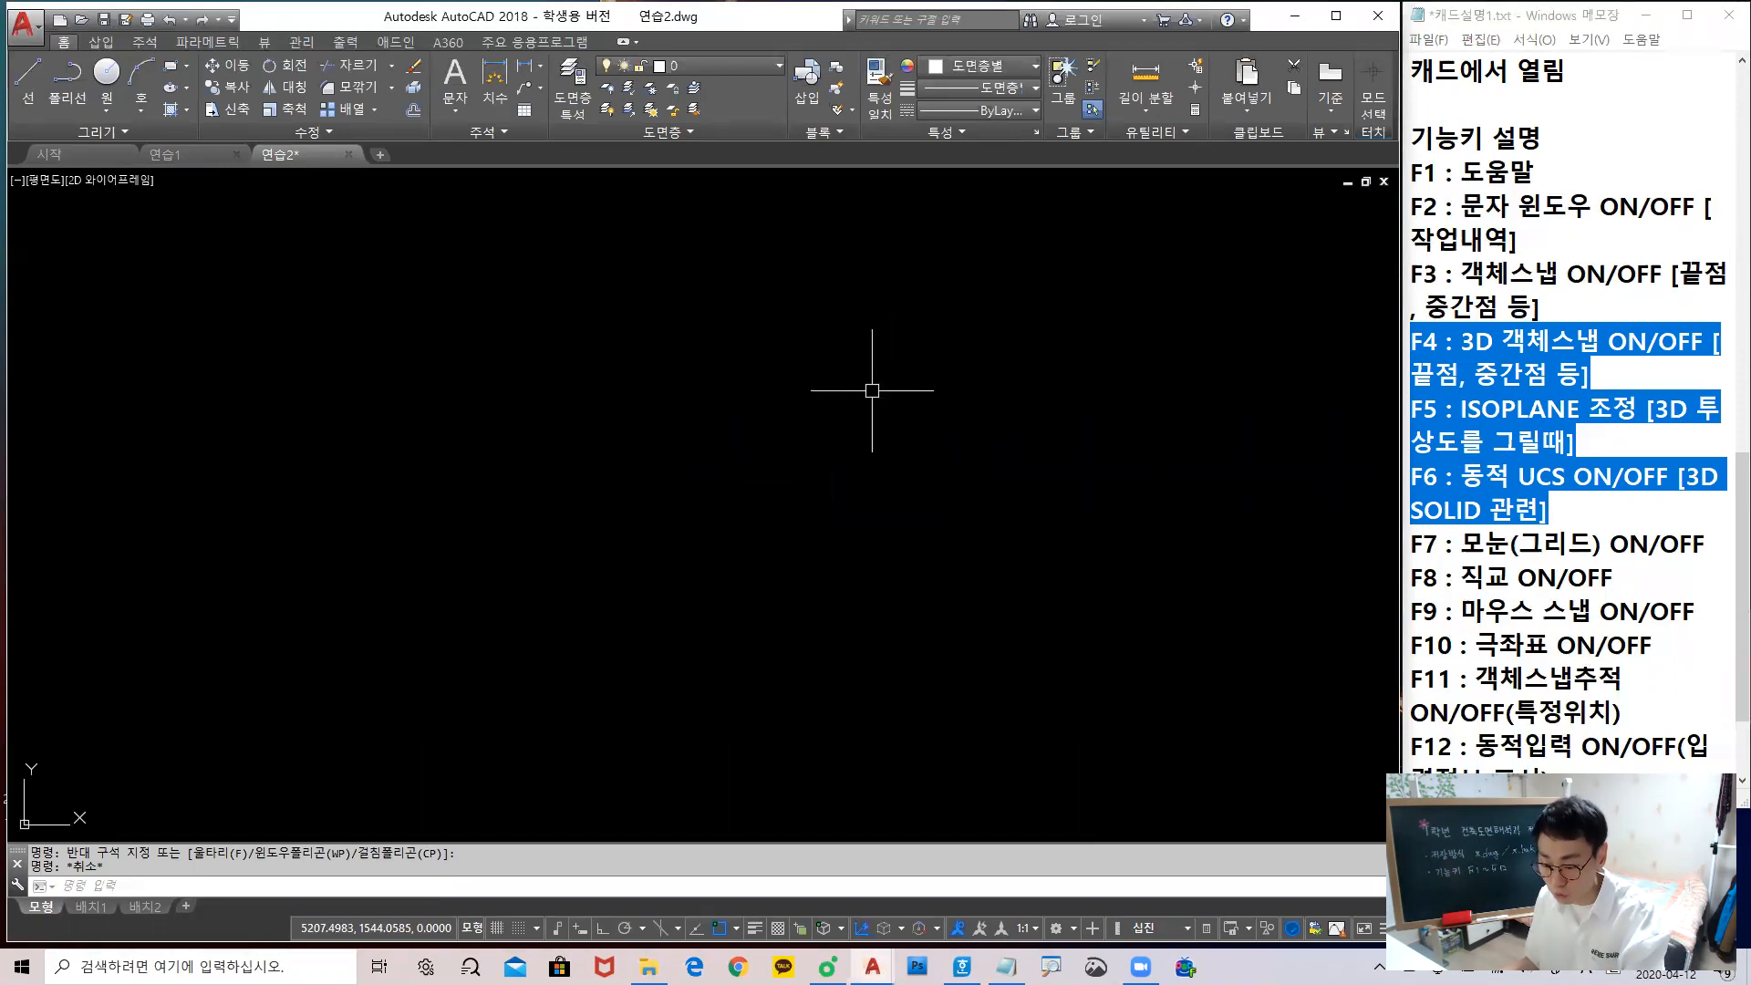
# Turn the grid on and draw a closed five-sided line outline about 500 by 500 units with its upper-right corner cut off
pyautogui.press('F7')
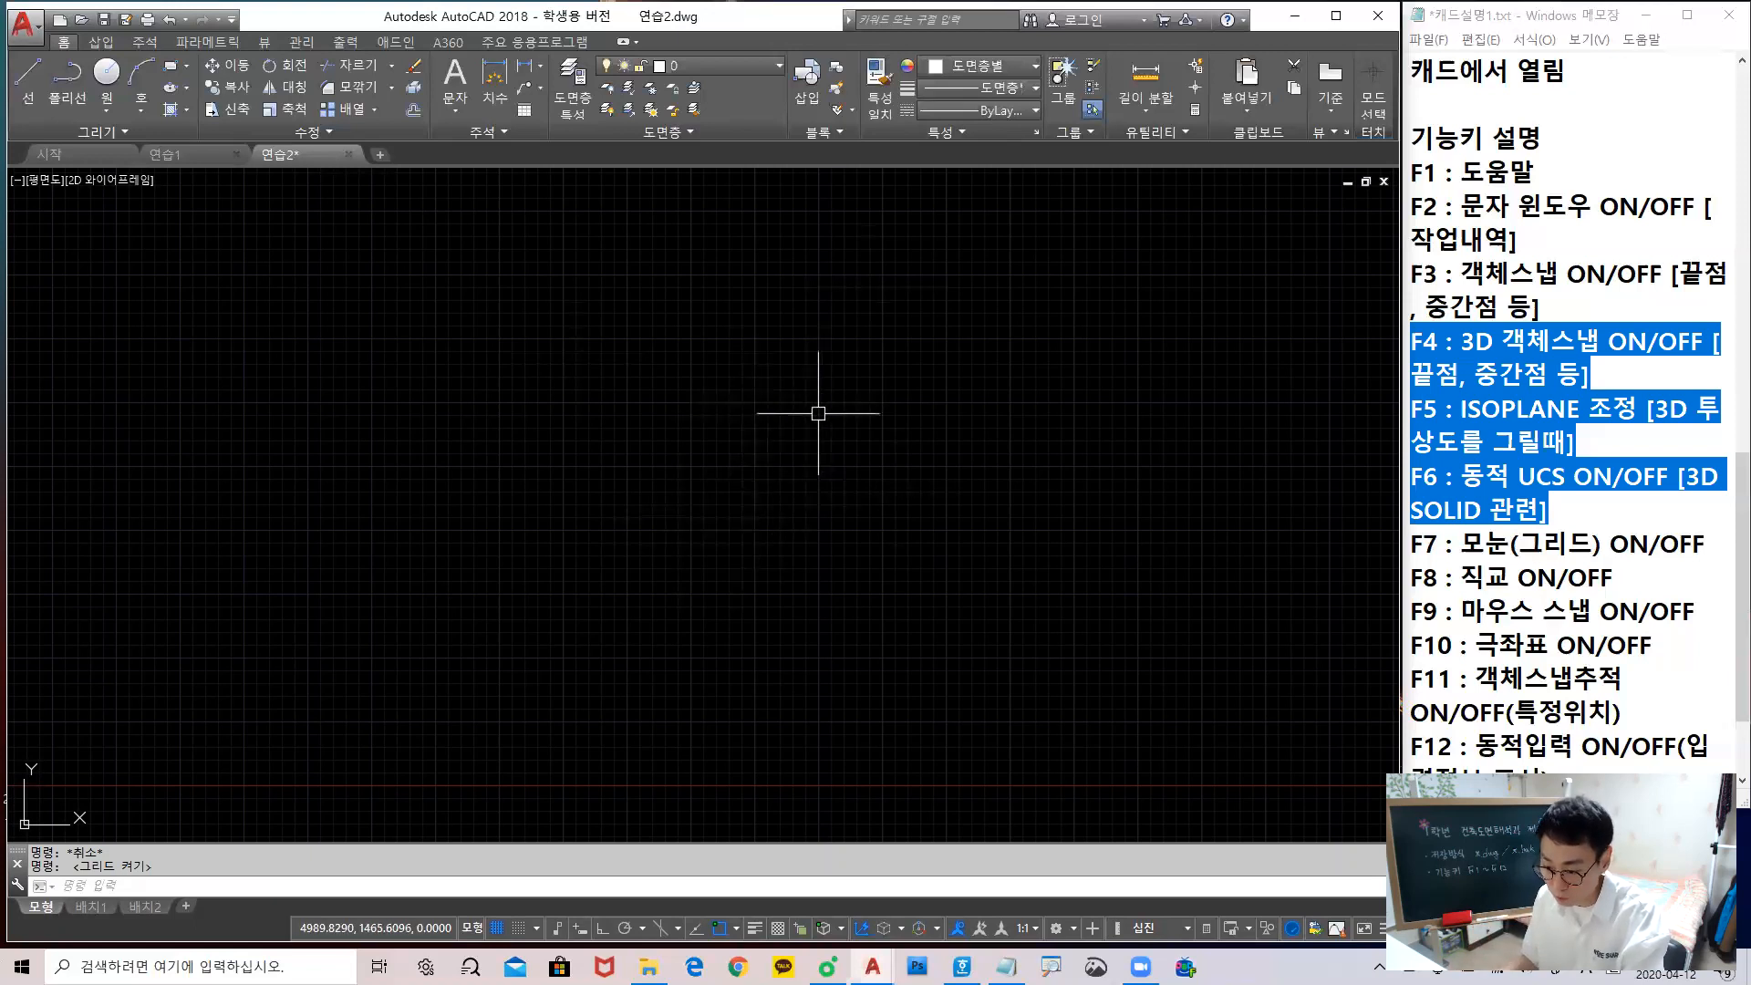
pyautogui.write('l')
pyautogui.press('space')
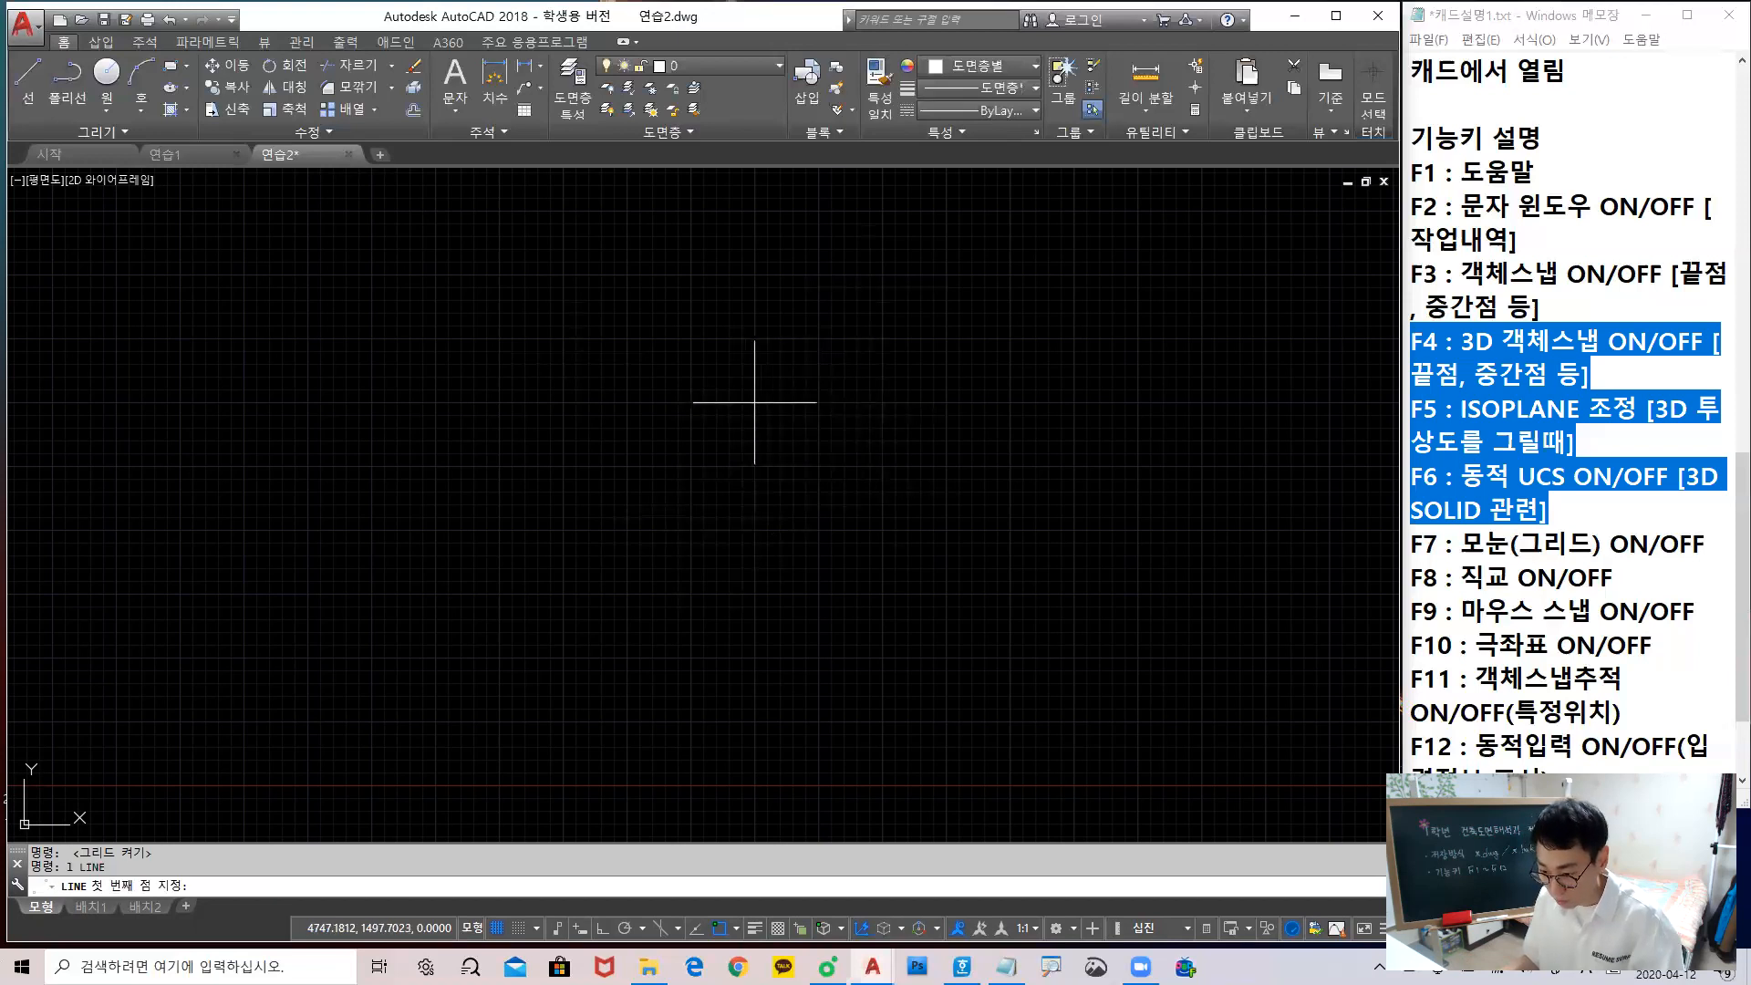
pyautogui.click(754, 402)
pyautogui.click(818, 402)
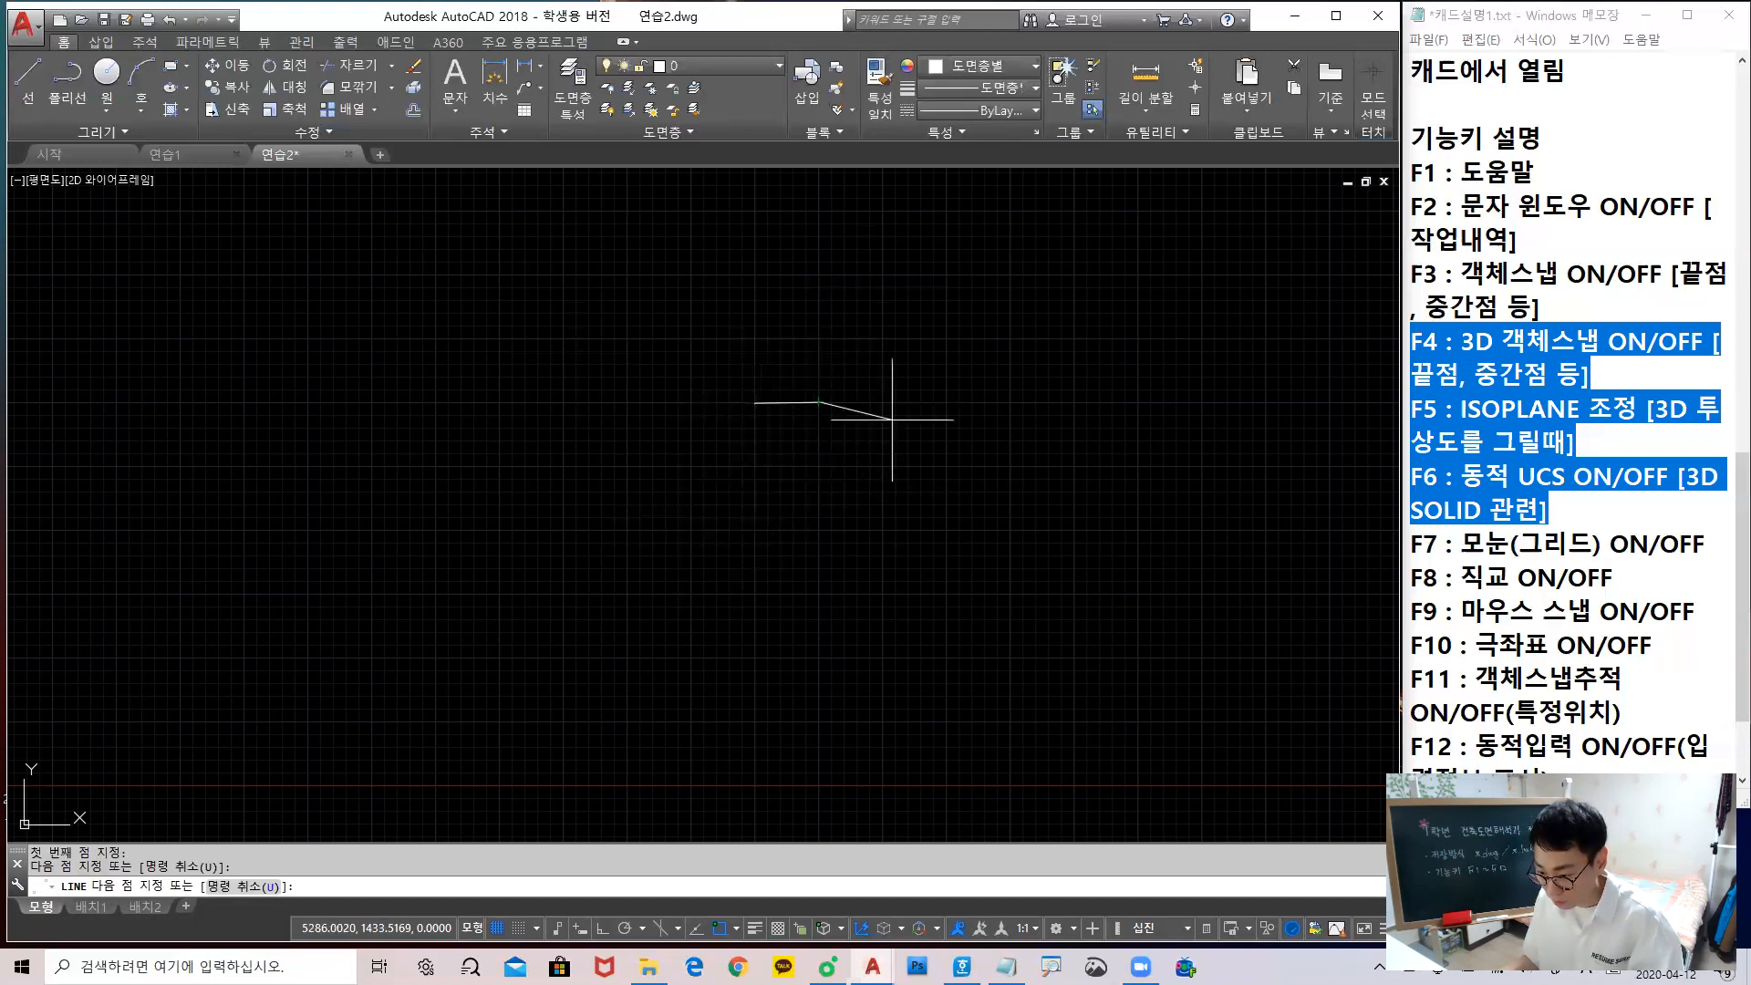
pyautogui.click(882, 468)
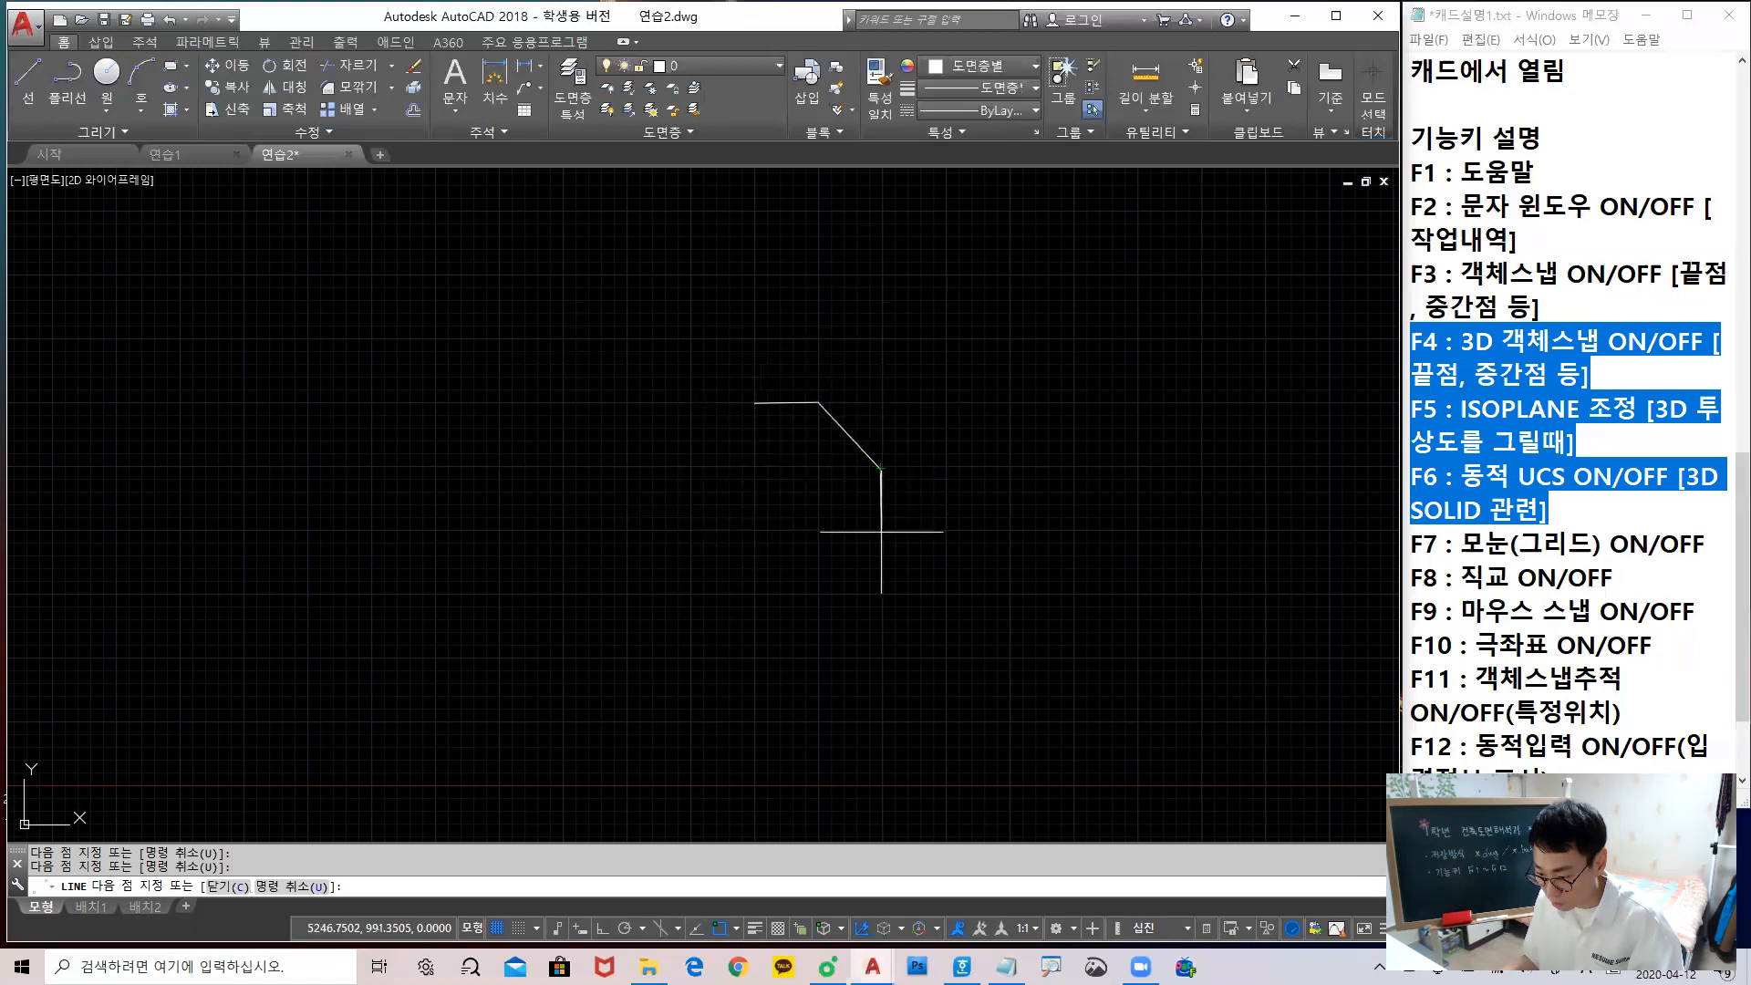
pyautogui.click(880, 532)
pyautogui.click(751, 532)
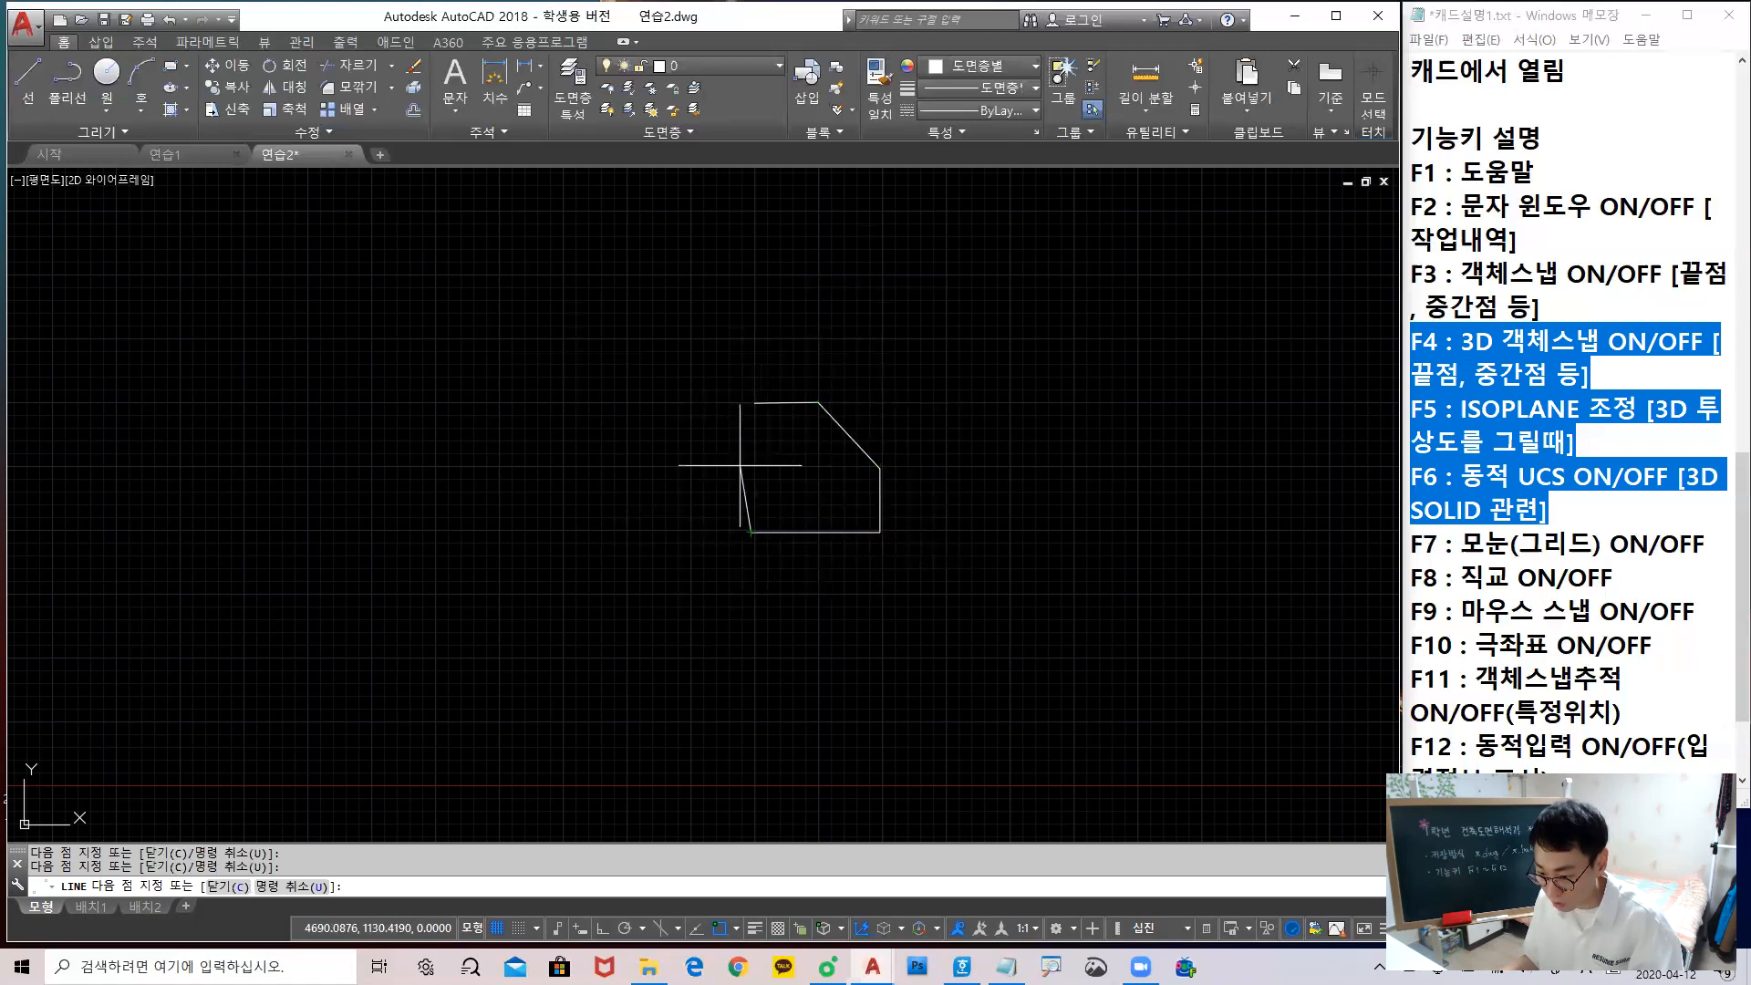
pyautogui.click(755, 402)
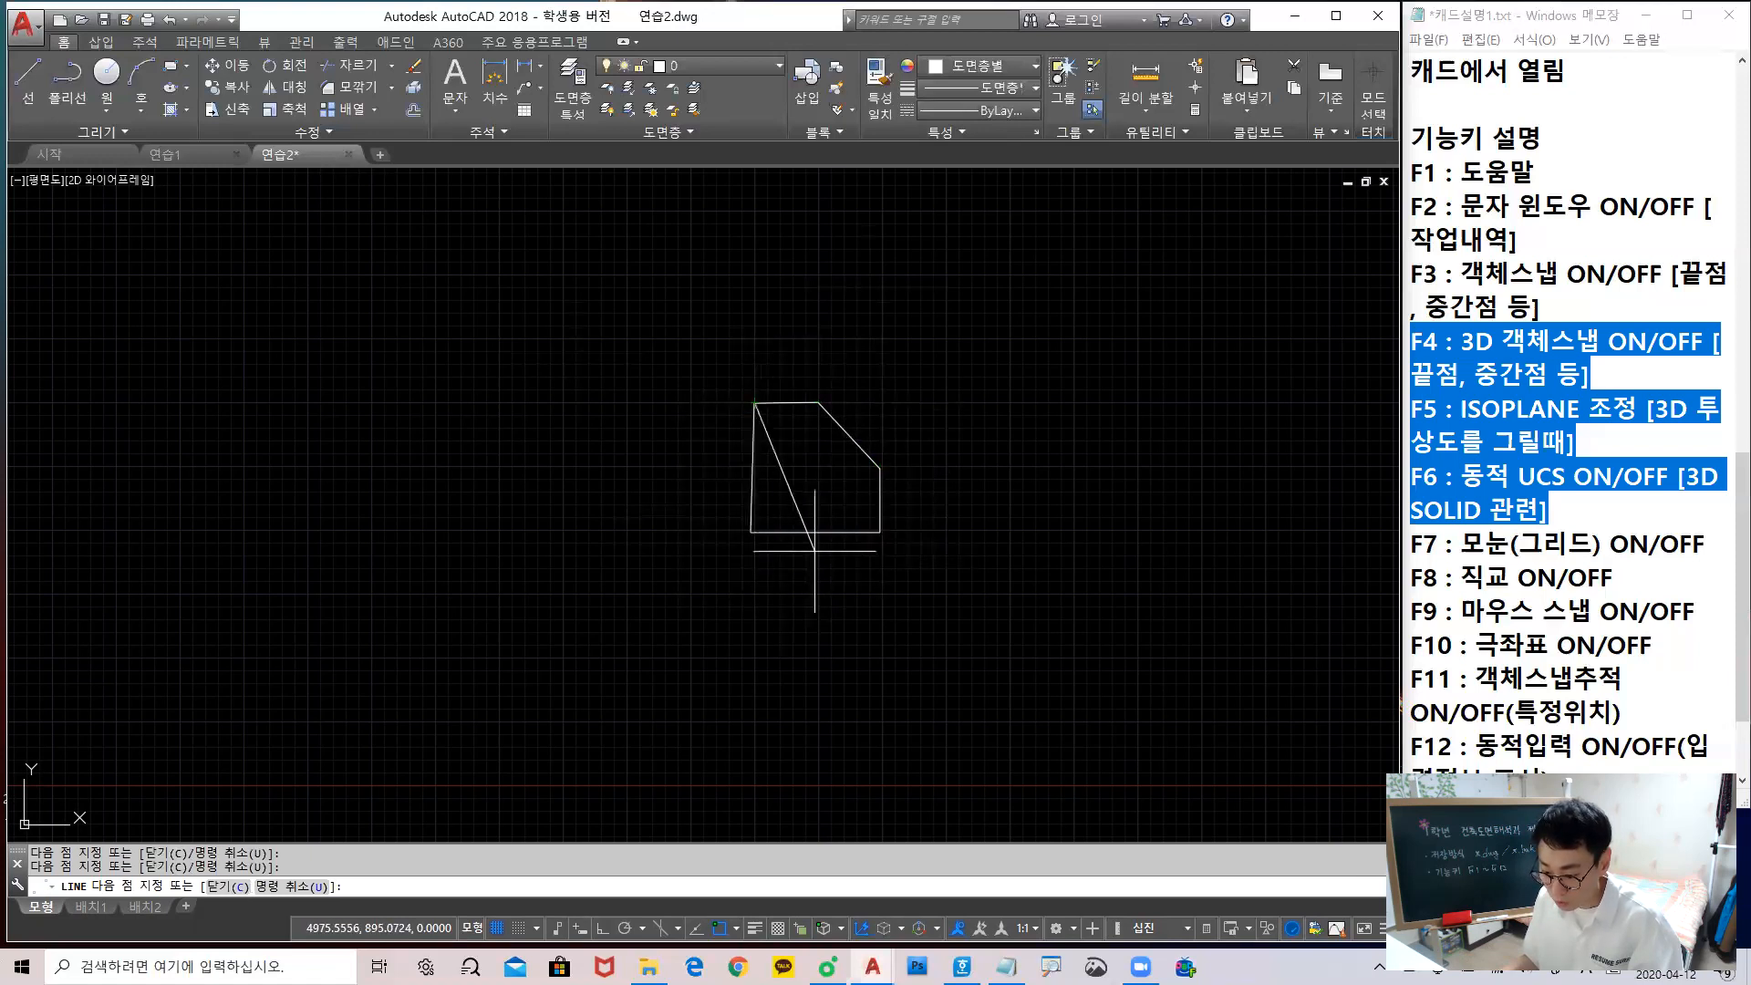
pyautogui.press('Return')
# Erase the whole five-sided outline and turn the grid off
pyautogui.click(922, 575)
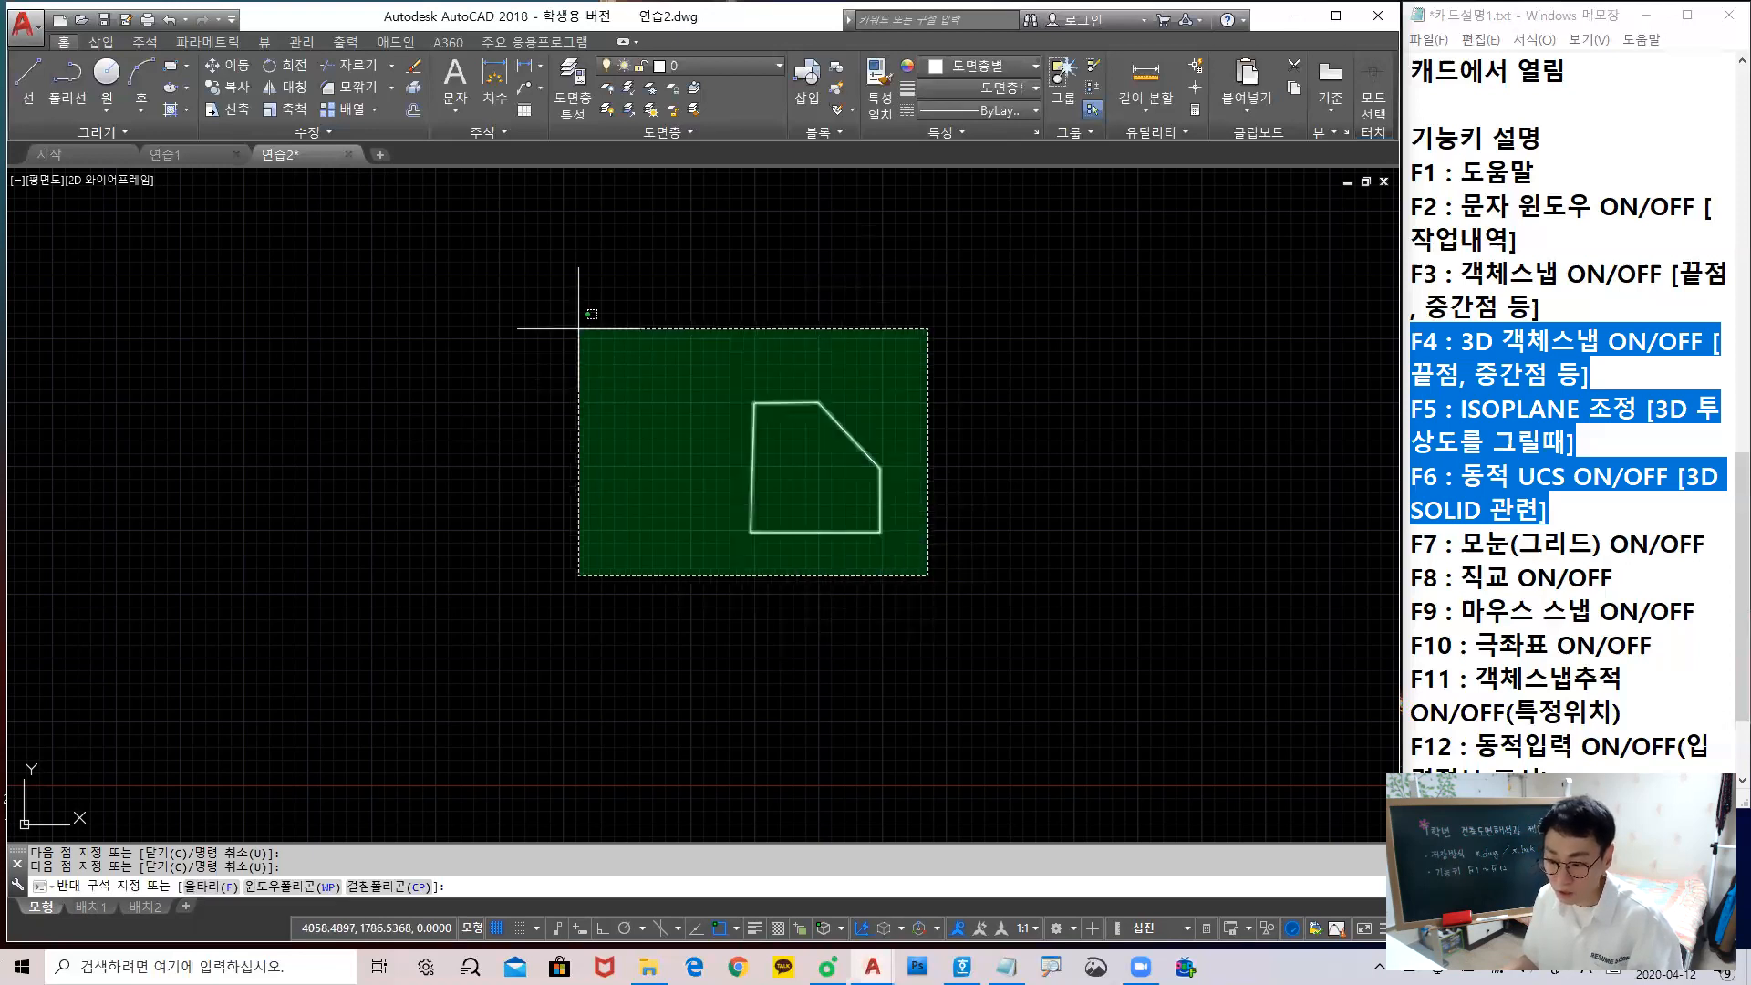
pyautogui.click(584, 319)
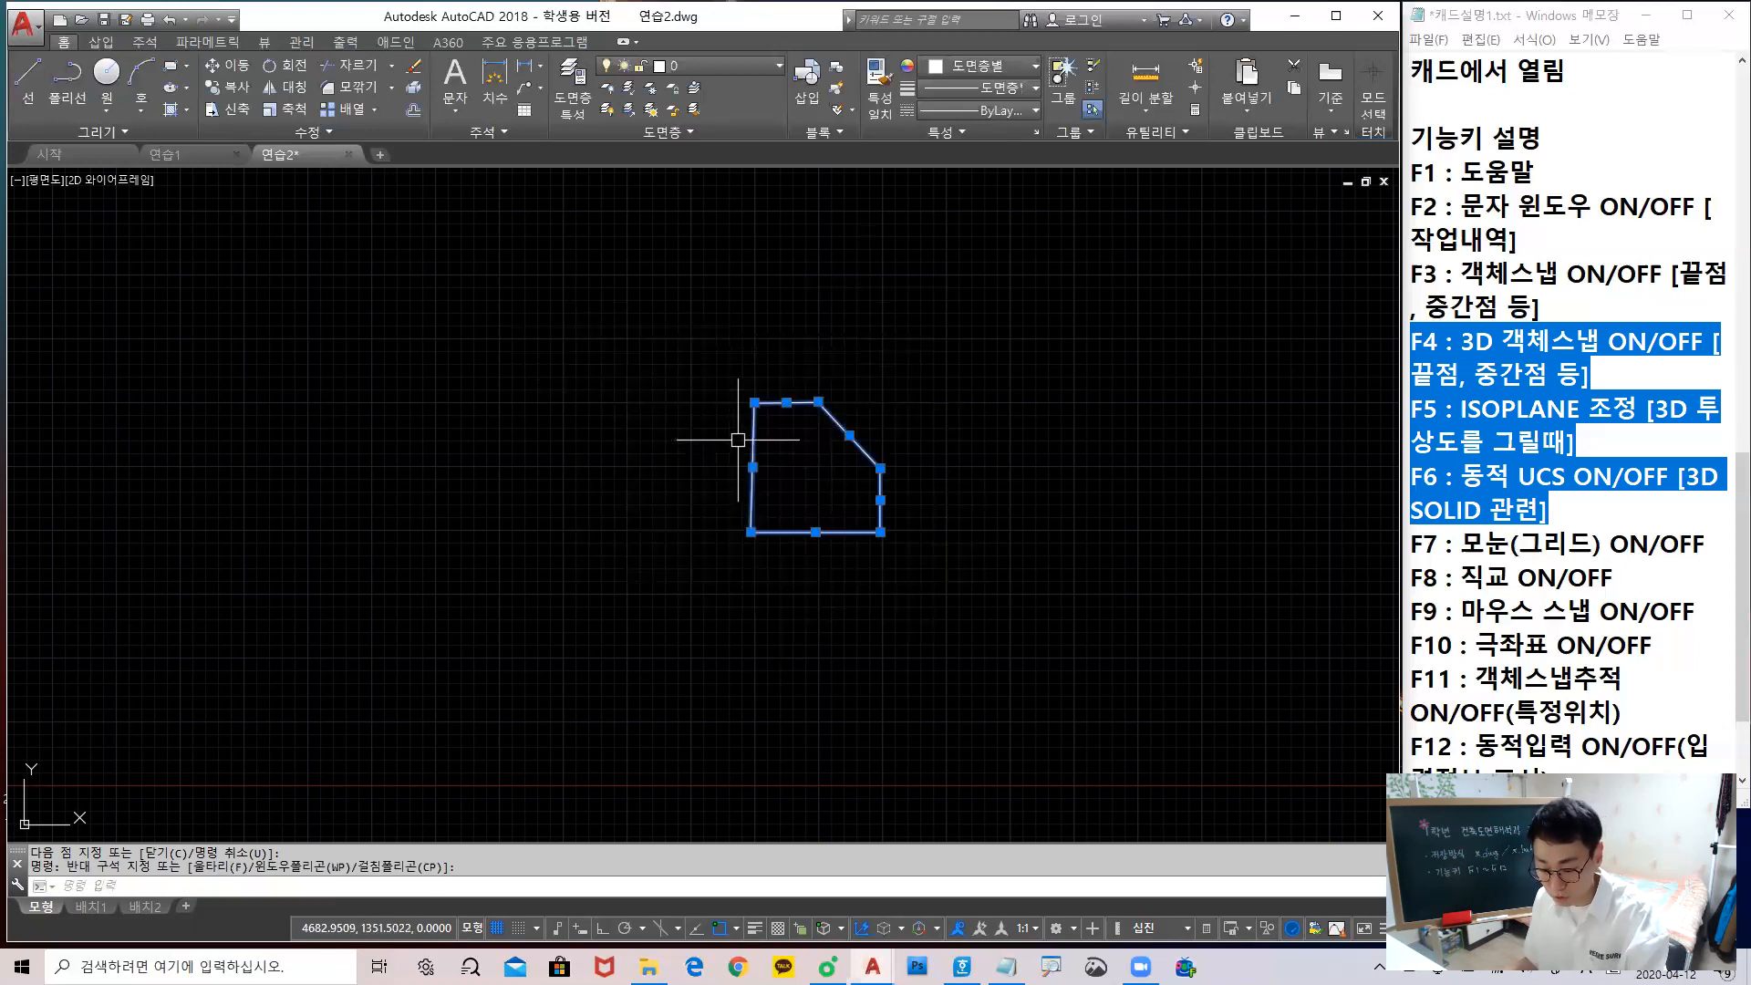
pyautogui.write('e')
pyautogui.press('Return')
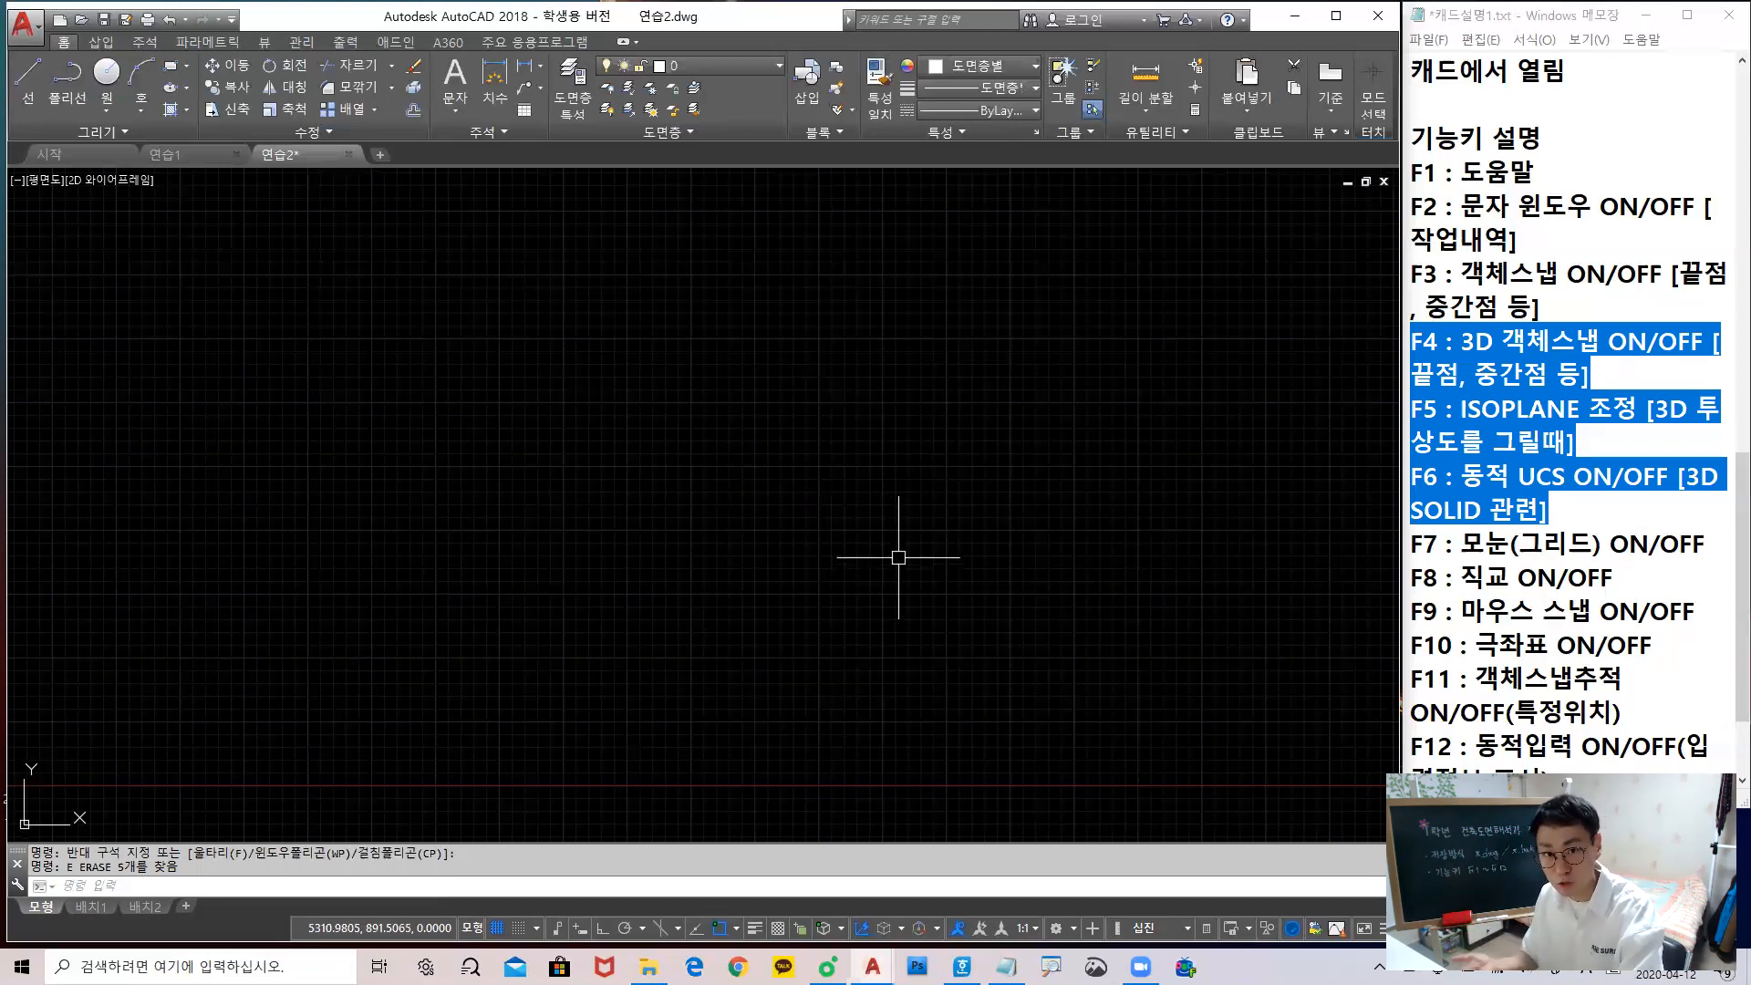
pyautogui.press('F7')
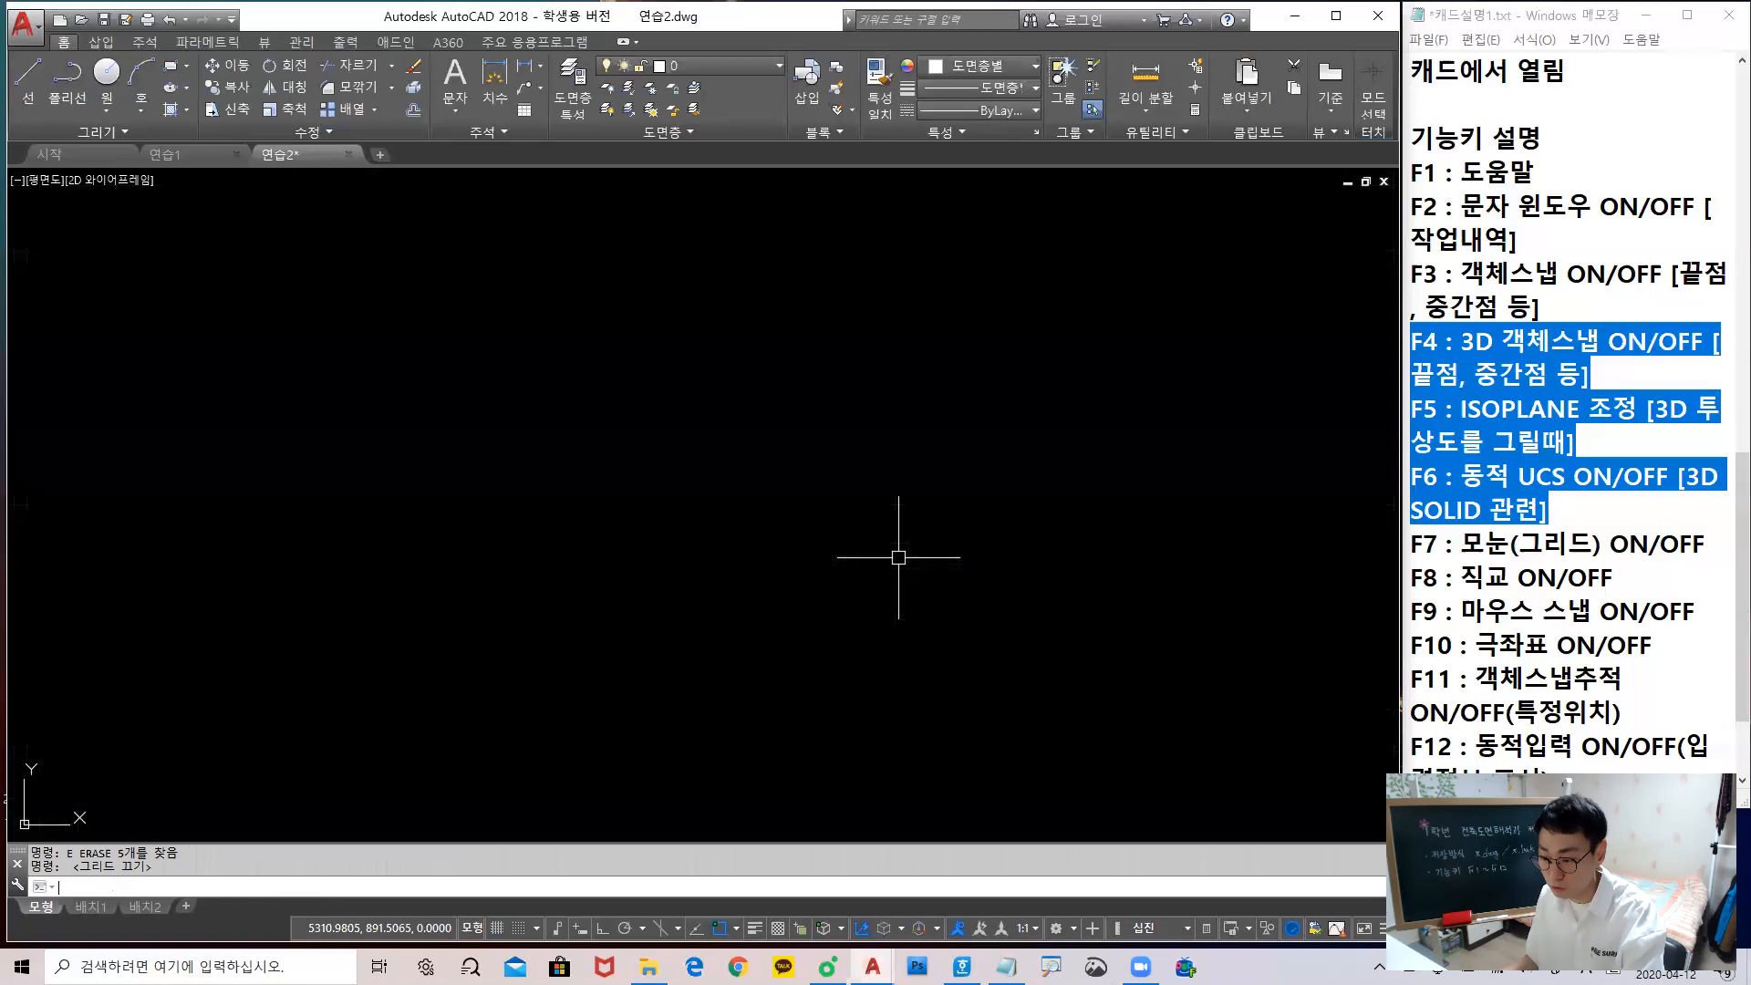
# Switch to the Notepad notes and view the remaining function key descriptions from F8 to F12
pyautogui.click(1627, 585)
pyautogui.scroll(-1, 1627, 547)
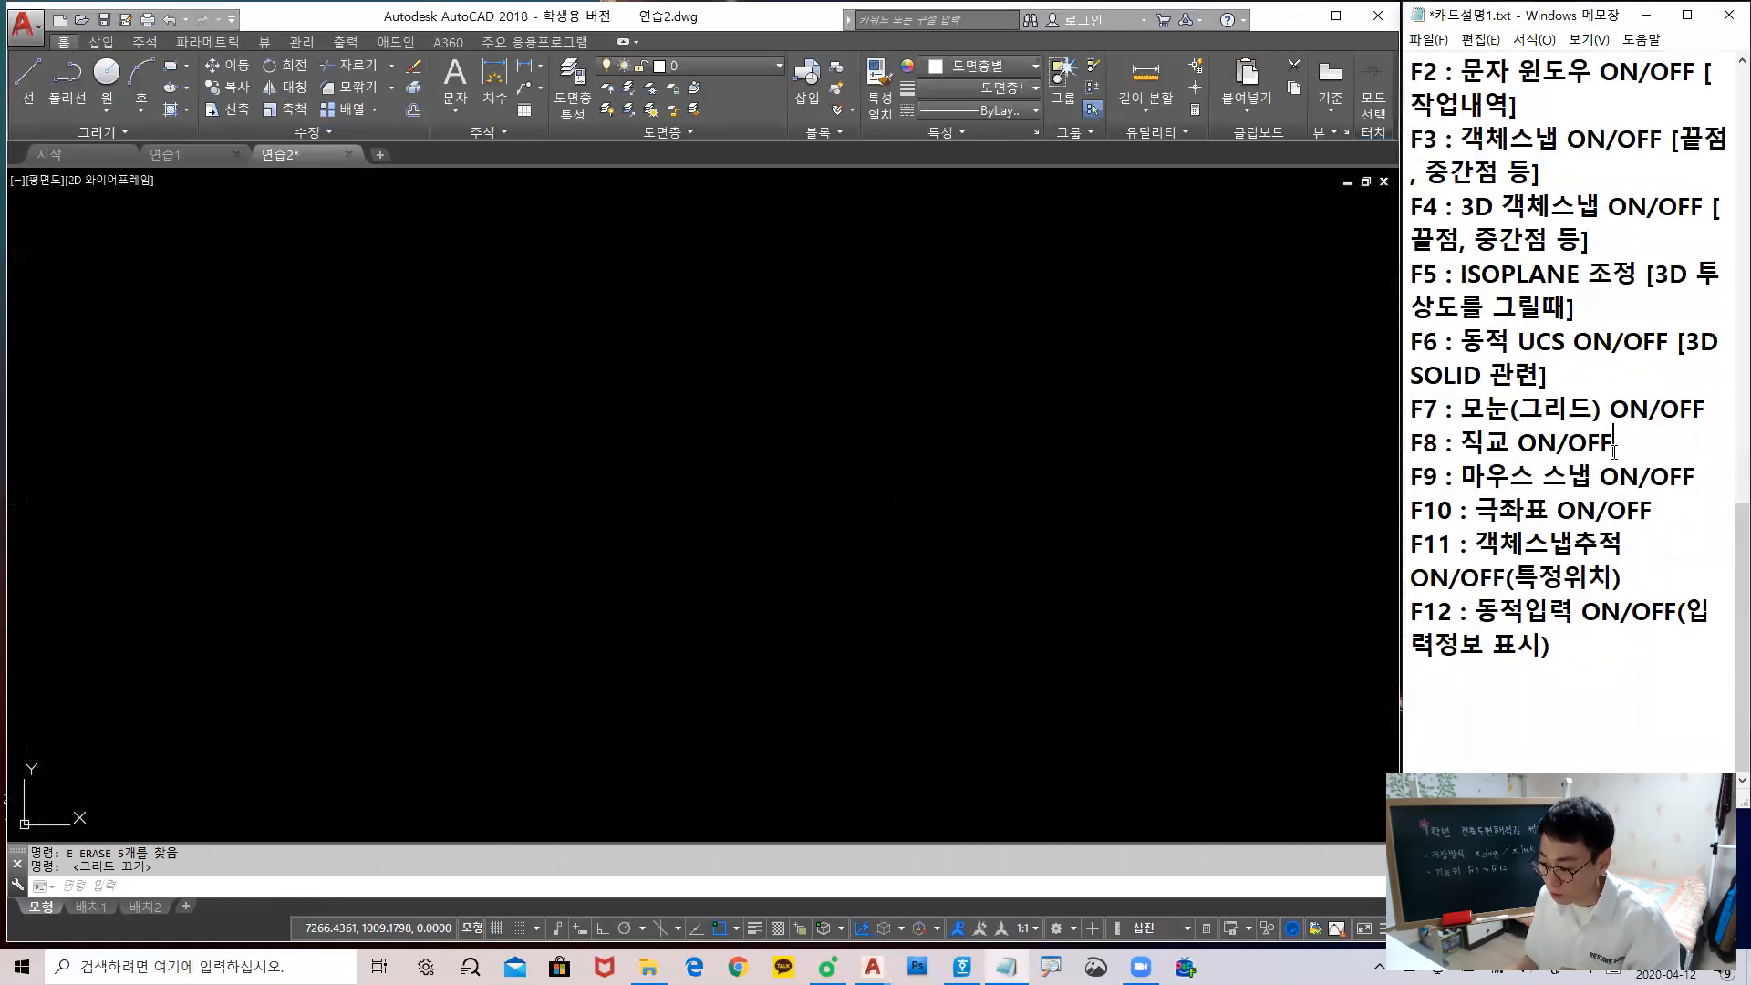
# Highlight the F8 ortho entry and the F10 polar entry in the Notepad function key notes
pyautogui.moveTo(1614, 448); pyautogui.dragTo(1464, 446)
pyautogui.moveTo(1647, 512); pyautogui.dragTo(1424, 510)
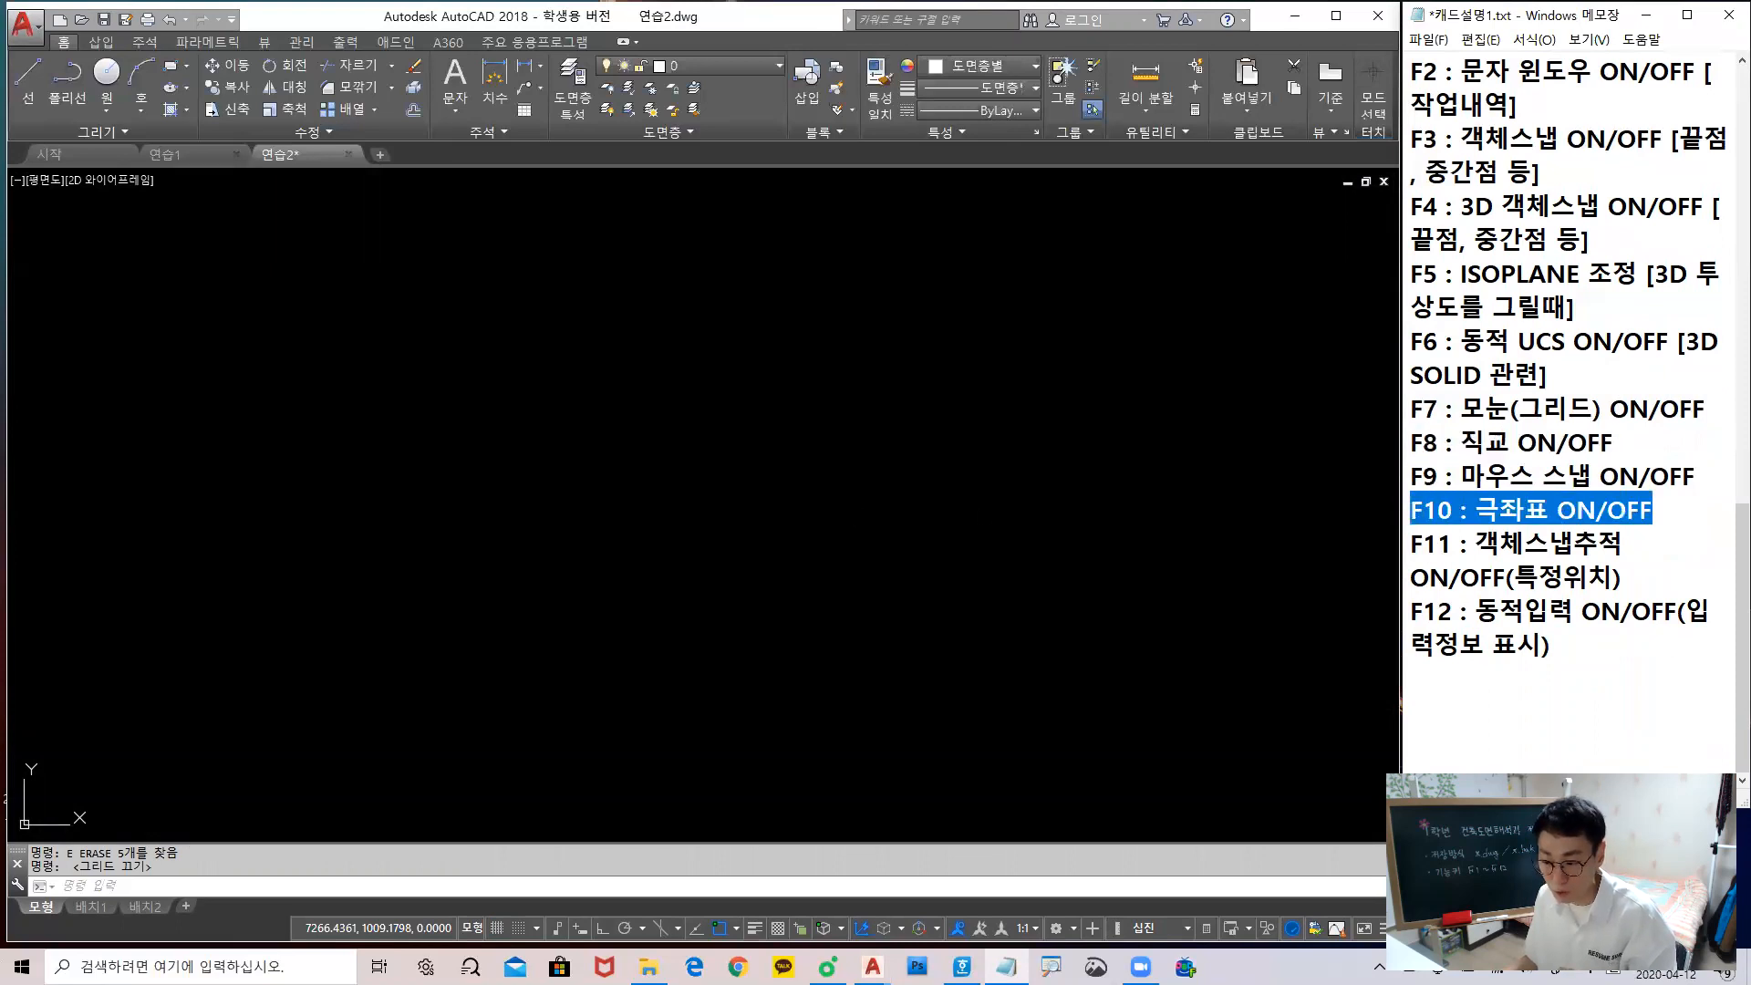
# Switch to AutoCAD, start a line, turn ortho on and draw four connected horizontal and vertical segments as an open rectangle
pyautogui.click(646, 379)
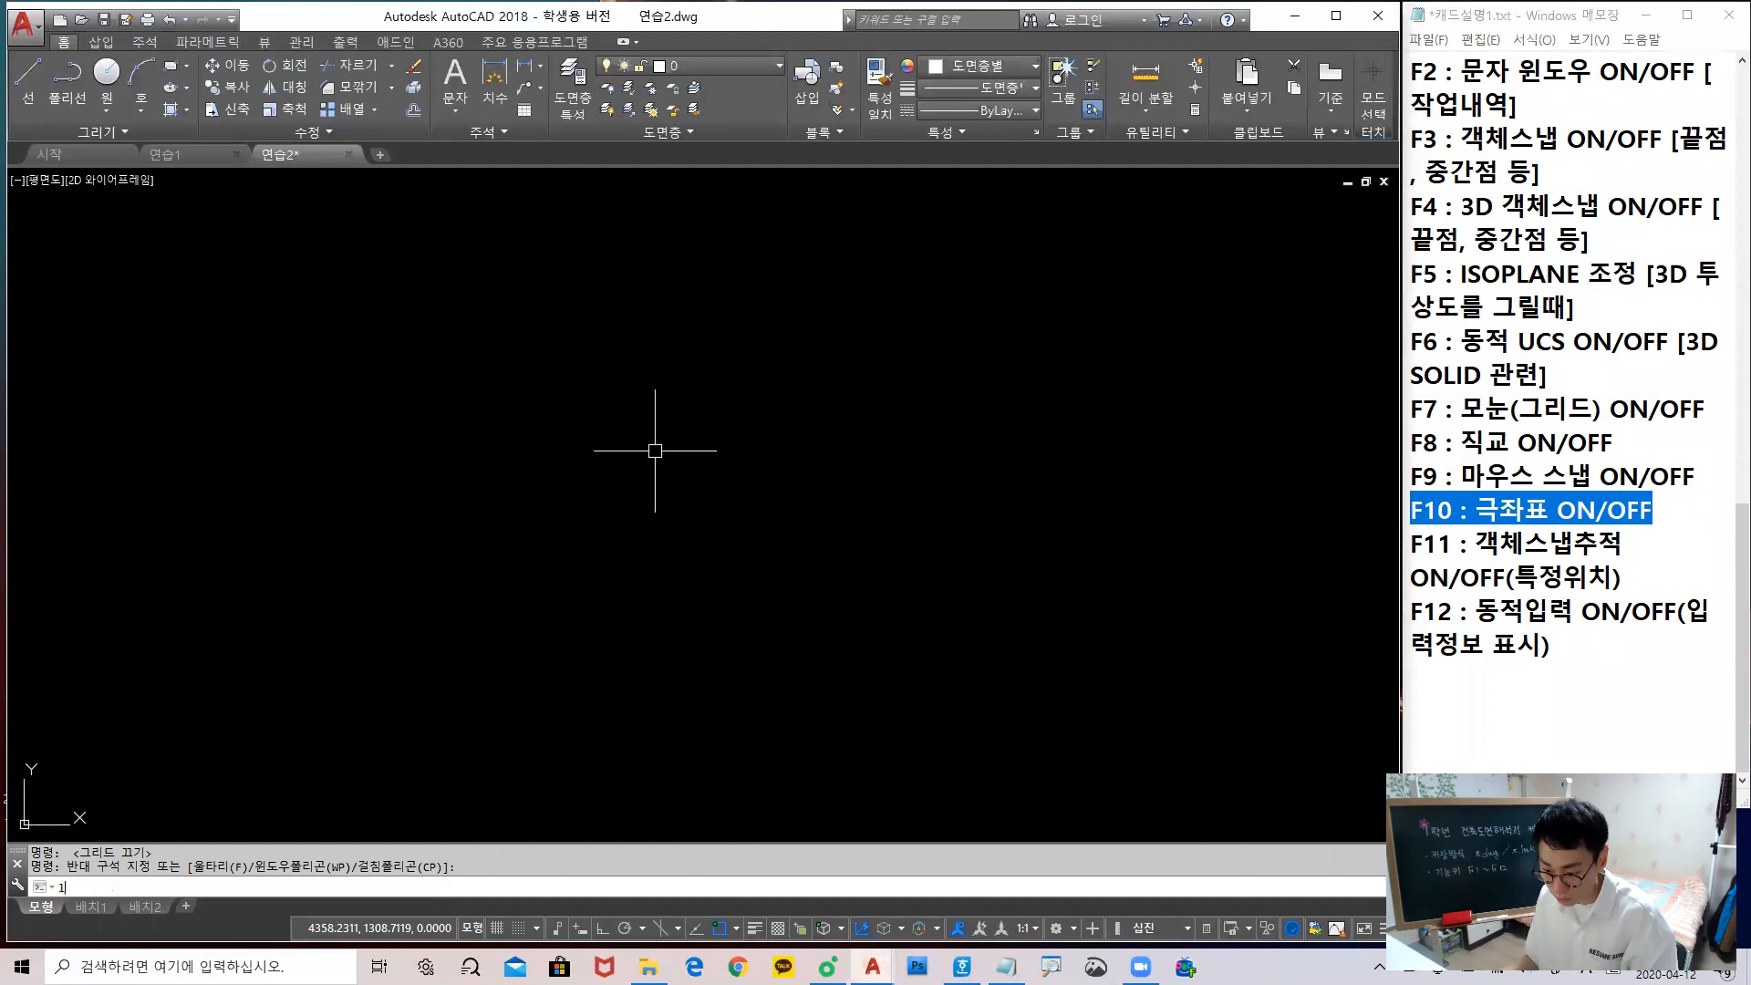
pyautogui.press('Return')
pyautogui.click(684, 380)
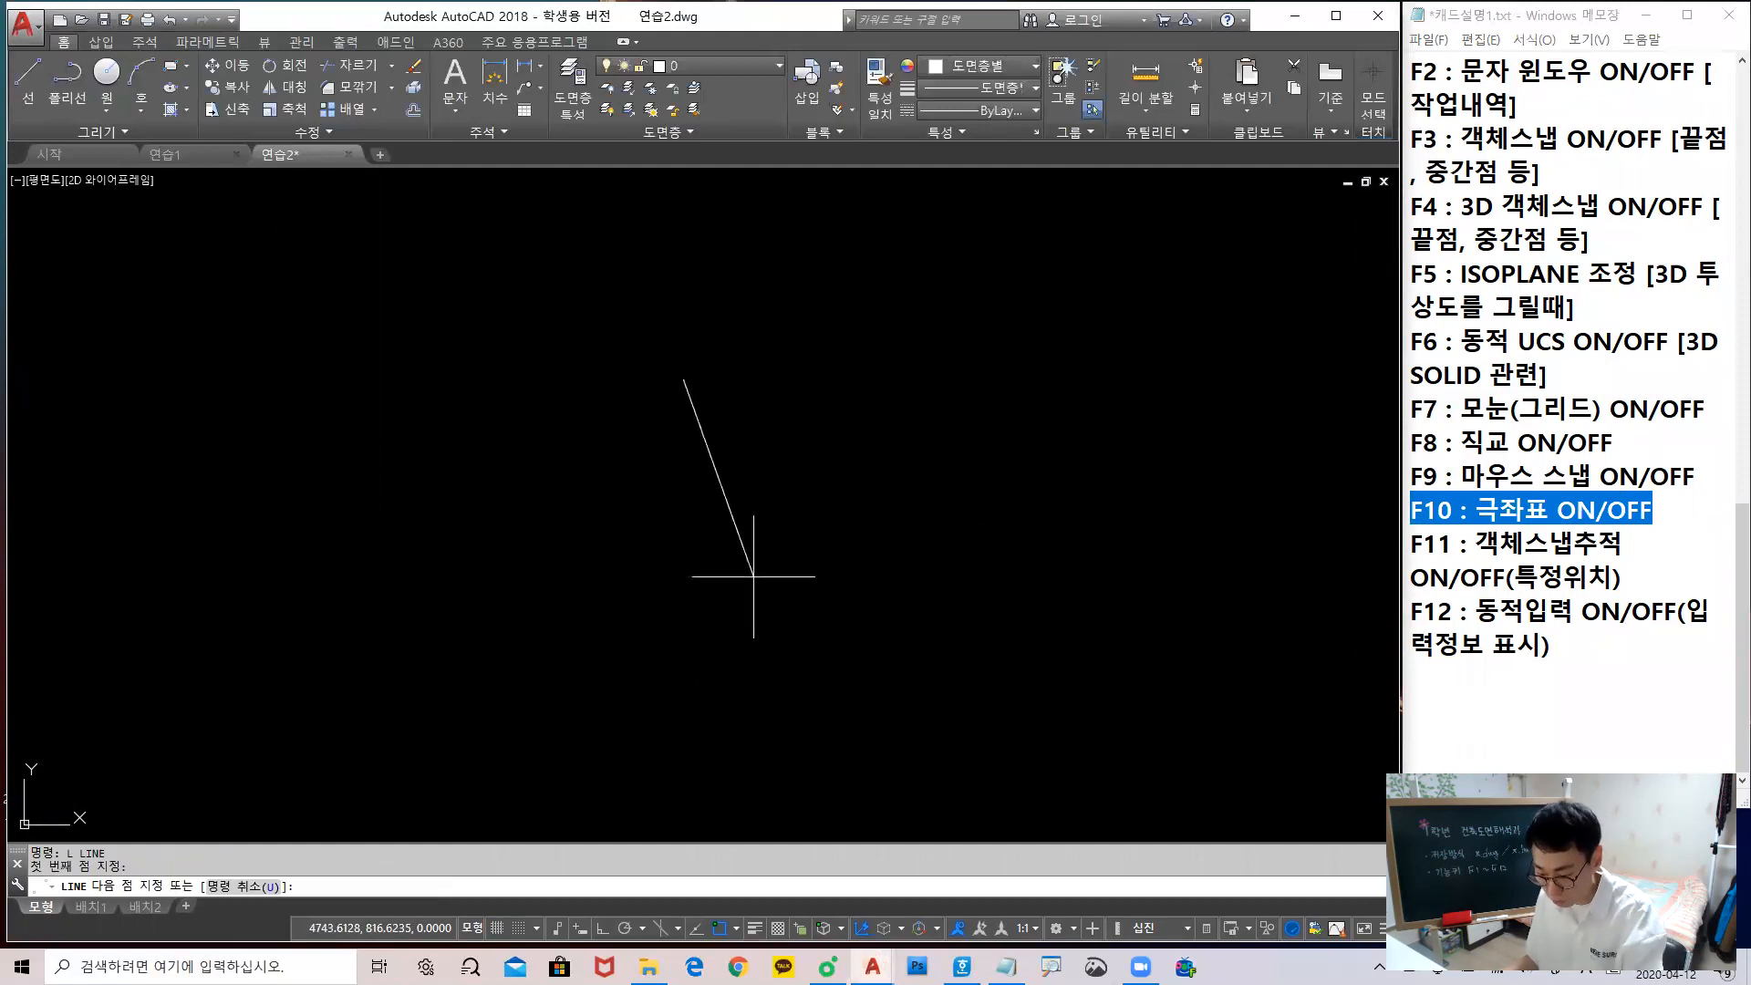
pyautogui.press('F8')
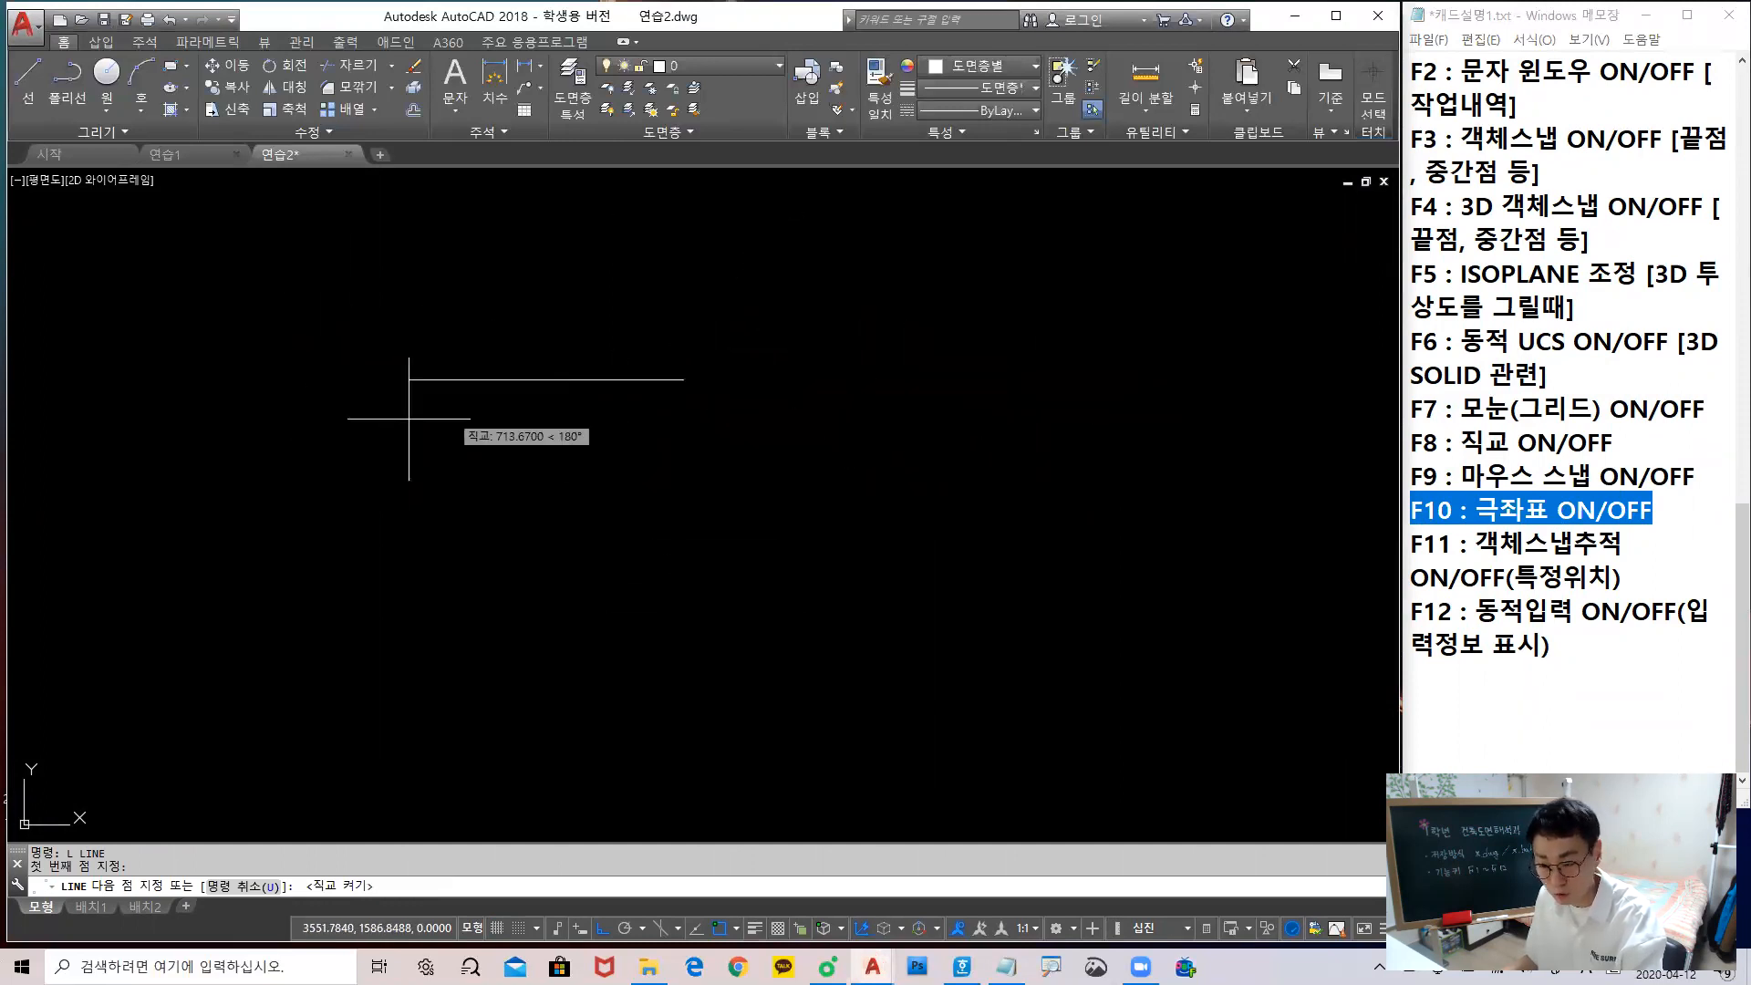
pyautogui.click(1056, 381)
pyautogui.click(1056, 539)
pyautogui.click(623, 539)
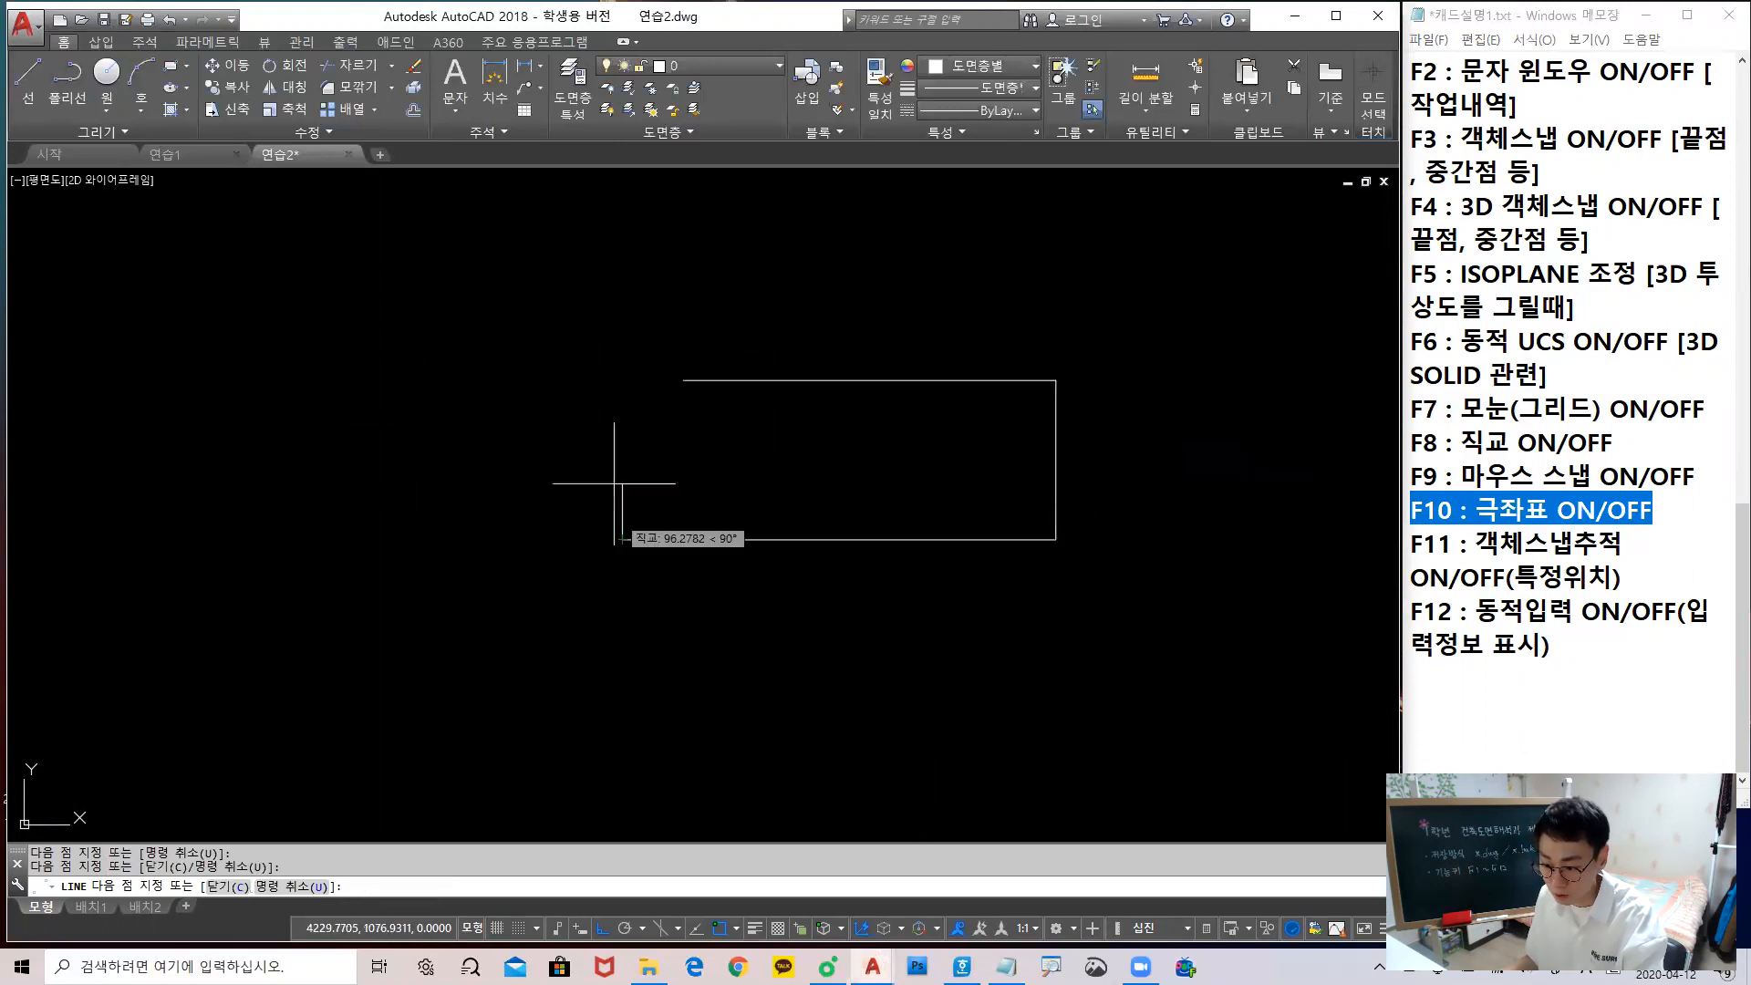
pyautogui.click(619, 363)
pyautogui.press('Escape')
# Erase all four lines of the open rectangle
pyautogui.click(1106, 653)
pyautogui.click(618, 390)
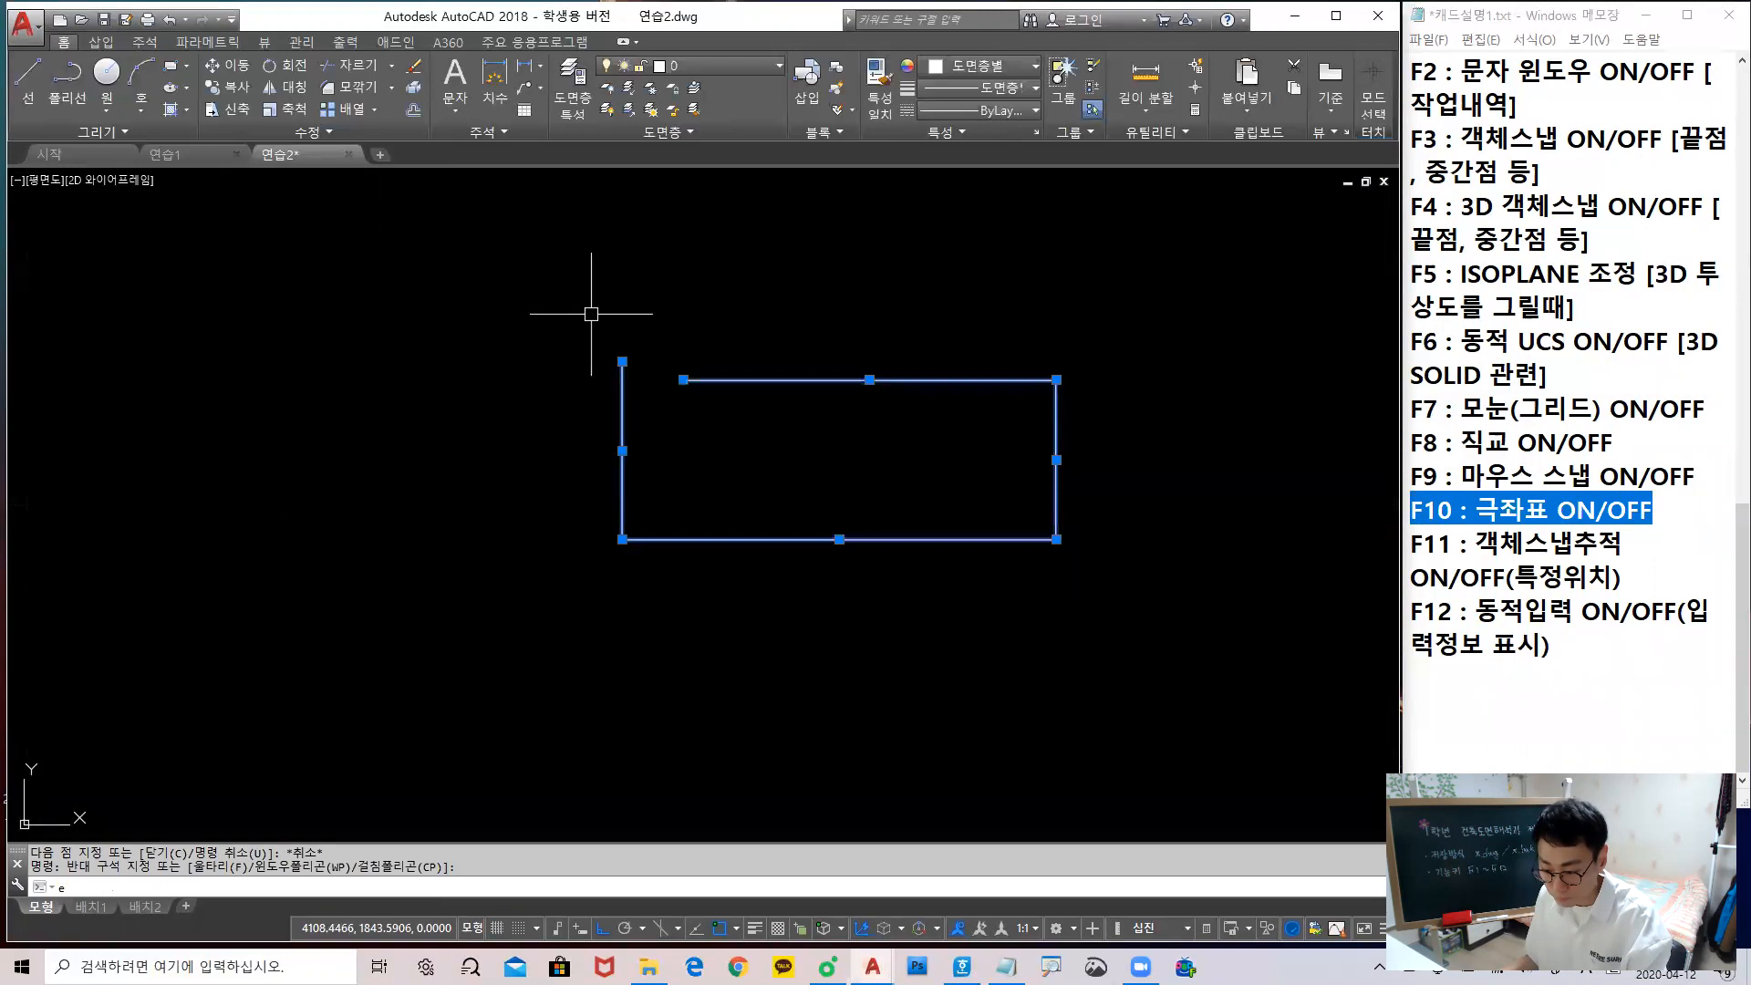
pyautogui.press('Return')
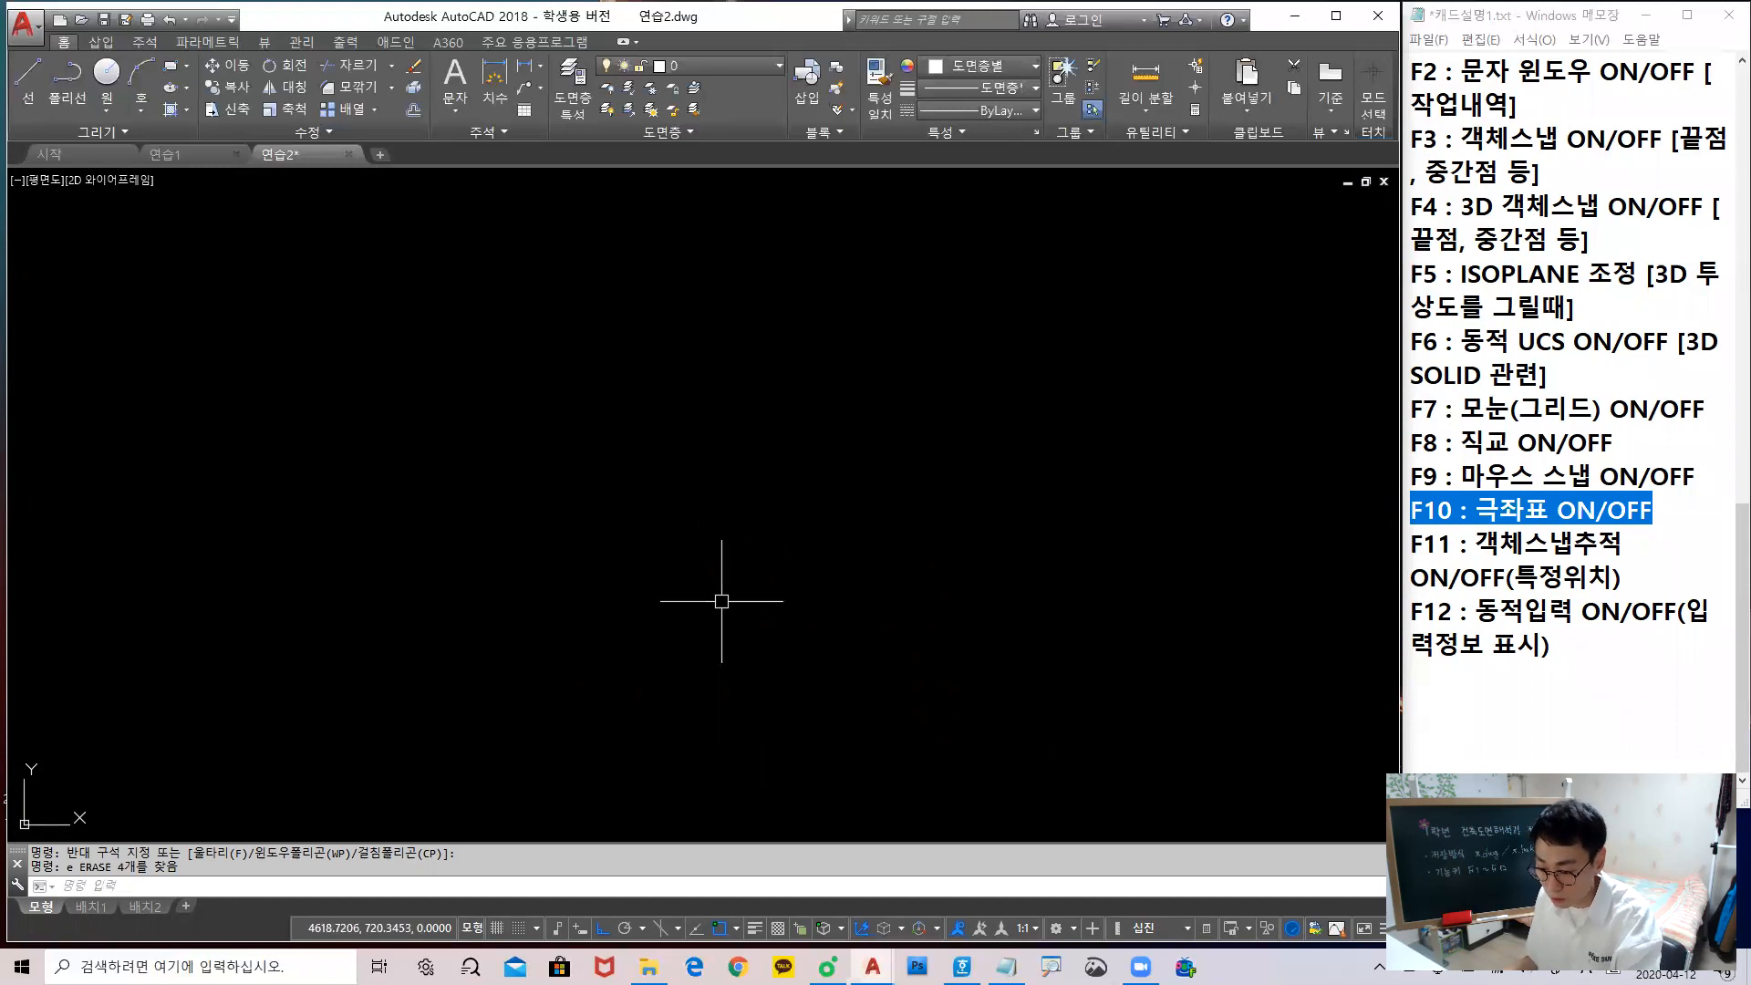
# Start a line near the middle of the drawing area and turn polar tracking on while the command runs
pyautogui.write('l')
pyautogui.press('Return')
pyautogui.click(629, 595)
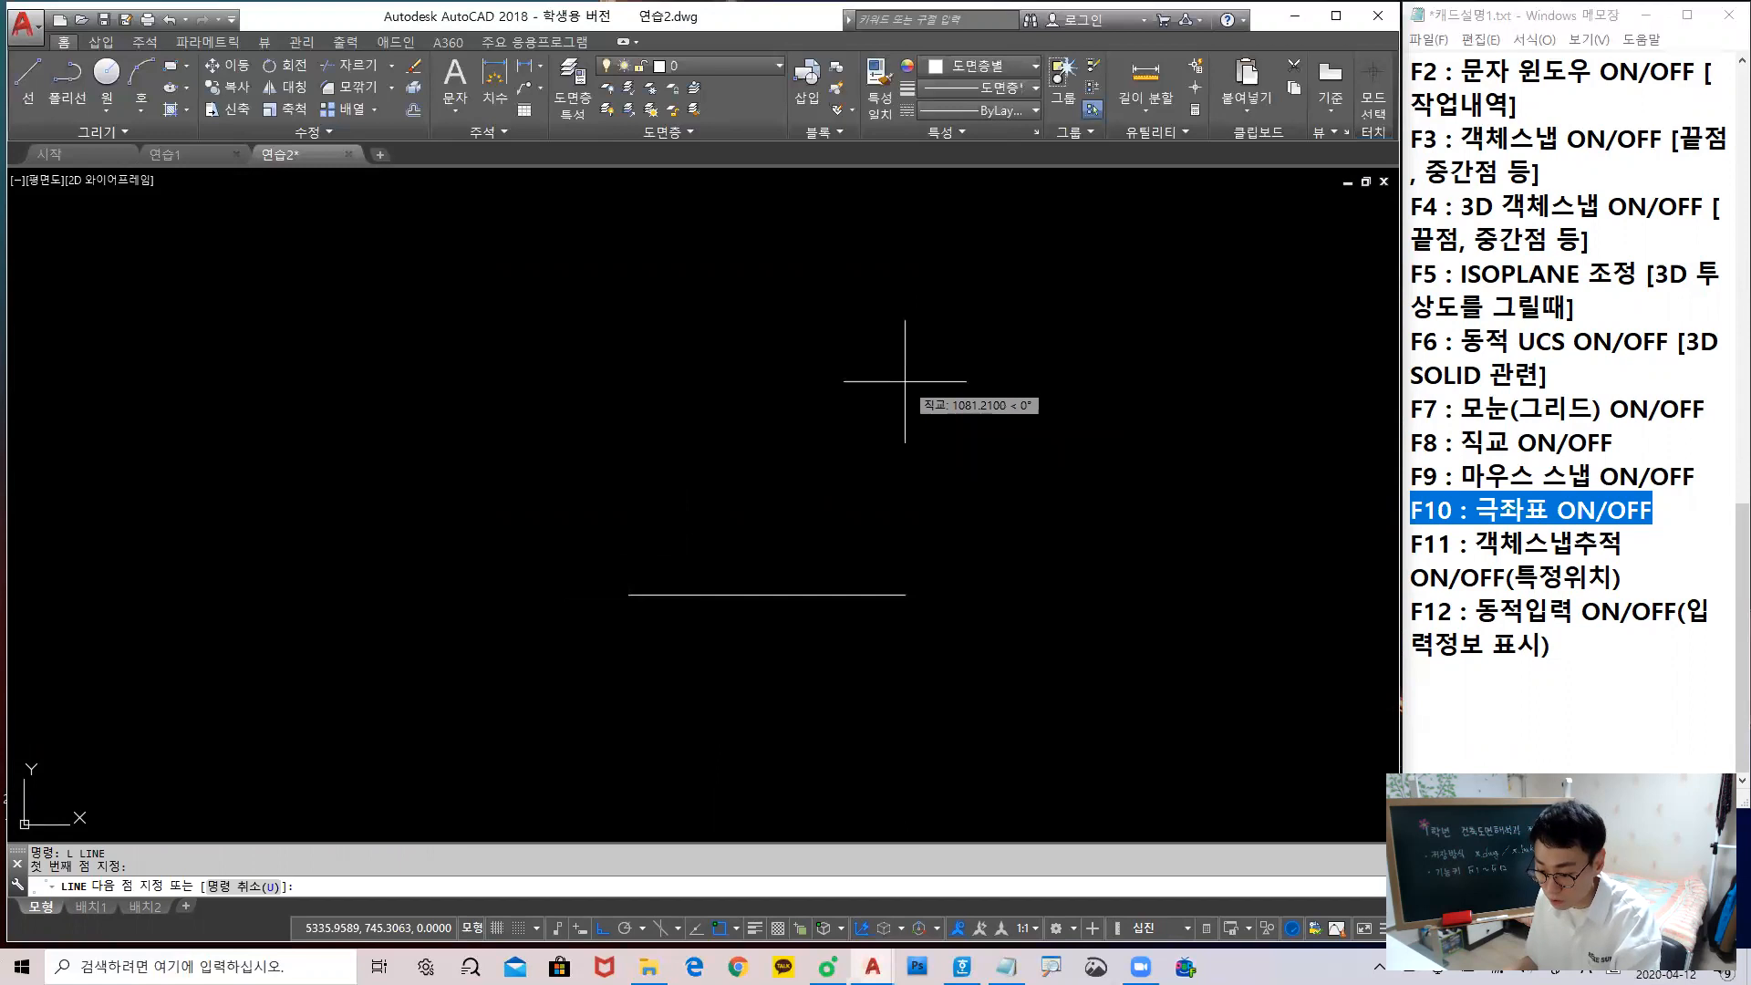
pyautogui.press('F10')
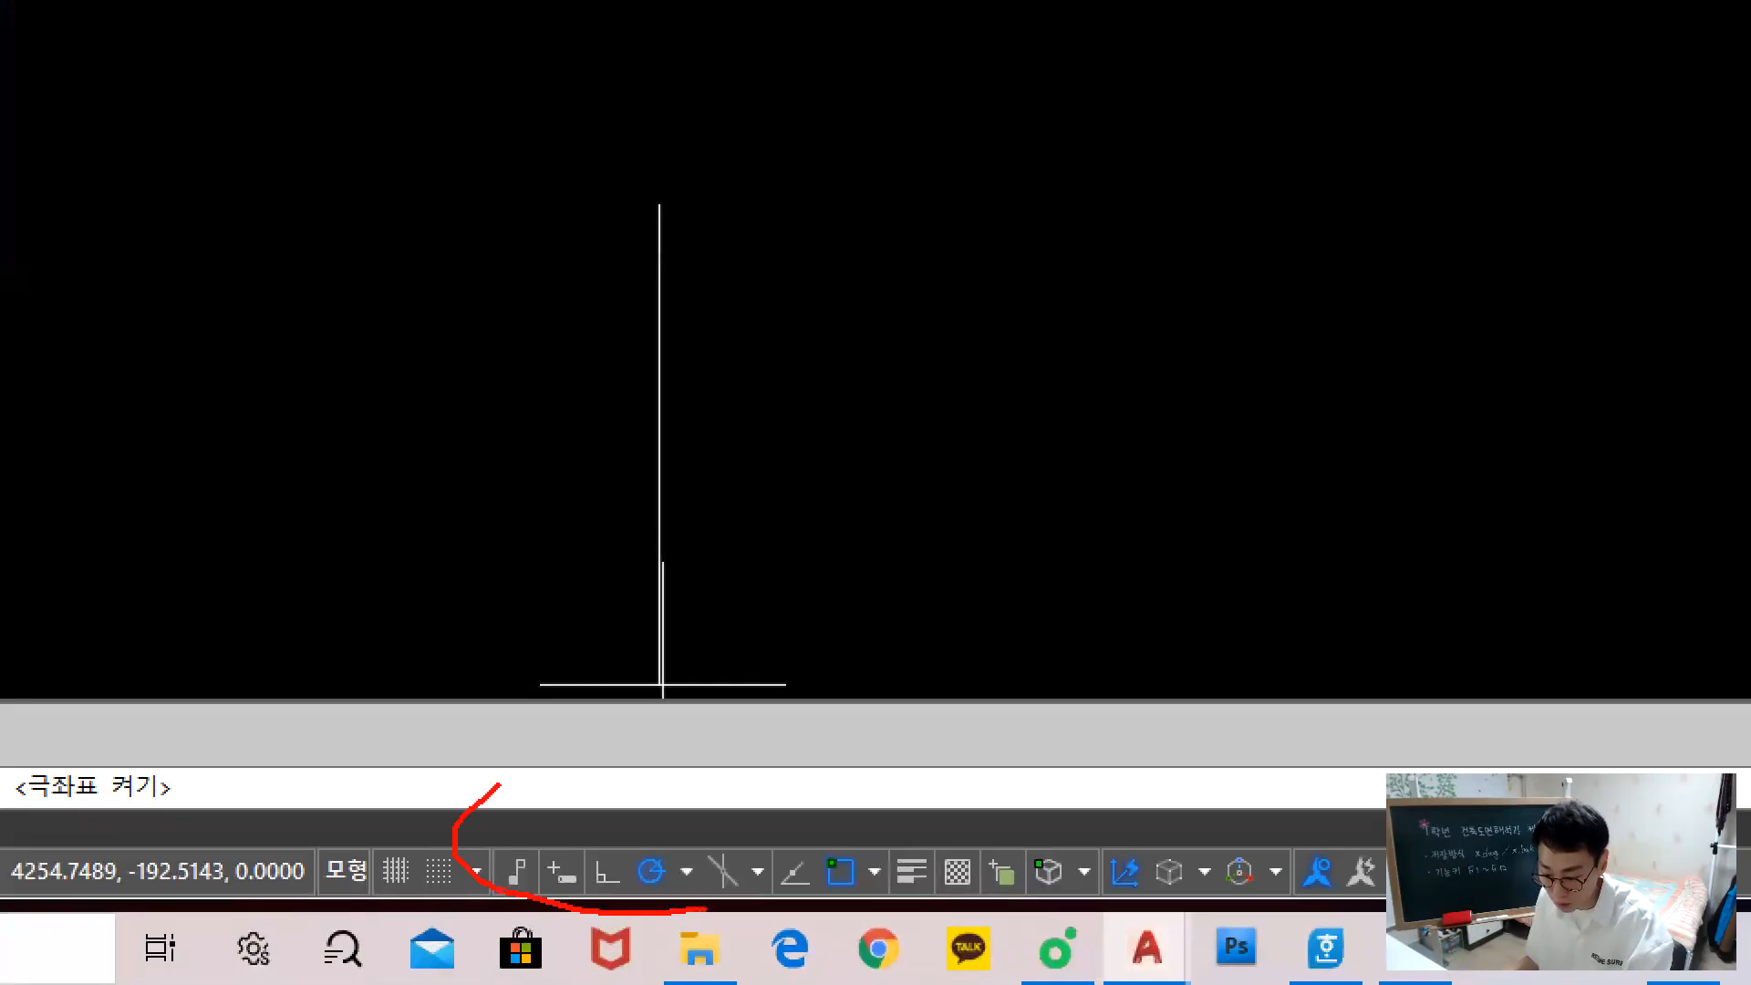
pyautogui.moveTo(599, 847); pyautogui.dragTo(582, 803)
pyautogui.moveTo(679, 899); pyautogui.dragTo(397, 602)
pyautogui.moveTo(254, 521)
pyautogui.mouseDown()
pyautogui.moveTo(313, 536)
pyautogui.moveTo(273, 579)
pyautogui.mouseUp()
pyautogui.moveTo(294, 580); pyautogui.dragTo(329, 604)
pyautogui.moveTo(360, 477); pyautogui.dragTo(365, 561)
pyautogui.moveTo(333, 624); pyautogui.dragTo(376, 661)
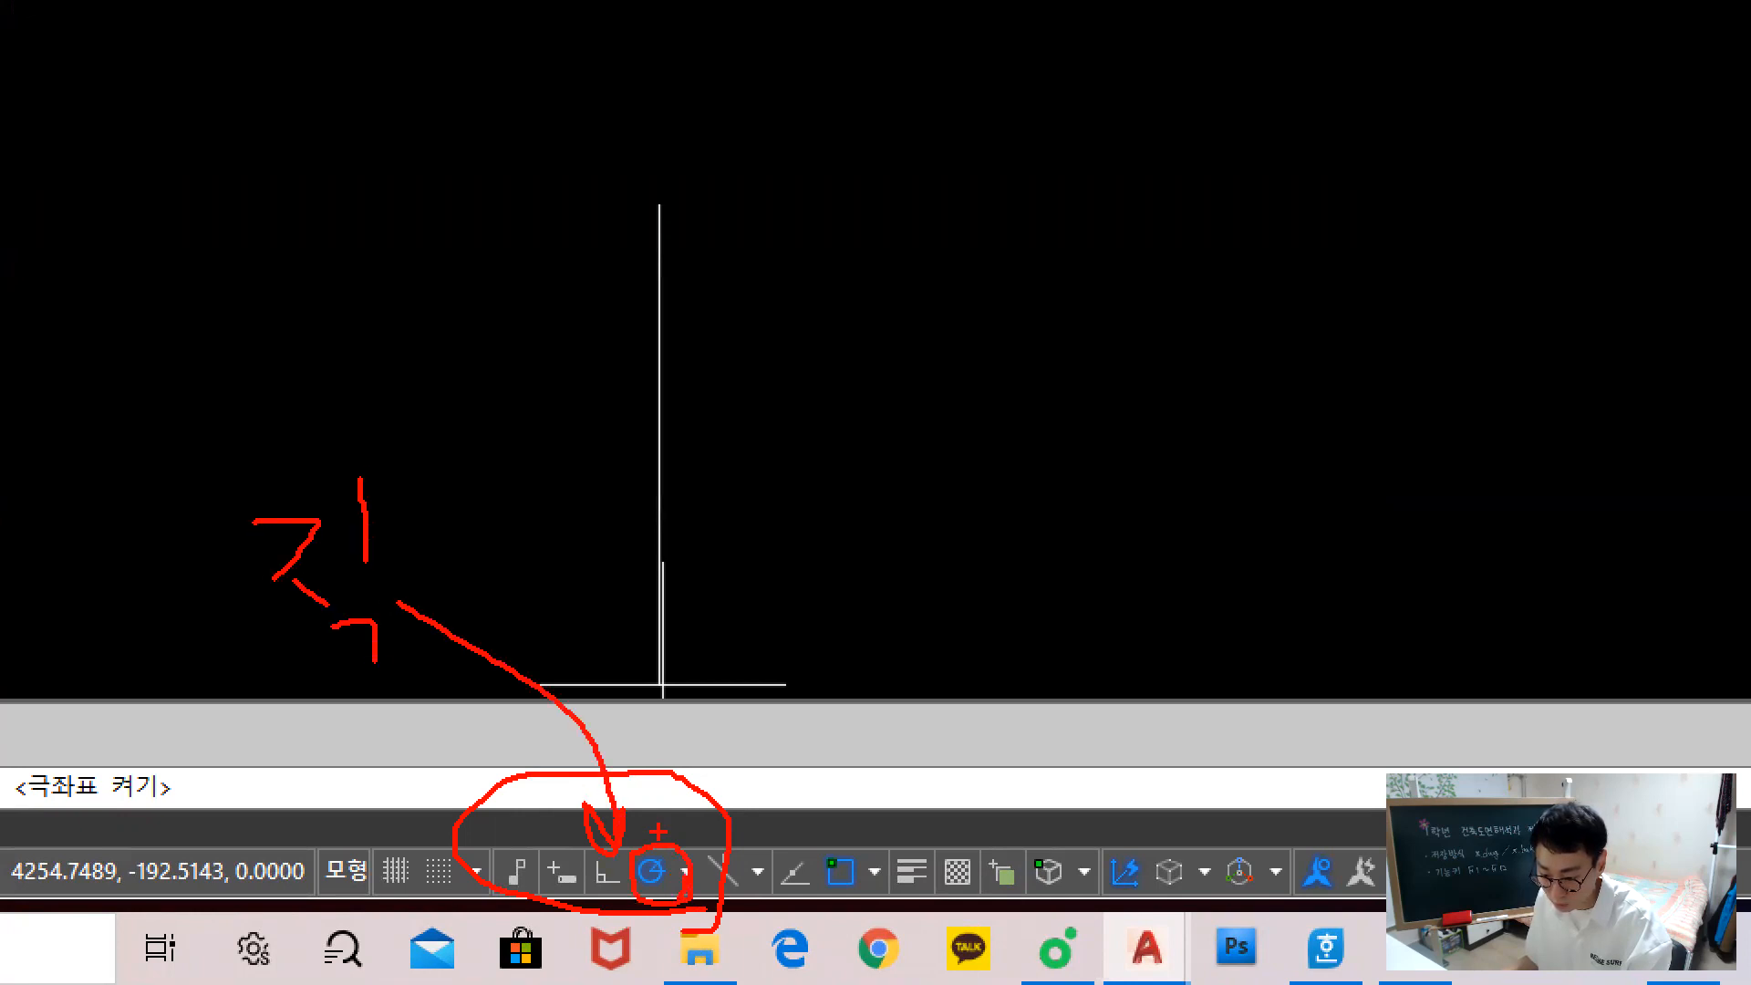
pyautogui.moveTo(667, 841); pyautogui.dragTo(938, 636)
pyautogui.moveTo(971, 538); pyautogui.dragTo(1099, 602)
pyautogui.moveTo(1027, 651); pyautogui.dragTo(1085, 698)
pyautogui.press('Escape')
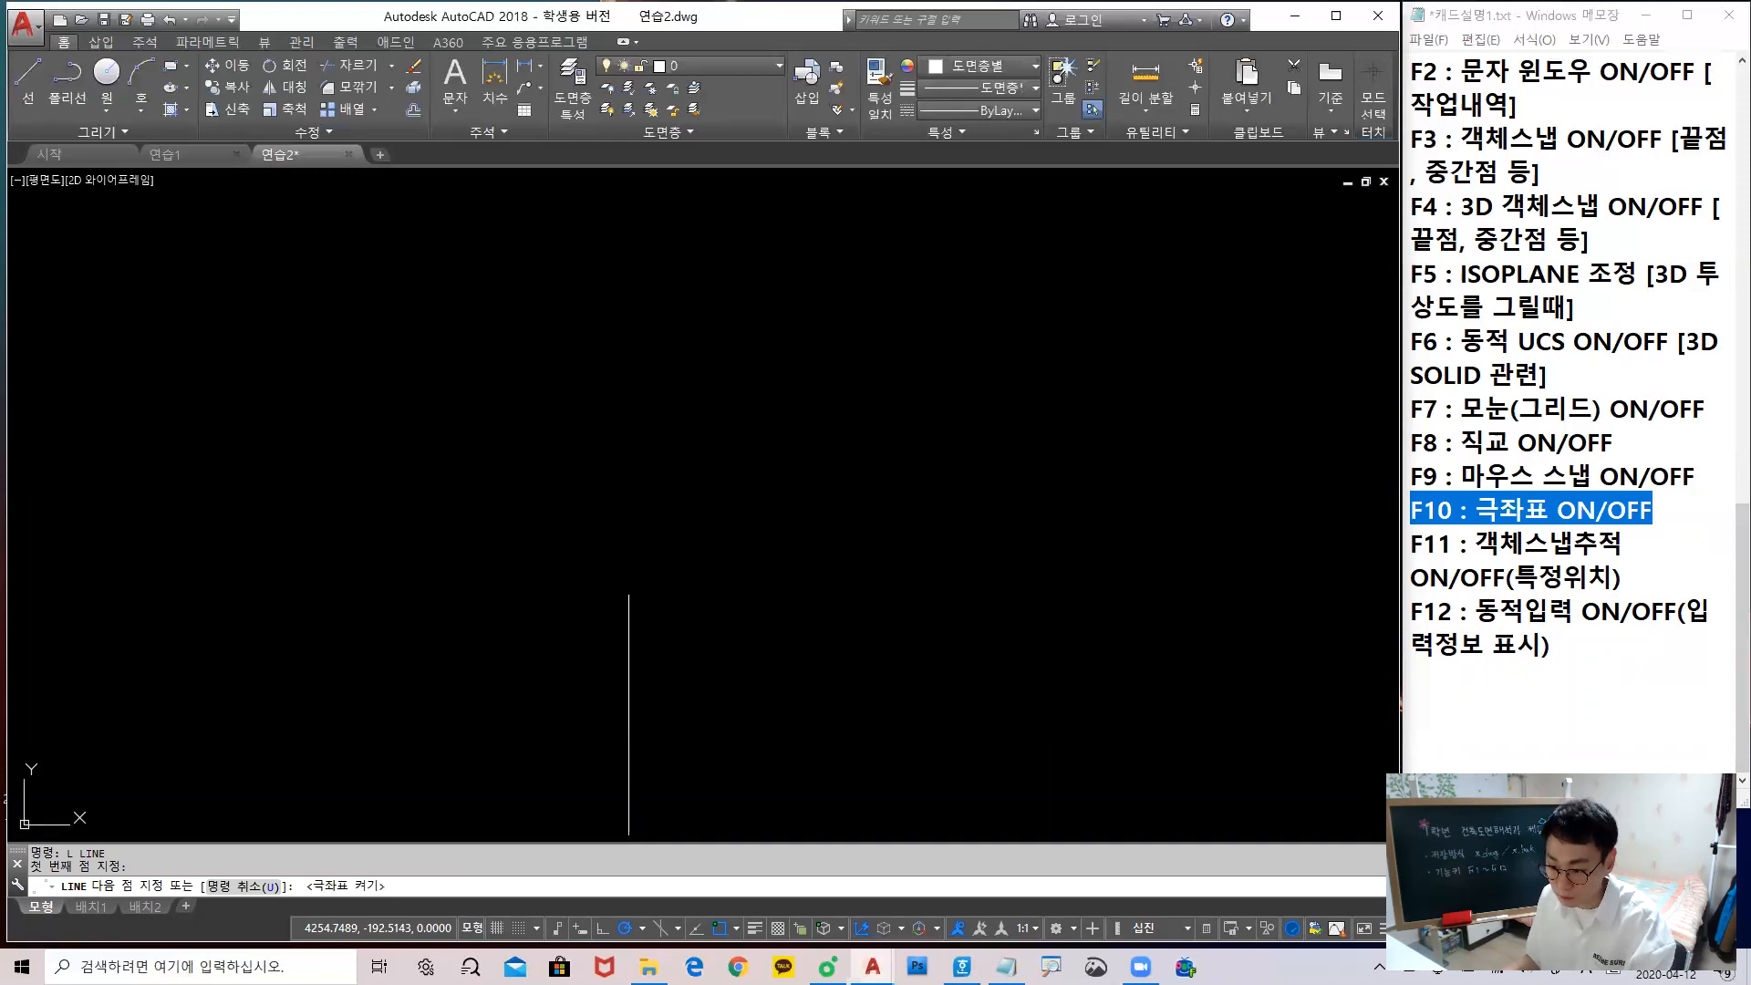
# Add two connected line segments from the start point with polar tracking on and end the line command
pyautogui.click(665, 630)
pyautogui.click(724, 538)
pyautogui.press('Escape')
# Erase both connected line segments from the drawing
pyautogui.click(779, 697)
pyautogui.click(512, 465)
pyautogui.write('E')
pyautogui.press('Return')
# Preview a line along the vertical 270° polar tracking direction and cancel it
pyautogui.moveTo(783, 637); pyautogui.dragTo(702, 554, button='middle')
pyautogui.write('l')
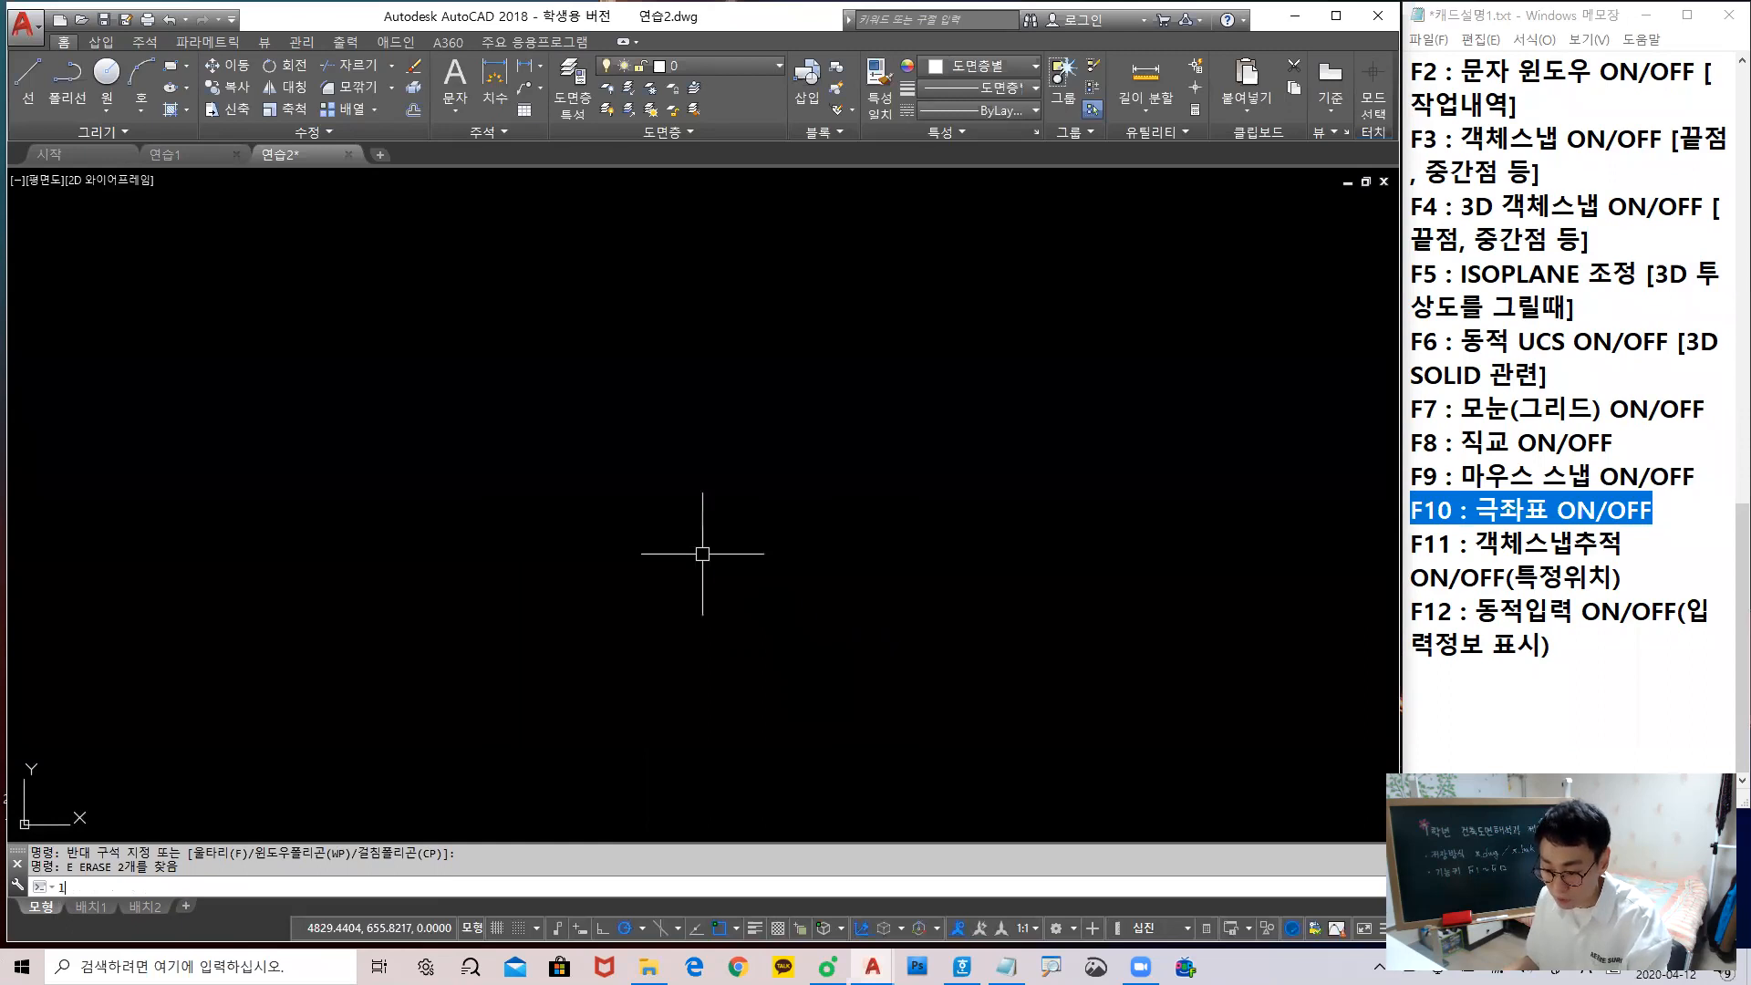
pyautogui.press('Return')
pyautogui.click(671, 615)
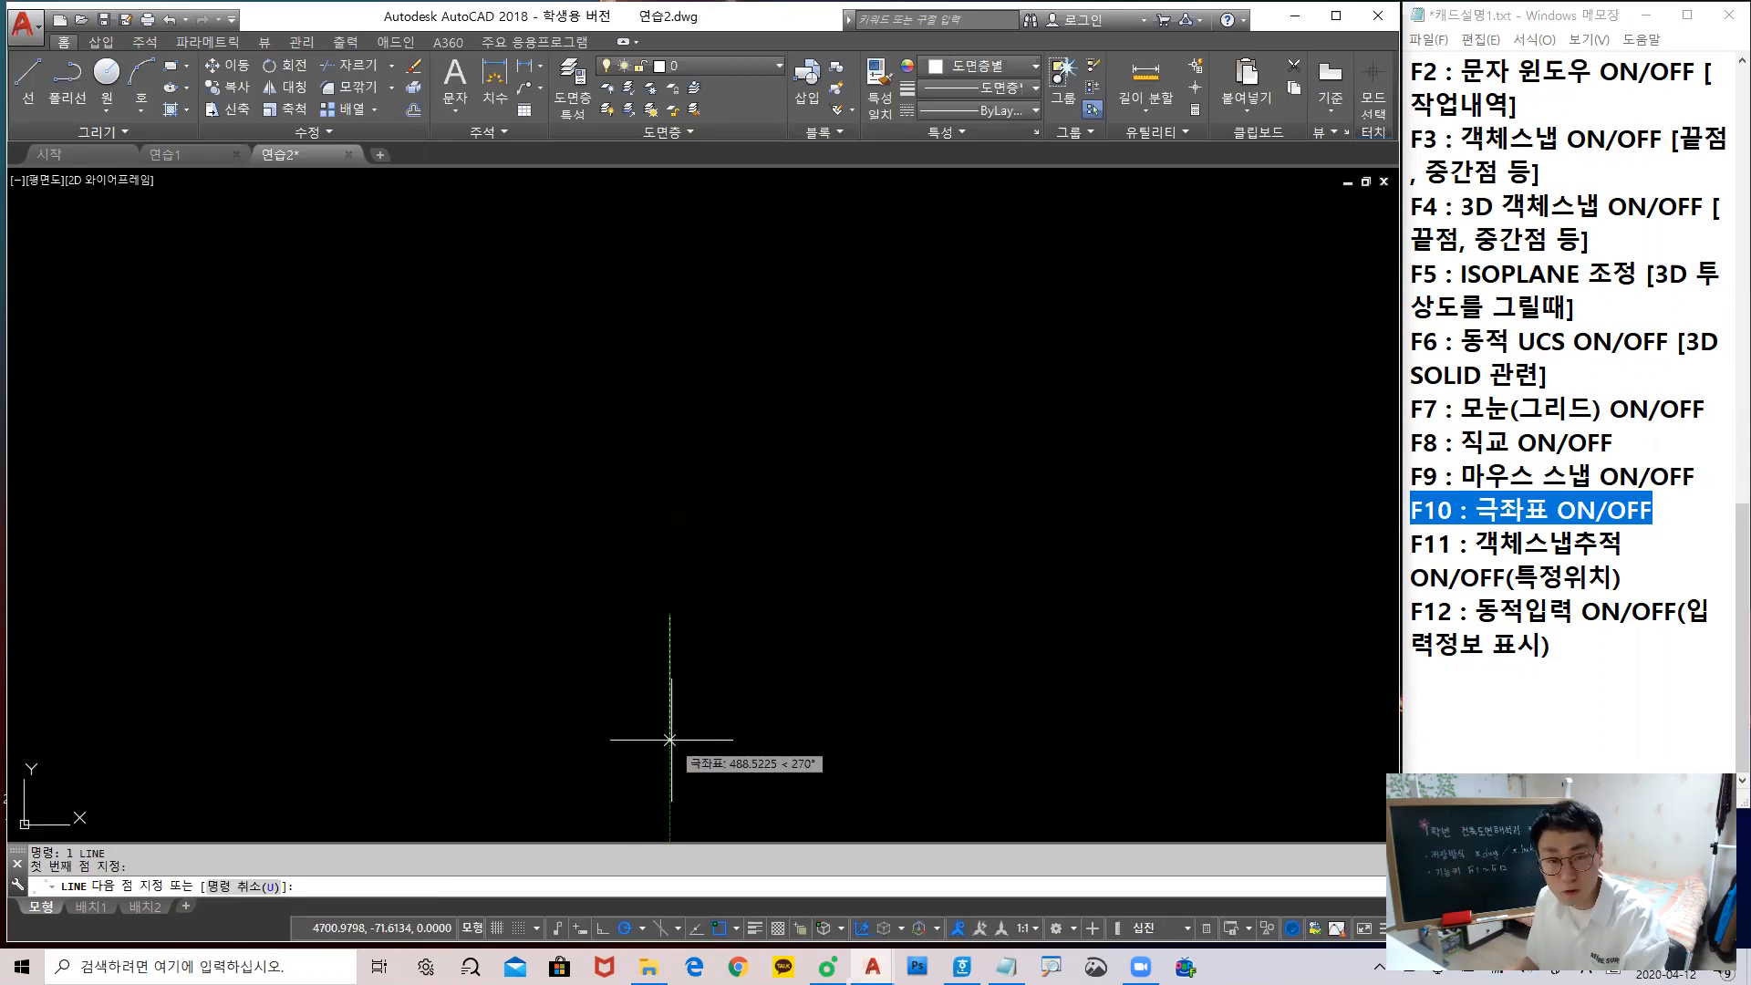
pyautogui.press('Escape')
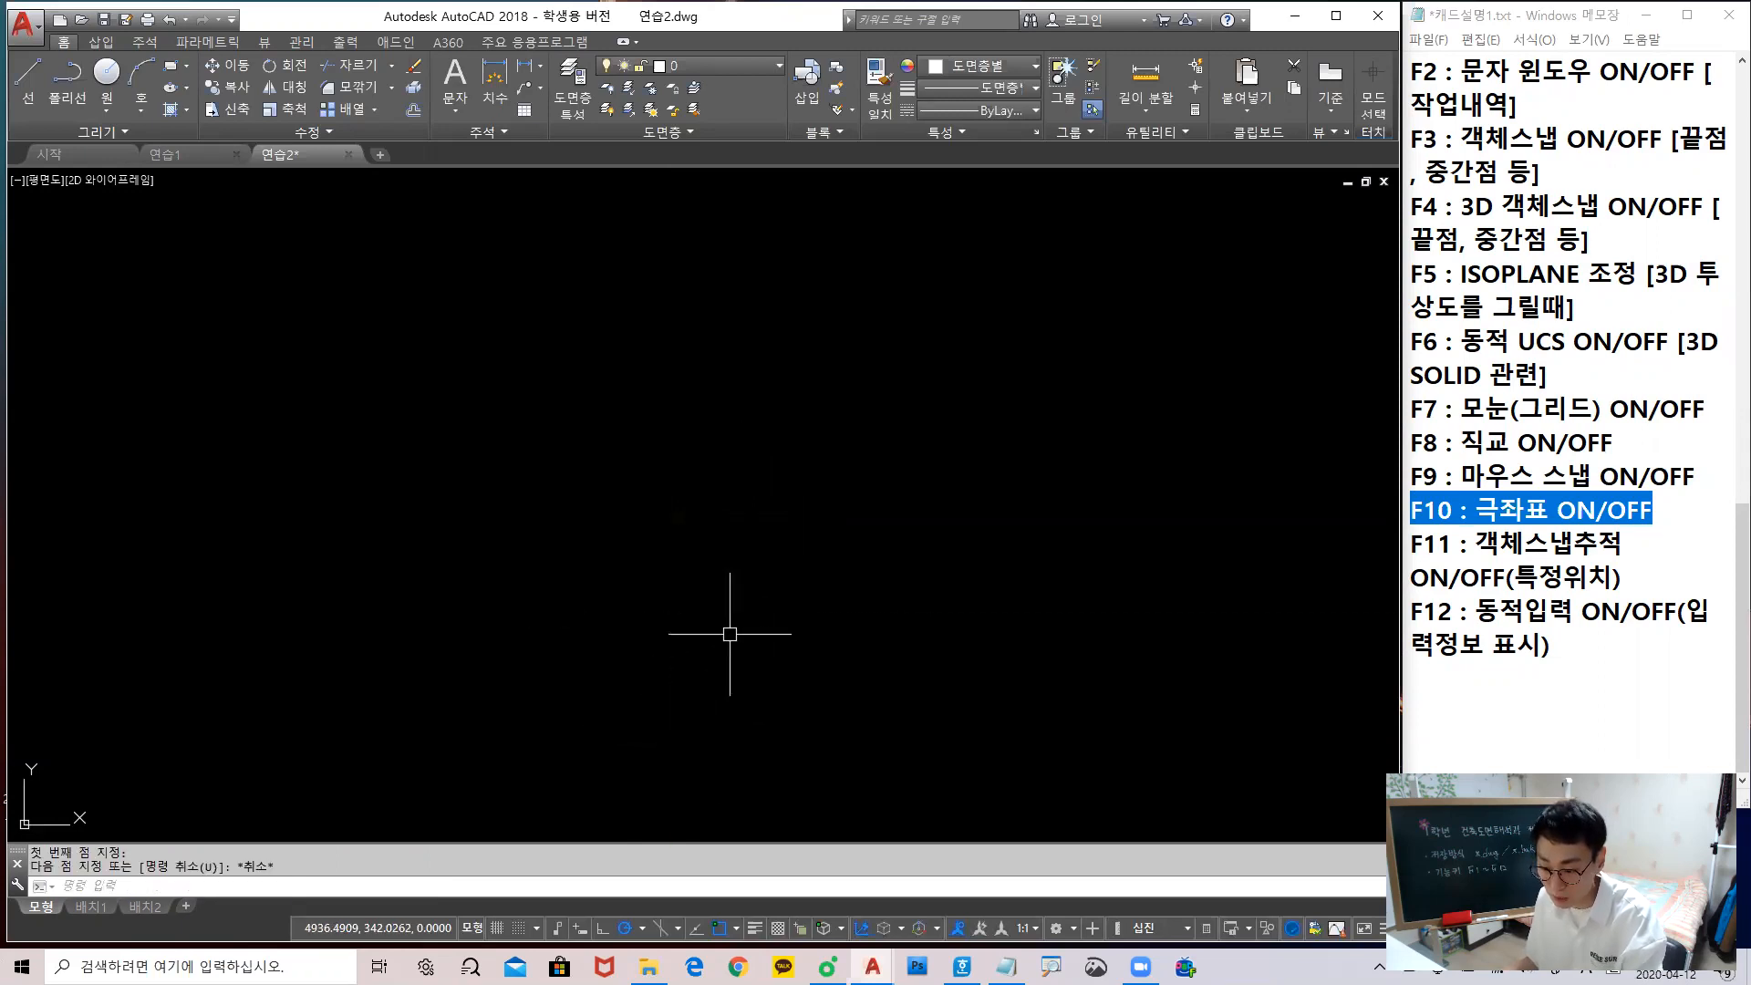
# View the list of preset polar tracking angles and close it without choosing one
pyautogui.click(642, 930)
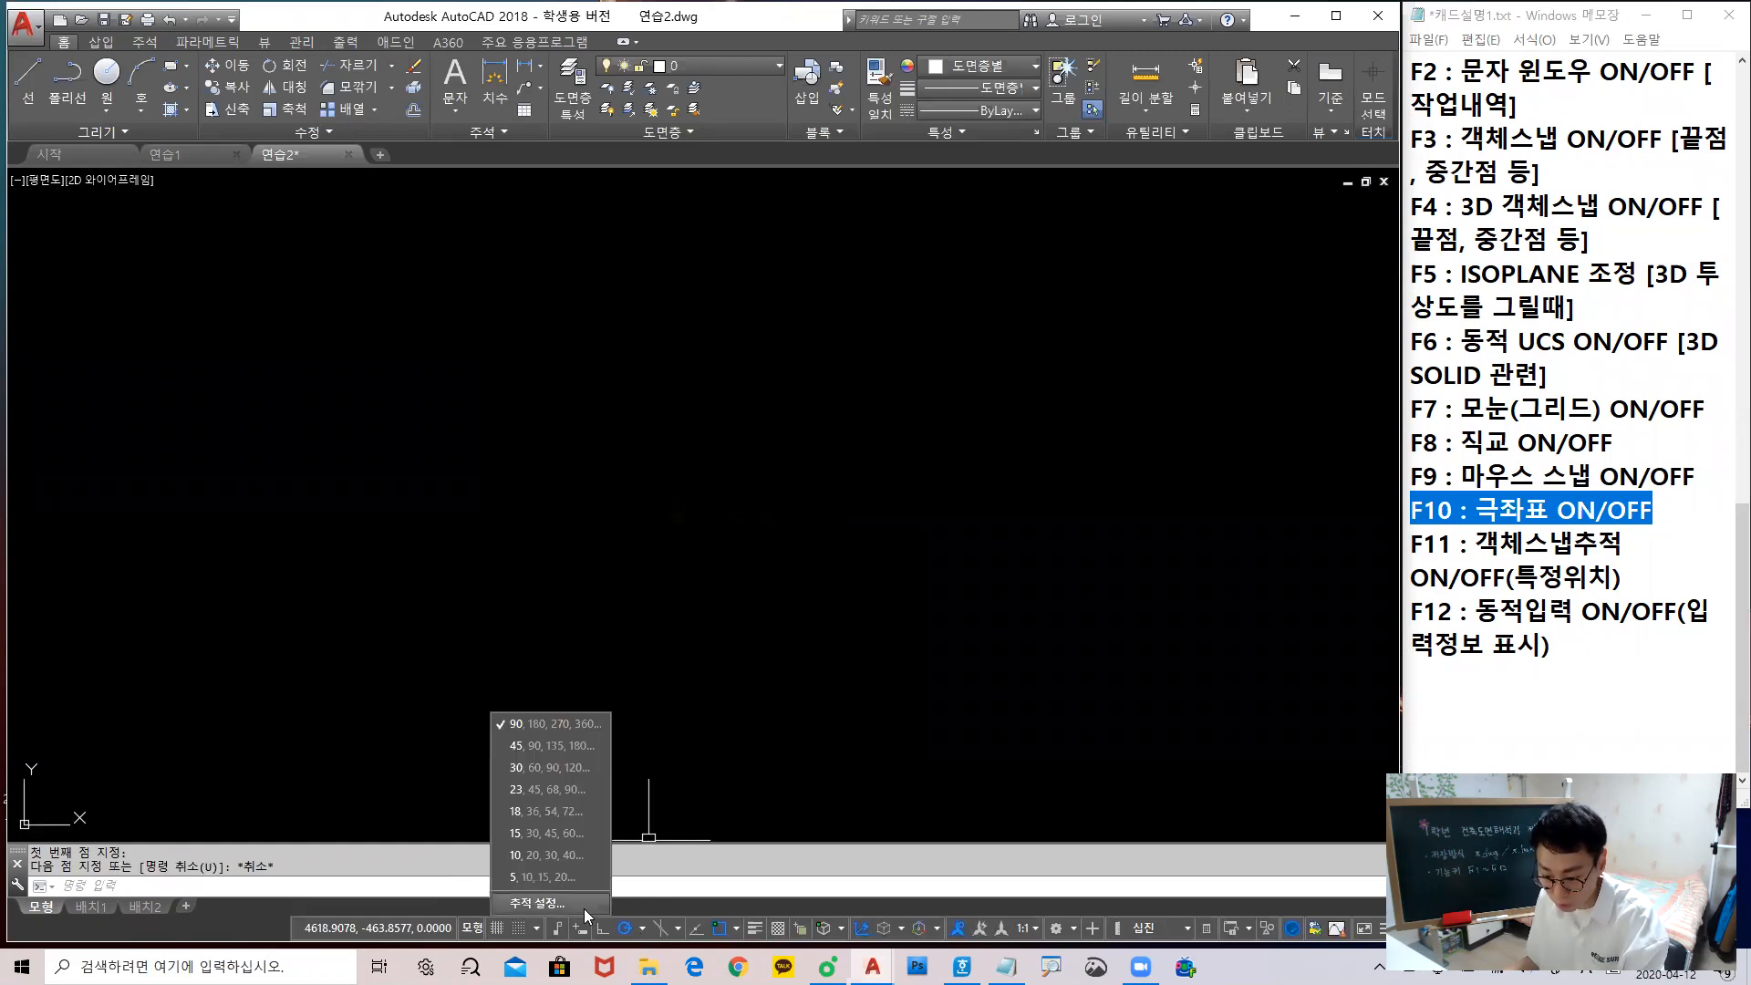
pyautogui.press('Escape')
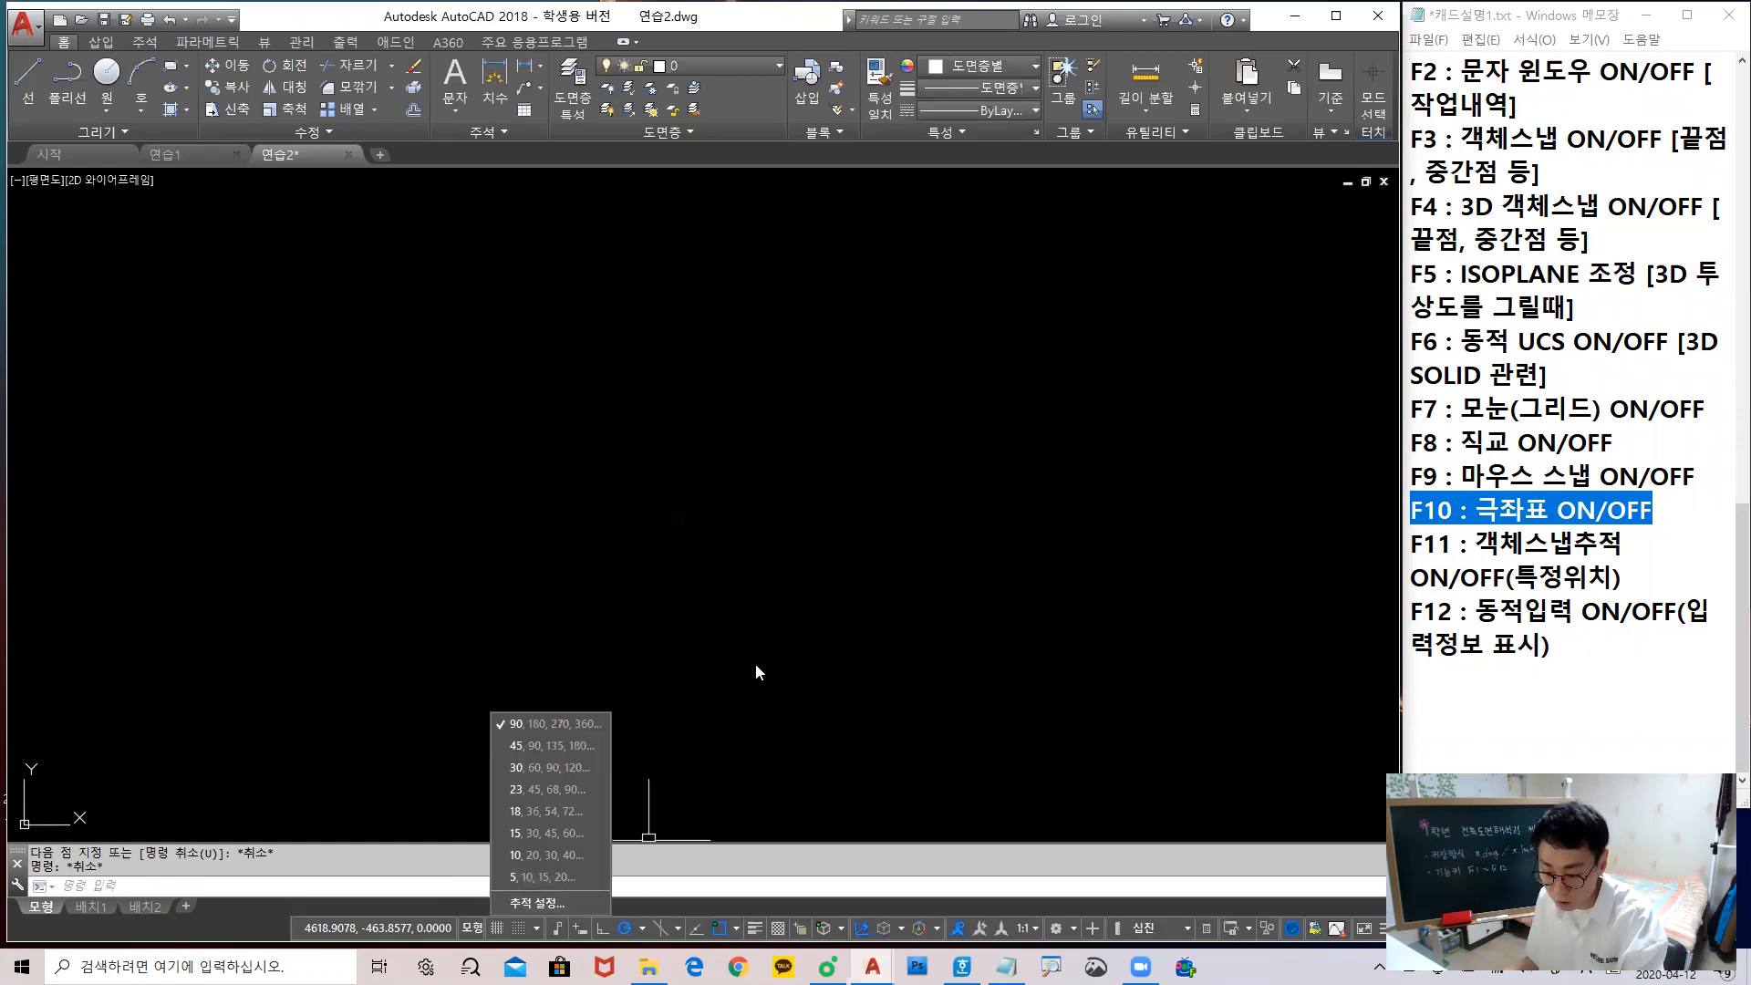
pyautogui.press('Escape')
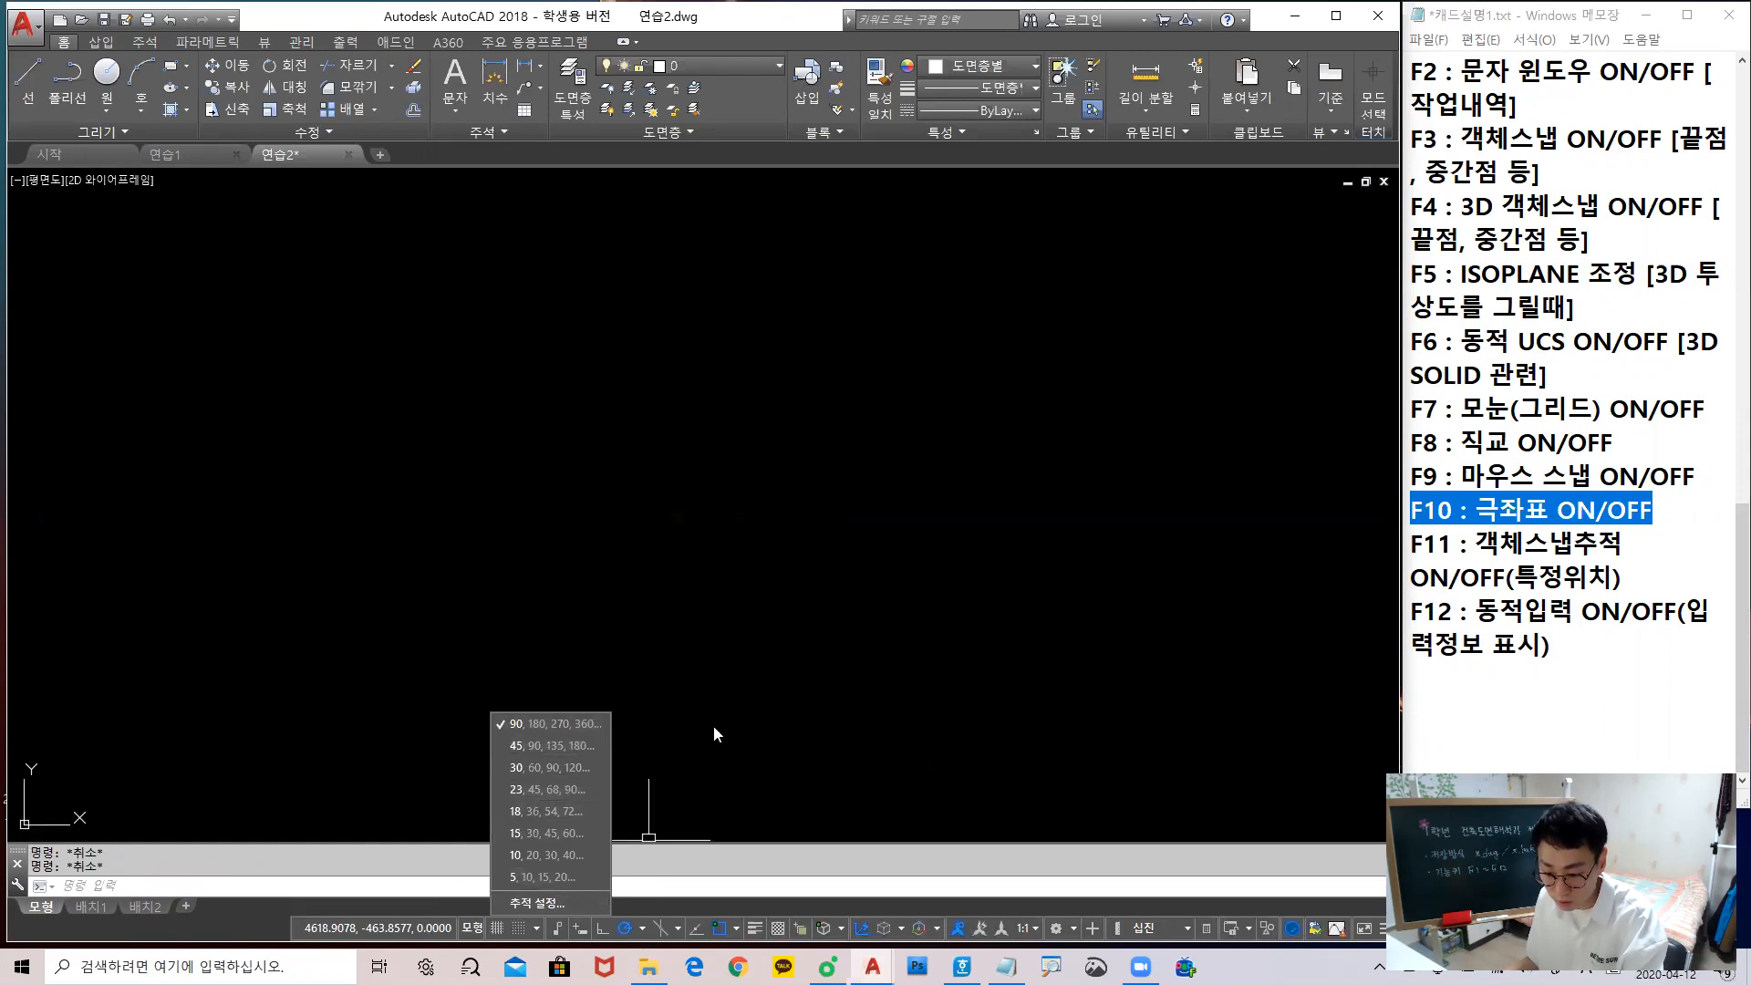
pyautogui.click(714, 735)
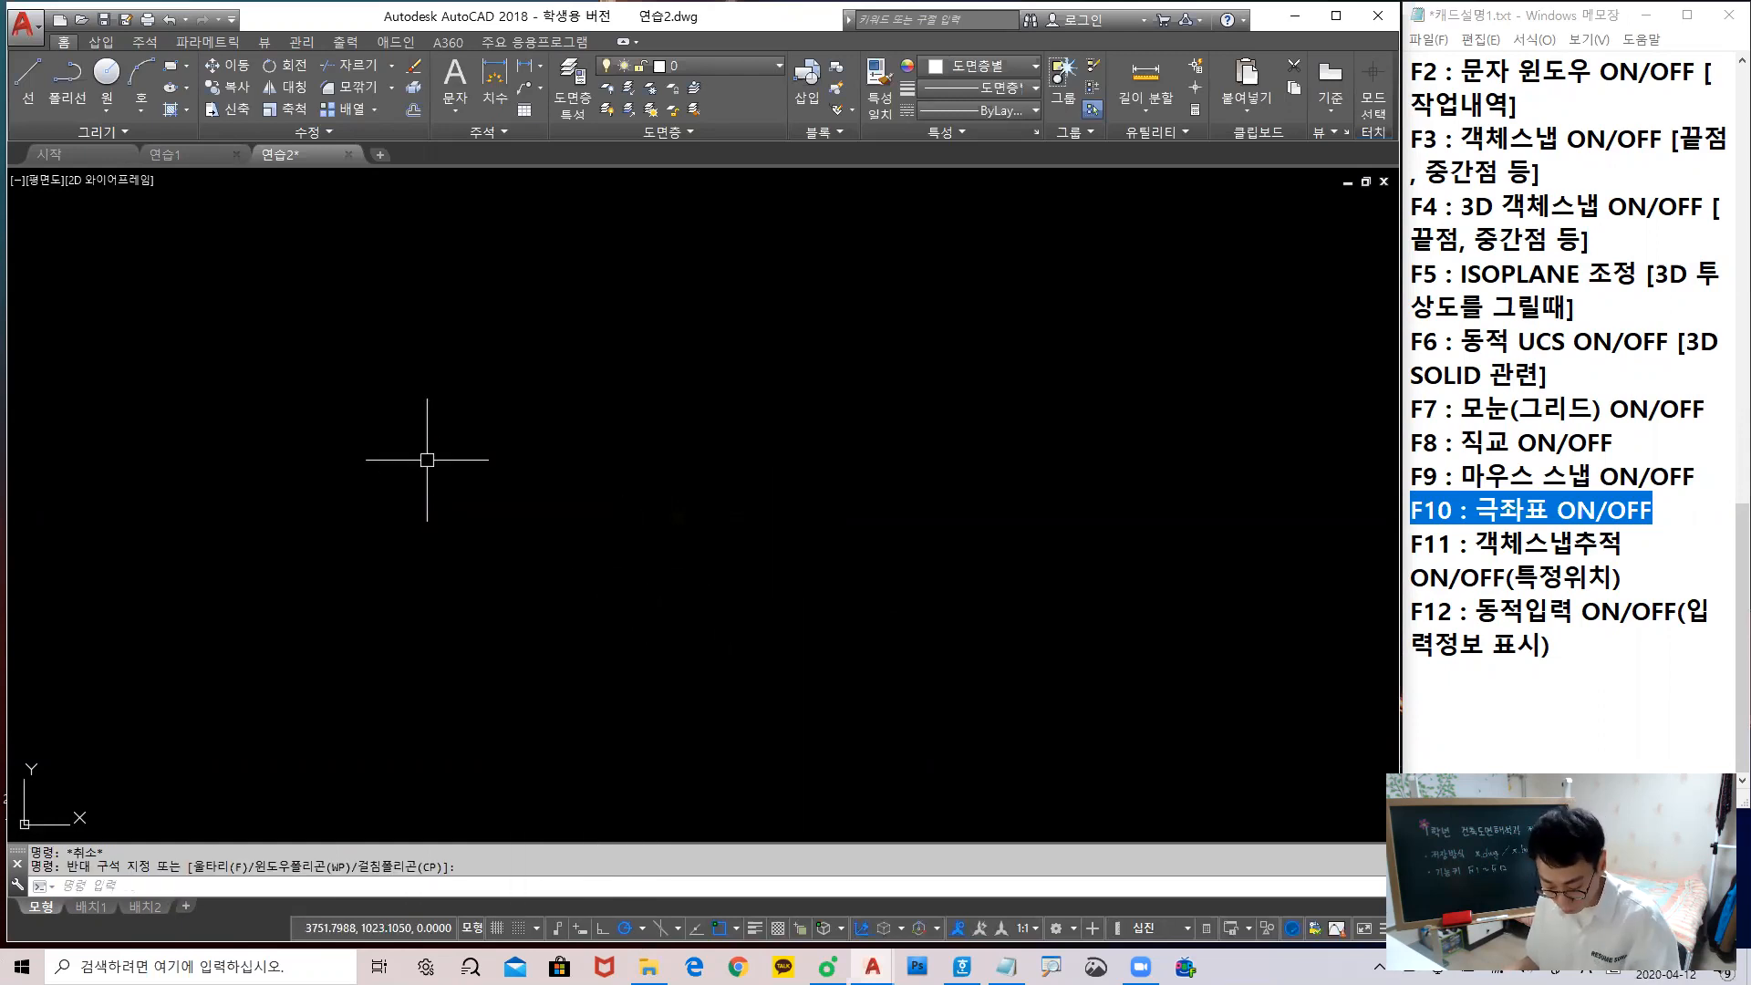
# Set the polar tracking increment angle to 45 in the drafting settings
pyautogui.write('os')
pyautogui.press('Return')
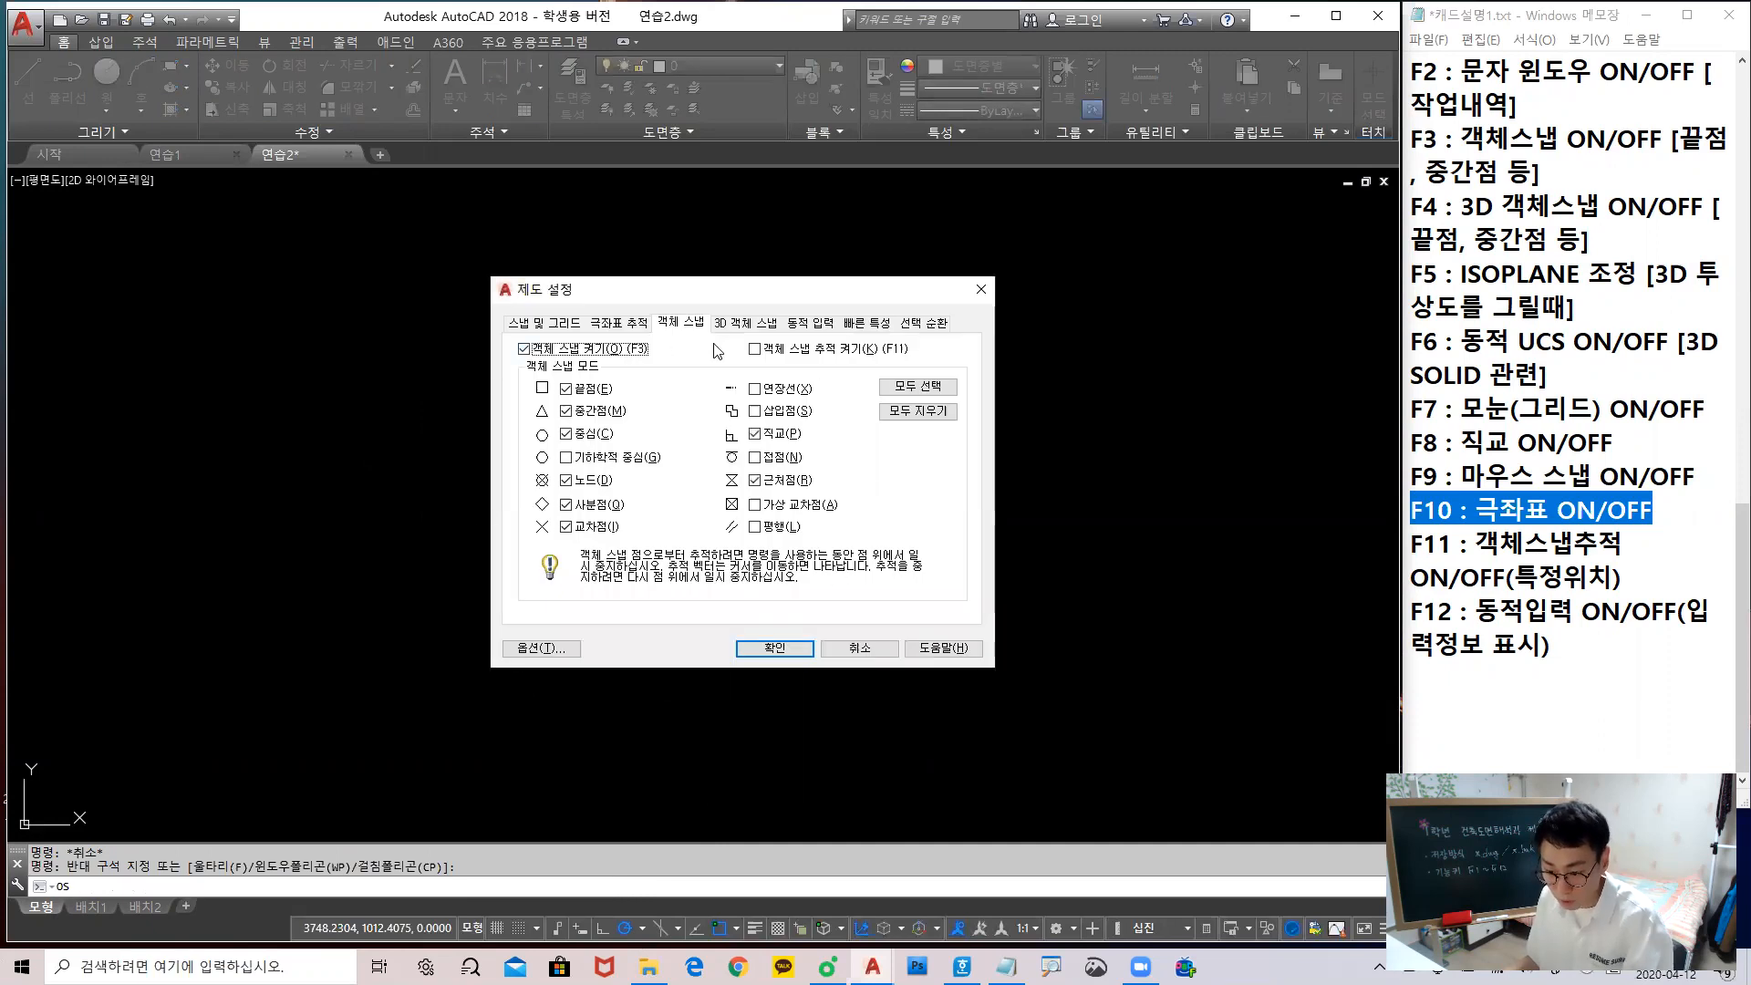
pyautogui.click(624, 324)
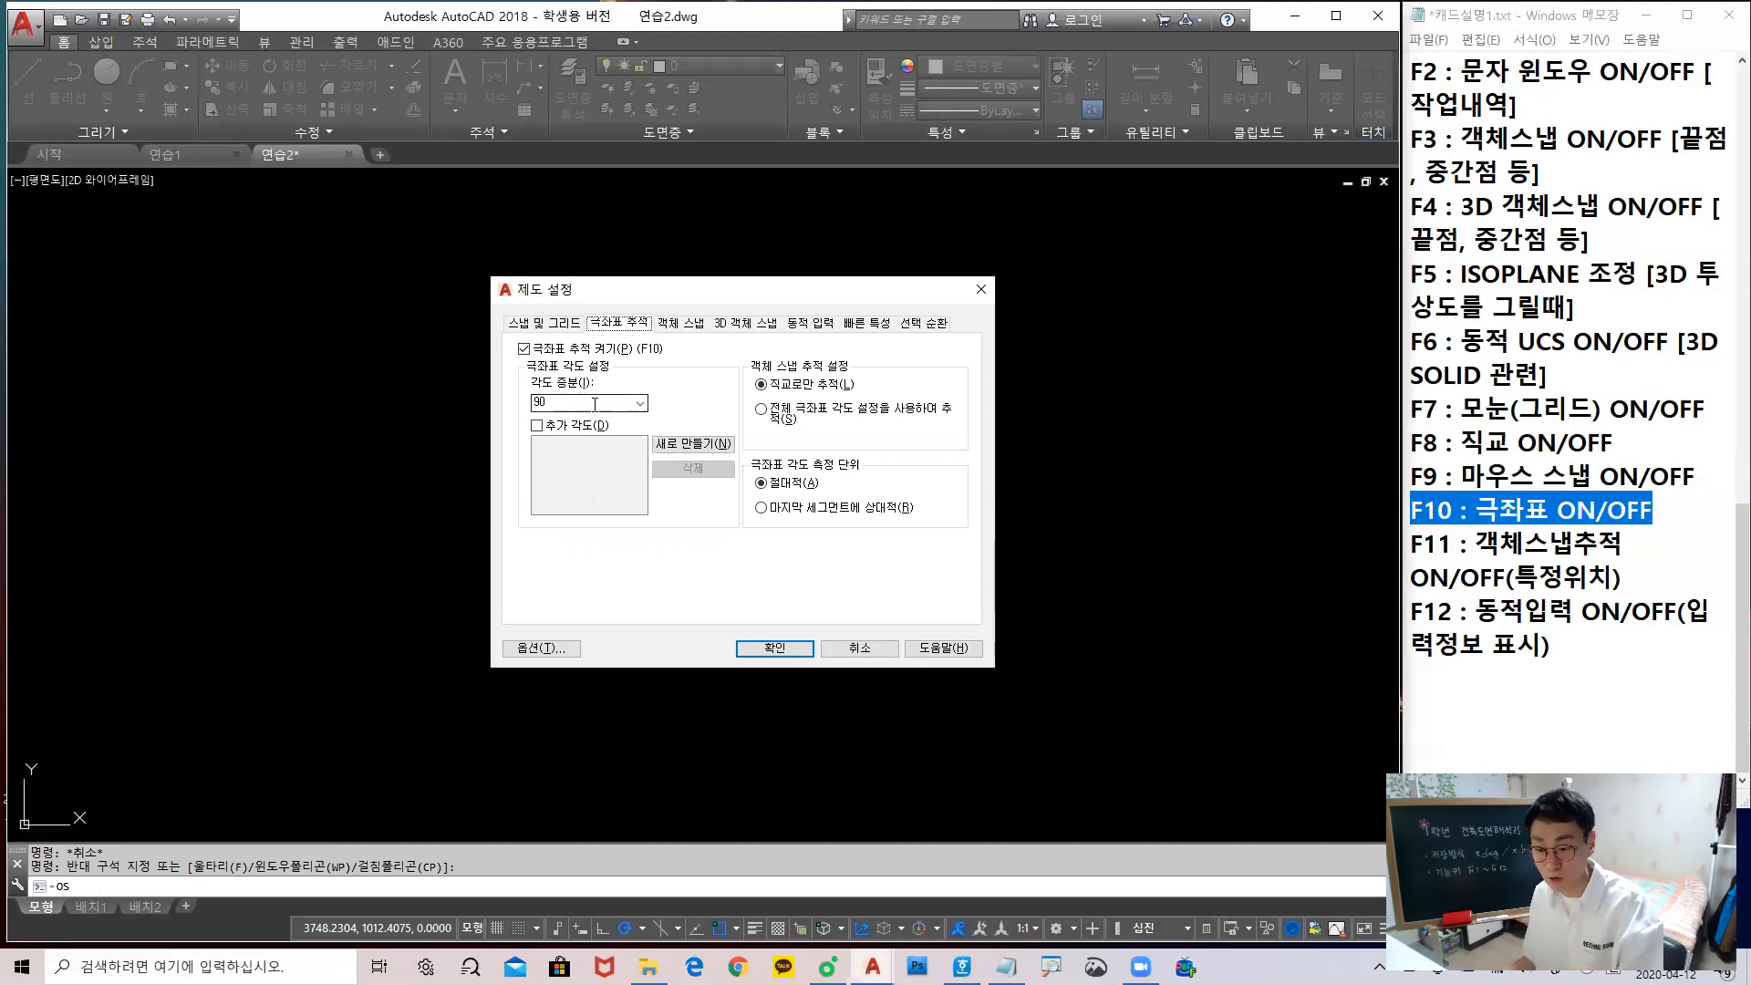
pyautogui.click(640, 403)
pyautogui.click(593, 425)
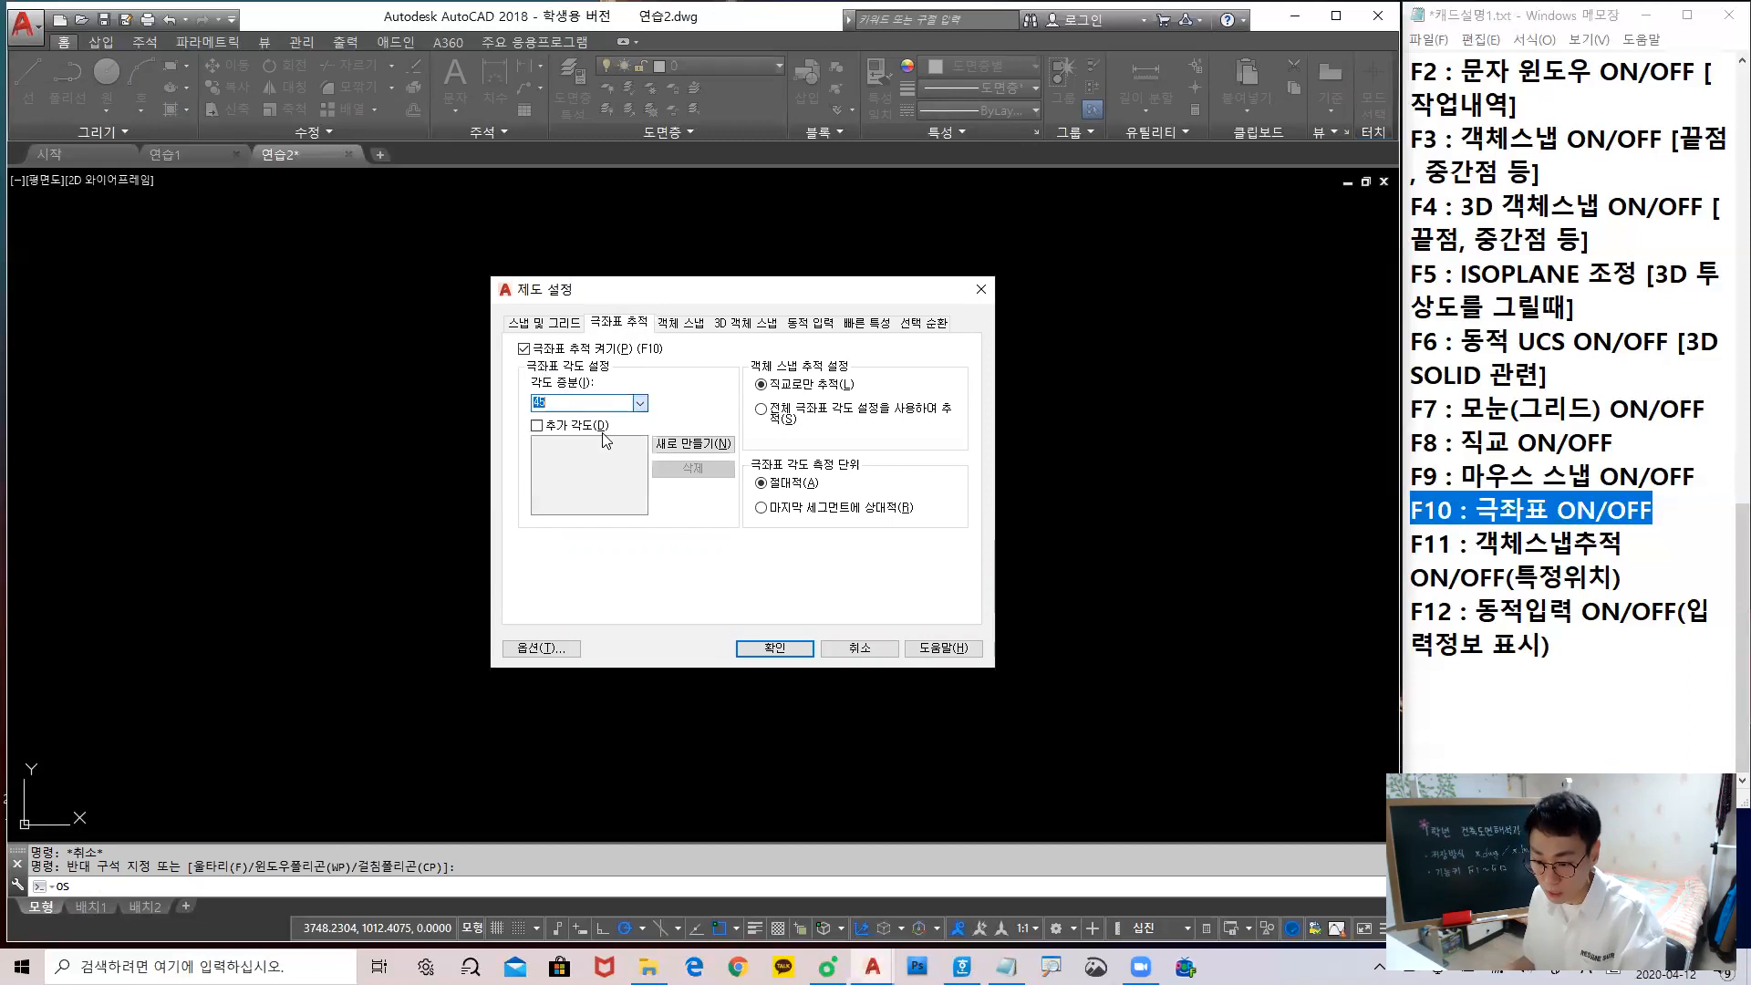
pyautogui.click(780, 648)
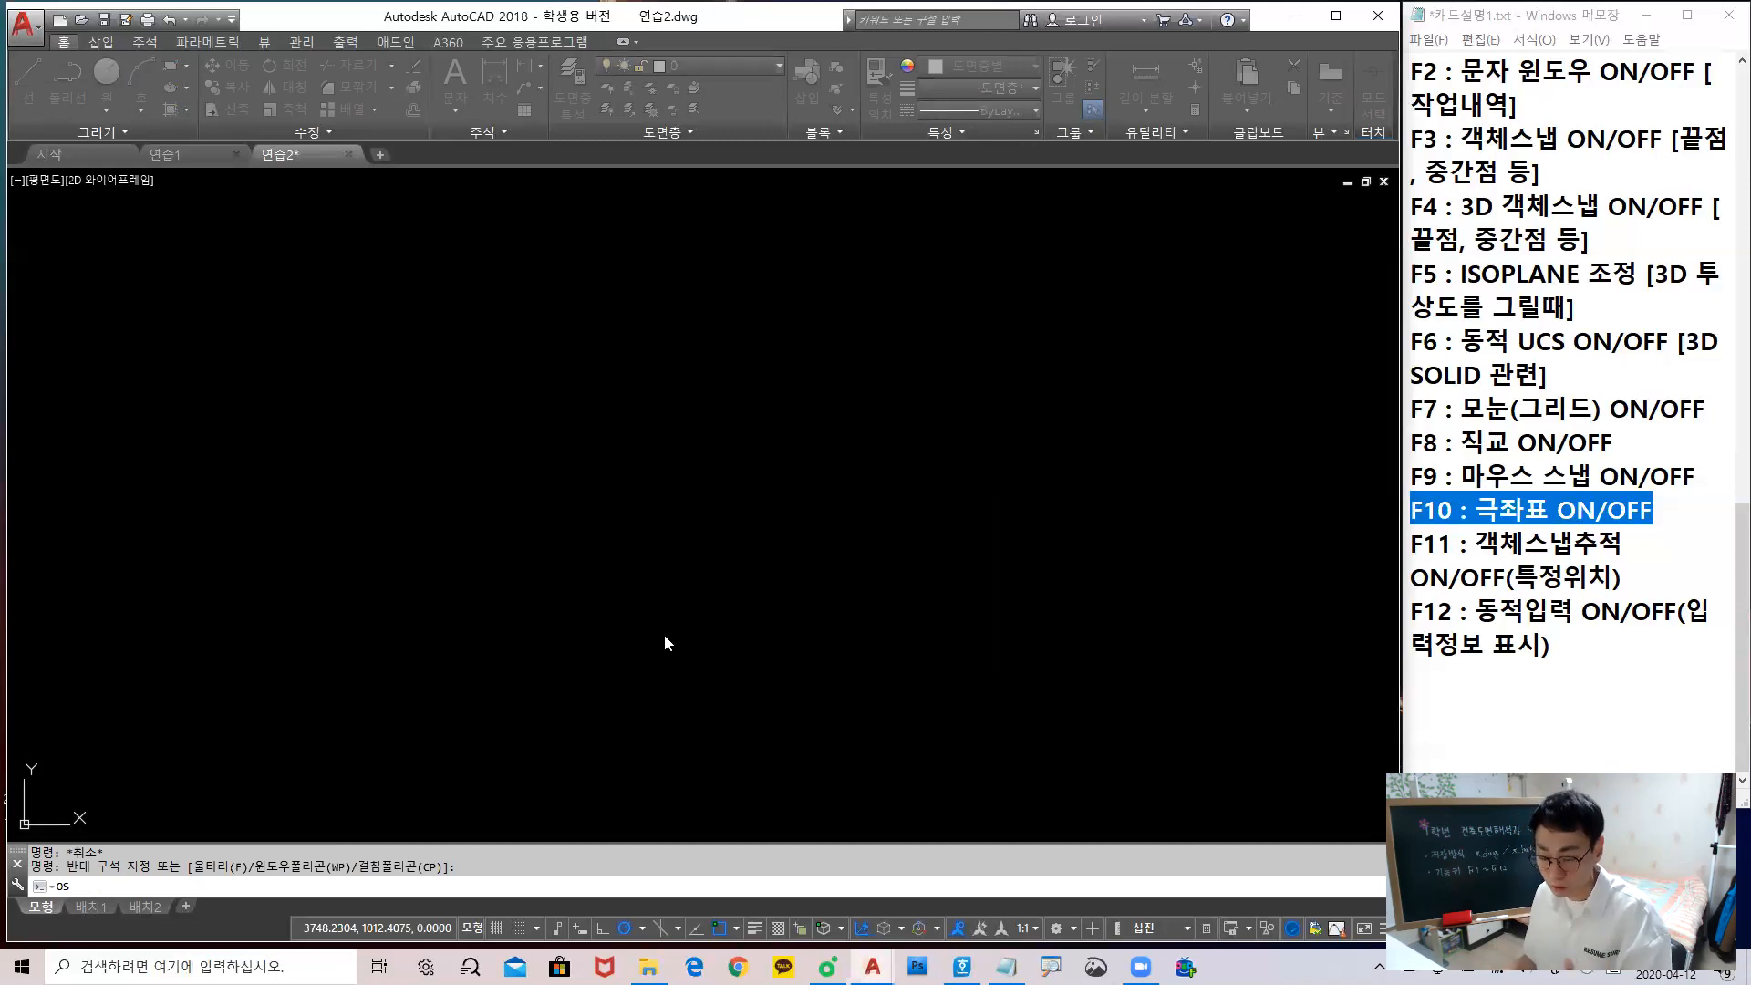
# Preview a line along the 45° and 90° polar tracking directions and cancel it
pyautogui.write('l')
pyautogui.press('Return')
pyautogui.click(617, 625)
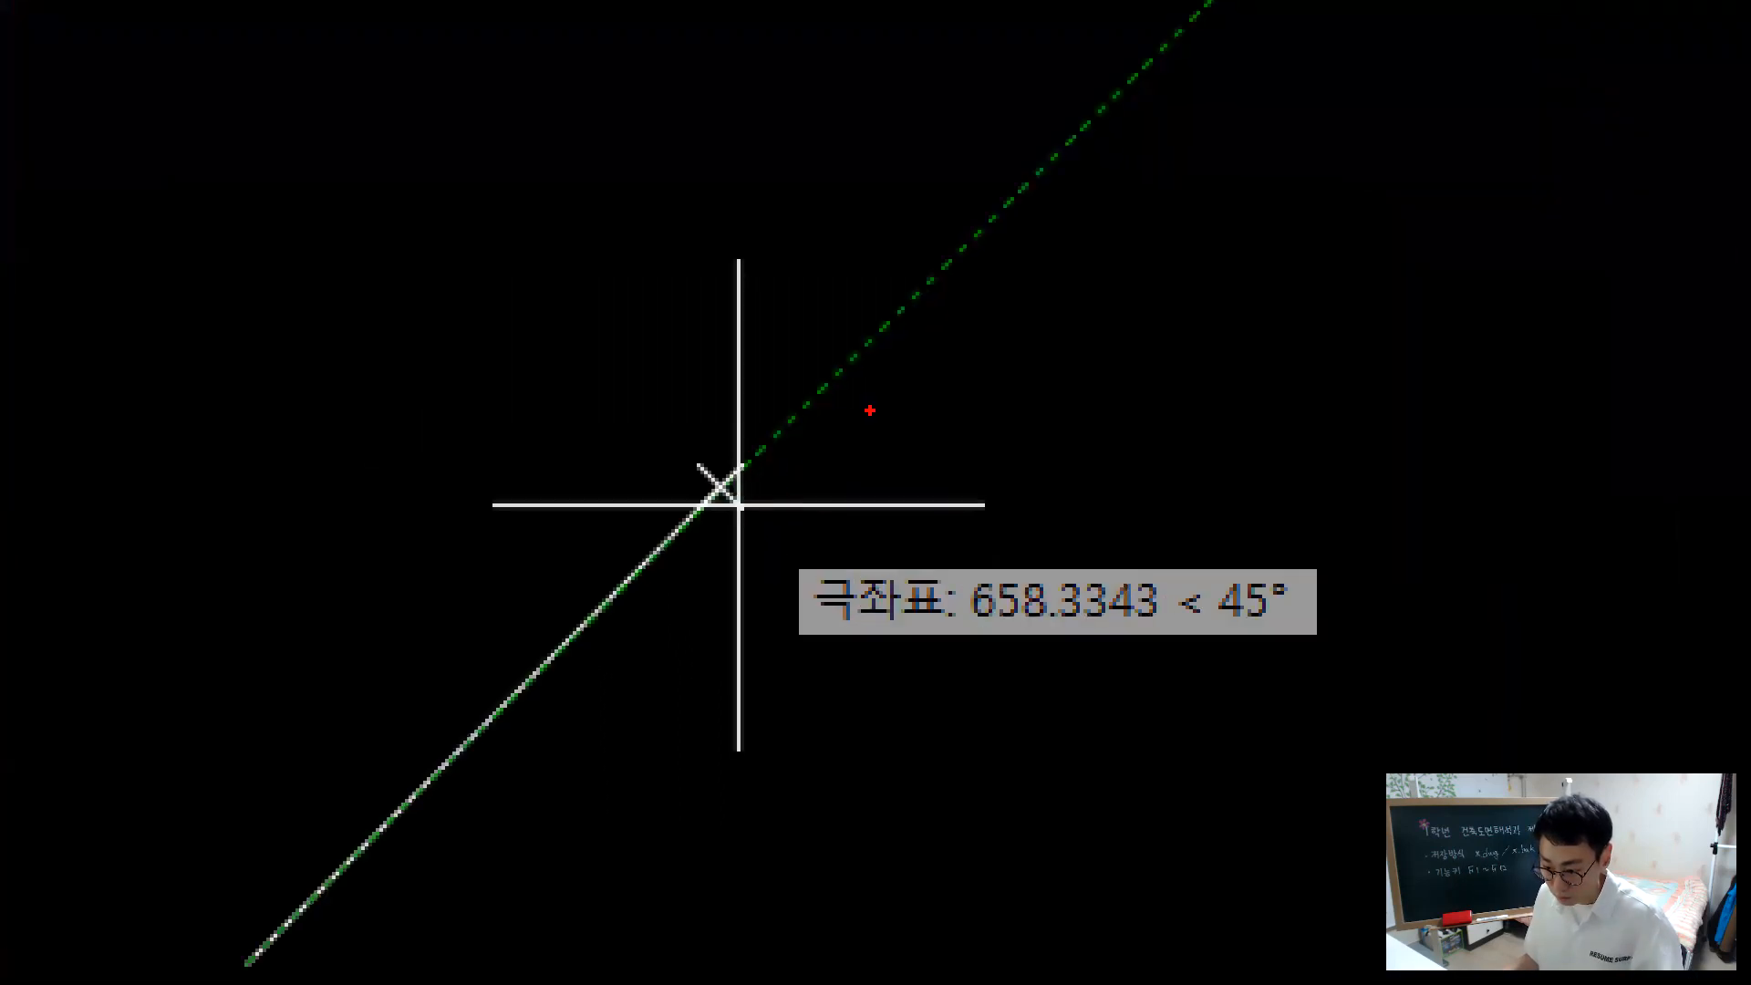
pyautogui.moveTo(791, 471)
pyautogui.mouseDown()
pyautogui.moveTo(748, 437)
pyautogui.moveTo(791, 472)
pyautogui.mouseUp()
pyautogui.moveTo(917, 357)
pyautogui.mouseDown()
pyautogui.moveTo(1049, 224)
pyautogui.moveTo(920, 369)
pyautogui.mouseUp()
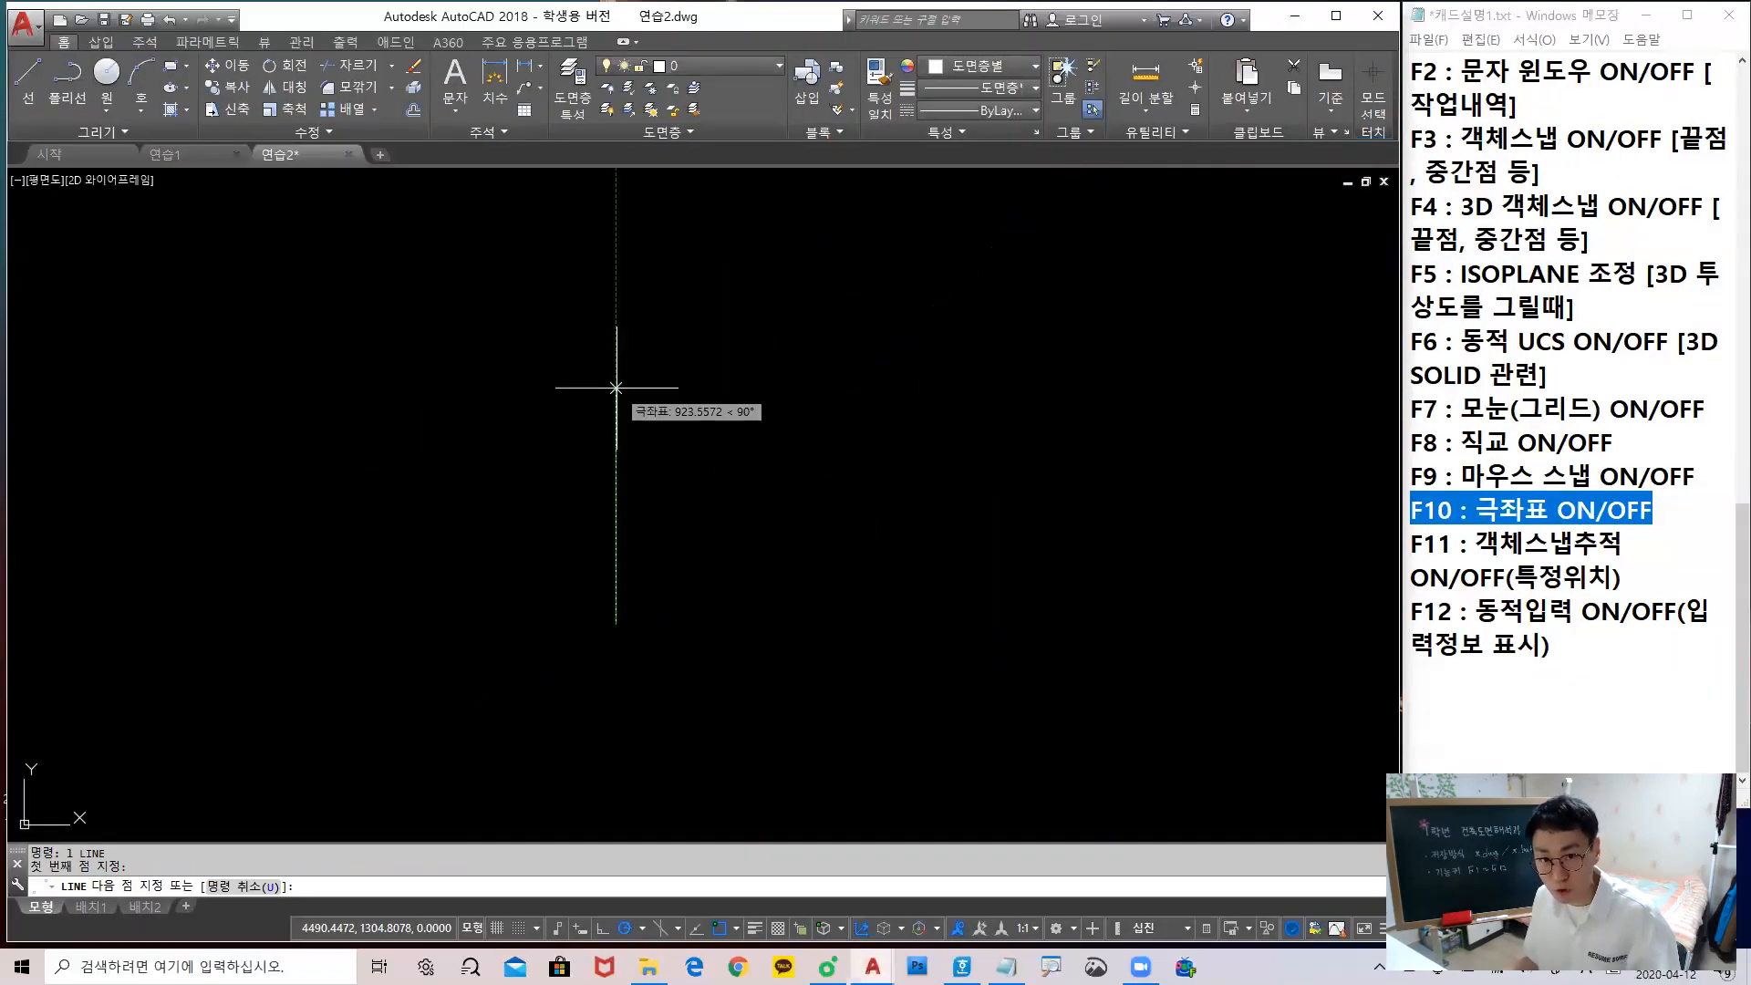
pyautogui.press('Escape')
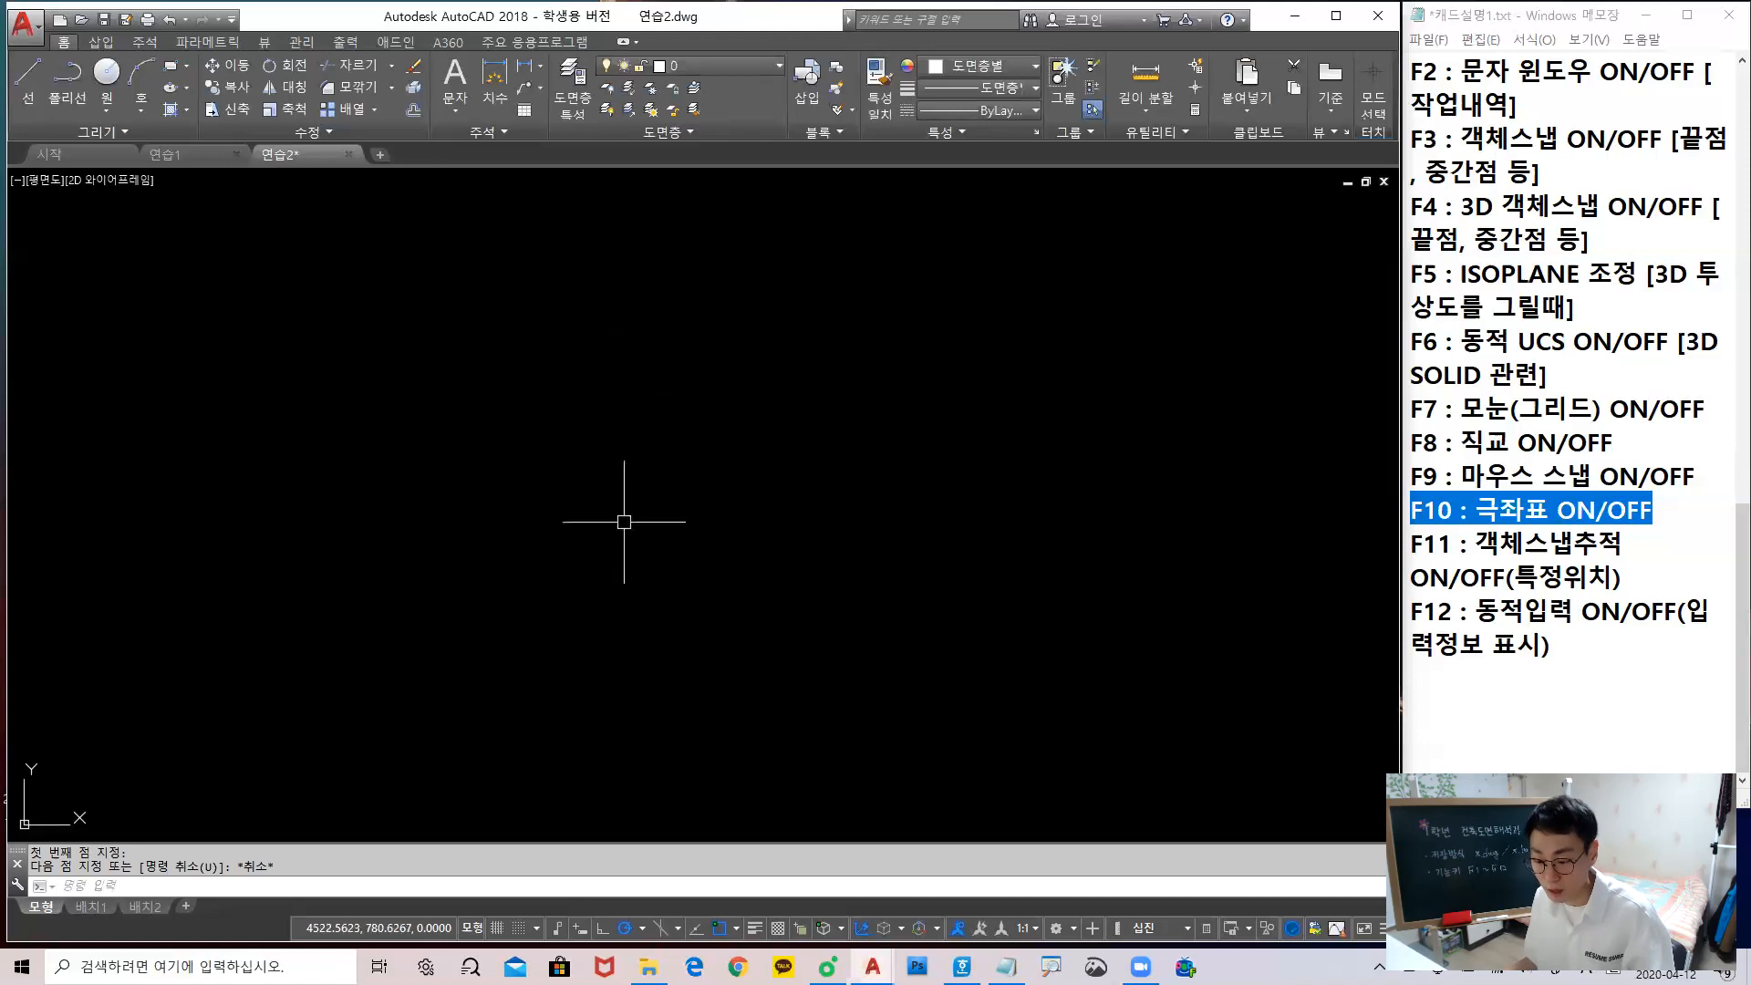
# Toggle the additional angles option on and off and set the polar tracking increment angle to 30
pyautogui.click(644, 928)
pyautogui.click(570, 903)
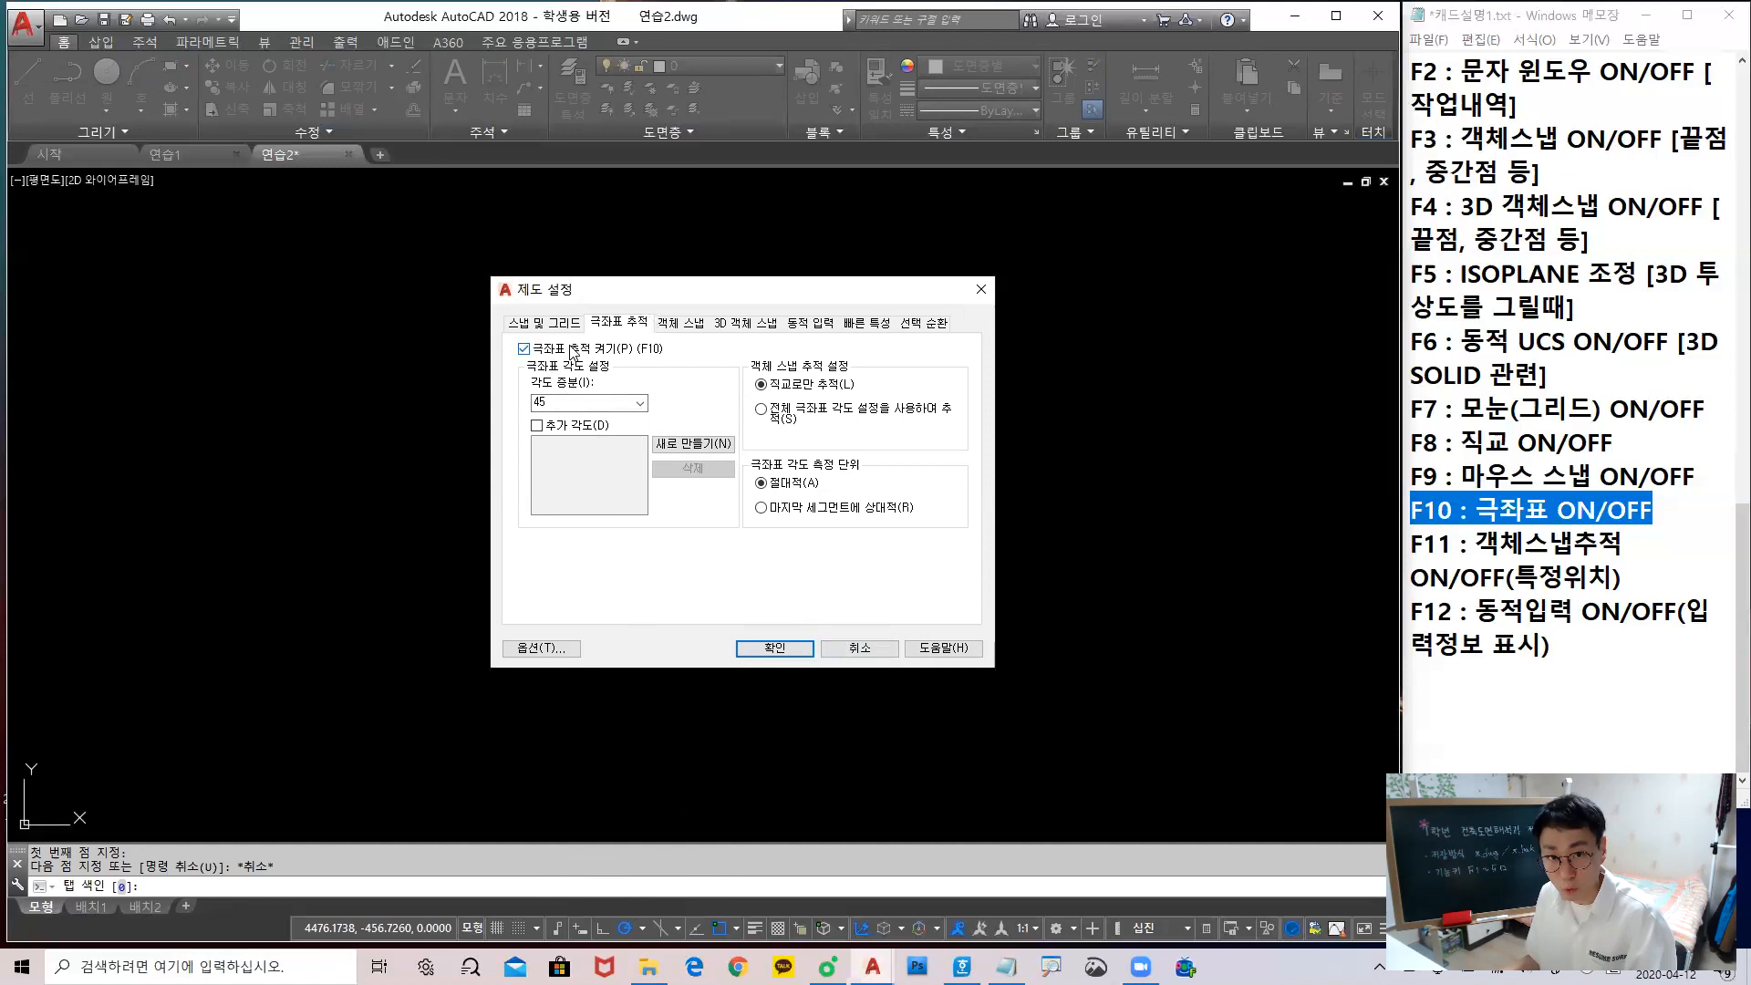
pyautogui.click(537, 426)
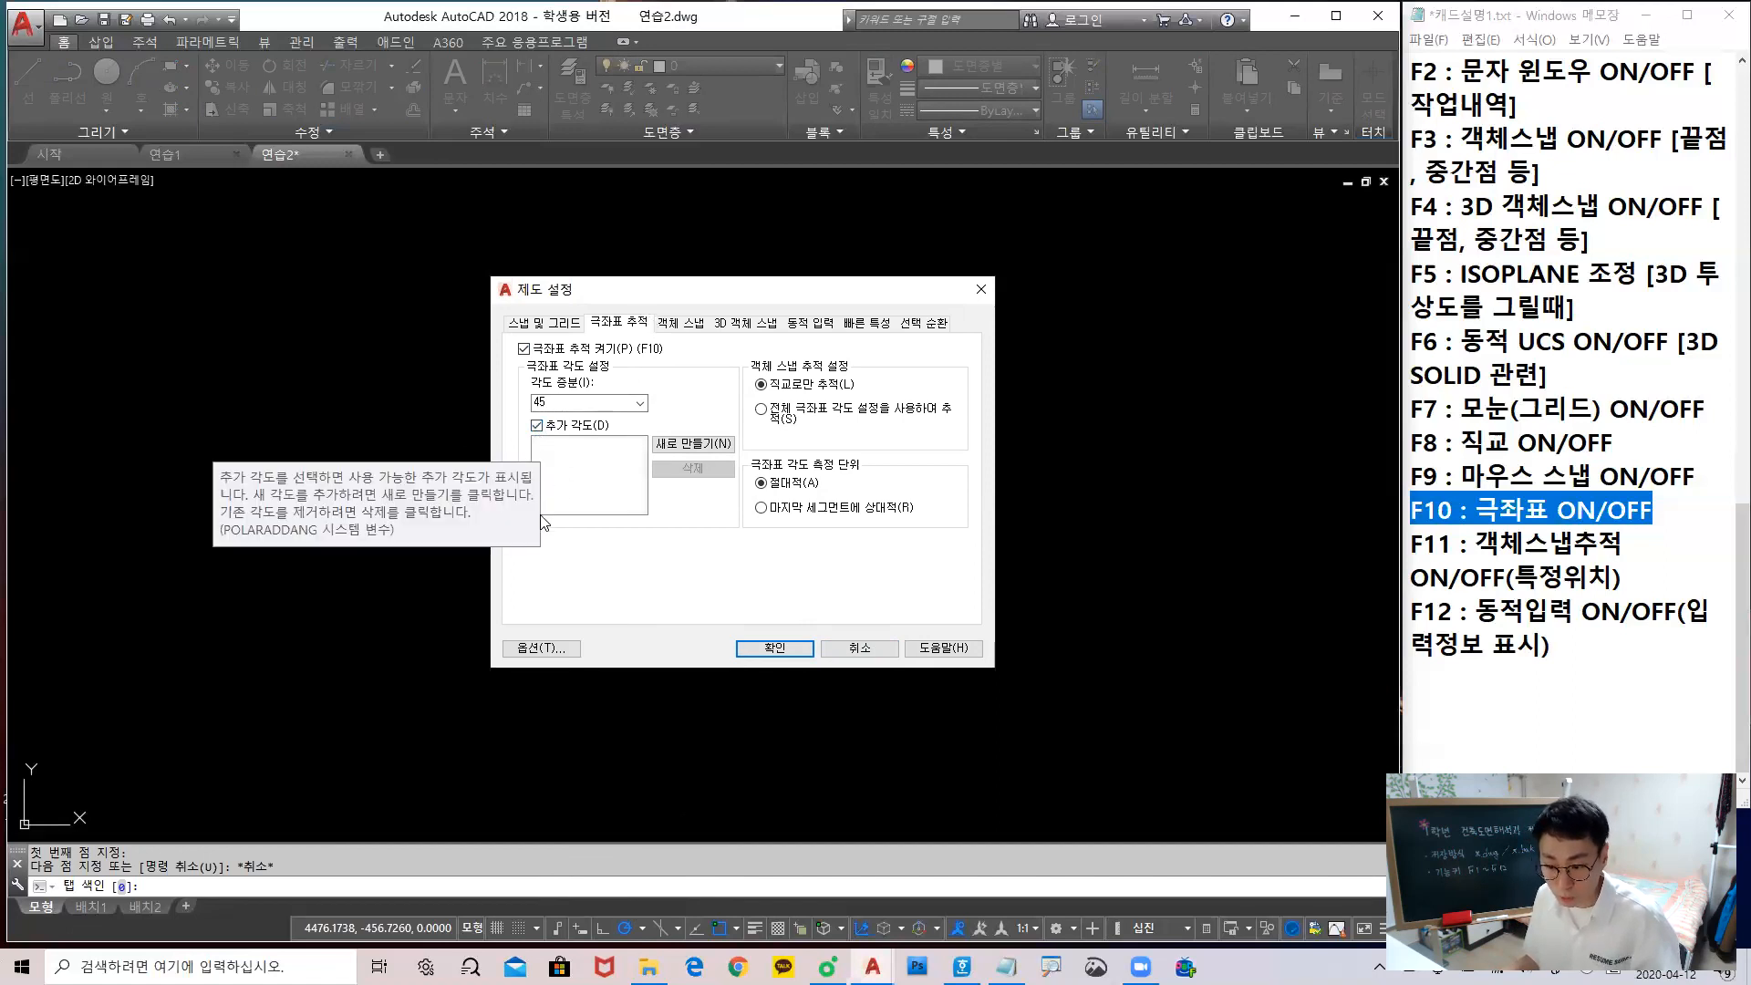
pyautogui.click(538, 431)
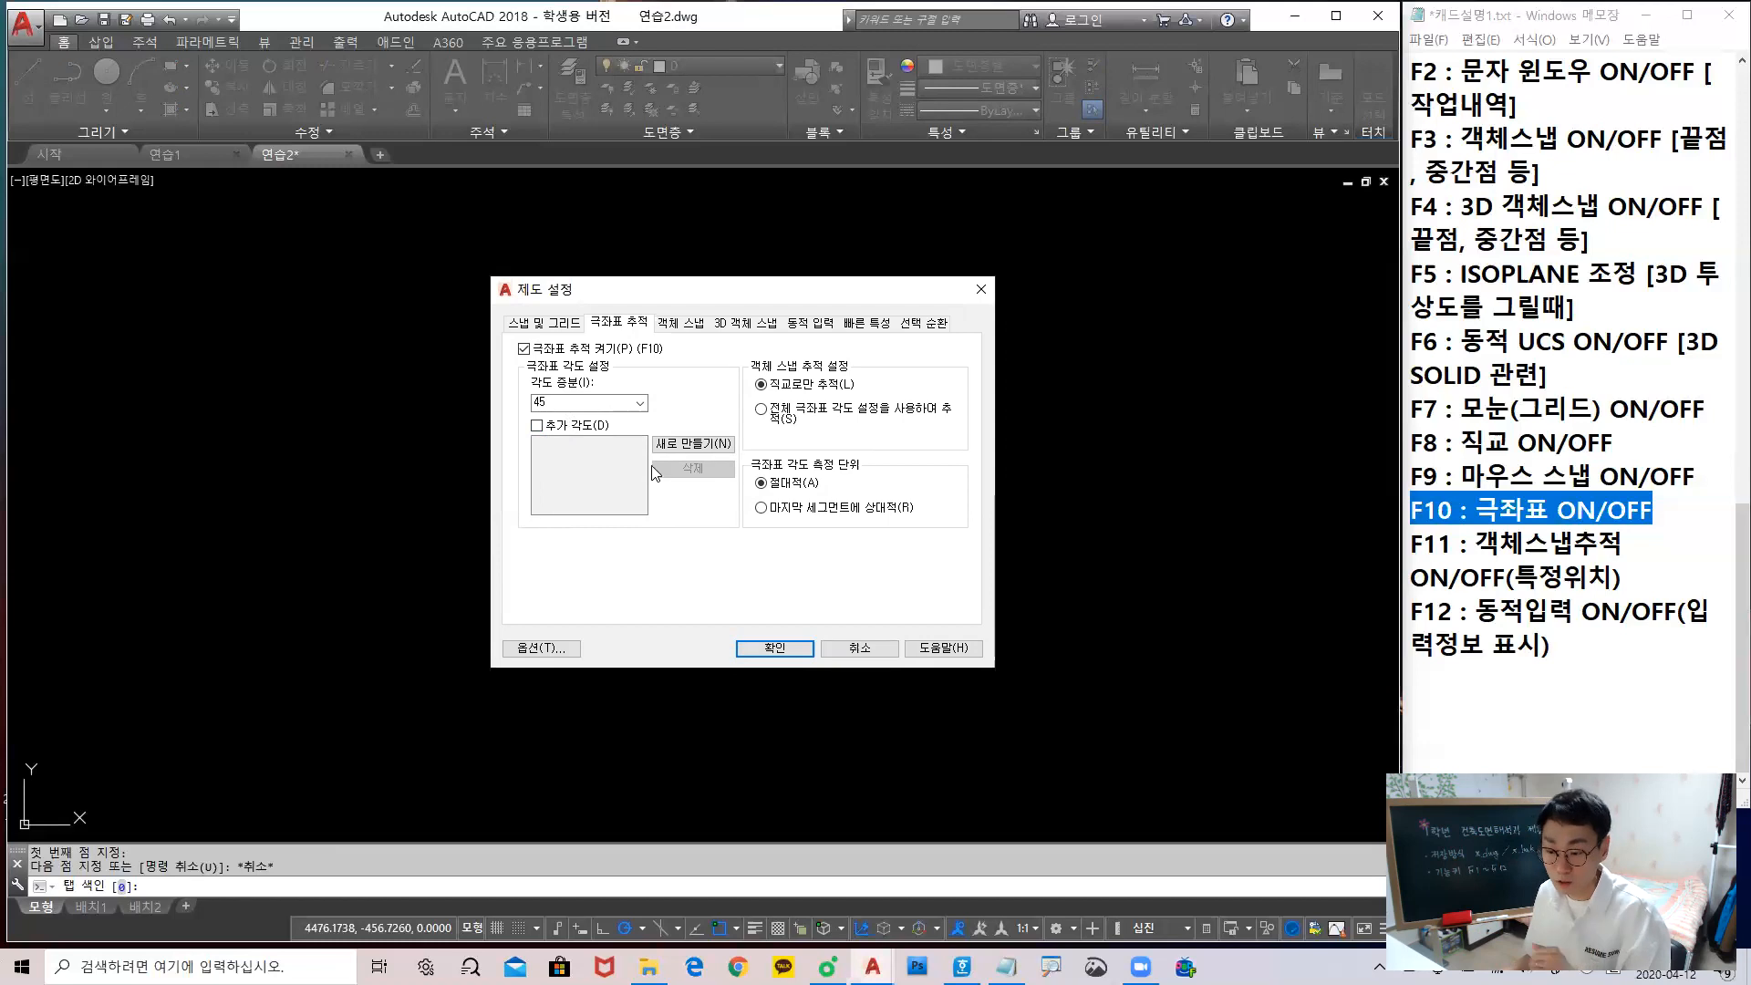
pyautogui.click(640, 403)
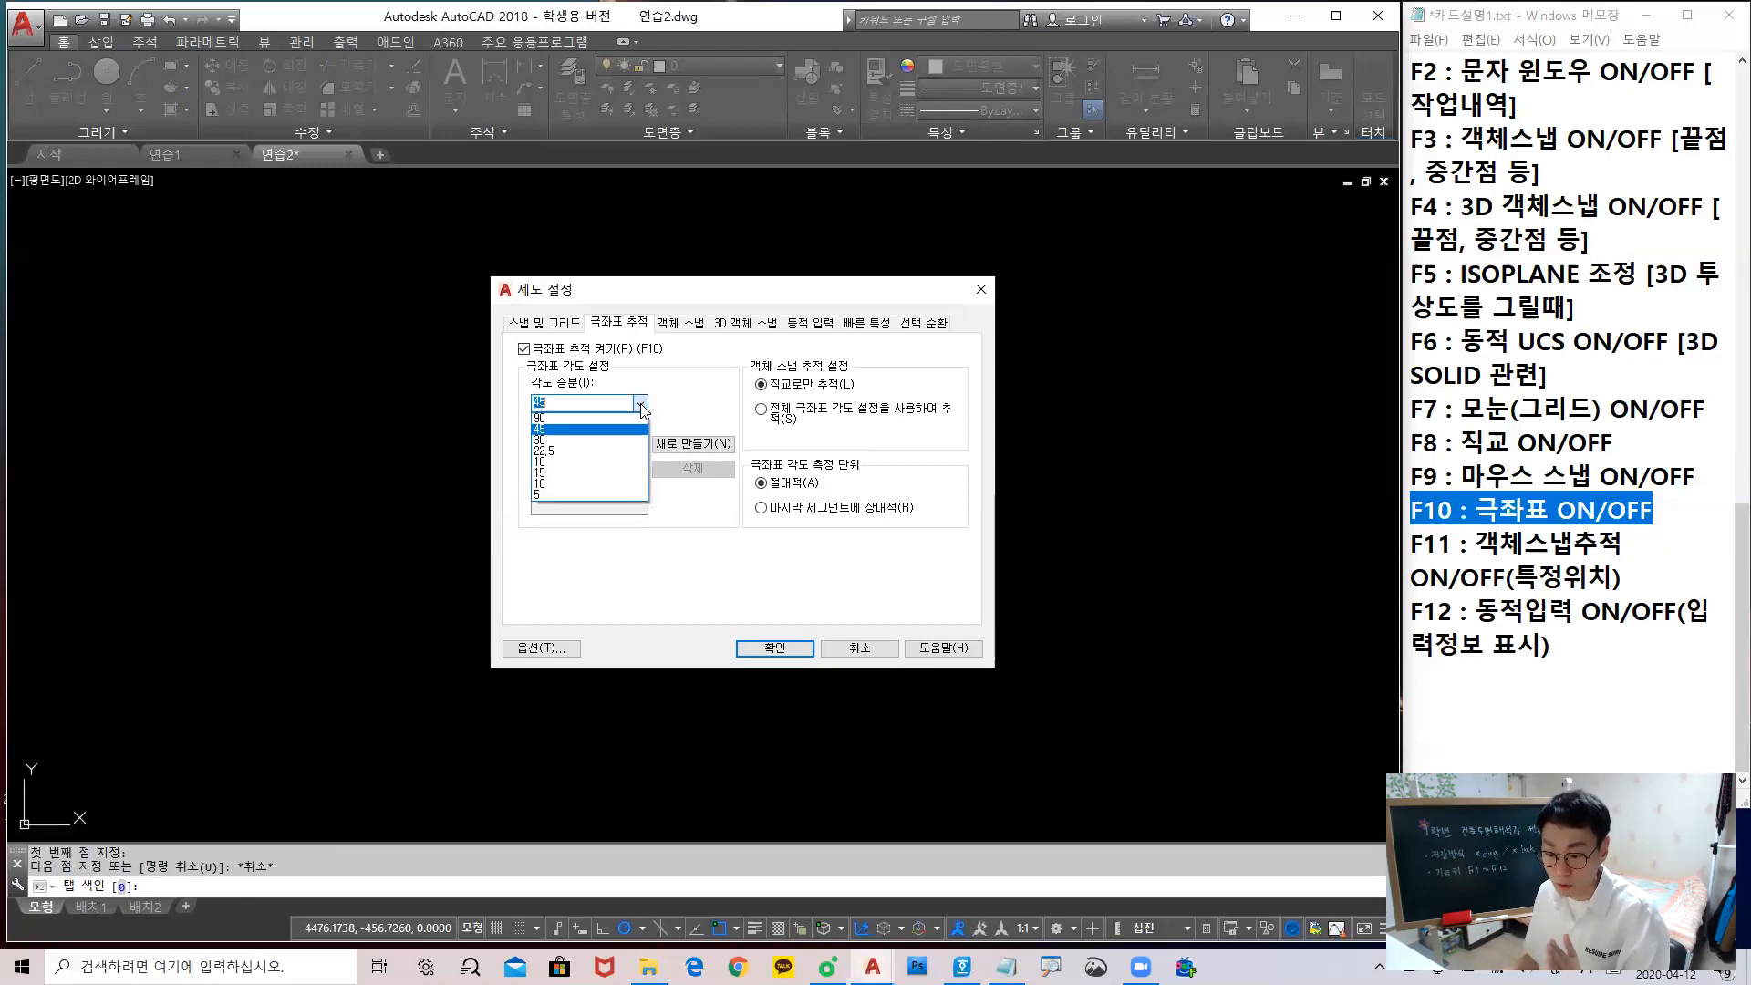
pyautogui.click(594, 442)
pyautogui.click(775, 648)
# Preview a line along the 30° increment polar tracking directions and cancel it
pyautogui.write('l')
pyautogui.press('Return')
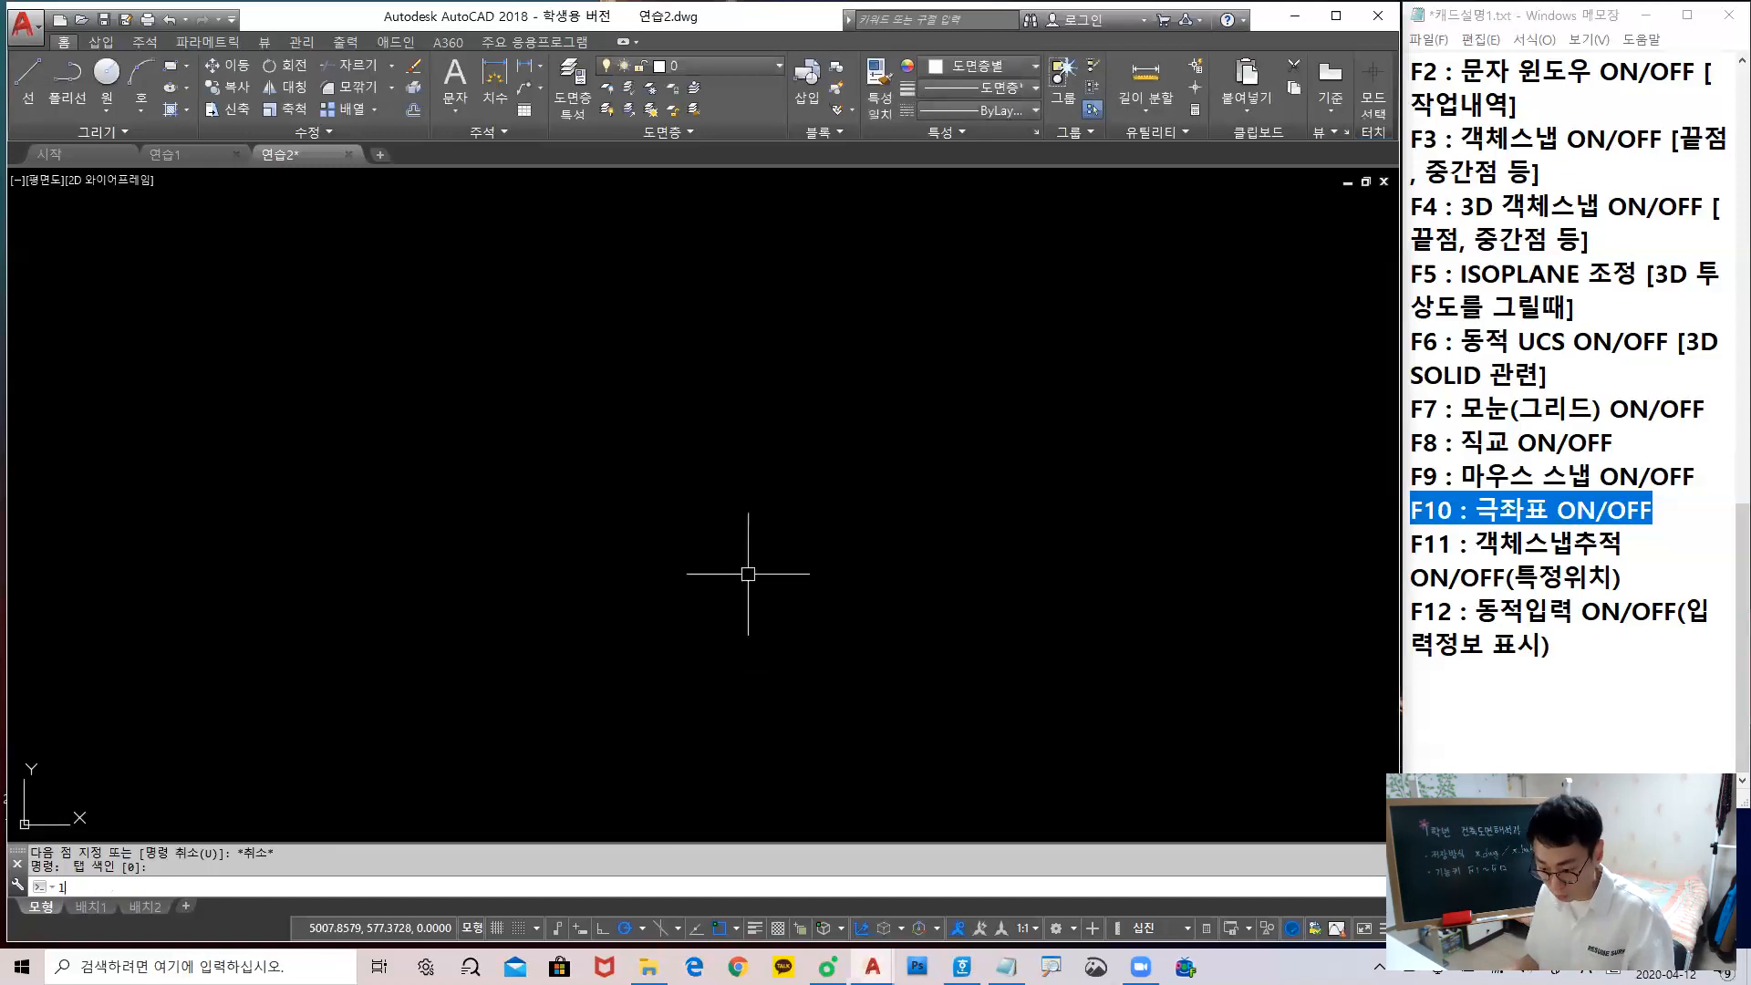
pyautogui.click(743, 640)
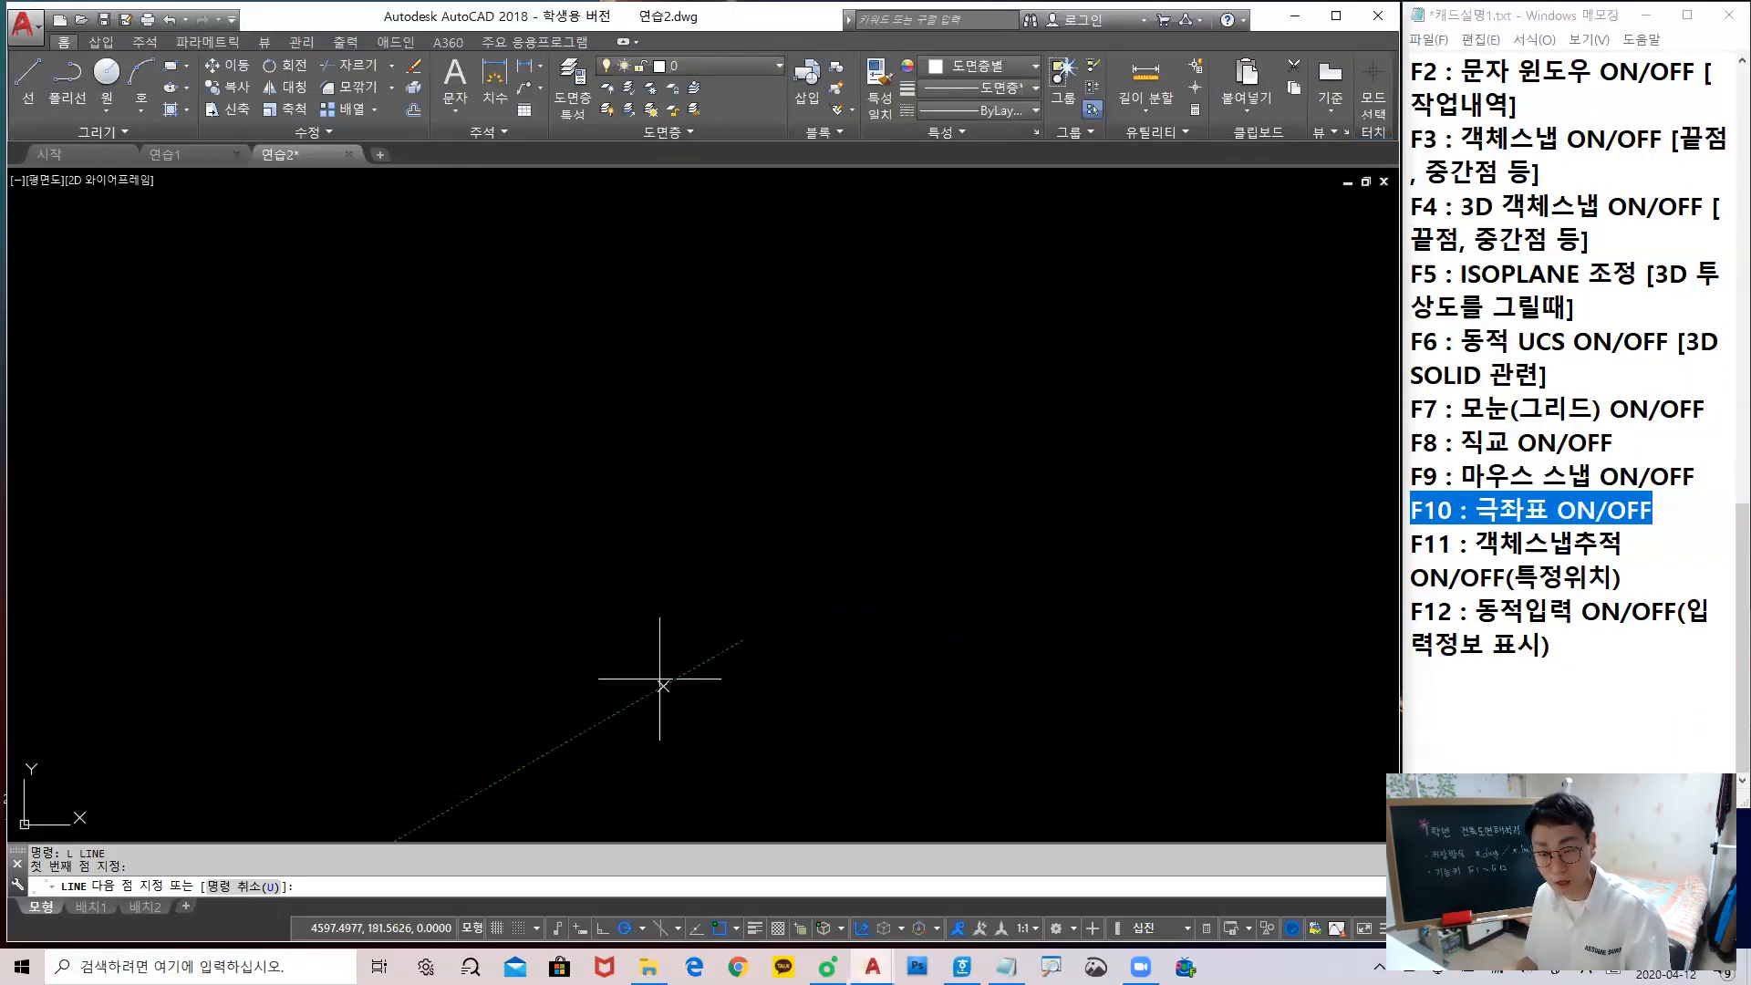
pyautogui.press('Escape')
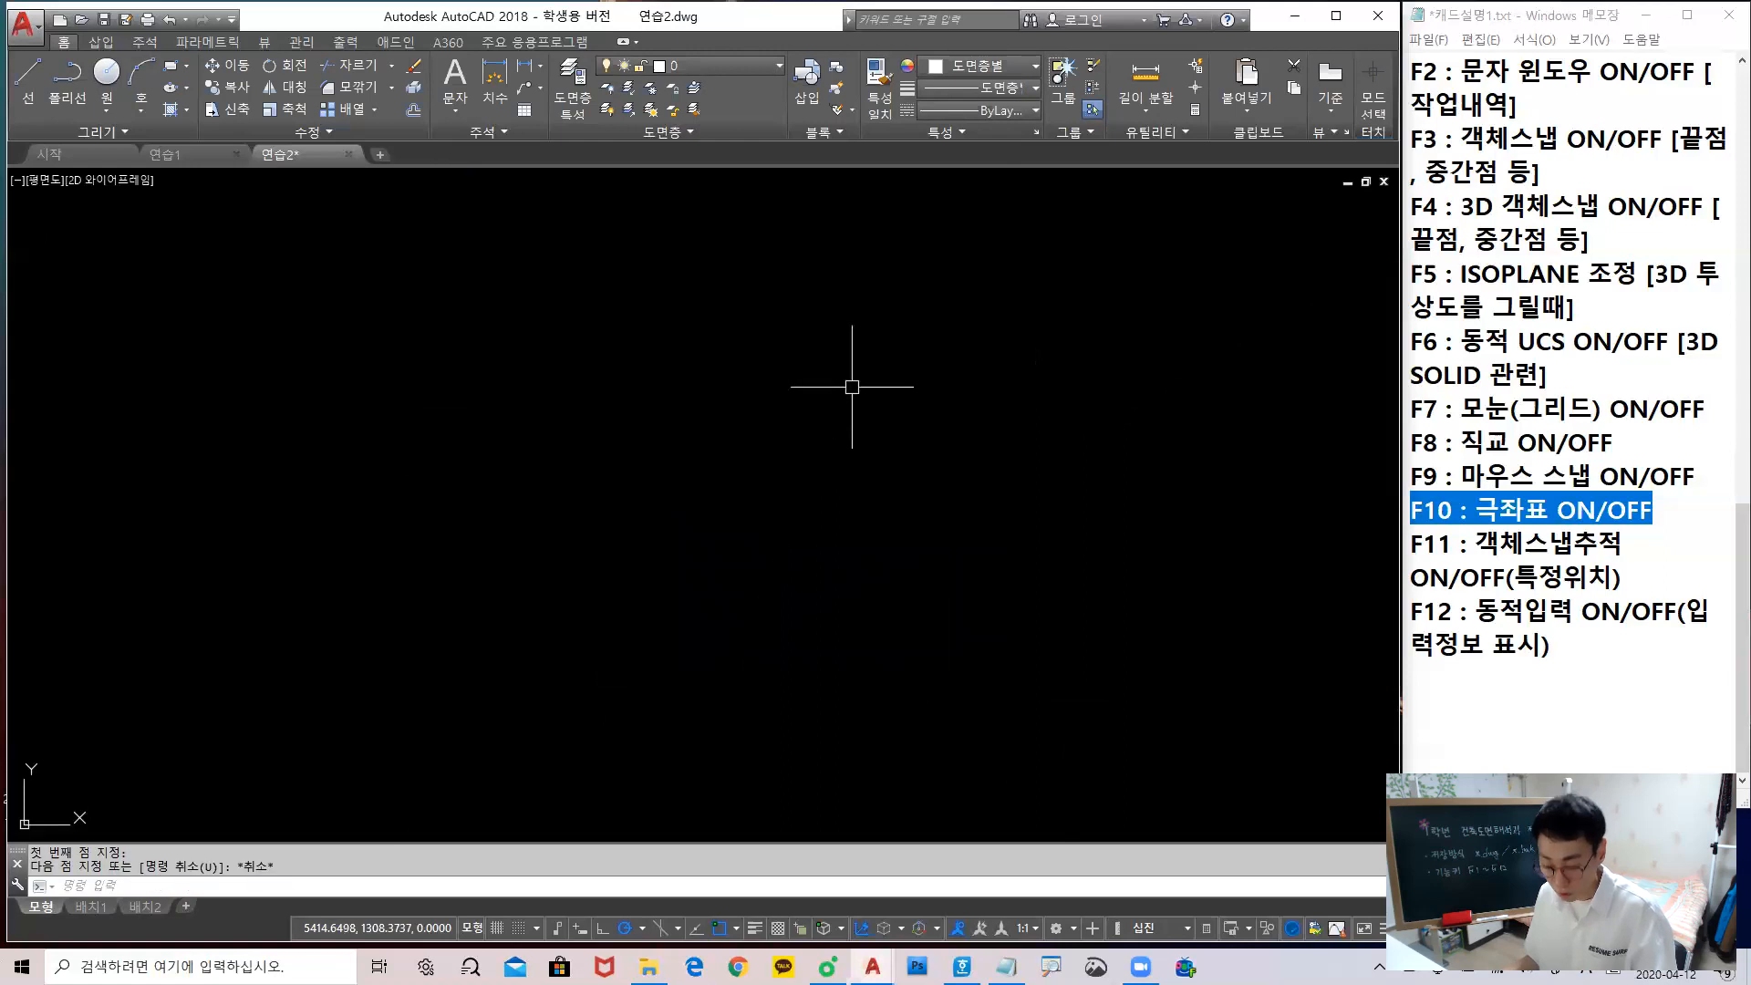
# Review the polar tracking options in the drafting settings and close them without changes
pyautogui.write('os')
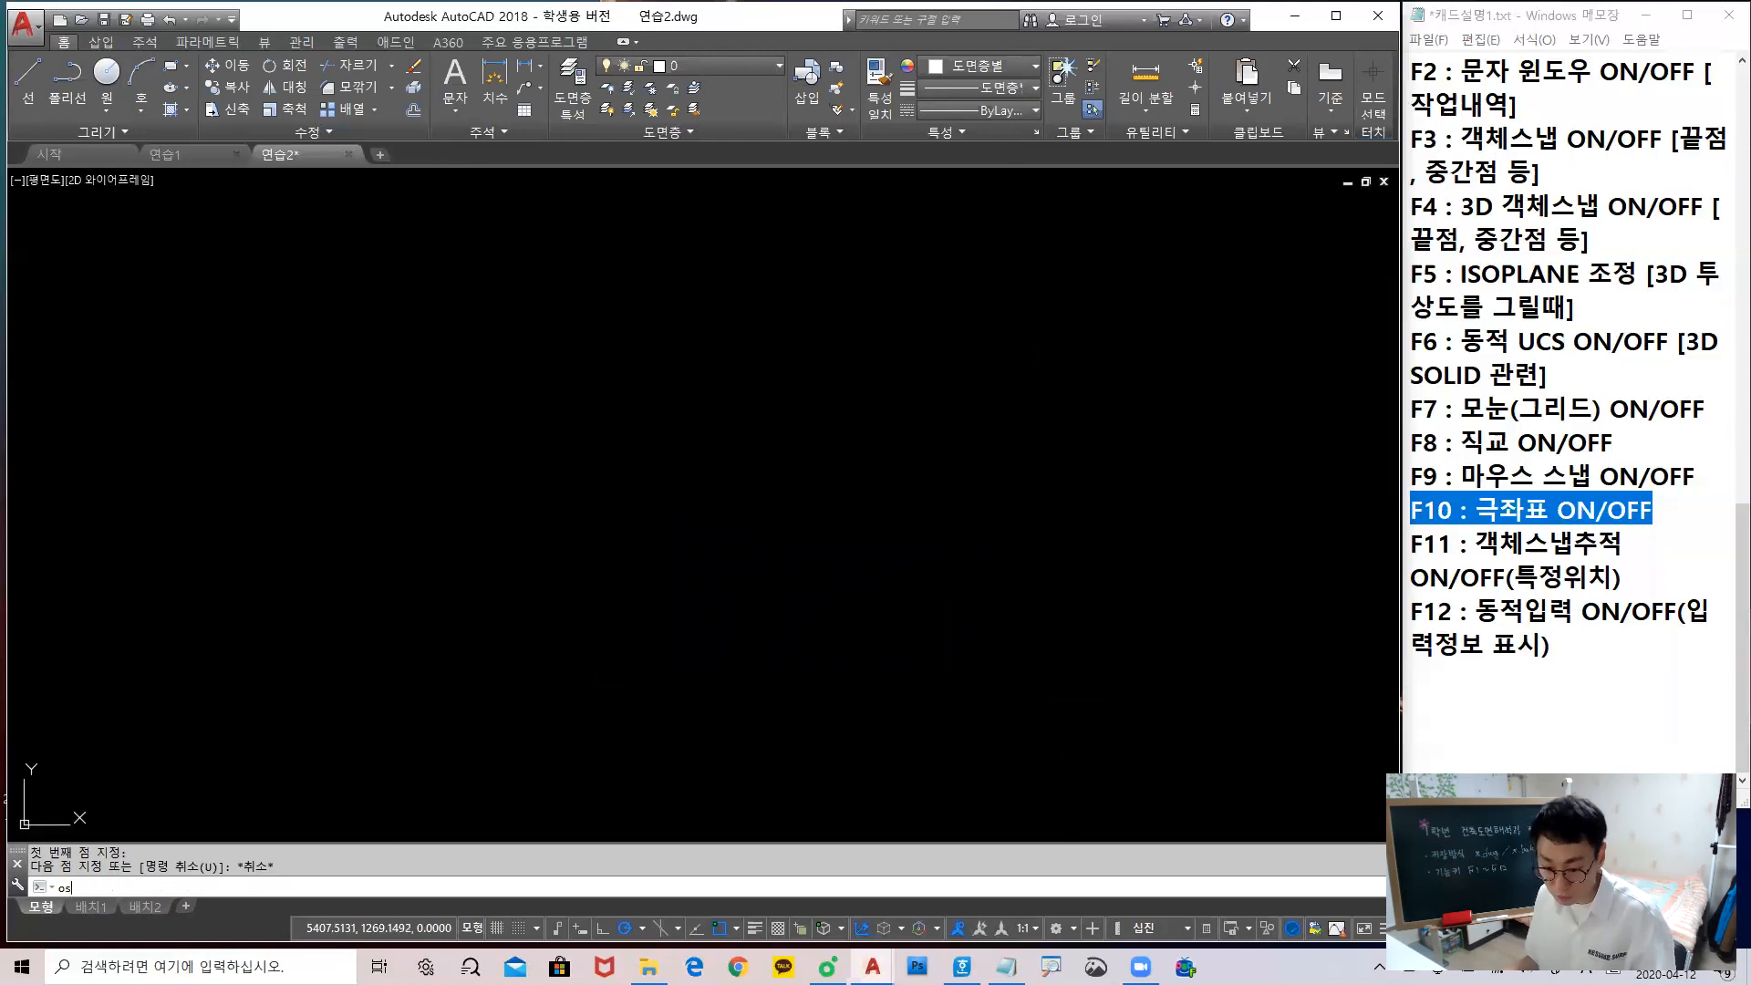
pyautogui.press('Return')
pyautogui.click(629, 325)
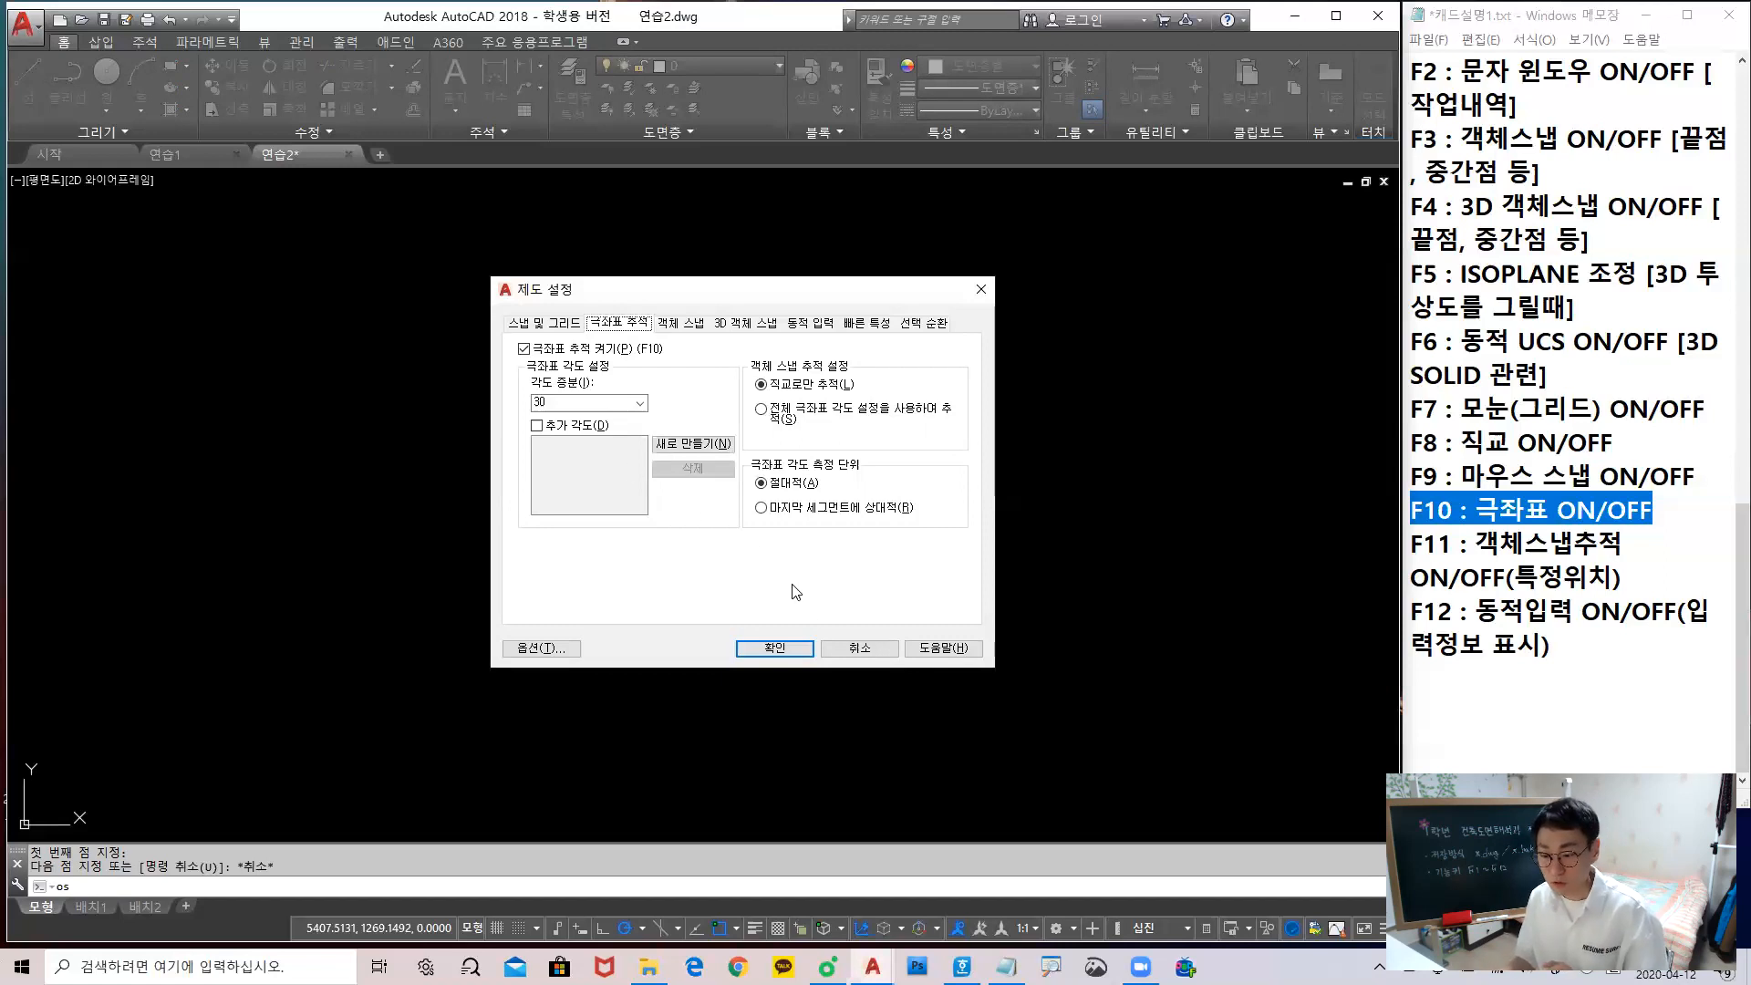
pyautogui.click(857, 647)
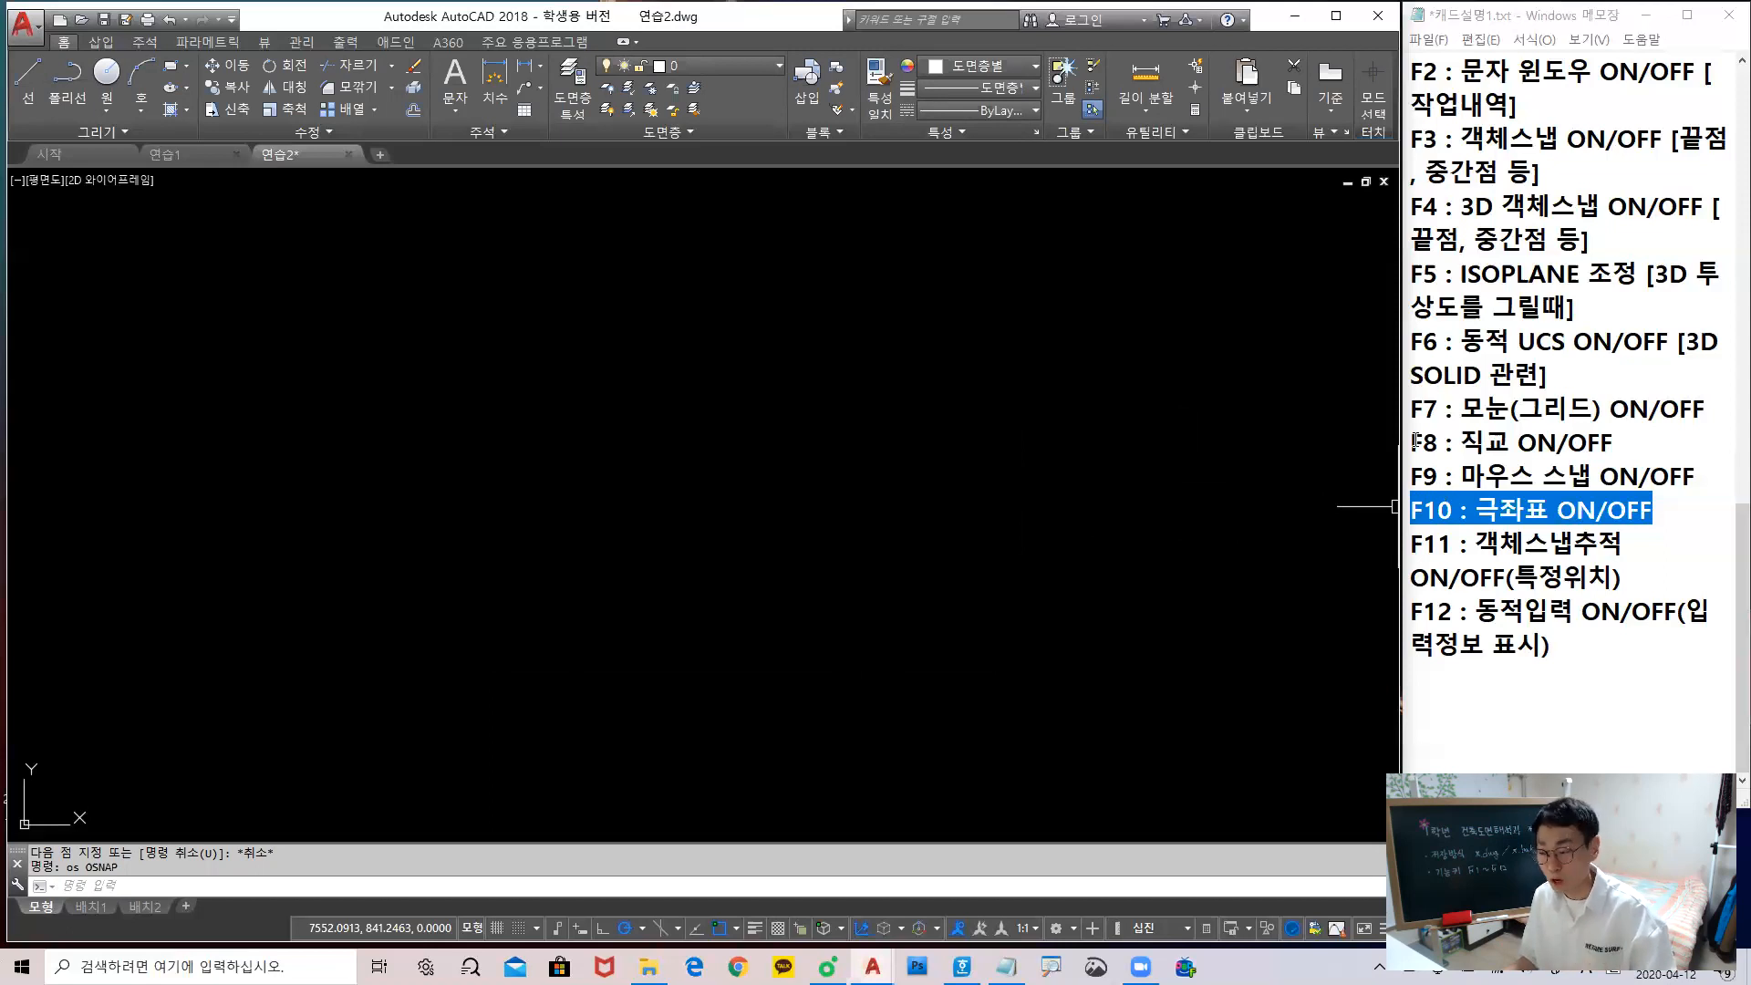
# Review the object snap and mouse snap entries in the function key notes
pyautogui.click(1463, 467)
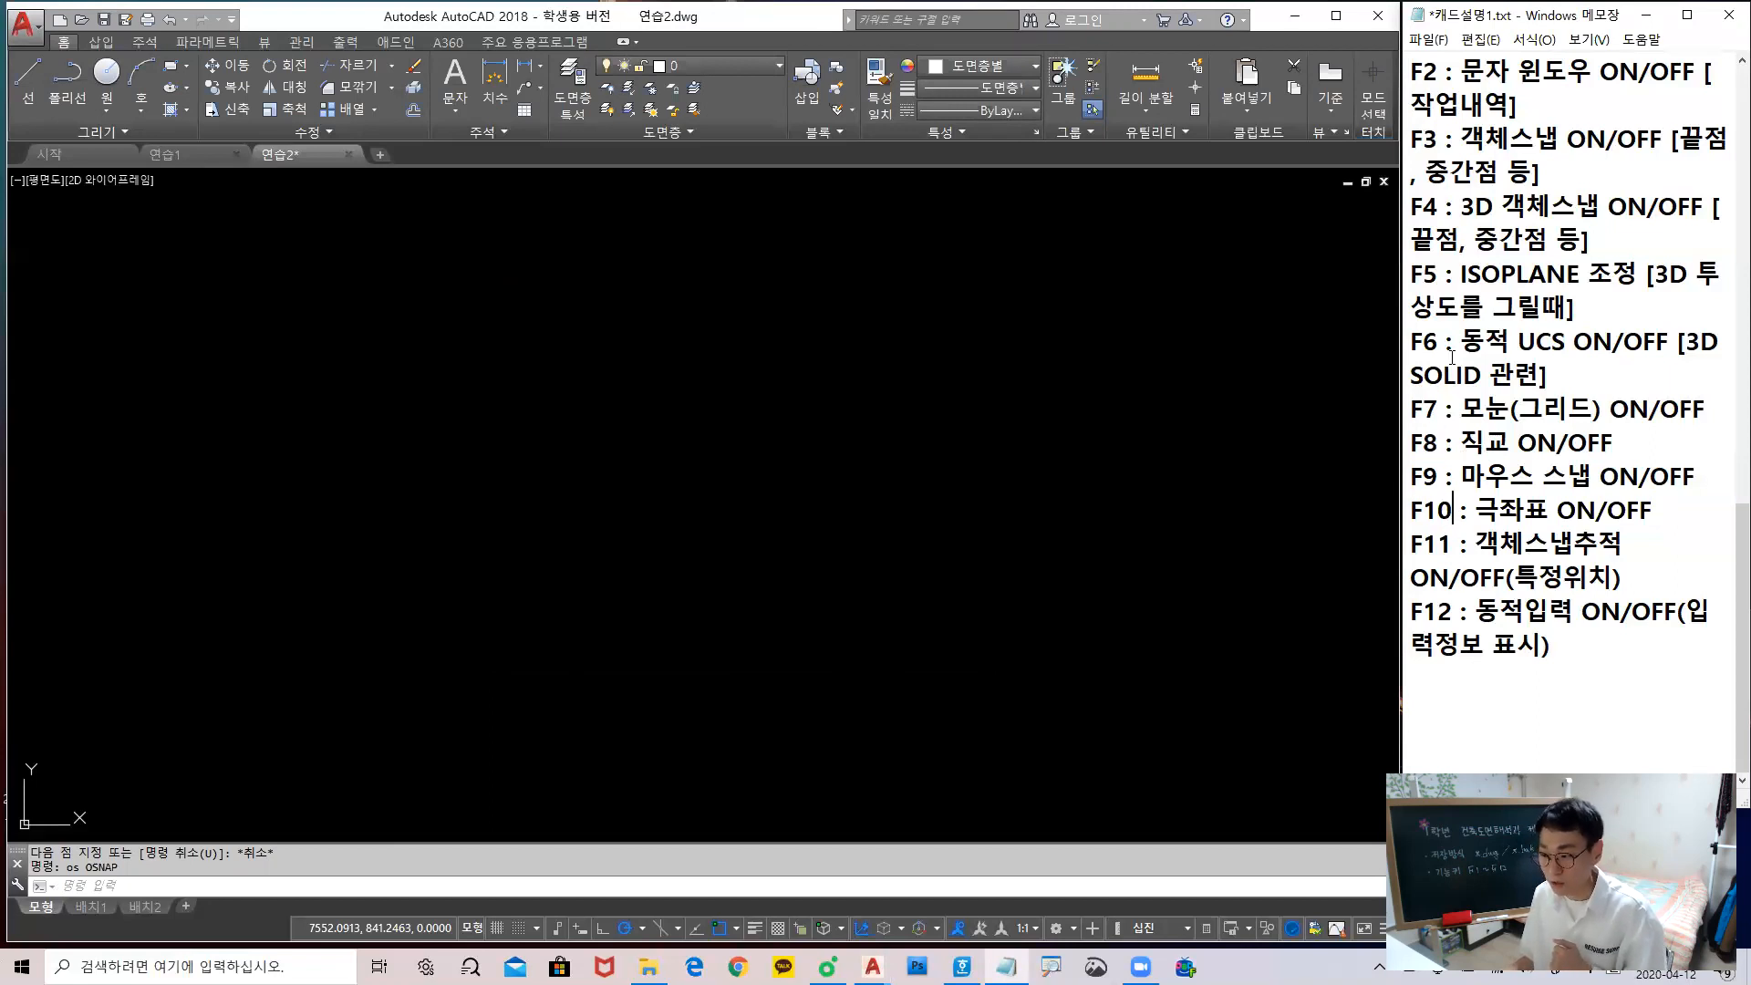
pyautogui.scroll(2, 1449, 524)
pyautogui.scroll(-1, 1446, 343)
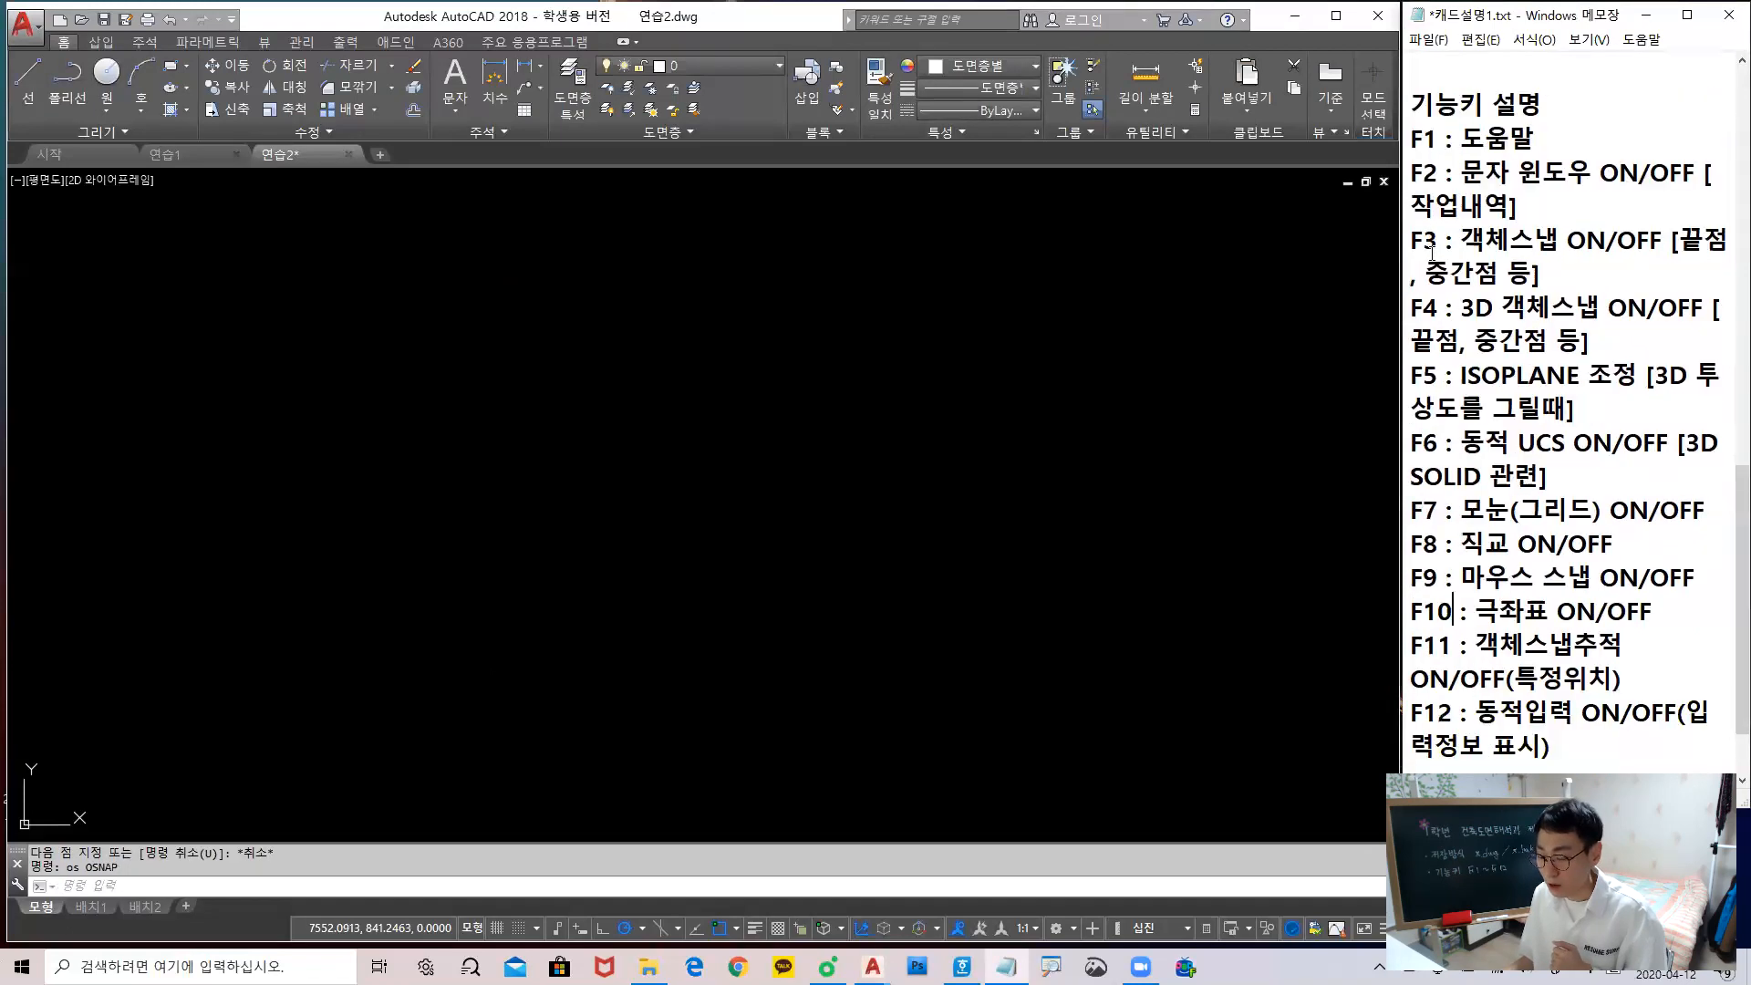
pyautogui.moveTo(1413, 240); pyautogui.dragTo(1570, 287)
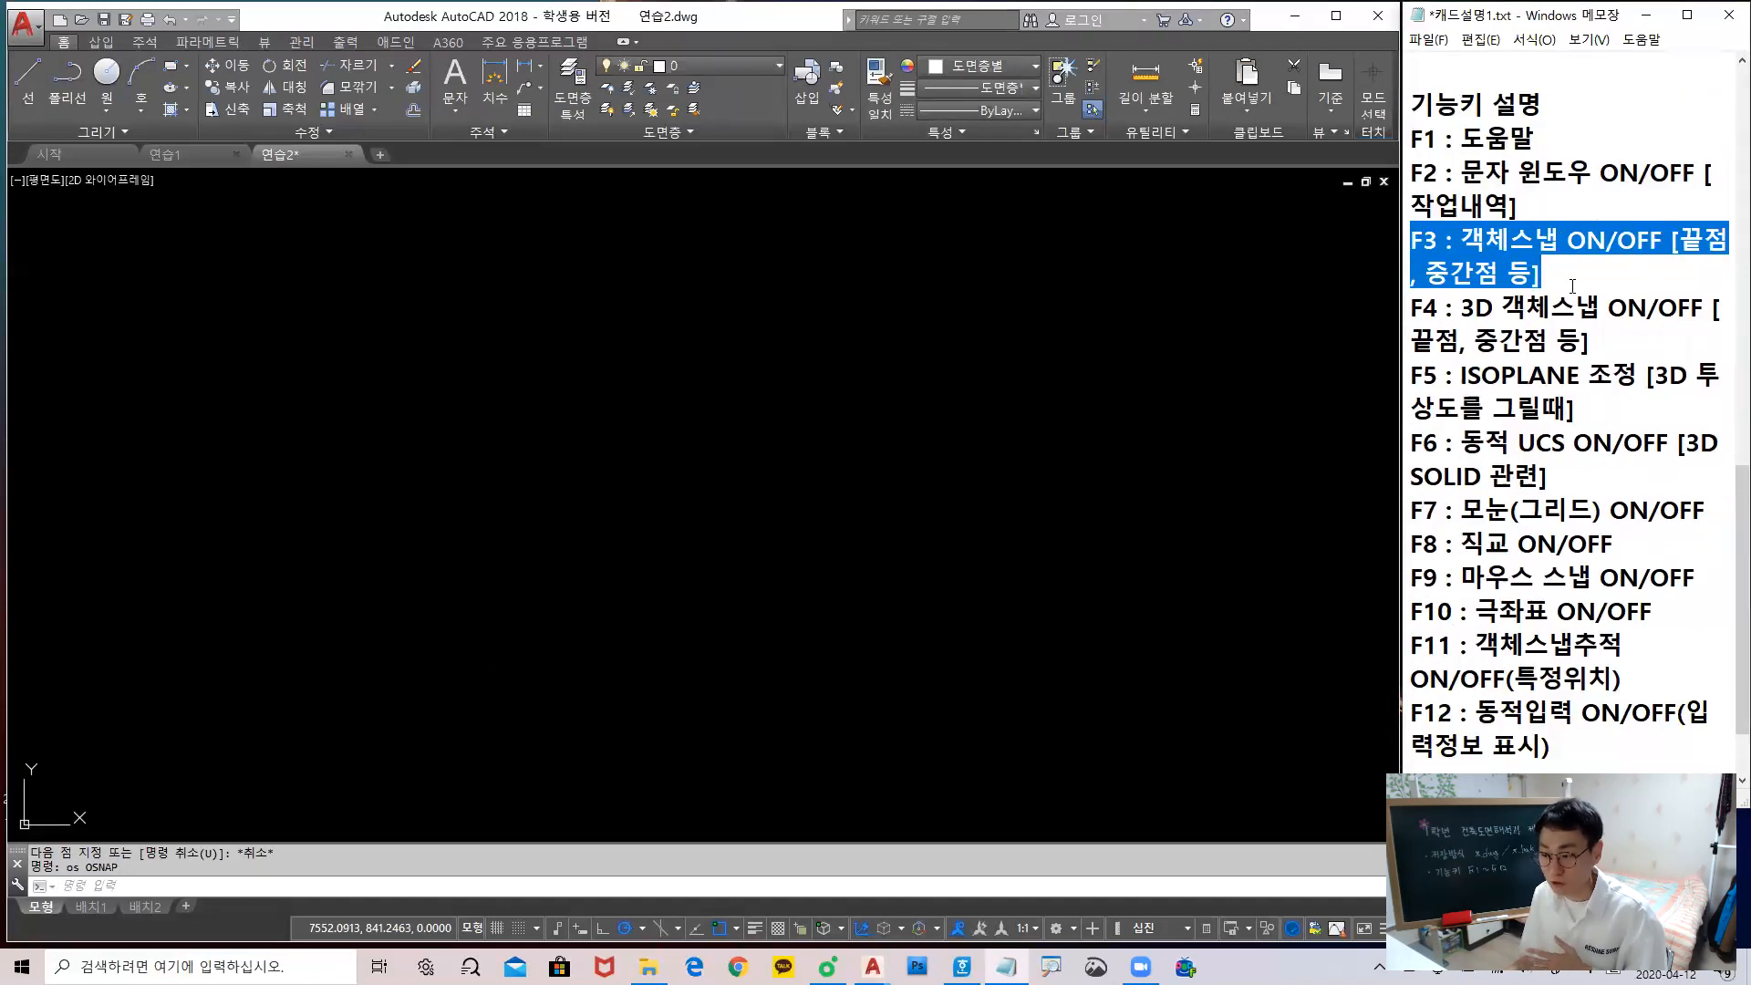
pyautogui.scroll(-1, 1571, 287)
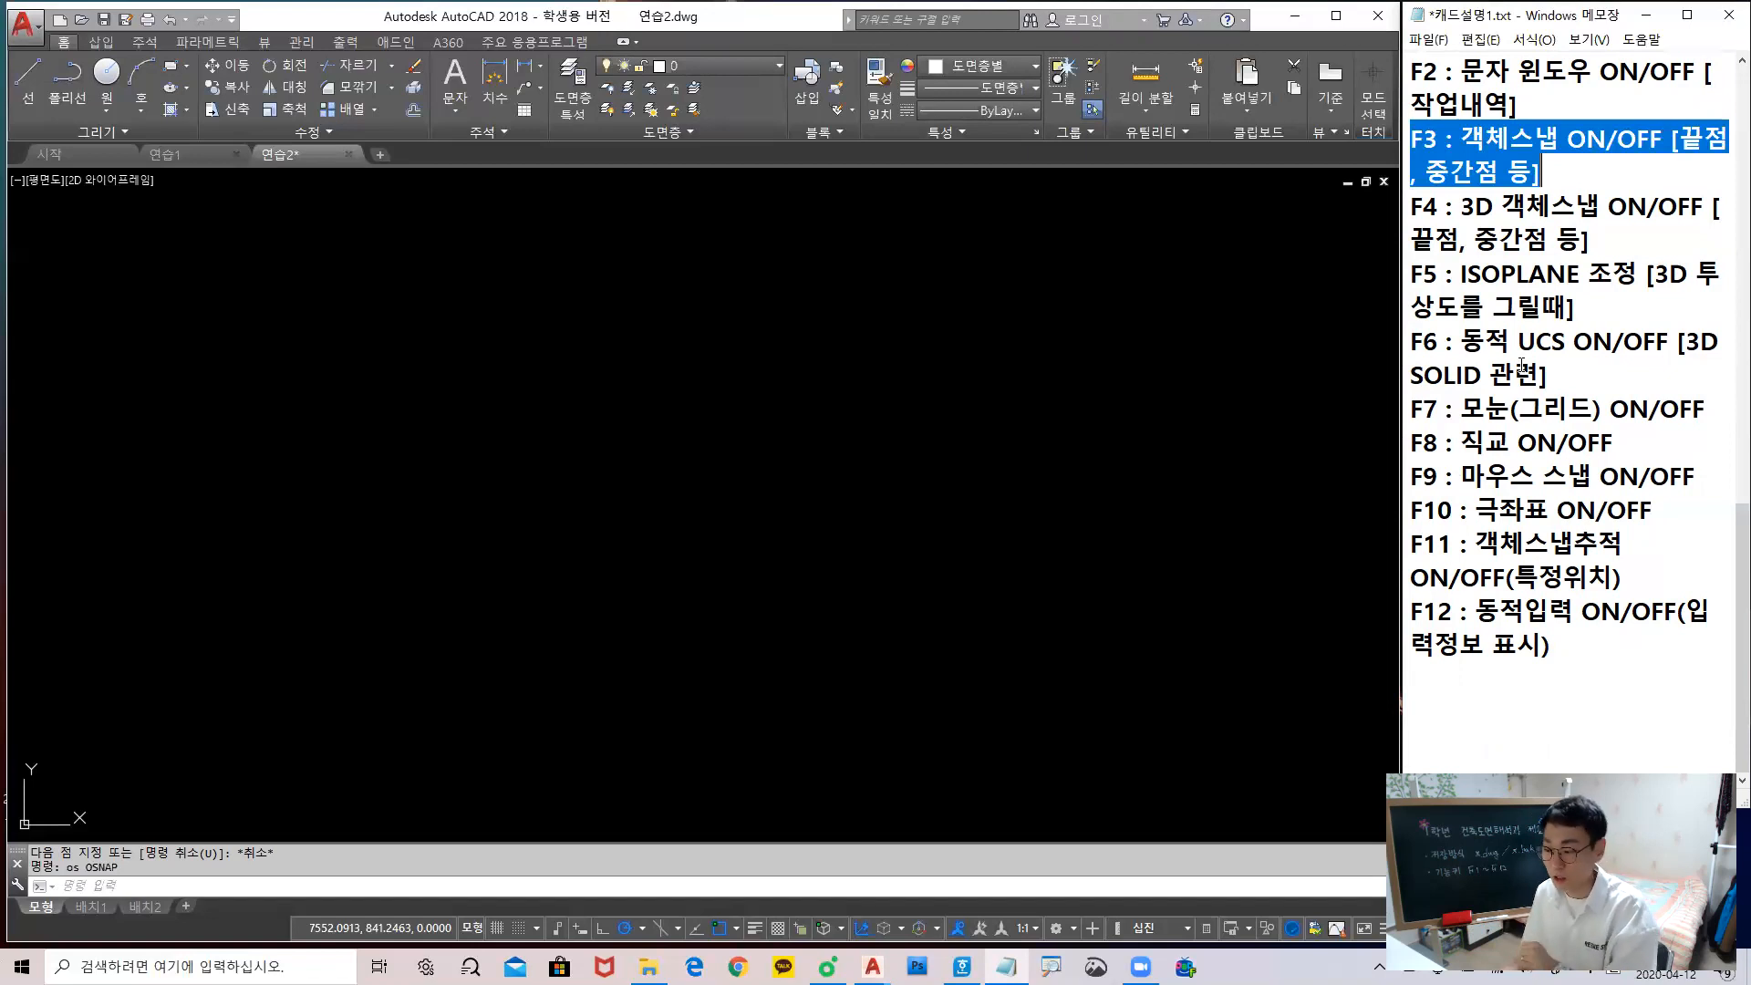
pyautogui.click(1523, 464)
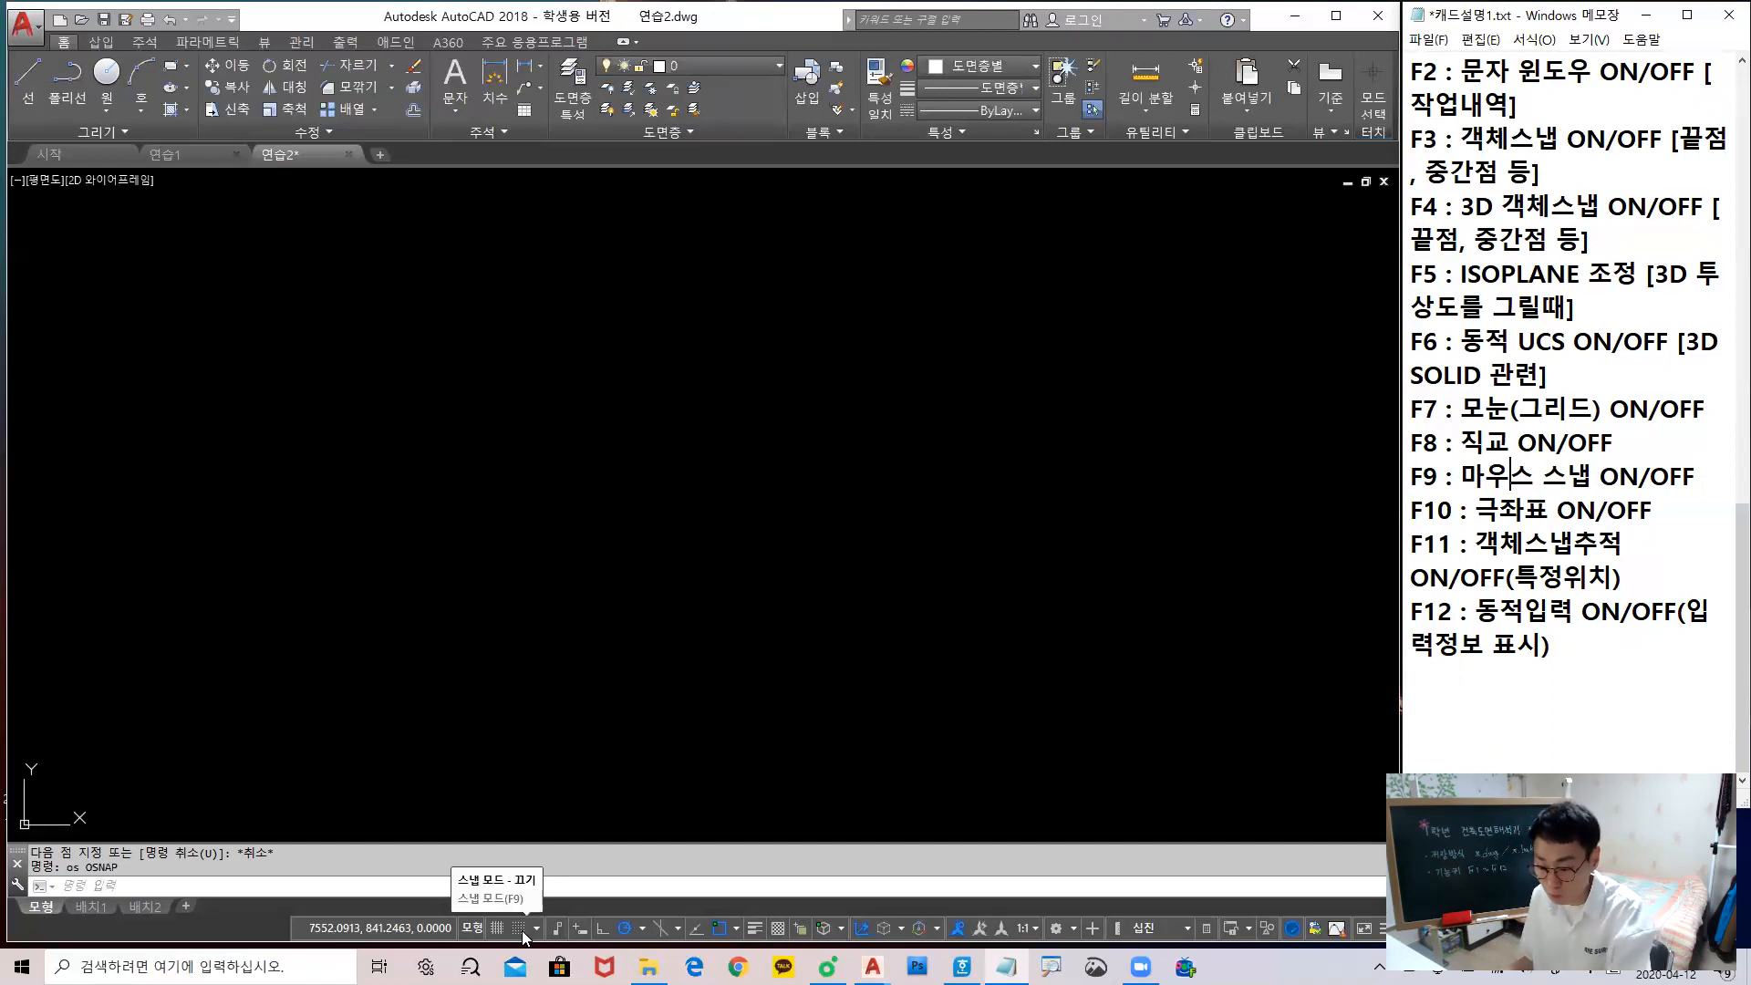
# Turn on snap mode in the 연습2 drawing
pyautogui.click(655, 600)
pyautogui.press('F9')
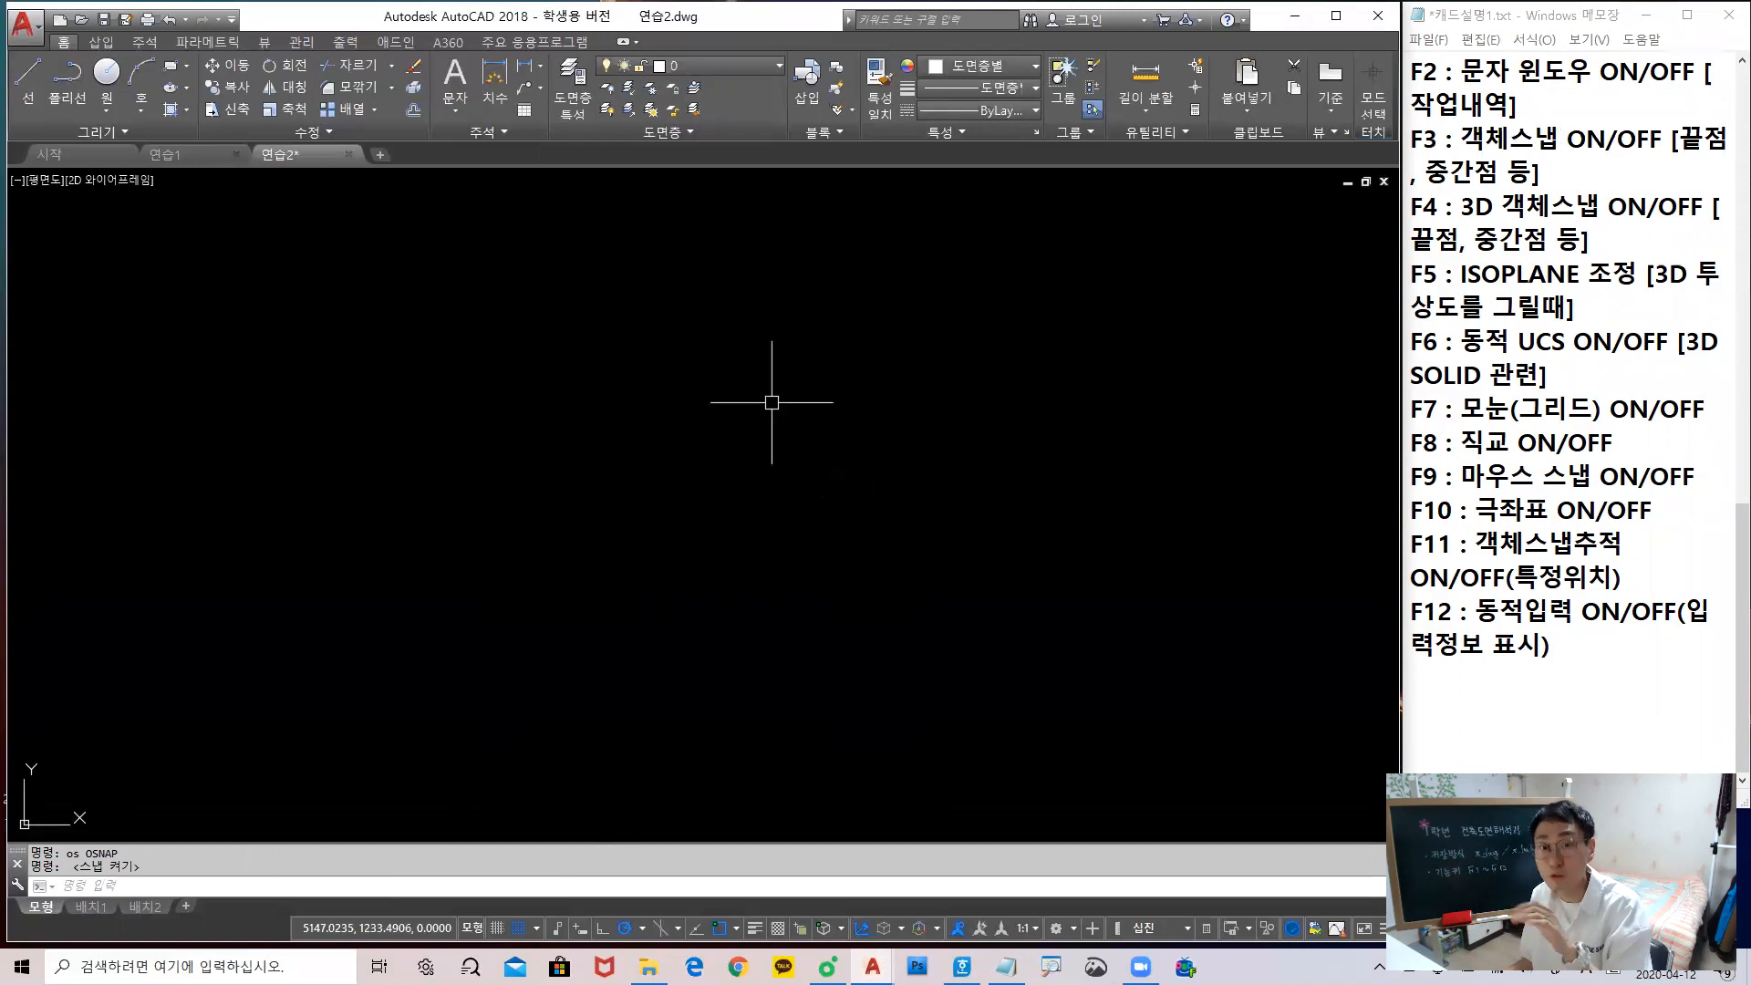
pyautogui.press('ctrl')
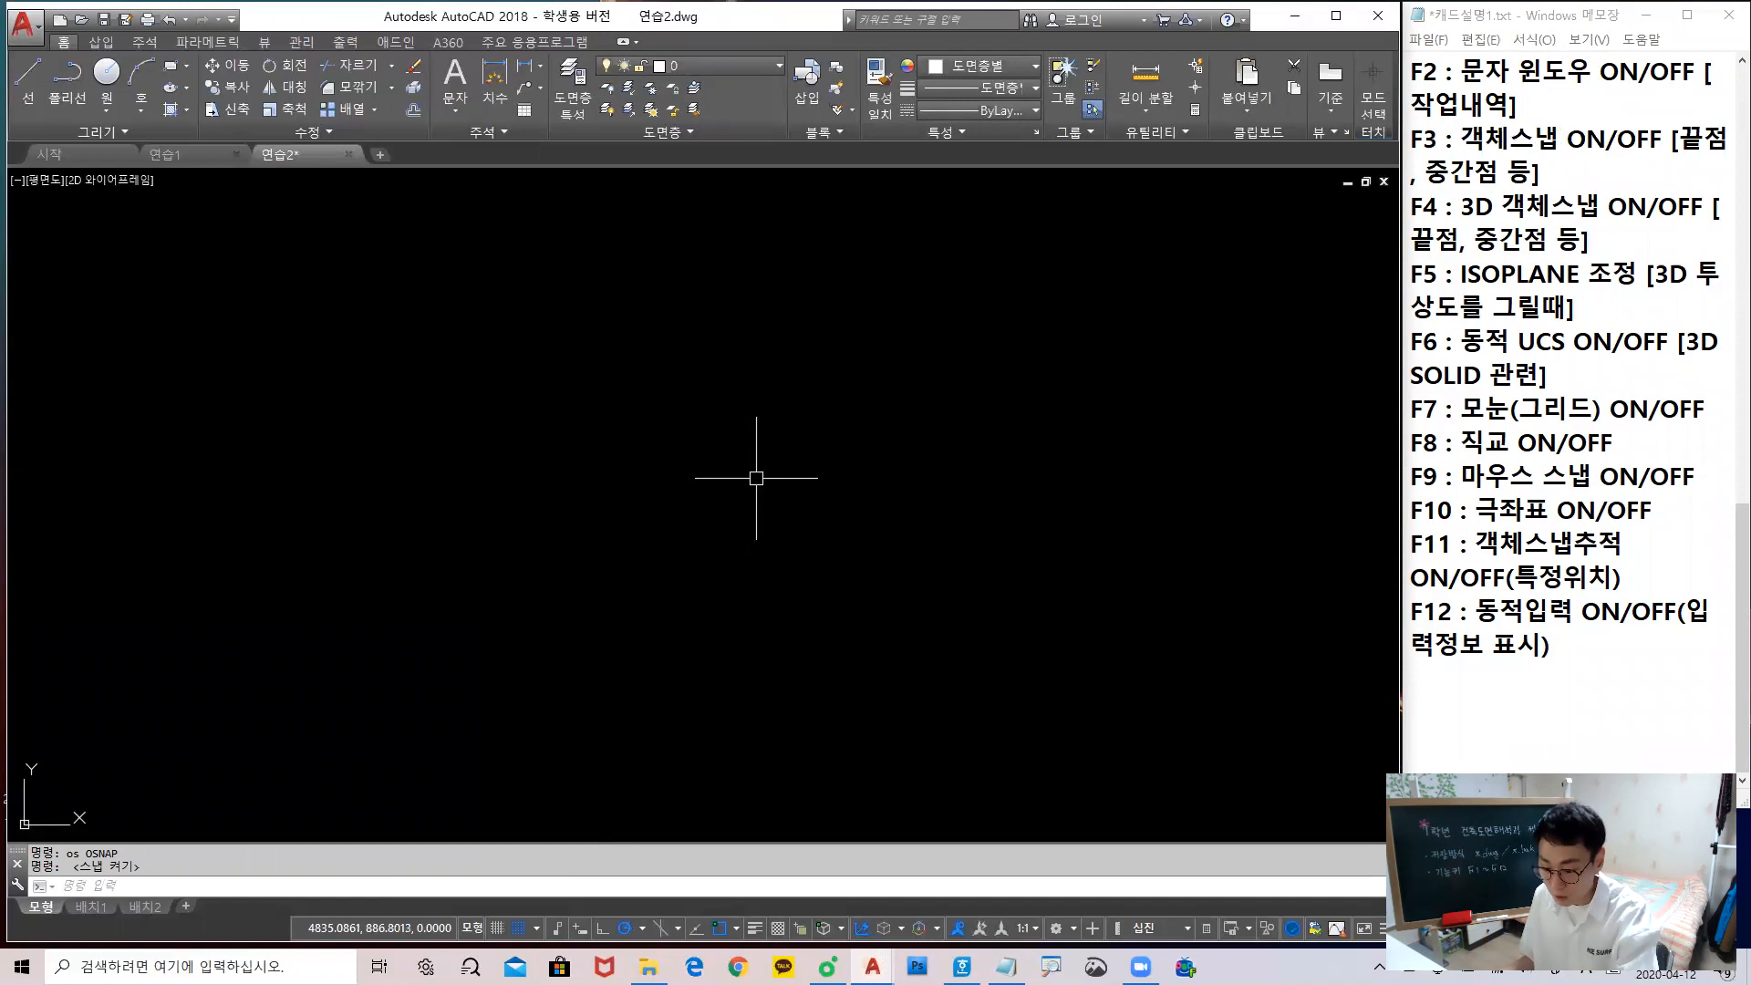
# Toggle the grid display and leave it switched on in the drawing area
pyautogui.press('F7')
pyautogui.click(756, 464)
pyautogui.click(656, 377)
pyautogui.press('F7')
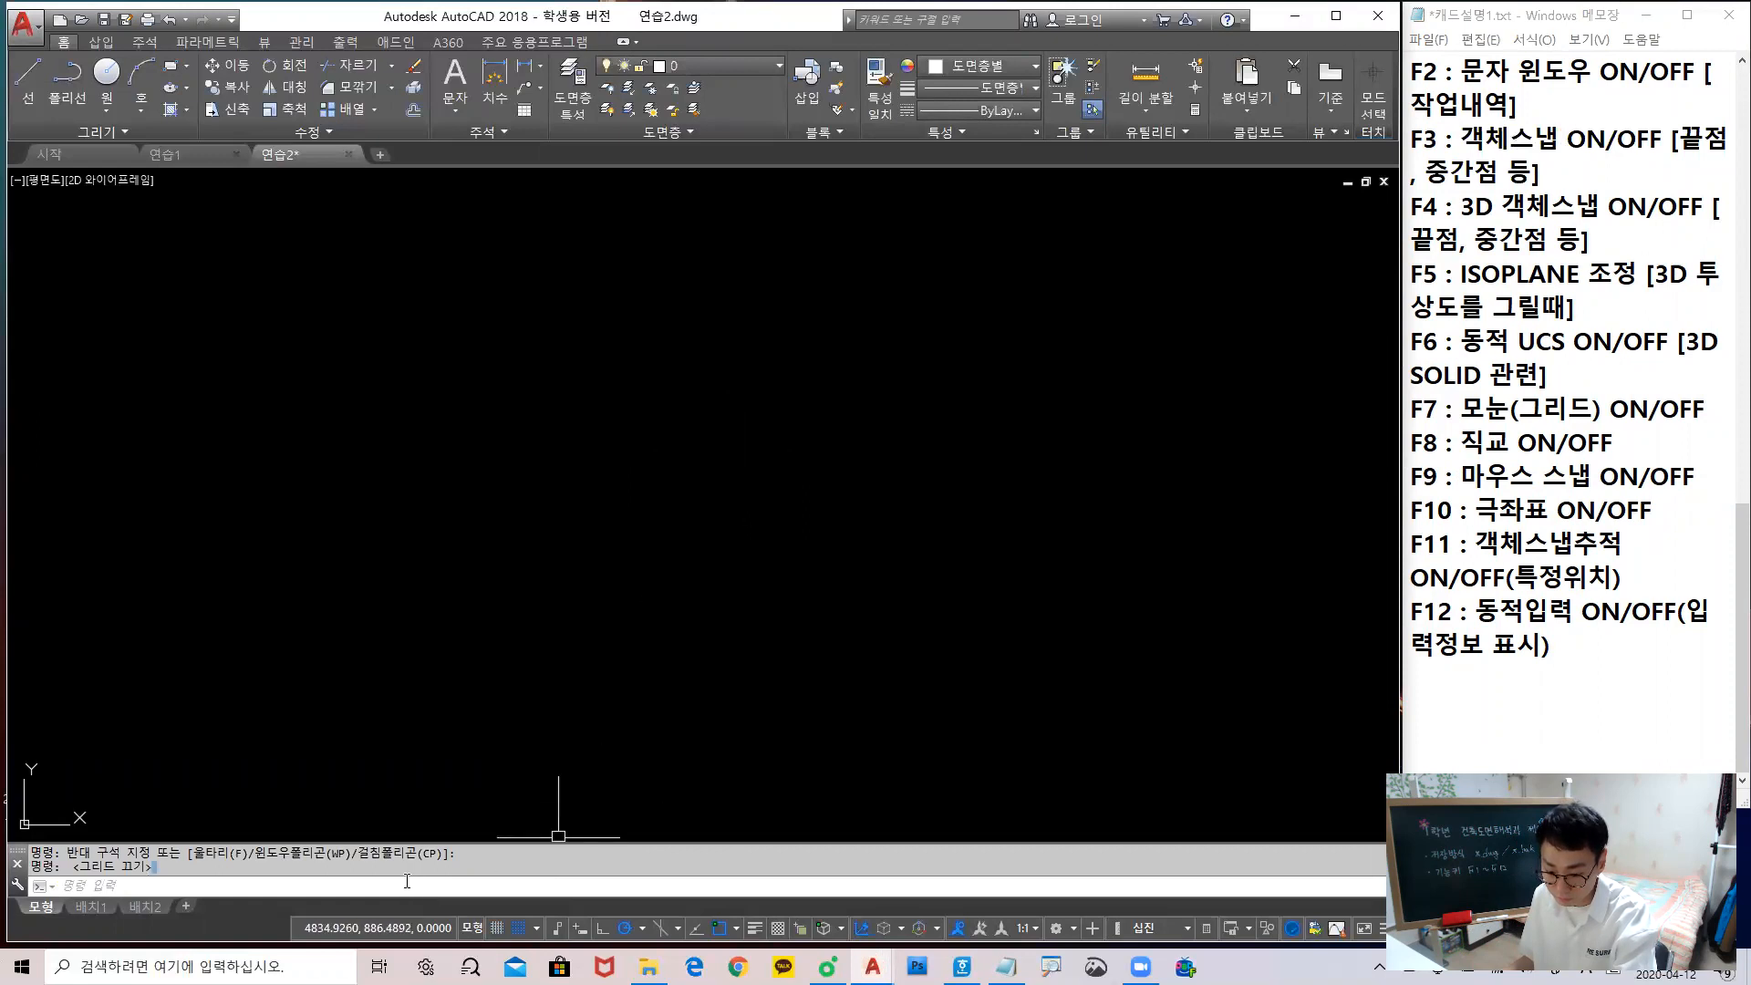
pyautogui.press('F7')
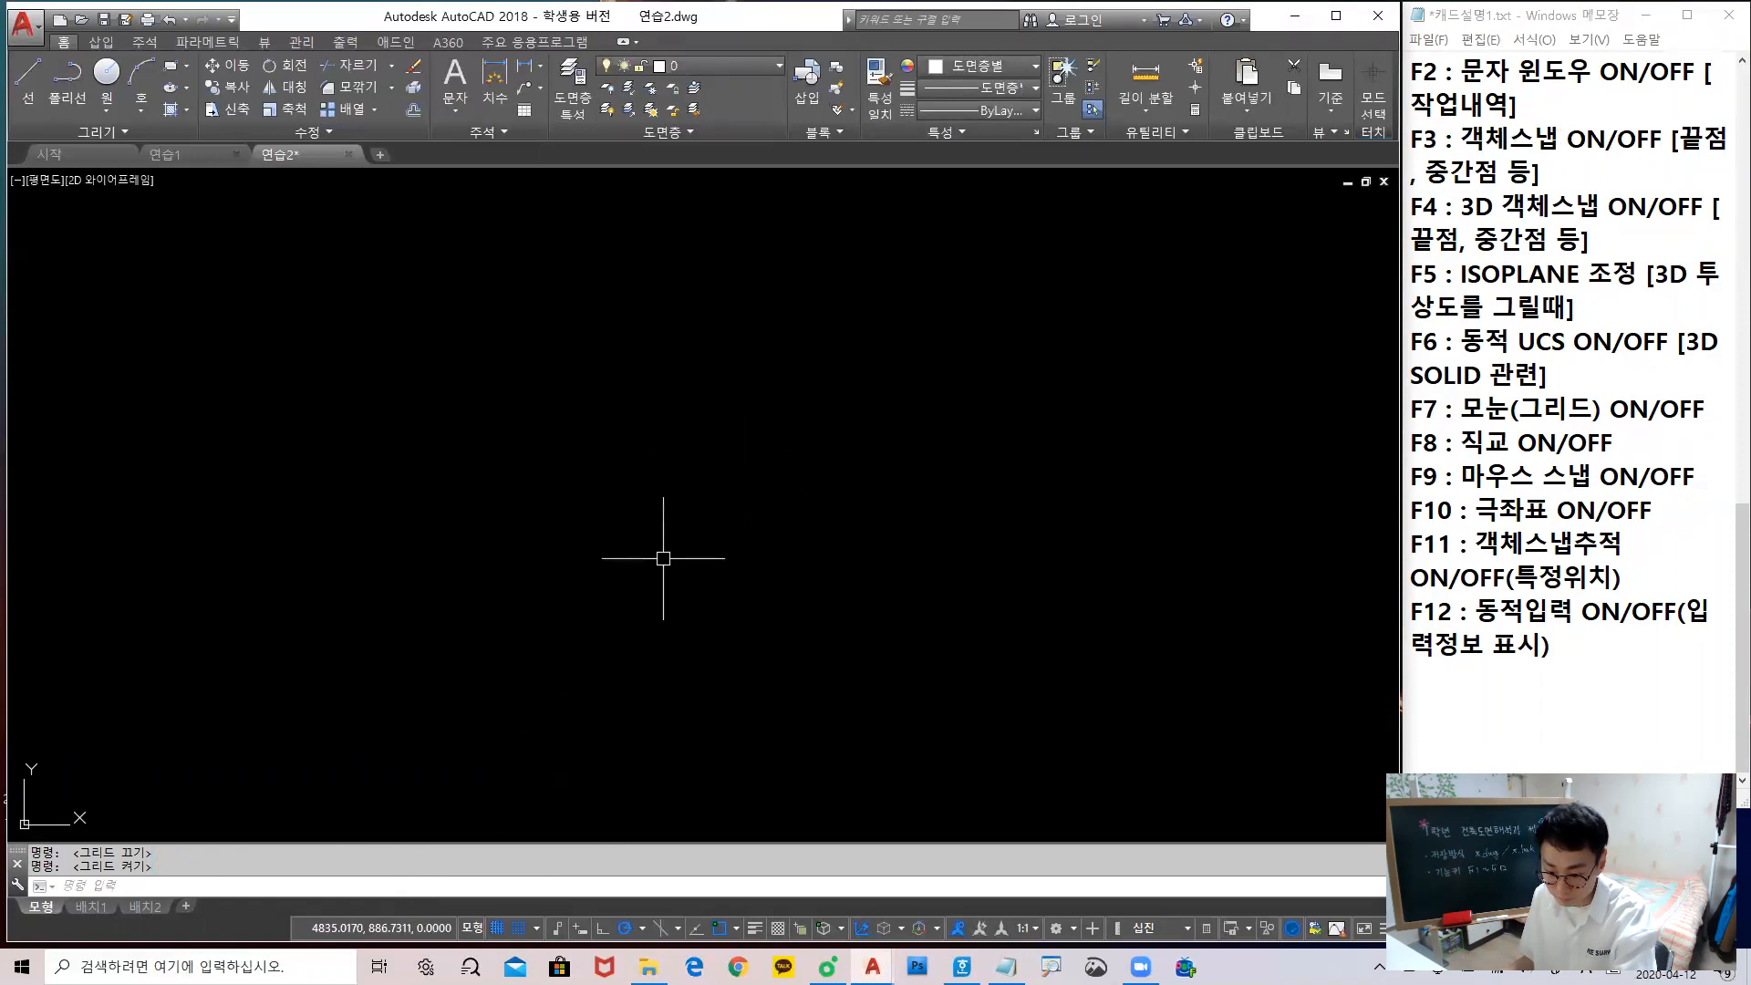
pyautogui.moveTo(752, 514); pyautogui.dragTo(758, 496, button='middle')
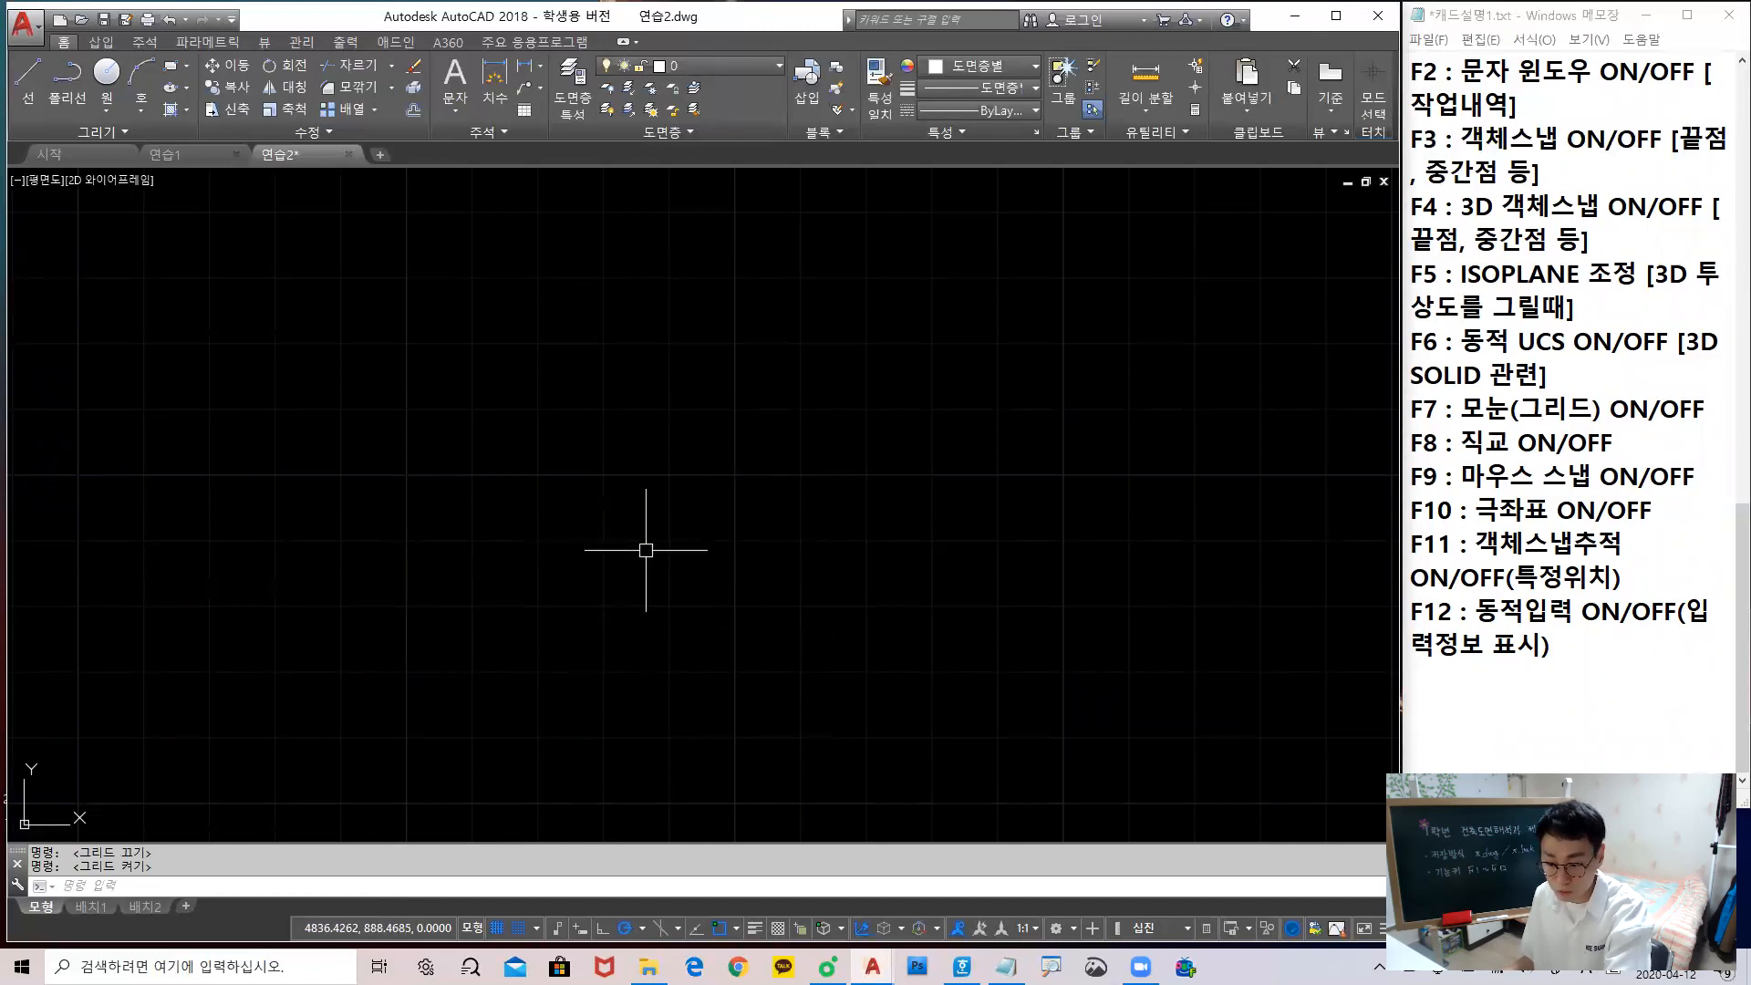
# Turn snap mode off and draw a freehand zigzag chain of six connected line segments
pyautogui.write('l')
pyautogui.press('Return')
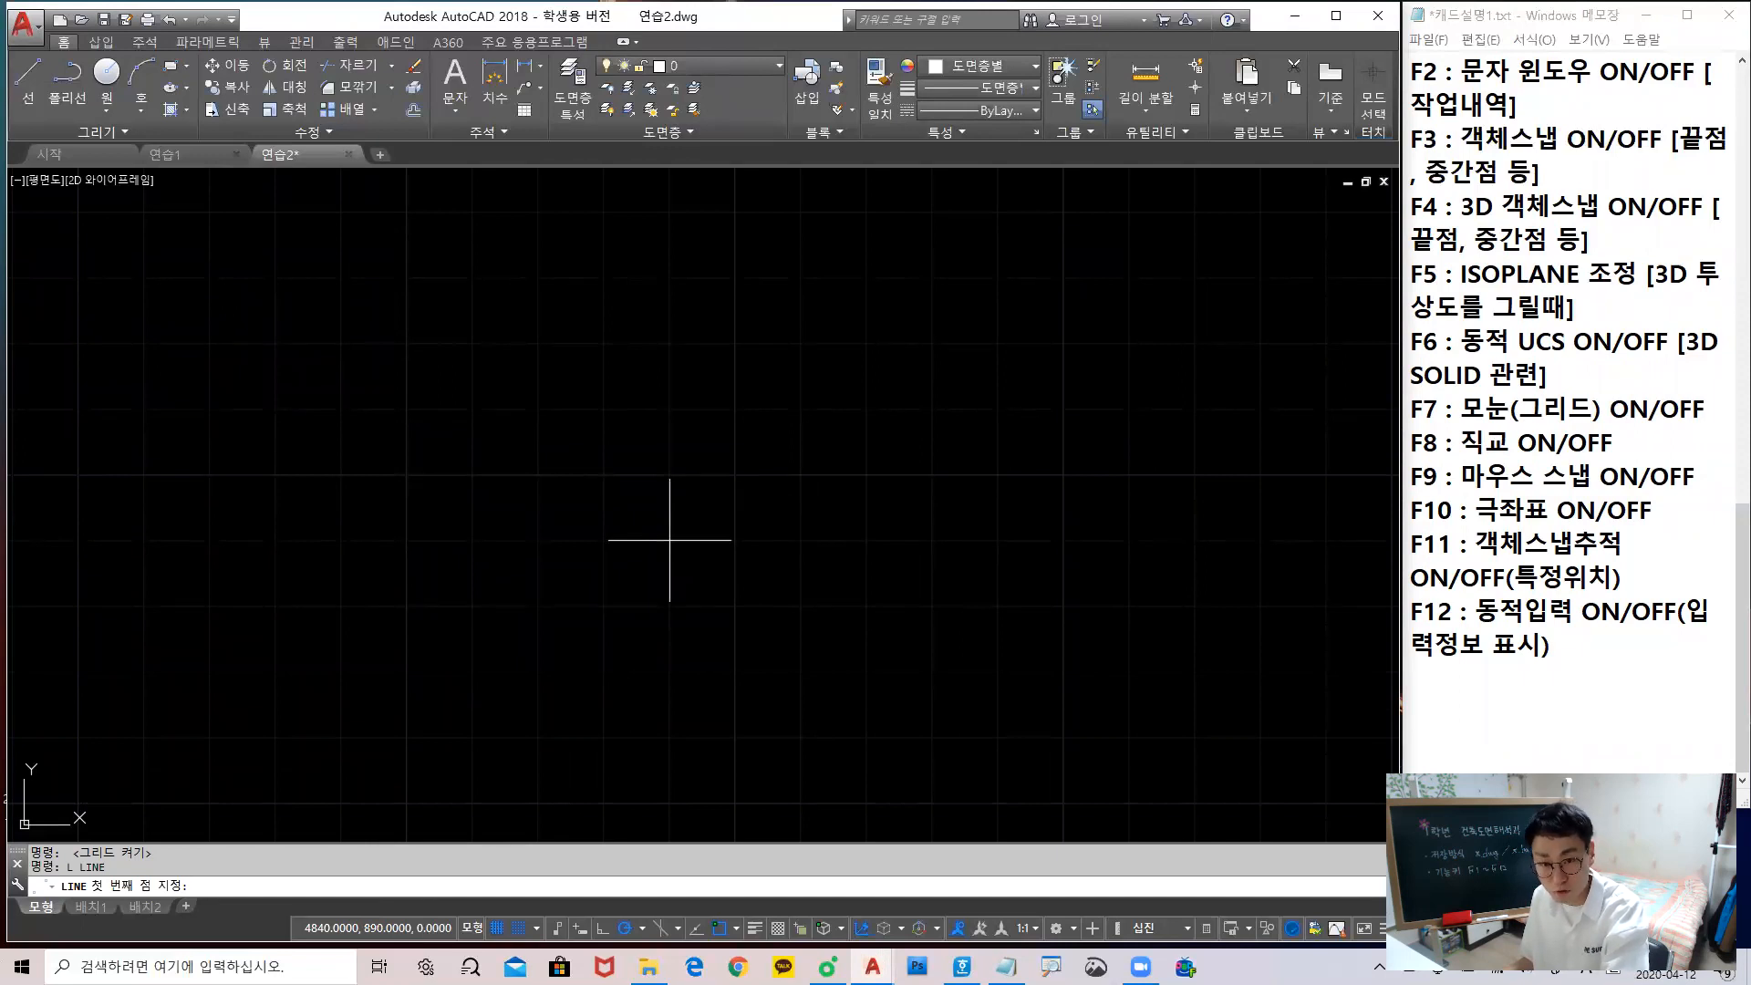
pyautogui.press('F9')
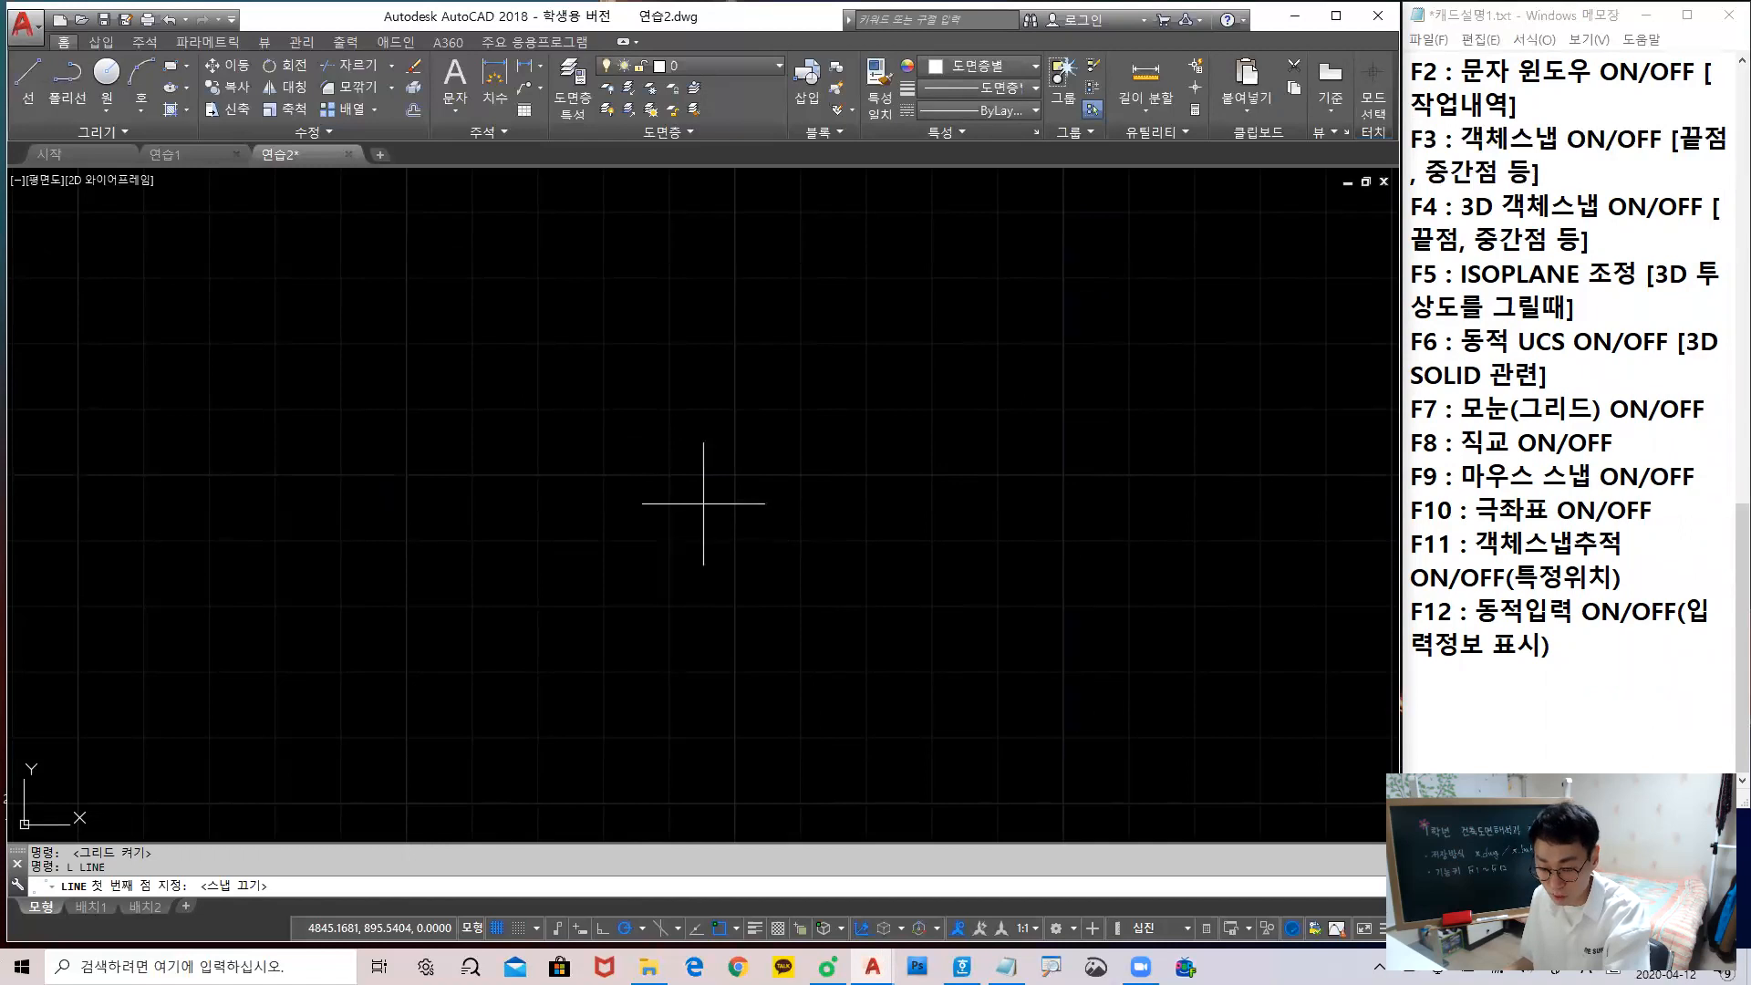
pyautogui.click(704, 504)
pyautogui.click(865, 532)
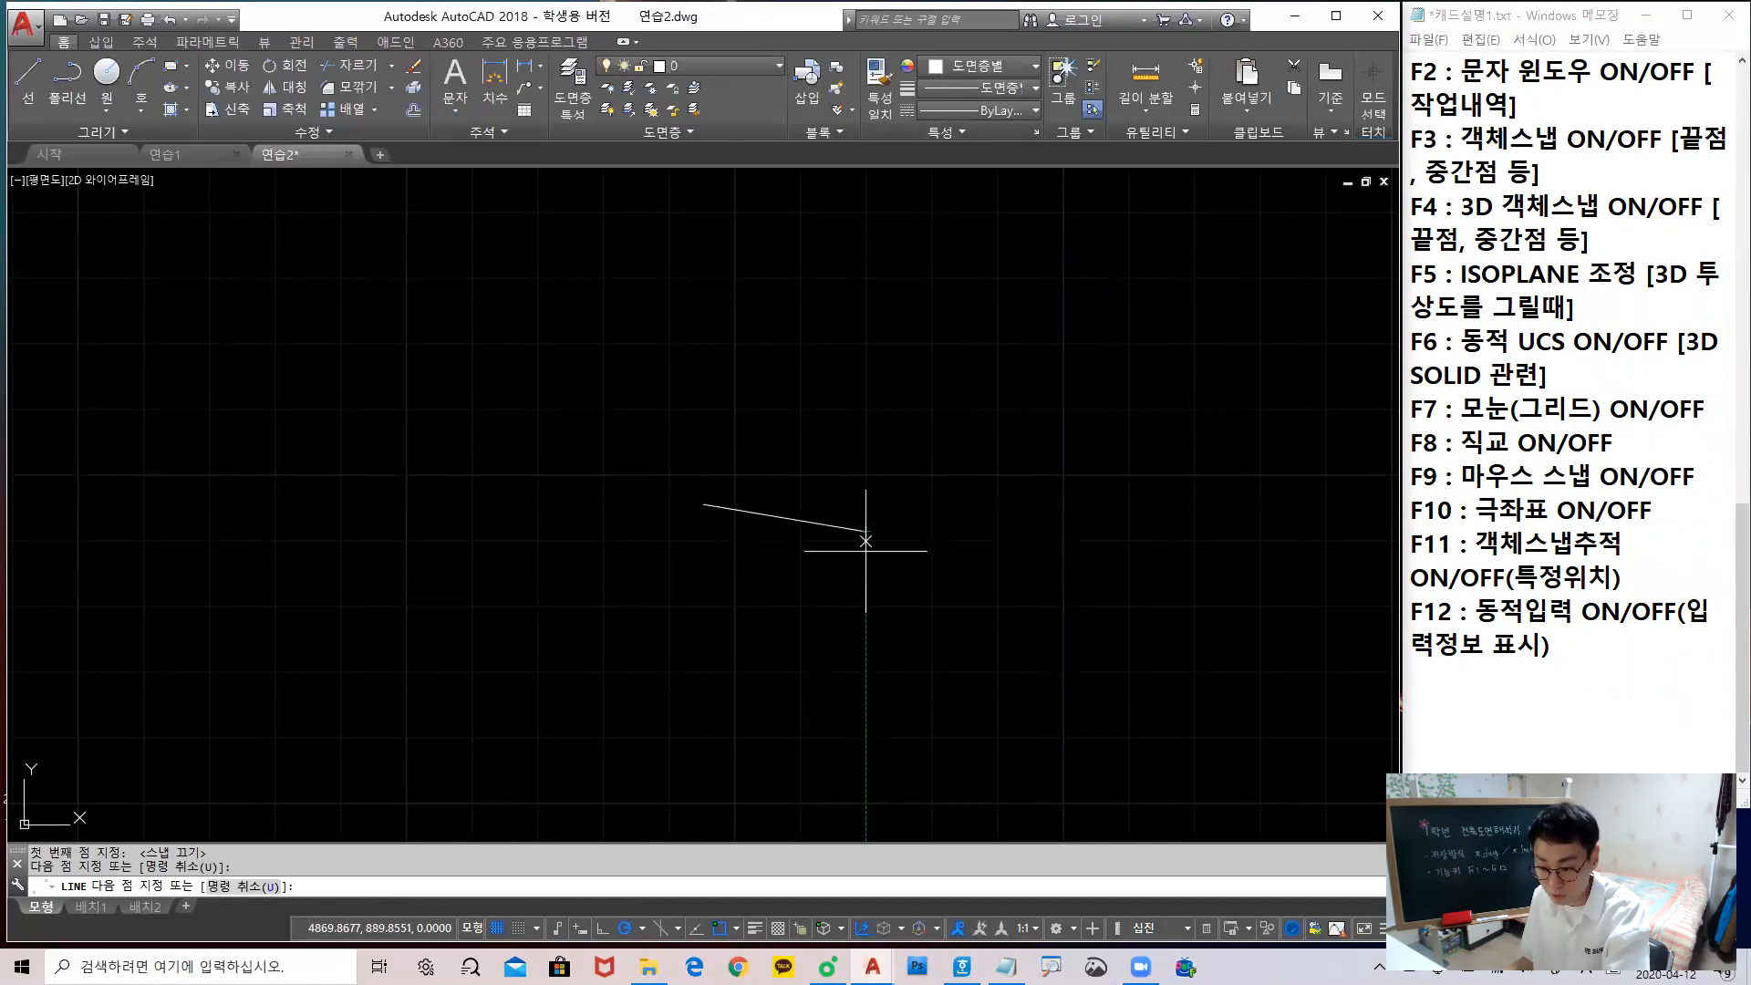
pyautogui.click(664, 663)
pyautogui.click(556, 501)
pyautogui.click(893, 361)
pyautogui.click(1030, 504)
pyautogui.click(1154, 599)
# Turn snap mode on and extend the line chain with two segments ending on grid points
pyautogui.press('F9')
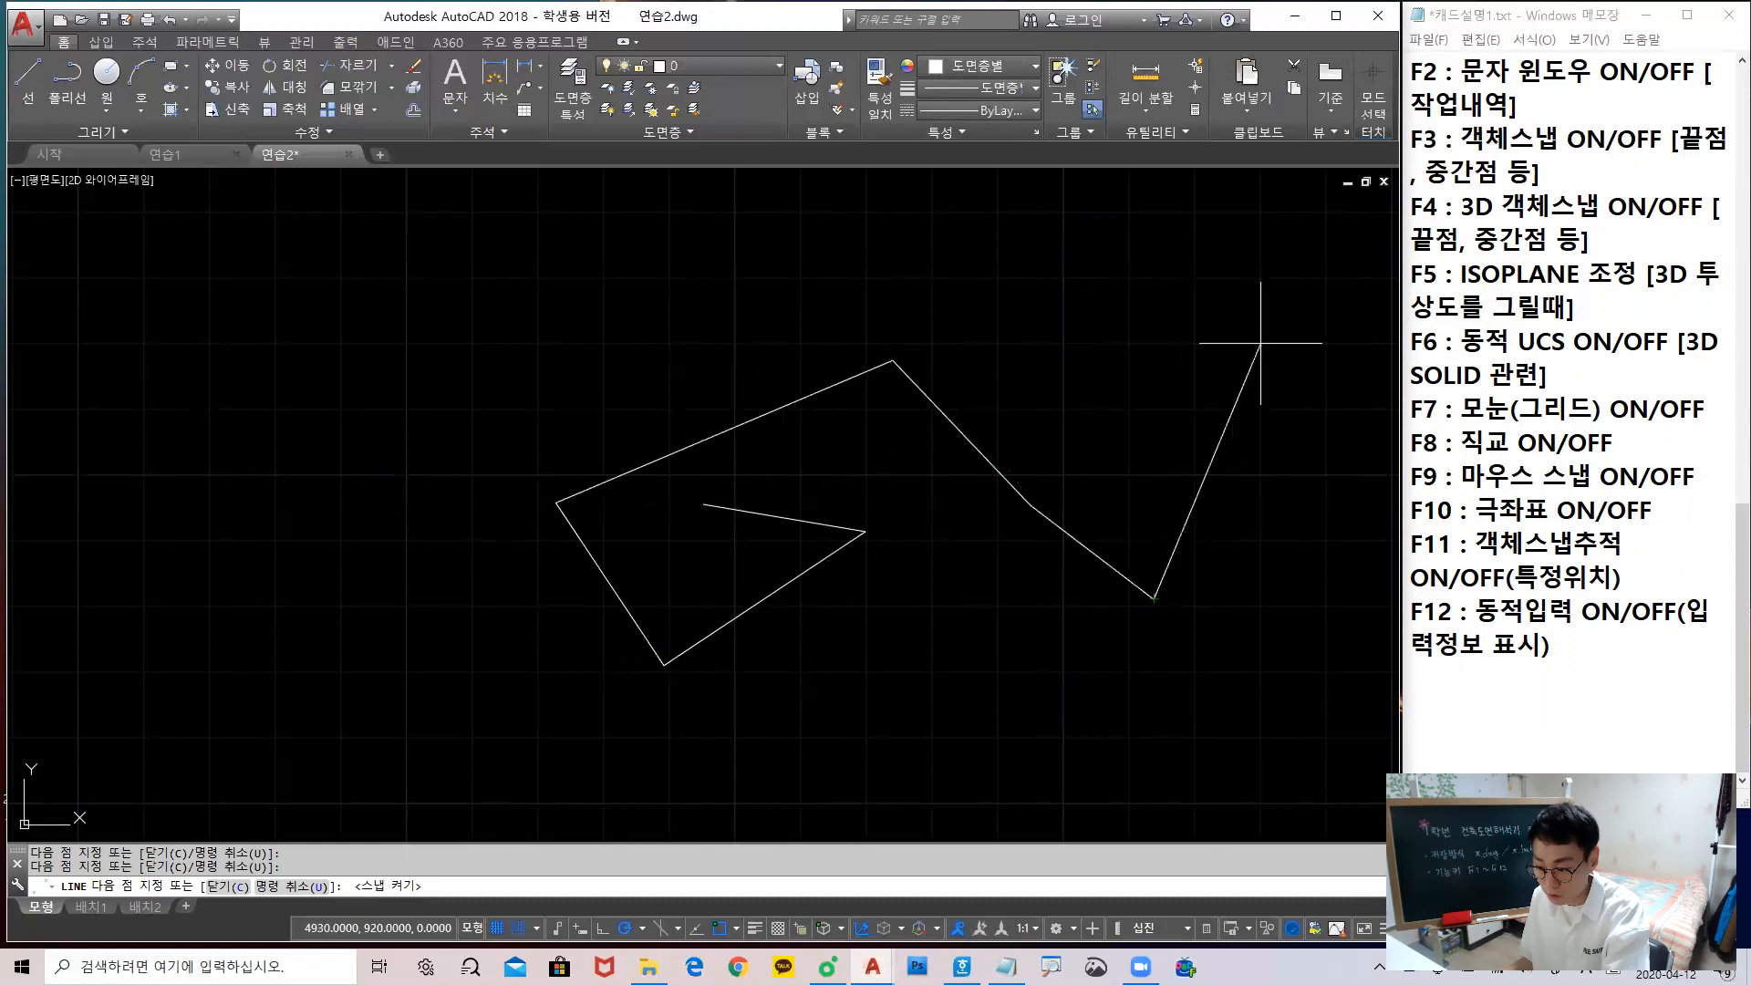
pyautogui.click(1064, 345)
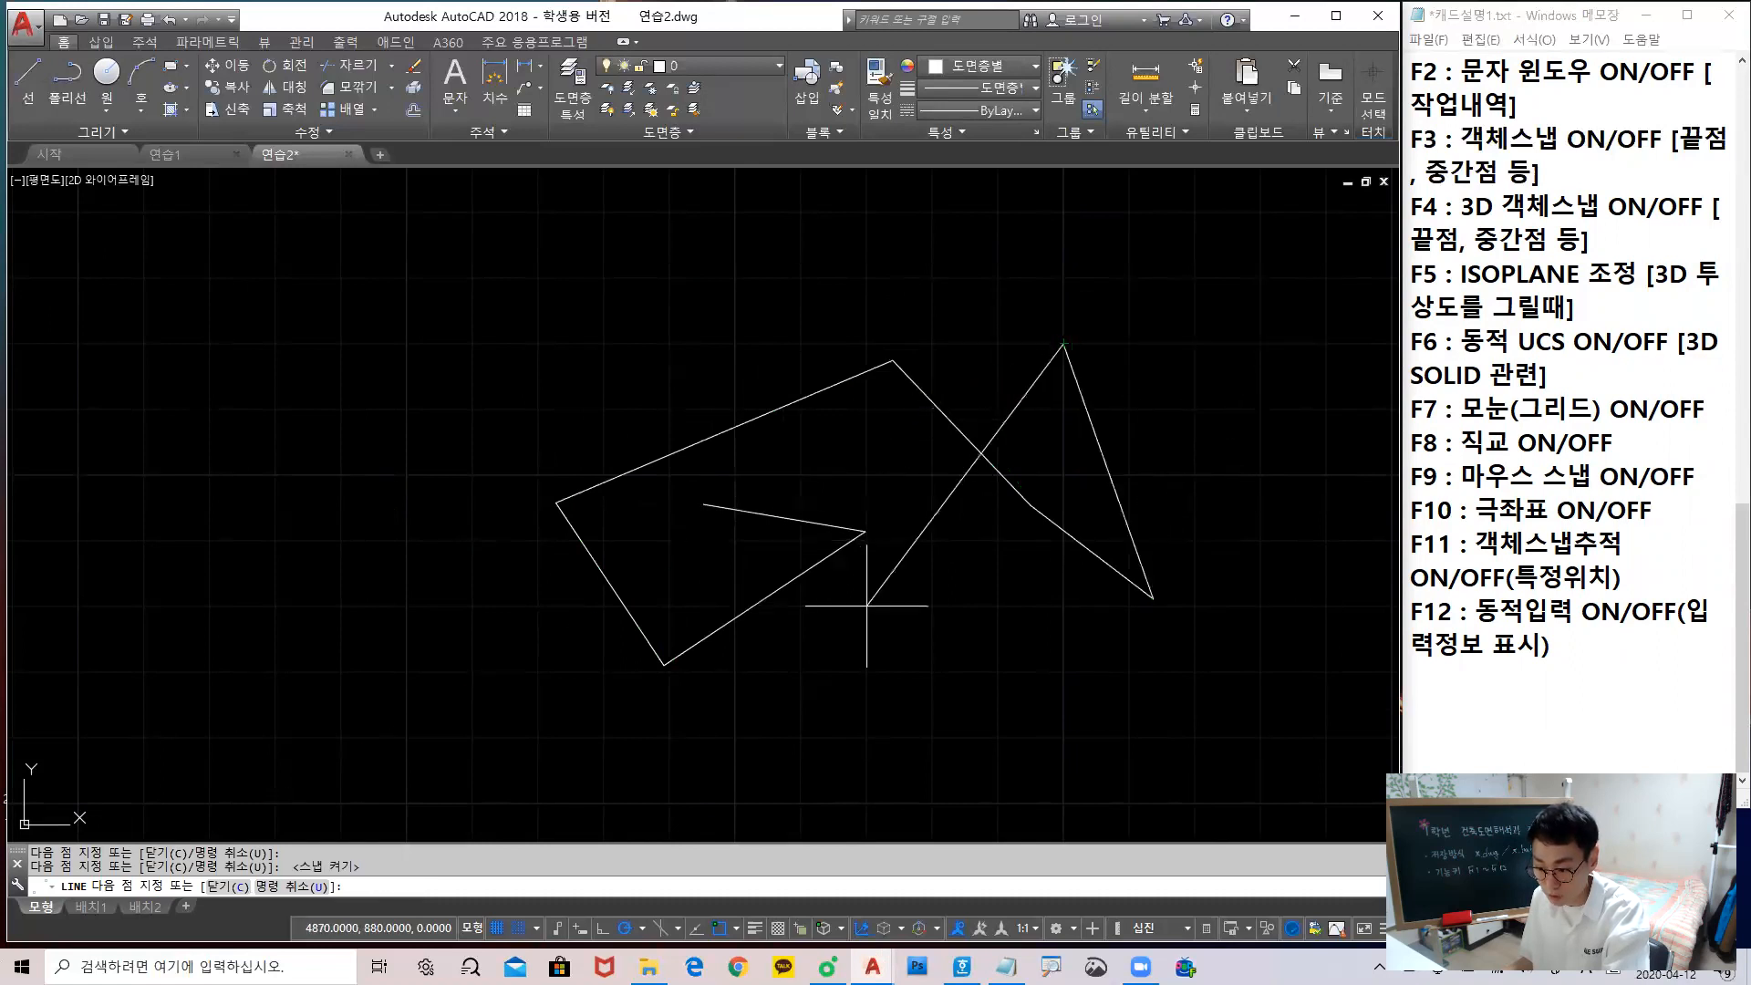
pyautogui.click(999, 606)
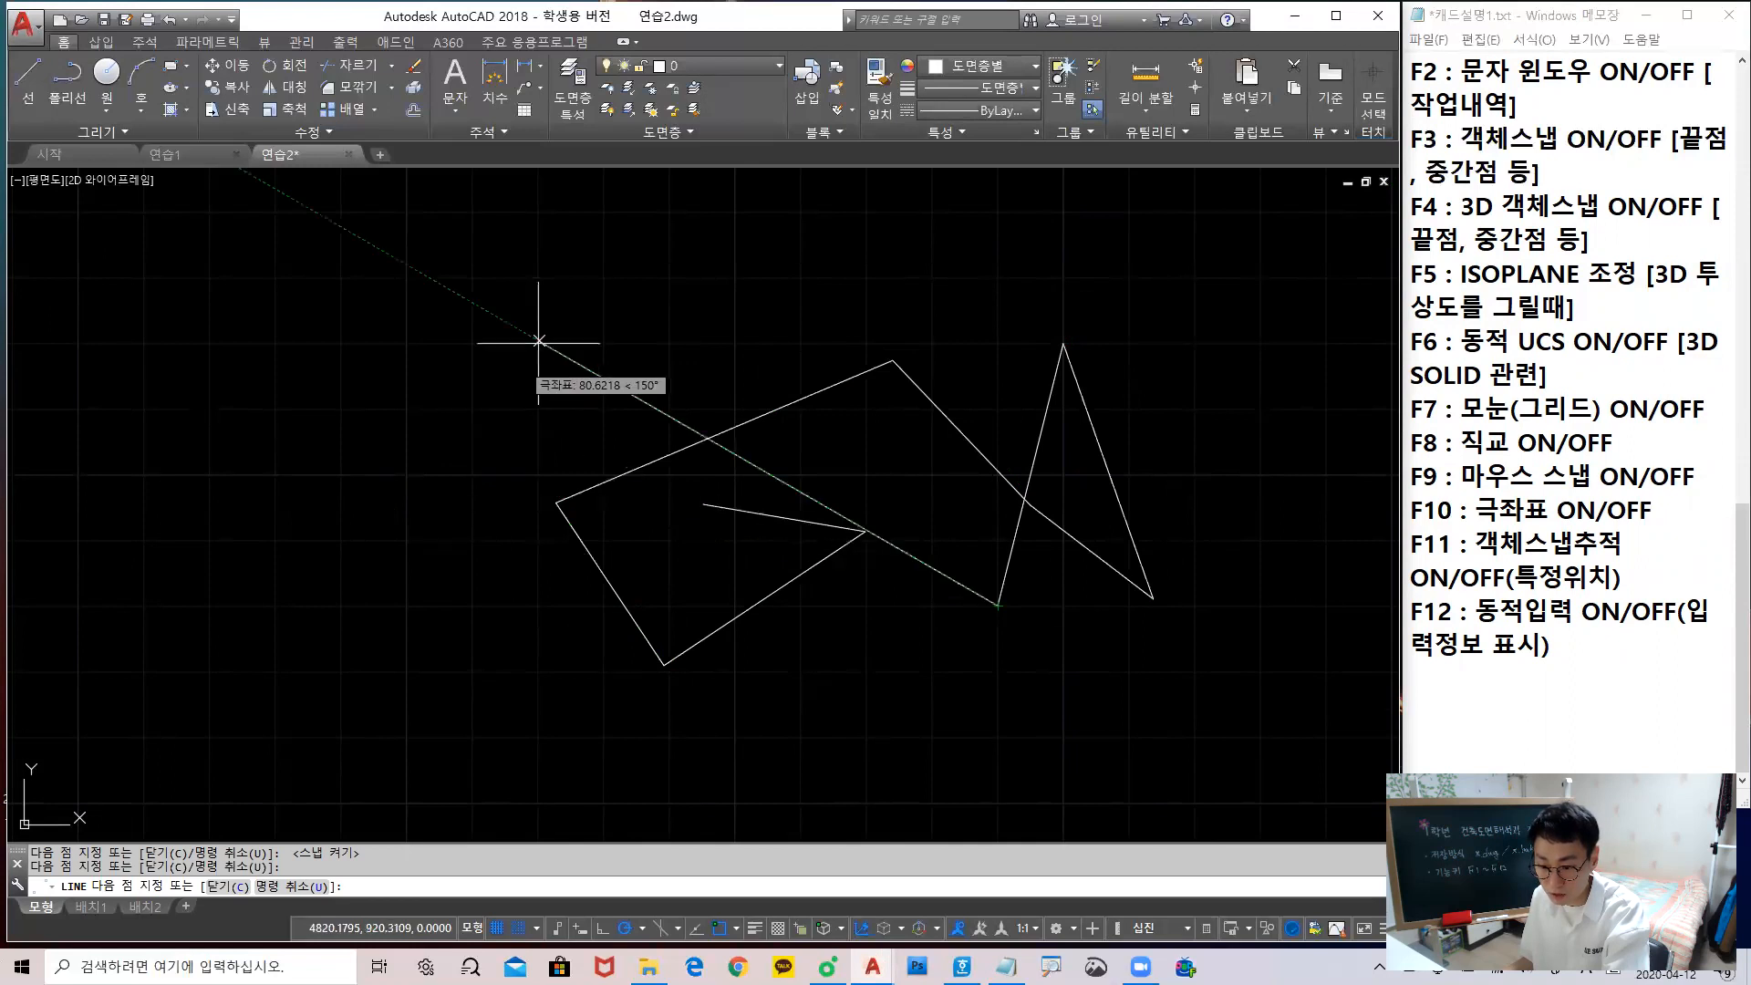
# With snap and polar tracking off, use object snap tracking to end the chain with a segment finishing directly above its leftmost vertex
pyautogui.press('F3')
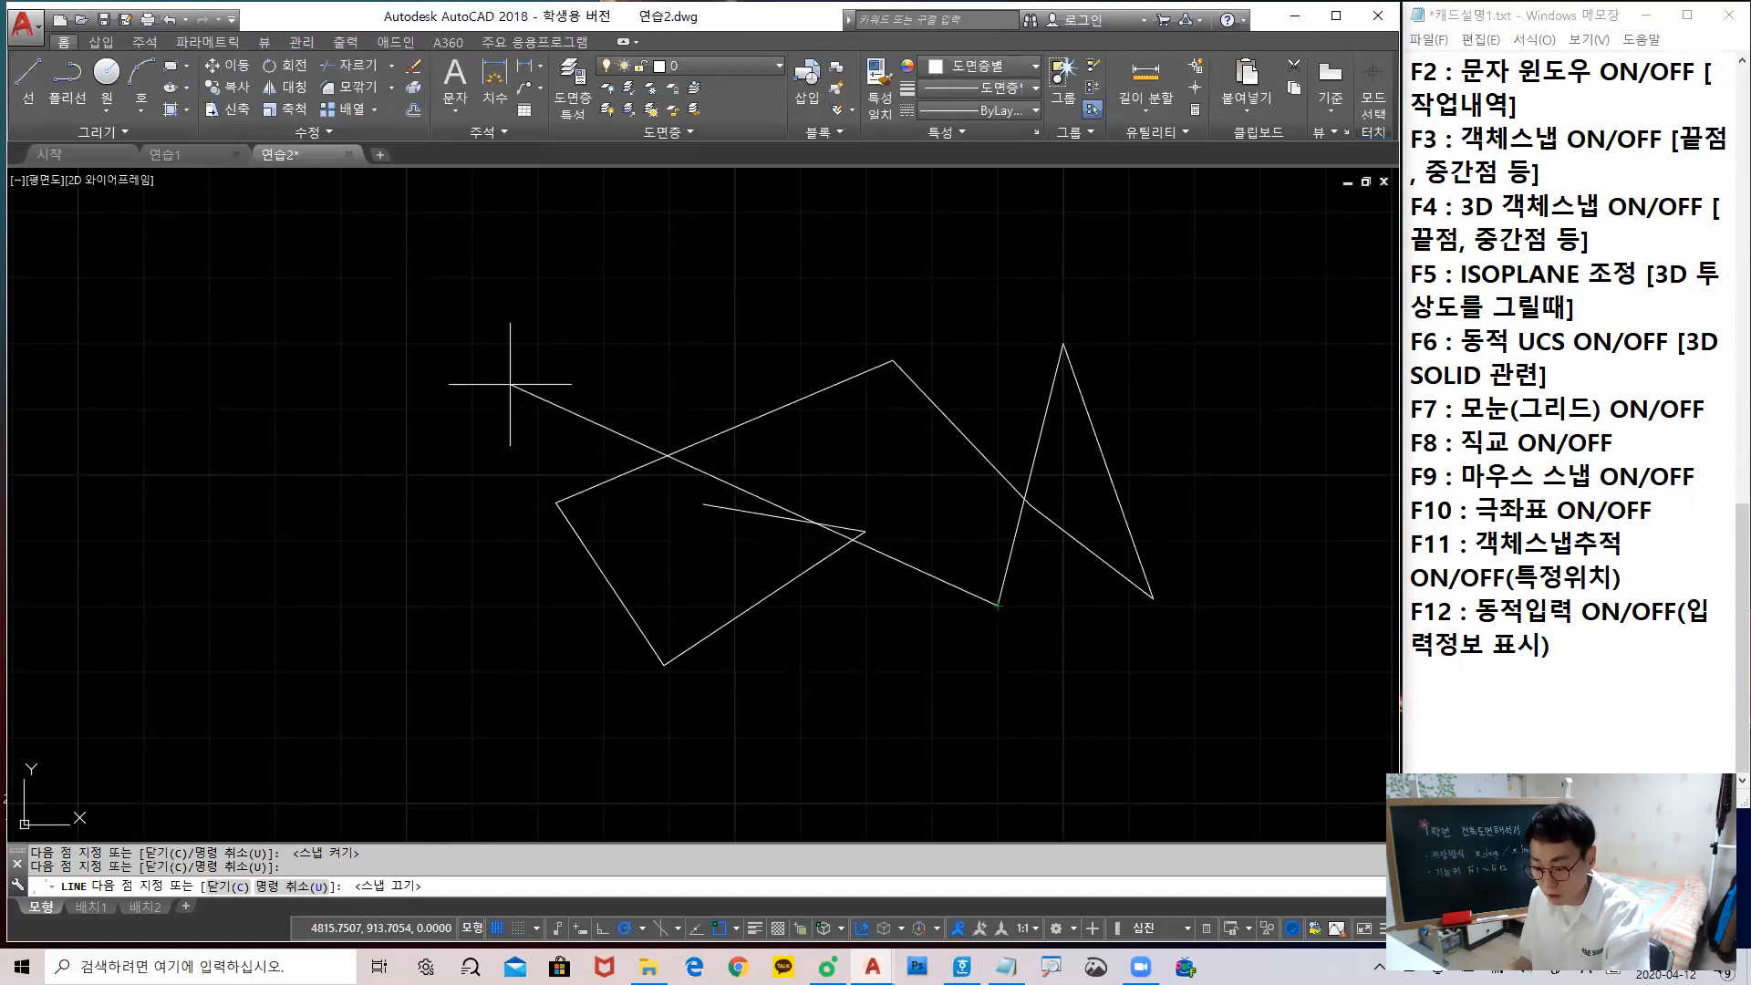
pyautogui.press('F10')
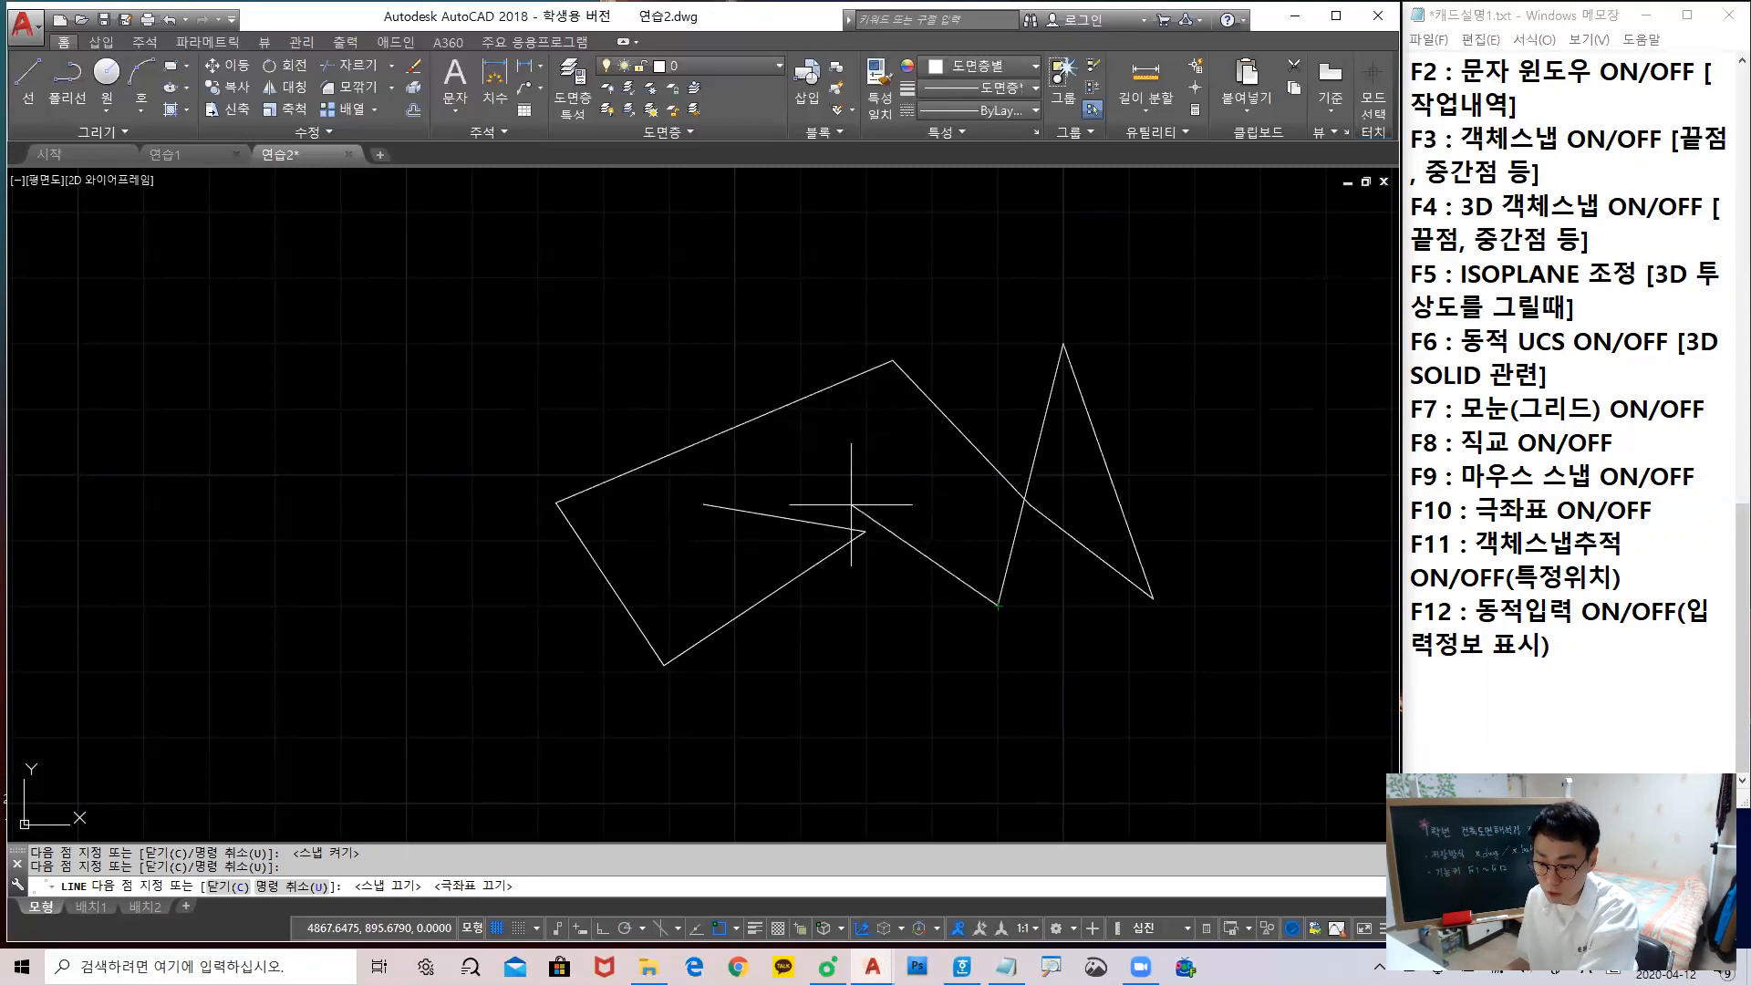
pyautogui.press('F11')
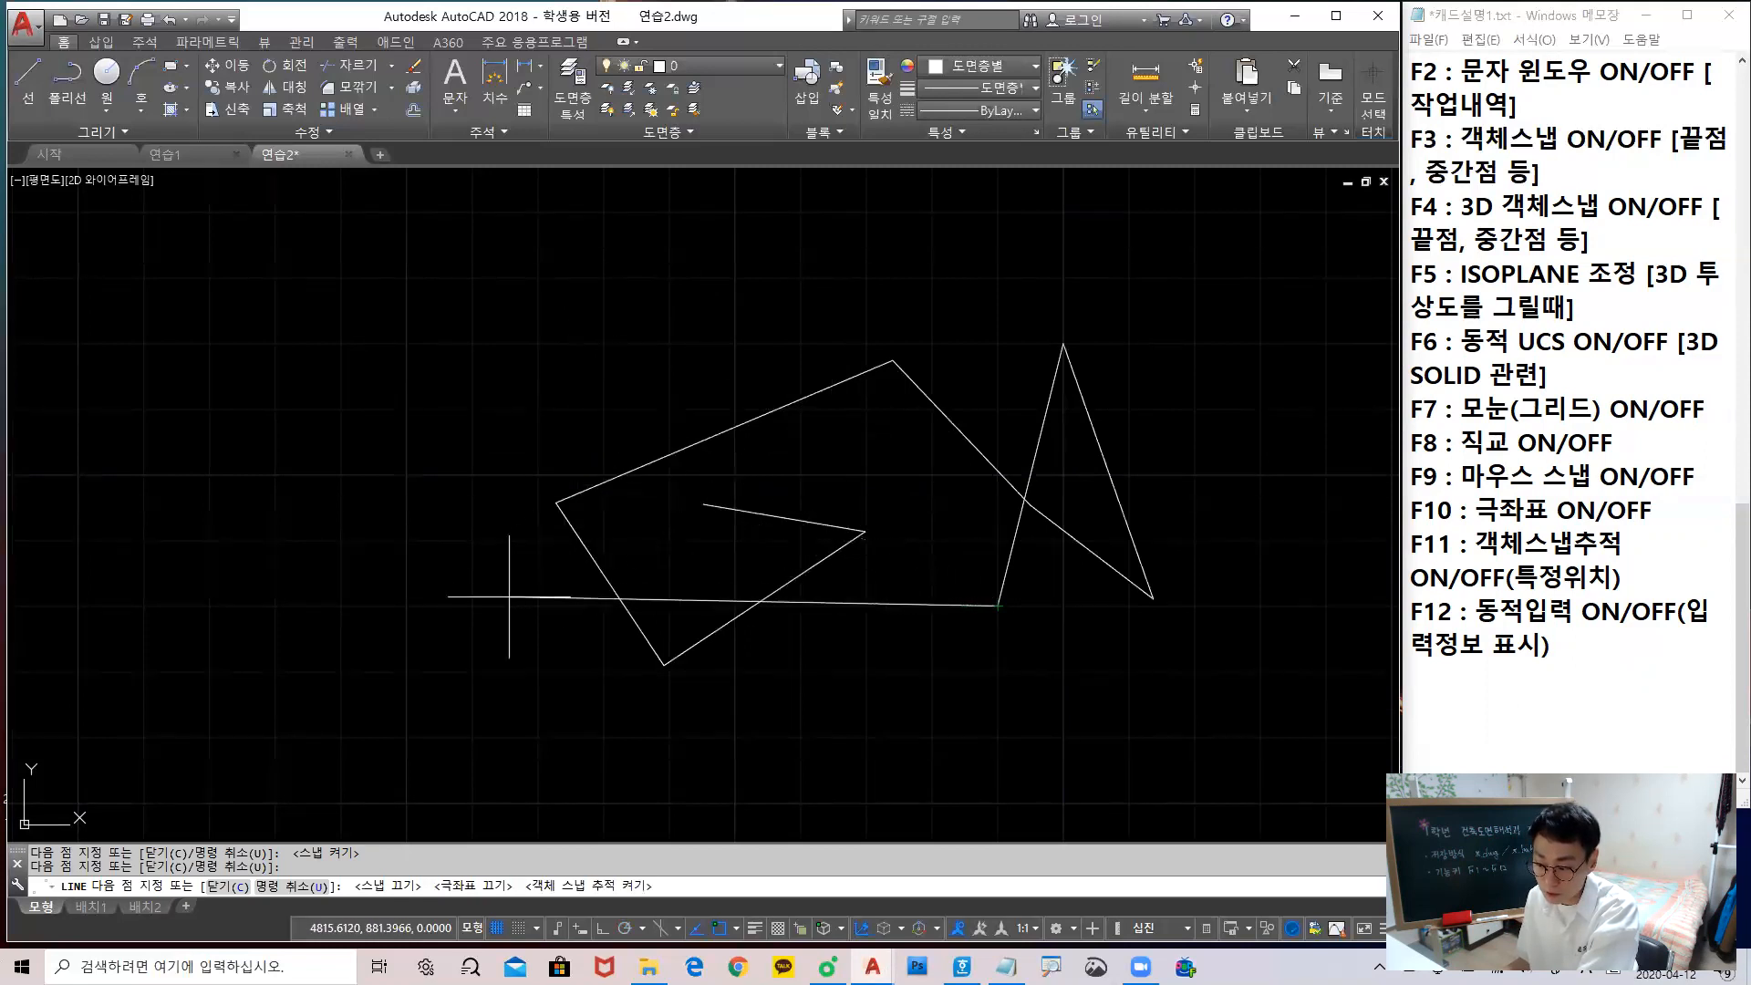
pyautogui.click(555, 501)
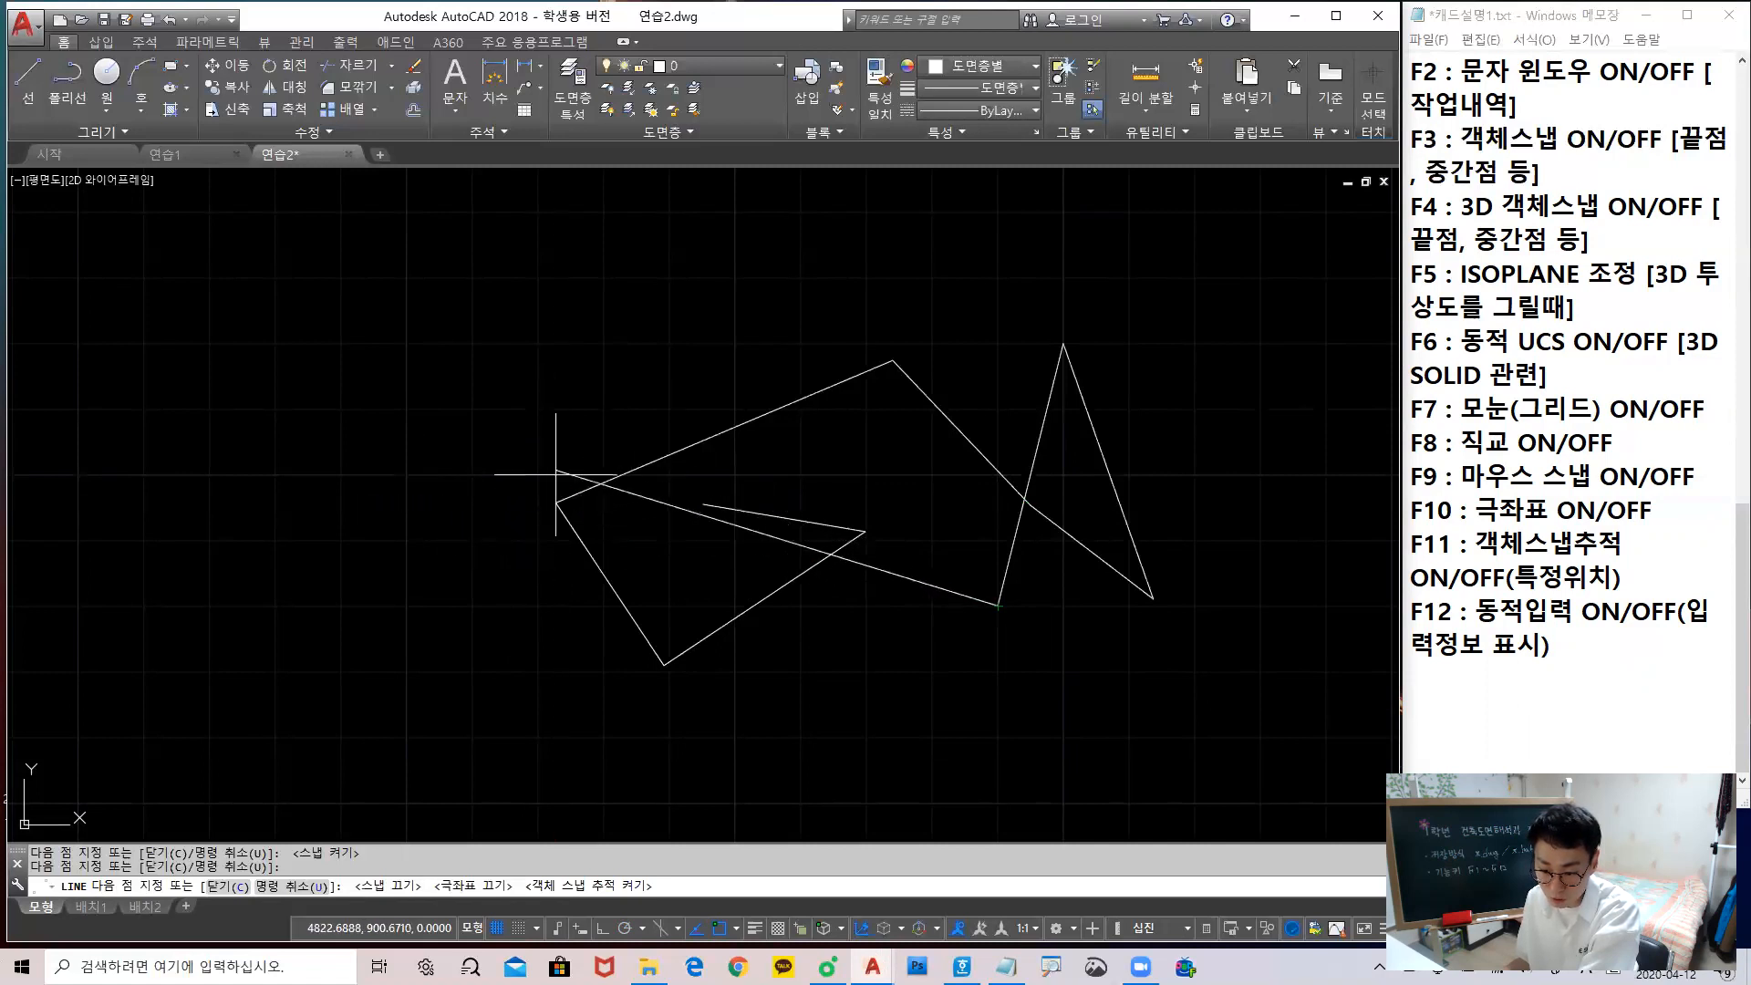
pyautogui.click(556, 369)
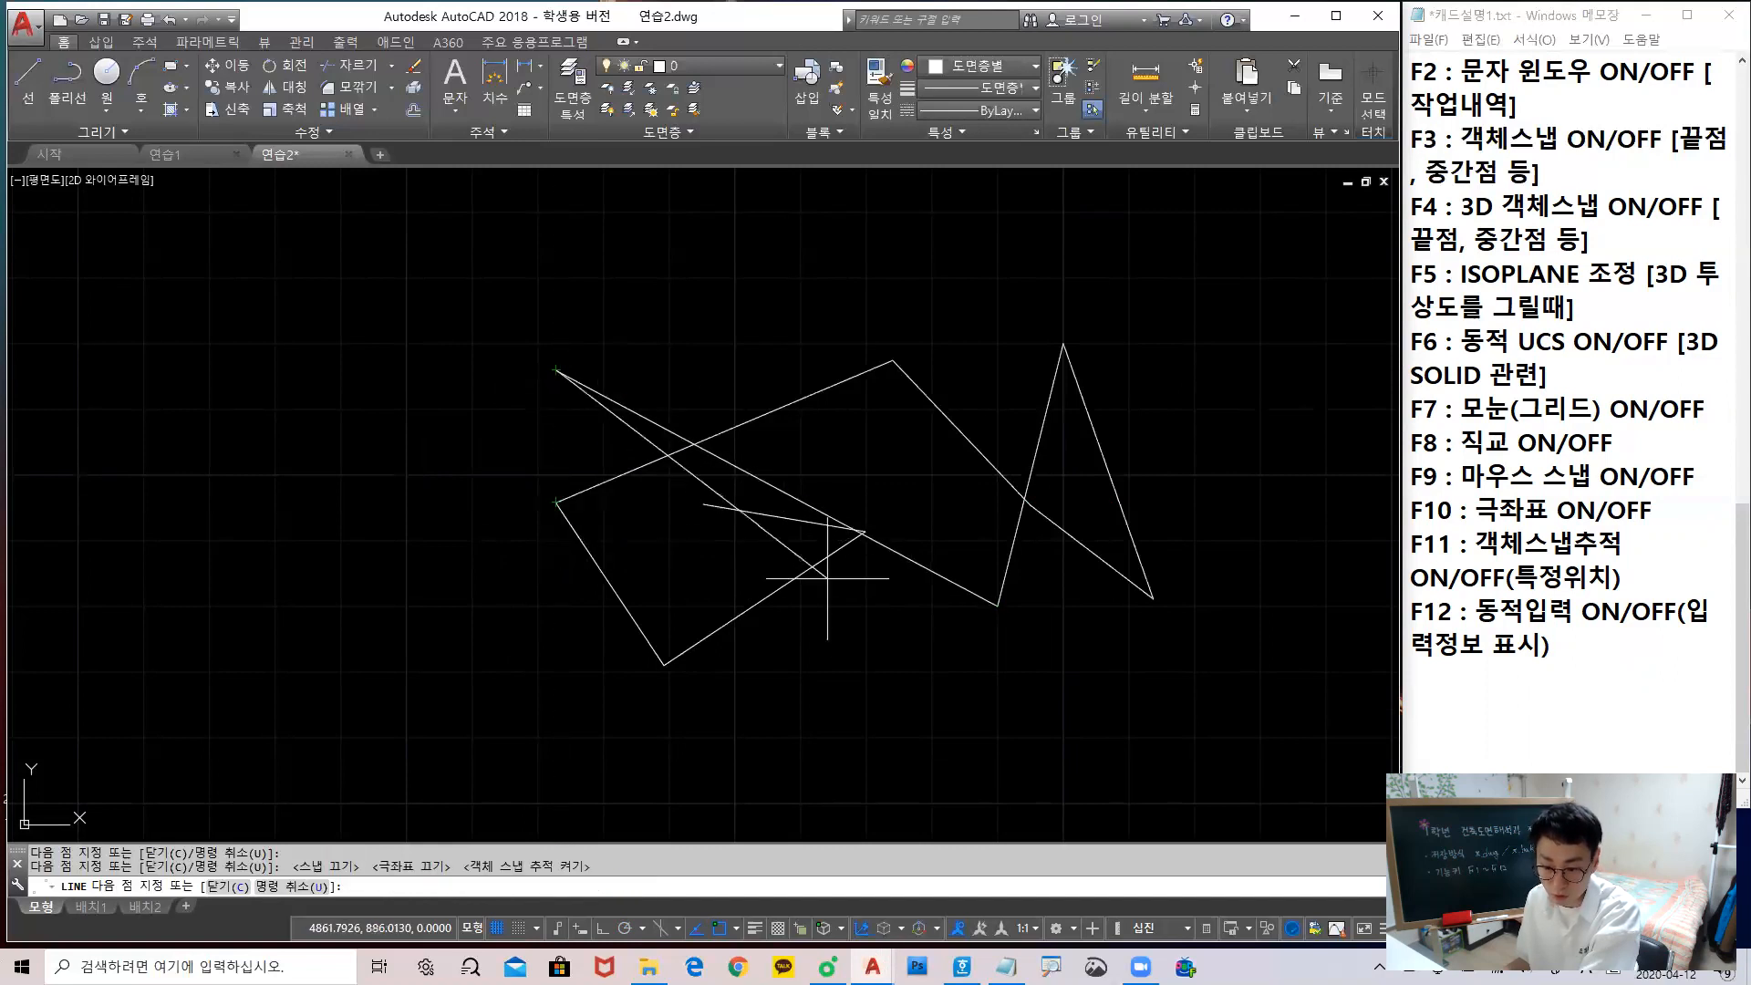
pyautogui.press('Escape')
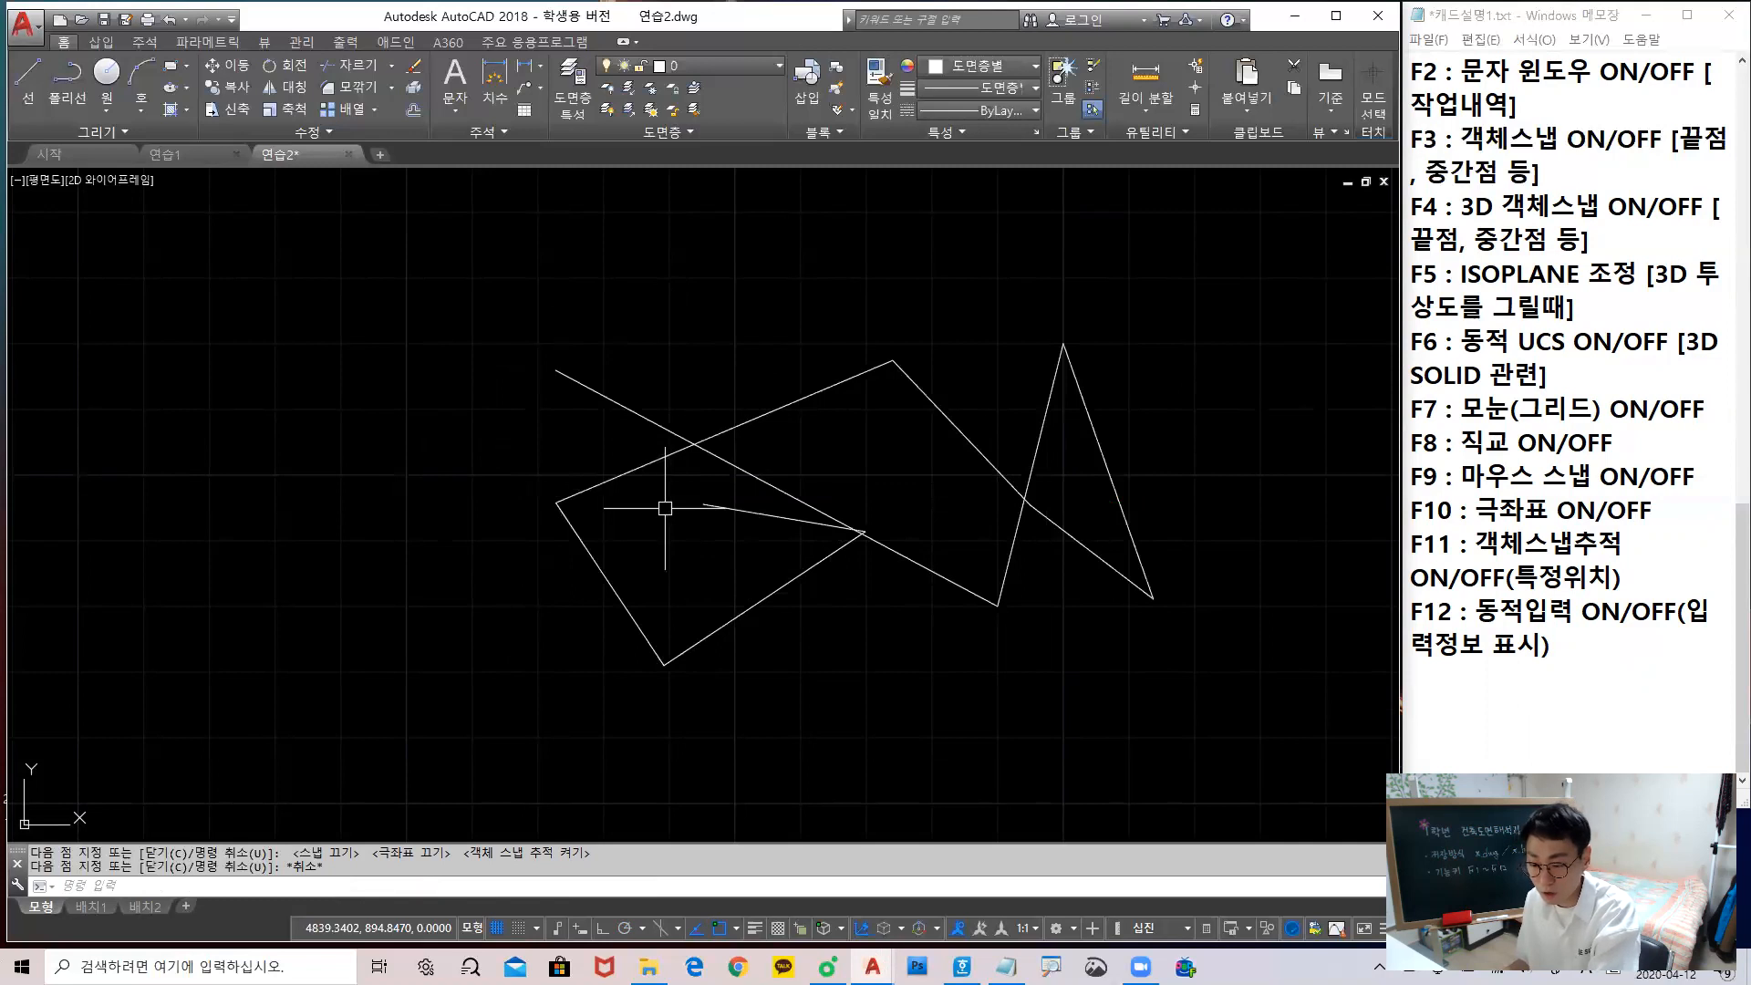
# Turn object snap tracking off and dynamic input on, testing it with a cancelled Line command
pyautogui.press('F11')
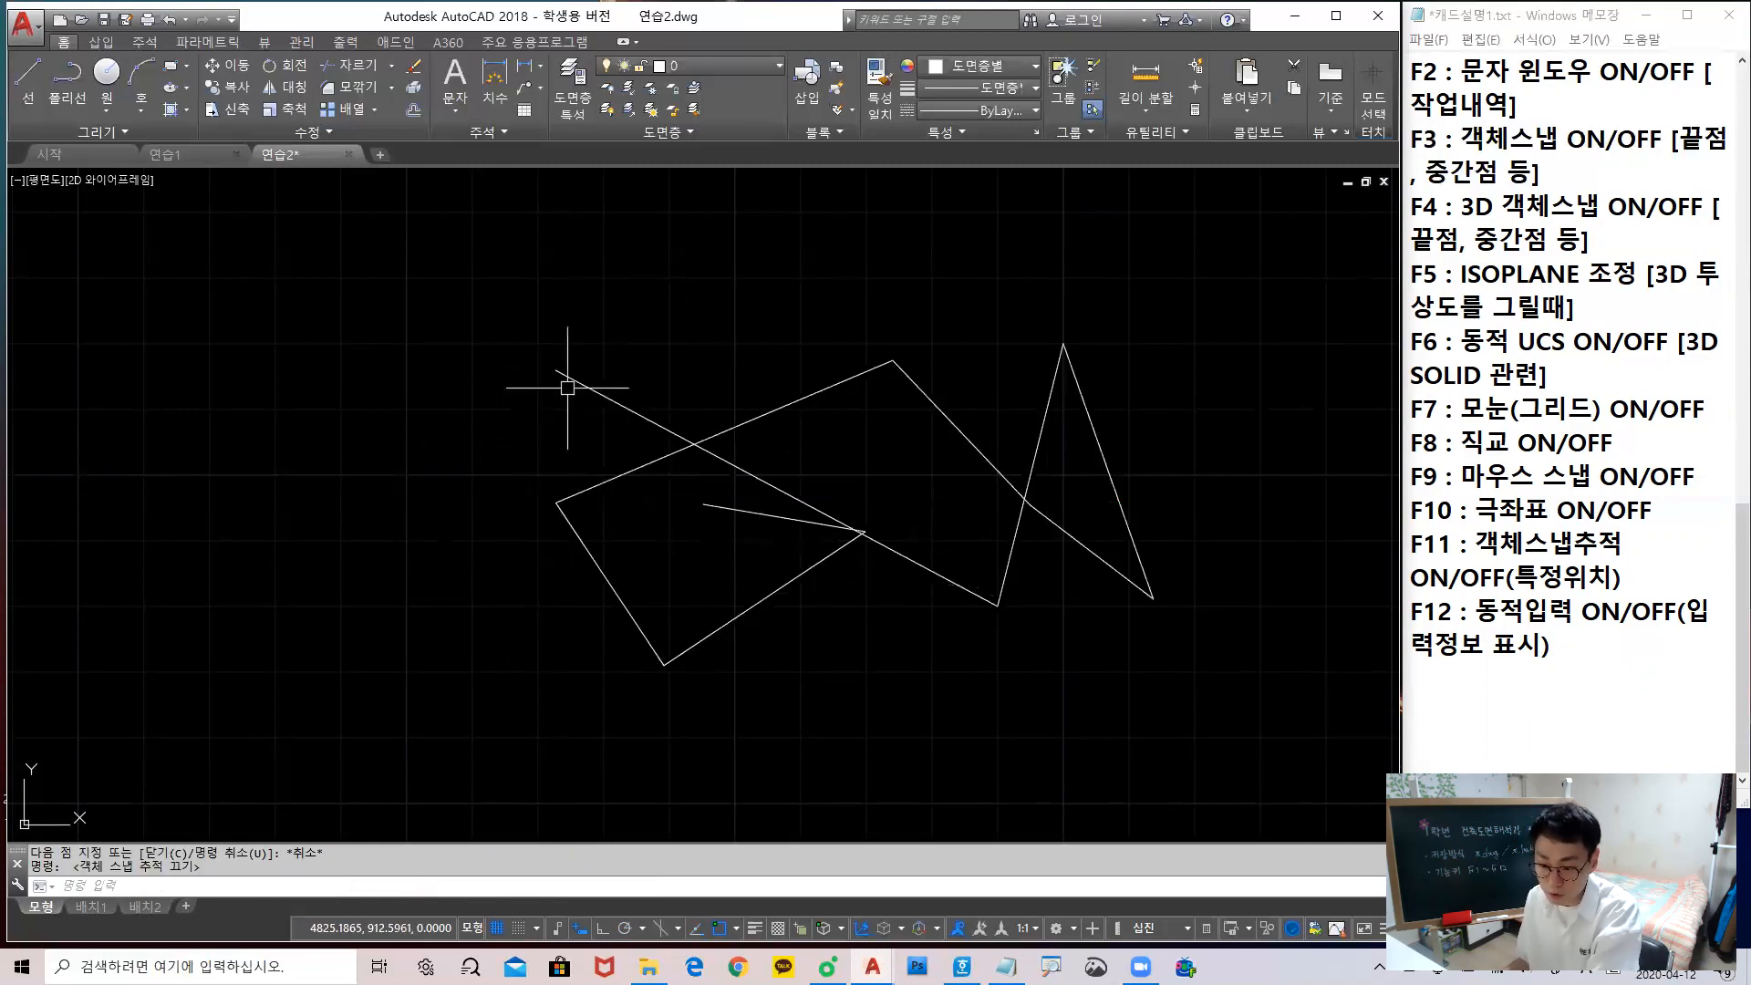
pyautogui.press('F12')
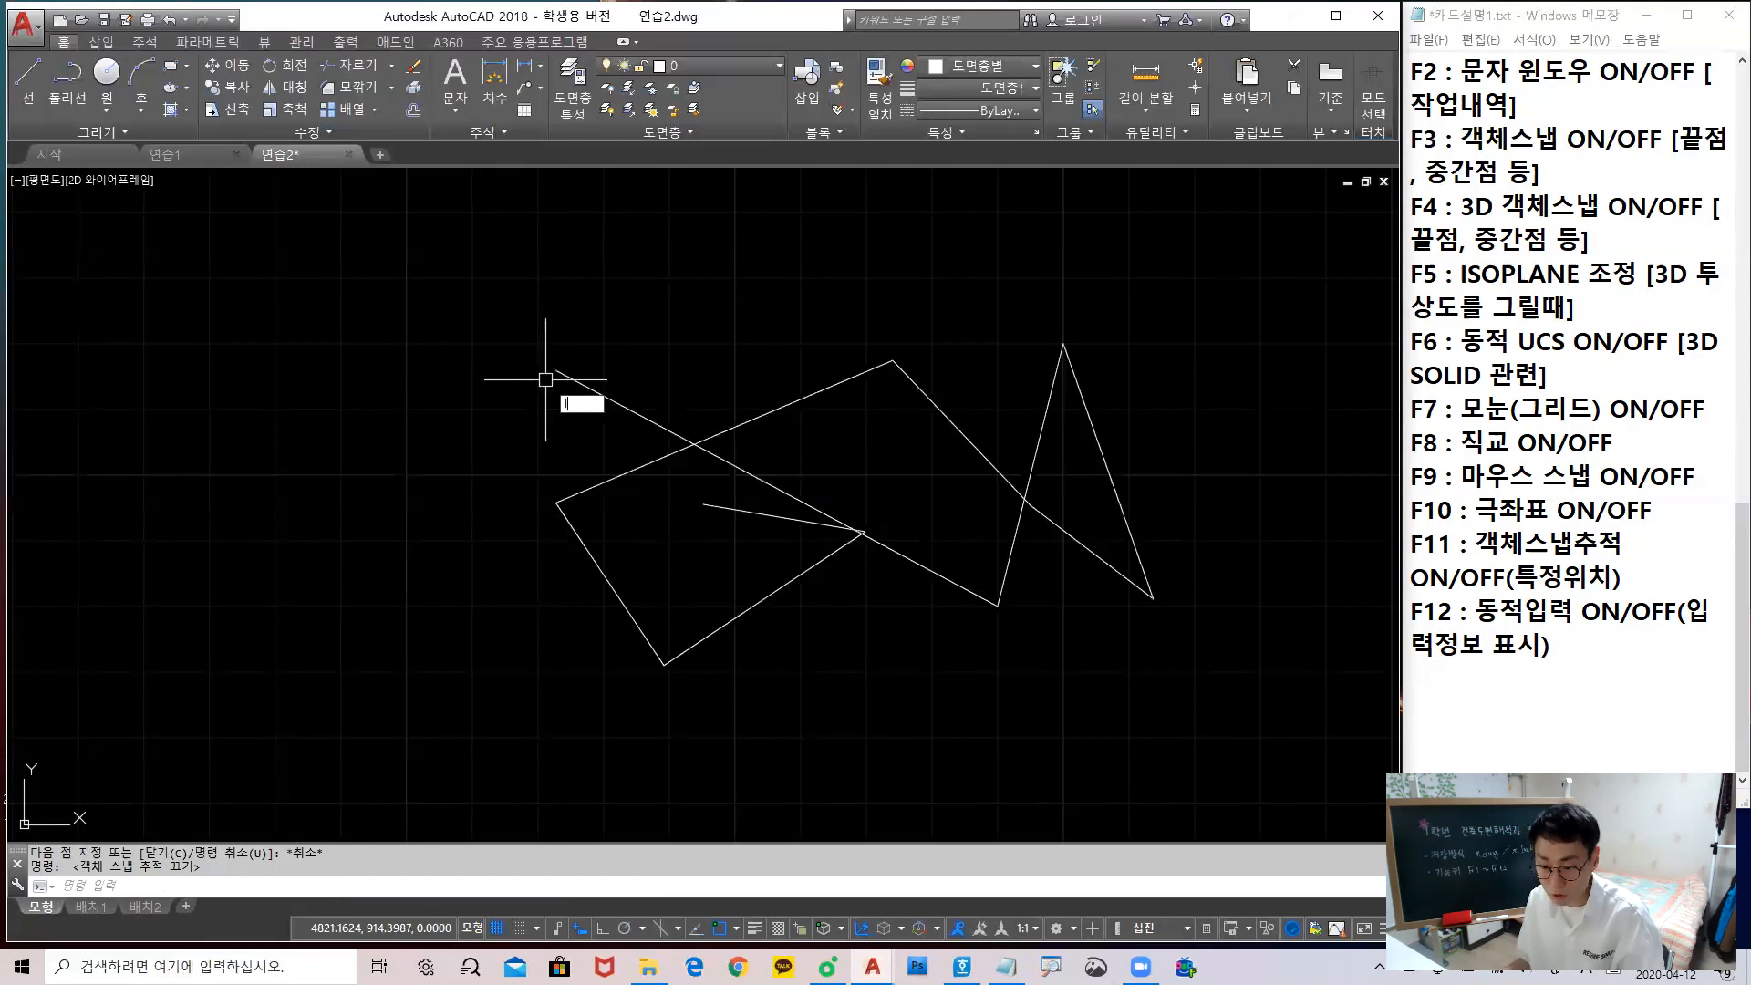
pyautogui.write('l')
pyautogui.press('Return')
pyautogui.press('Escape')
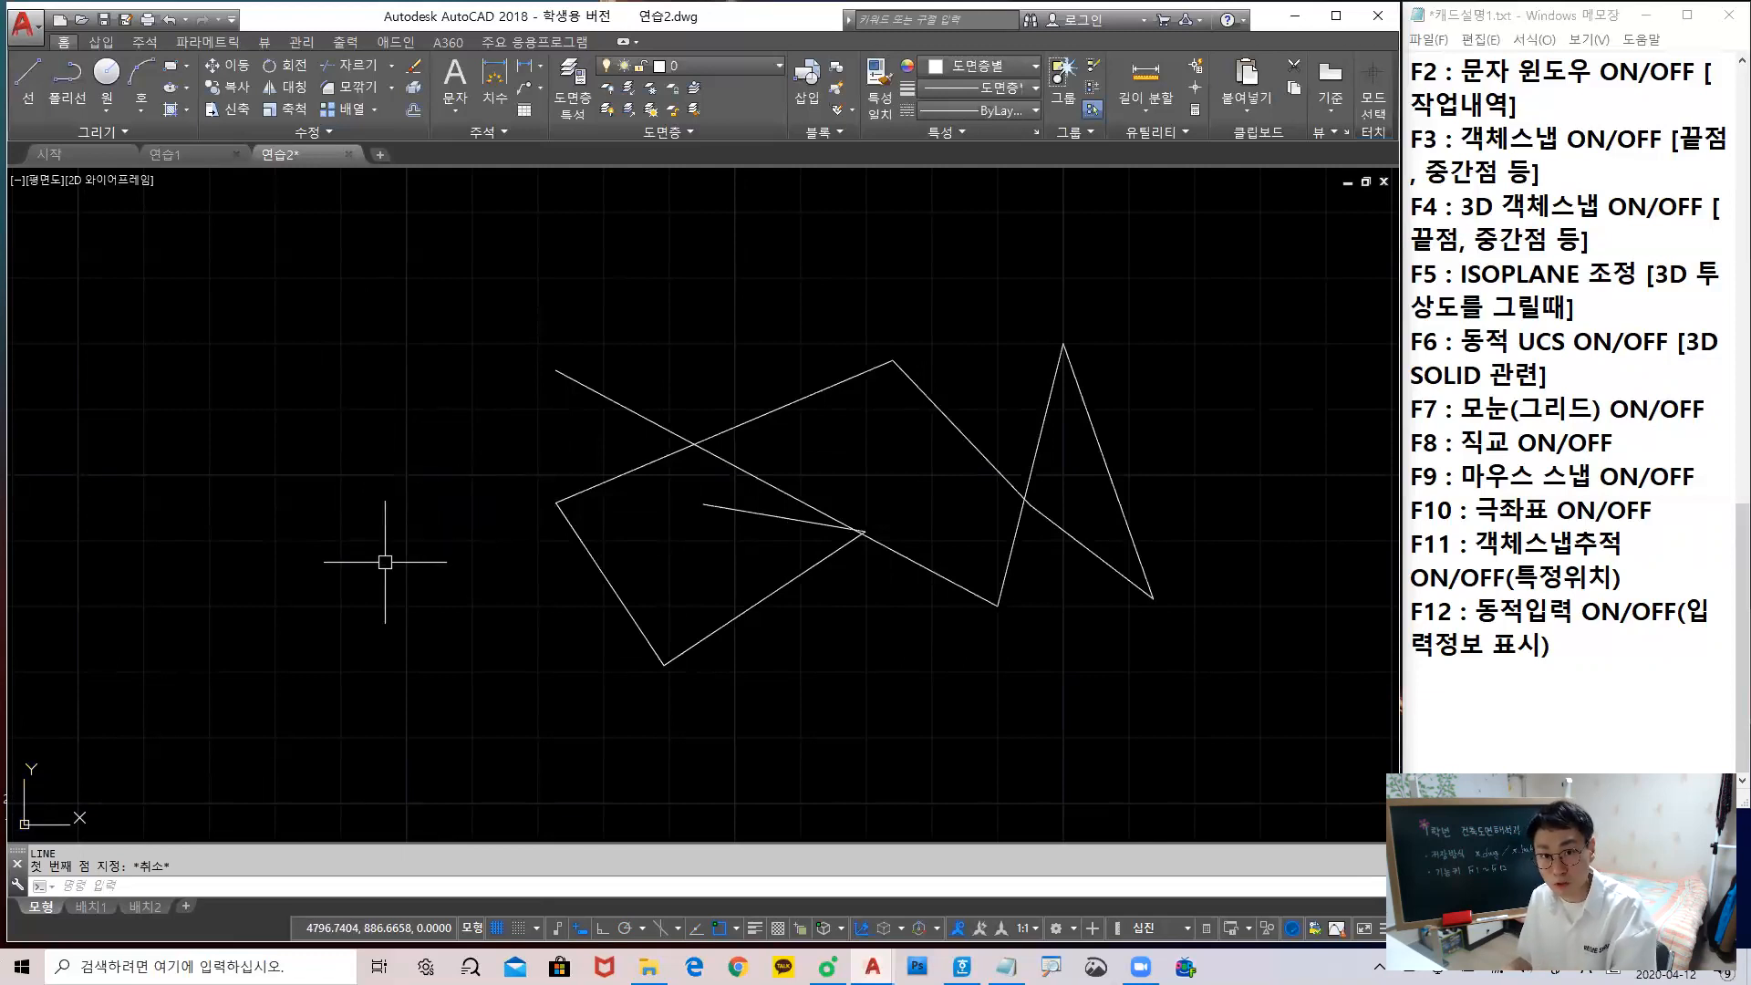
# Toggle dynamic input and preview the command suggestions for "l" at the cursor without running a command
pyautogui.press('F12')
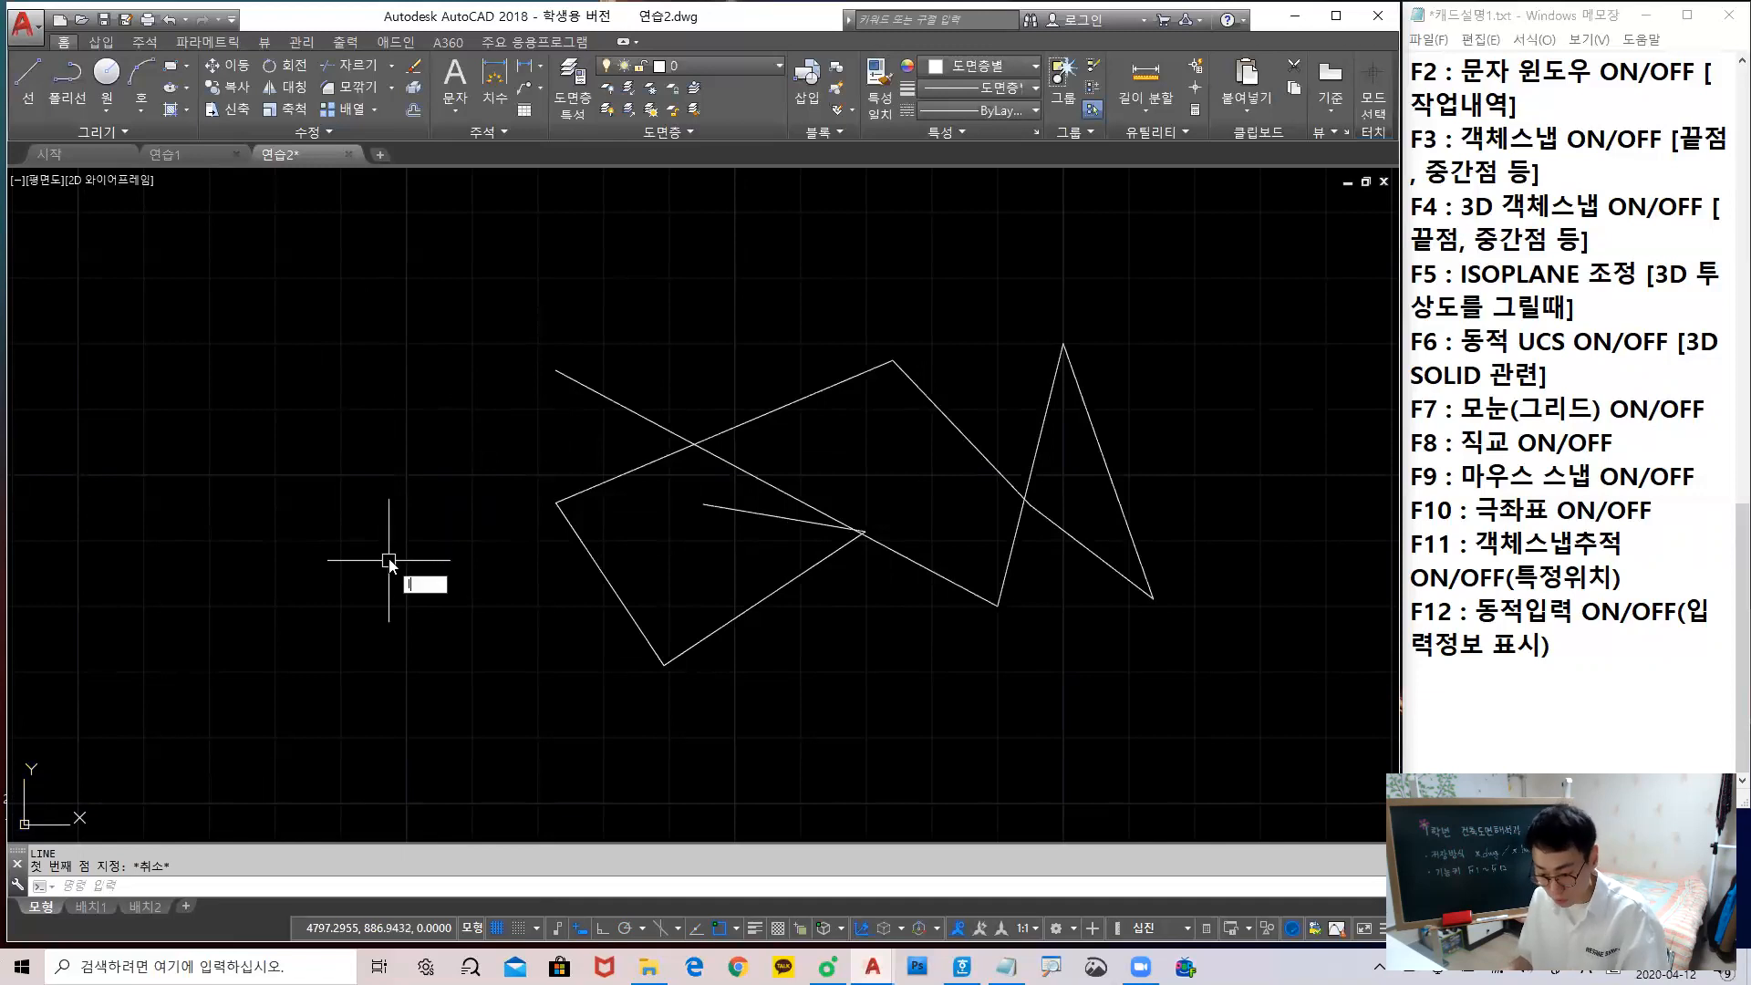
pyautogui.press('F12')
pyautogui.press('F12')
pyautogui.press('F12')
pyautogui.write('l')
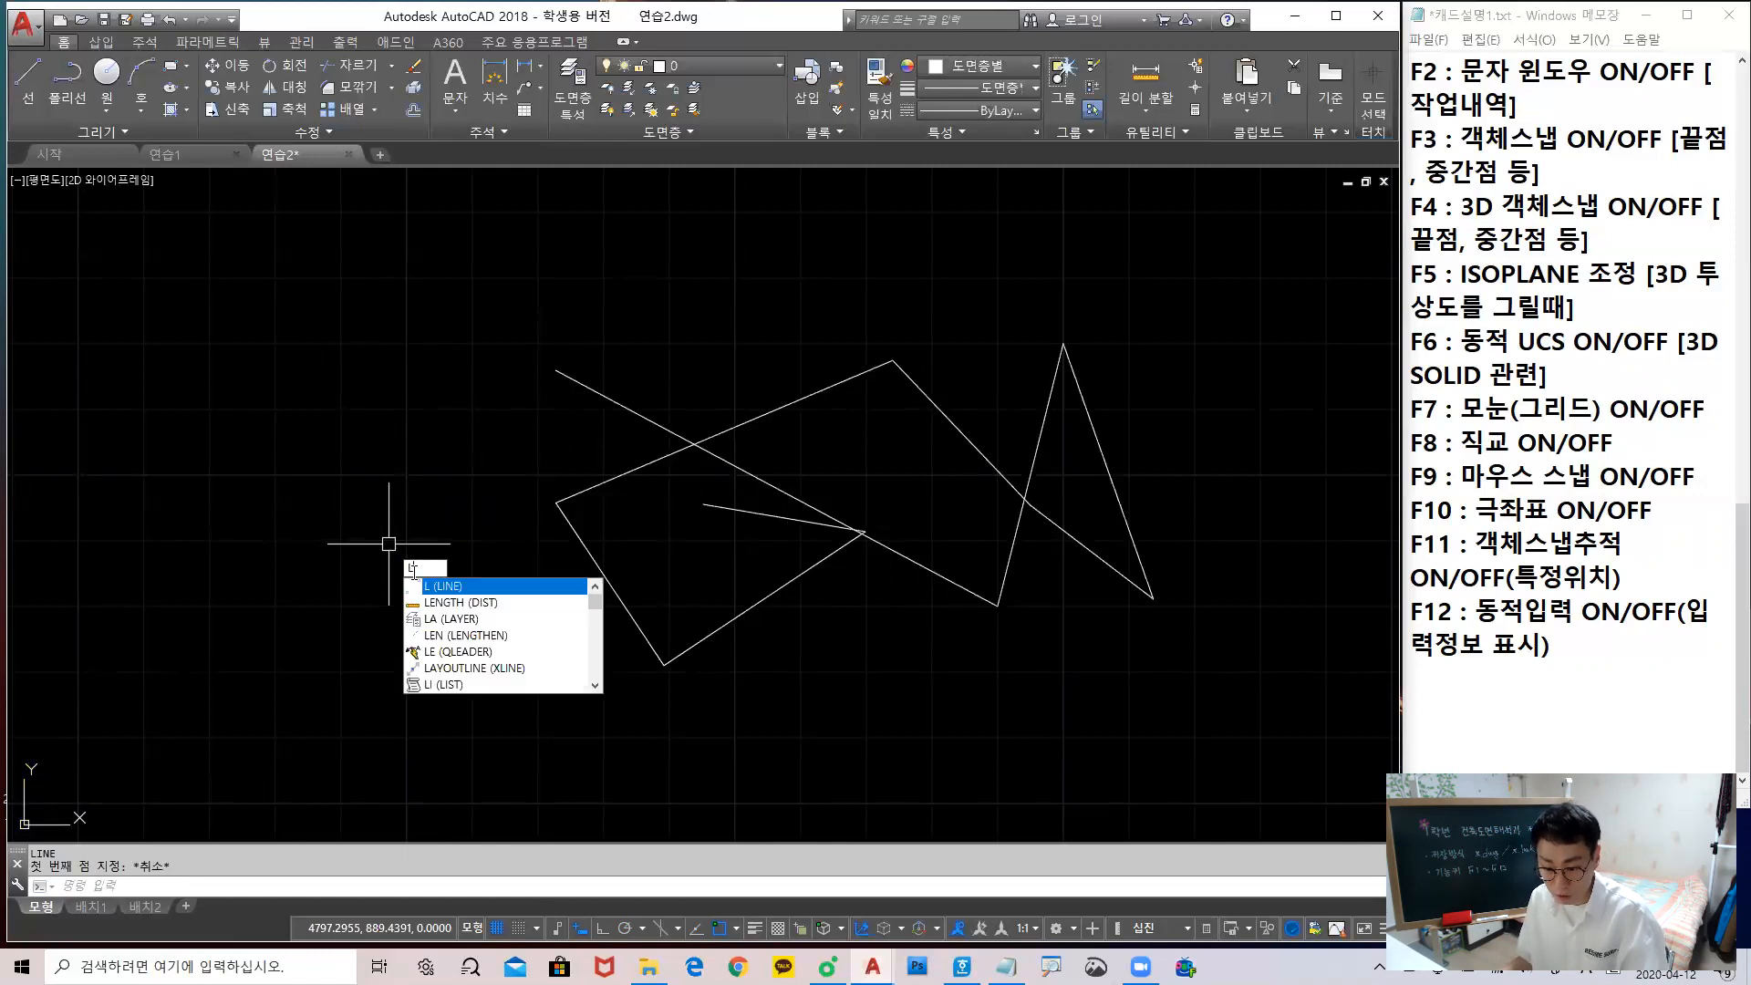
pyautogui.press('Escape')
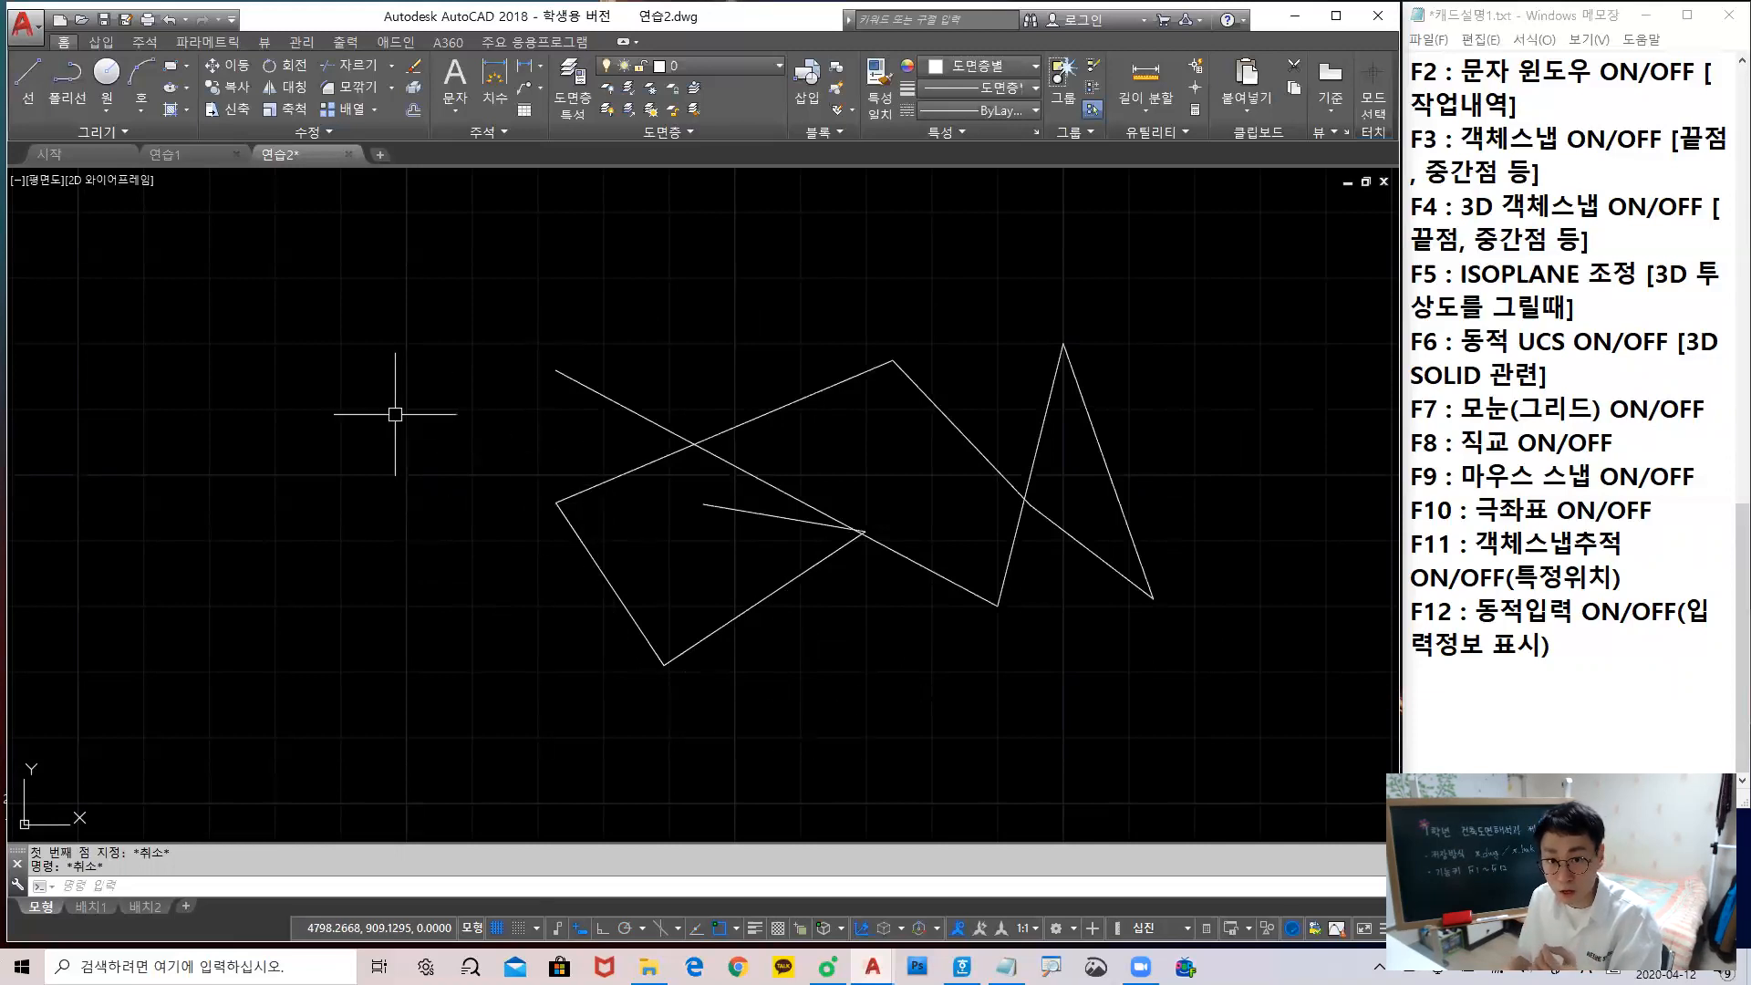
# Preview a line's dynamic length and angle left of the shapes, turn dynamic input off, and cancel the line
pyautogui.write('l')
pyautogui.press('Return')
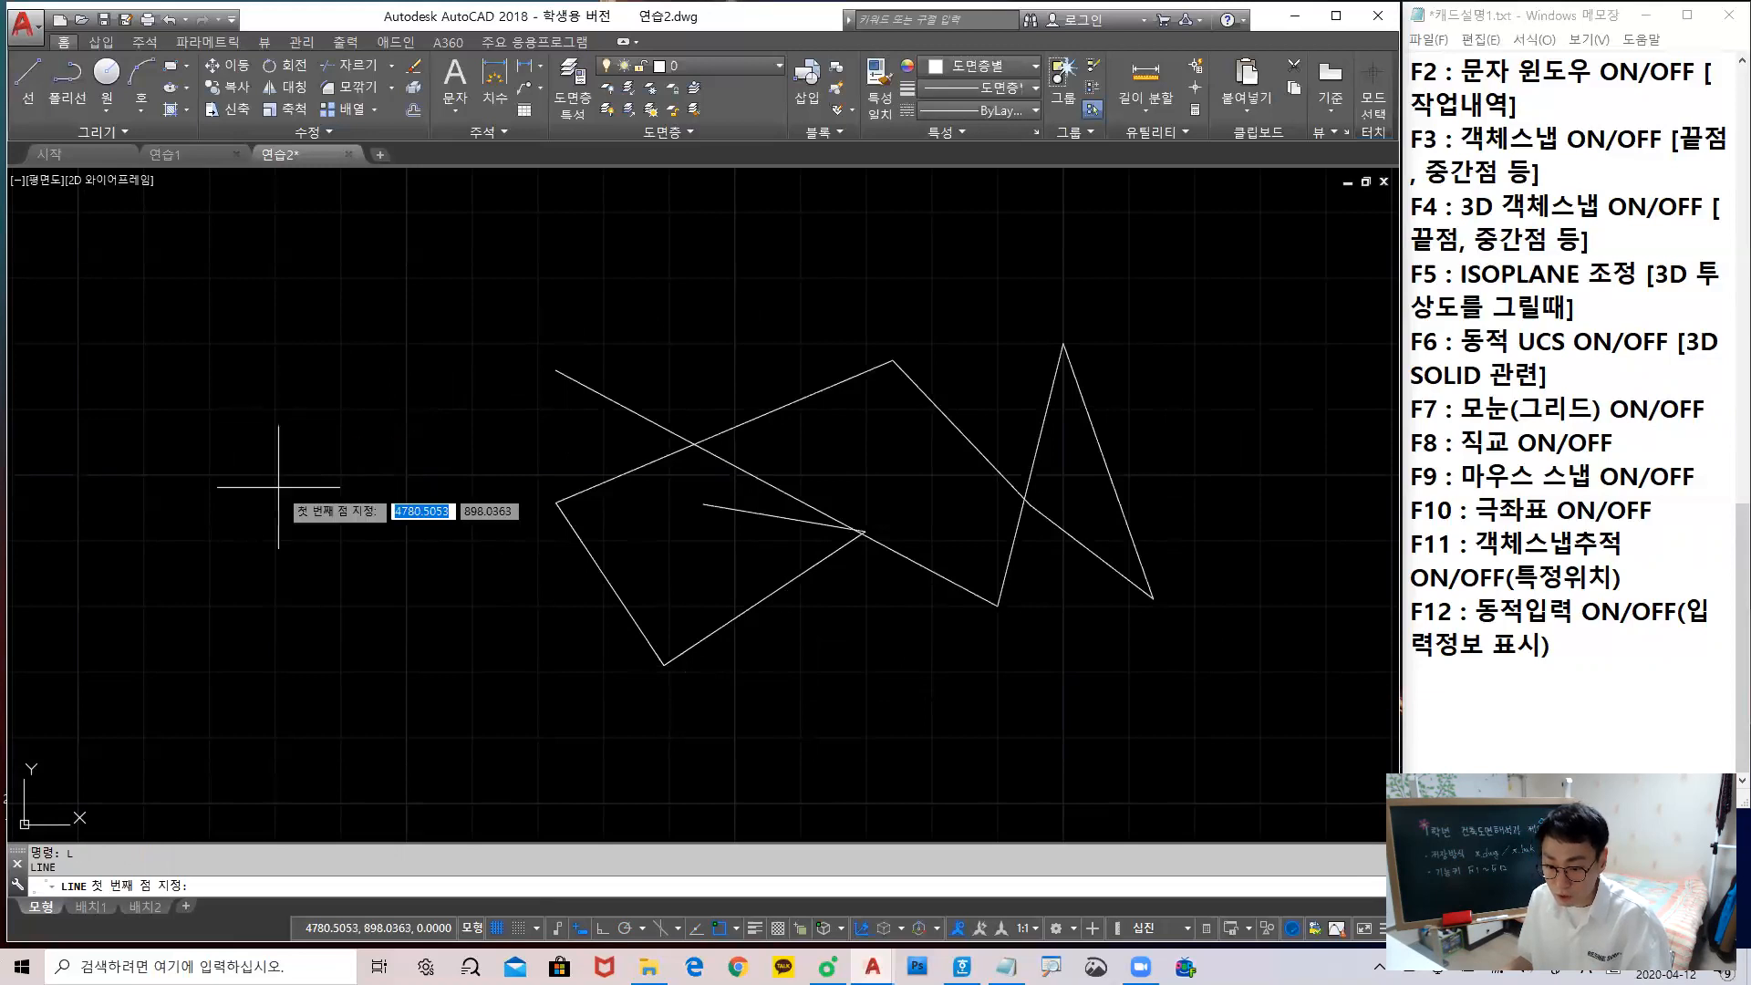
pyautogui.click(275, 487)
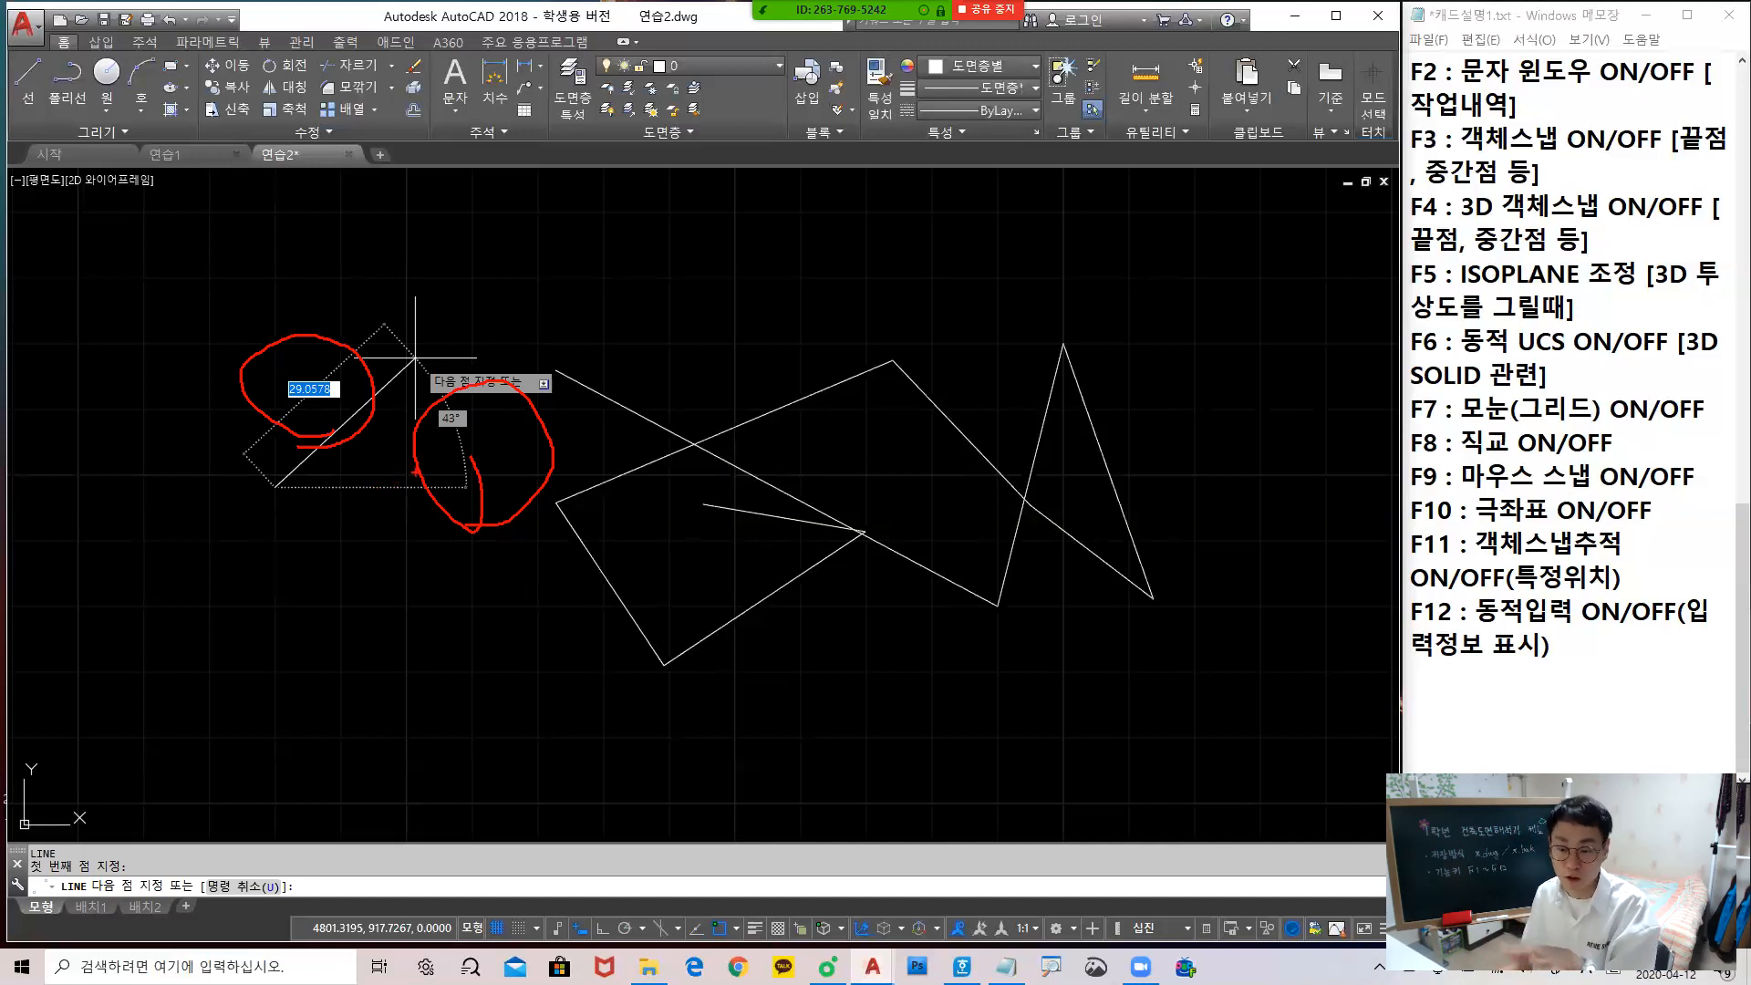
pyautogui.moveTo(288, 330); pyautogui.dragTo(301, 347)
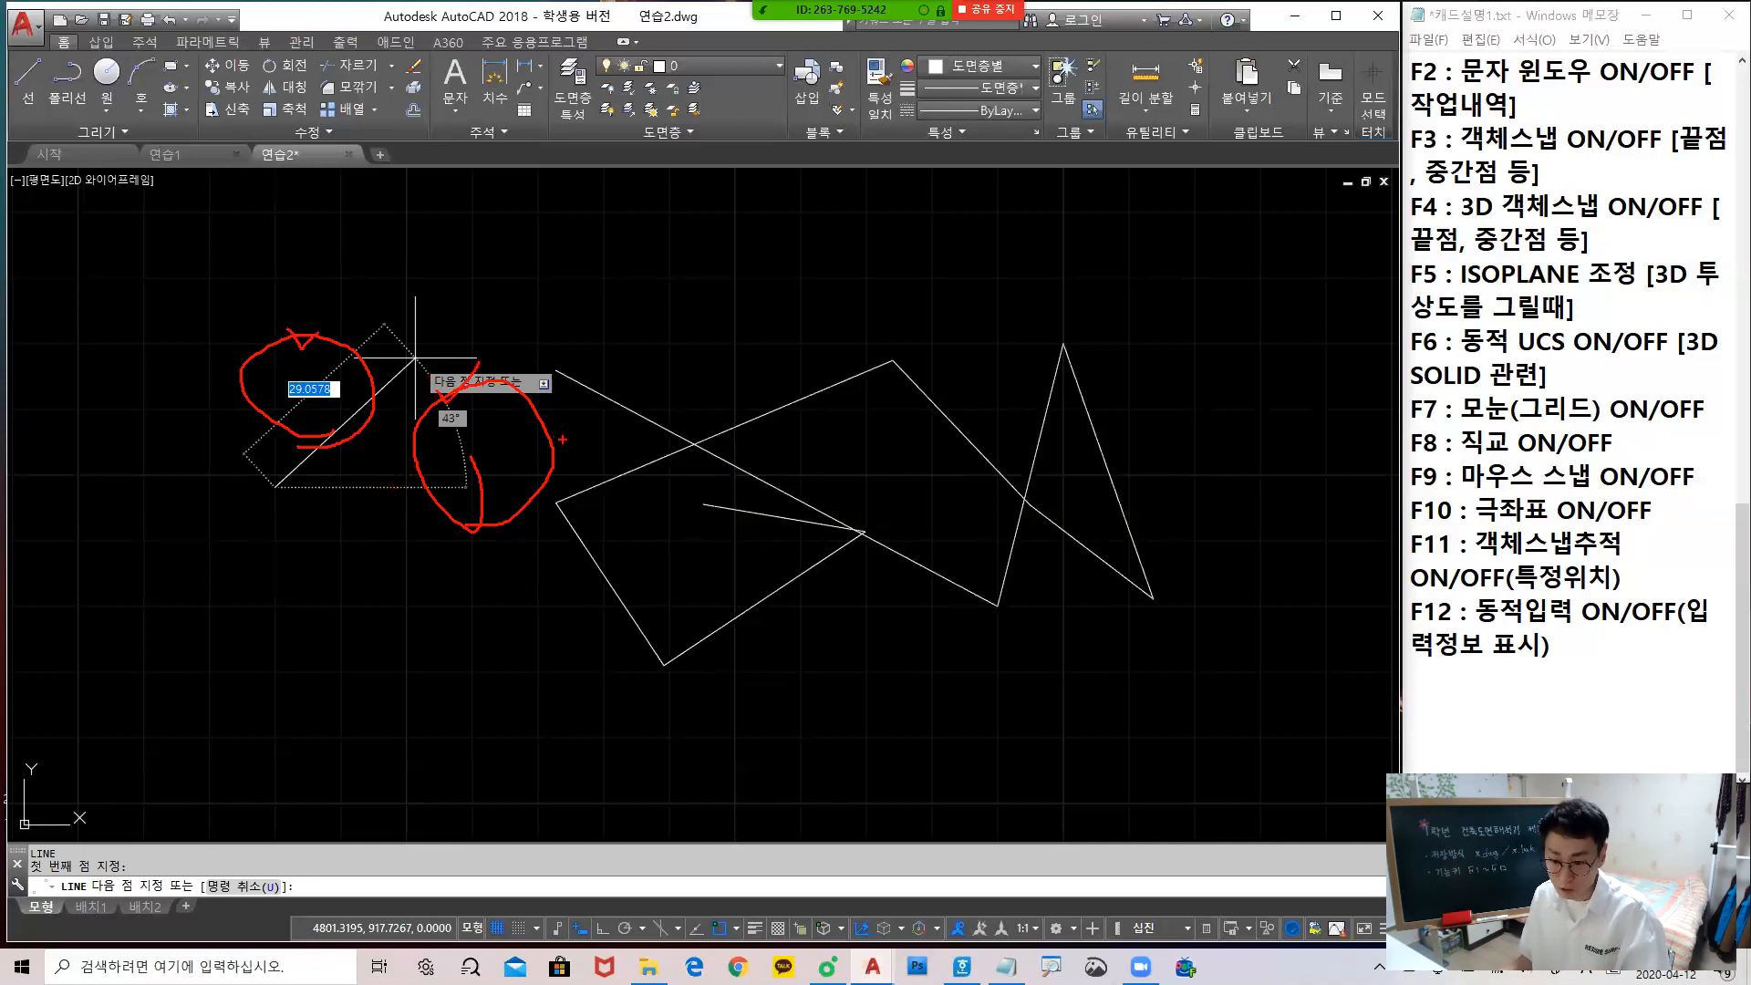
pyautogui.press('Escape')
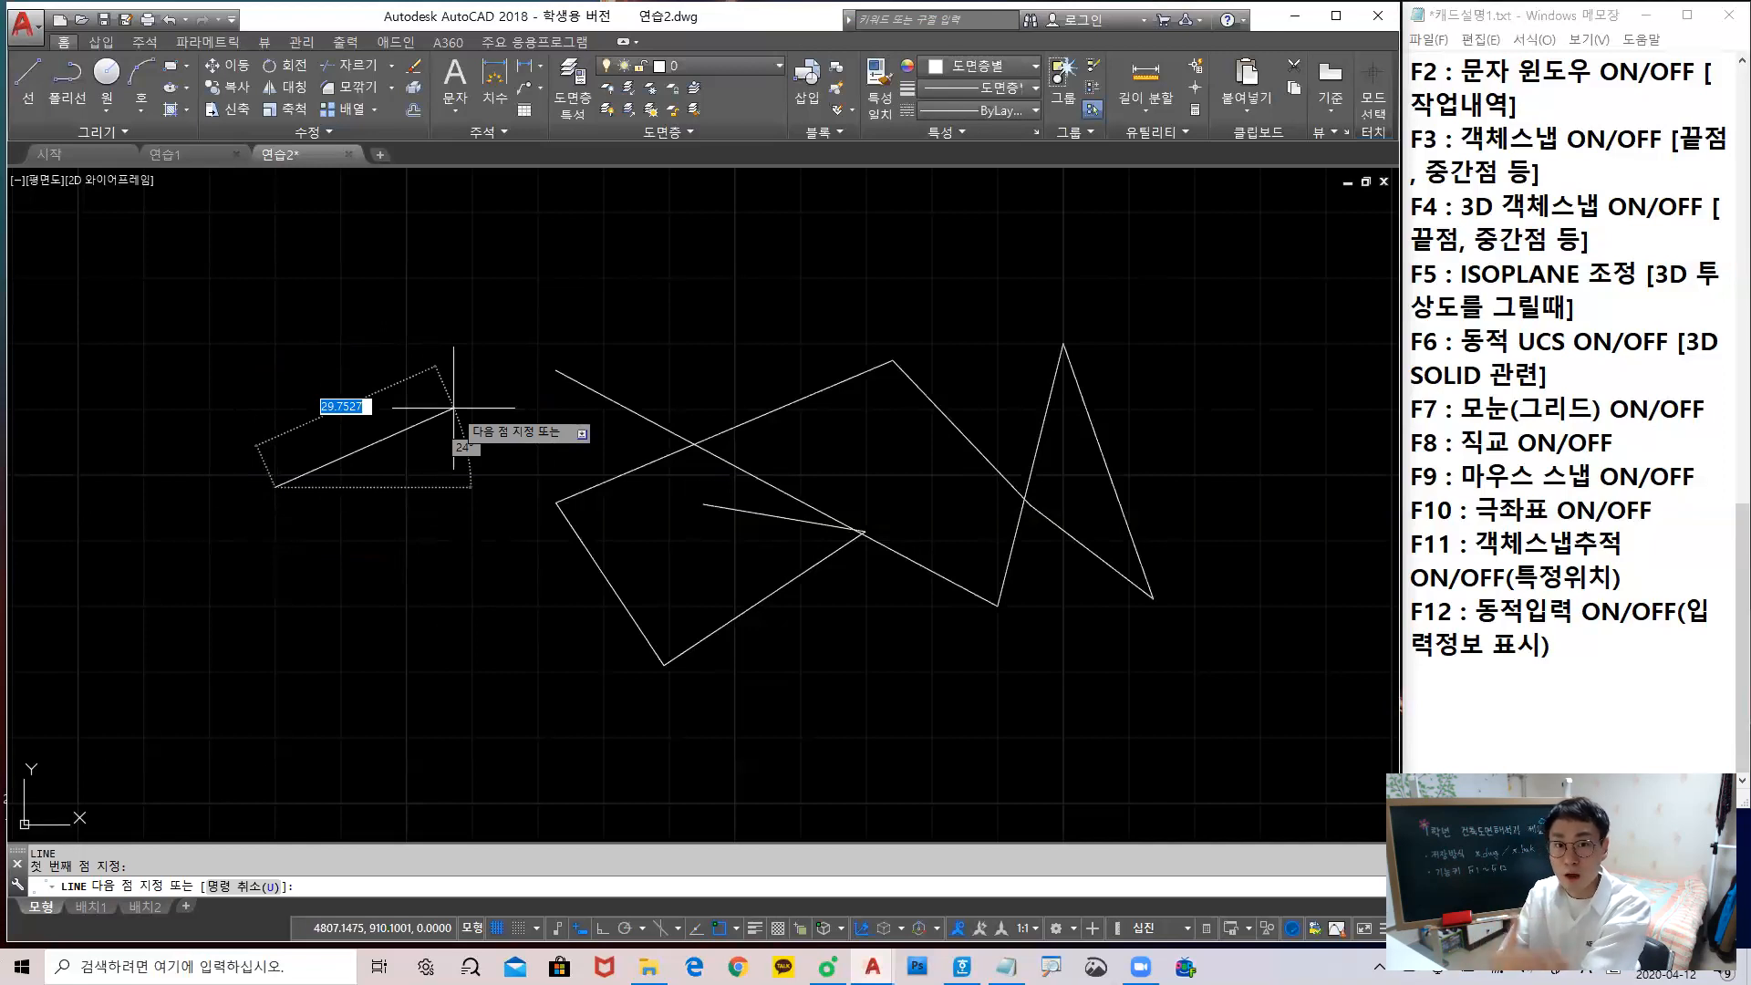
pyautogui.press('F12')
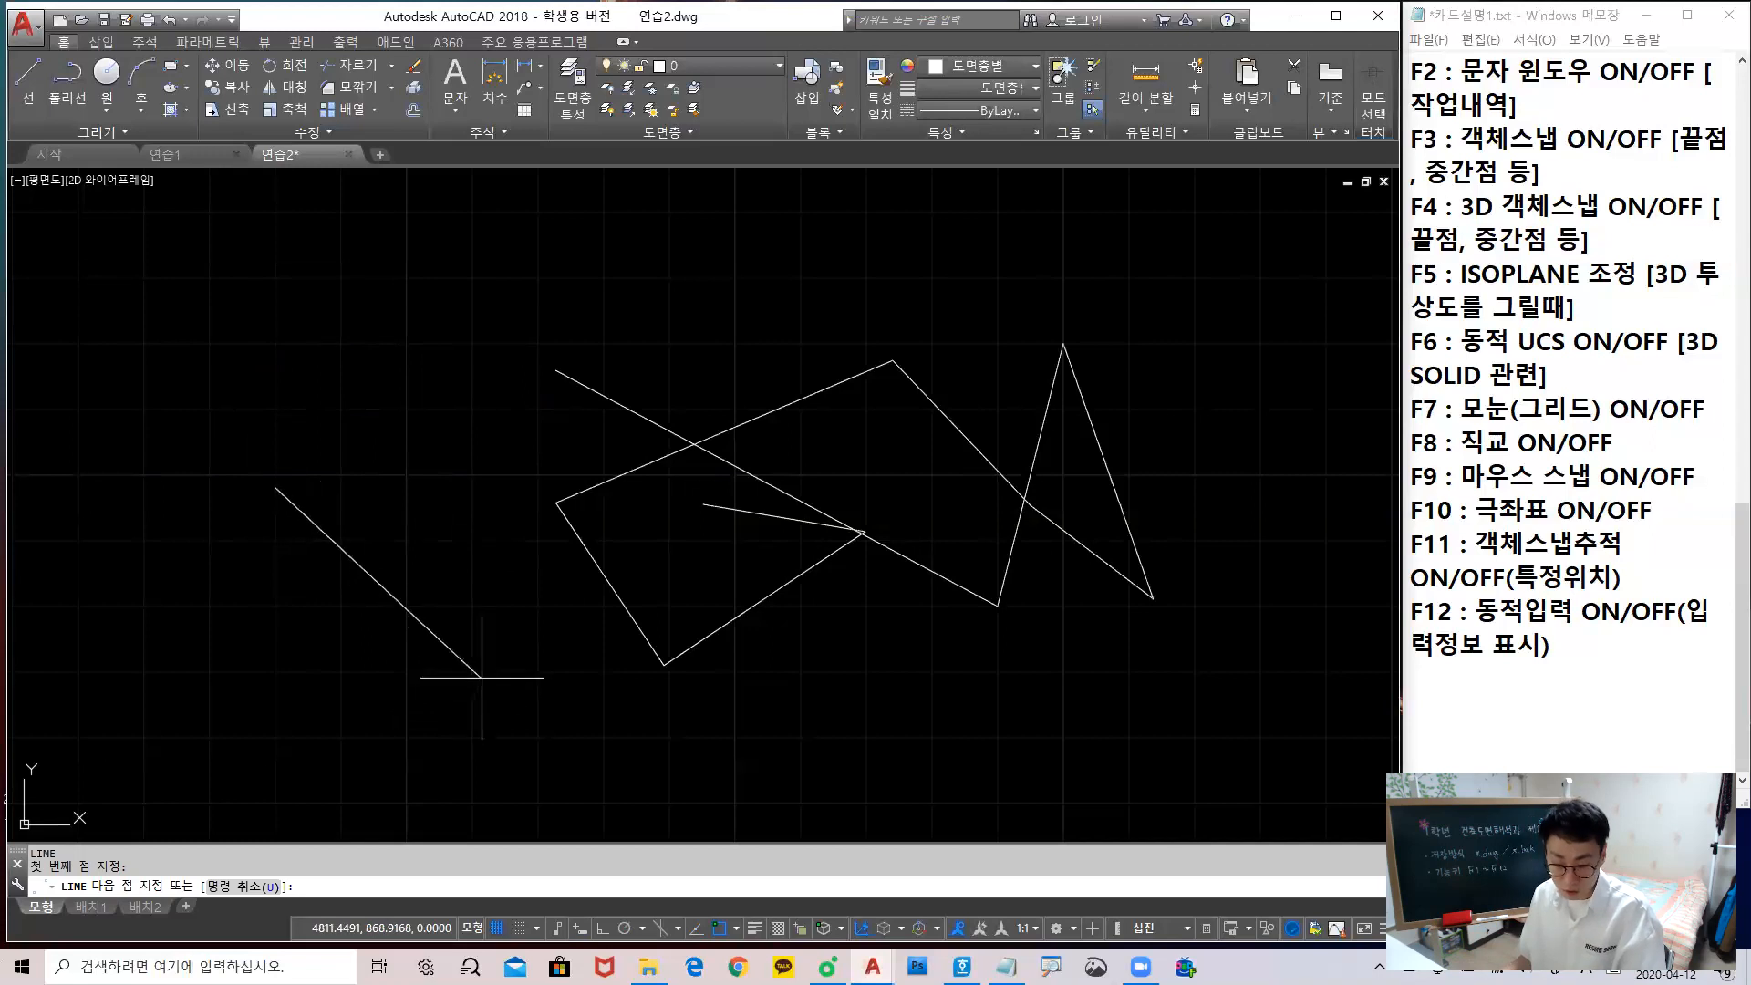
pyautogui.press('Escape')
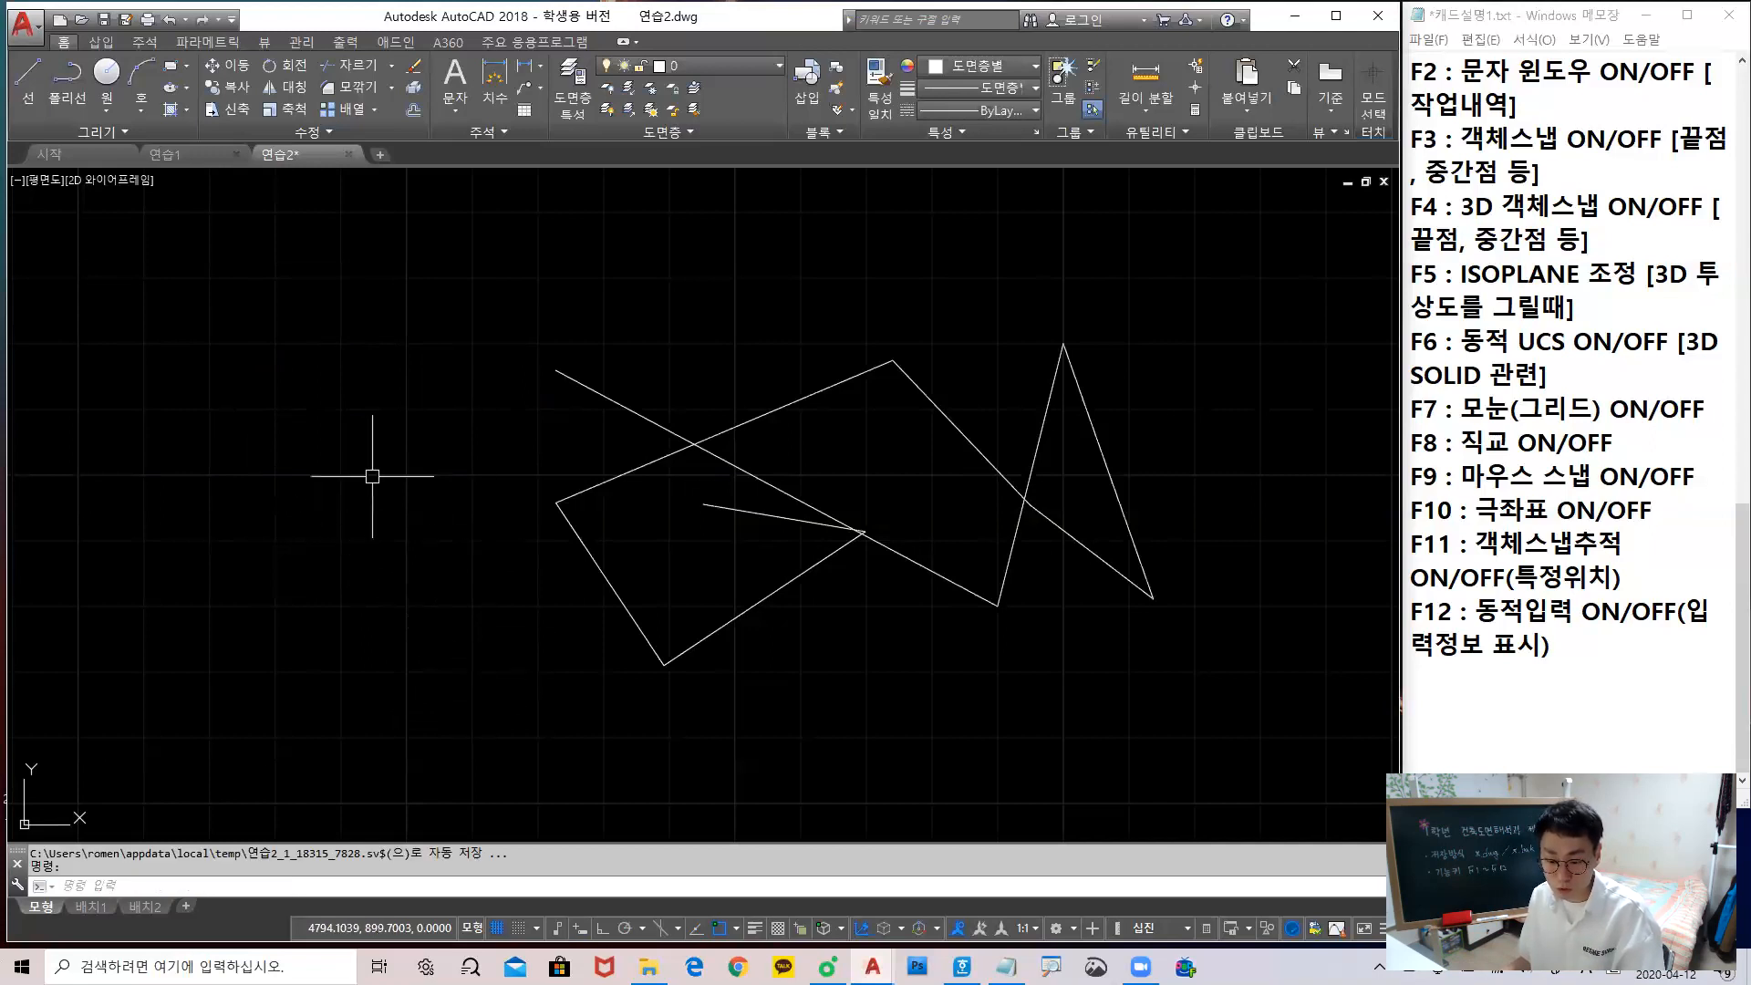
# Review the notes on save shortcuts, DWG and BAK files, and the function keys
pyautogui.scroll(-2, 1201, 606)
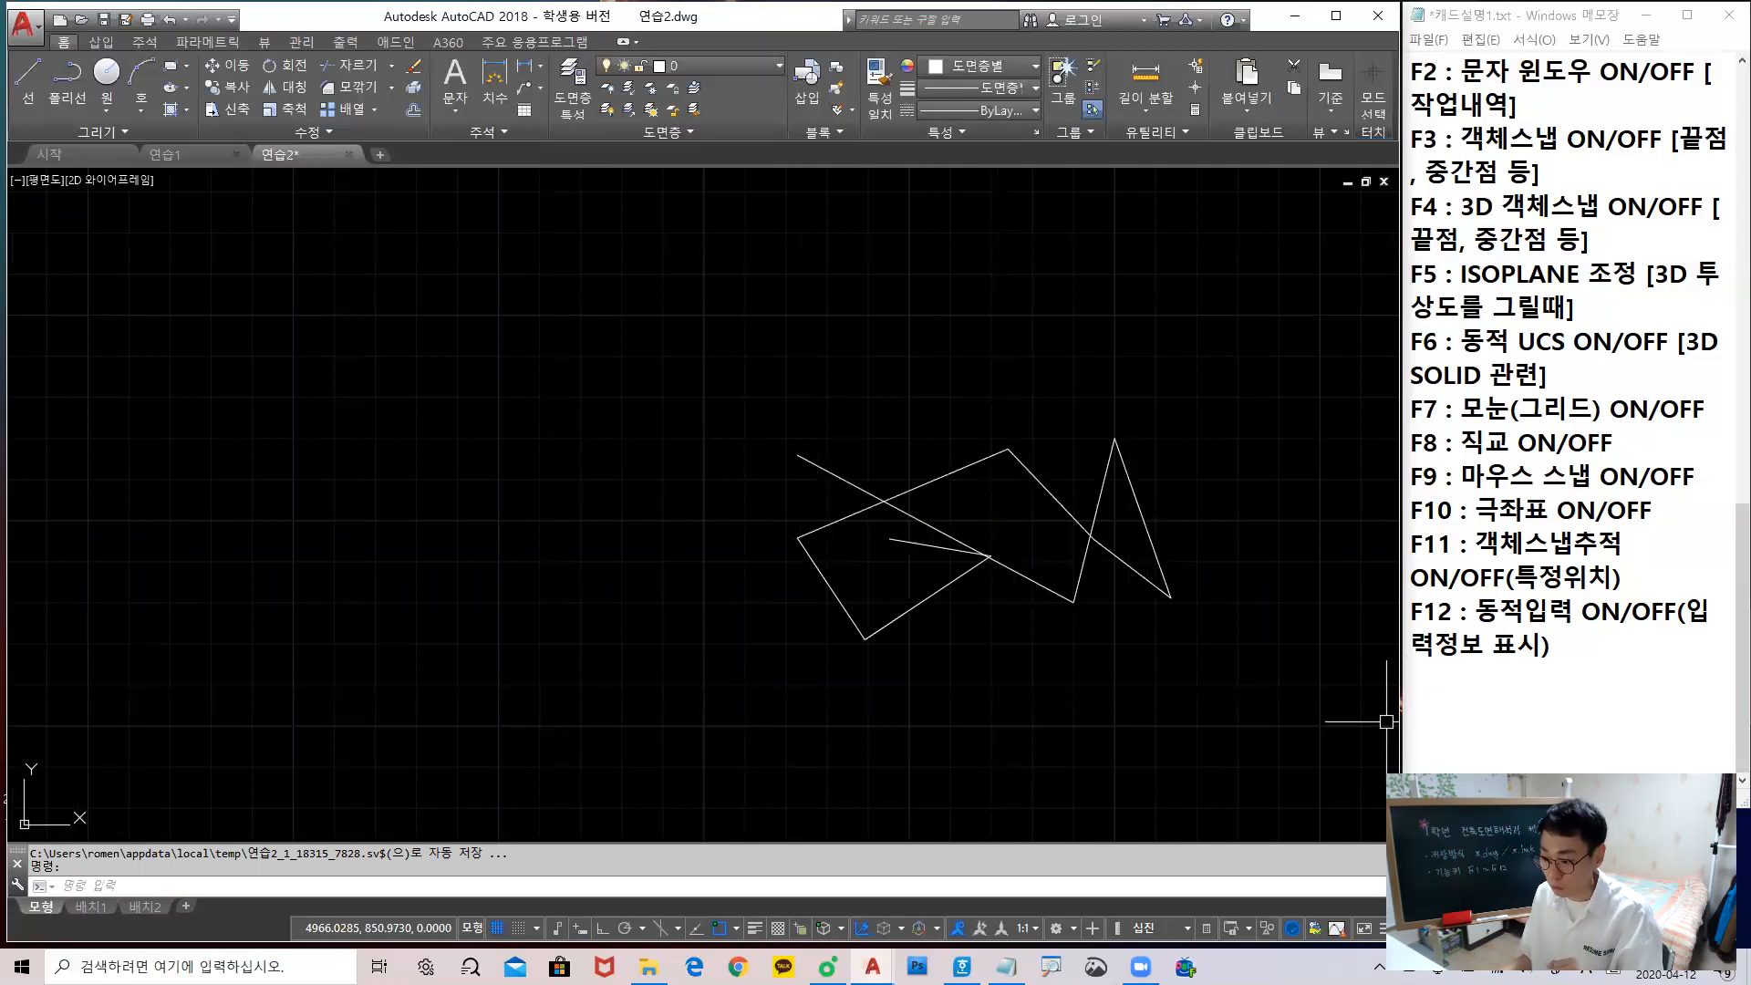
pyautogui.scroll(3, 1508, 631)
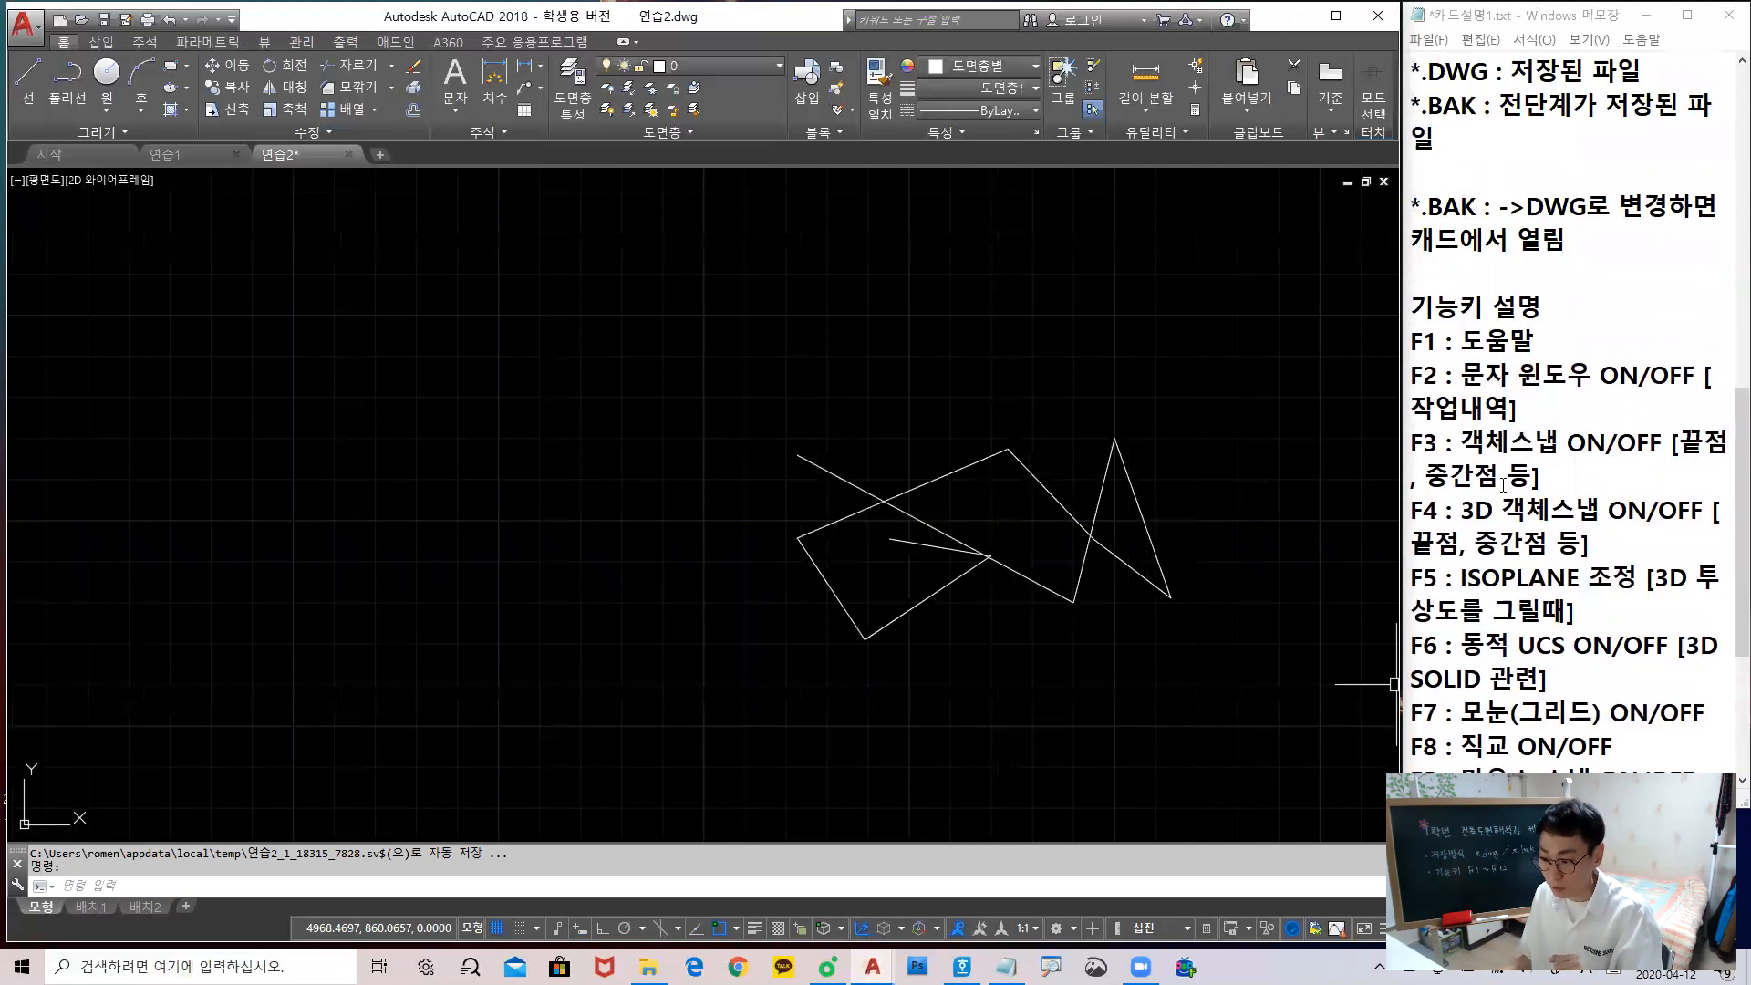
pyautogui.scroll(-3, 1503, 484)
pyautogui.scroll(5, 1569, 529)
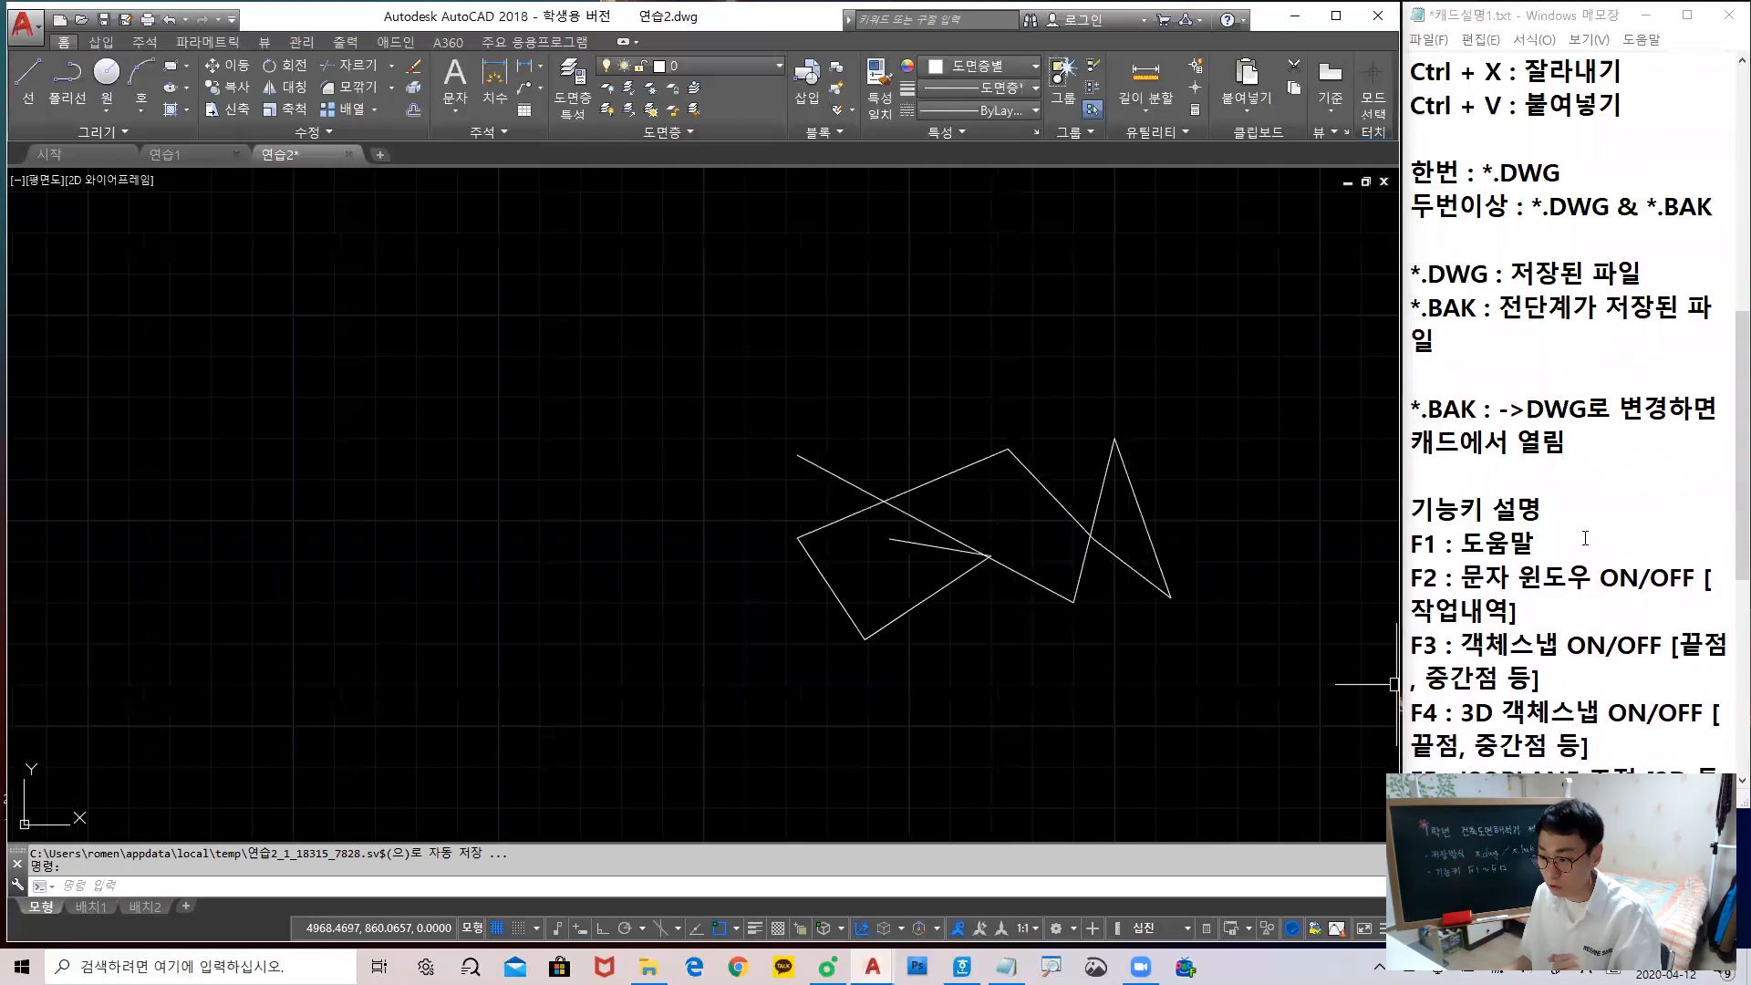
pyautogui.scroll(2, 1619, 394)
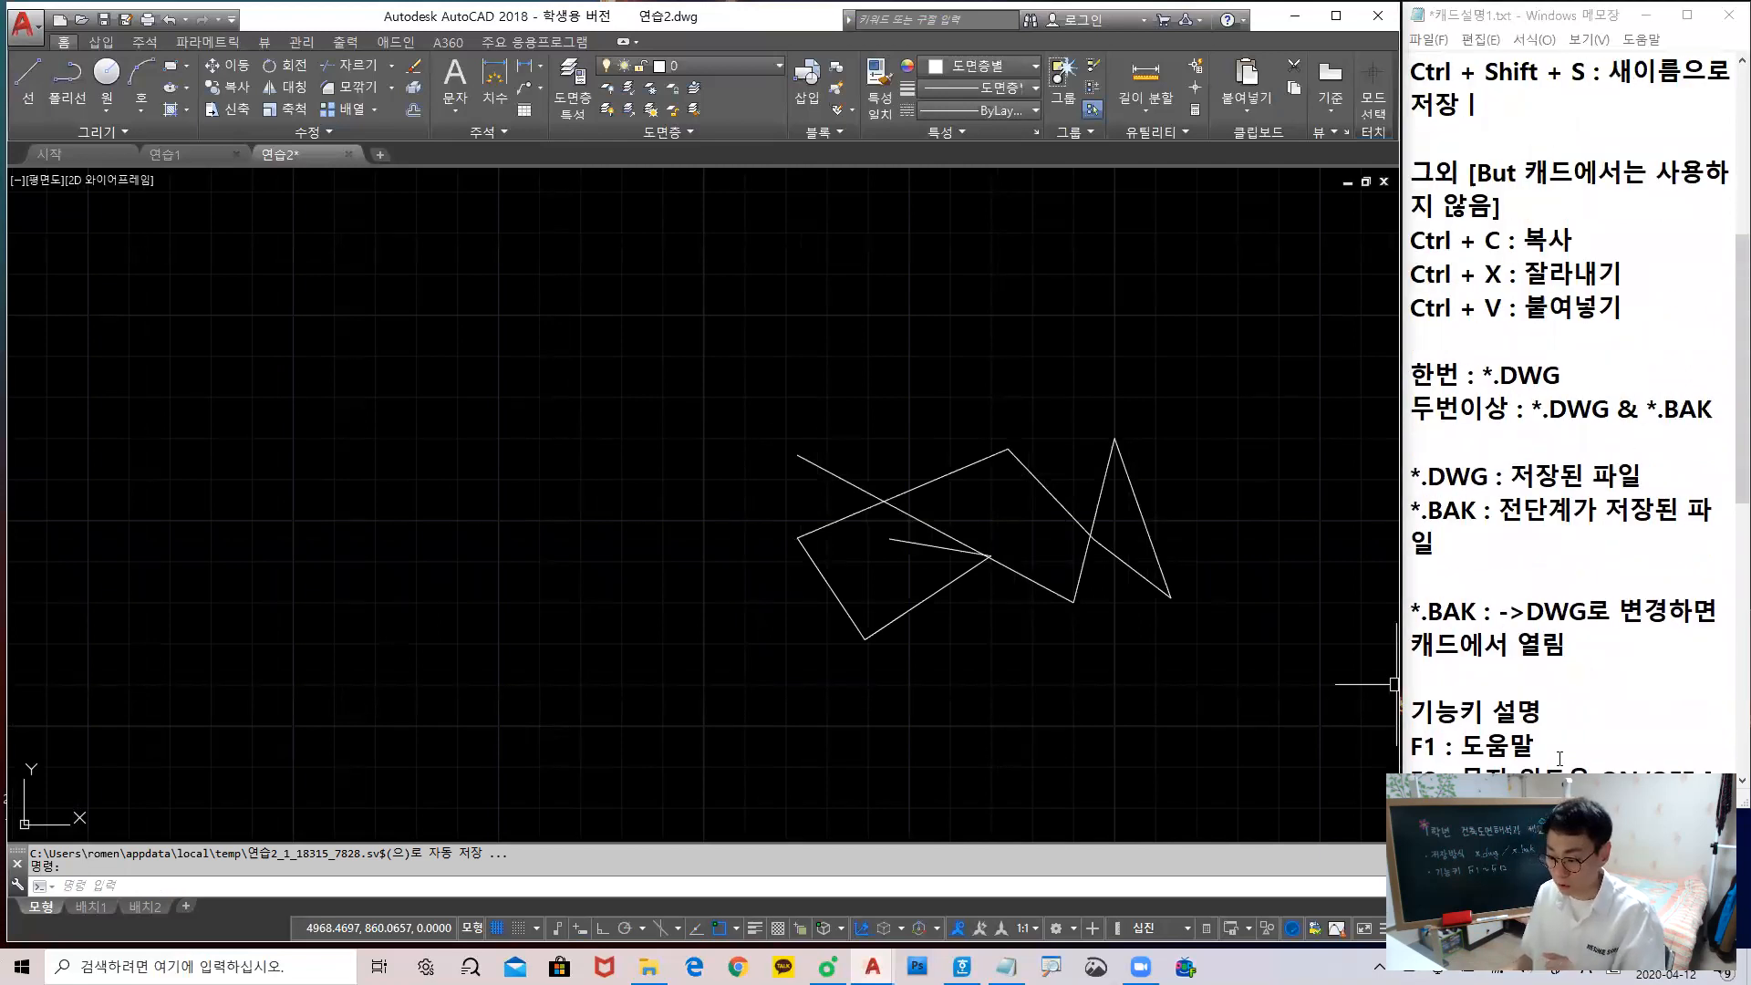
pyautogui.scroll(-7, 1636, 509)
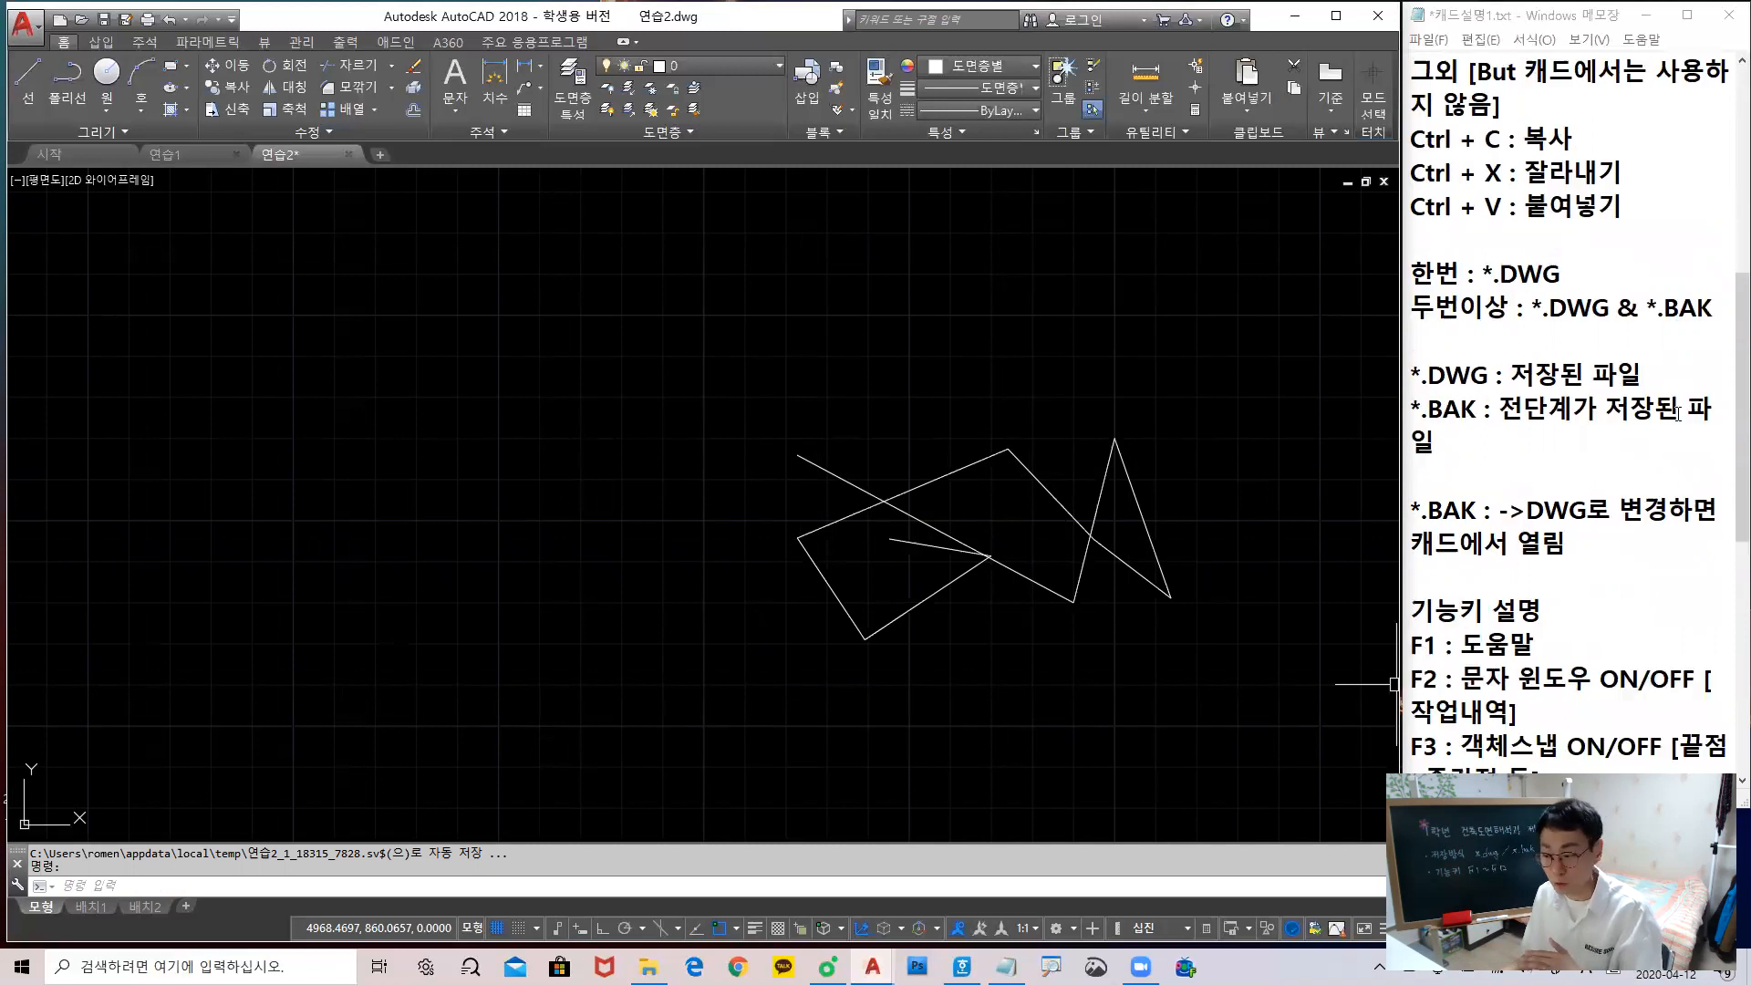
pyautogui.scroll(1, 1666, 397)
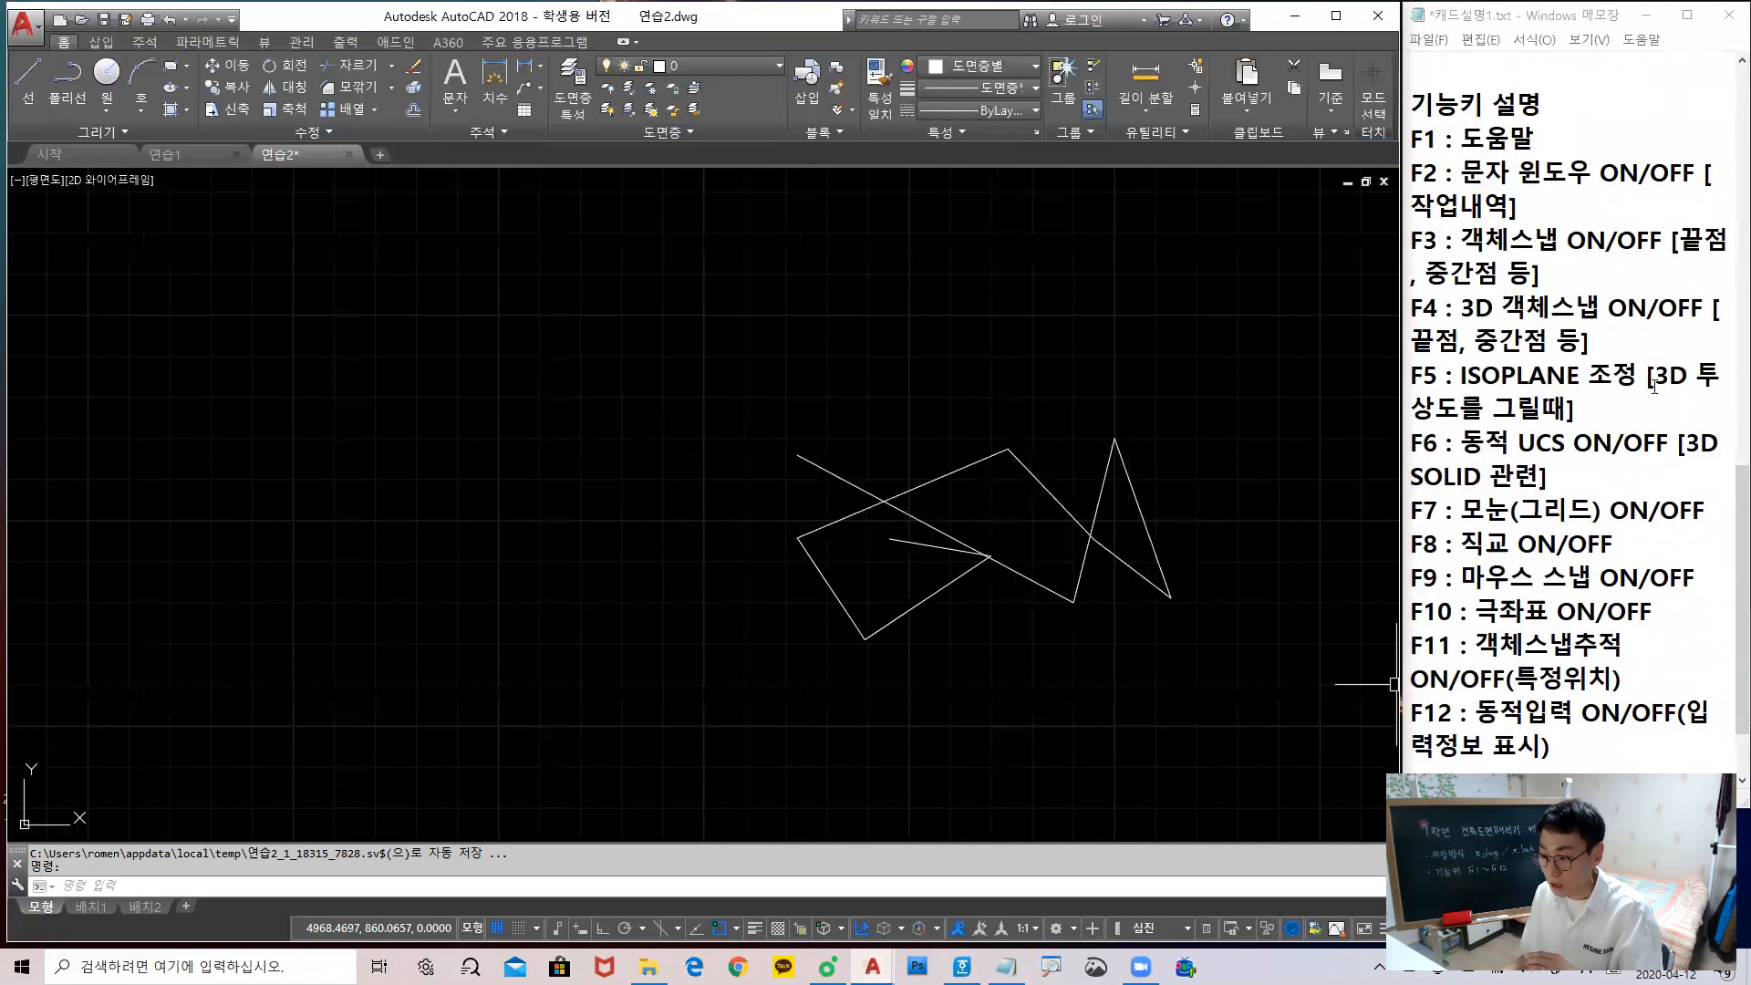